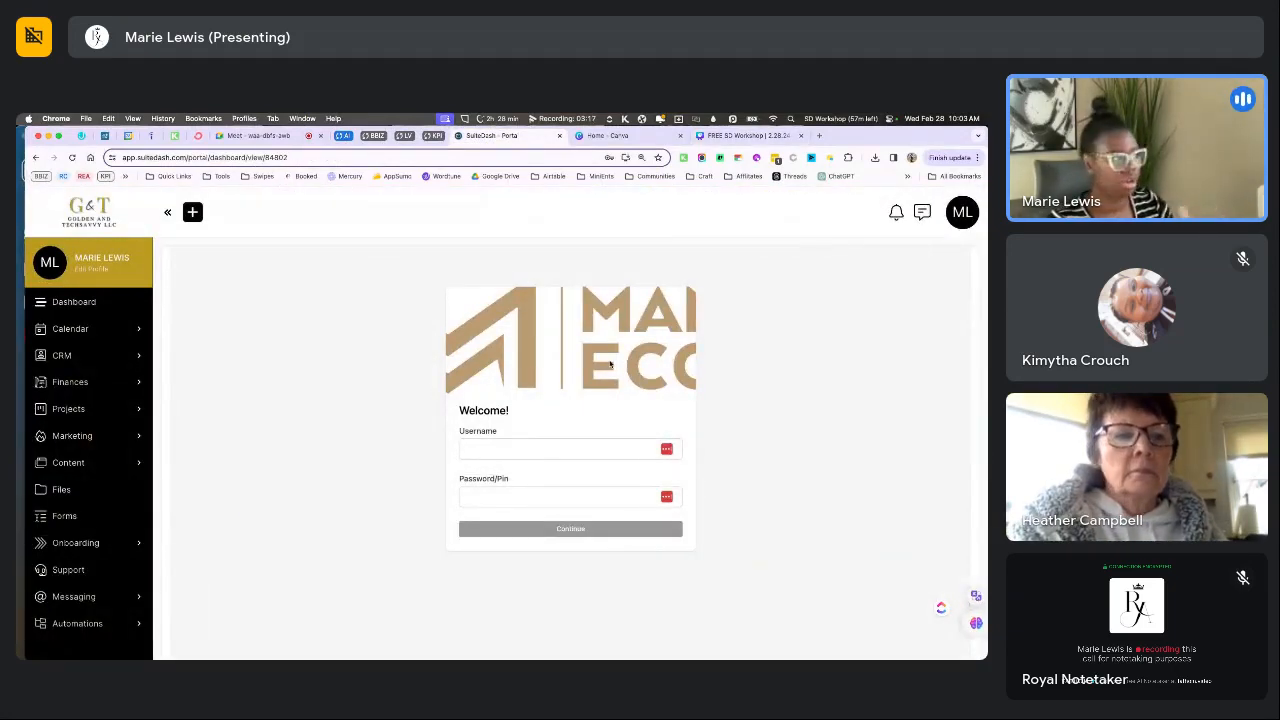
Open the Forms page listing the four portal forms, with the Meet camera turned off
{"action": "left_click", "coordinate": [84, 516]}
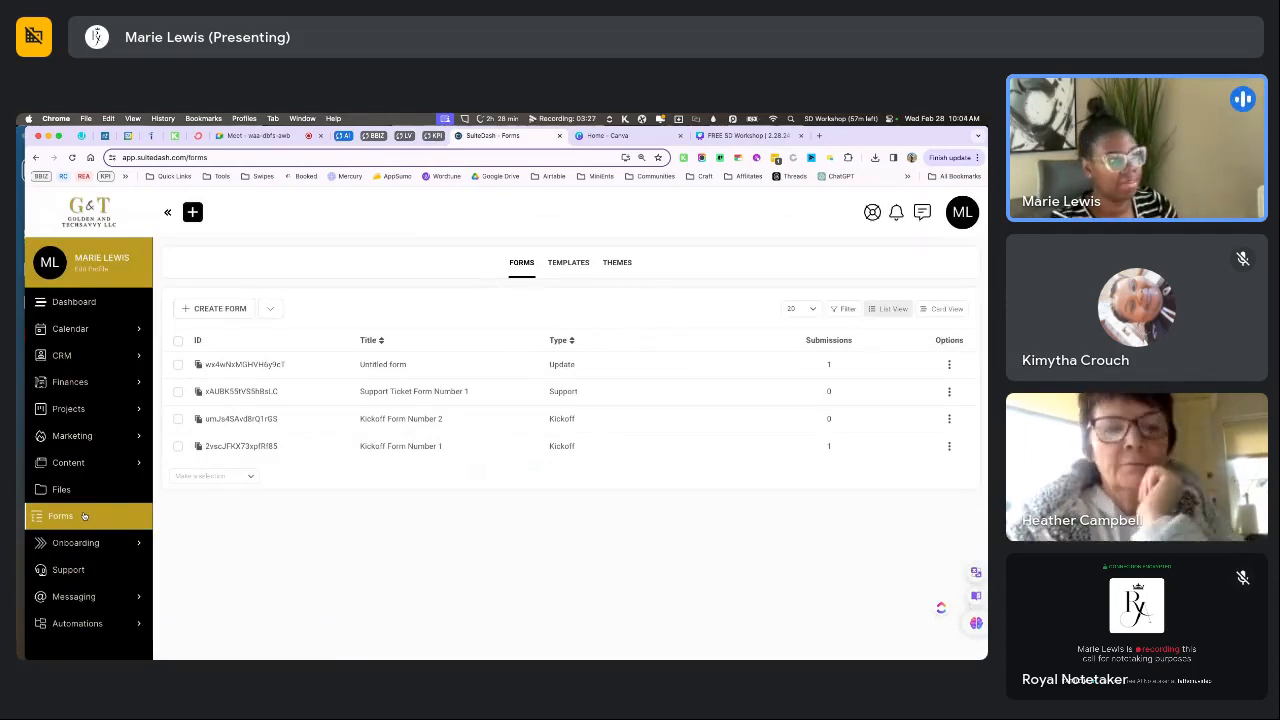
{"action": "left_click", "coordinate": [254, 136]}
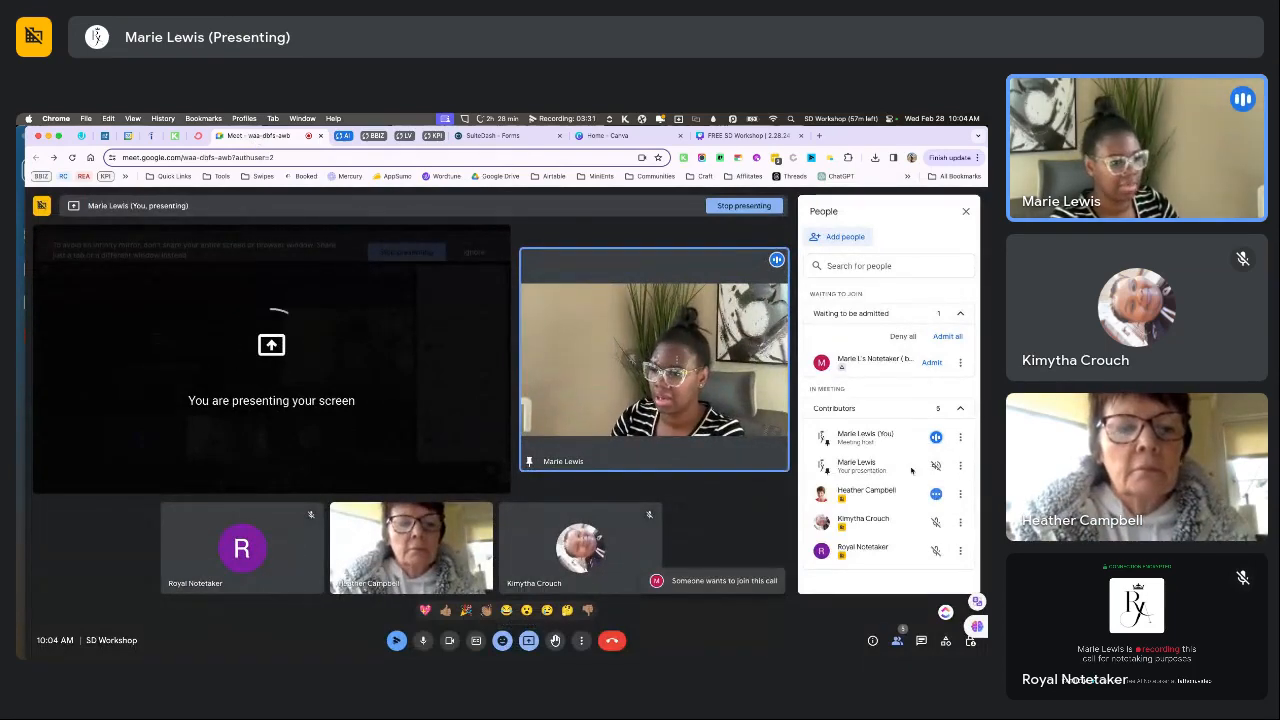
{"action": "left_click", "coordinate": [450, 641]}
{"action": "left_click", "coordinate": [741, 140]}
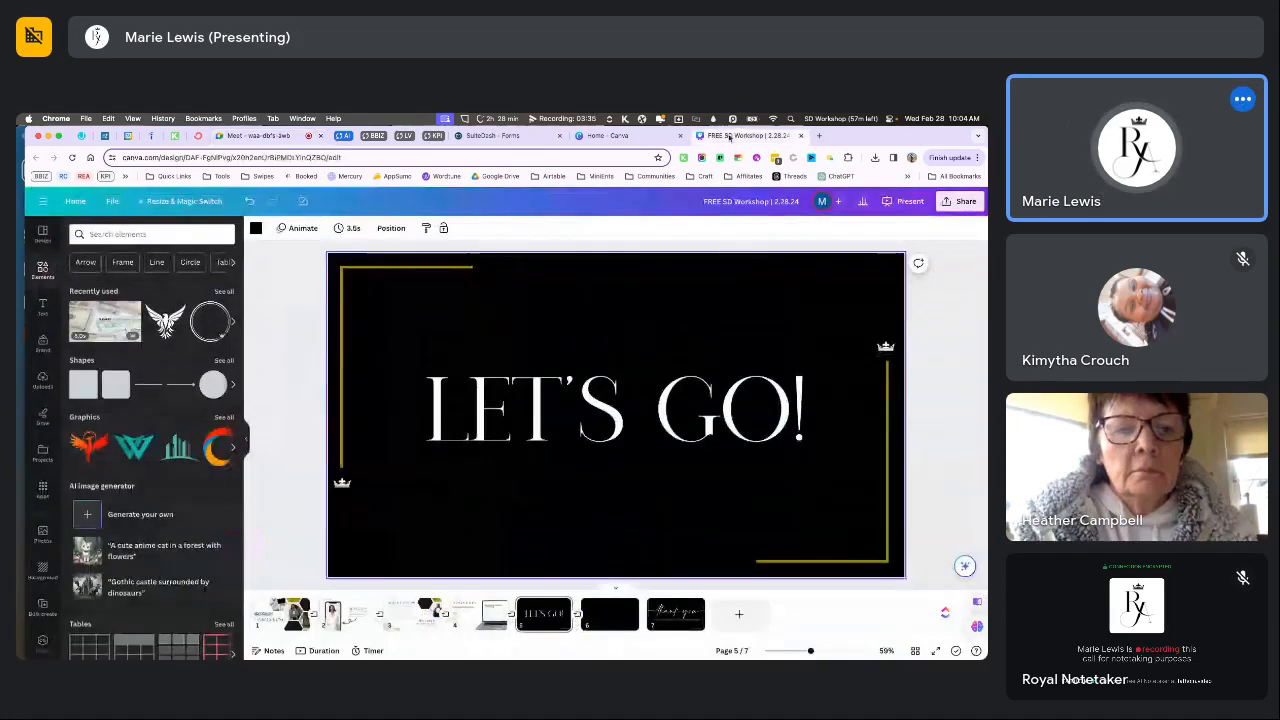
{"action": "left_click", "coordinate": [615, 140]}
{"action": "left_click", "coordinate": [505, 140]}
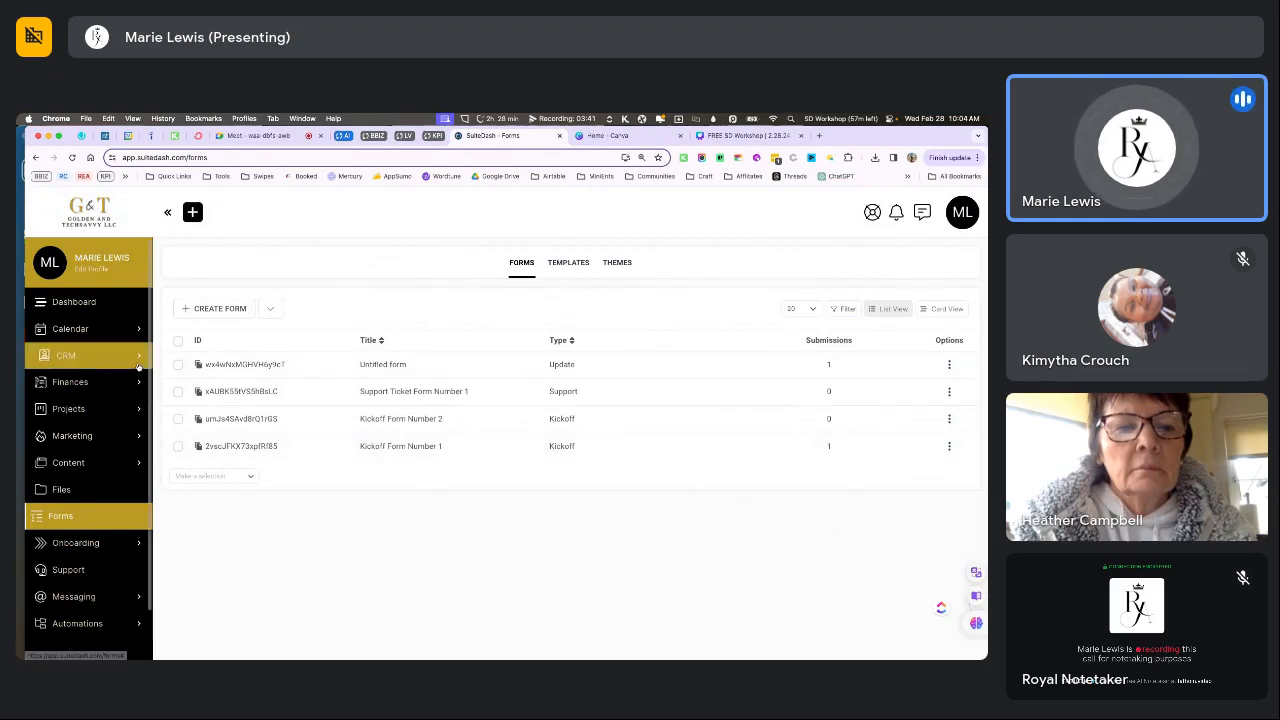
Open CRM Groups in a new tab showing the Admin, Proposal/Invoicing and Inquiry circles
{"action": "left_click", "coordinate": [100, 356]}
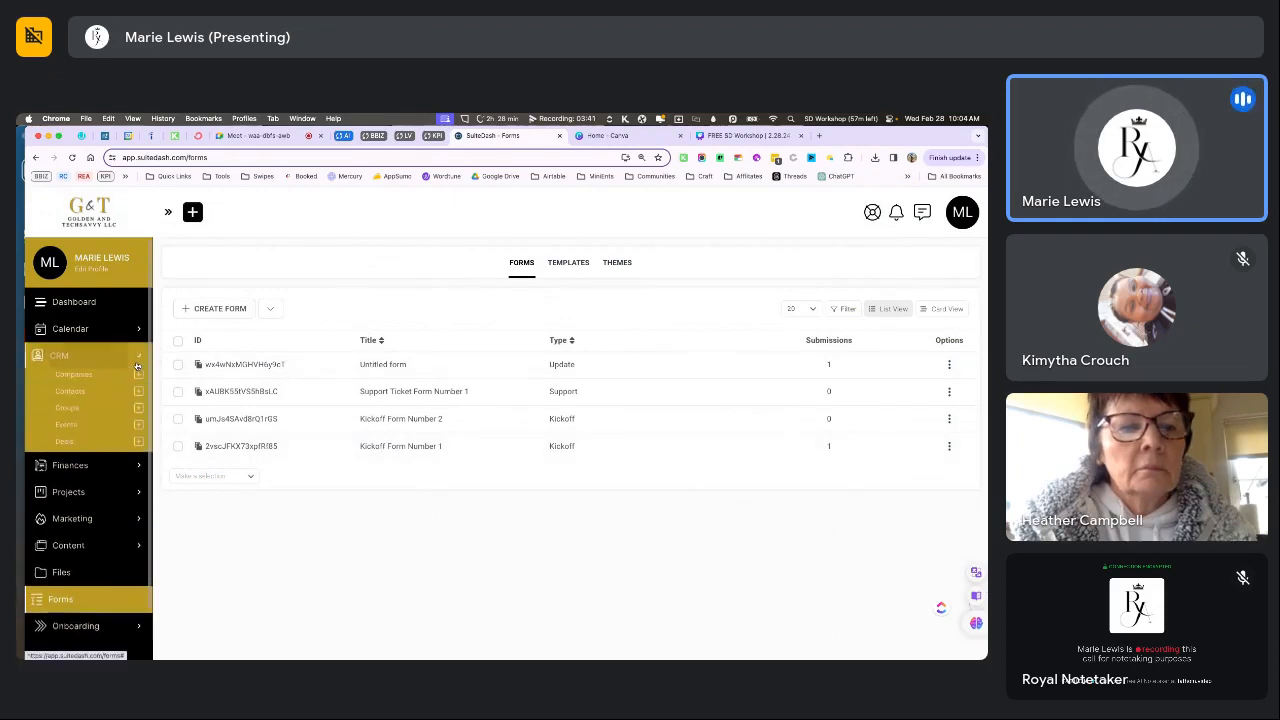
{"action": "right_click", "coordinate": [76, 408]}
{"action": "left_click", "coordinate": [116, 394]}
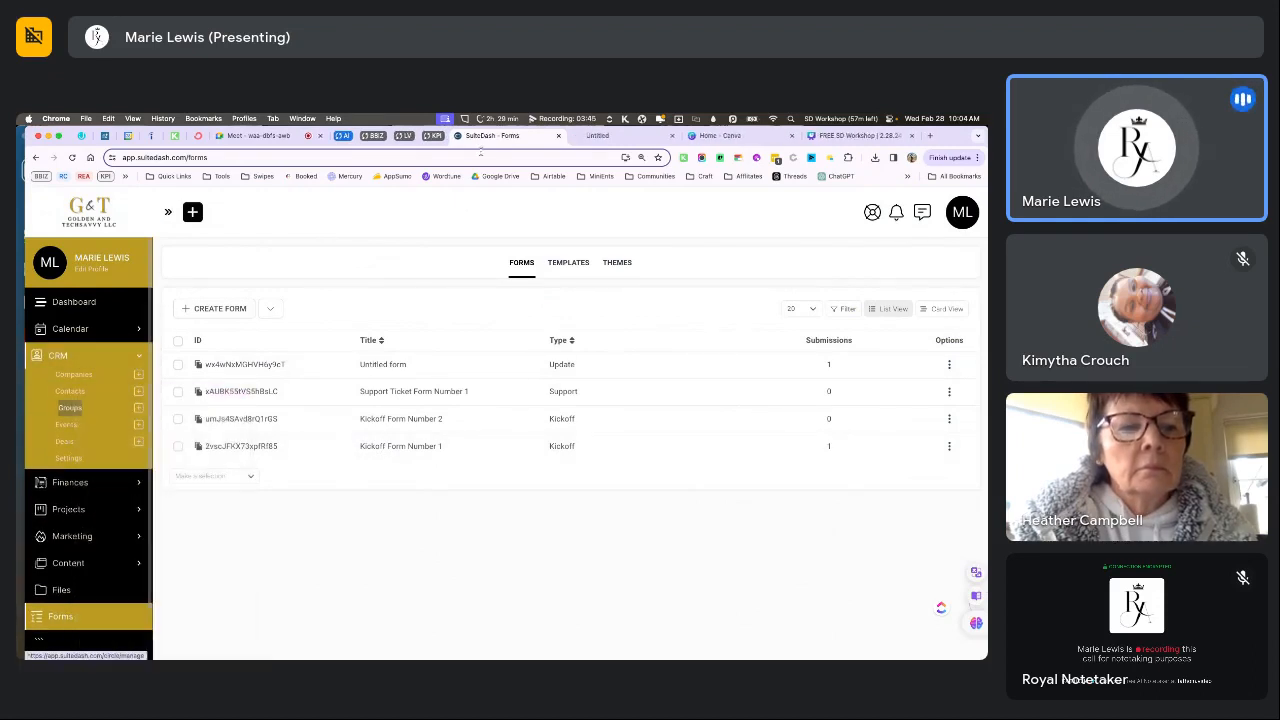
{"action": "left_click", "coordinate": [623, 137]}
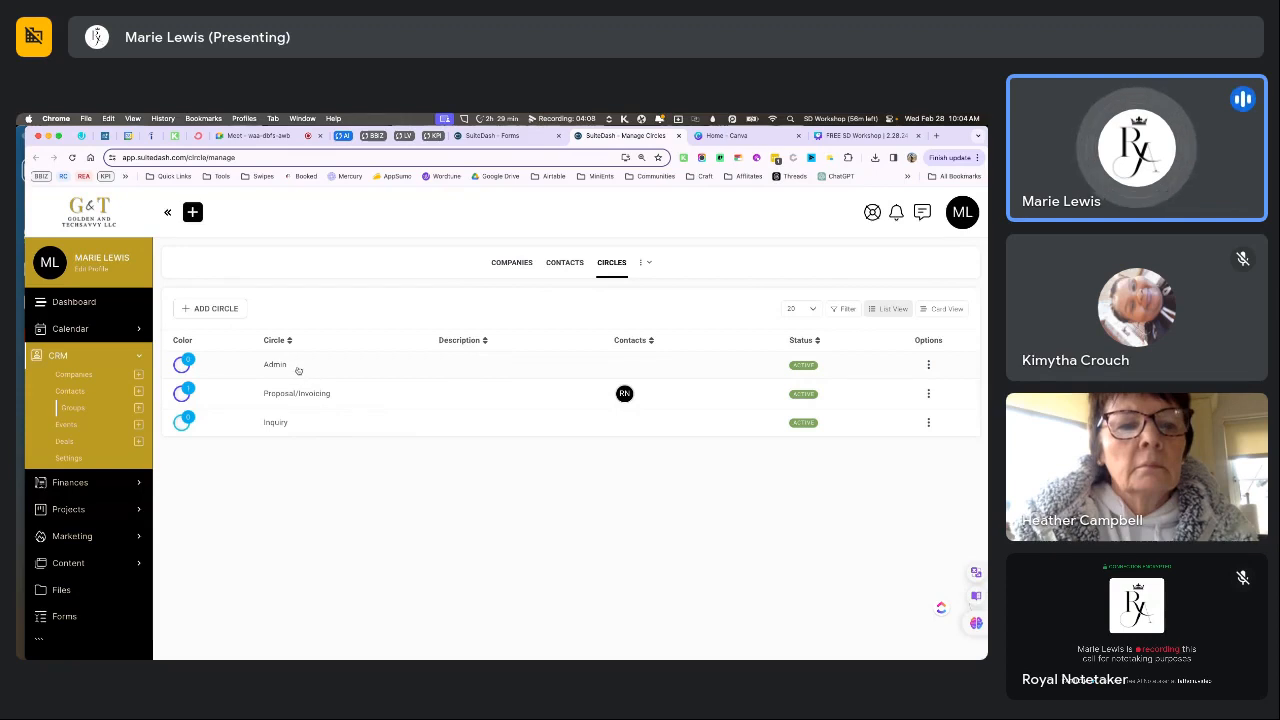
Create an active circle named 'Welcome', bringing the Circles list to four
{"action": "left_click", "coordinate": [234, 313]}
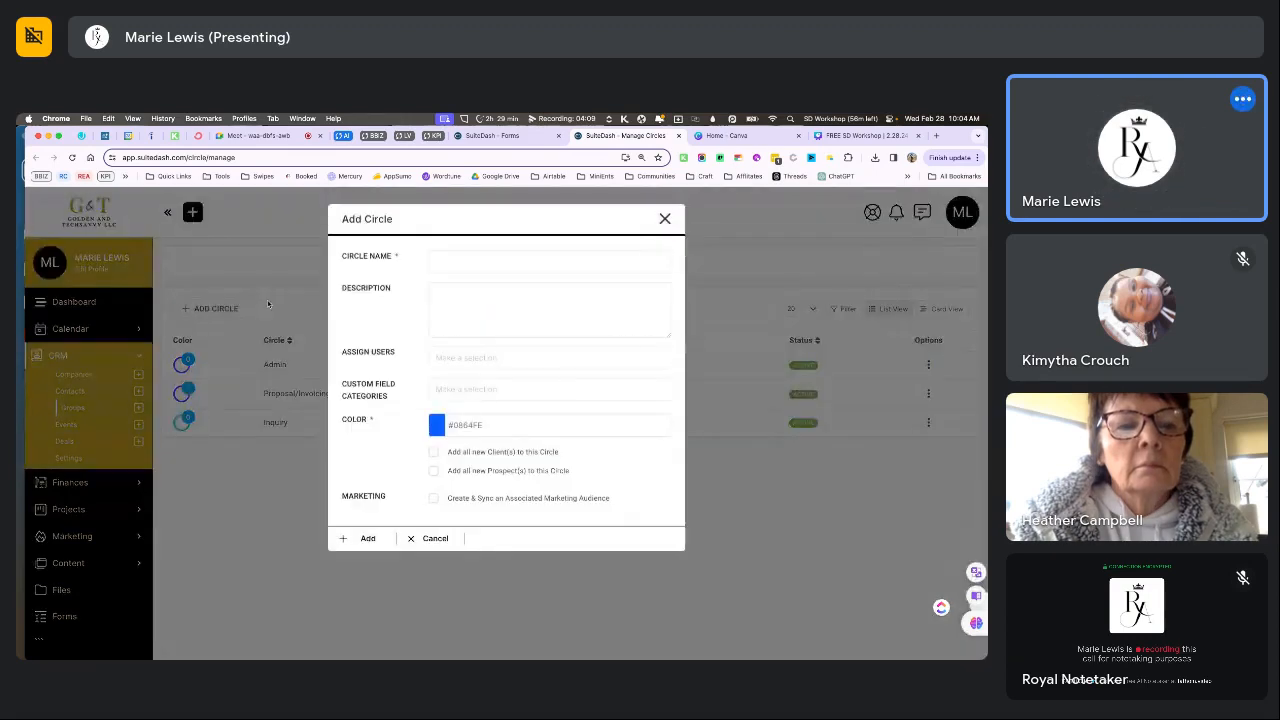
{"action": "left_click", "coordinate": [487, 262]}
{"action": "type", "text": "Welcome"}
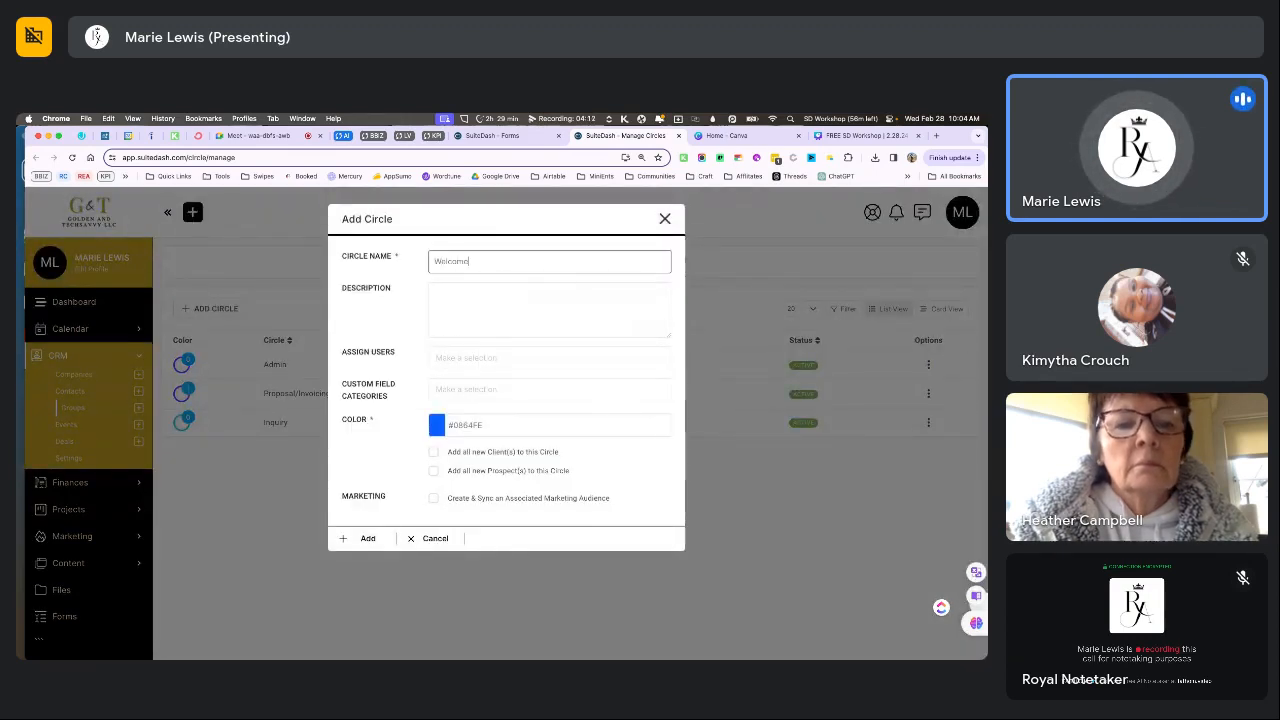
{"action": "left_click", "coordinate": [456, 497]}
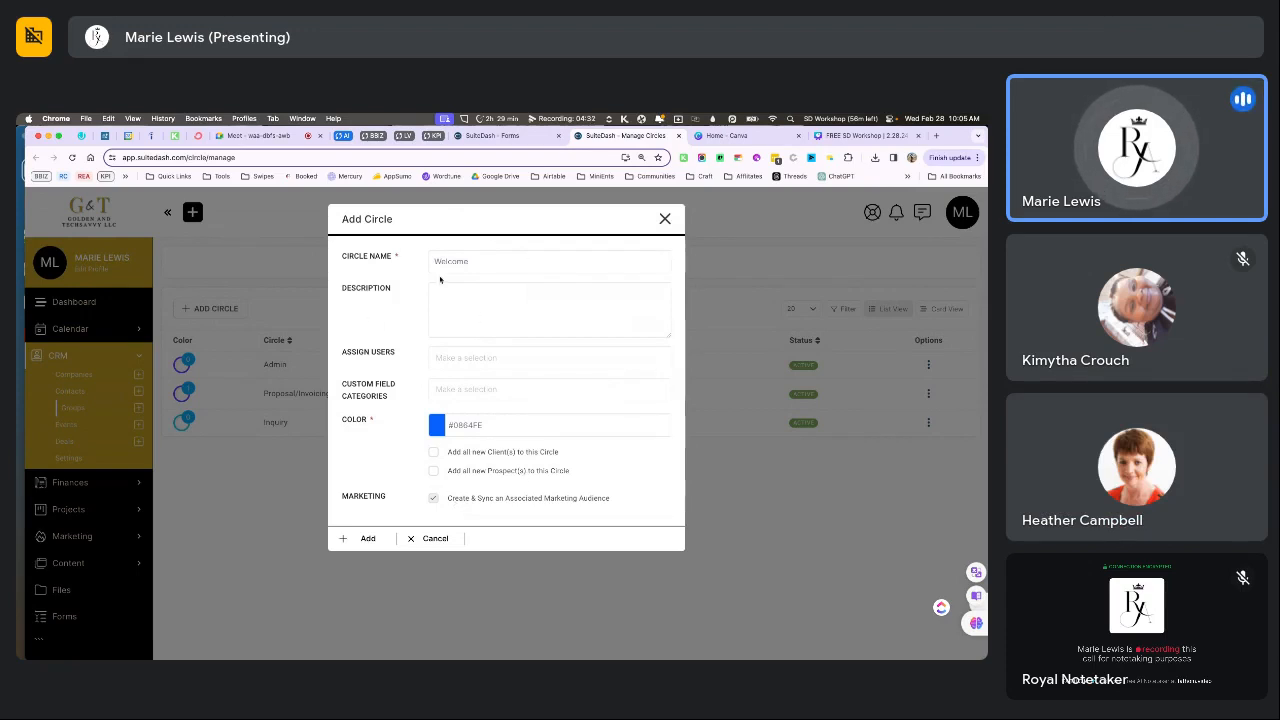
{"action": "left_click", "coordinate": [364, 538]}
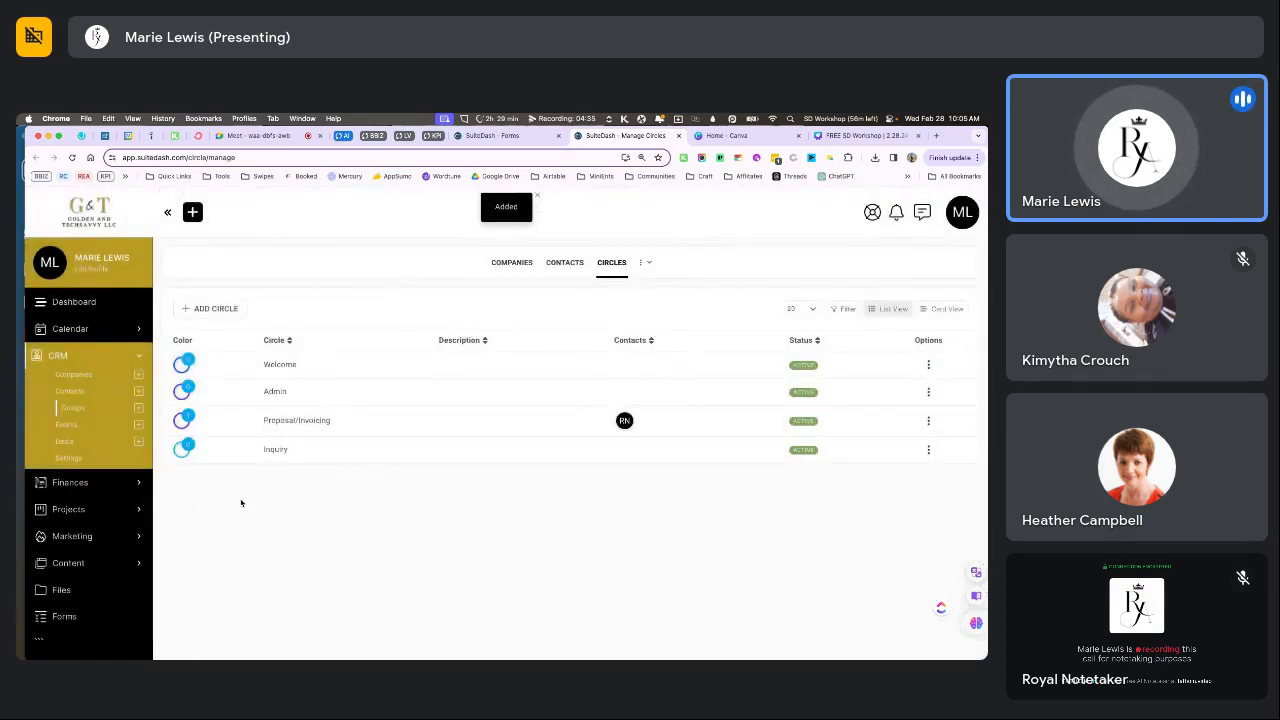
{"action": "left_click", "coordinate": [72, 536]}
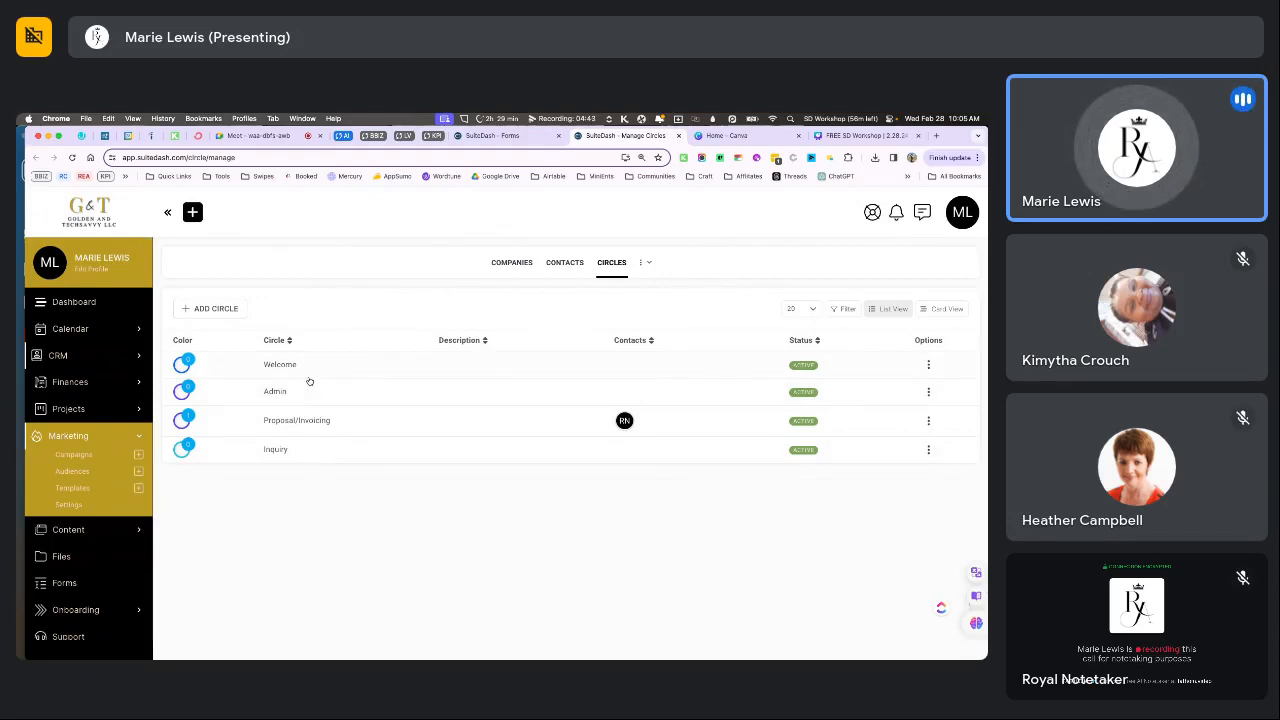
Check the On-Demand generators, then return to the two RTC Standard Package Agreement proposals
{"action": "left_click", "coordinate": [88, 388]}
{"action": "left_click", "coordinate": [67, 436]}
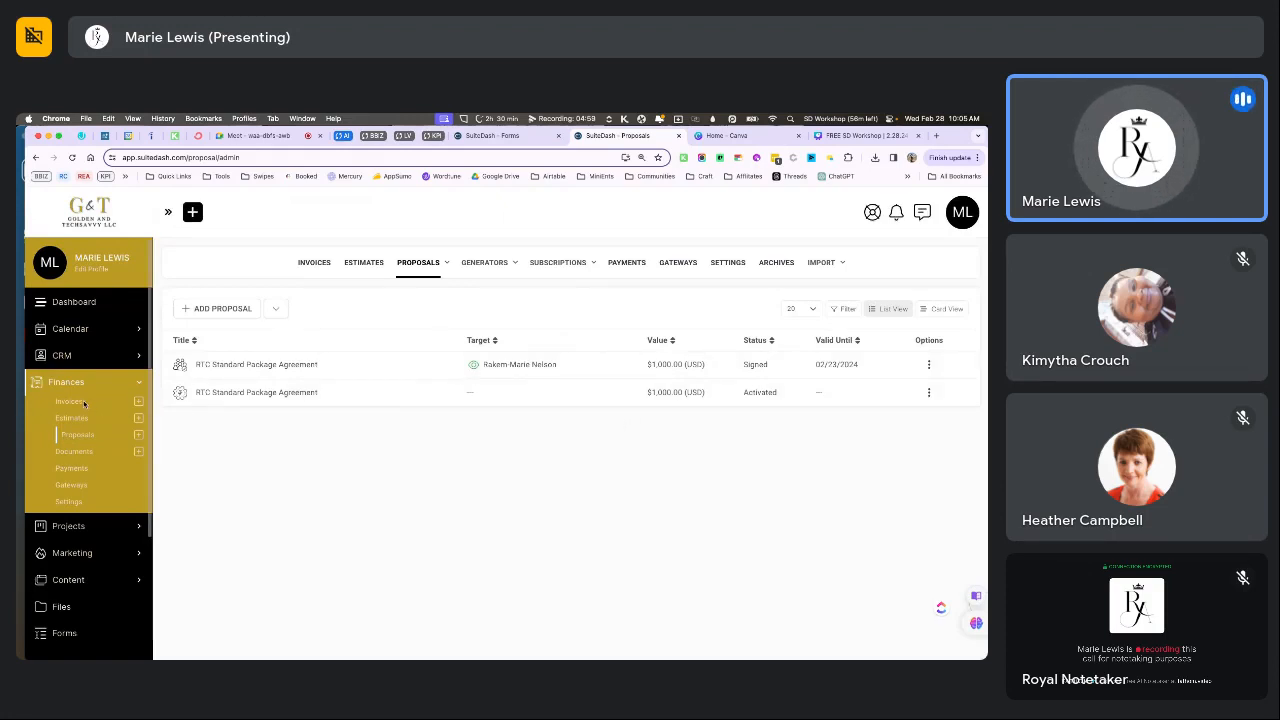
{"action": "mouse_move", "coordinate": [500, 269]}
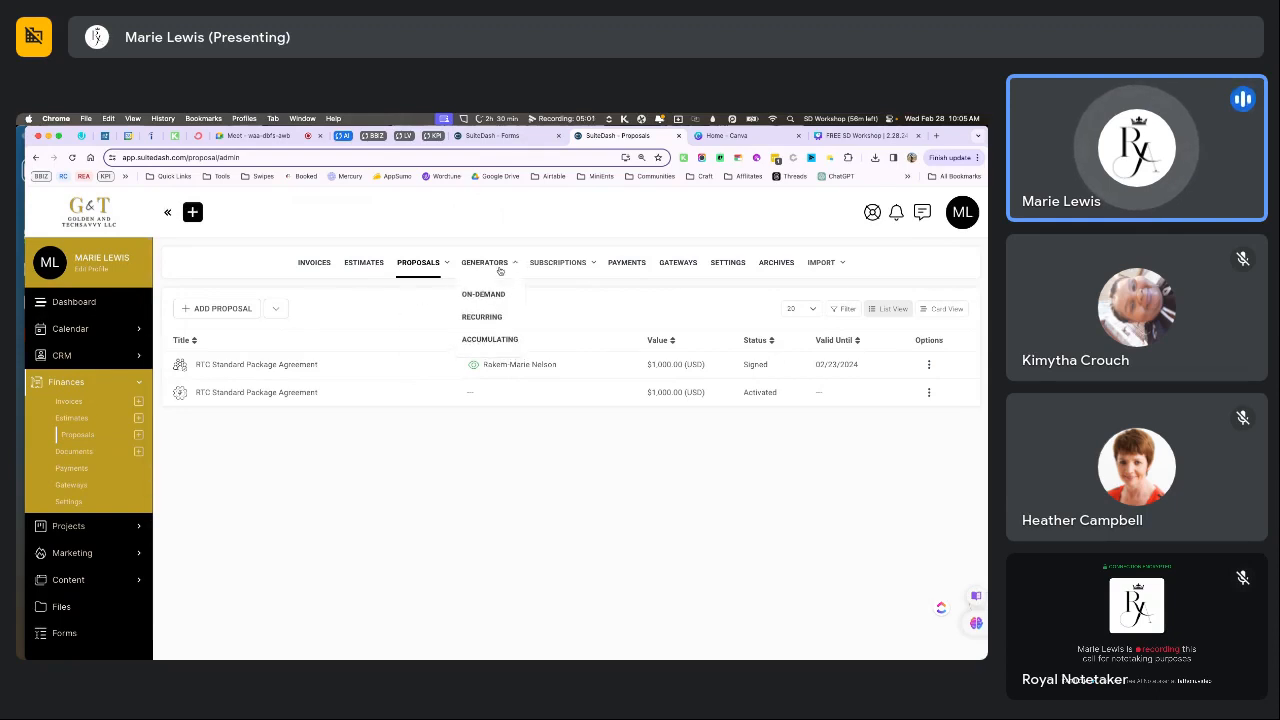
{"action": "left_click", "coordinate": [496, 298]}
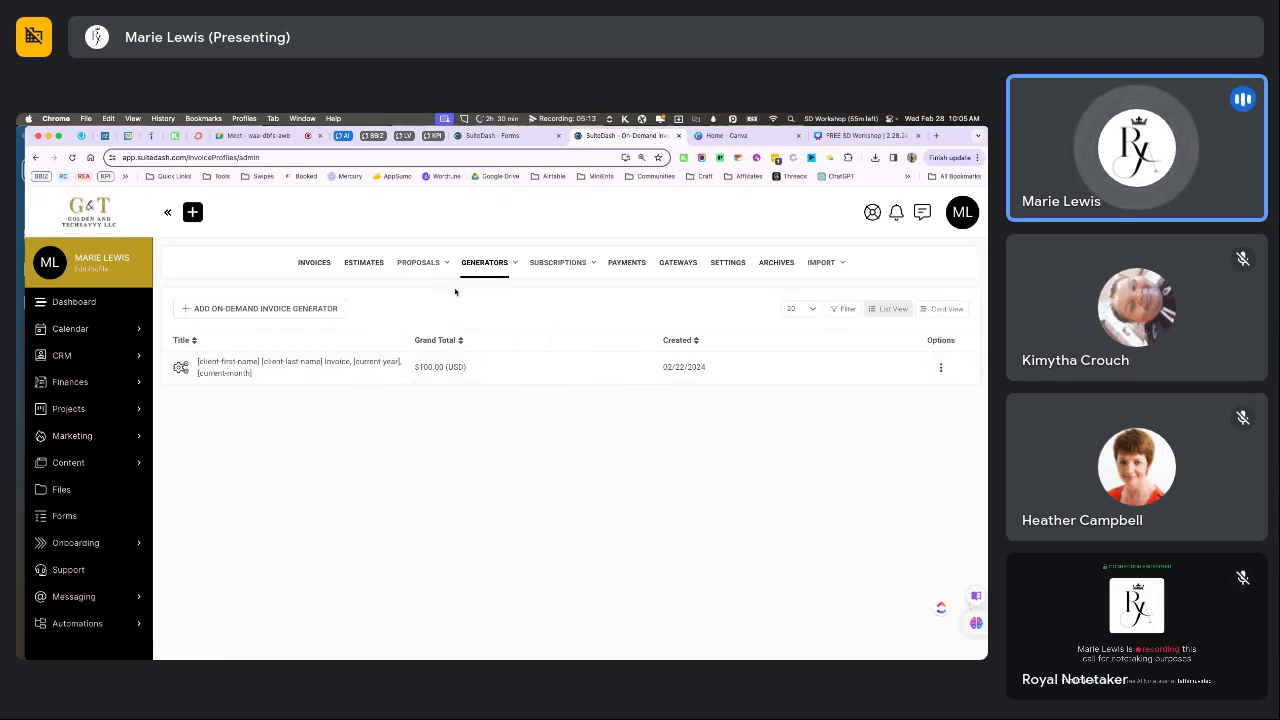
{"action": "mouse_move", "coordinate": [437, 272]}
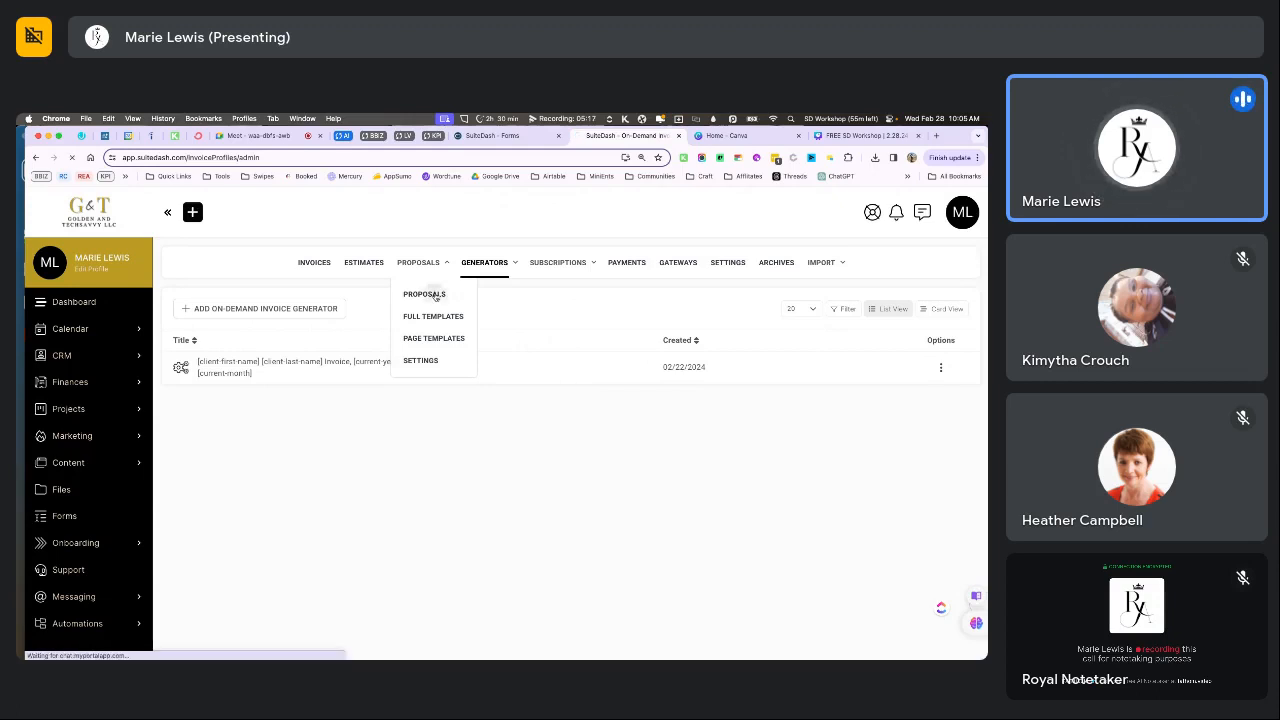
{"action": "left_click", "coordinate": [436, 295]}
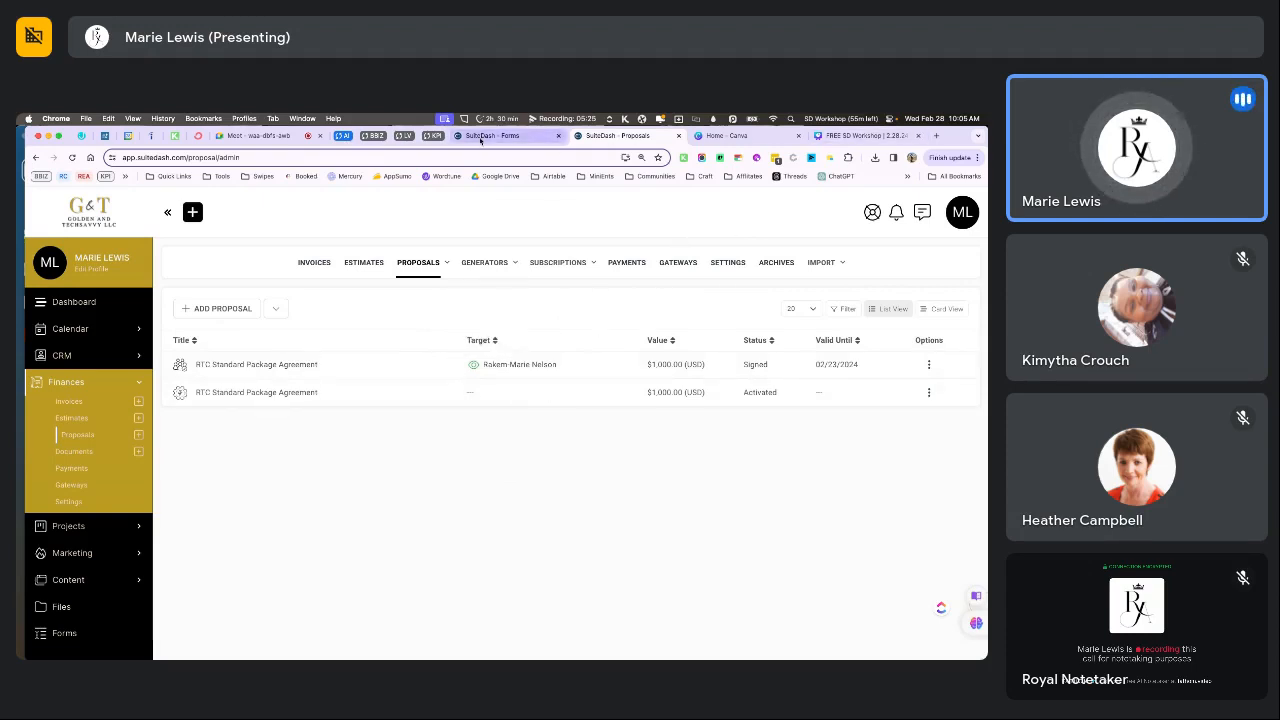
{"action": "left_click_drag", "start_coordinate": [268, 137], "coordinate": [262, 115]}
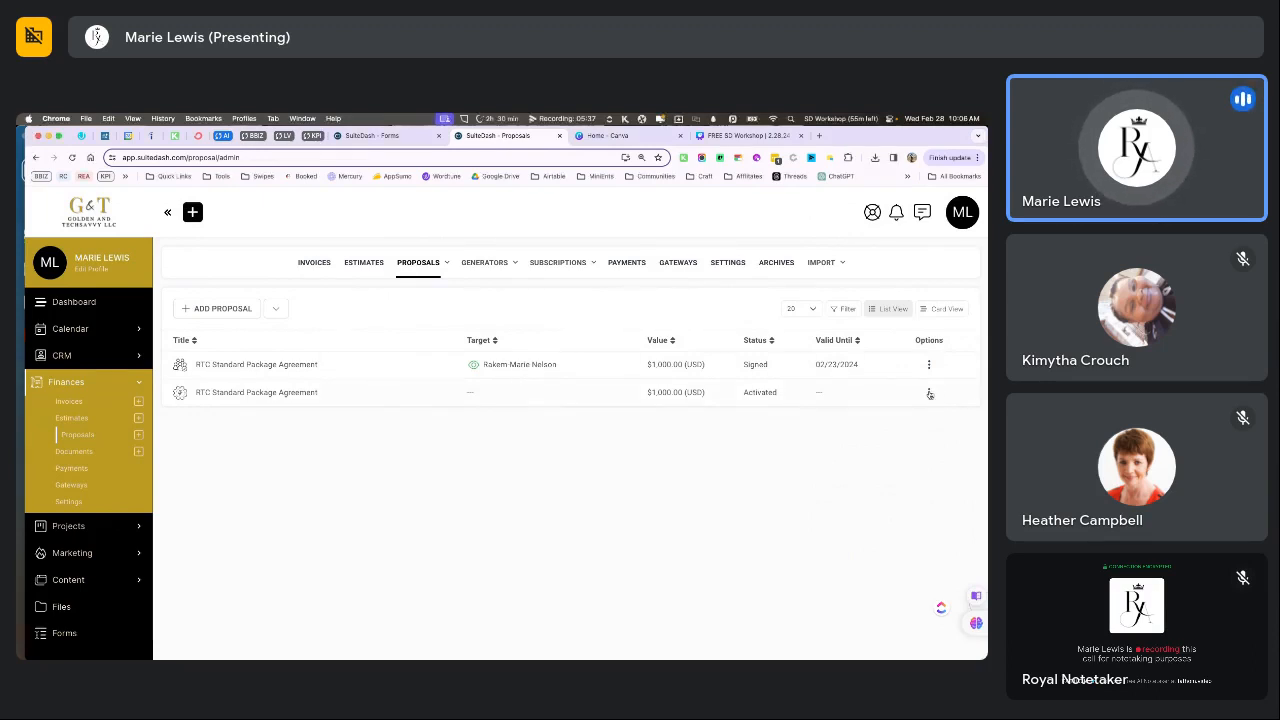
Open the approval-triggered automations of the second RTC Standard Package Agreement proposal
{"action": "left_click", "coordinate": [929, 393]}
{"action": "left_click", "coordinate": [886, 463]}
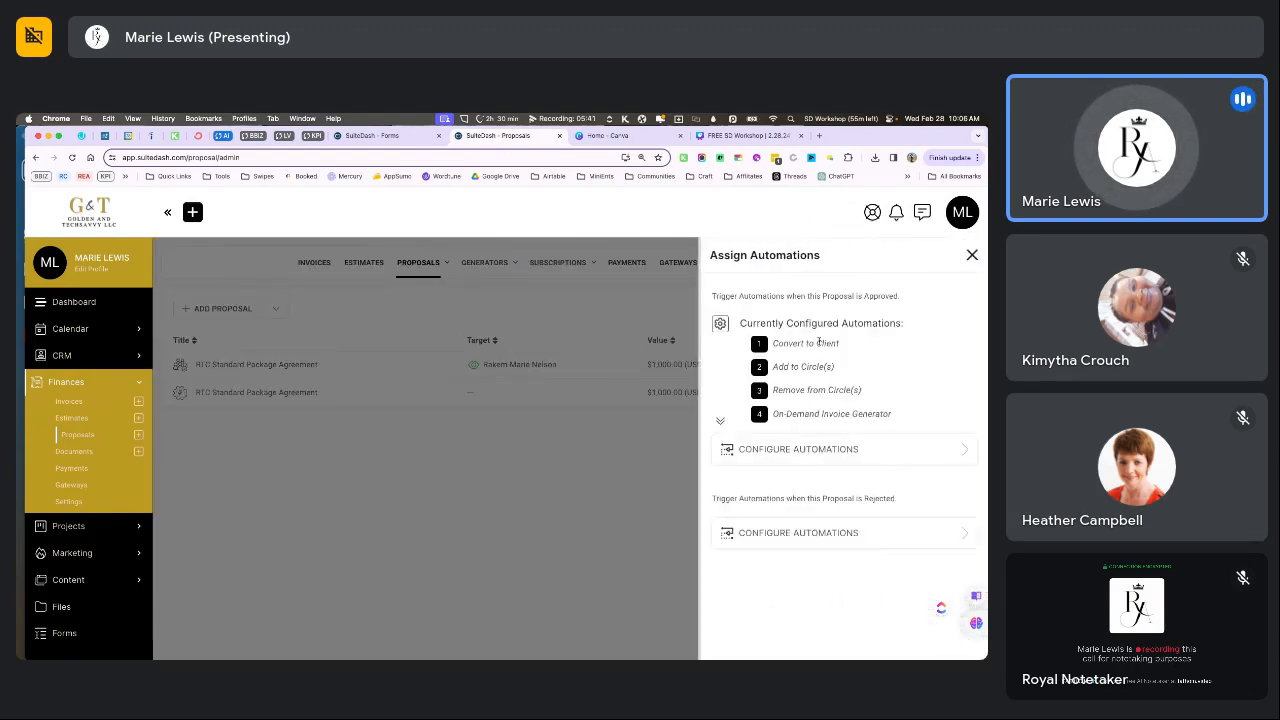
{"action": "left_click", "coordinate": [804, 447]}
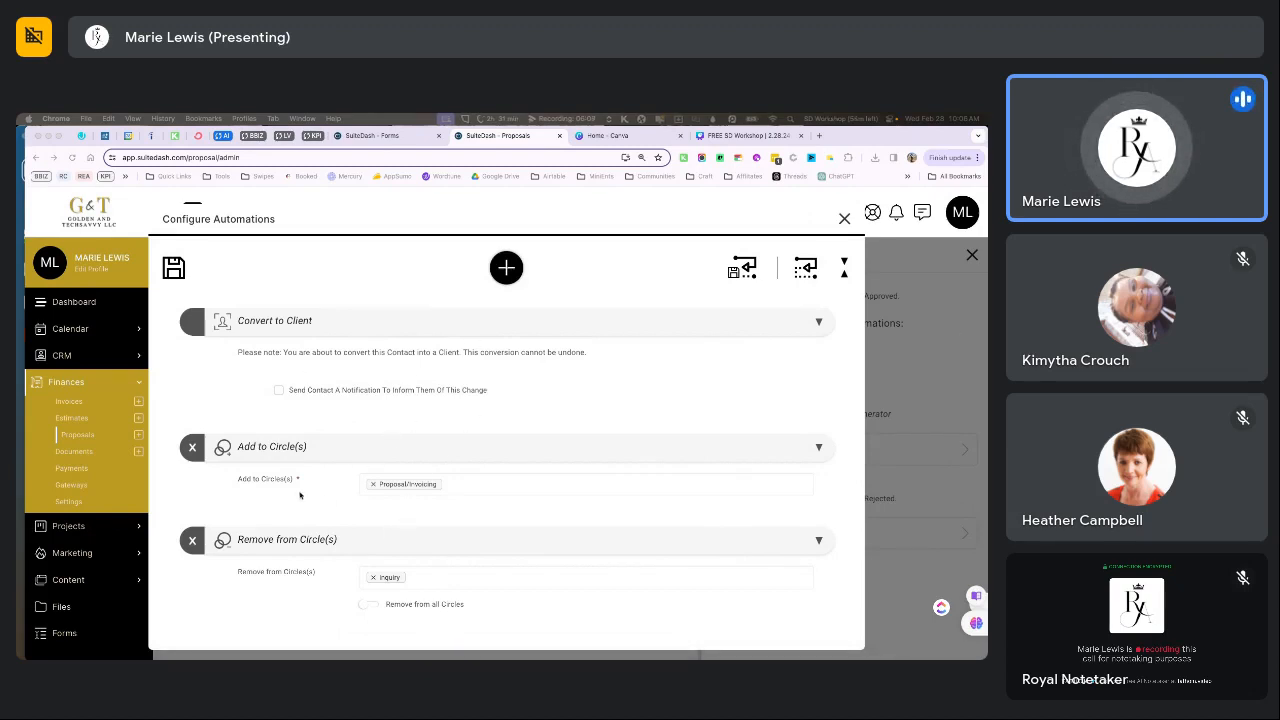
Review the Setup Fee dynamic item, then close both automation panels to return to Proposals
{"action": "scroll", "coordinate": [300, 494], "scroll_direction": "down", "scroll_amount": 3}
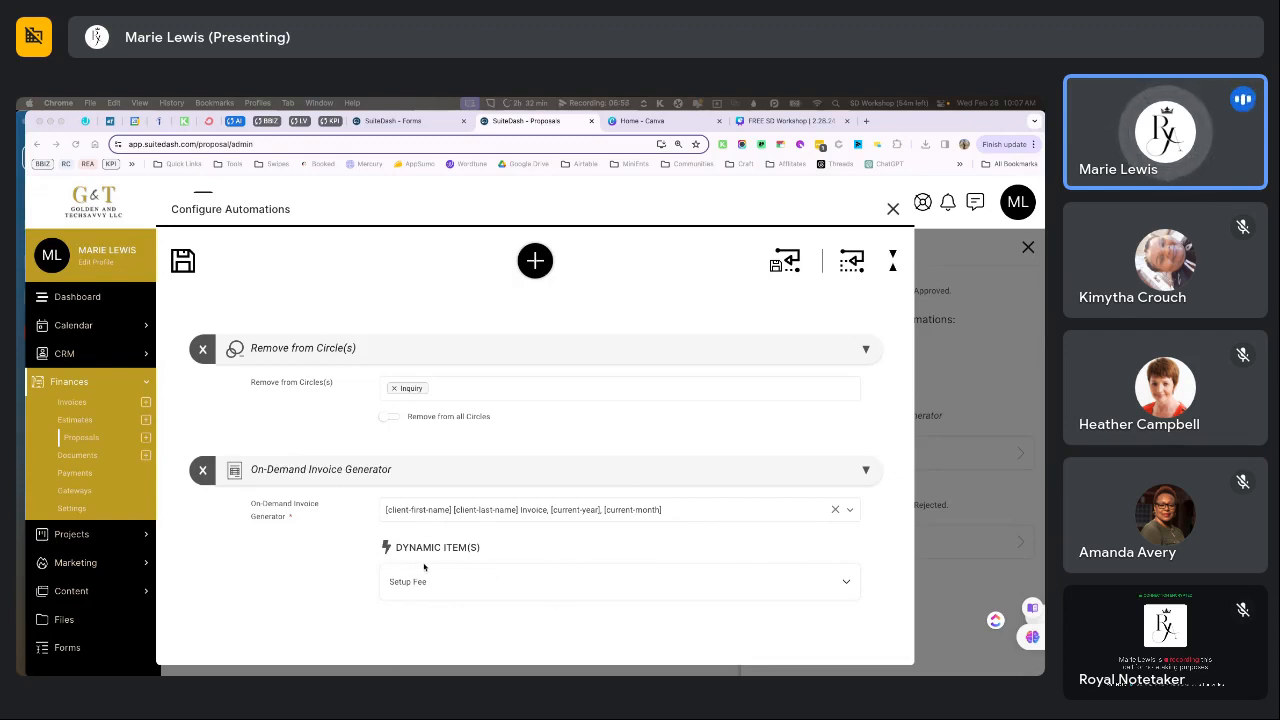
{"action": "left_click", "coordinate": [846, 582]}
{"action": "scroll", "coordinate": [850, 576], "scroll_direction": "down", "scroll_amount": 3}
{"action": "scroll", "coordinate": [840, 530], "scroll_direction": "down", "scroll_amount": 3}
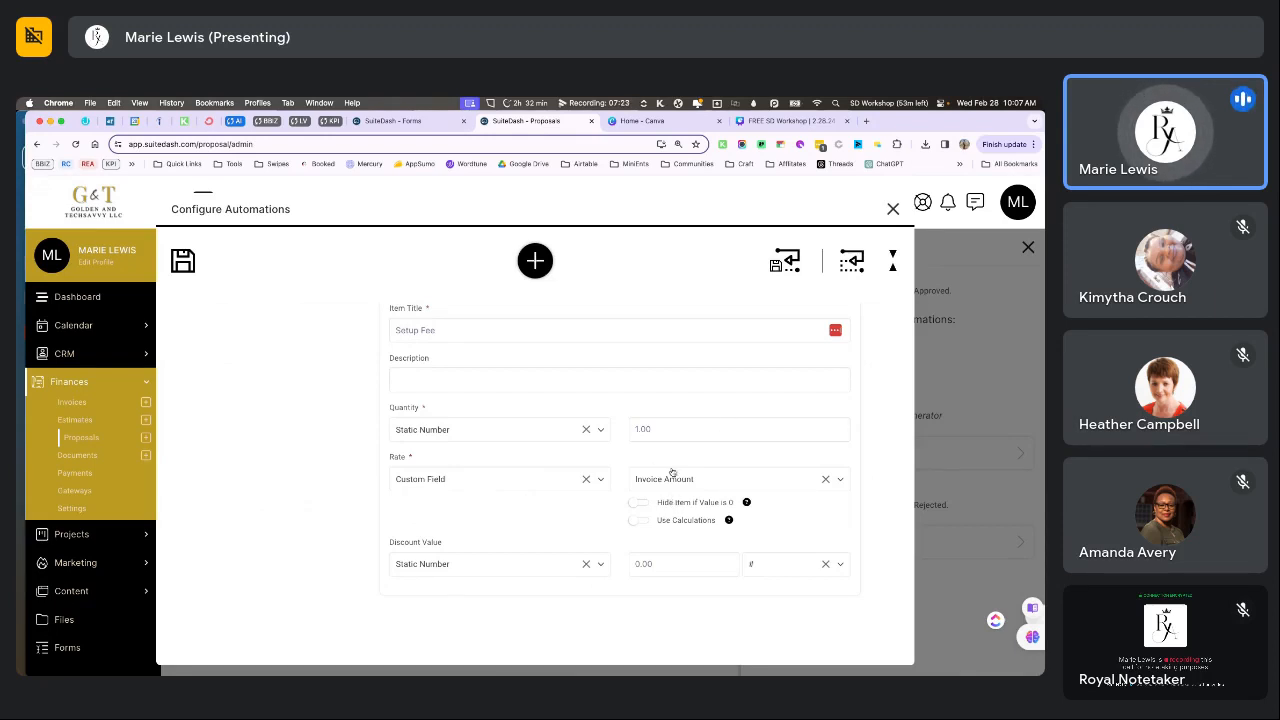
{"action": "scroll", "coordinate": [672, 472], "scroll_direction": "up", "scroll_amount": 5}
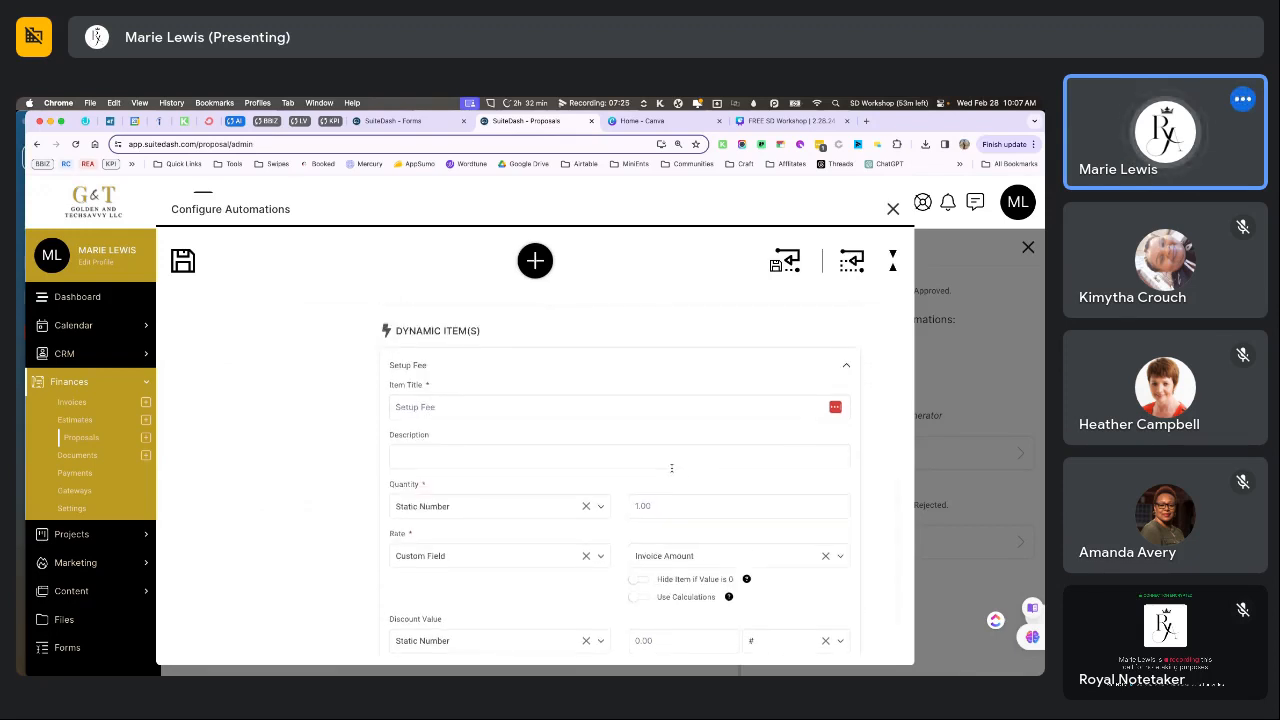
{"action": "scroll", "coordinate": [672, 468], "scroll_direction": "up", "scroll_amount": 3}
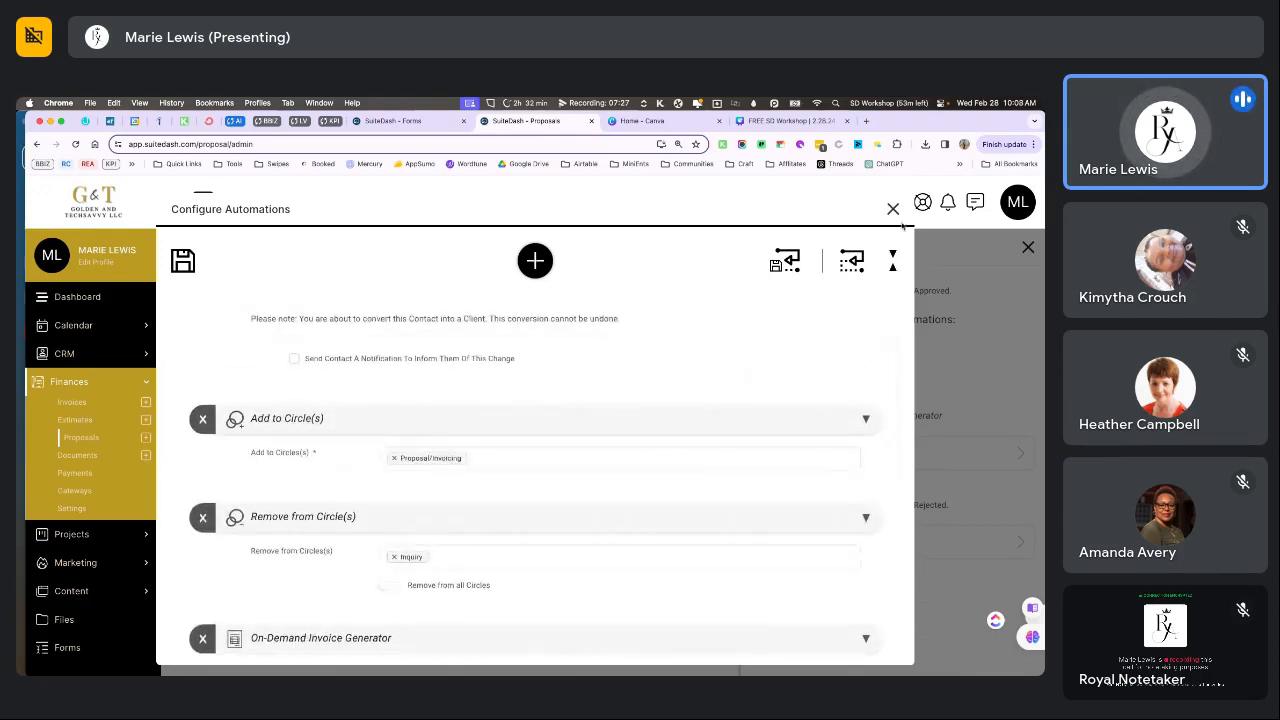
{"action": "left_click", "coordinate": [893, 208]}
{"action": "left_click", "coordinate": [1029, 250]}
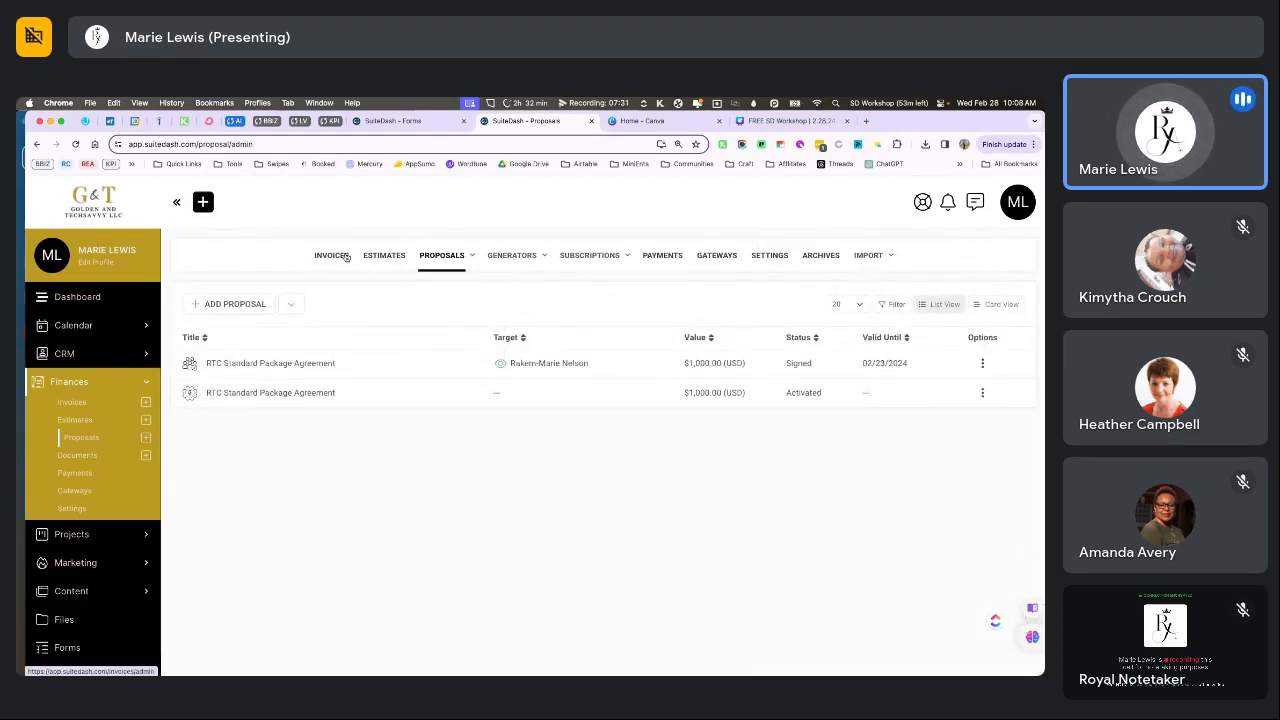
{"action": "mouse_move", "coordinate": [514, 259]}
{"action": "left_click", "coordinate": [510, 293]}
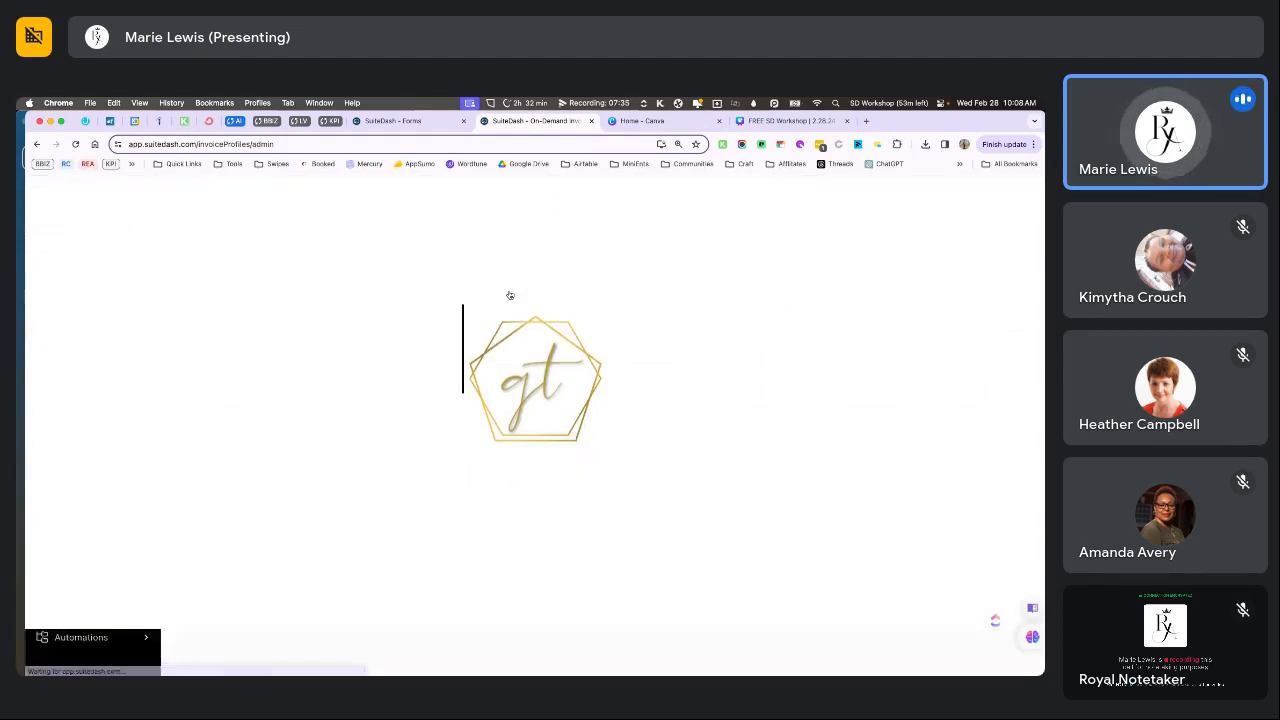
{"action": "left_click", "coordinate": [995, 367]}
{"action": "left_click", "coordinate": [955, 389]}
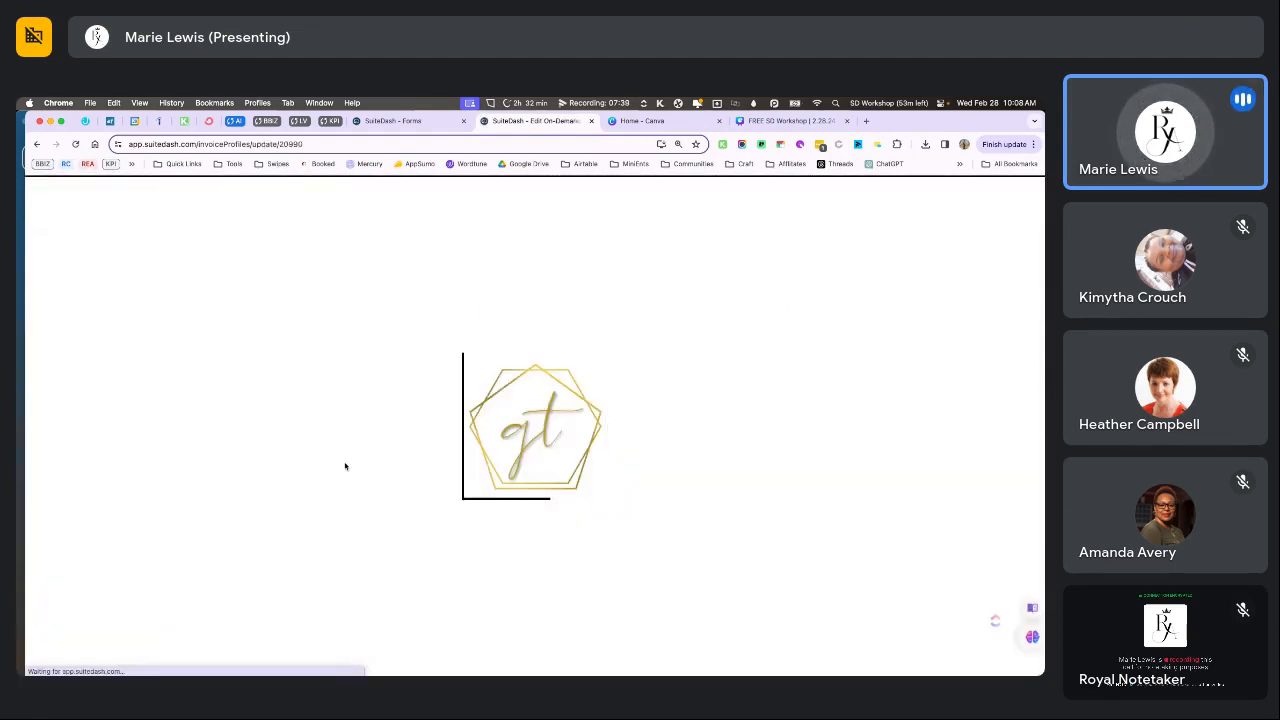
{"action": "scroll", "coordinate": [345, 467], "scroll_direction": "down", "scroll_amount": 5}
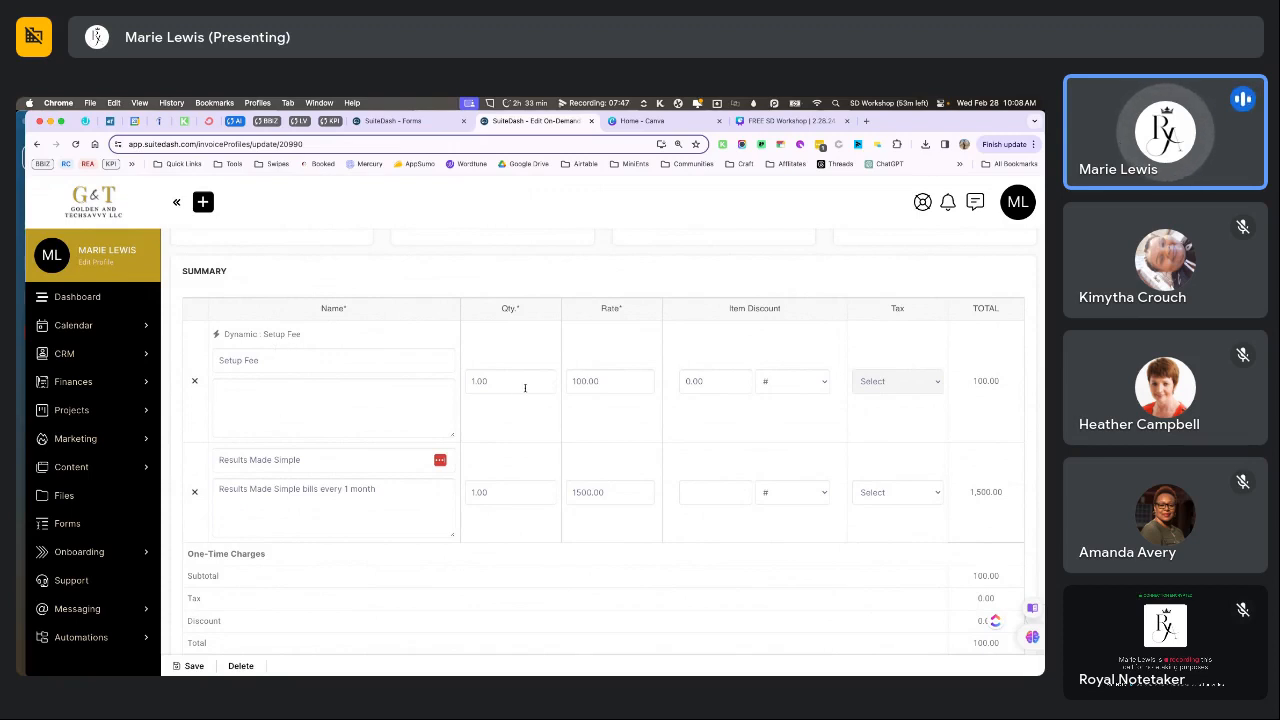
{"action": "scroll", "coordinate": [447, 490], "scroll_direction": "down", "scroll_amount": 3}
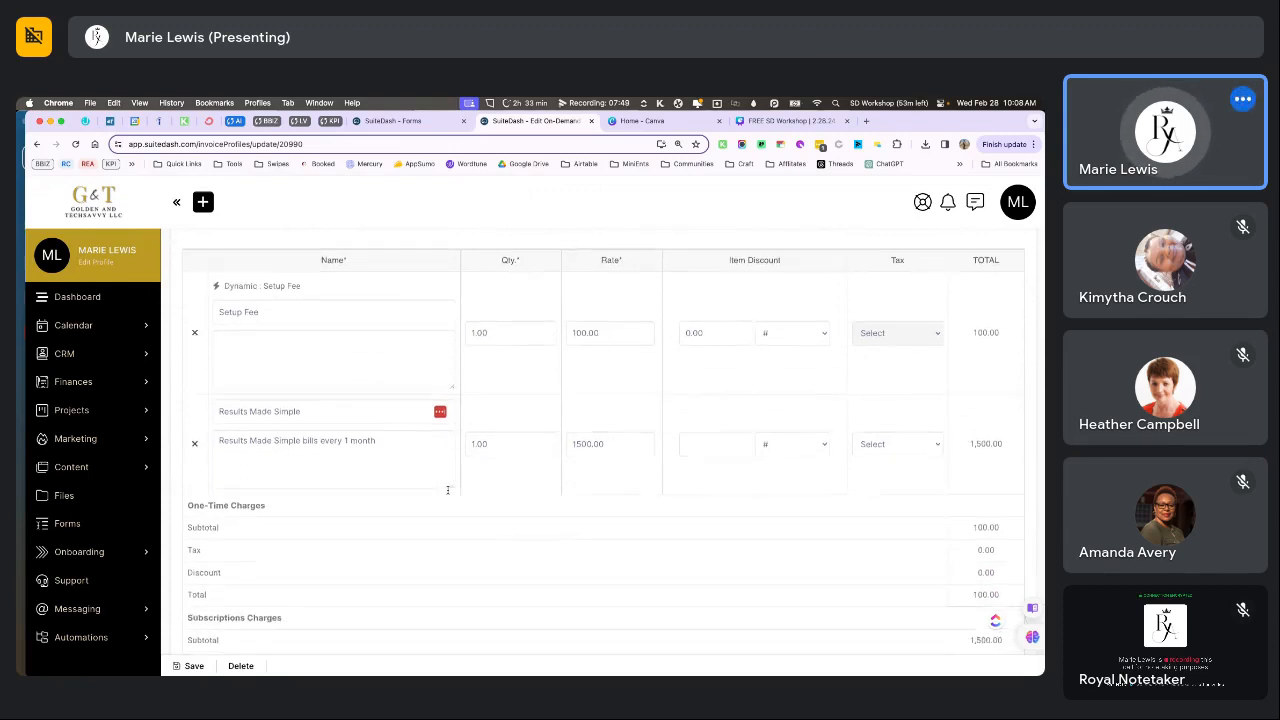
{"action": "scroll", "coordinate": [448, 490], "scroll_direction": "down", "scroll_amount": 1}
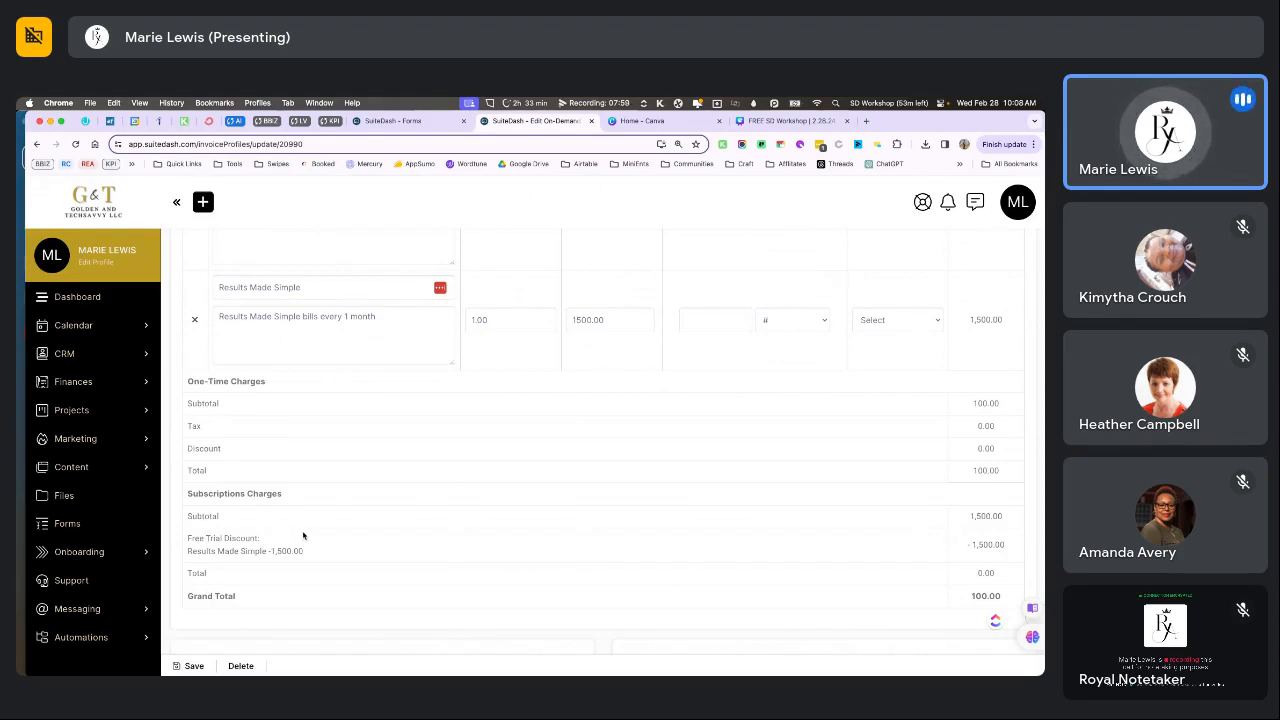
{"action": "scroll", "coordinate": [303, 538], "scroll_direction": "up", "scroll_amount": 3}
{"action": "scroll", "coordinate": [330, 510], "scroll_direction": "up", "scroll_amount": 1}
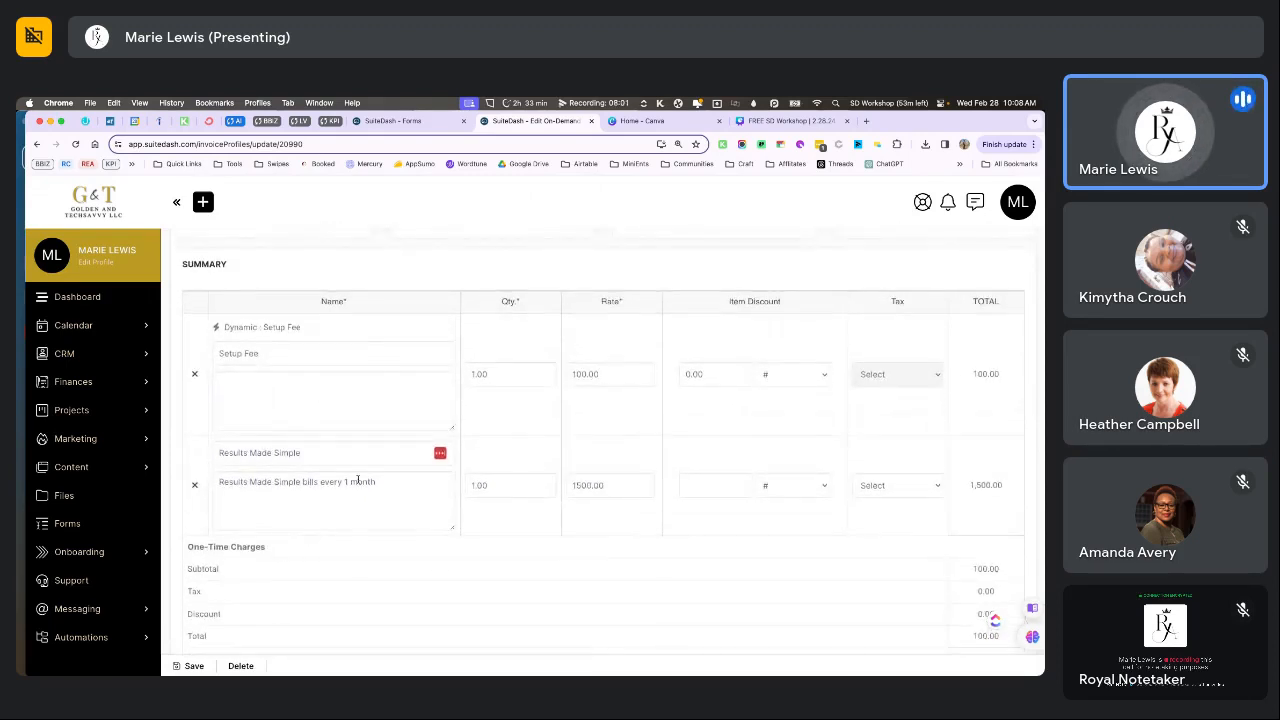
{"action": "scroll", "coordinate": [563, 557], "scroll_direction": "down", "scroll_amount": 4}
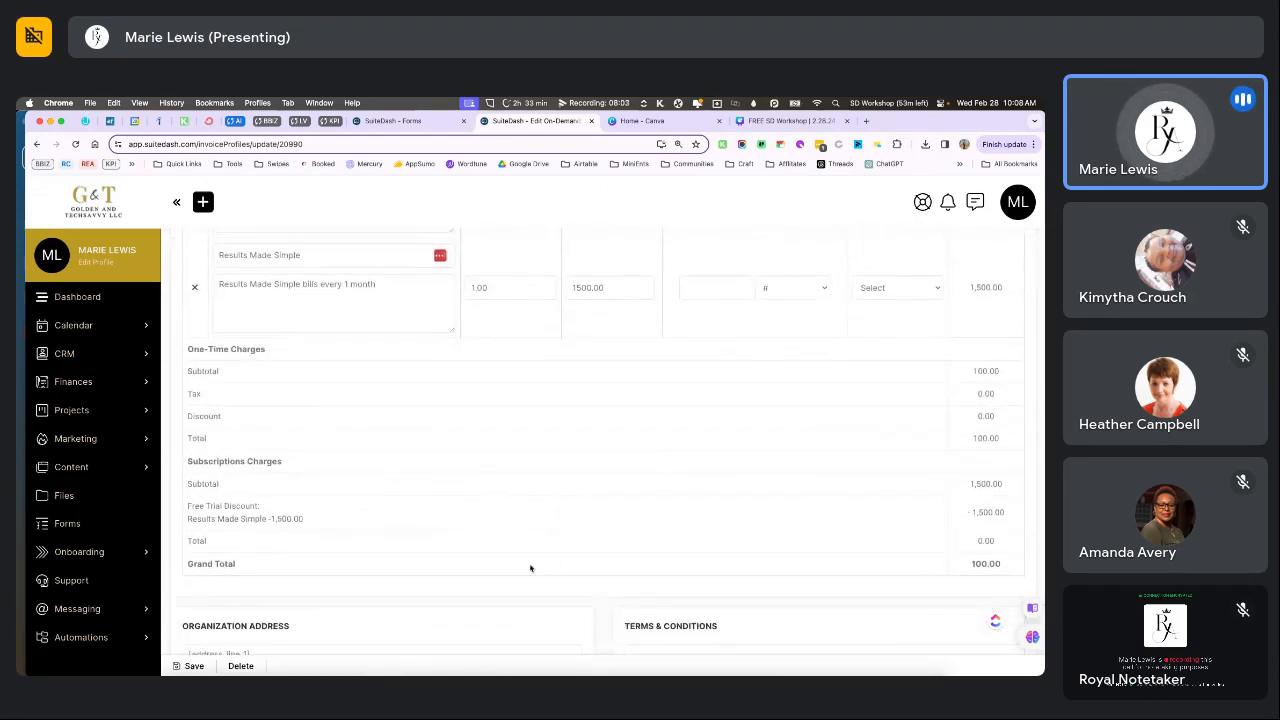
{"action": "left_click", "coordinate": [457, 653]}
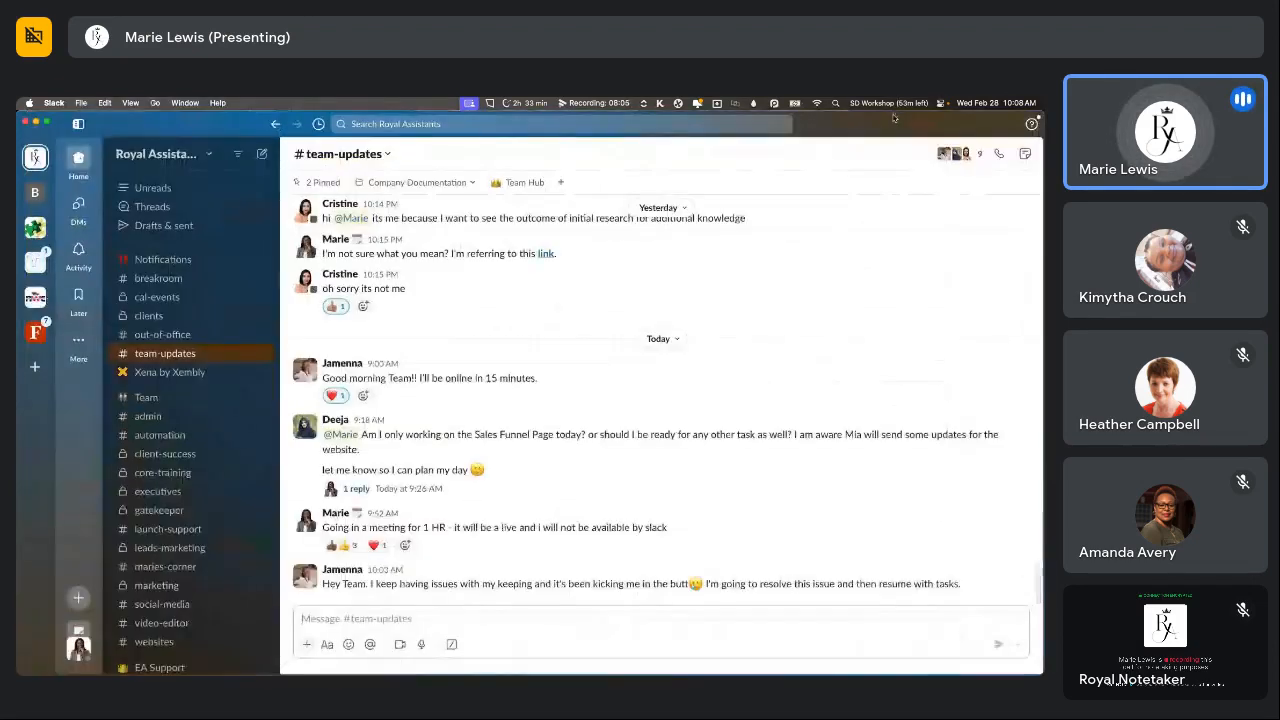
{"action": "key", "text": "ctrl+Left"}
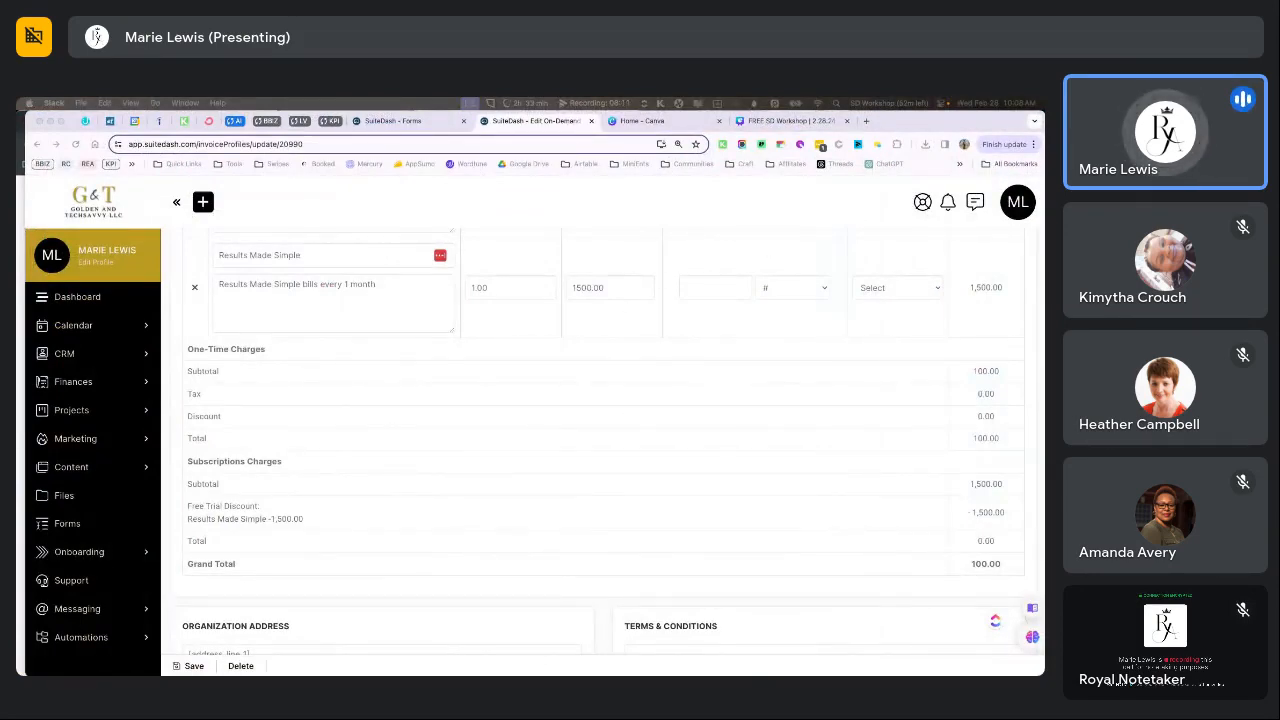
{"action": "key", "text": "ctrl+Up"}
{"action": "key", "text": "ctrl+Up"}
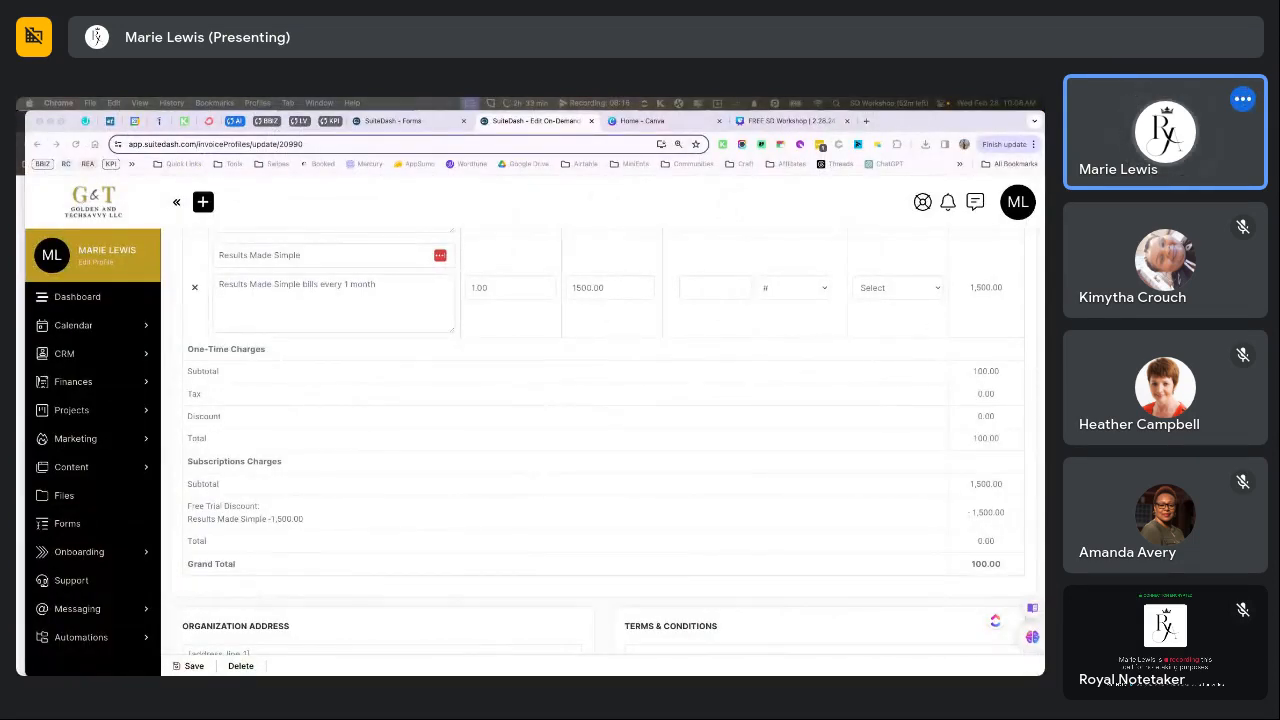
{"action": "scroll", "coordinate": [286, 430], "scroll_direction": "up", "scroll_amount": 10}
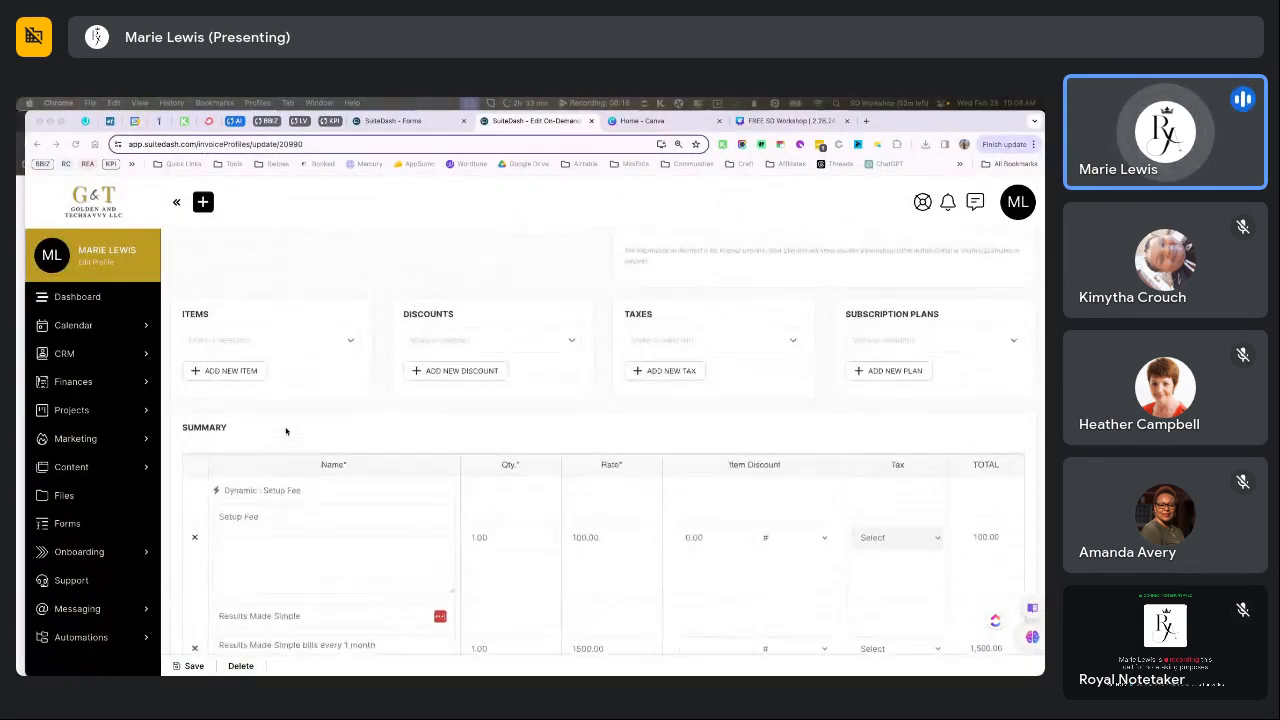
{"action": "scroll", "coordinate": [286, 430], "scroll_direction": "down", "scroll_amount": 2}
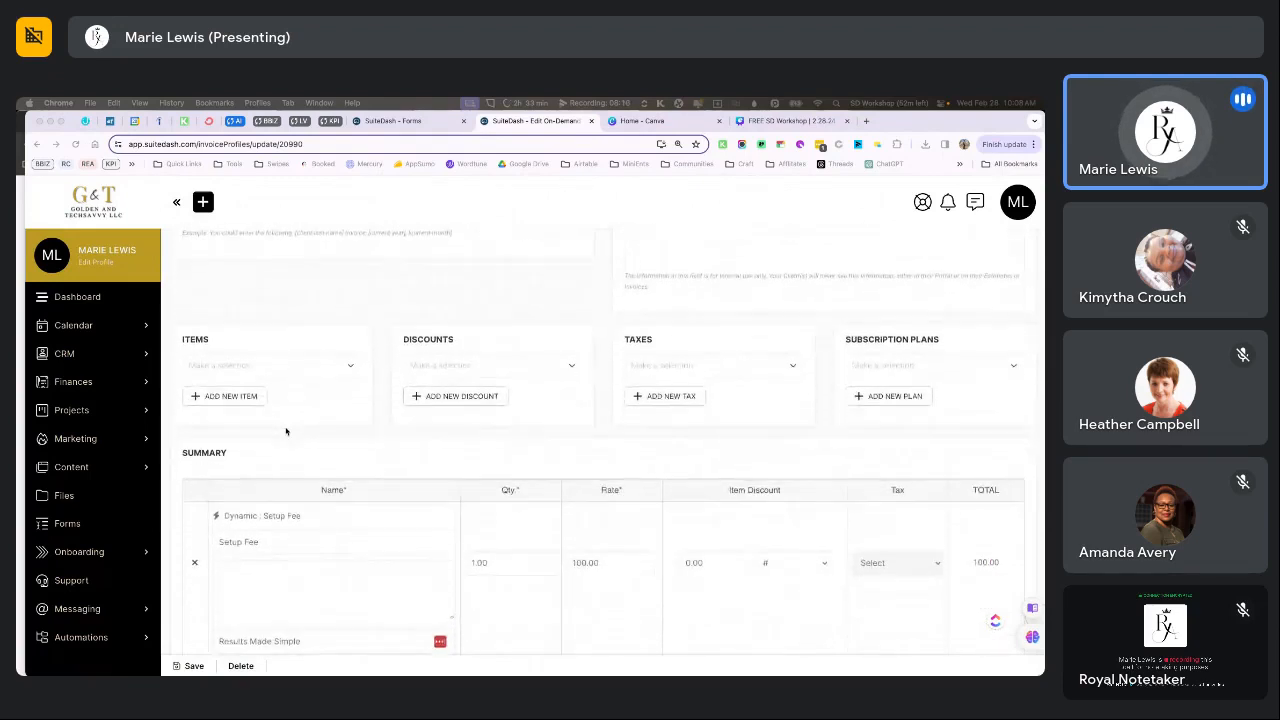
{"action": "scroll", "coordinate": [286, 430], "scroll_direction": "up", "scroll_amount": 2}
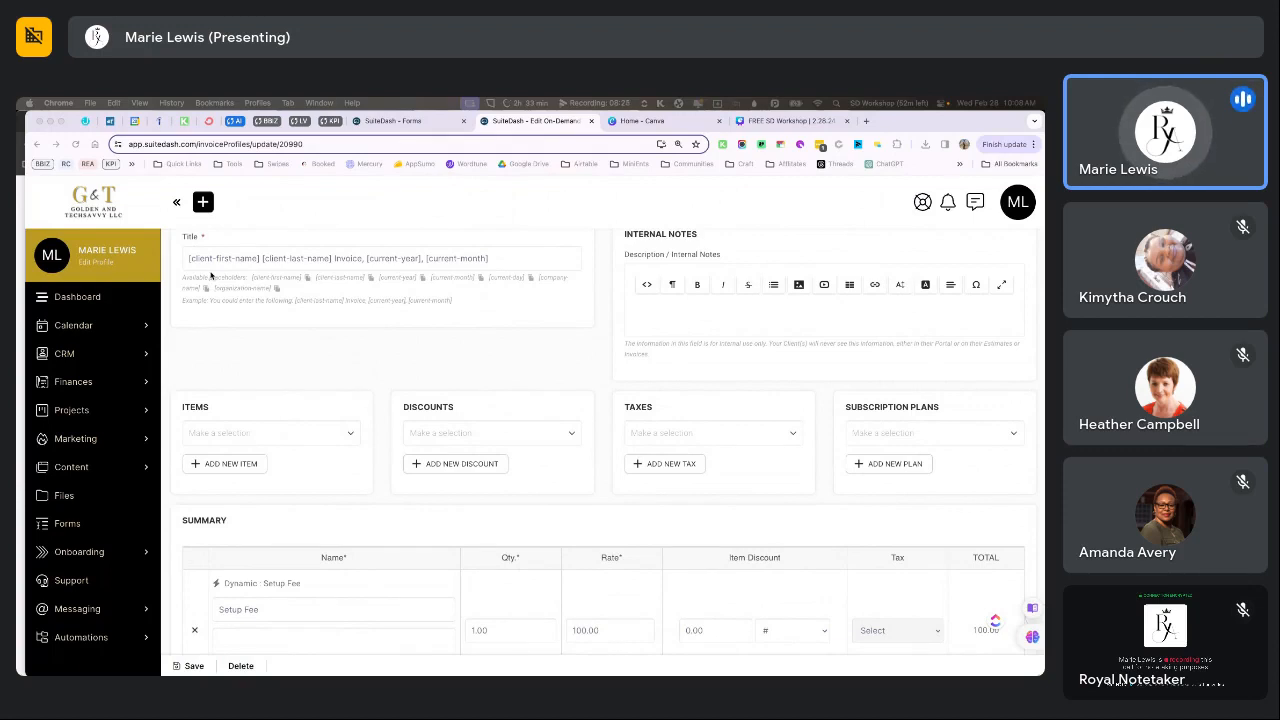
{"action": "scroll", "coordinate": [330, 315], "scroll_direction": "down", "scroll_amount": 1}
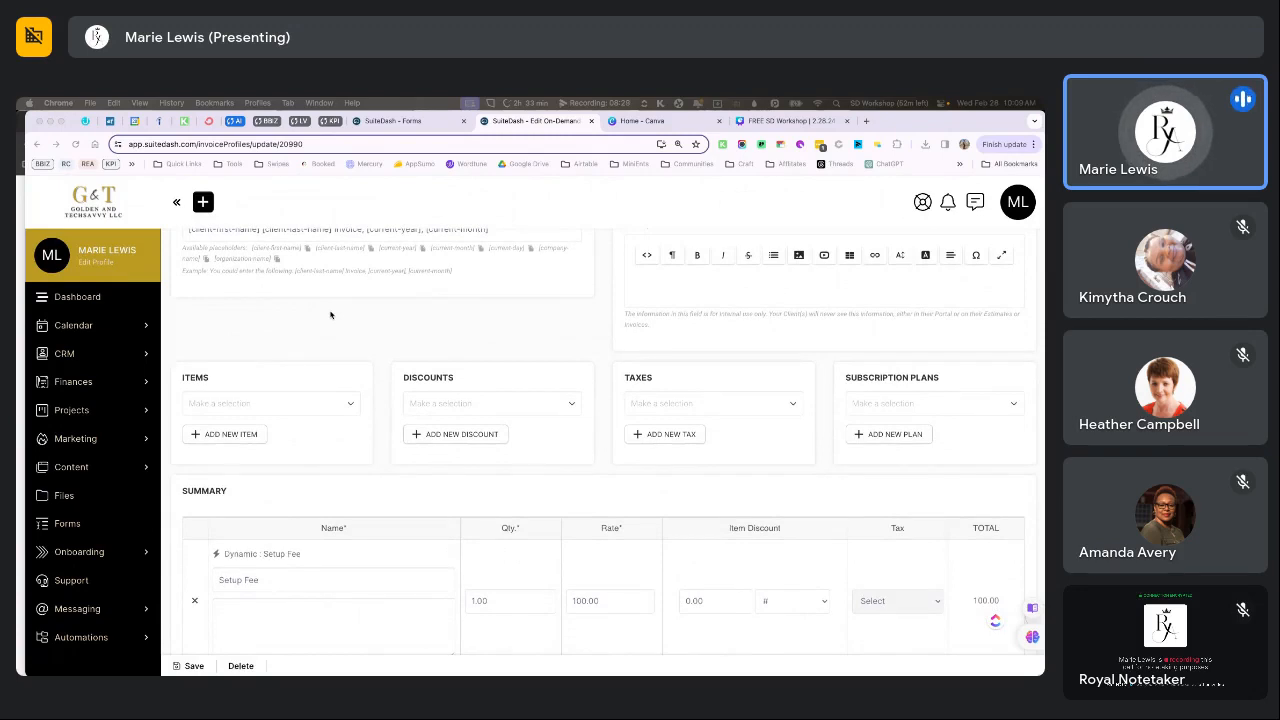
{"action": "scroll", "coordinate": [348, 428], "scroll_direction": "down", "scroll_amount": 3}
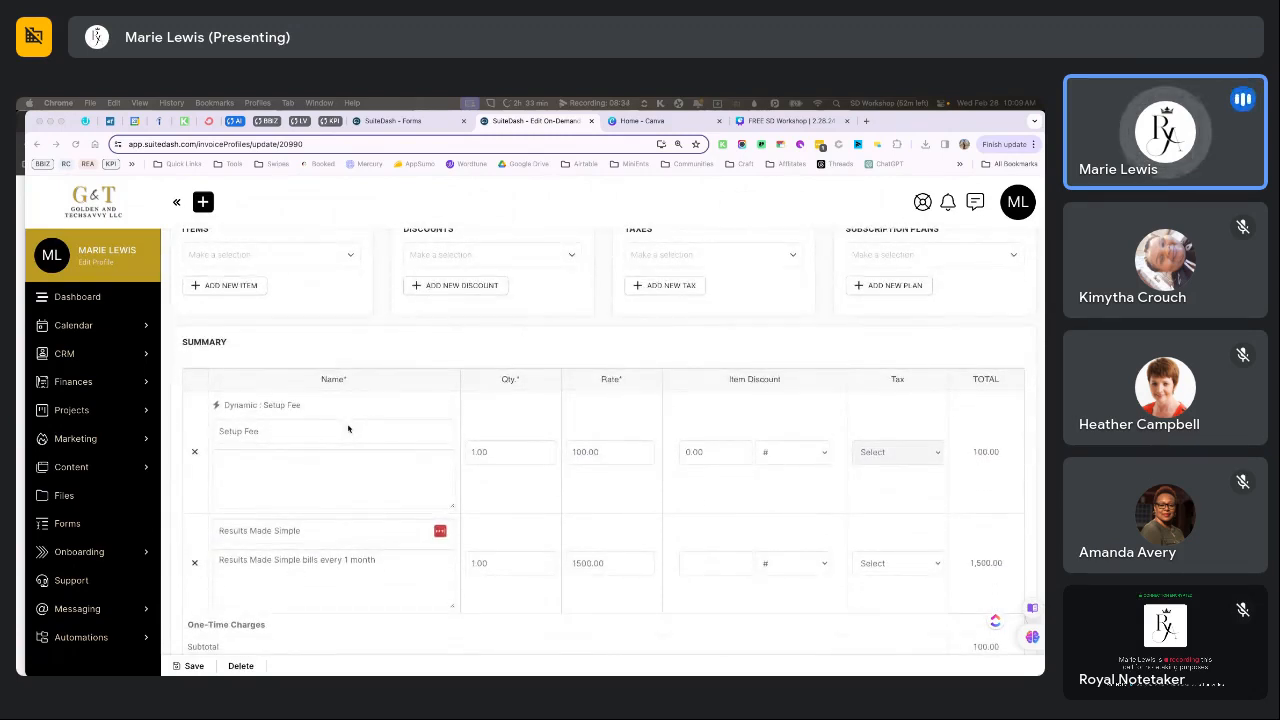
{"action": "scroll", "coordinate": [348, 428], "scroll_direction": "down", "scroll_amount": 4}
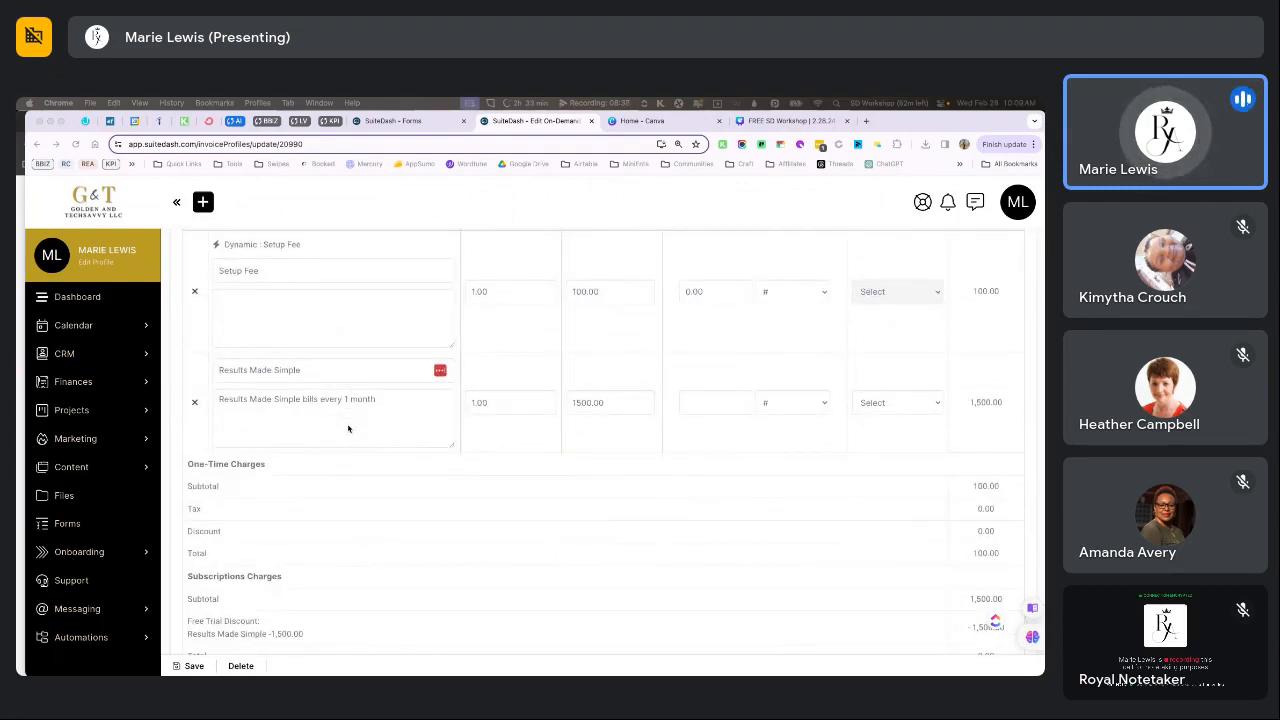
{"action": "scroll", "coordinate": [348, 428], "scroll_direction": "down", "scroll_amount": 6}
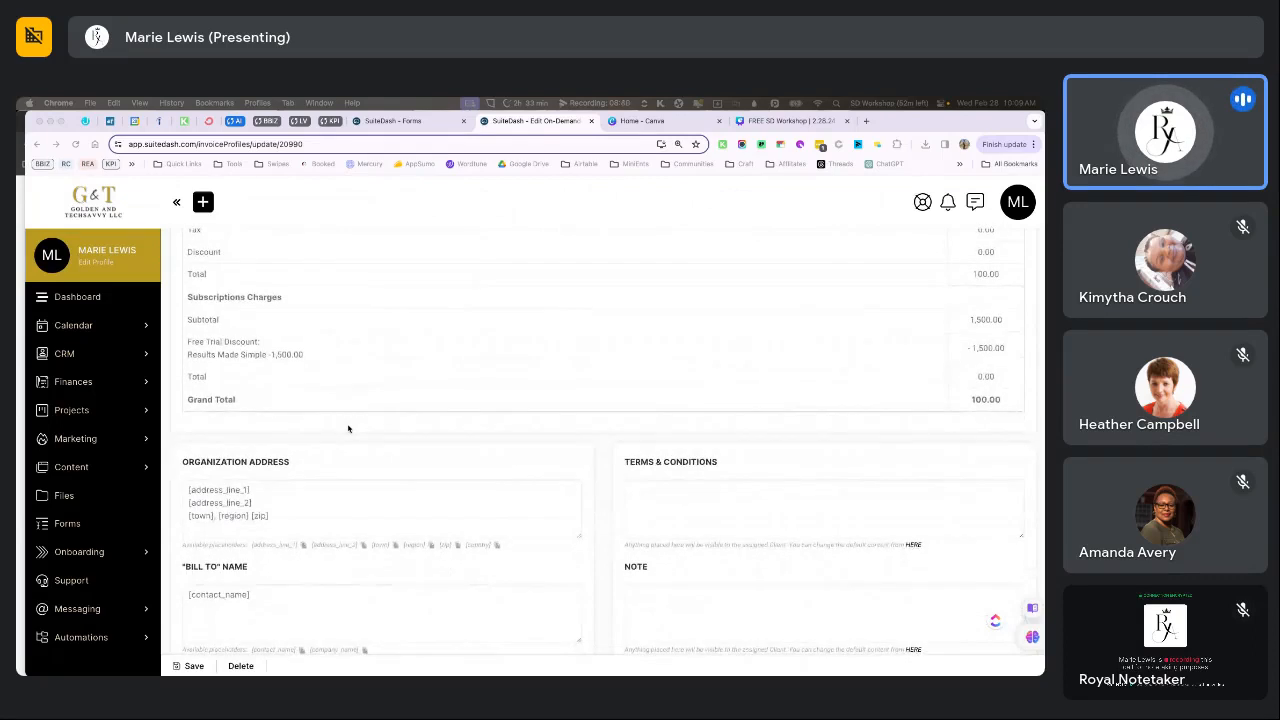
{"action": "scroll", "coordinate": [348, 428], "scroll_direction": "down", "scroll_amount": 10}
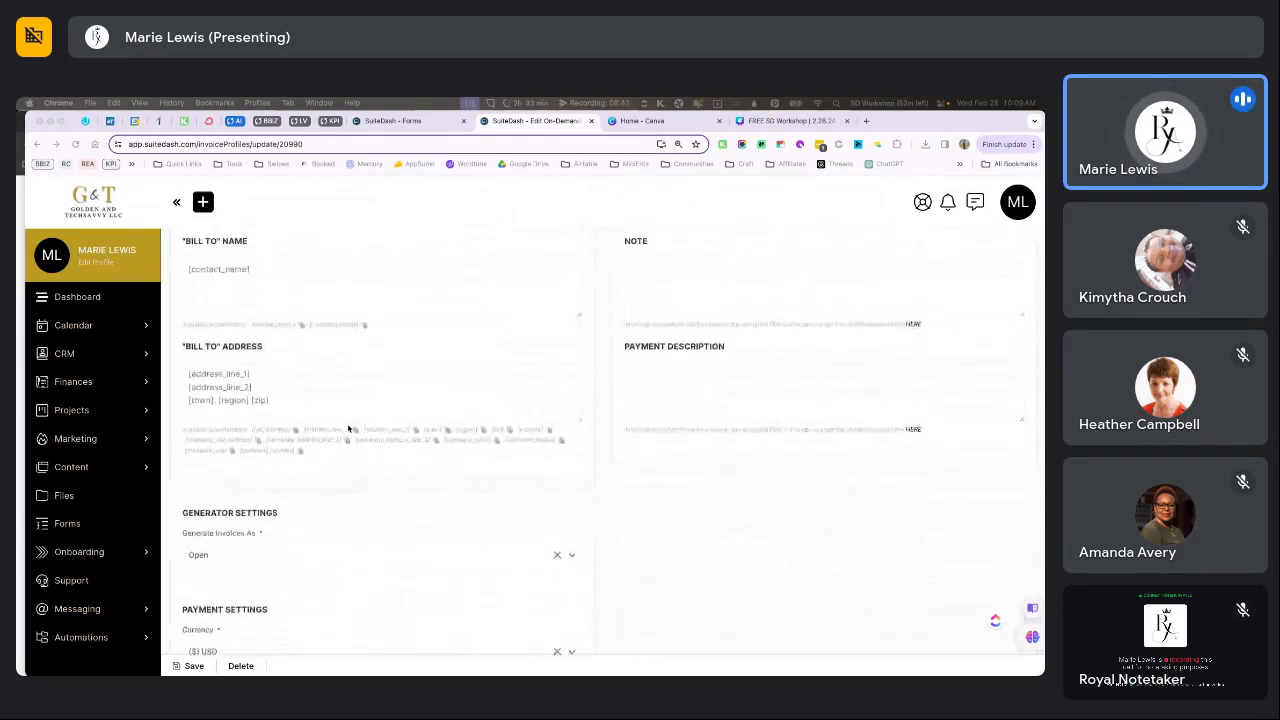
{"action": "scroll", "coordinate": [348, 428], "scroll_direction": "down", "scroll_amount": 2}
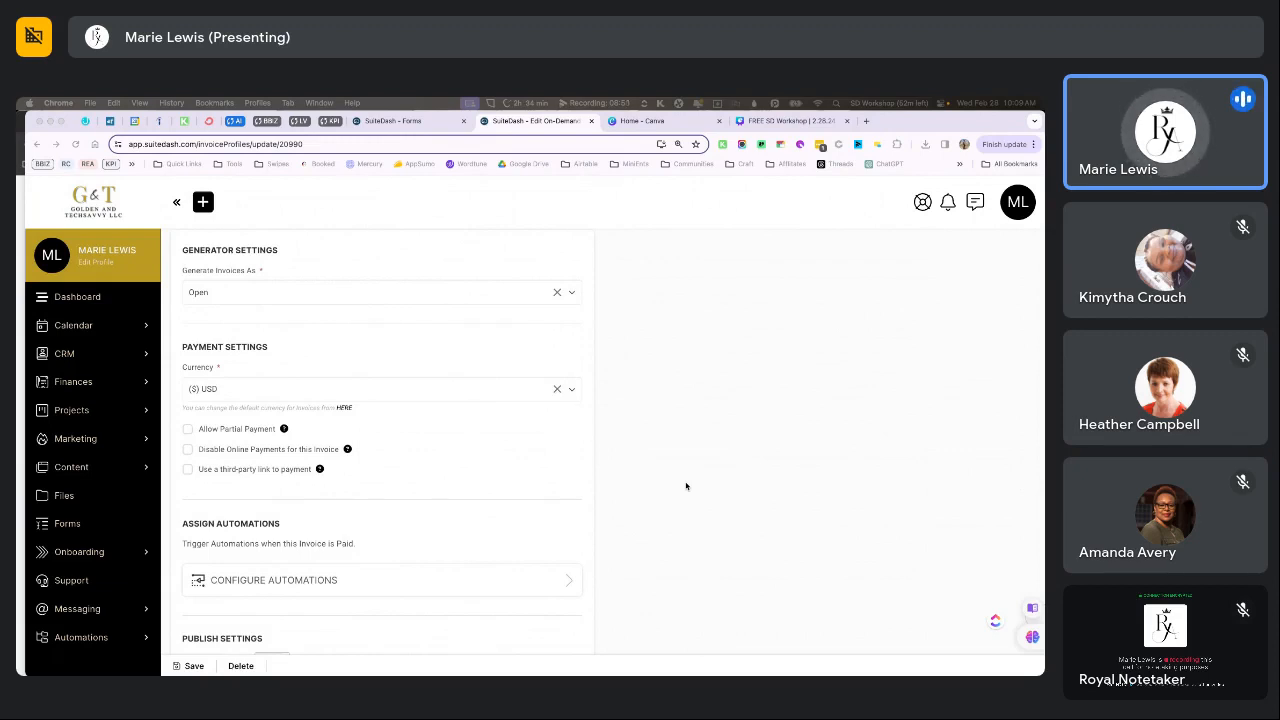
{"action": "scroll", "coordinate": [338, 568], "scroll_direction": "down", "scroll_amount": 2}
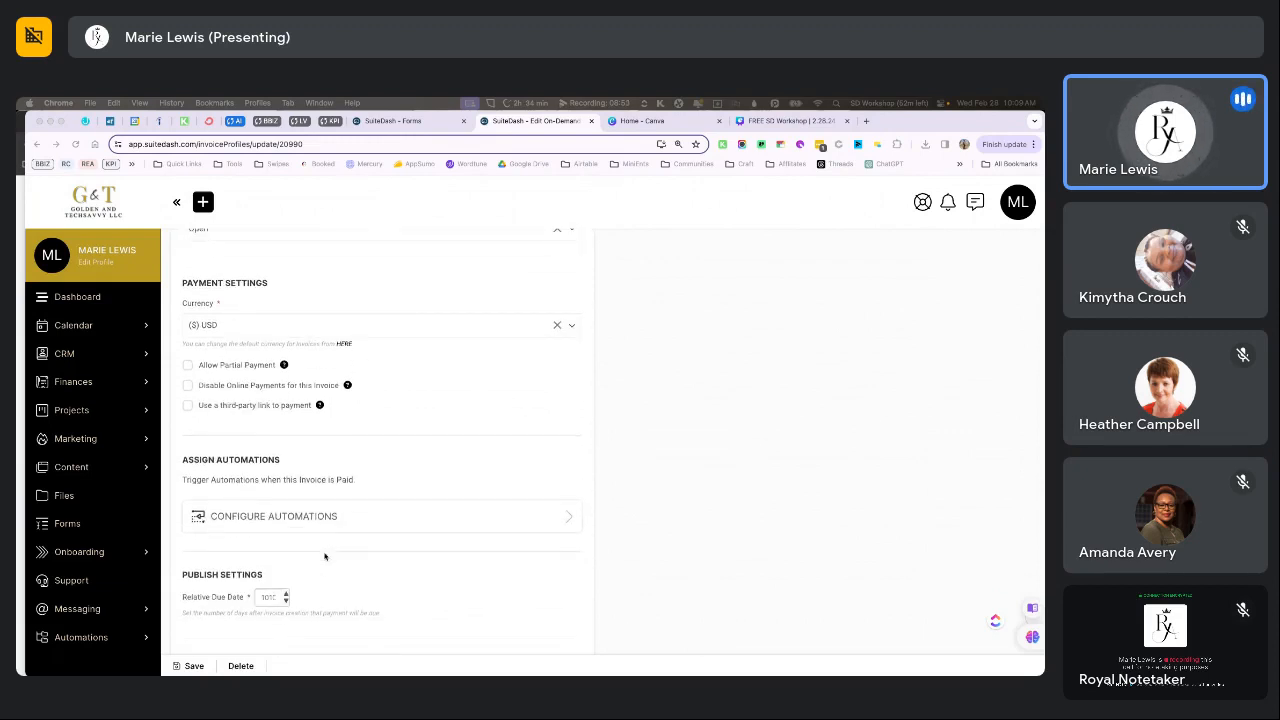
Add an 'Add to Circle(s)' automation for when the invoice is paid
{"action": "left_click", "coordinate": [344, 514]}
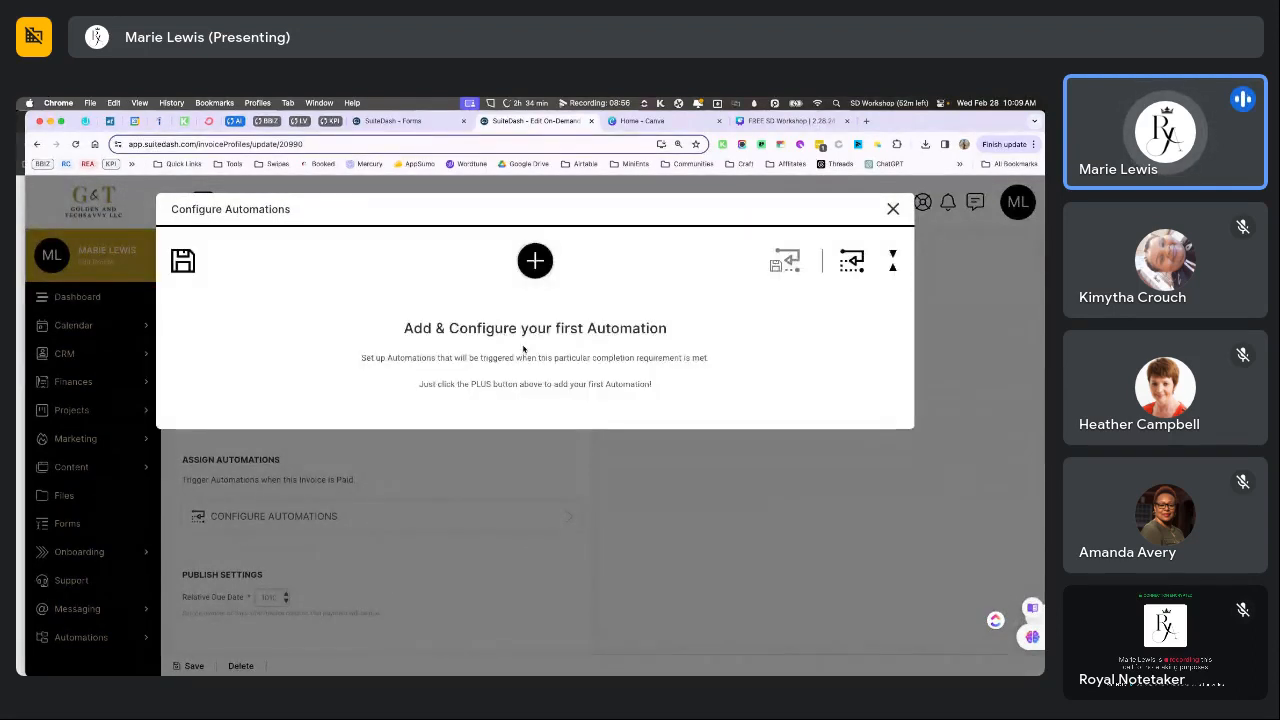
{"action": "left_click", "coordinate": [535, 264]}
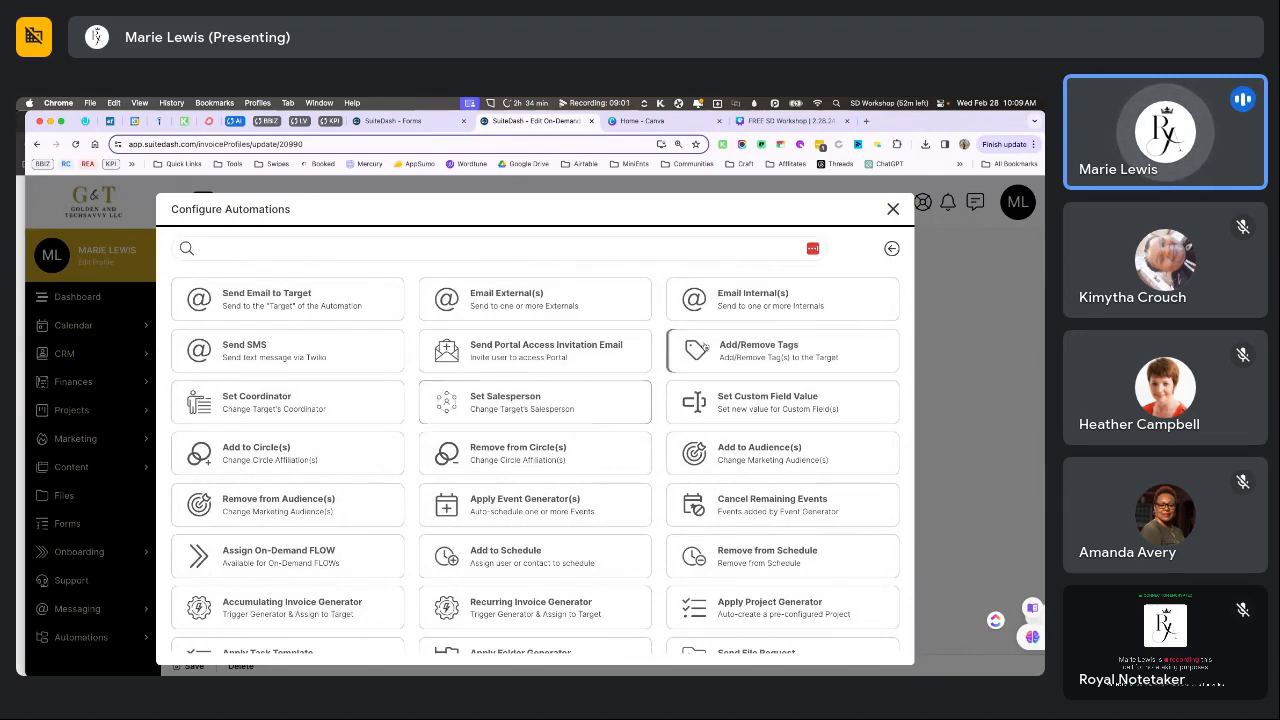
{"action": "left_click", "coordinate": [569, 240]}
{"action": "type", "text": "circ"}
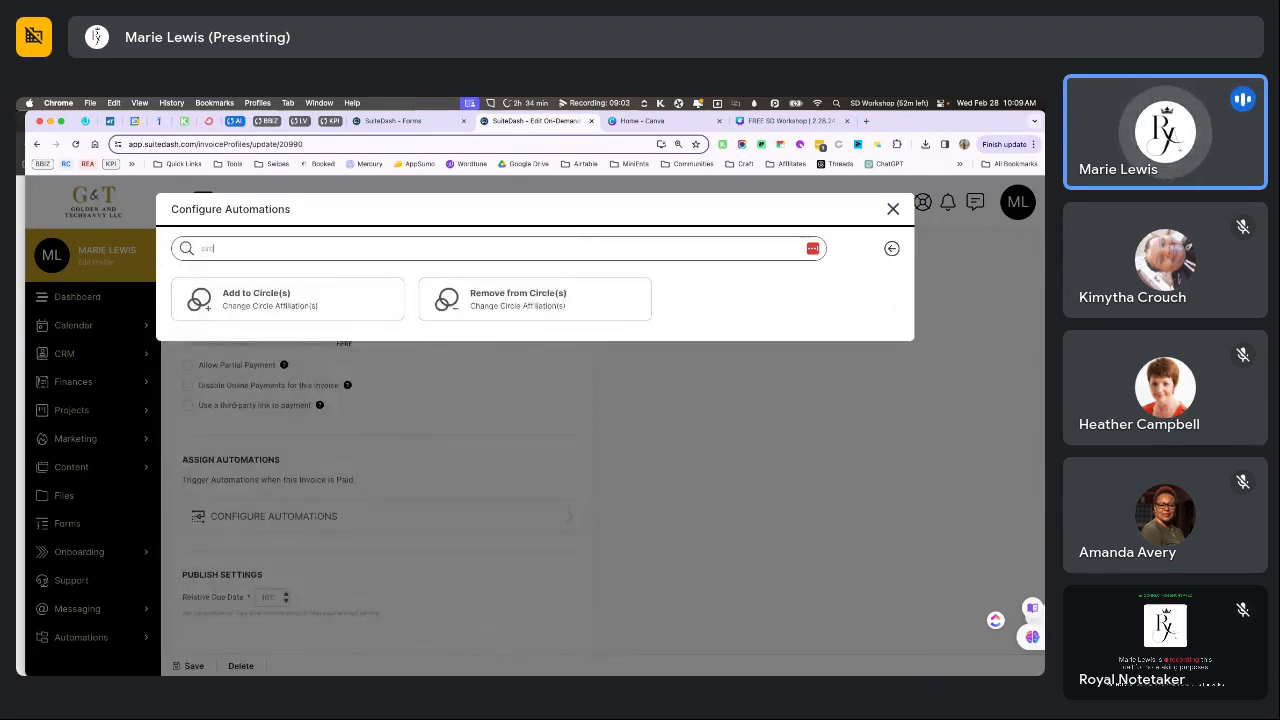
{"action": "left_click", "coordinate": [358, 298]}
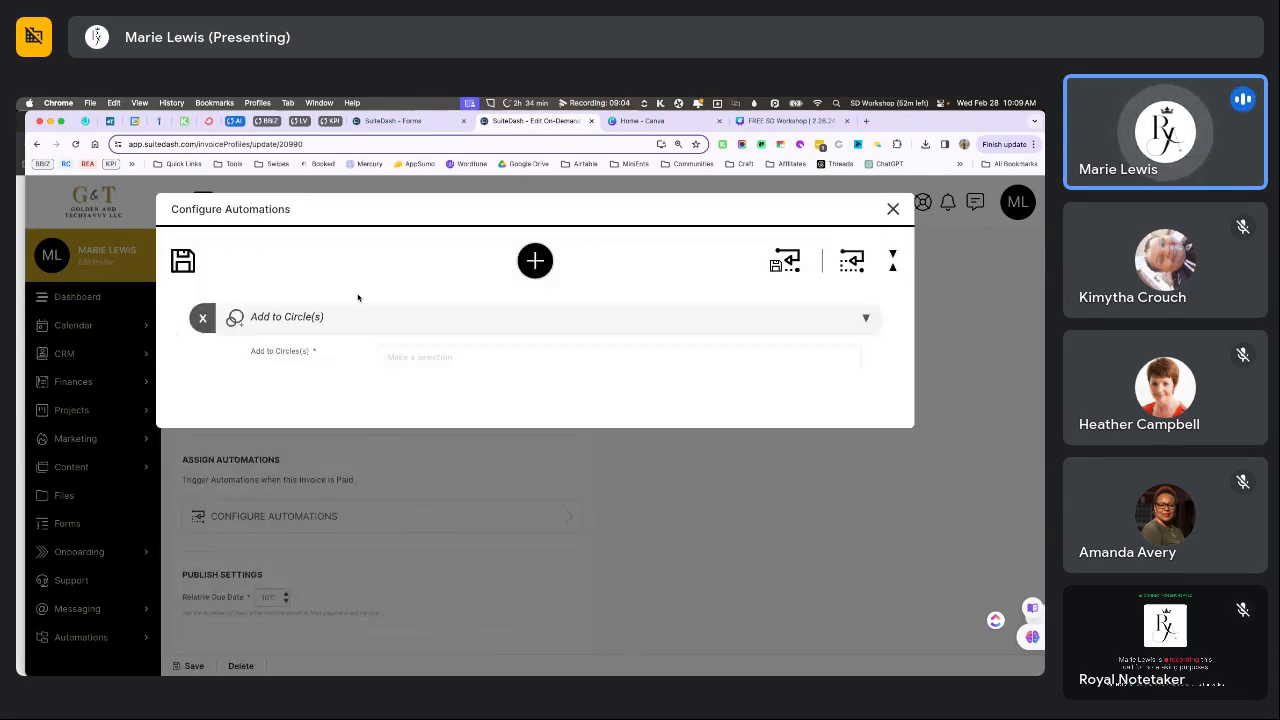
{"action": "left_click", "coordinate": [437, 358]}
{"action": "left_click", "coordinate": [430, 446]}
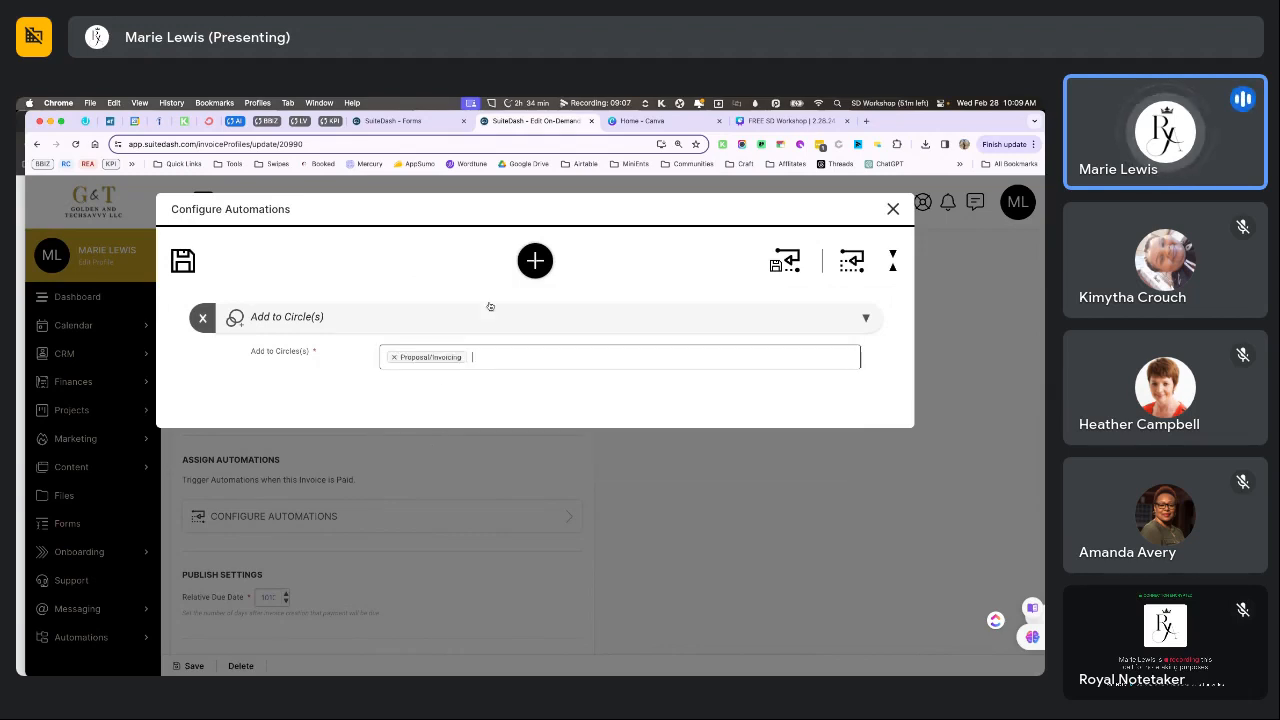
Add 'Remove from Circle(s)' for Proposal/Invoicing, set the added circle to Admin, and save
{"action": "left_click", "coordinate": [535, 261]}
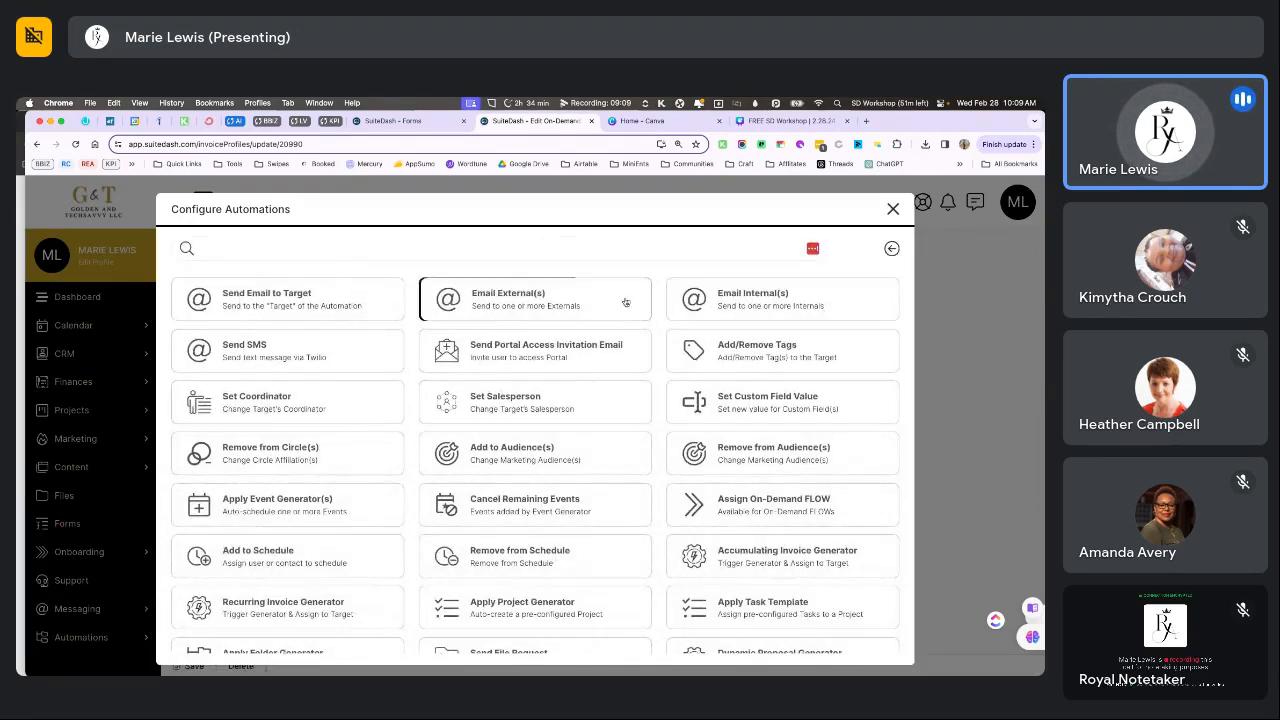
{"action": "left_click", "coordinate": [595, 247]}
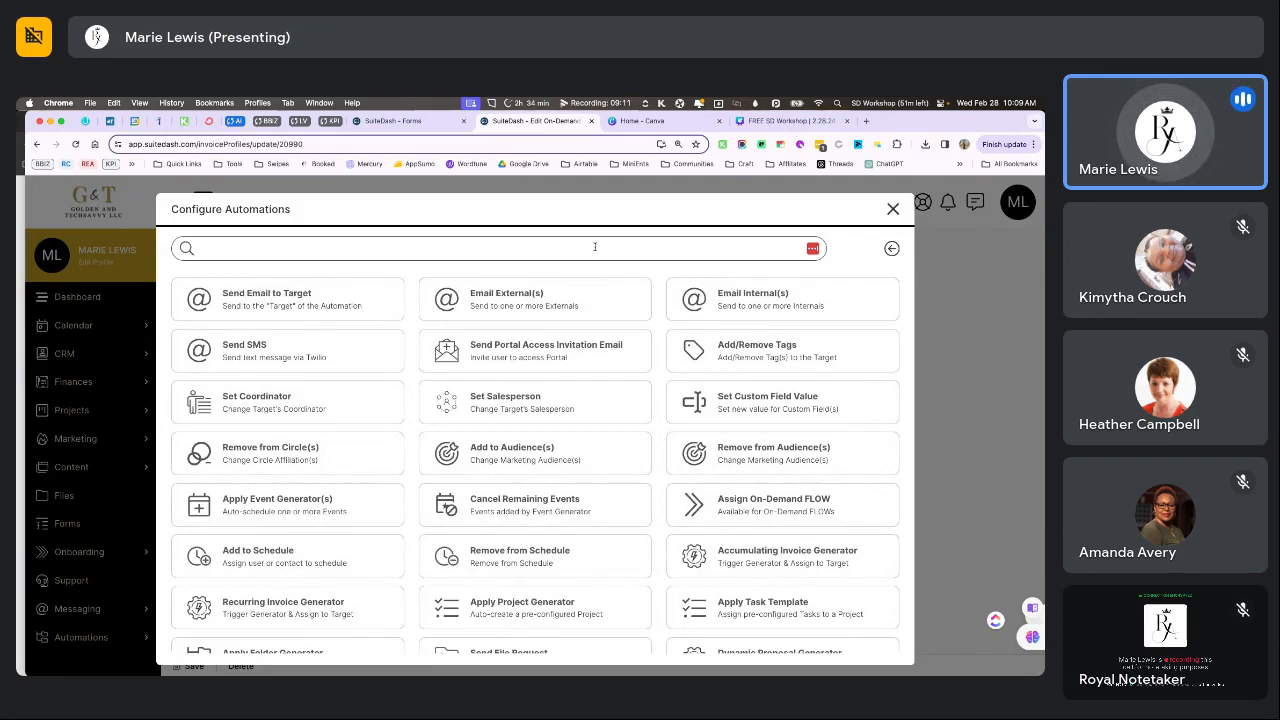
{"action": "type", "text": "circ"}
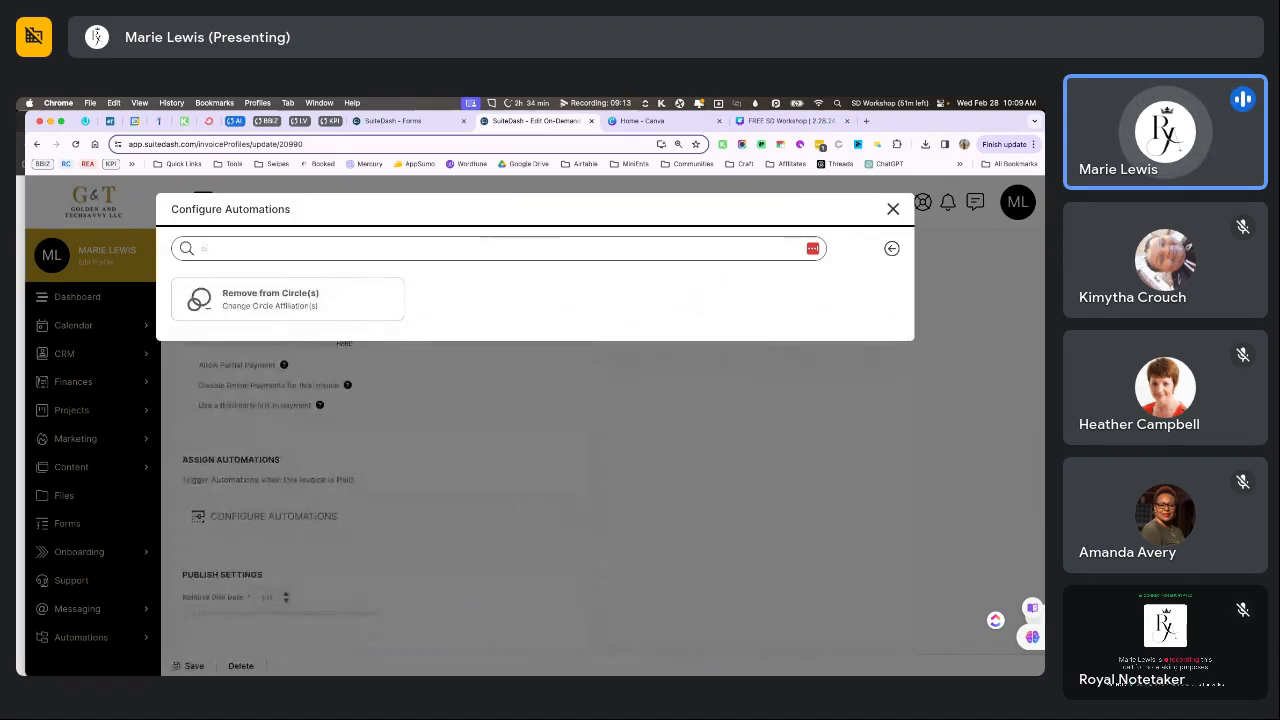
{"action": "left_click", "coordinate": [371, 305]}
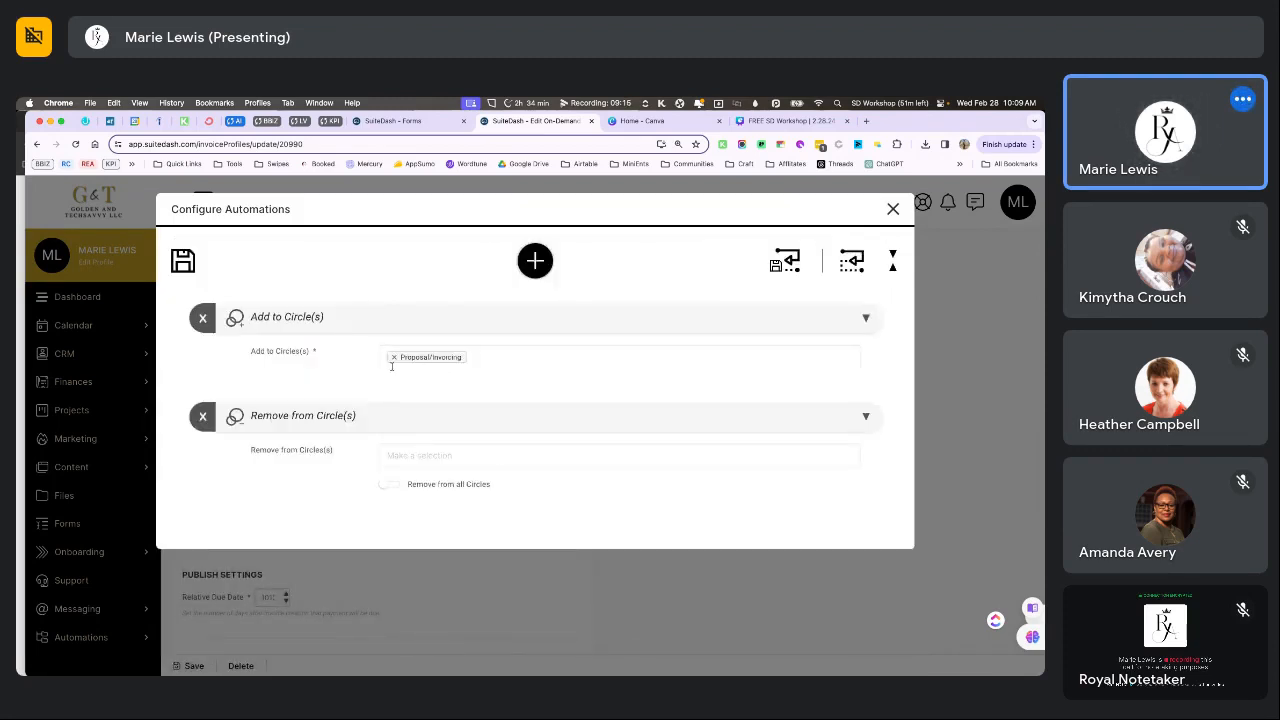
{"action": "left_click", "coordinate": [409, 460]}
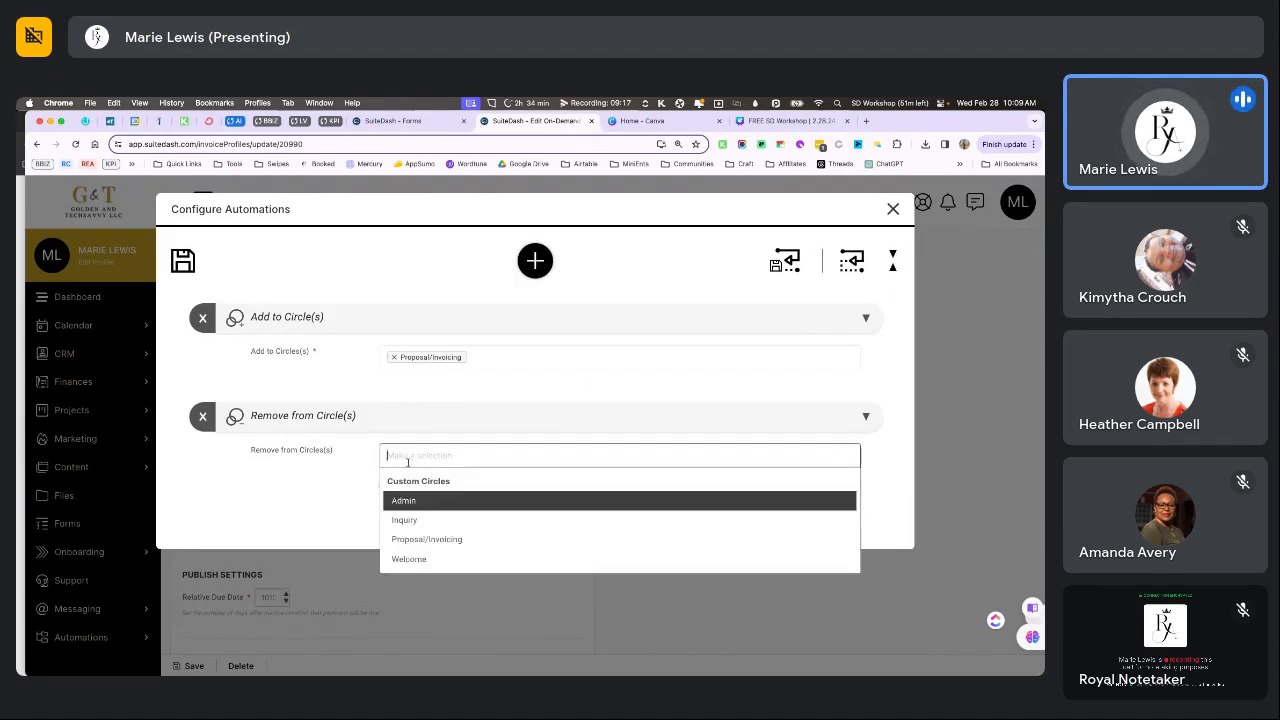
{"action": "left_click", "coordinate": [430, 537]}
{"action": "left_click", "coordinate": [394, 357]}
{"action": "left_click", "coordinate": [392, 357]}
{"action": "left_click", "coordinate": [392, 357]}
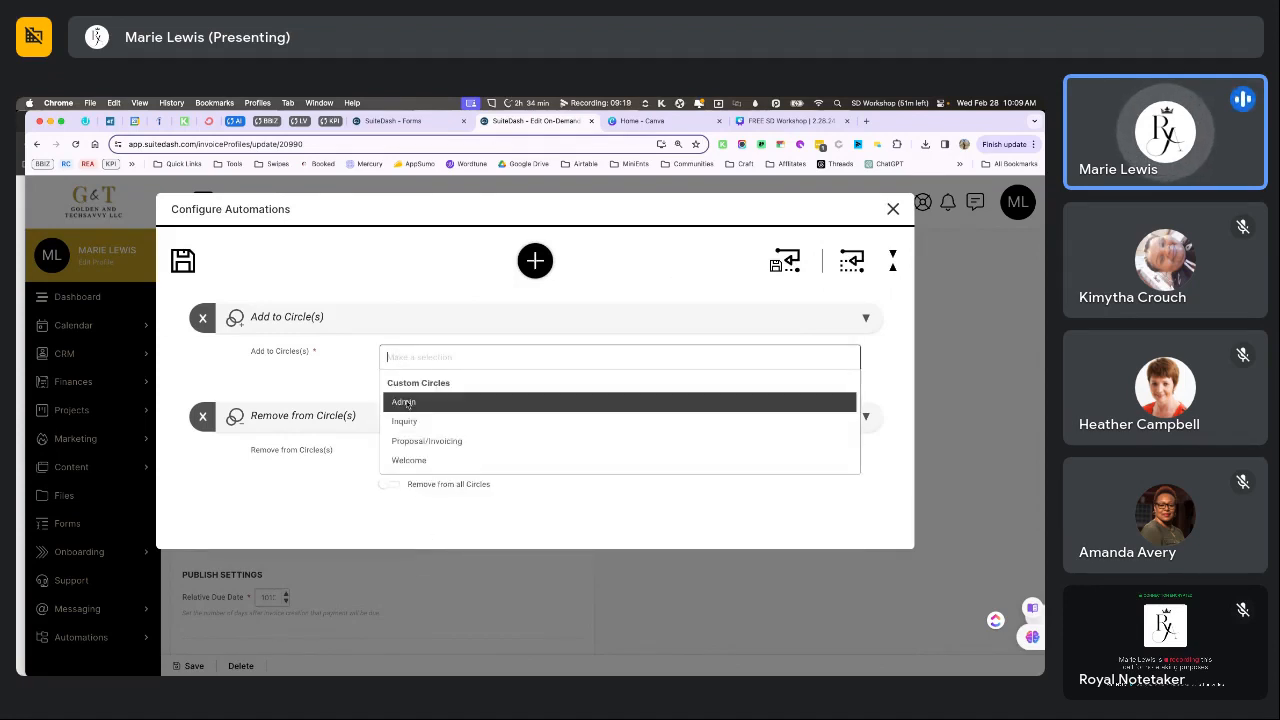
{"action": "left_click", "coordinate": [405, 401]}
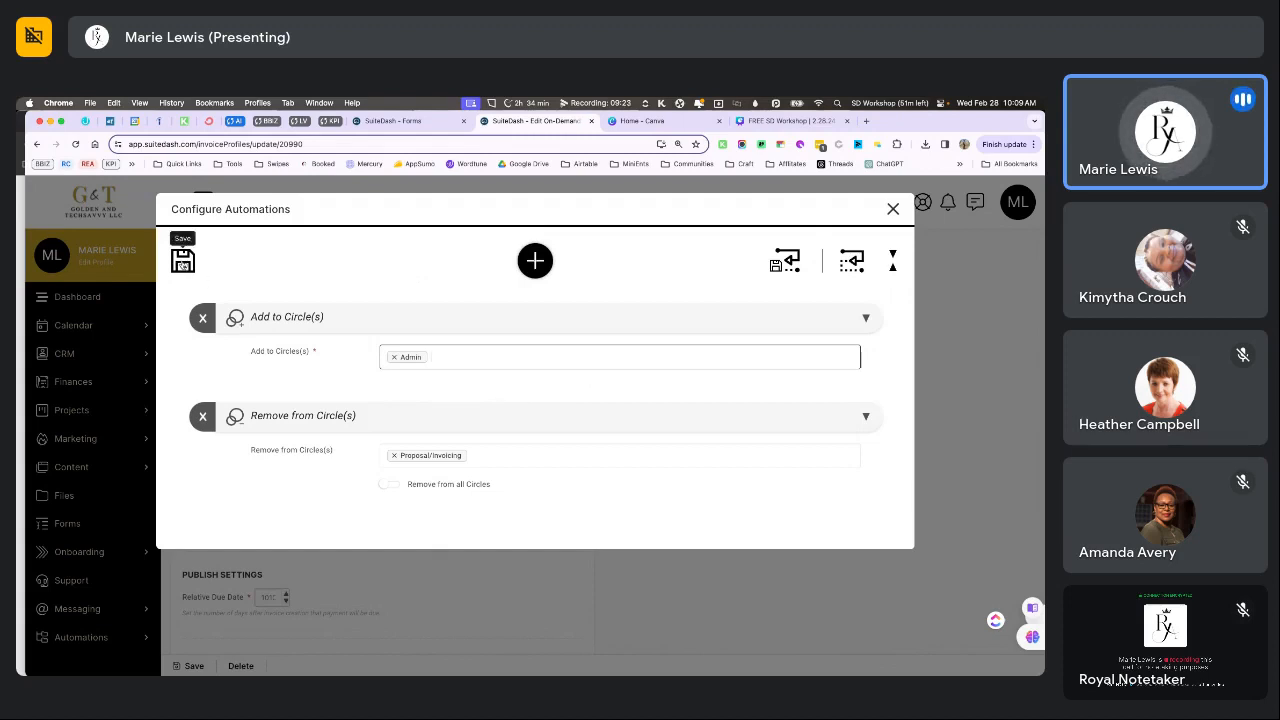
{"action": "left_click", "coordinate": [183, 262]}
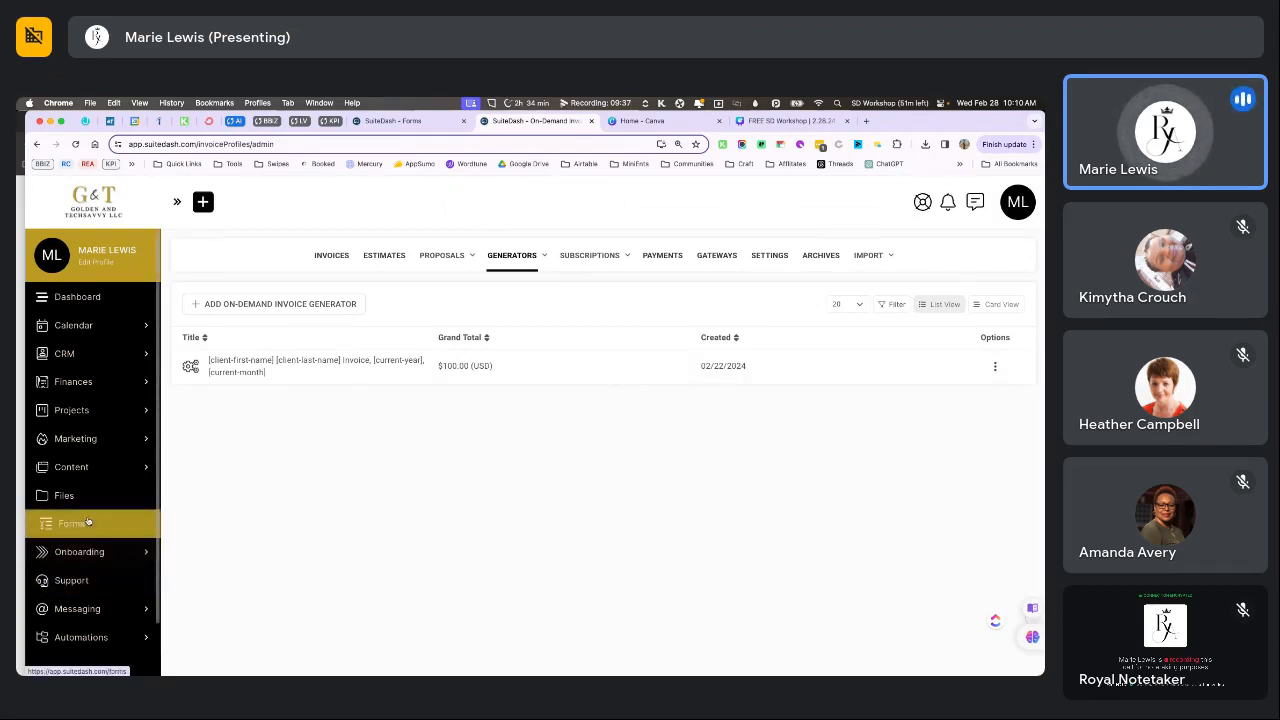
Open a portal page for editing and assign the Welcome circle access to it
{"action": "left_click", "coordinate": [72, 466]}
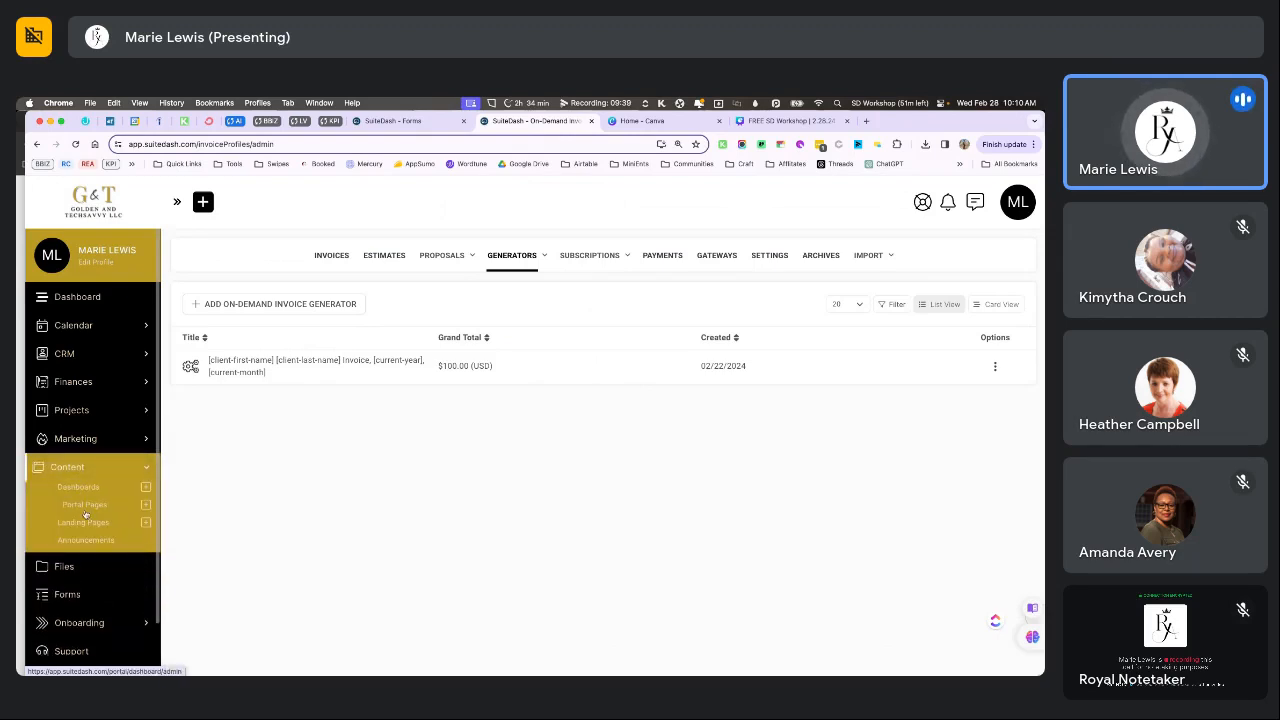
{"action": "left_click", "coordinate": [86, 505]}
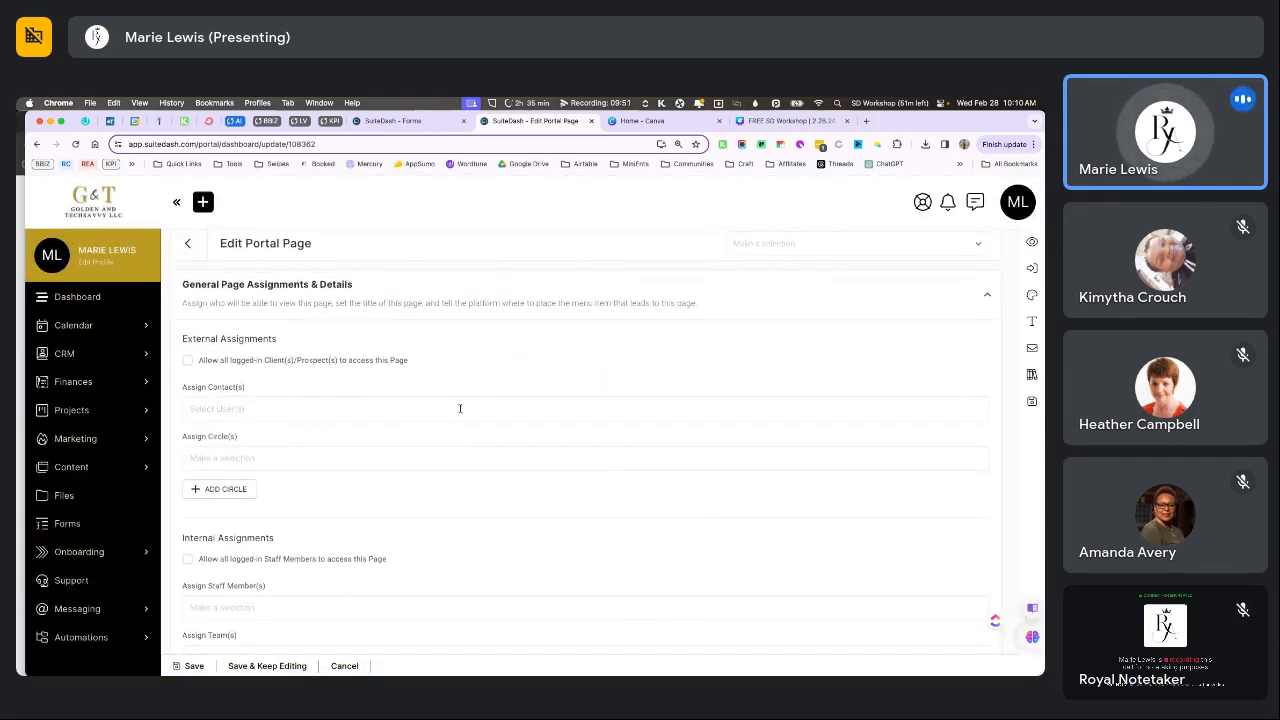
{"action": "left_click", "coordinate": [234, 460]}
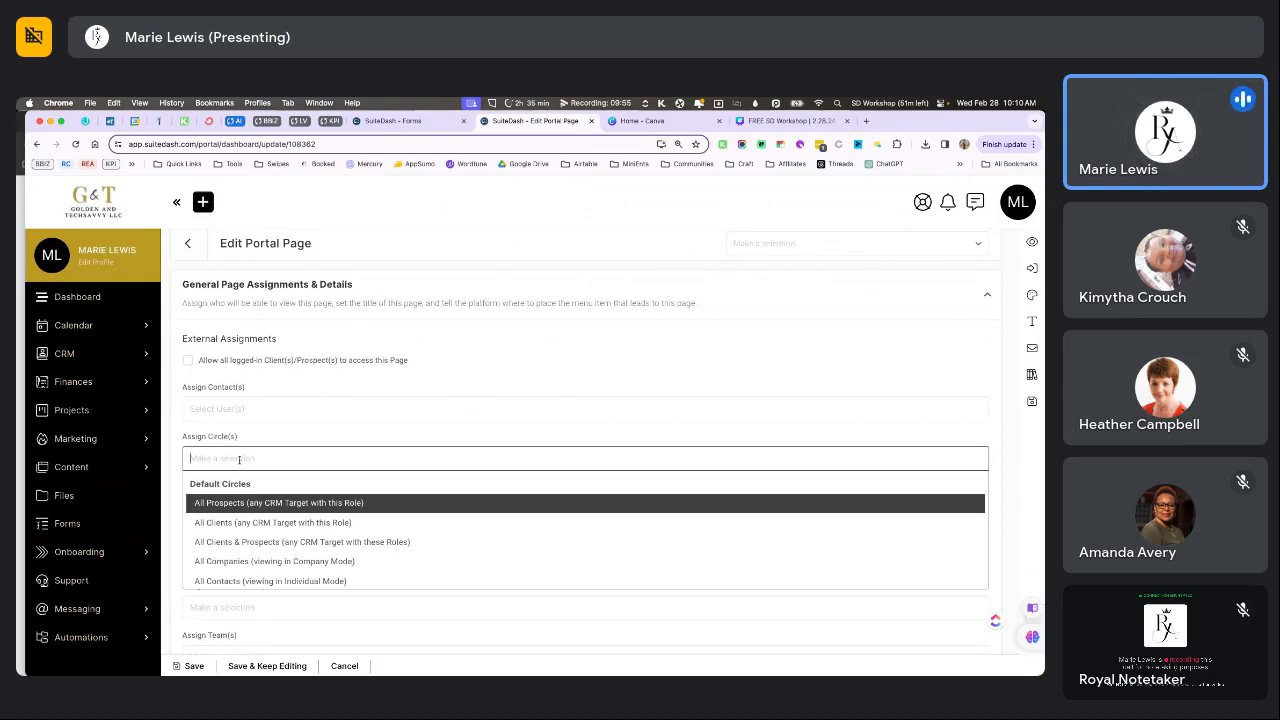
{"action": "scroll", "coordinate": [219, 488], "scroll_direction": "down", "scroll_amount": 3}
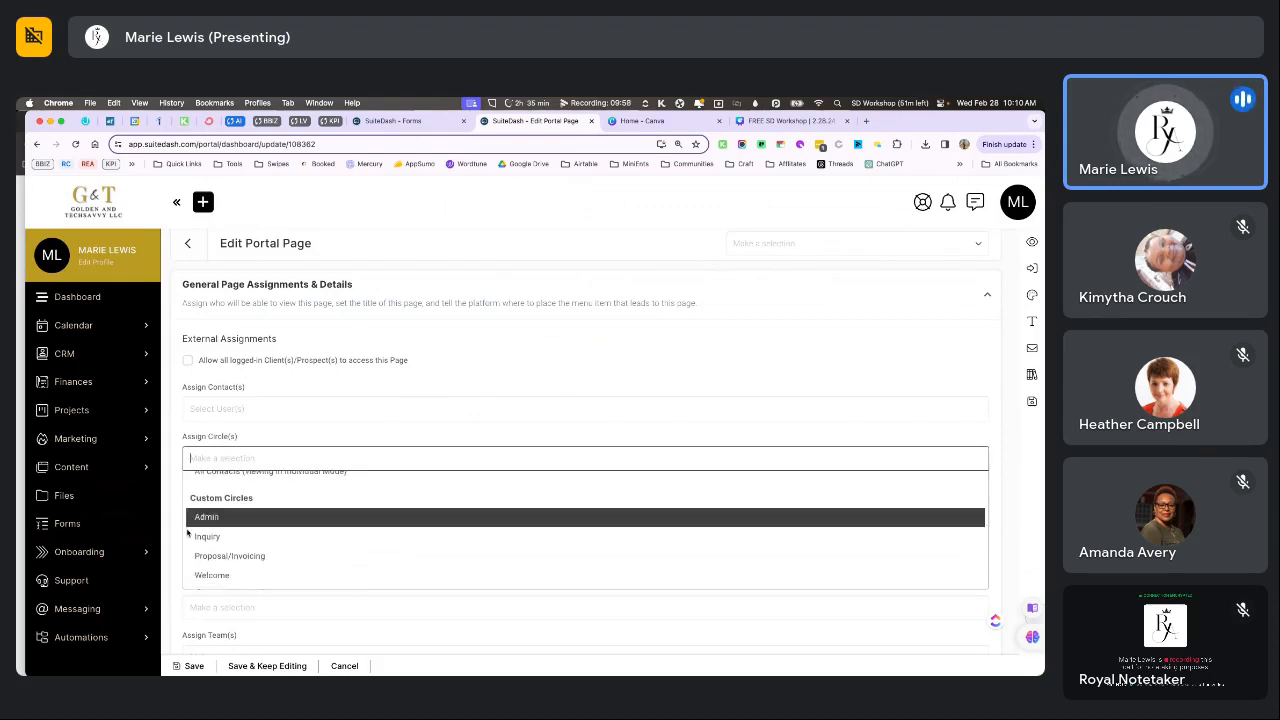
{"action": "left_click", "coordinate": [219, 576]}
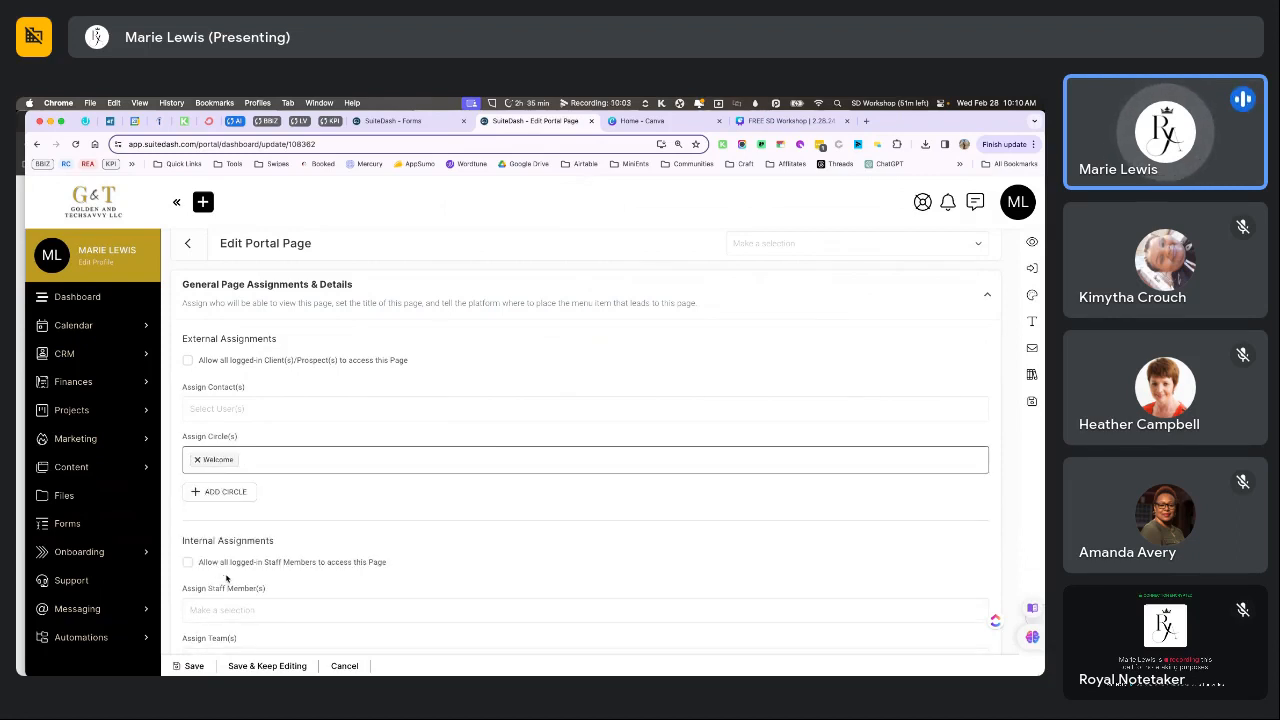
{"action": "scroll", "coordinate": [226, 578], "scroll_direction": "down", "scroll_amount": 3}
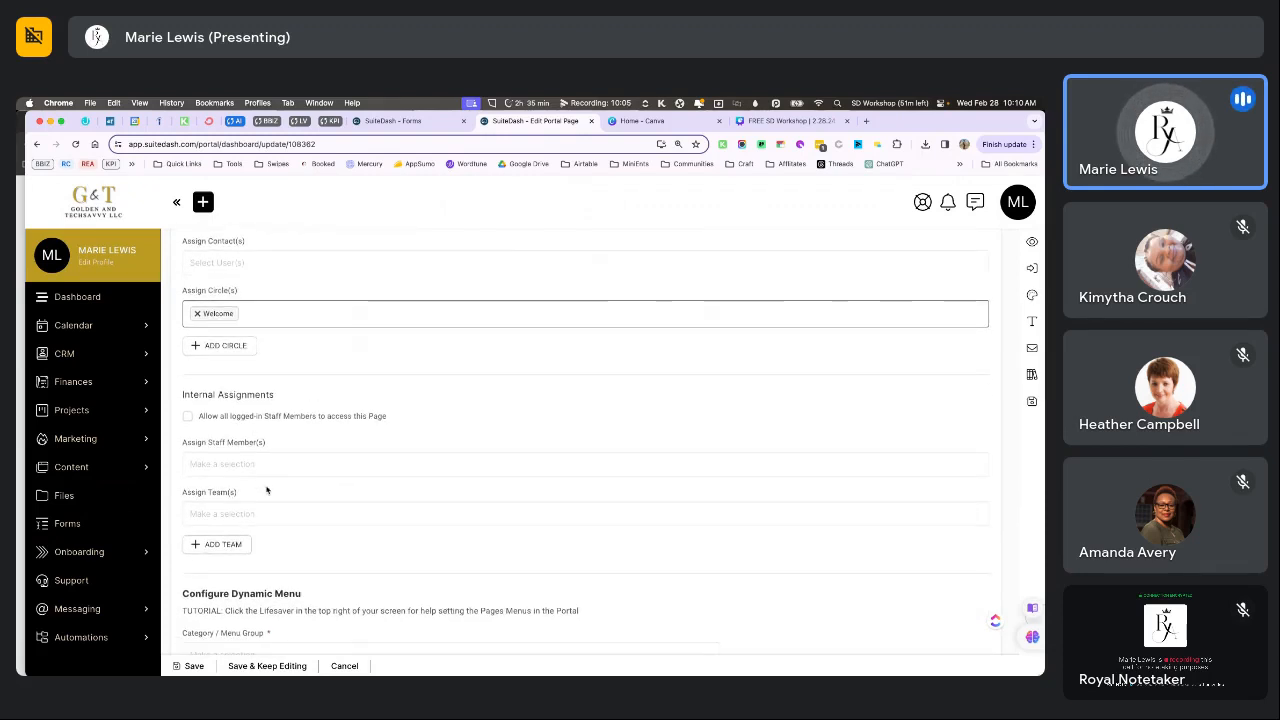
{"action": "scroll", "coordinate": [266, 486], "scroll_direction": "down", "scroll_amount": 2}
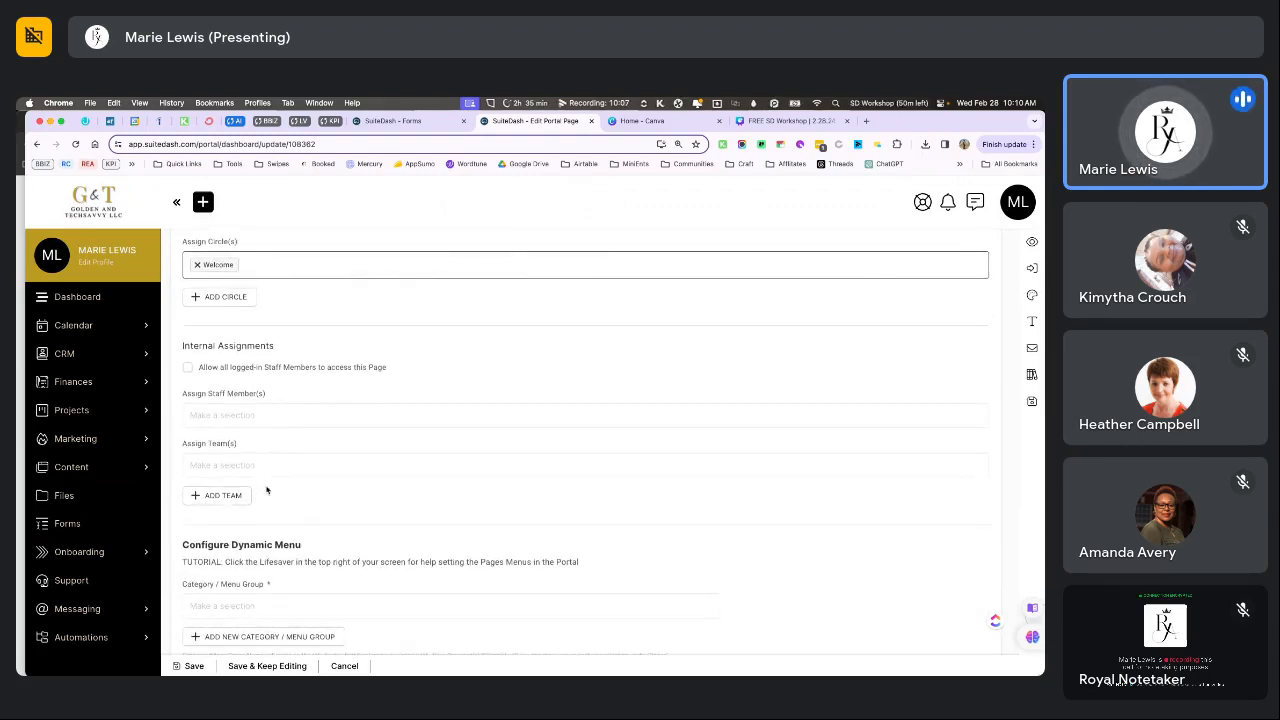
File the page under the Inventory menu group and hide it from the dynamic menu
{"action": "scroll", "coordinate": [266, 489], "scroll_direction": "down", "scroll_amount": 2}
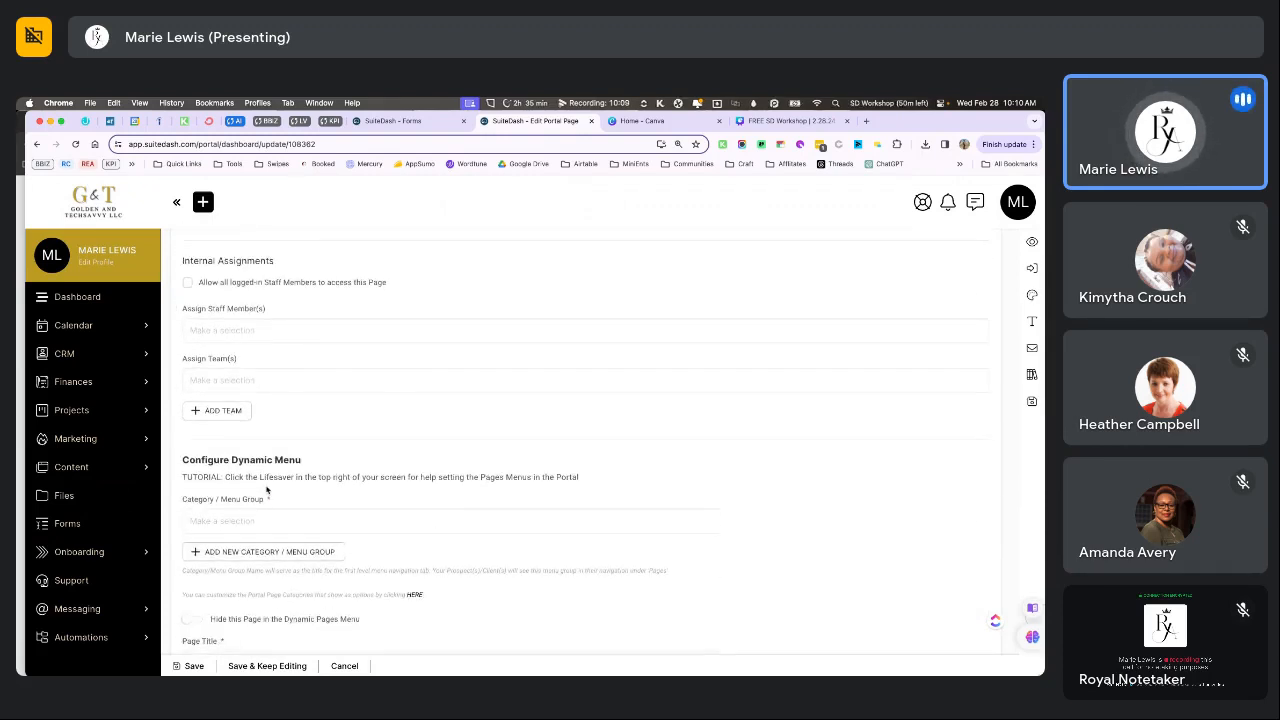
{"action": "left_click", "coordinate": [253, 516]}
{"action": "scroll", "coordinate": [254, 517], "scroll_direction": "down", "scroll_amount": 2}
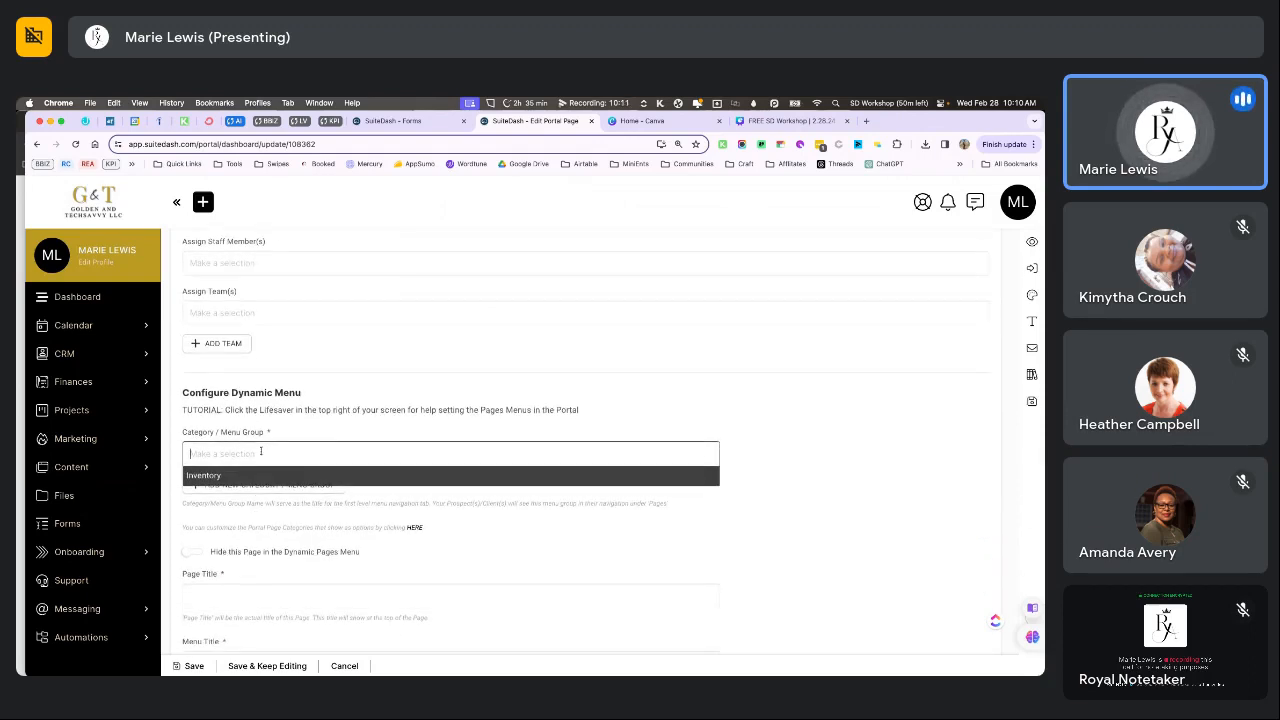
{"action": "left_click", "coordinate": [302, 429]}
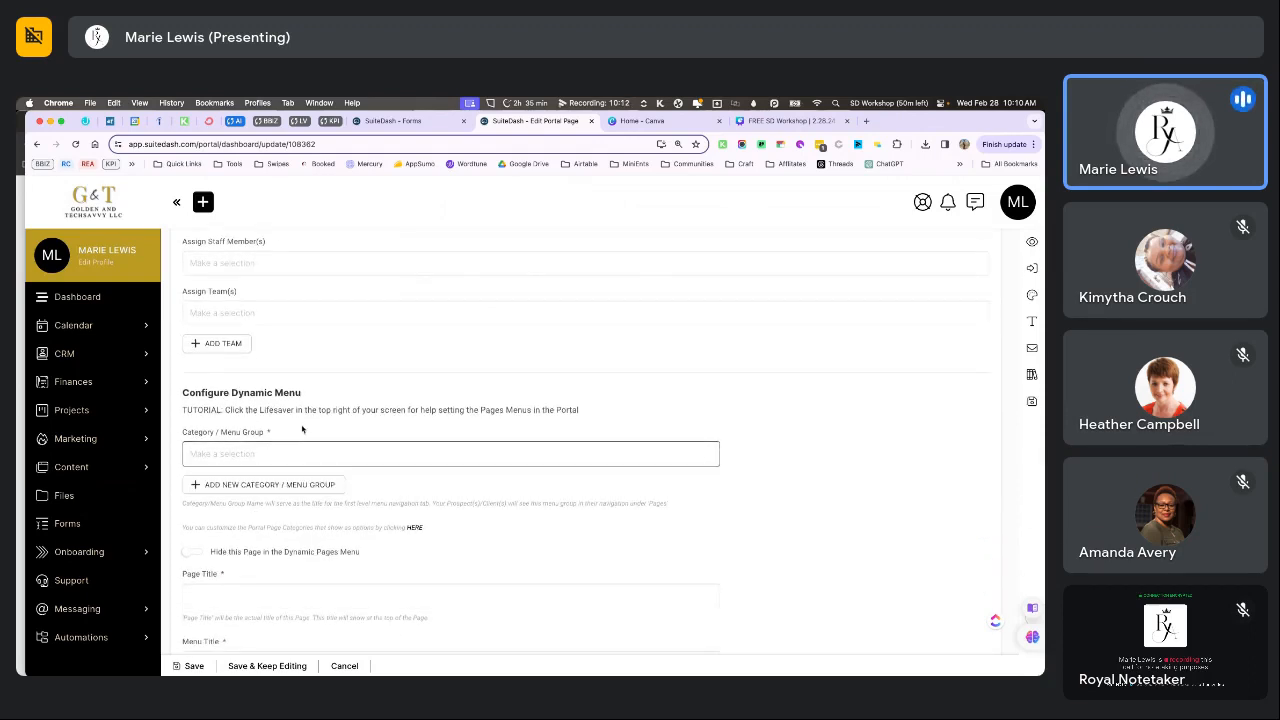
{"action": "left_click", "coordinate": [247, 456]}
{"action": "left_click", "coordinate": [232, 478]}
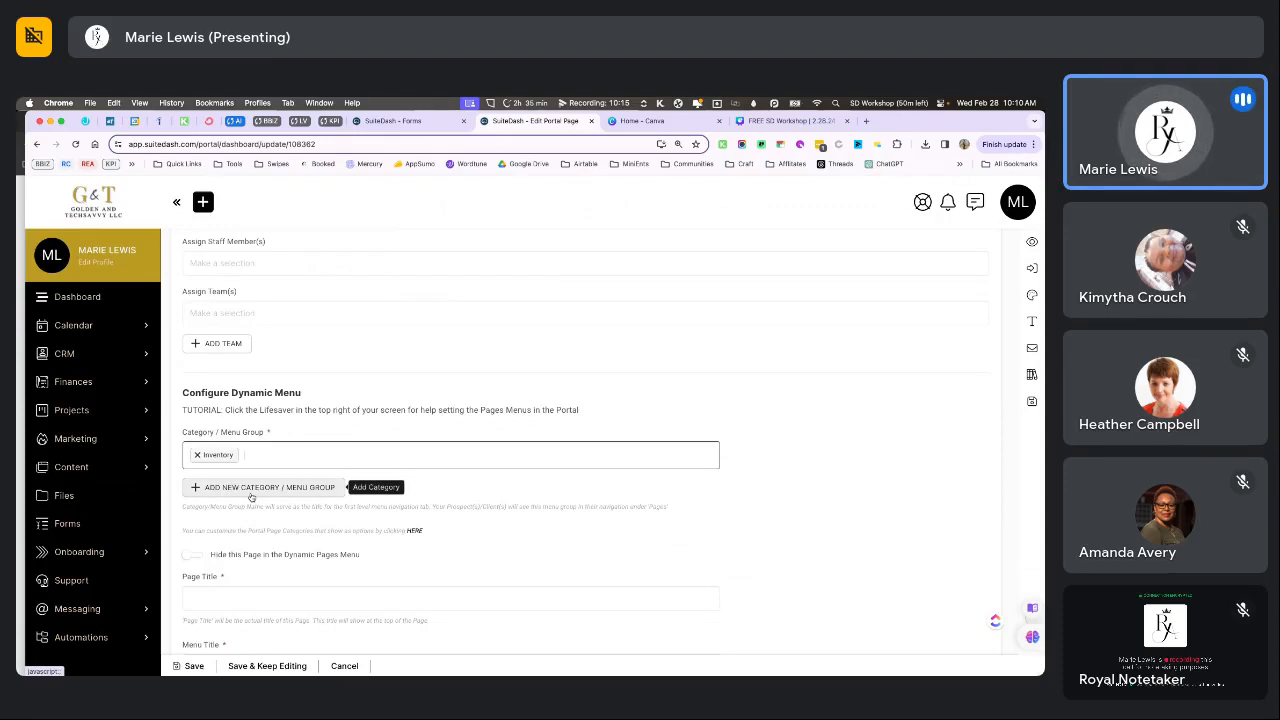
{"action": "scroll", "coordinate": [251, 497], "scroll_direction": "down", "scroll_amount": 1}
{"action": "scroll", "coordinate": [251, 497], "scroll_direction": "down", "scroll_amount": 2}
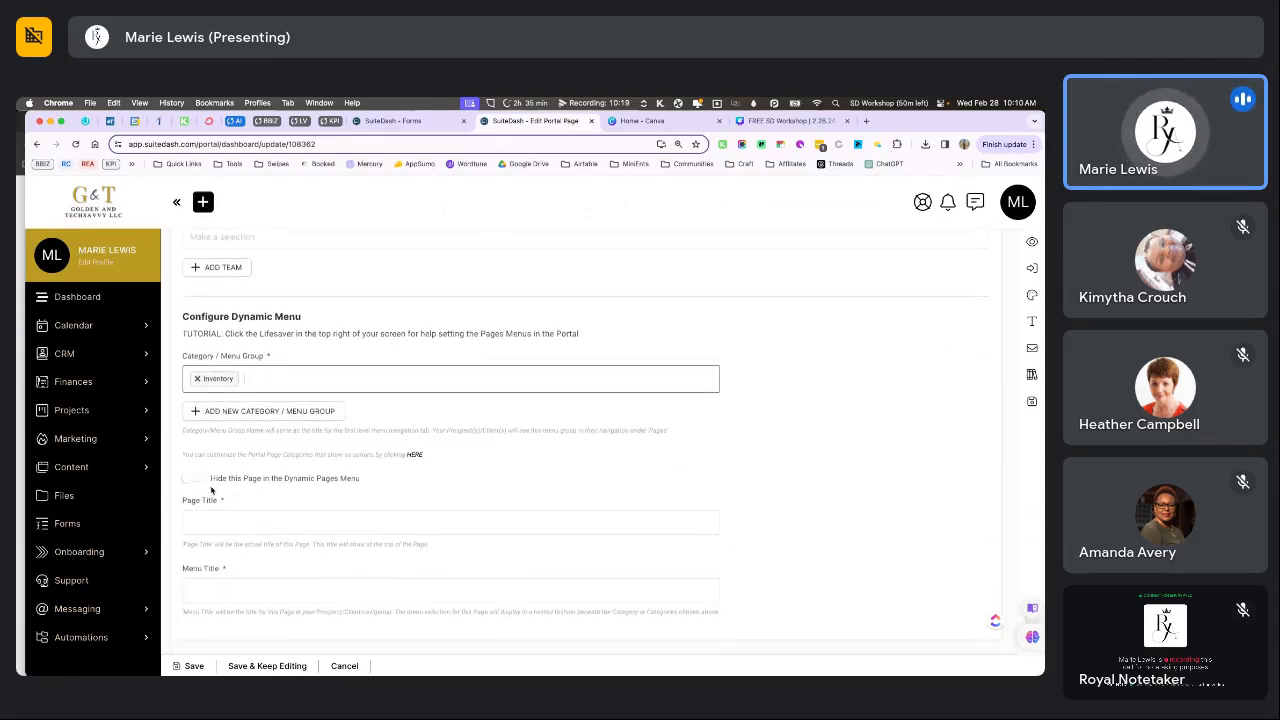
{"action": "scroll", "coordinate": [95, 580], "scroll_direction": "down", "scroll_amount": 2}
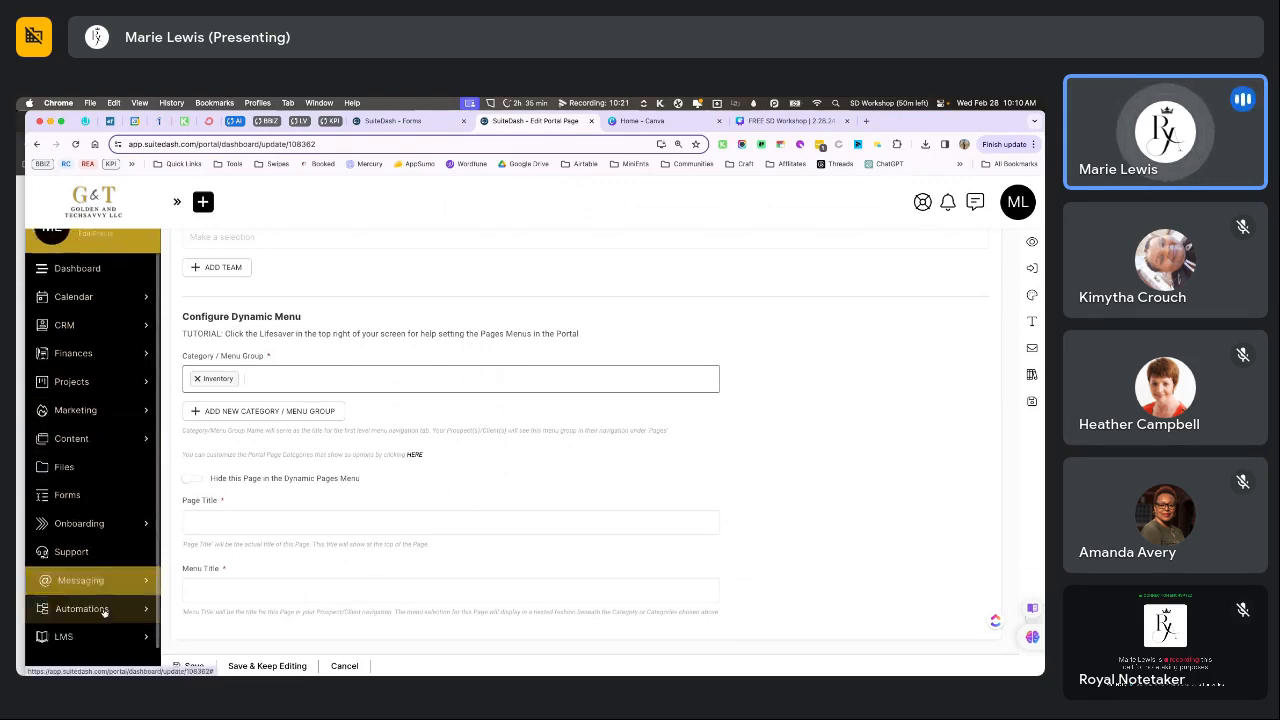
{"action": "left_click", "coordinate": [190, 480]}
Title the page 'Welcome', switch to the Content Block Editor, and delete the sample text block
{"action": "left_click", "coordinate": [213, 523]}
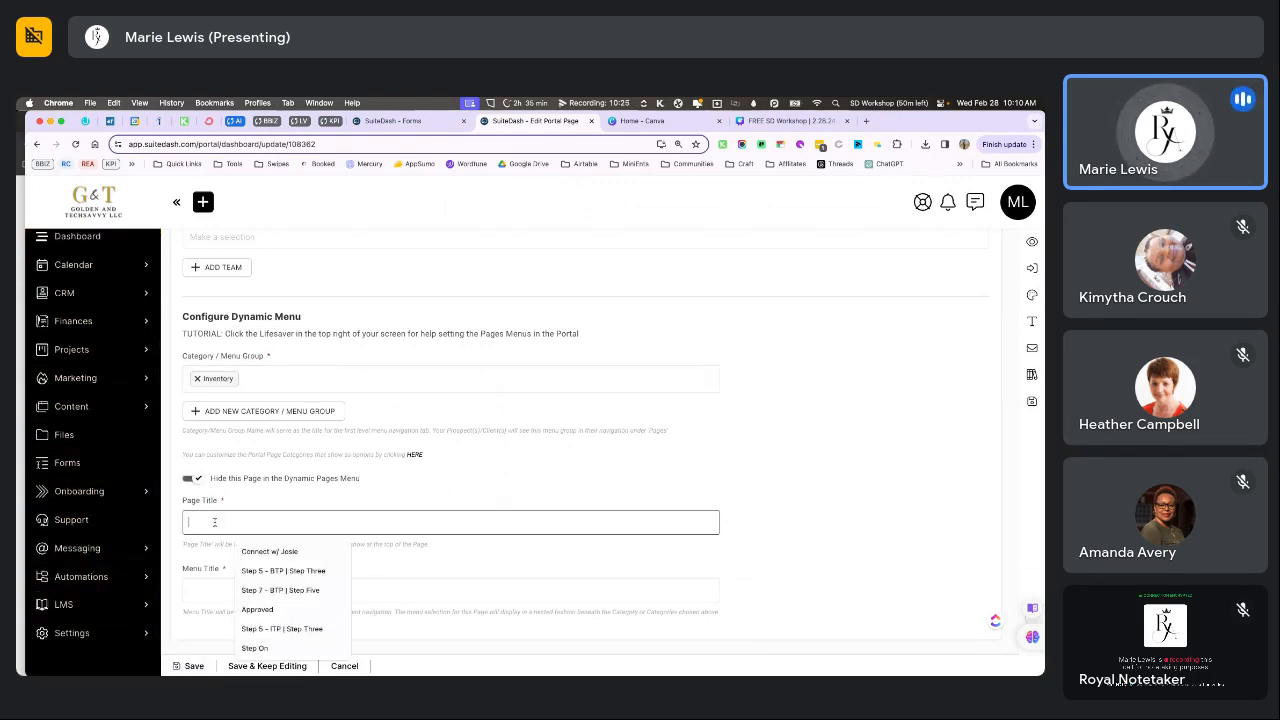
{"action": "type", "text": "Welcome"}
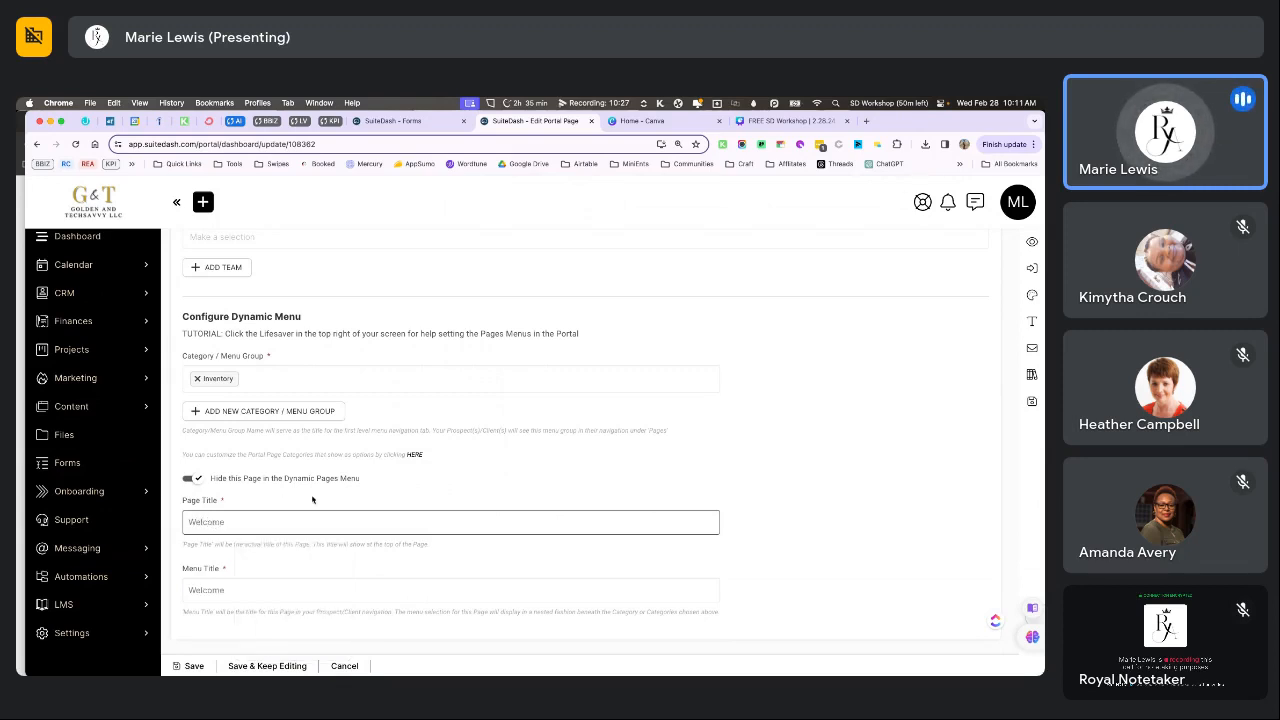
{"action": "scroll", "coordinate": [310, 505], "scroll_direction": "down", "scroll_amount": 3}
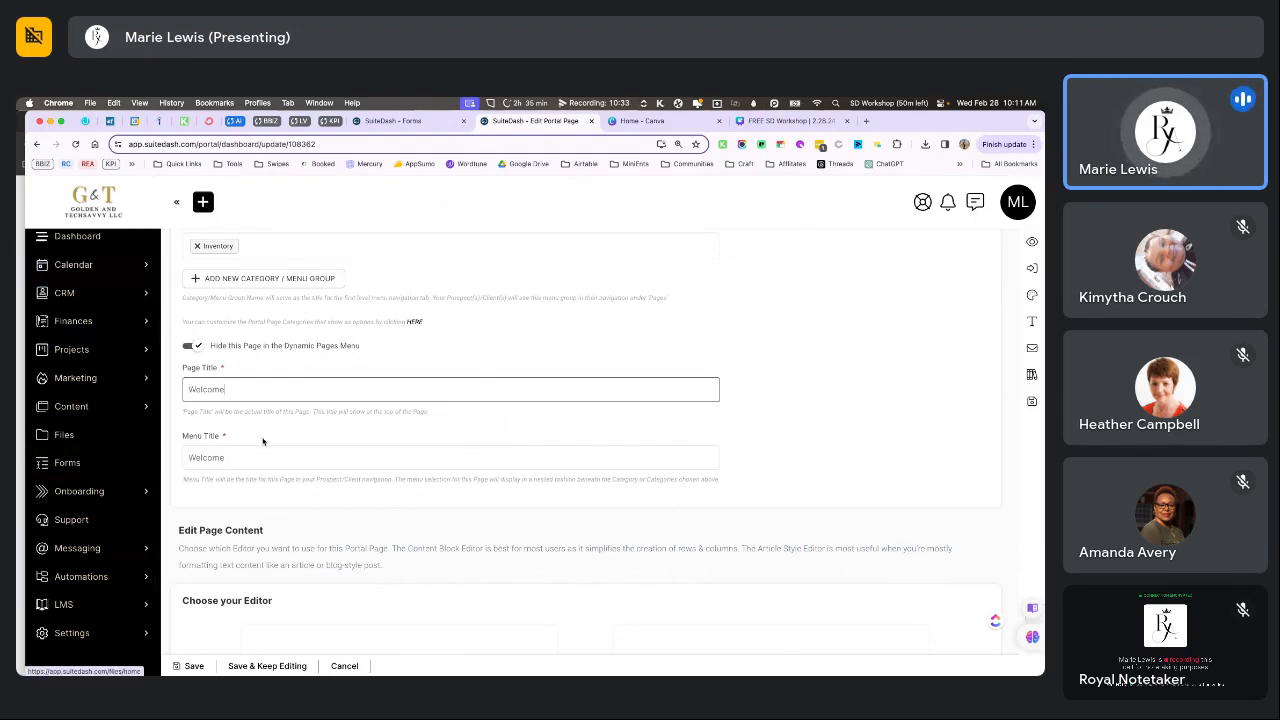
{"action": "scroll", "coordinate": [263, 440], "scroll_direction": "down", "scroll_amount": 4}
{"action": "scroll", "coordinate": [263, 440], "scroll_direction": "down", "scroll_amount": 3}
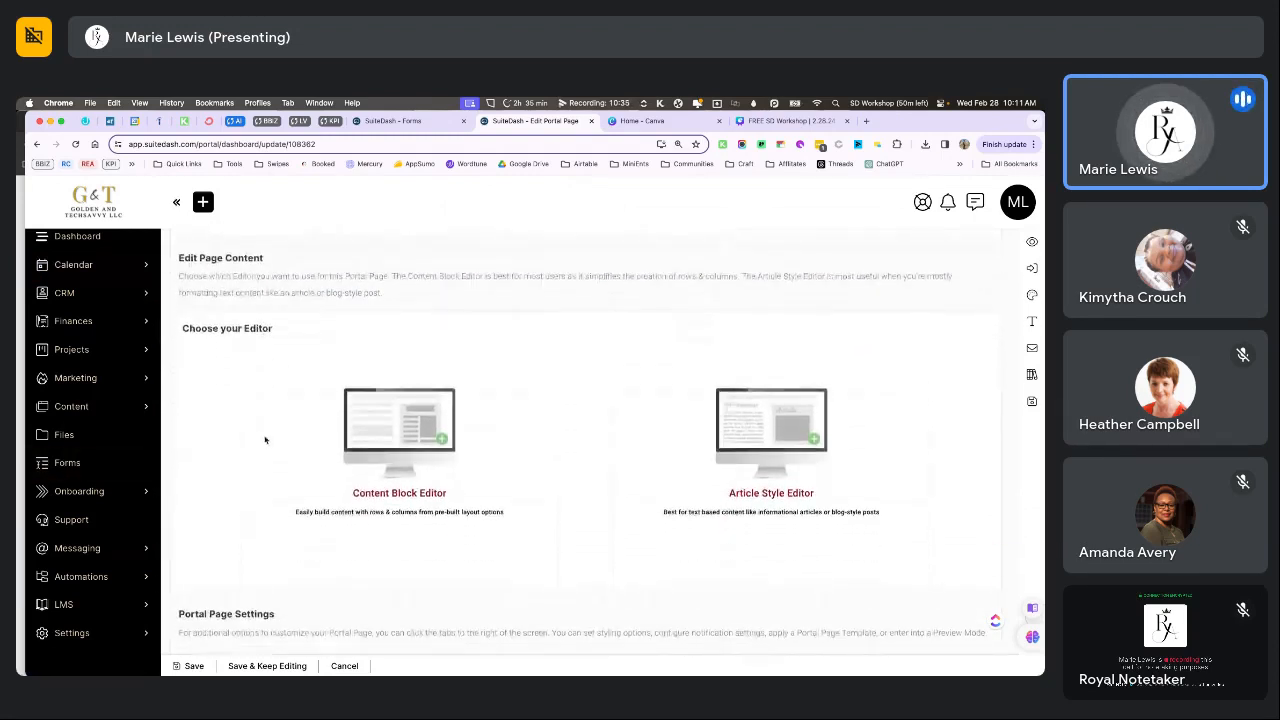
{"action": "left_click", "coordinate": [390, 499]}
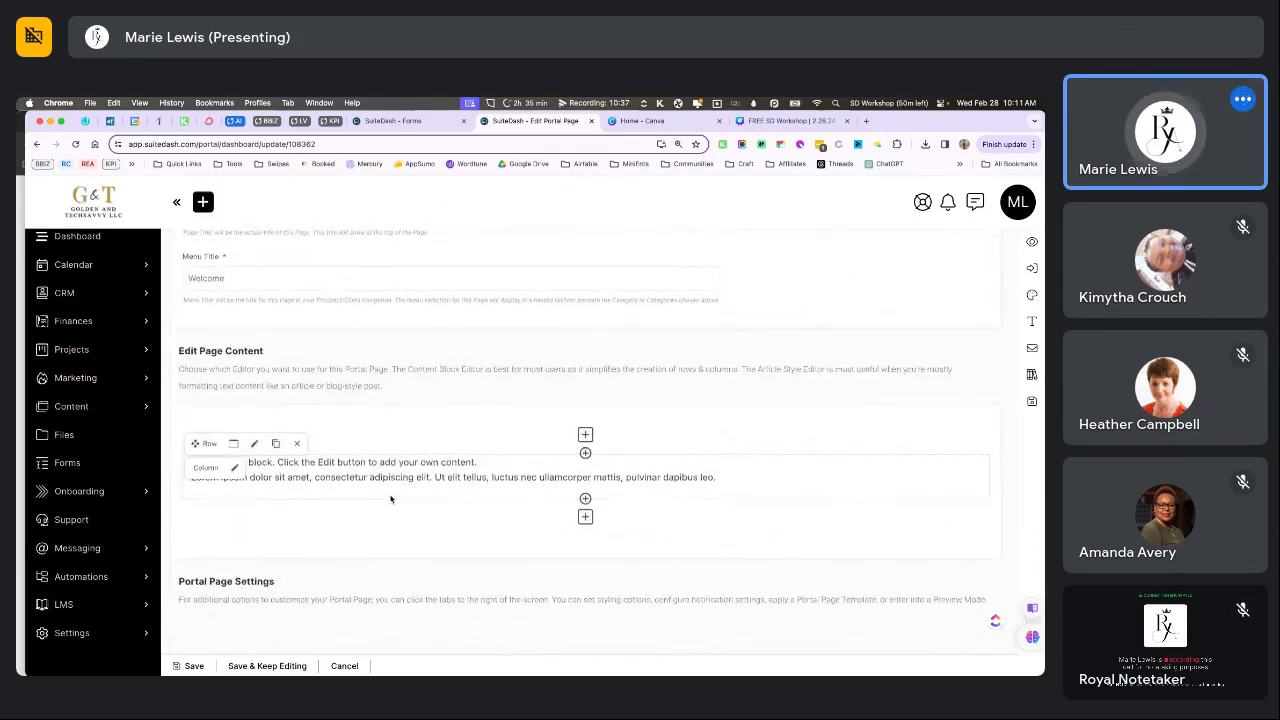
{"action": "left_click", "coordinate": [636, 476]}
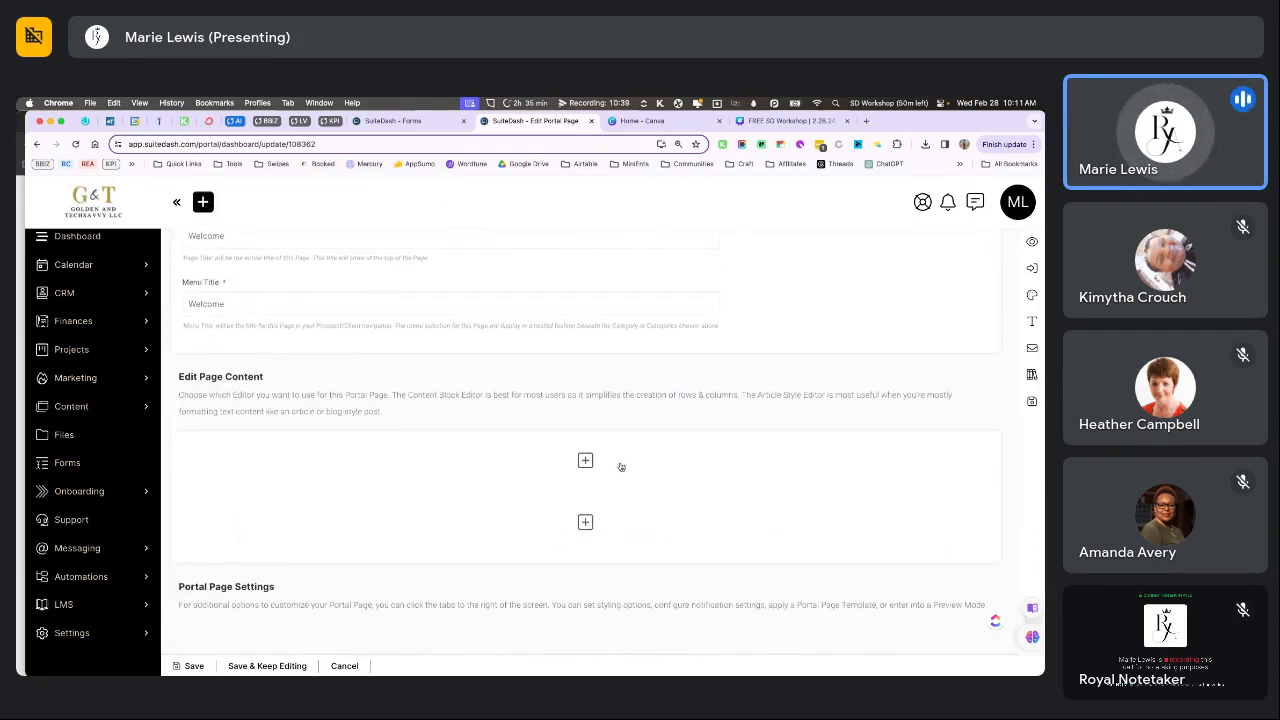
Create a new Canva Website design and shrink its page to a 1366 × 220 banner
{"action": "left_click", "coordinate": [677, 123]}
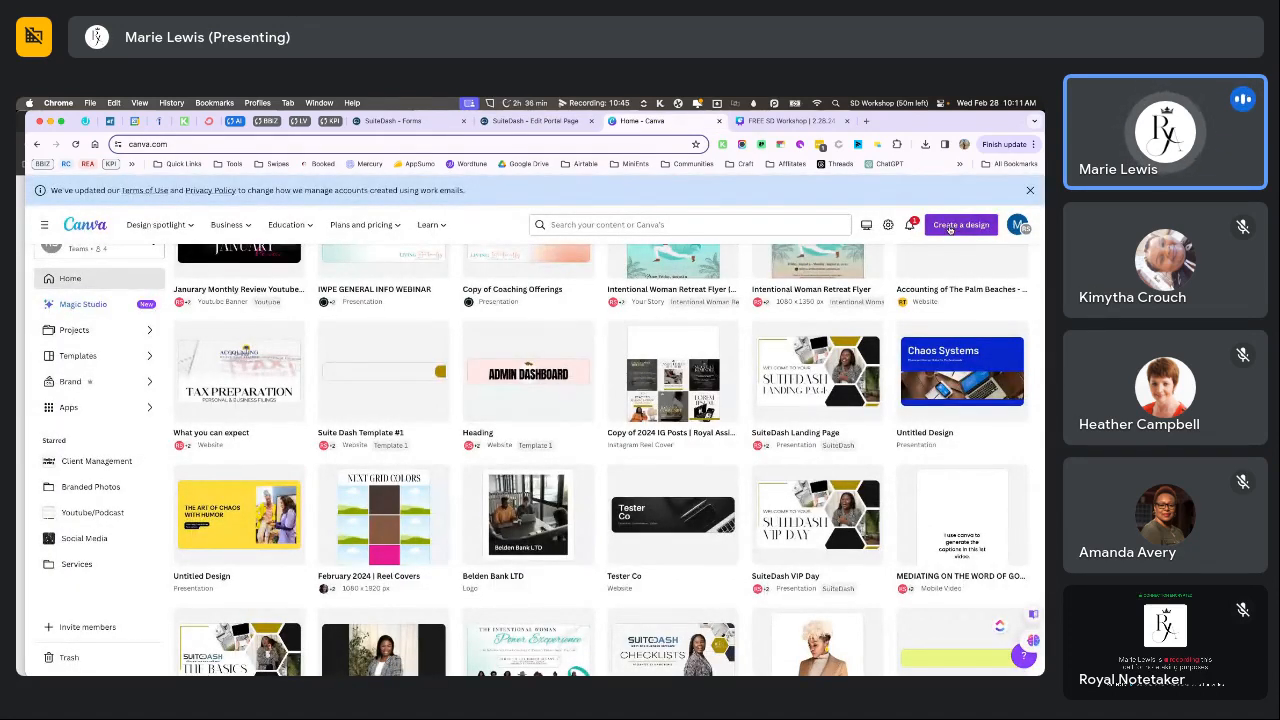
{"action": "left_click", "coordinate": [948, 226]}
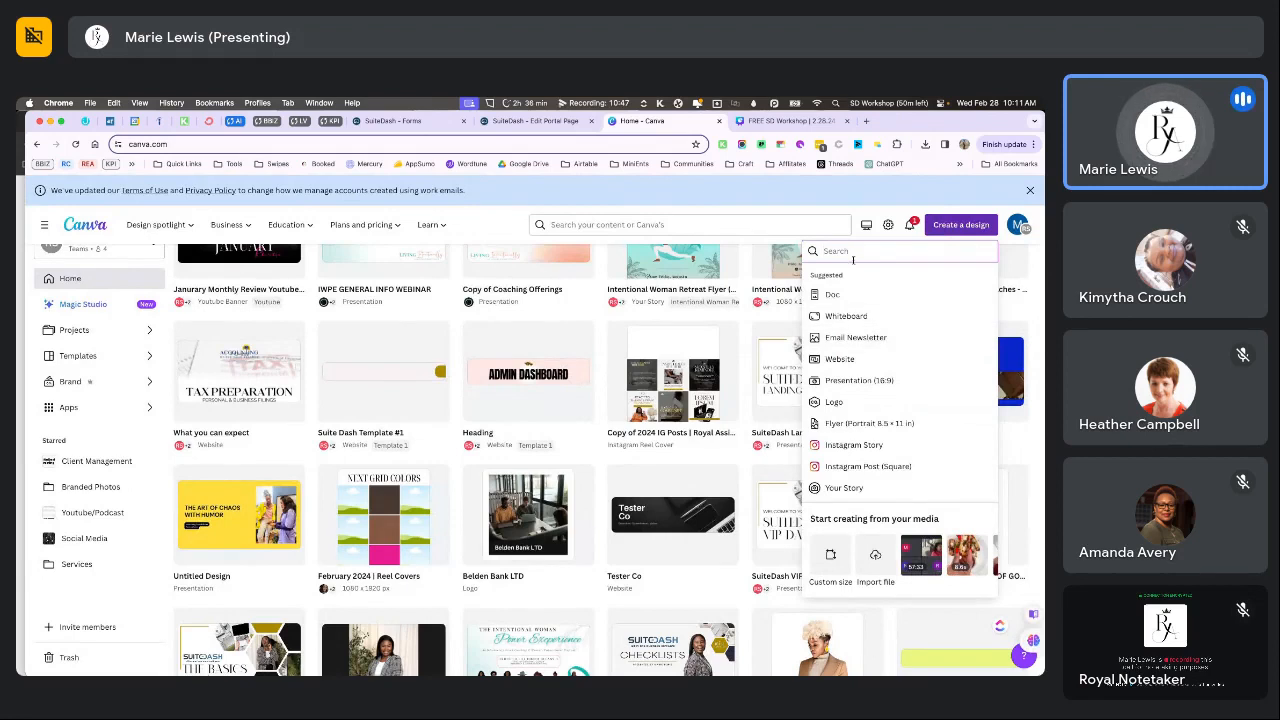
{"action": "left_click", "coordinate": [833, 360]}
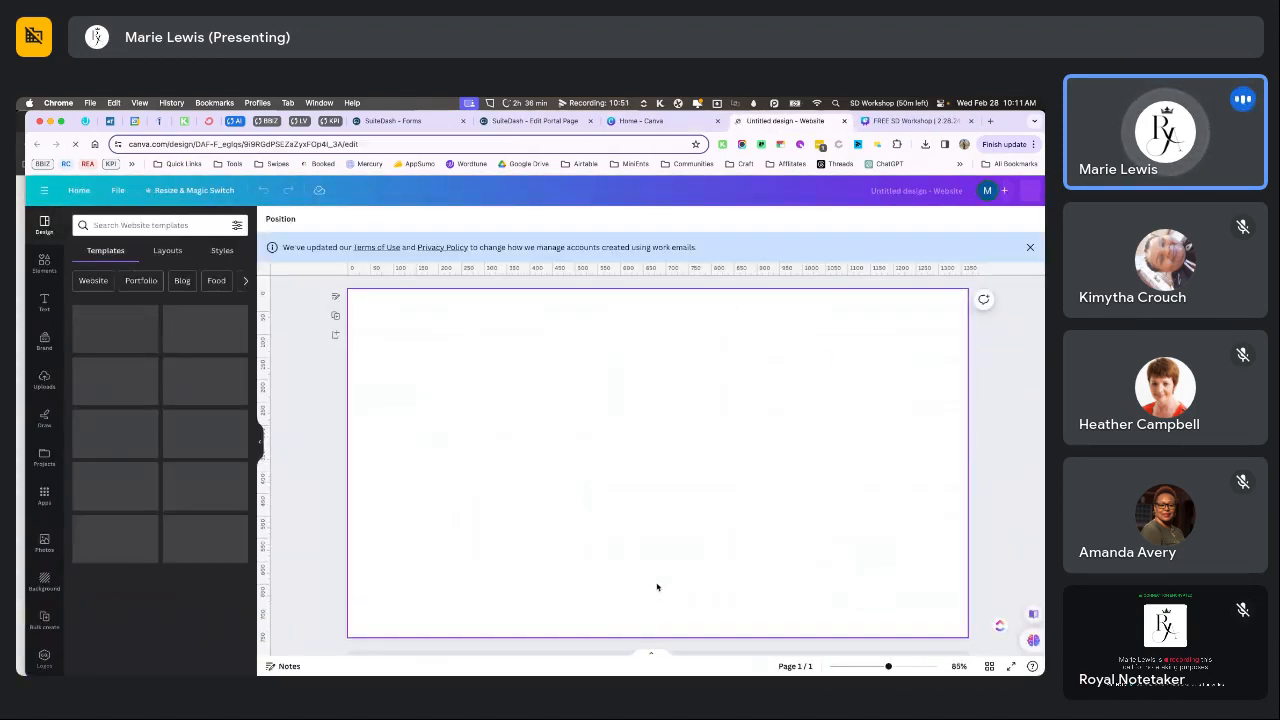
{"action": "left_click_drag", "start_coordinate": [654, 609], "coordinate": [679, 488]}
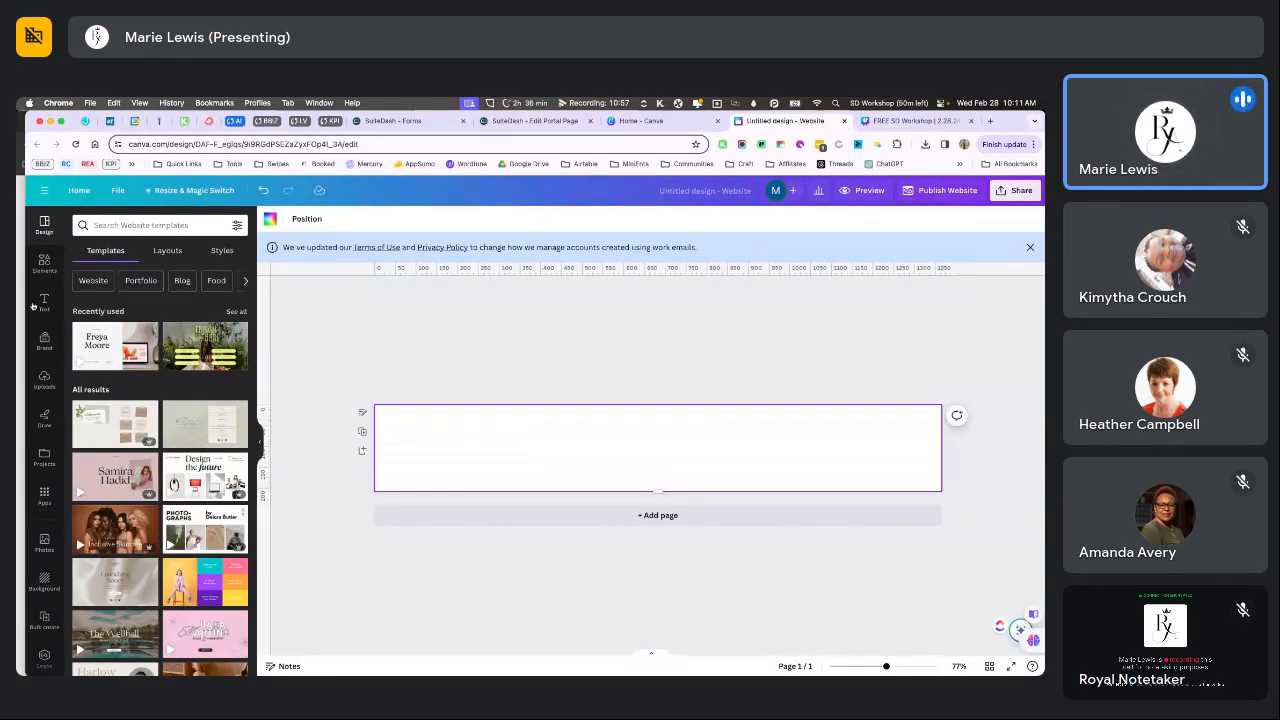
{"action": "left_click", "coordinate": [46, 265]}
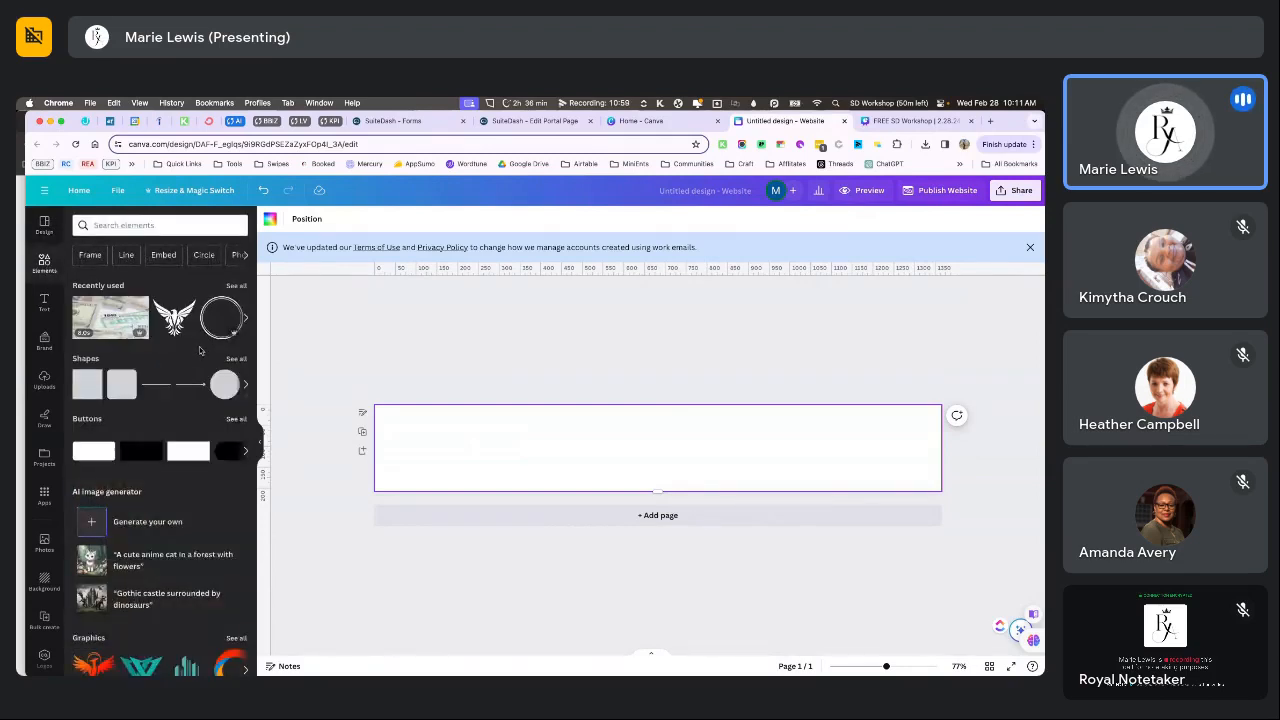
Make the page taller, move the eagle logo to the top, and add a long horizontal line beneath it
{"action": "left_click_drag", "start_coordinate": [653, 497], "coordinate": [656, 542]}
{"action": "left_click_drag", "start_coordinate": [180, 310], "coordinate": [658, 402]}
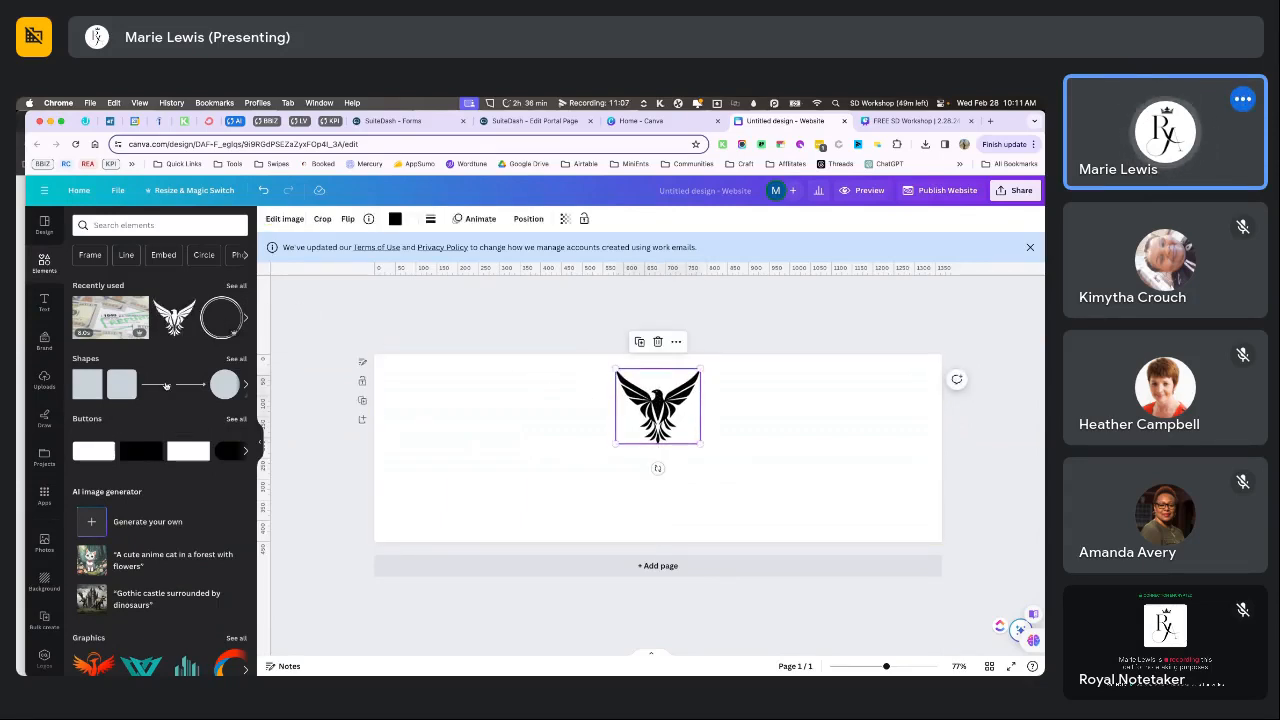
{"action": "left_click", "coordinate": [439, 483]}
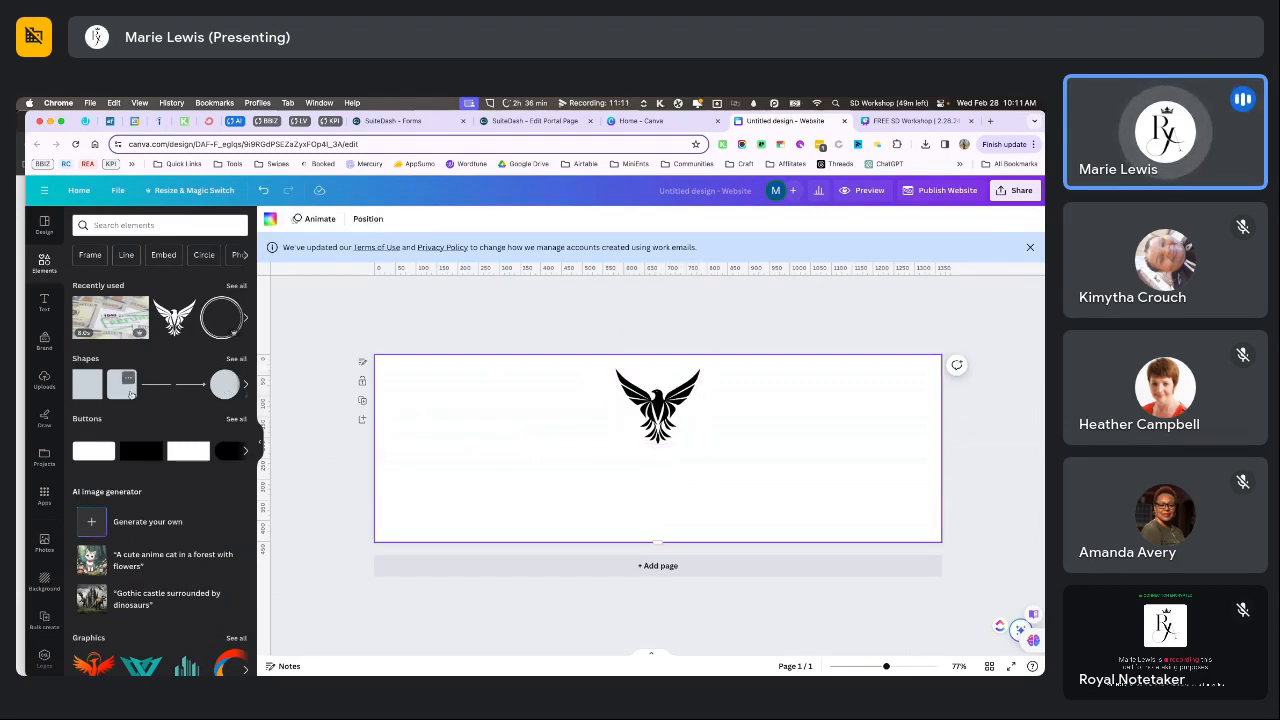
{"action": "left_click_drag", "start_coordinate": [162, 387], "coordinate": [514, 483]}
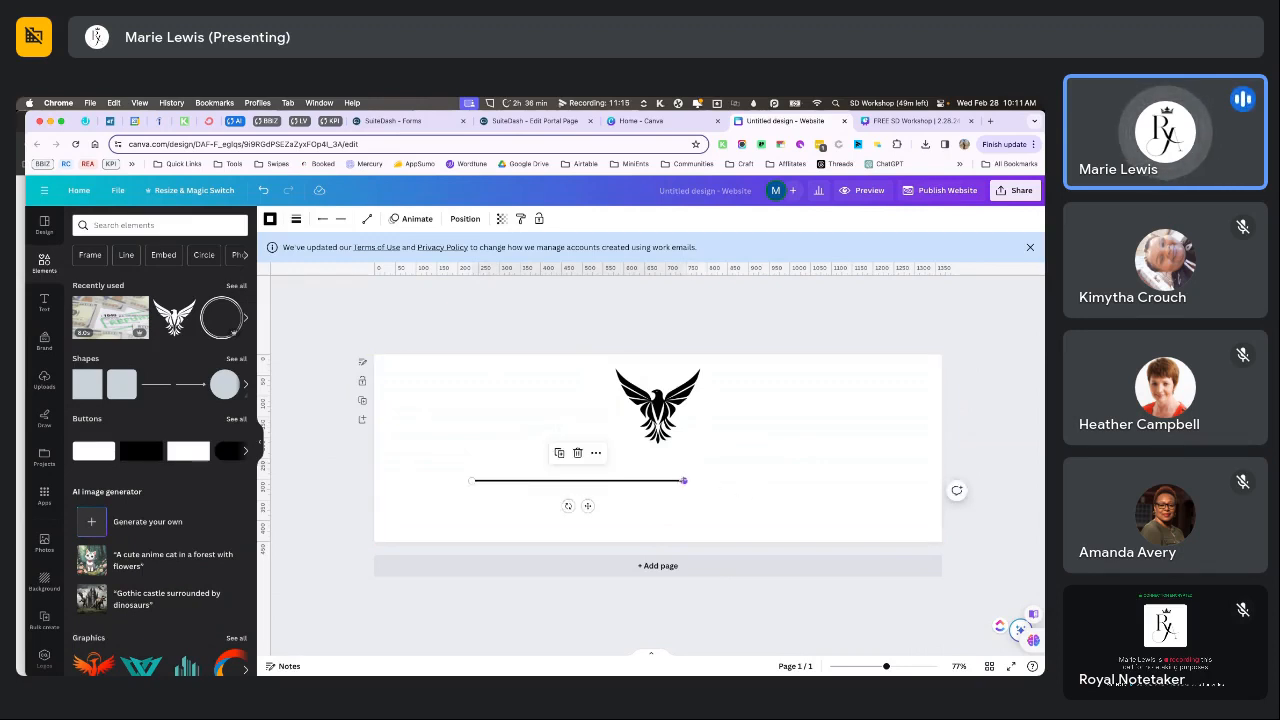
{"action": "left_click_drag", "start_coordinate": [684, 481], "coordinate": [830, 481]}
Add a small navy circle on the left part of the line
{"action": "left_click_drag", "start_coordinate": [224, 384], "coordinate": [597, 488]}
{"action": "left_click", "coordinate": [503, 526]}
{"action": "left_click", "coordinate": [510, 504]}
{"action": "key", "text": "super+c"}
{"action": "key", "text": "super+v"}
{"action": "key", "text": "BackSpace"}
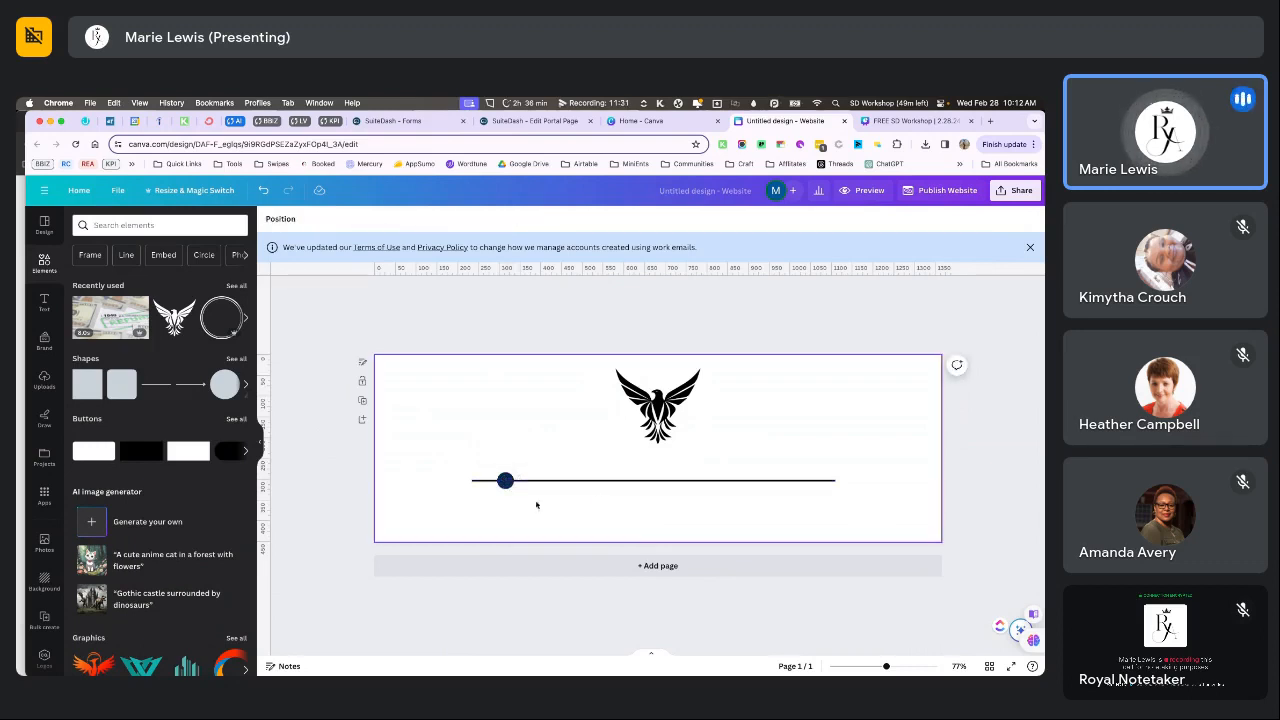
{"action": "left_click", "coordinate": [501, 479]}
Duplicate the circle so three navy dots sit along the line, then shift them right together
{"action": "left_click_drag", "start_coordinate": [505, 480], "coordinate": [753, 482]}
{"action": "left_click", "coordinate": [637, 483], "text": "shift"}
{"action": "left_click", "coordinate": [509, 481], "text": "shift"}
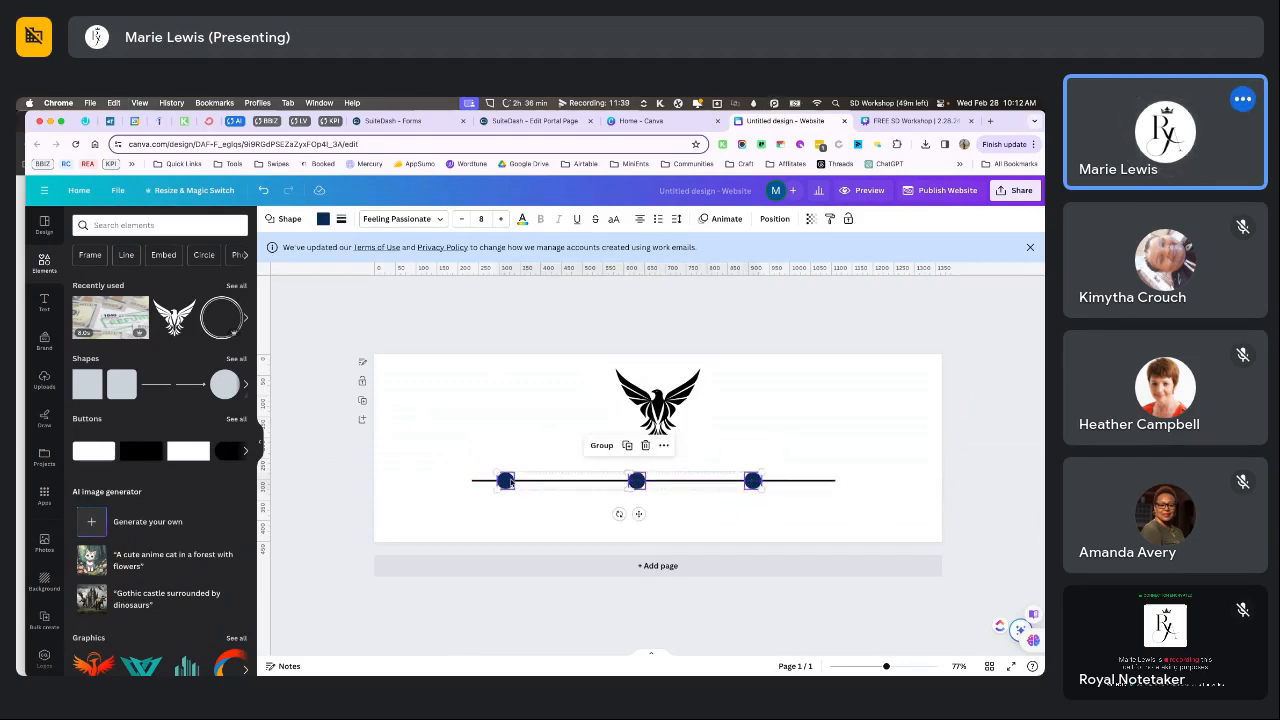
{"action": "left_click_drag", "start_coordinate": [510, 481], "coordinate": [539, 481]}
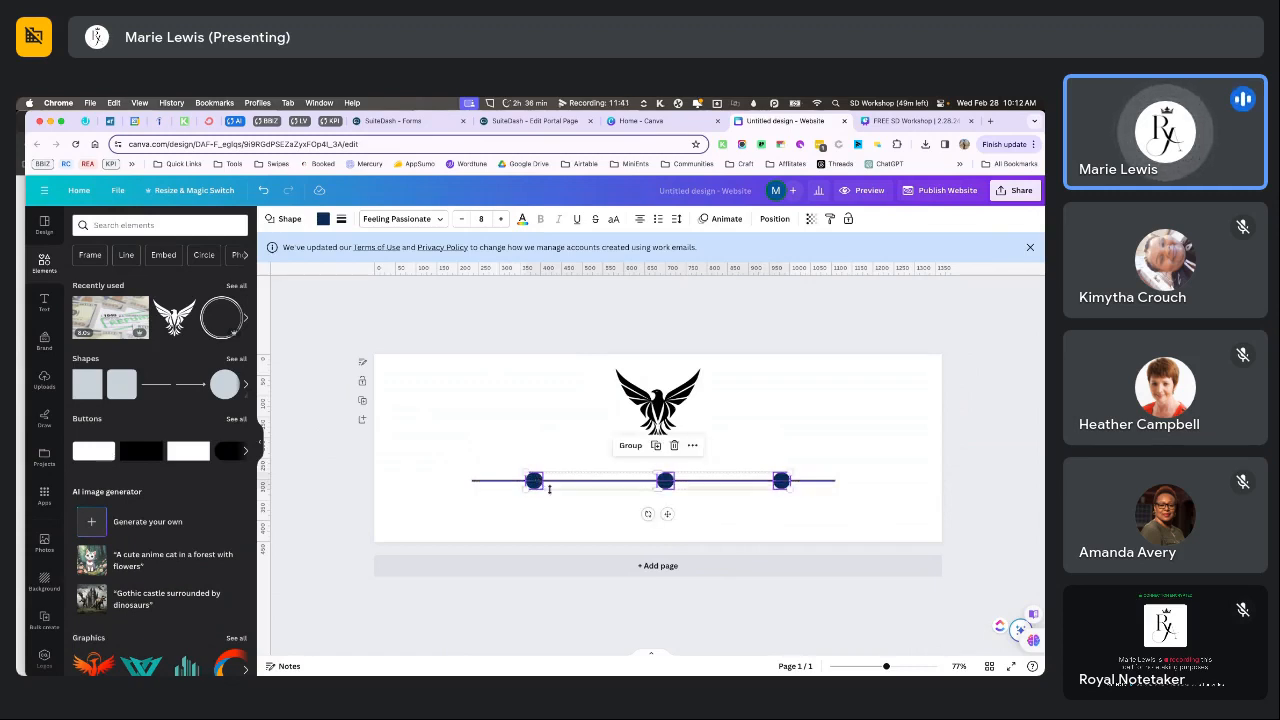
{"action": "left_click", "coordinate": [638, 492]}
Shorten the line's left end and nudge the right dot so the three dots are evenly spaced
{"action": "left_click", "coordinate": [476, 481]}
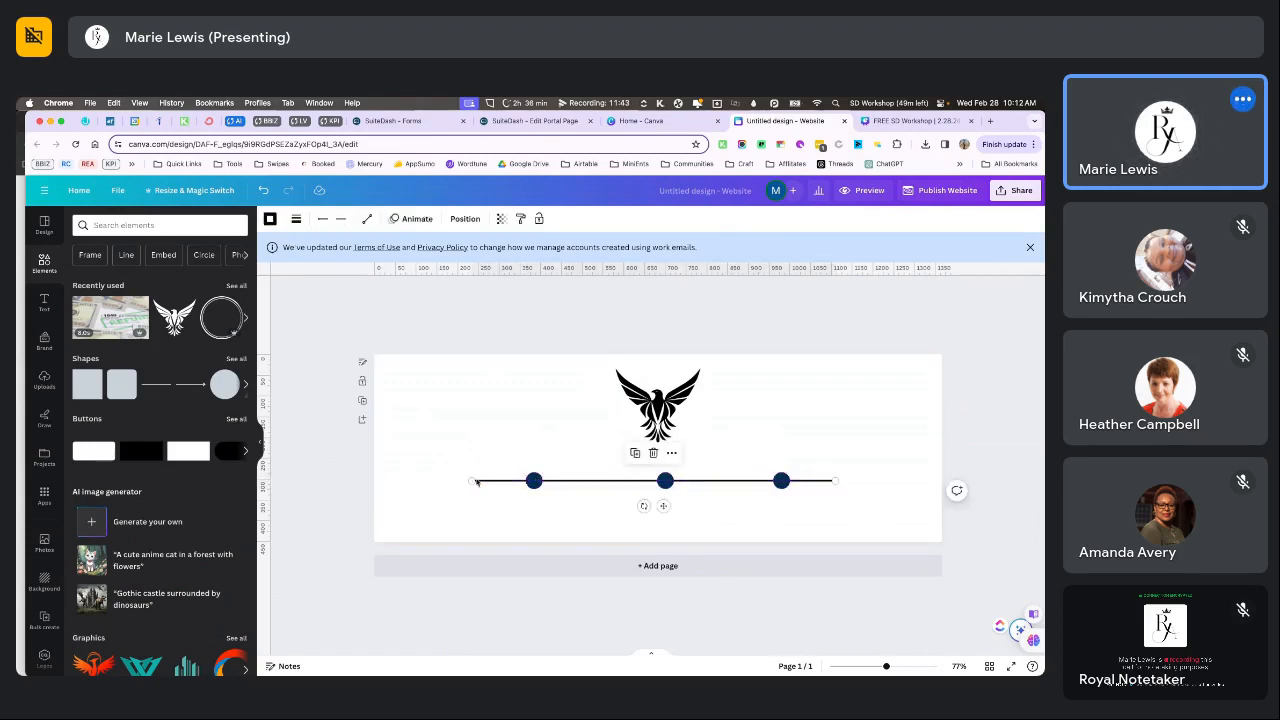
{"action": "left_click_drag", "start_coordinate": [472, 480], "coordinate": [486, 480]}
{"action": "left_click", "coordinate": [640, 491]}
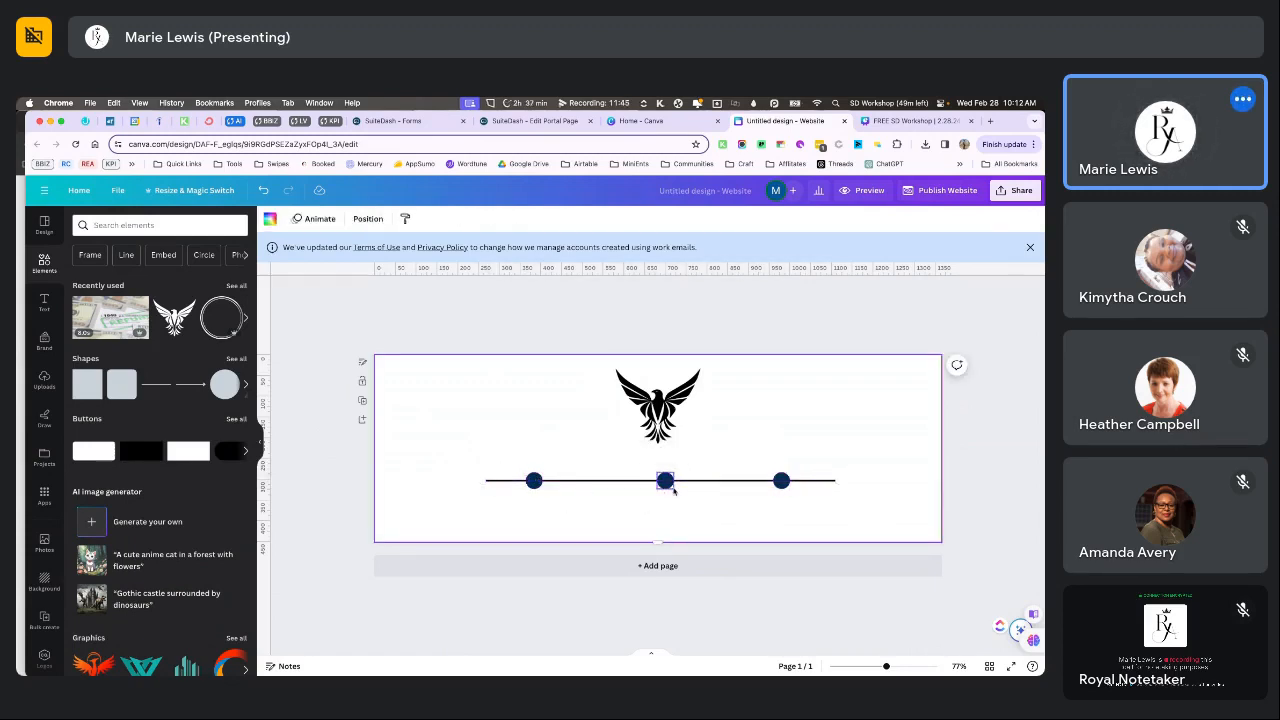
{"action": "left_click_drag", "start_coordinate": [824, 528], "coordinate": [497, 486]}
{"action": "left_click", "coordinate": [565, 512]}
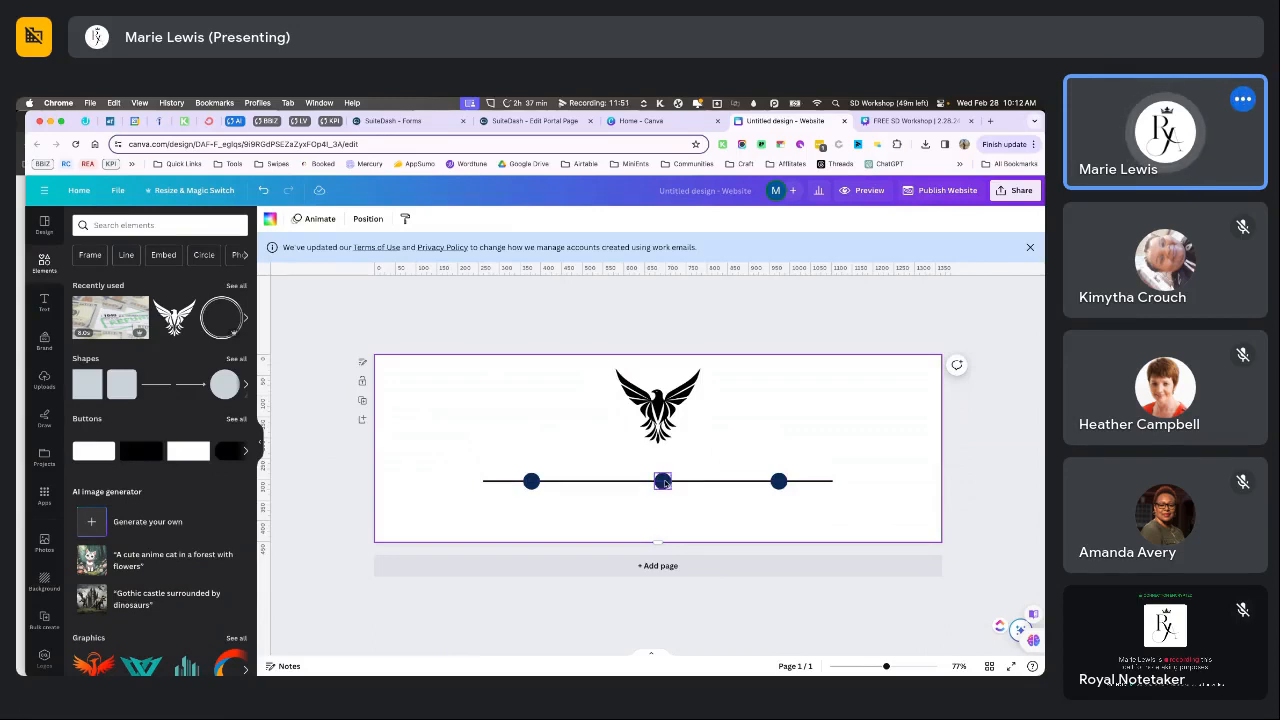
{"action": "left_click", "coordinate": [663, 482]}
{"action": "left_click", "coordinate": [768, 490]}
{"action": "left_click", "coordinate": [776, 482]}
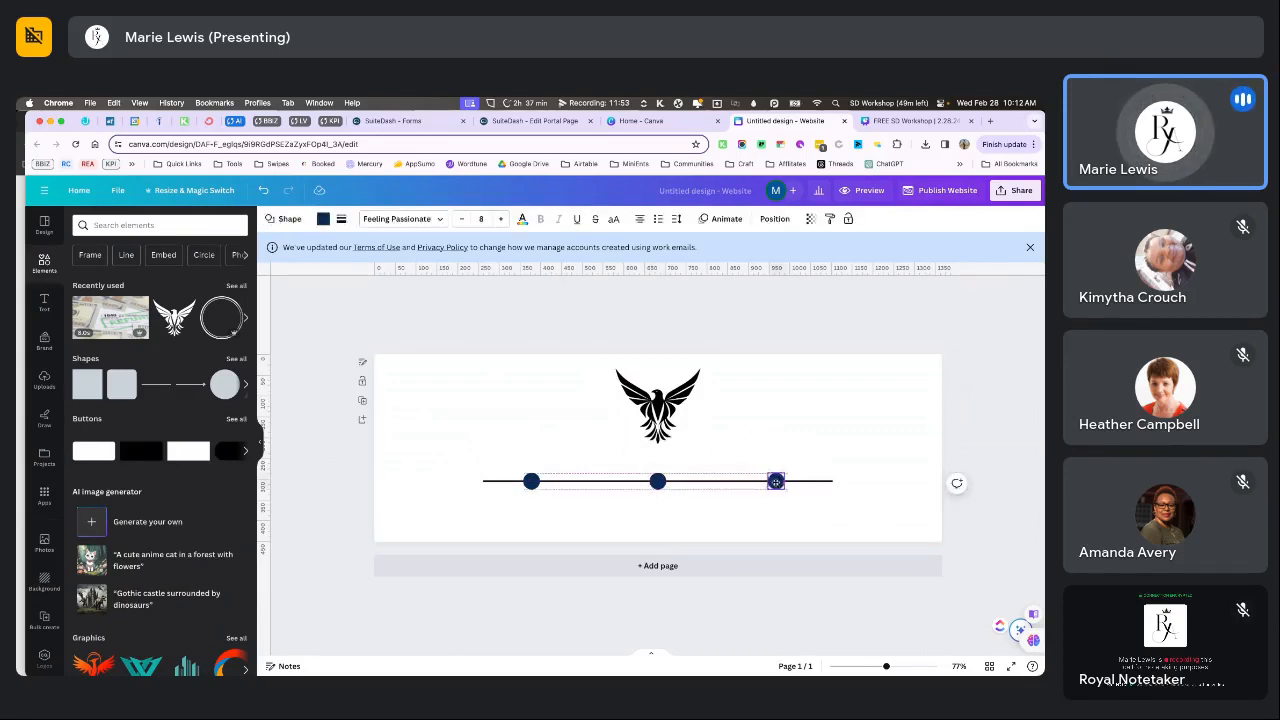
{"action": "left_click_drag", "start_coordinate": [775, 482], "coordinate": [766, 481]}
{"action": "left_click", "coordinate": [563, 508]}
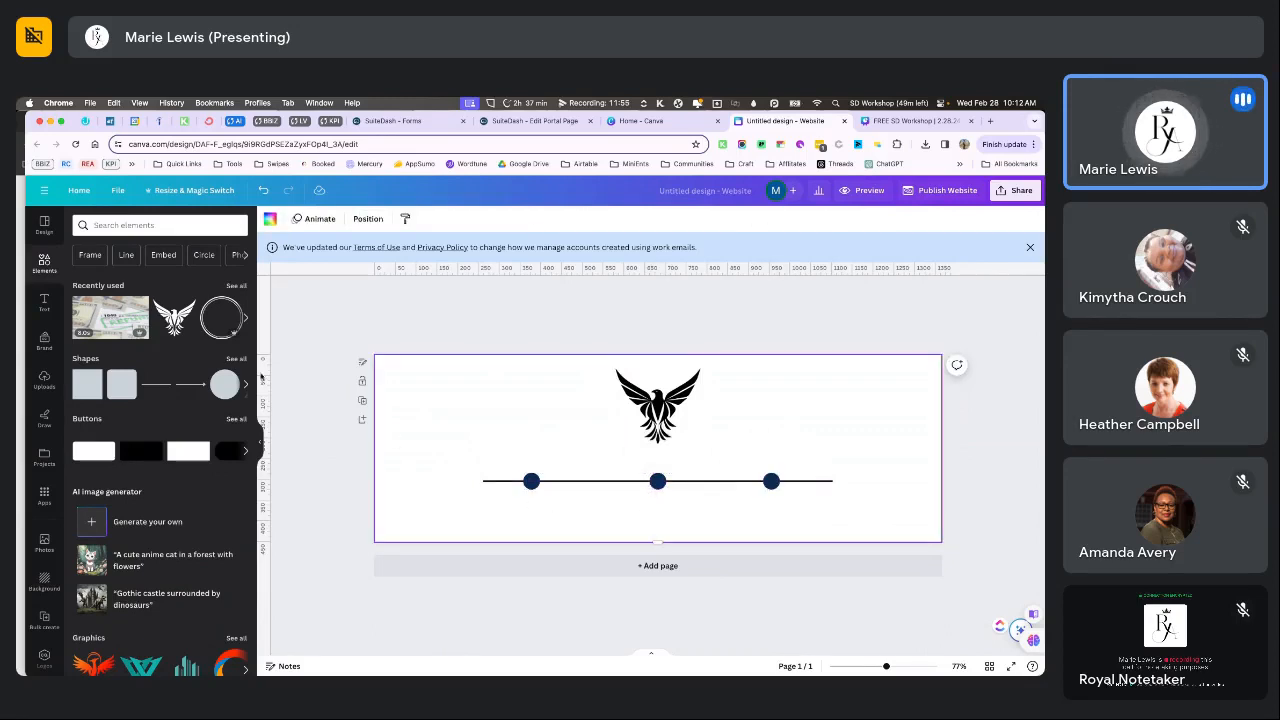
Add a heading reading WELCOME below the left dot
{"action": "left_click", "coordinate": [44, 302]}
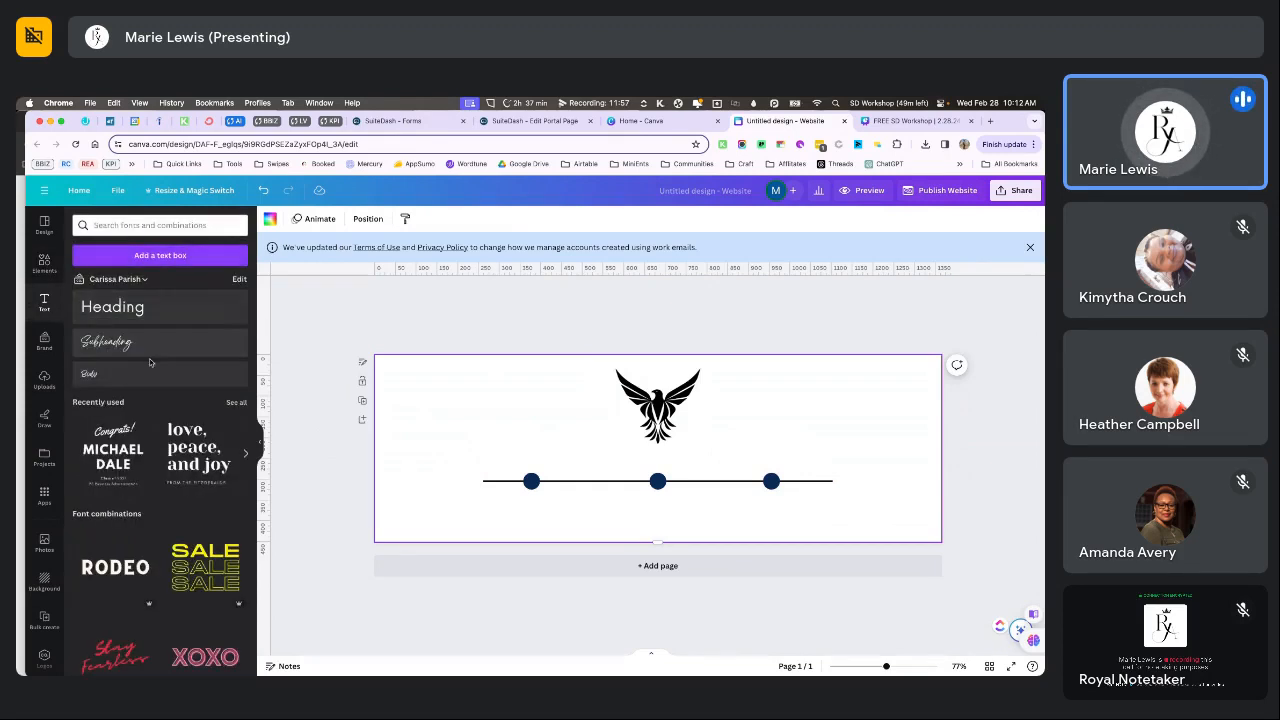
{"action": "left_click", "coordinate": [112, 306]}
{"action": "left_click_drag", "start_coordinate": [657, 447], "coordinate": [530, 506]}
{"action": "type", "text": "We"}
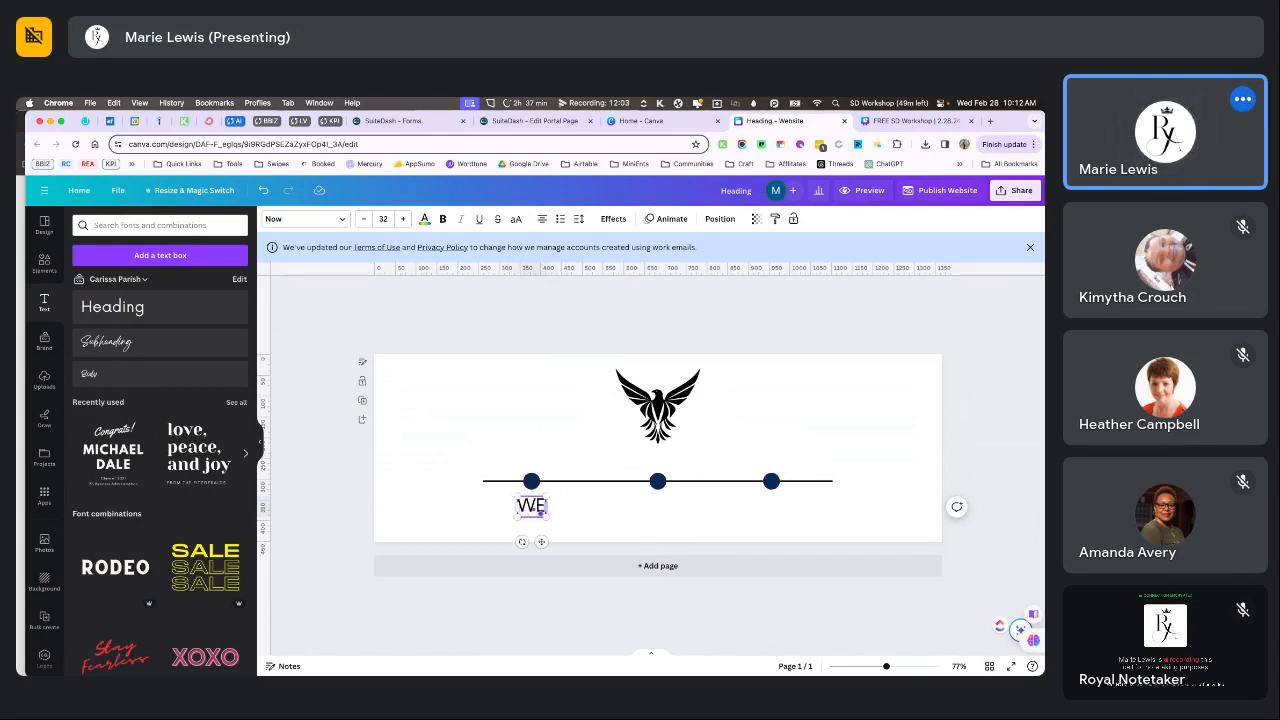
{"action": "type", "text": "LCOME"}
{"action": "left_click", "coordinate": [535, 521]}
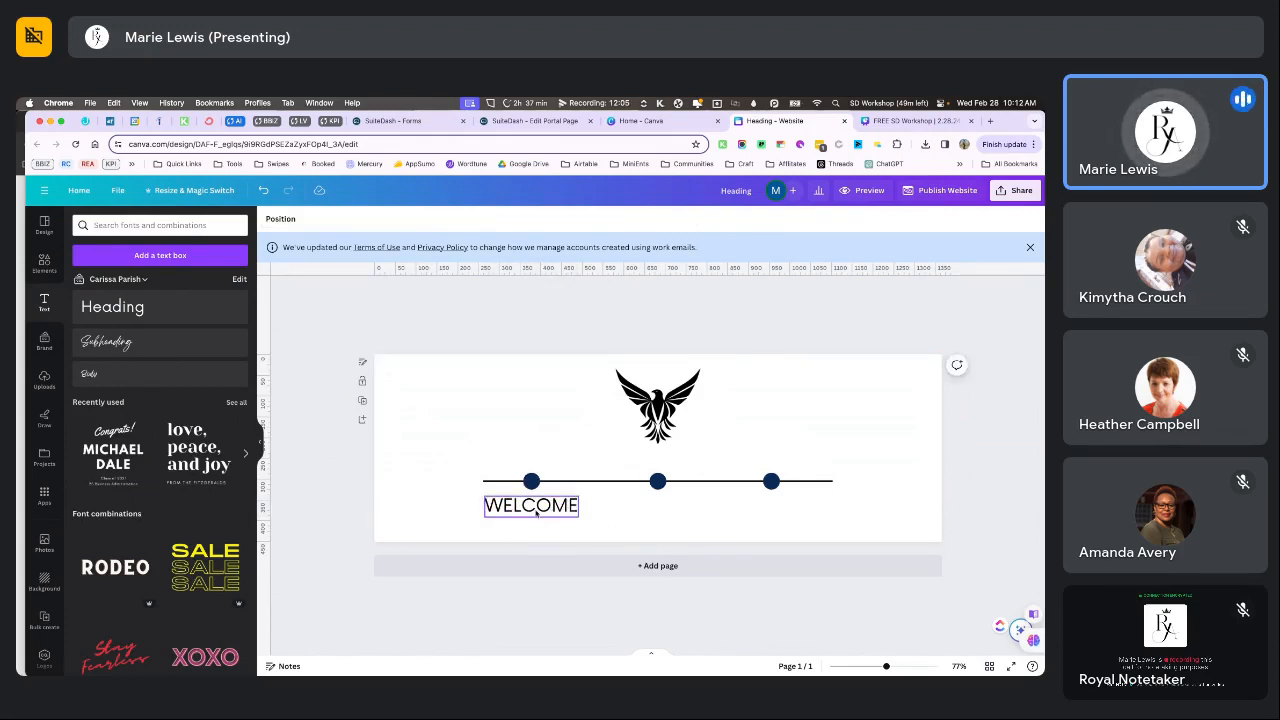
{"action": "left_click", "coordinate": [536, 512]}
Duplicate the label under the middle dot and change it to PROPOSAL
{"action": "key", "text": "super+d"}
{"action": "left_click_drag", "start_coordinate": [570, 518], "coordinate": [685, 512]}
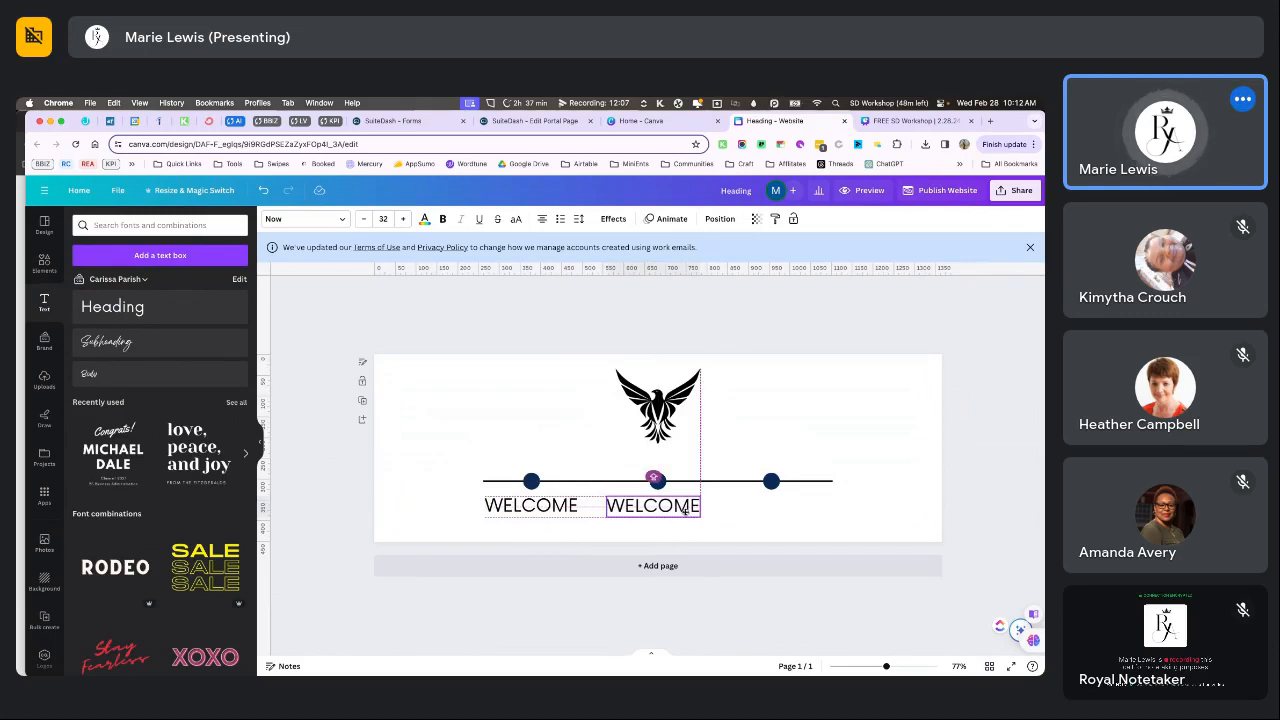
{"action": "double_click", "coordinate": [685, 508]}
{"action": "type", "text": "PRO"}
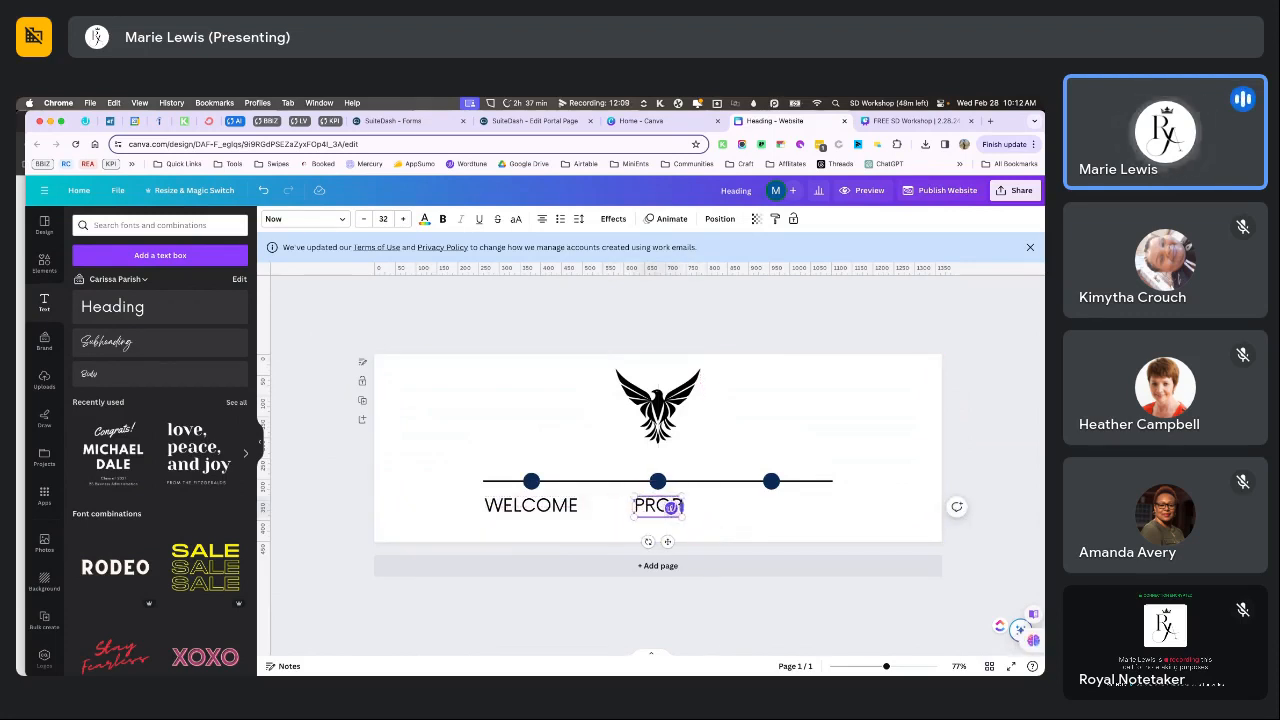
{"action": "type", "text": "POS"}
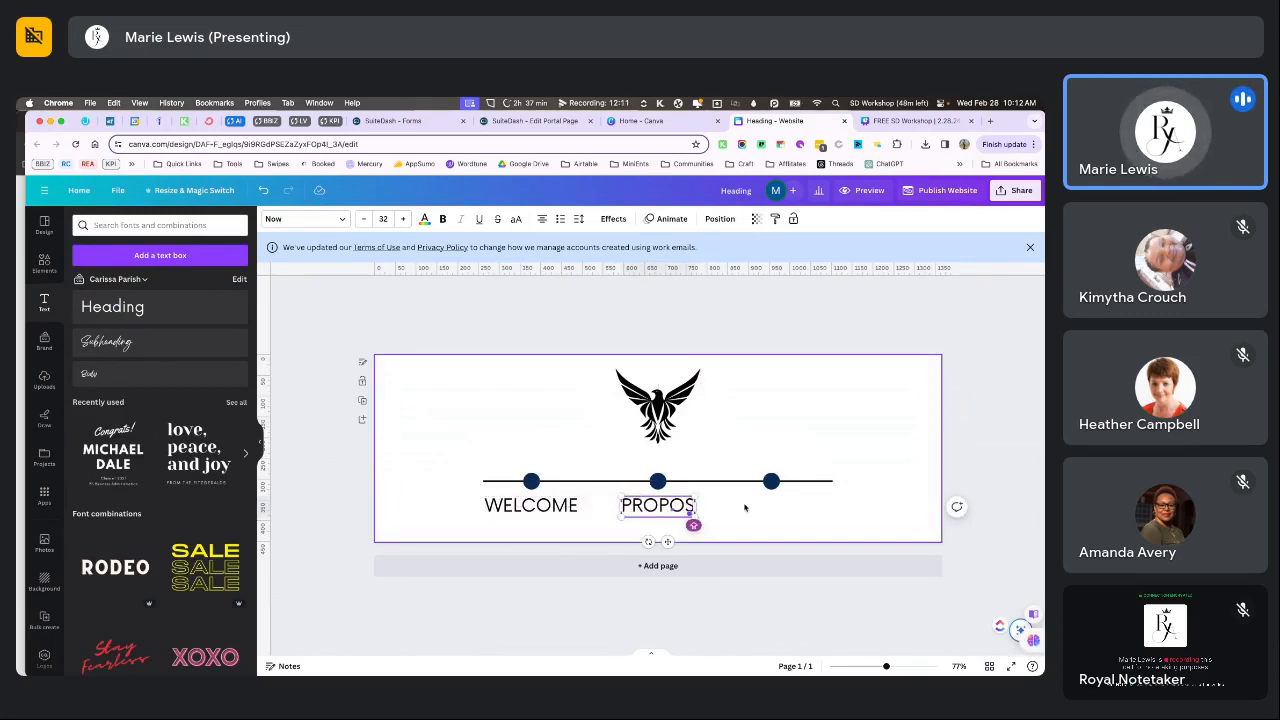
{"action": "type", "text": "AL"}
{"action": "left_click", "coordinate": [755, 508]}
{"action": "left_click", "coordinate": [661, 508]}
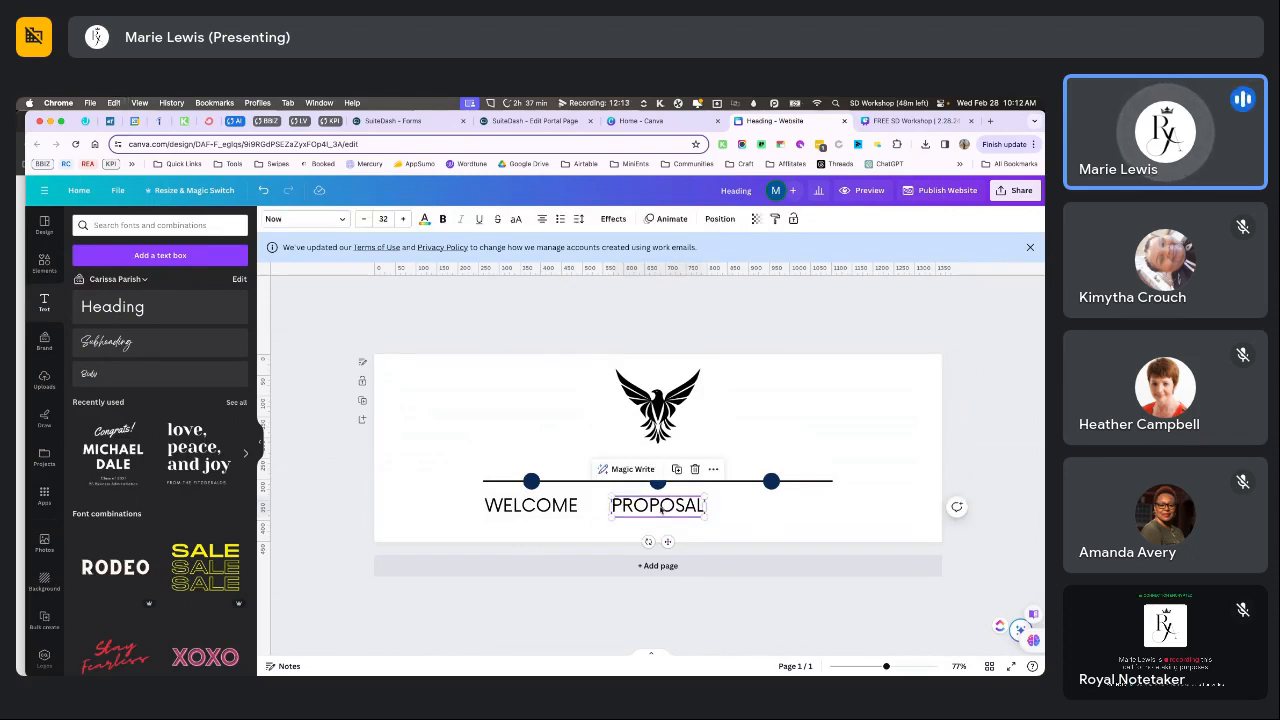
Place a copy under the third dot and change it to DASHBOARD
{"action": "key", "text": "super+v"}
{"action": "left_click_drag", "start_coordinate": [660, 509], "coordinate": [762, 503]}
{"action": "double_click", "coordinate": [766, 506]}
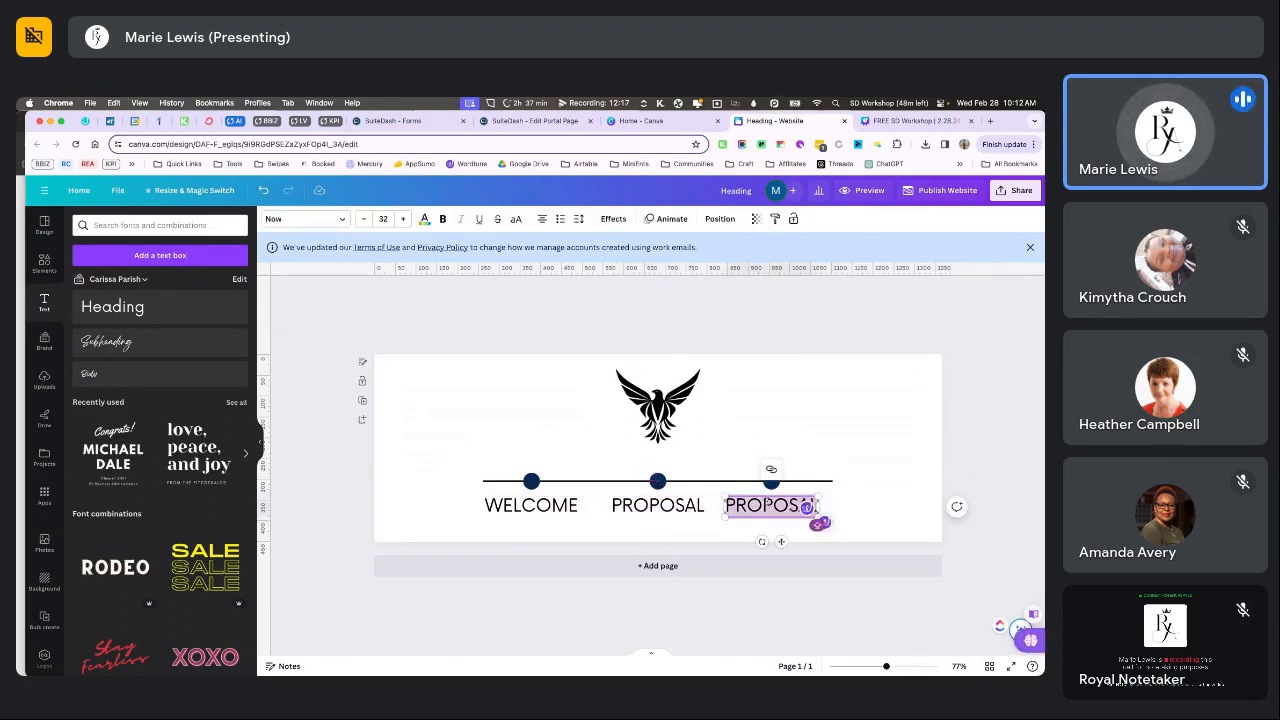
{"action": "key", "text": "BackSpace"}
{"action": "key", "text": "BackSpace"}
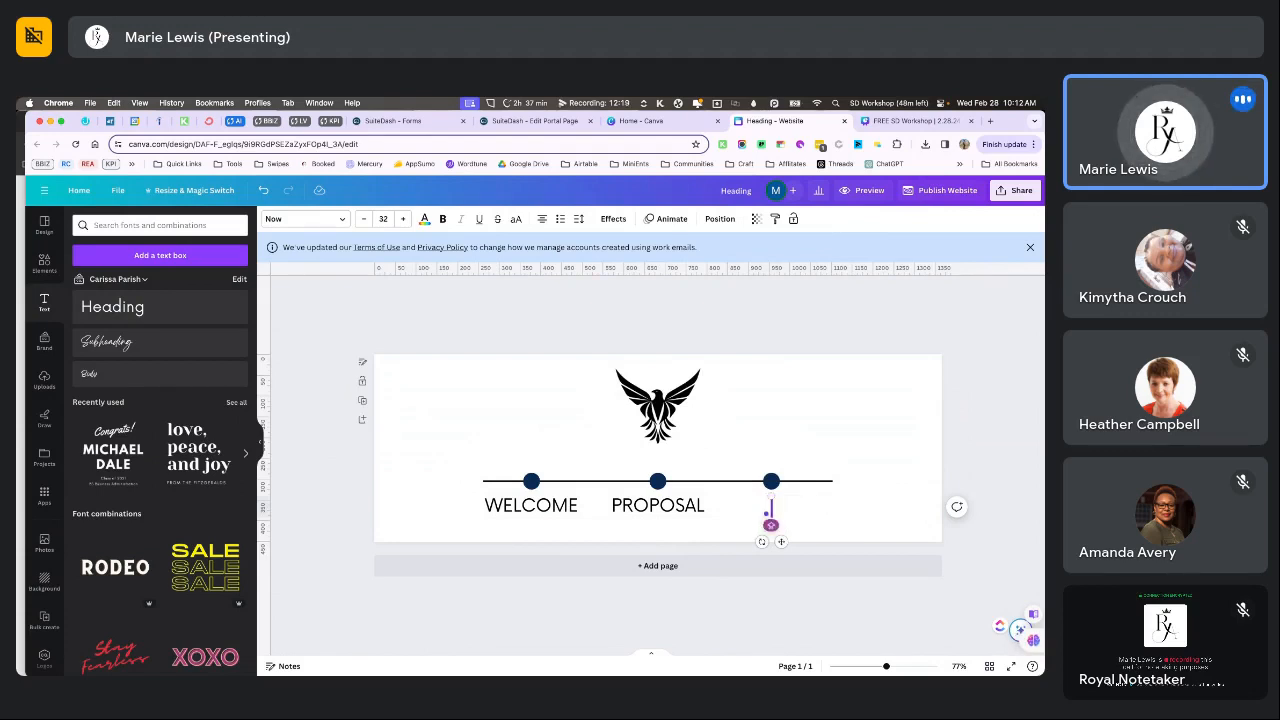
{"action": "type", "text": "DASHBOARD"}
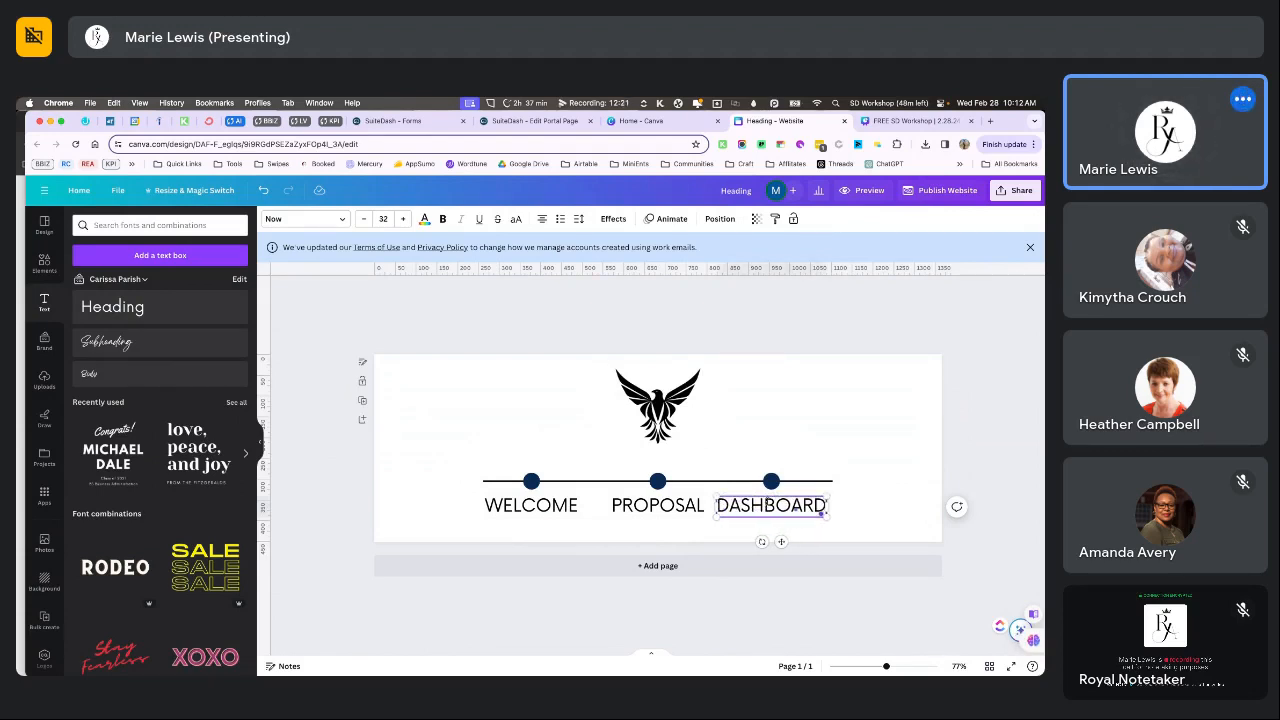
{"action": "left_click", "coordinate": [866, 508]}
Reduce the PROPOSAL and DASHBOARD labels to font size 21
{"action": "left_click", "coordinate": [531, 505]}
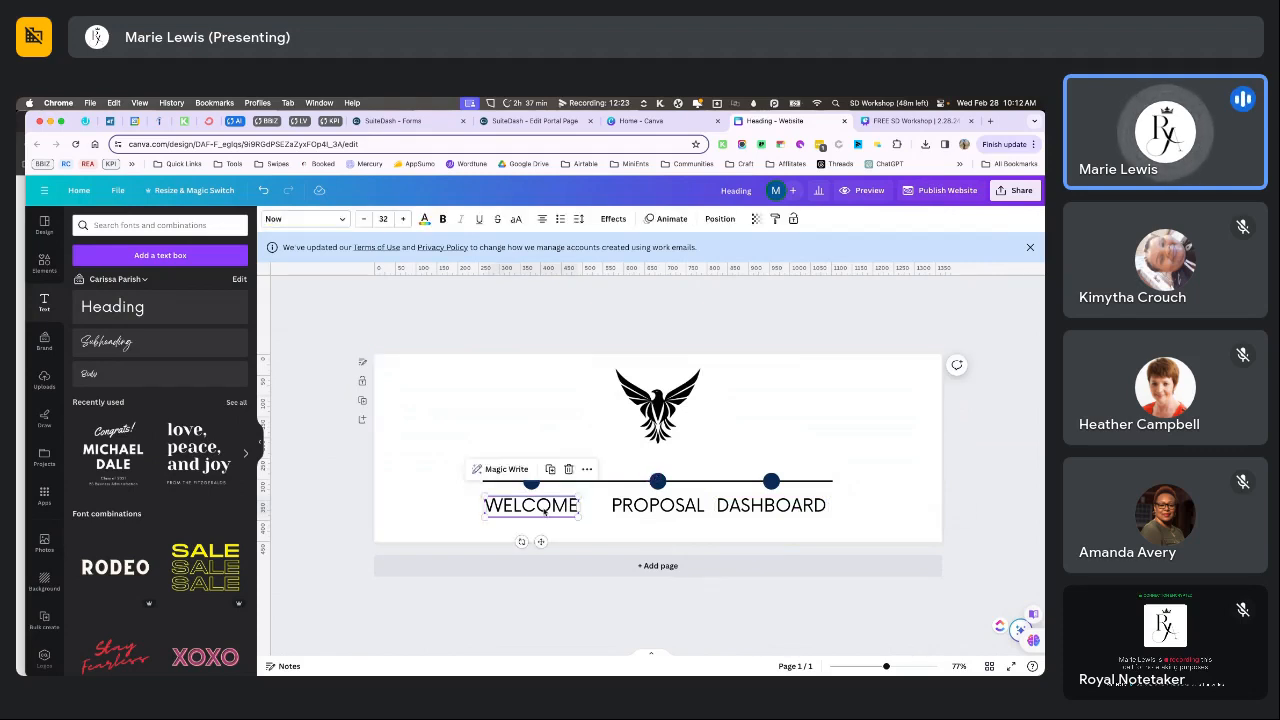
{"action": "left_click", "coordinate": [657, 507]}
{"action": "left_click", "coordinate": [771, 505], "text": "shift"}
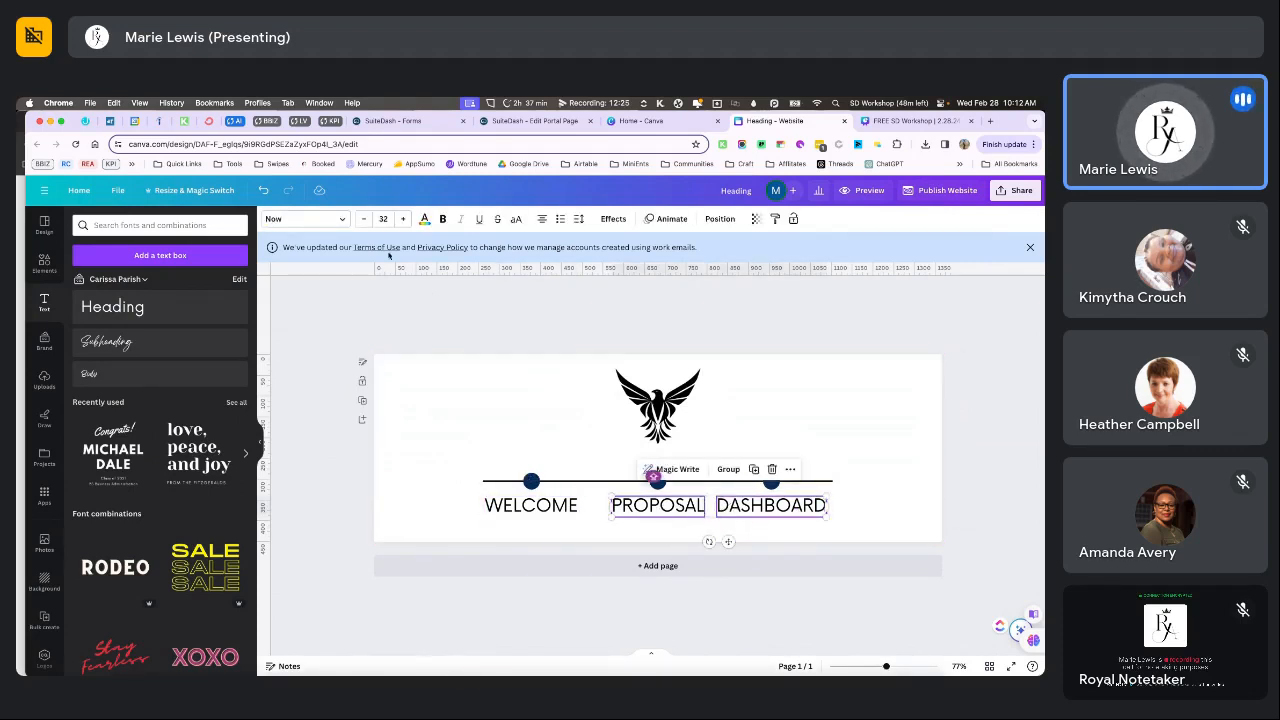
{"action": "left_click", "coordinate": [366, 219]}
{"action": "left_click", "coordinate": [366, 219]}
{"action": "left_click", "coordinate": [366, 219]}
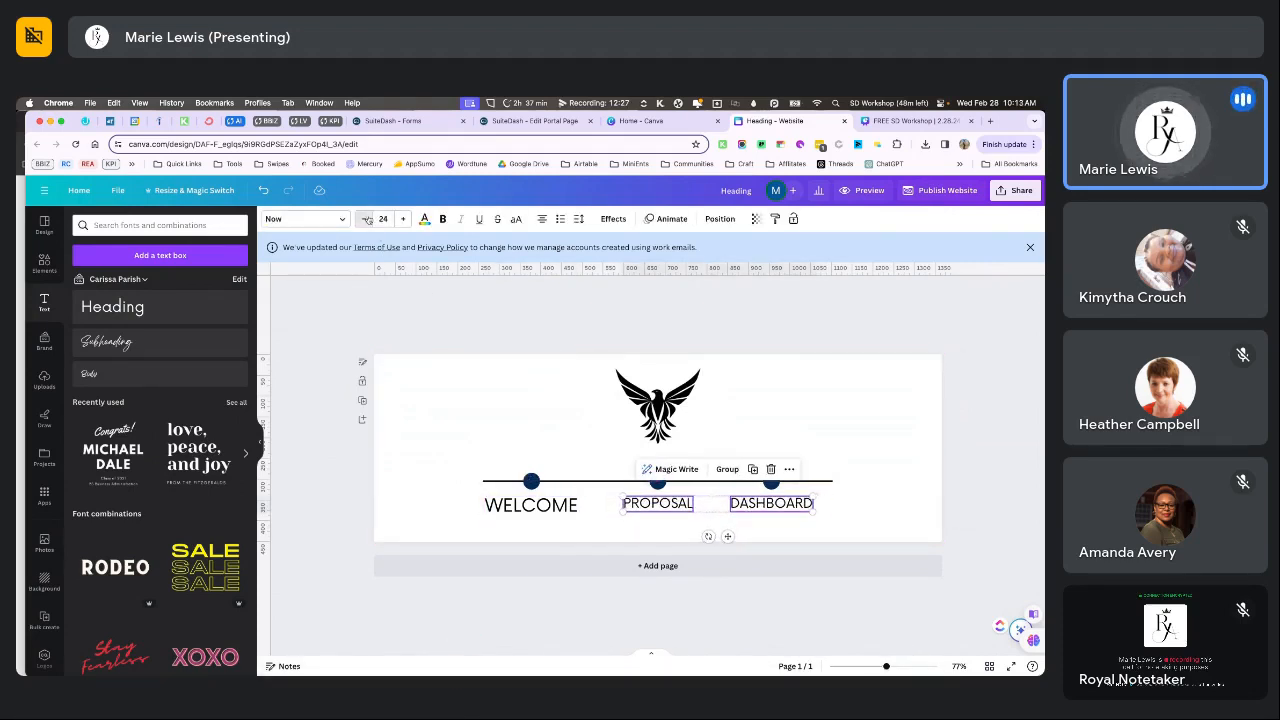
{"action": "left_click", "coordinate": [364, 219]}
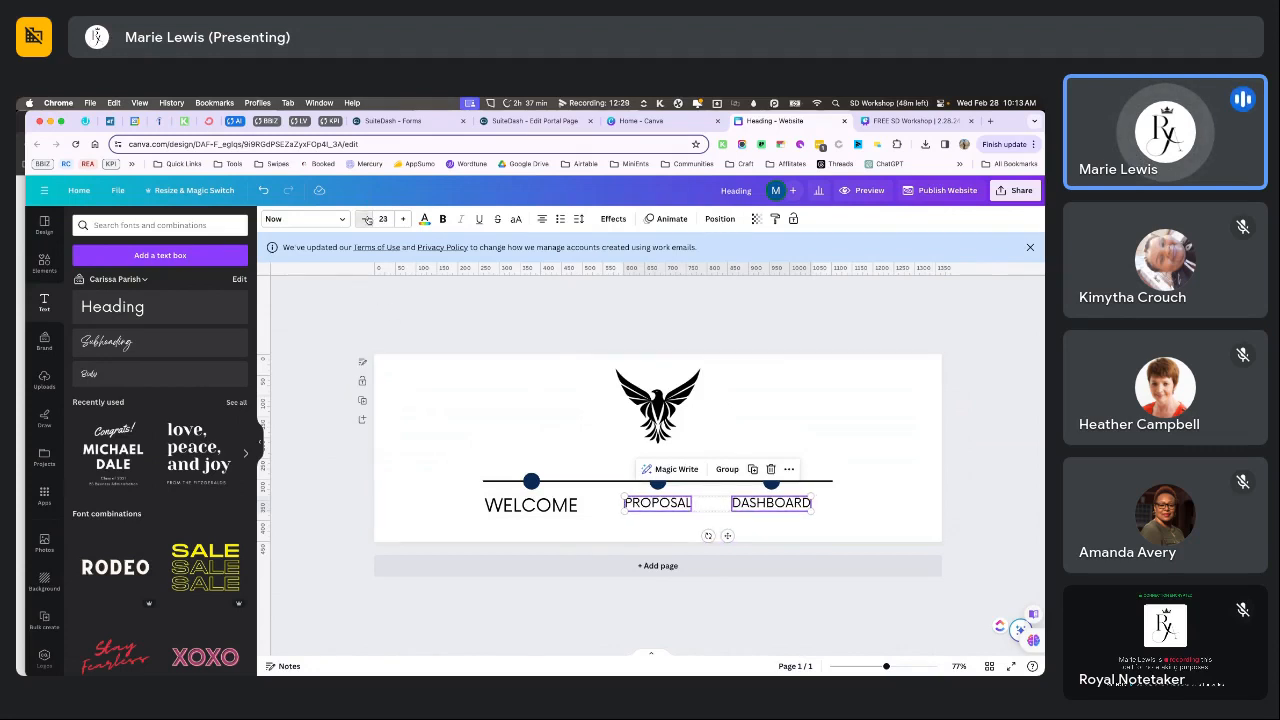
{"action": "left_click", "coordinate": [364, 219]}
{"action": "left_click", "coordinate": [364, 219]}
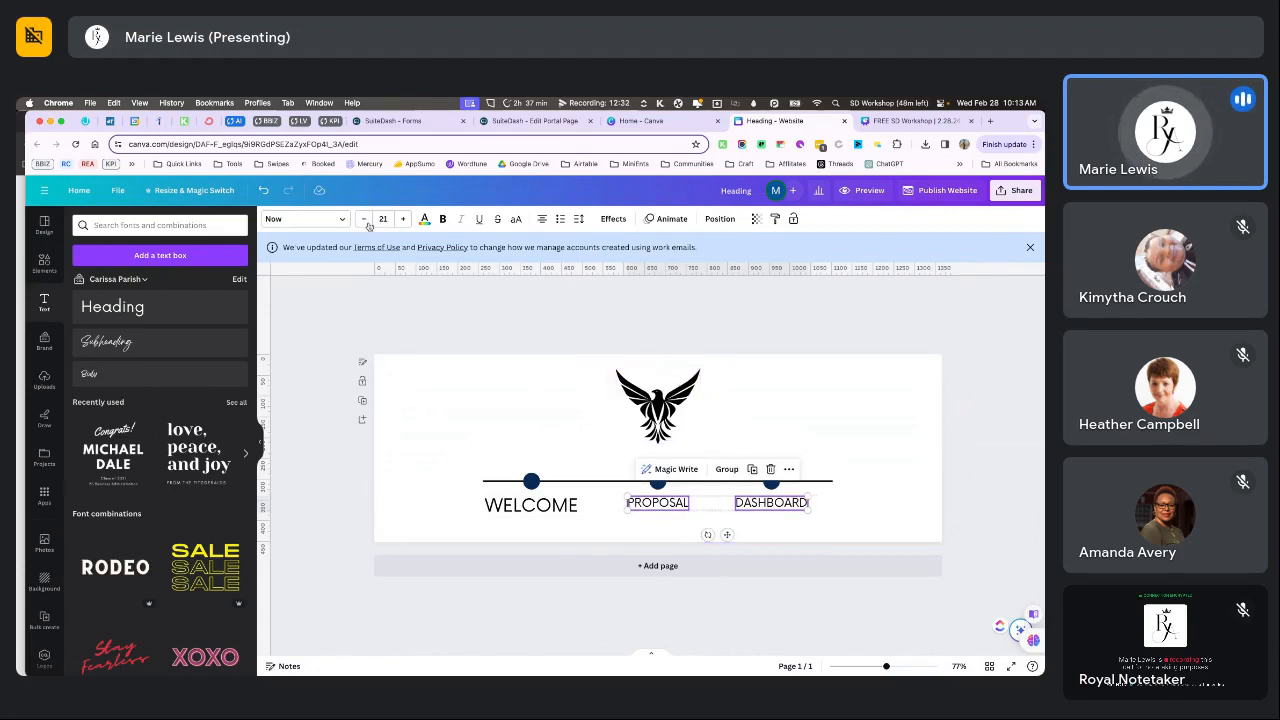
Make WELCOME bold on a yellow background highlight, and delete the eagle logo
{"action": "left_click", "coordinate": [551, 507]}
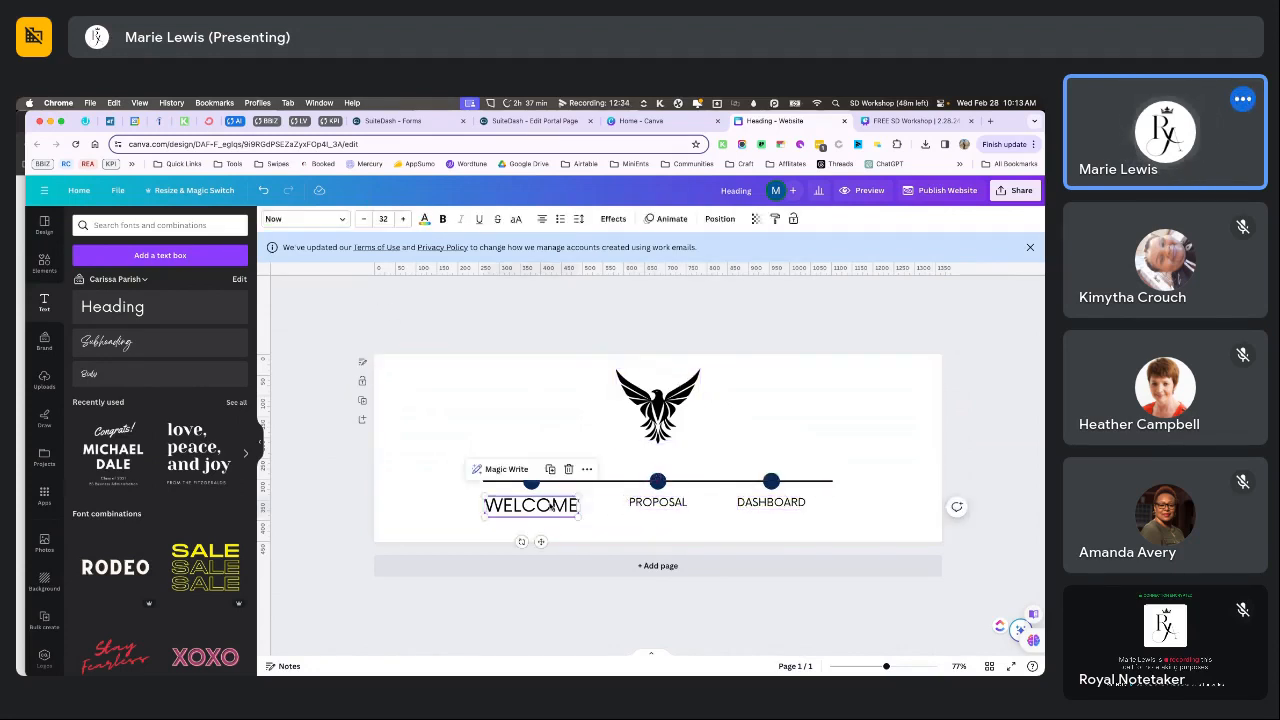
{"action": "left_click", "coordinate": [442, 219]}
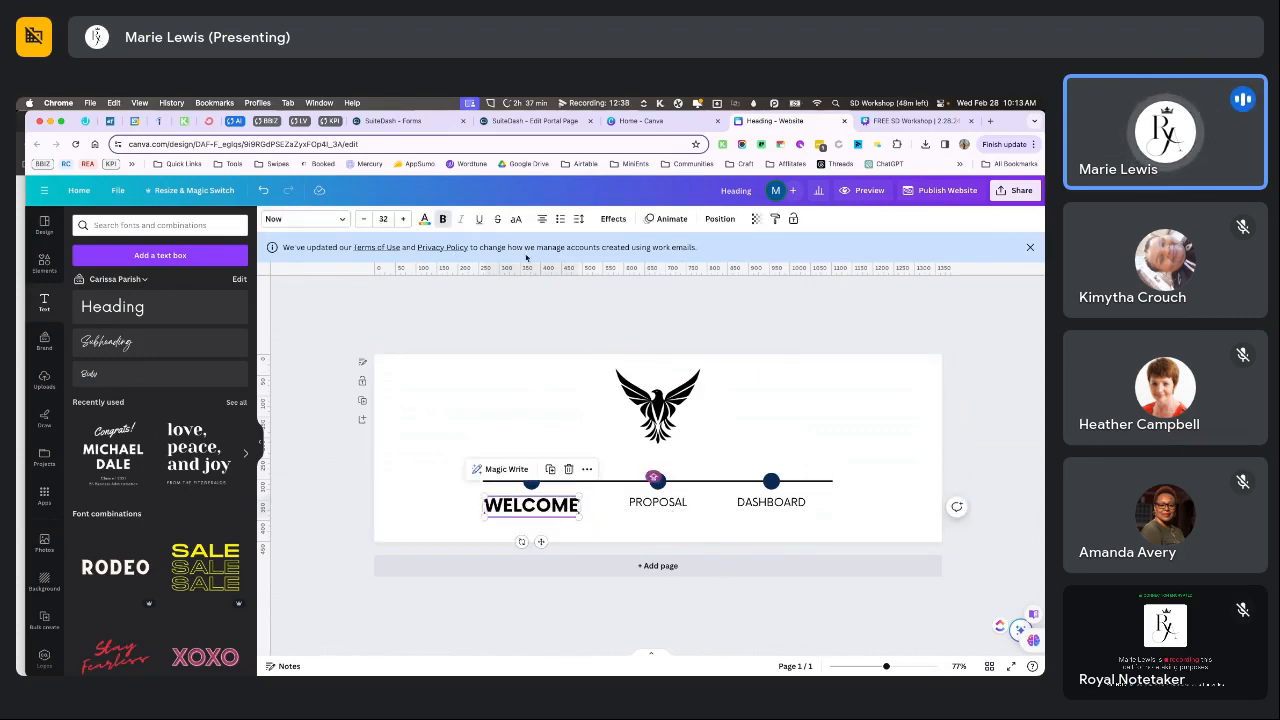
{"action": "left_click", "coordinate": [424, 219]}
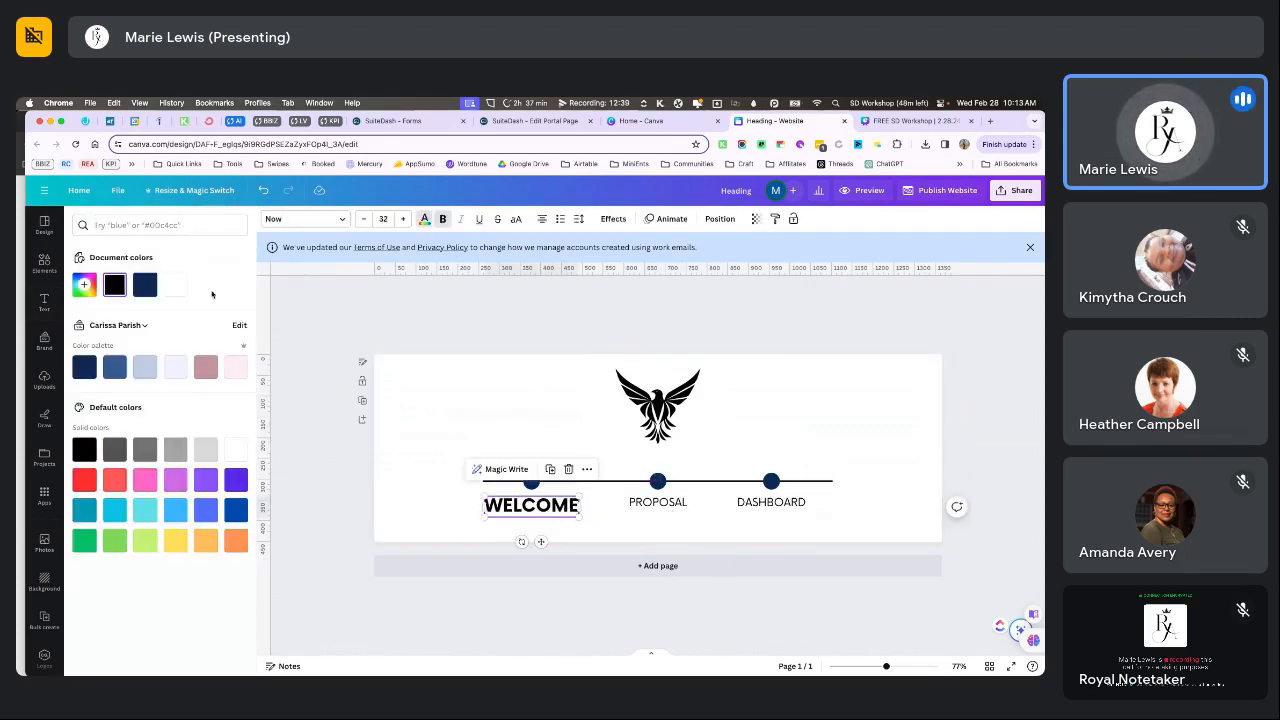
{"action": "left_click", "coordinate": [615, 220]}
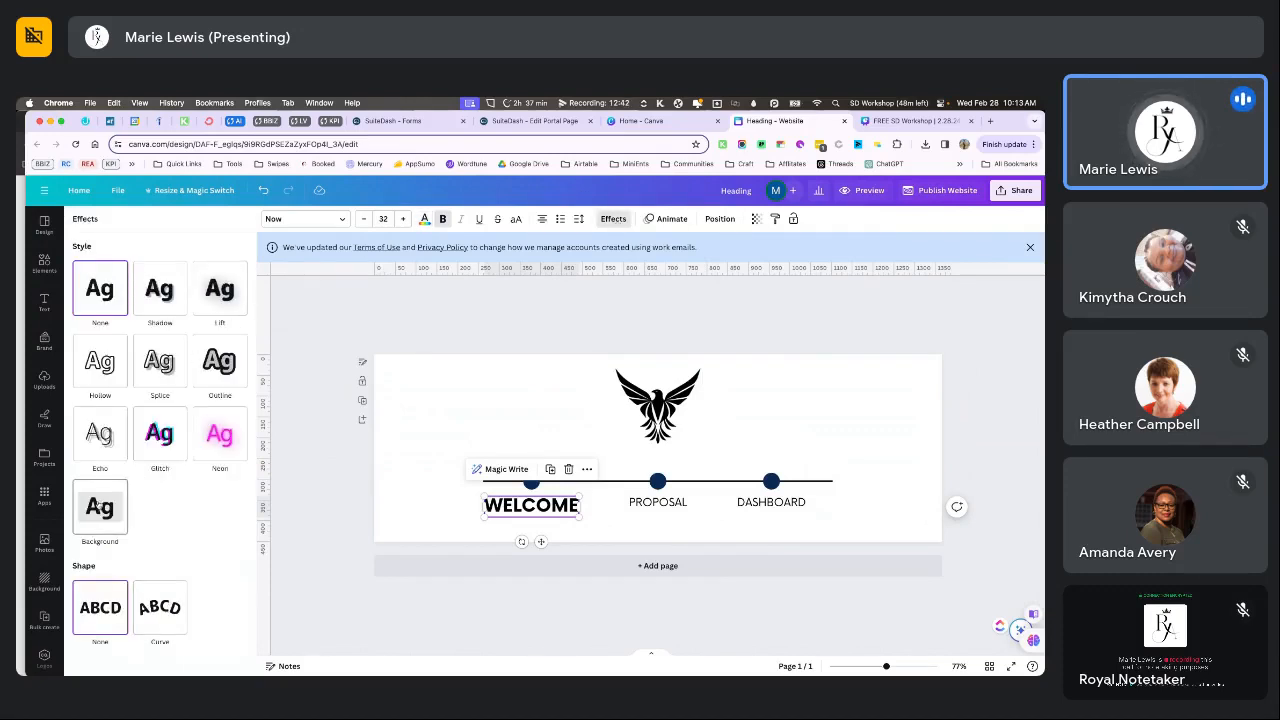
{"action": "left_click", "coordinate": [100, 507]}
{"action": "left_click", "coordinate": [443, 520]}
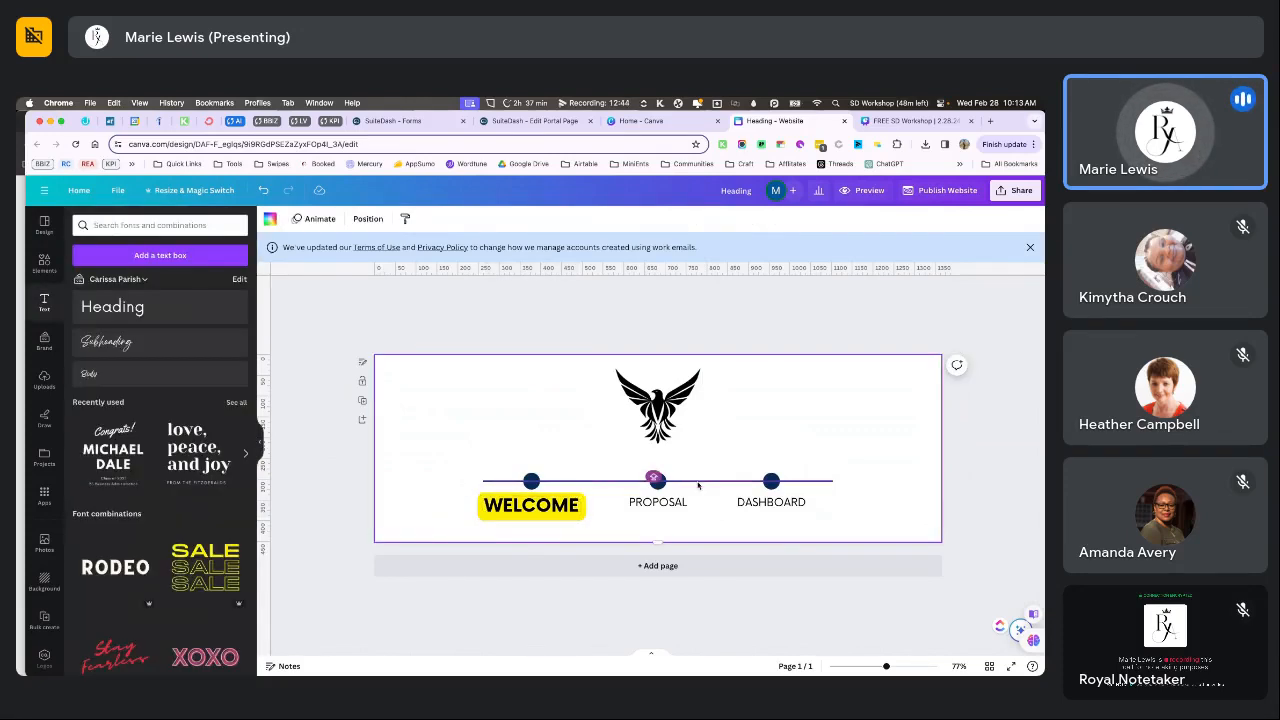
{"action": "left_click", "coordinate": [657, 403]}
{"action": "key", "text": "Delete"}
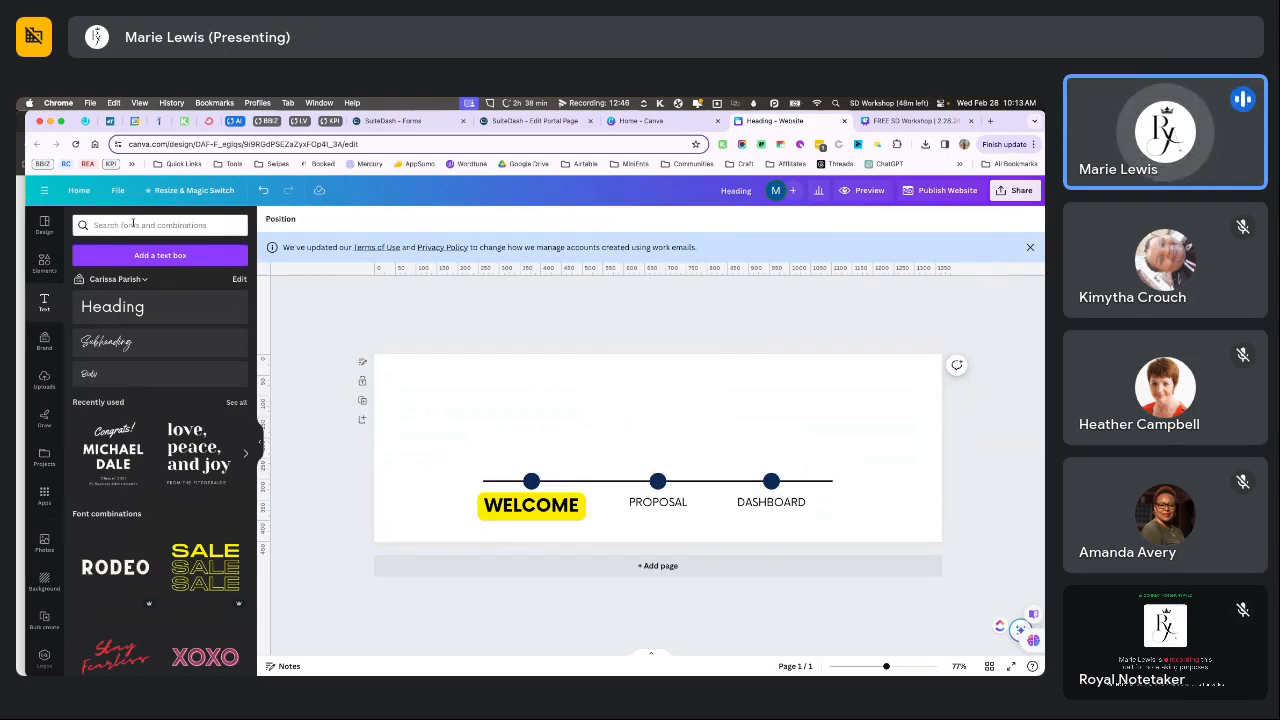
Search Elements for 'CROWN', try one crown graphic, then delete it
{"action": "left_click", "coordinate": [133, 224]}
{"action": "left_click", "coordinate": [36, 264]}
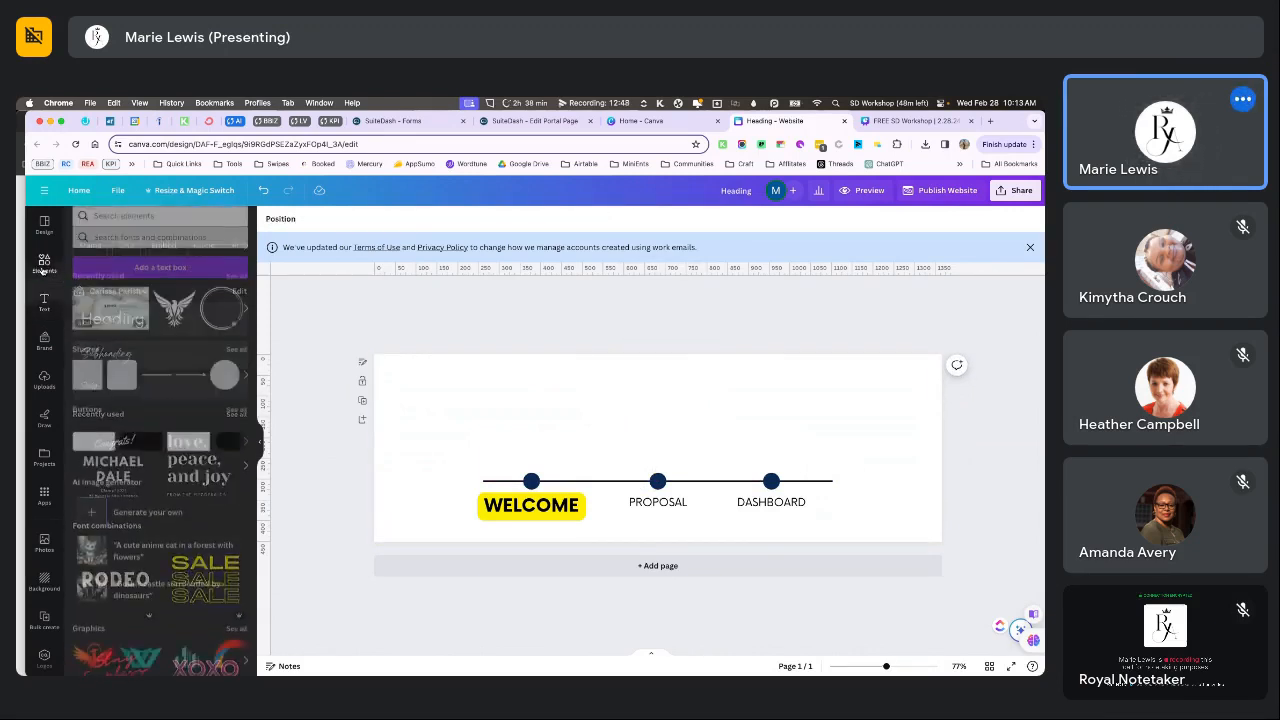
{"action": "key", "text": "c"}
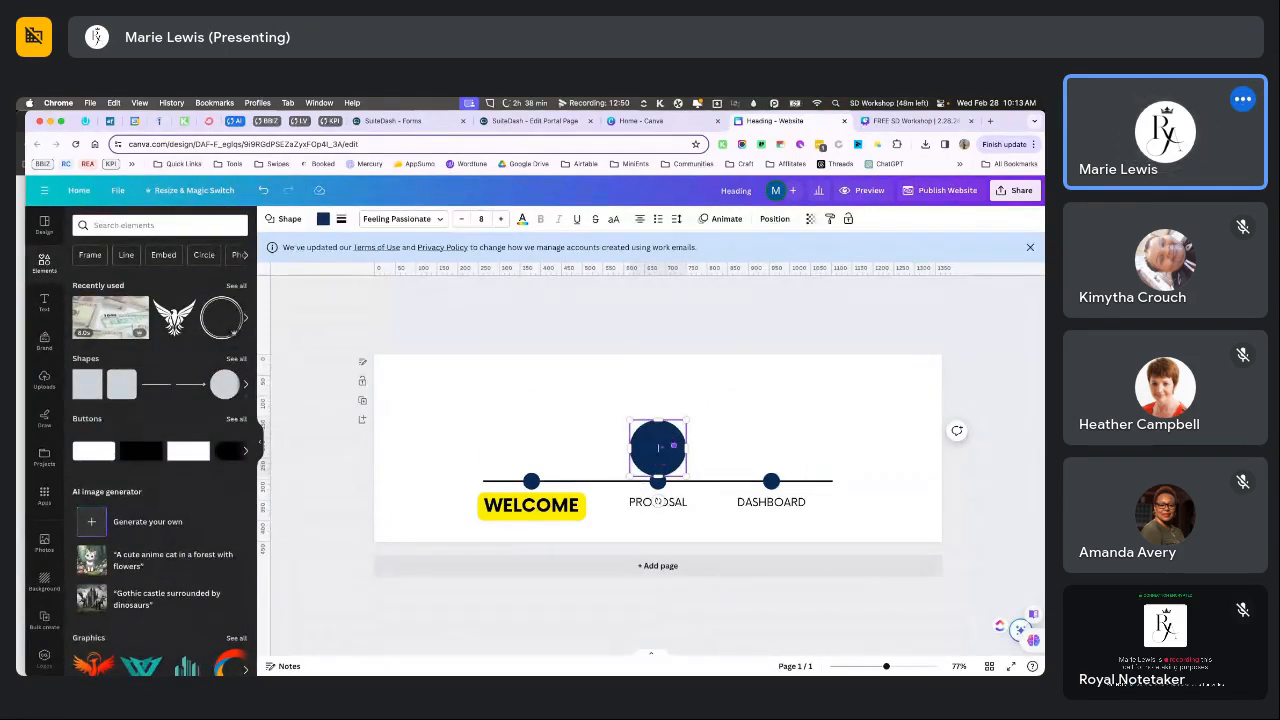
{"action": "left_click", "coordinate": [112, 226]}
{"action": "type", "text": "CROWN"}
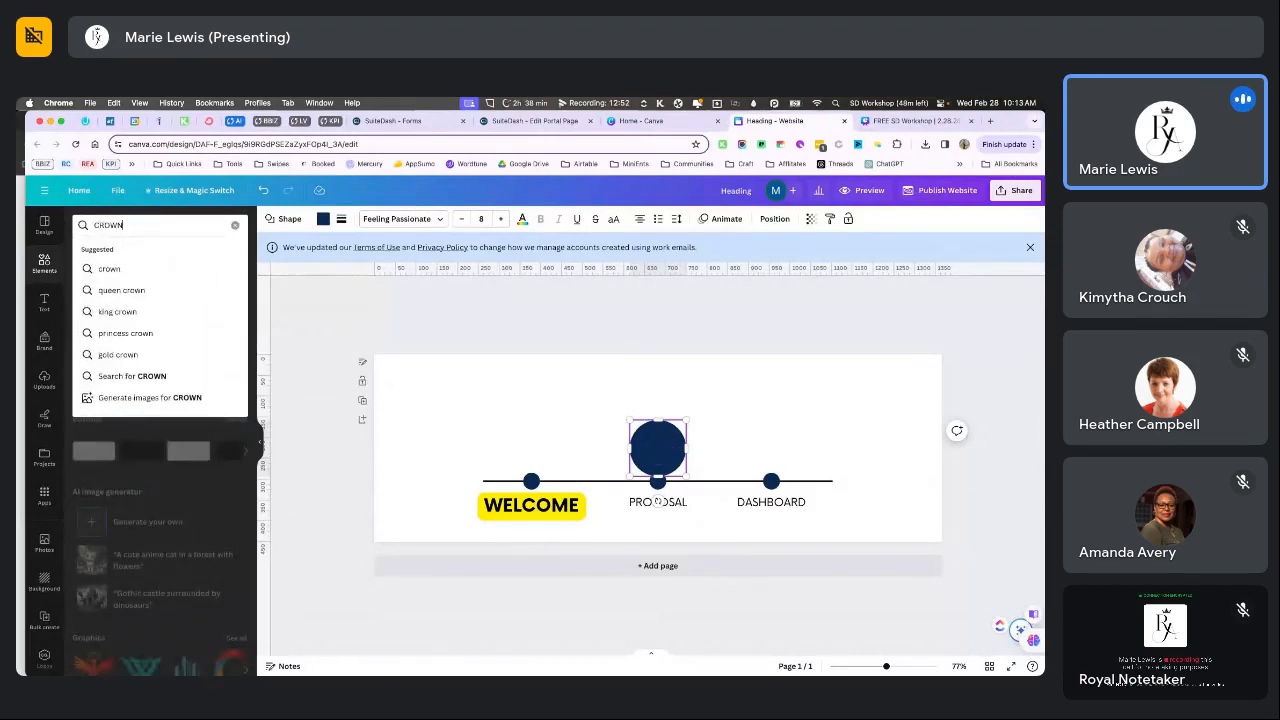
{"action": "key", "text": "Return"}
{"action": "left_click", "coordinate": [143, 356]}
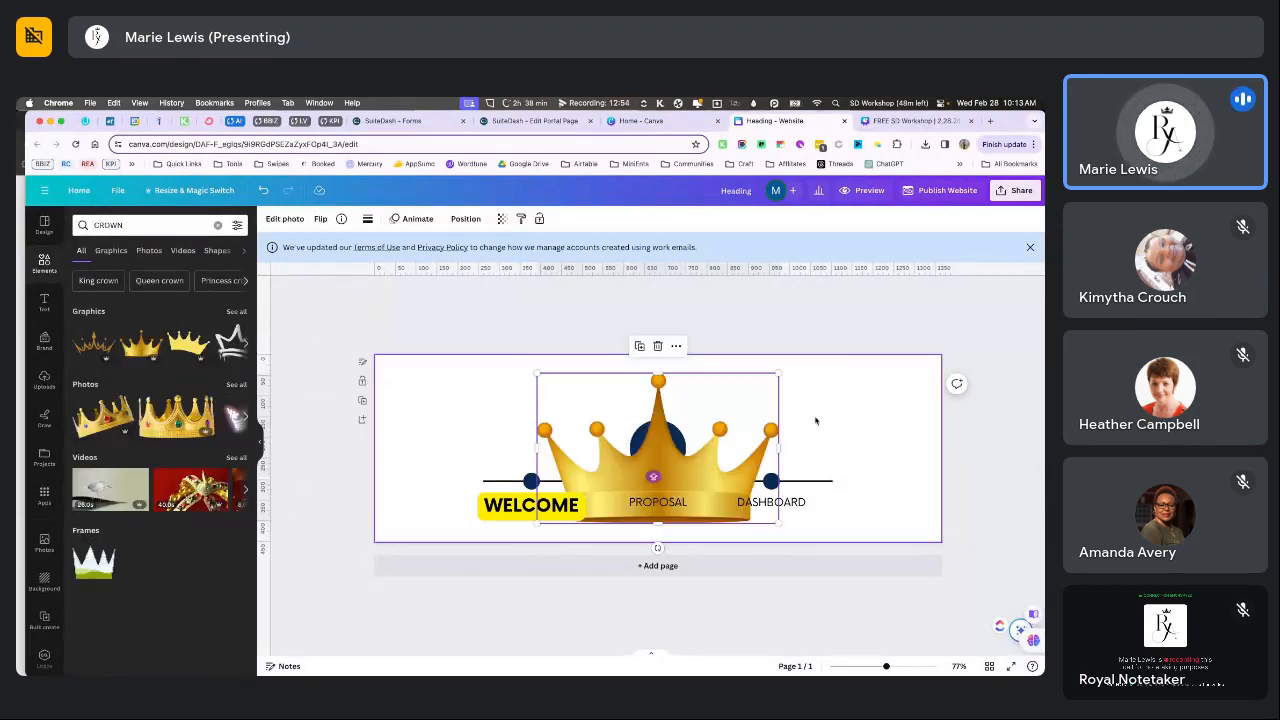
{"action": "left_click", "coordinate": [637, 470]}
{"action": "key", "text": "Delete"}
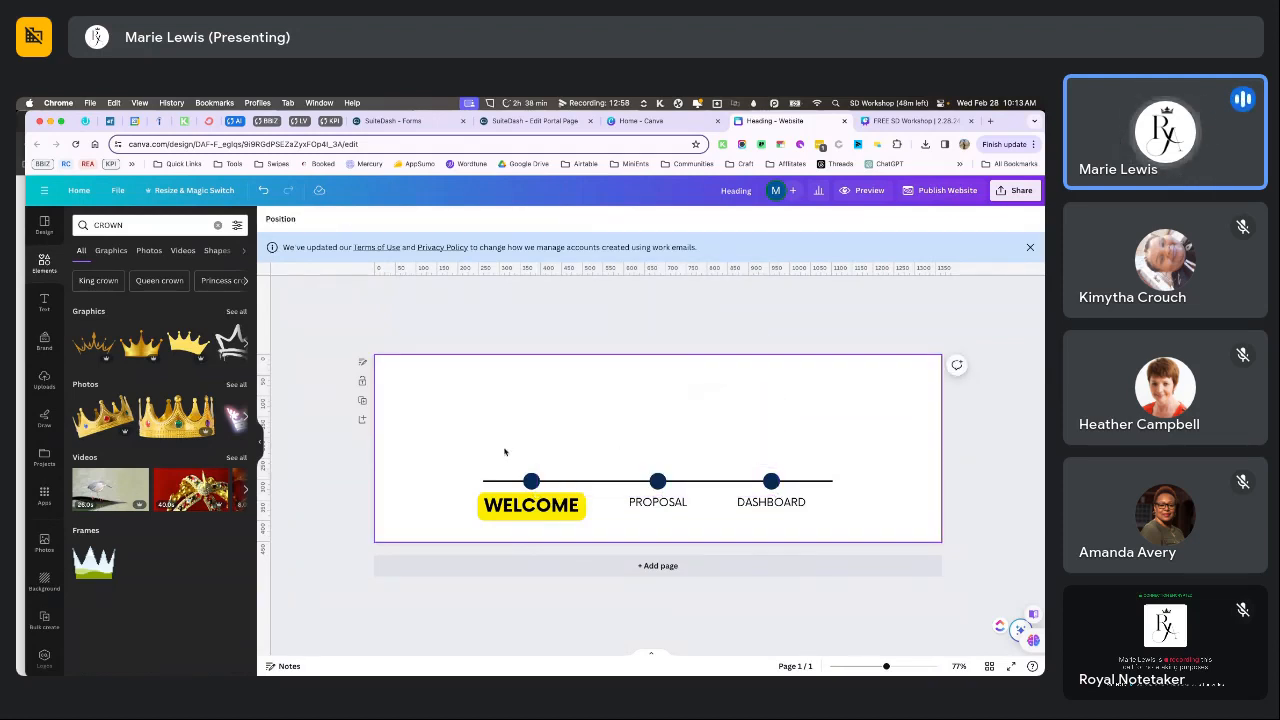
Add a gold crown photo and shrink it to sit above the timeline
{"action": "left_click", "coordinate": [170, 418]}
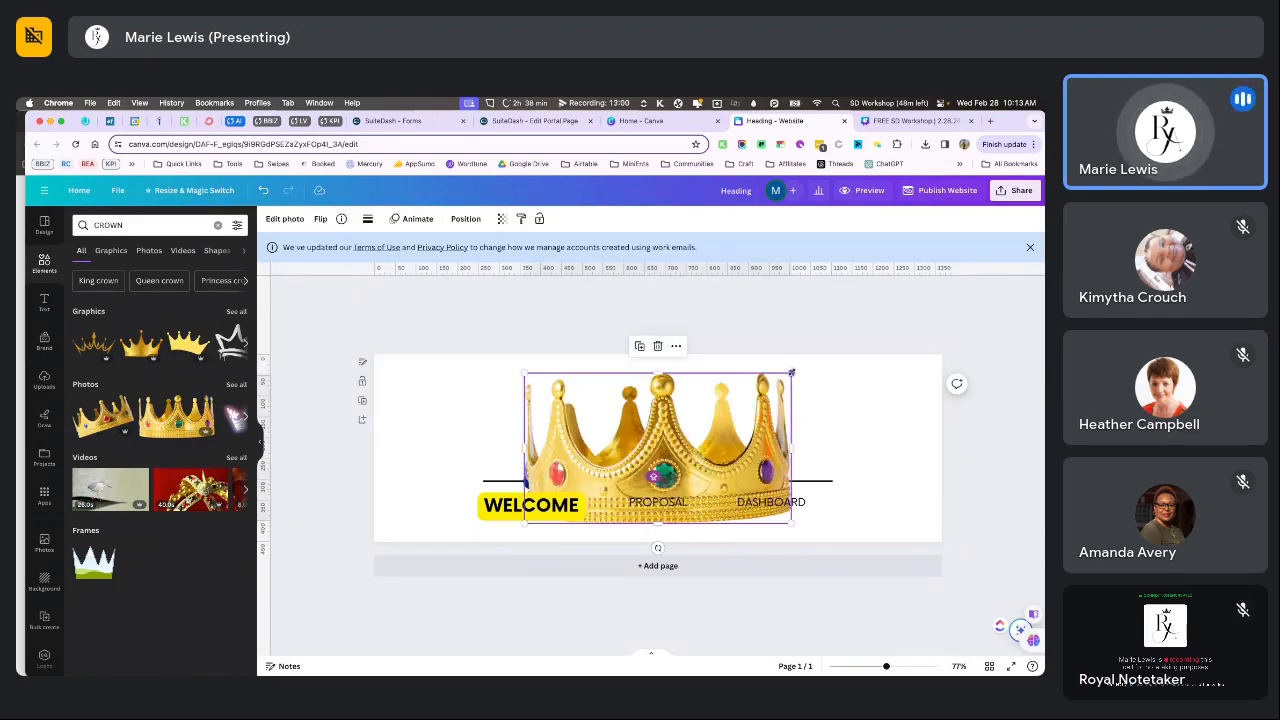
{"action": "mouse_move", "coordinate": [794, 369]}
{"action": "left_mouse_down"}
{"action": "mouse_move", "coordinate": [680, 451]}
{"action": "mouse_move", "coordinate": [606, 456]}
{"action": "mouse_move", "coordinate": [709, 382]}
{"action": "mouse_move", "coordinate": [676, 398]}
{"action": "left_mouse_up"}
{"action": "left_click", "coordinate": [756, 433]}
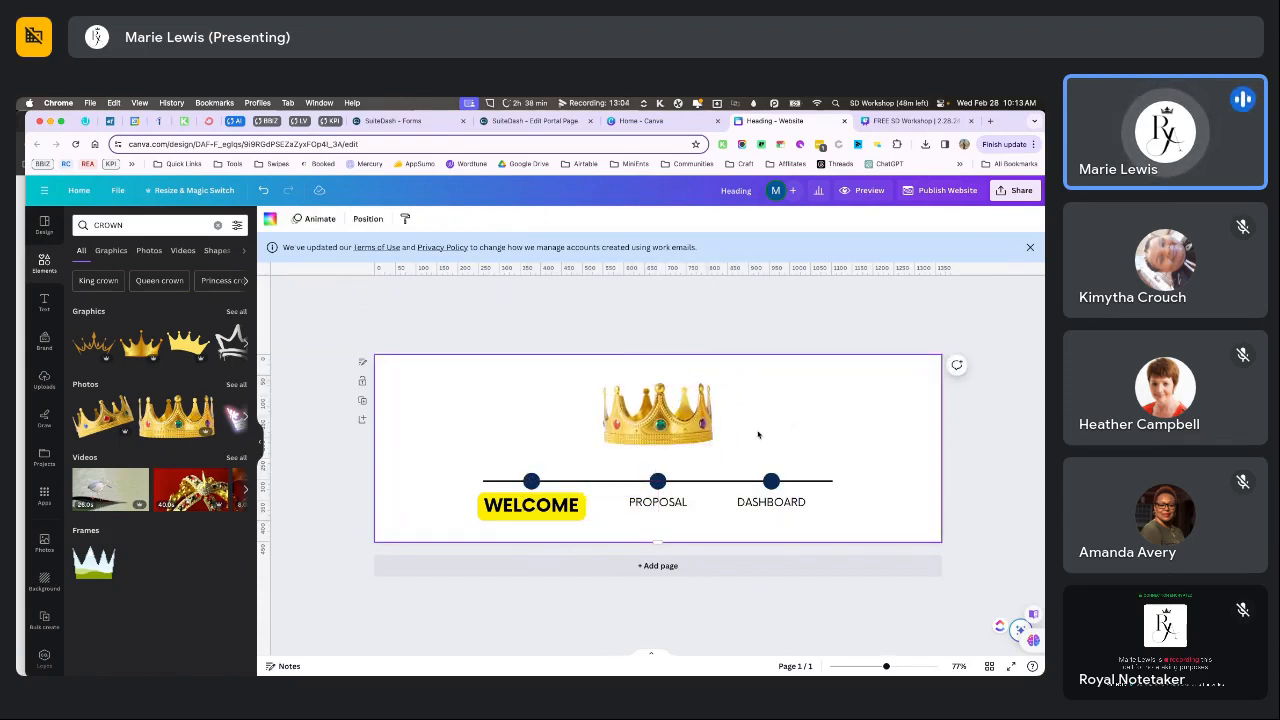
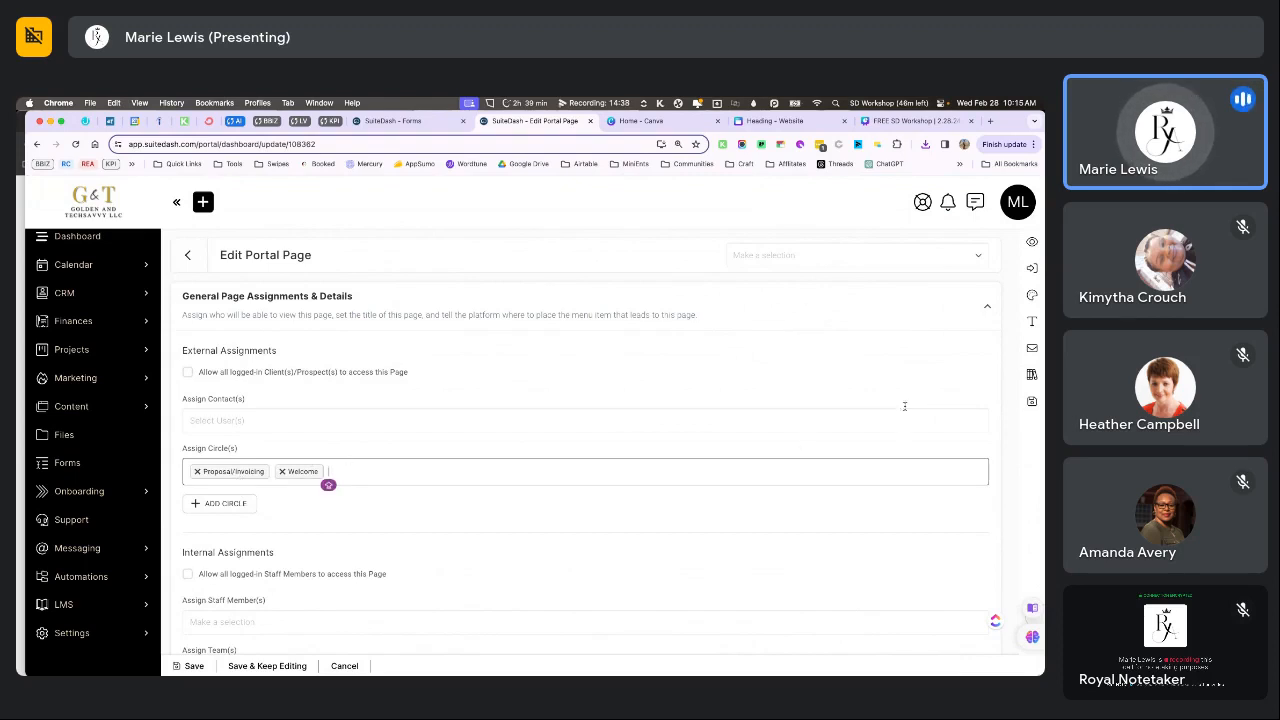
Save the page, then try making it the start page for Proposal/Invoicing and Welcome; dismiss the conflict error
{"action": "left_click", "coordinate": [1032, 401]}
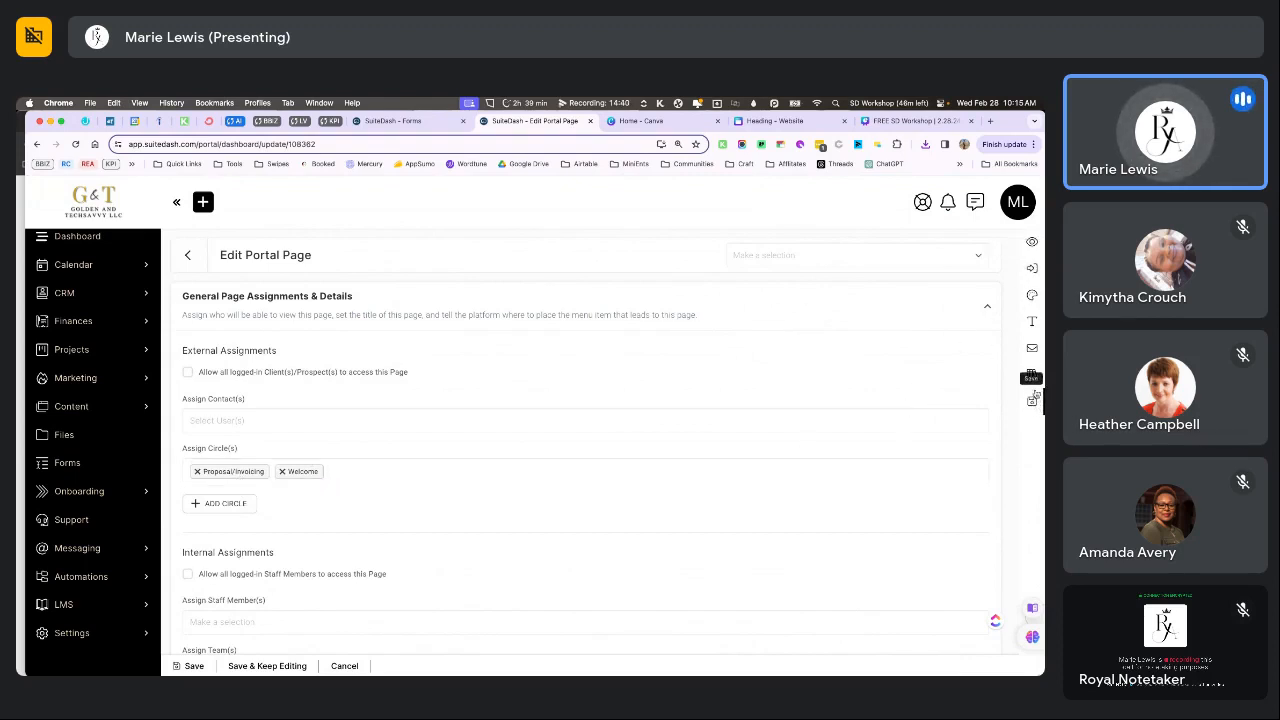
{"action": "left_click", "coordinate": [537, 484]}
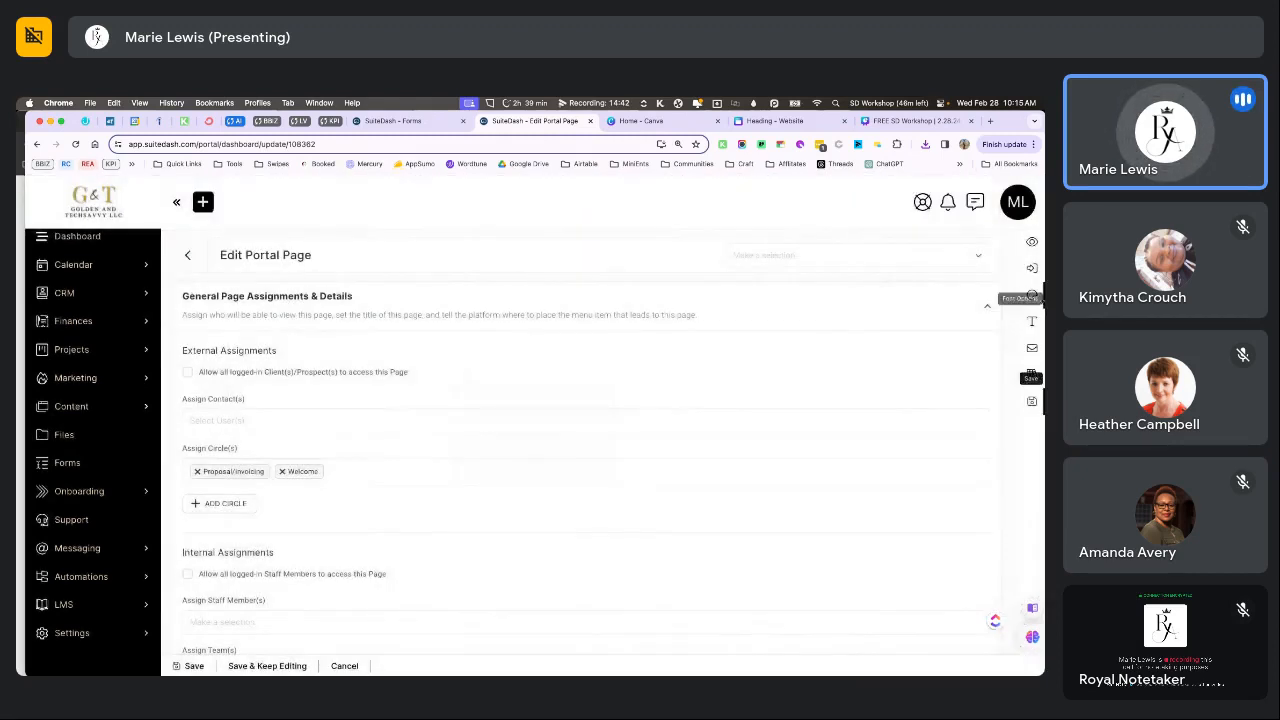
{"action": "left_click", "coordinate": [1032, 268]}
{"action": "left_click", "coordinate": [480, 331]}
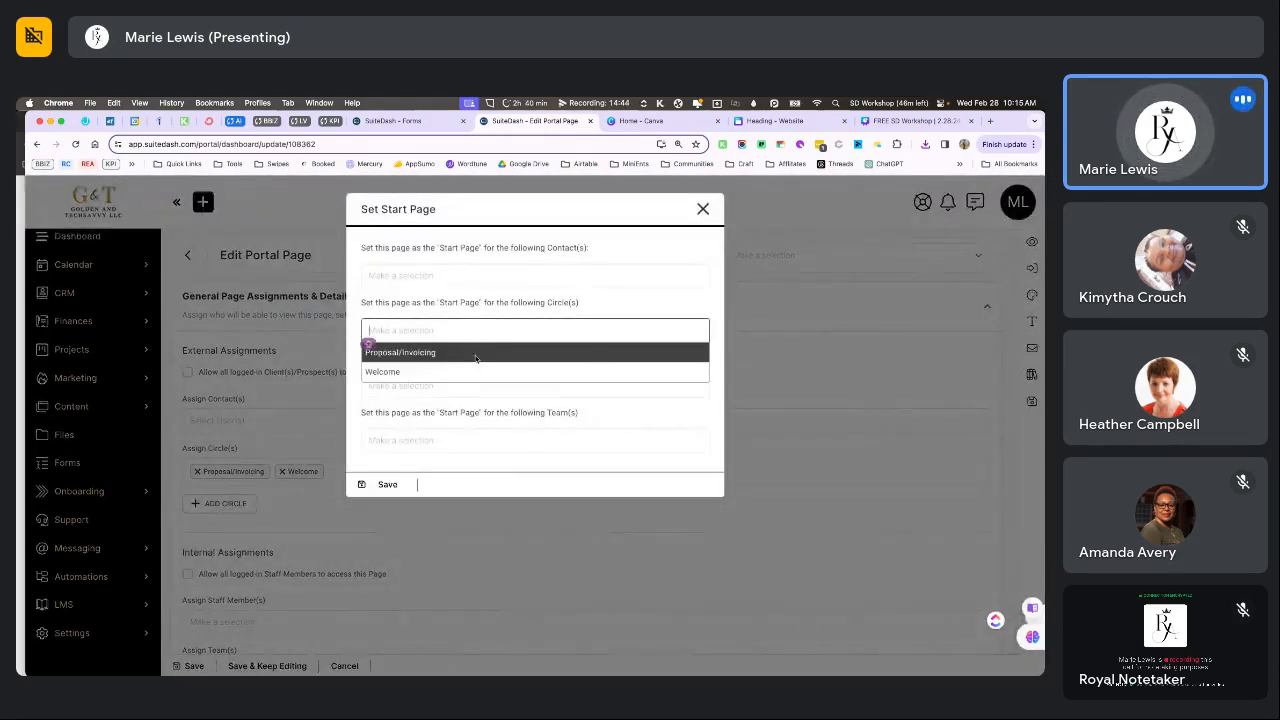
{"action": "left_click", "coordinate": [475, 346]}
{"action": "left_click", "coordinate": [475, 331]}
{"action": "left_click", "coordinate": [432, 352]}
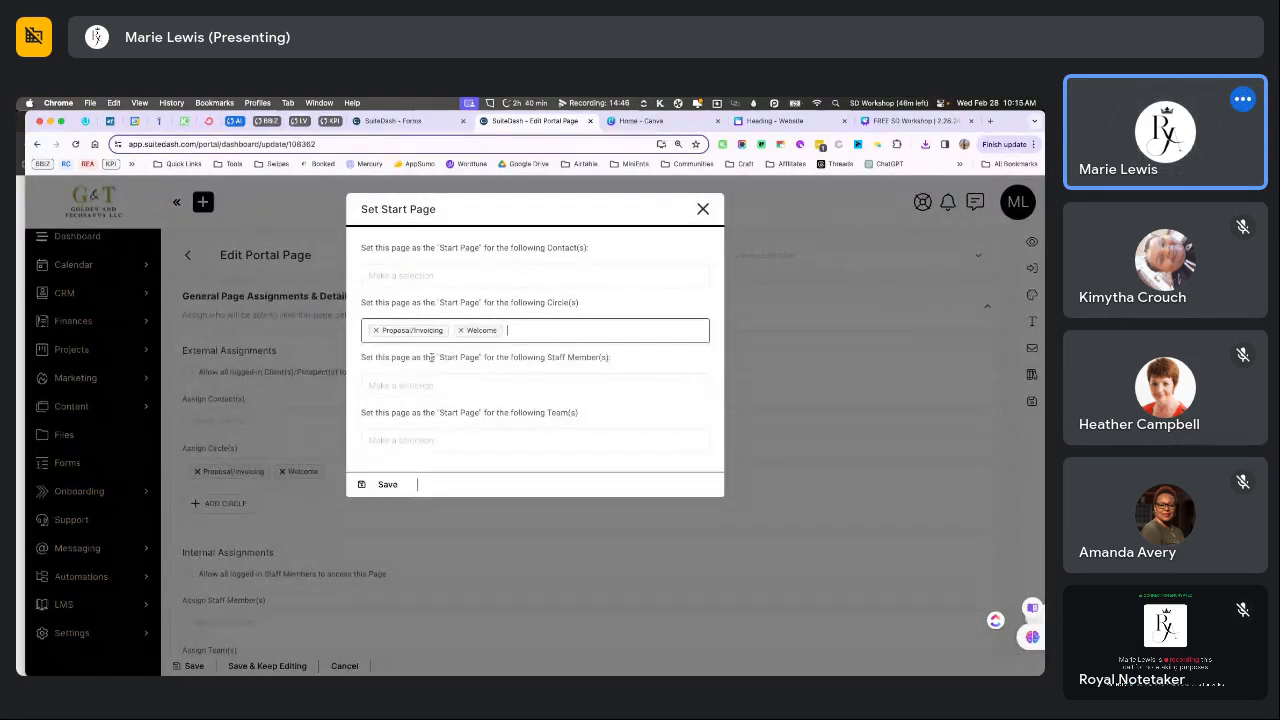
{"action": "left_click", "coordinate": [389, 492]}
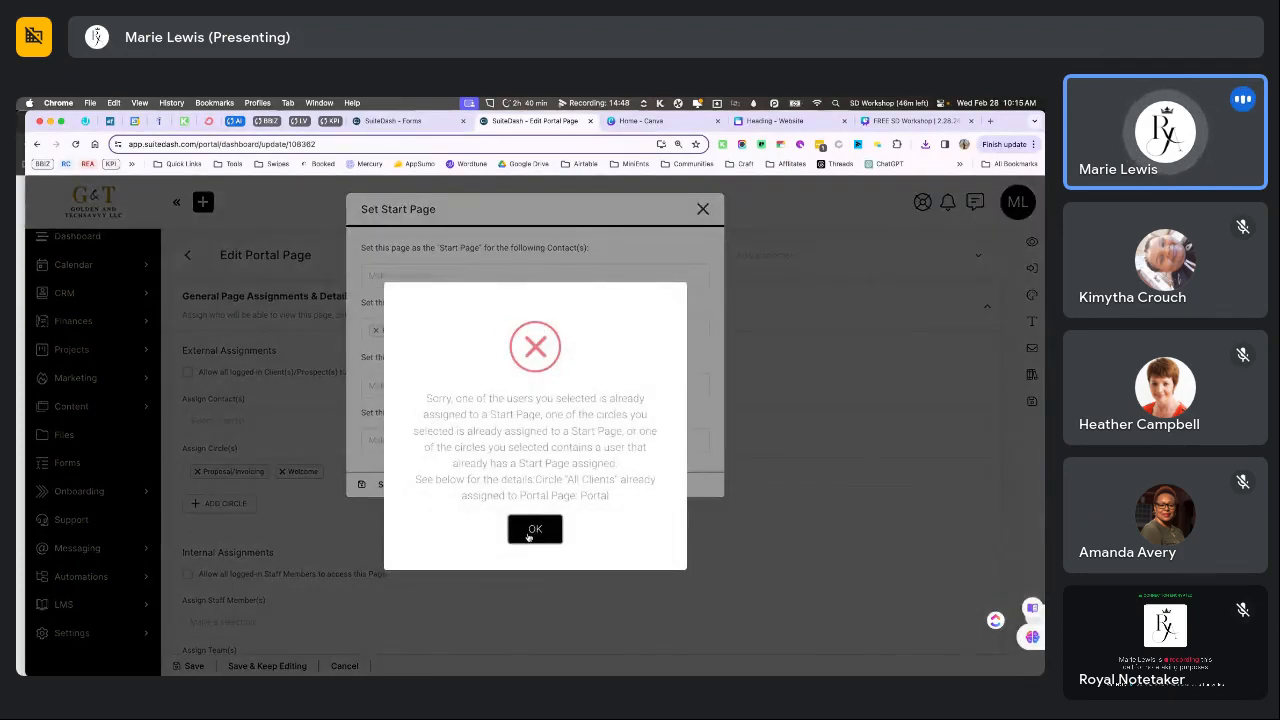
{"action": "left_click", "coordinate": [531, 532]}
{"action": "left_click", "coordinate": [703, 209]}
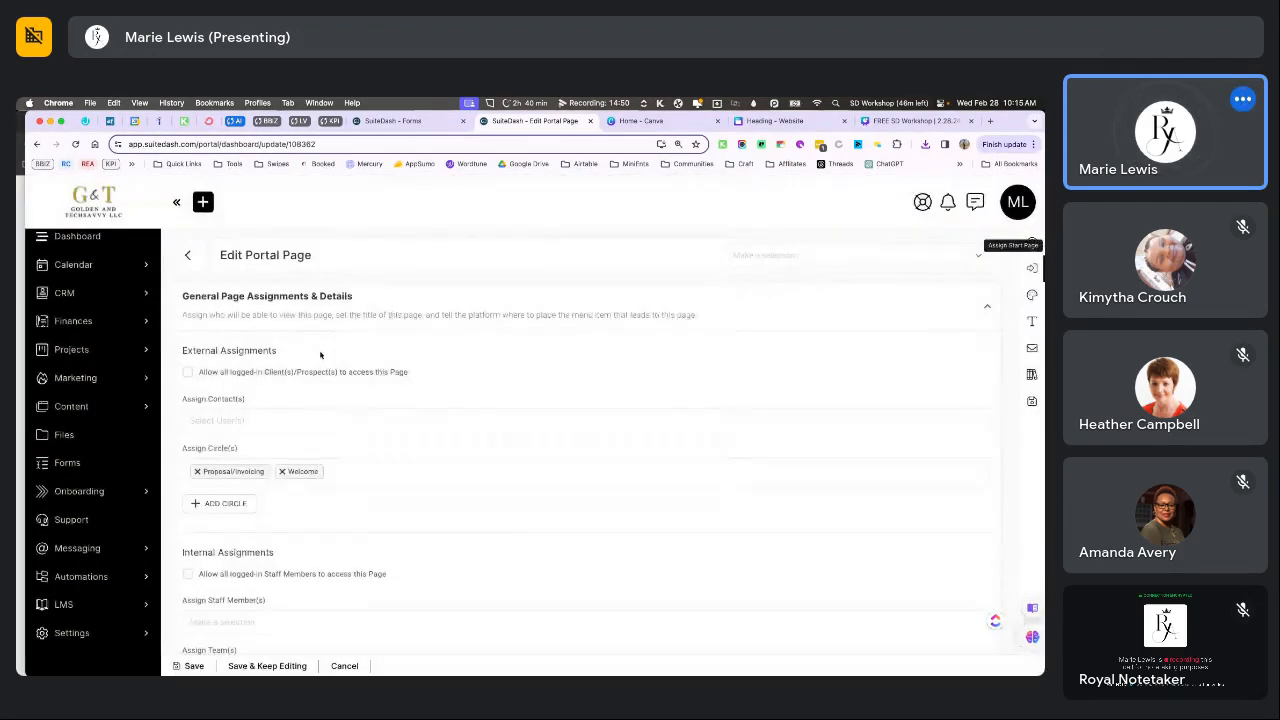
Open CRM Contacts in a new tab, view a client contact's record, then return to the page editor
{"action": "scroll", "coordinate": [71, 280], "scroll_direction": "up", "scroll_amount": 2}
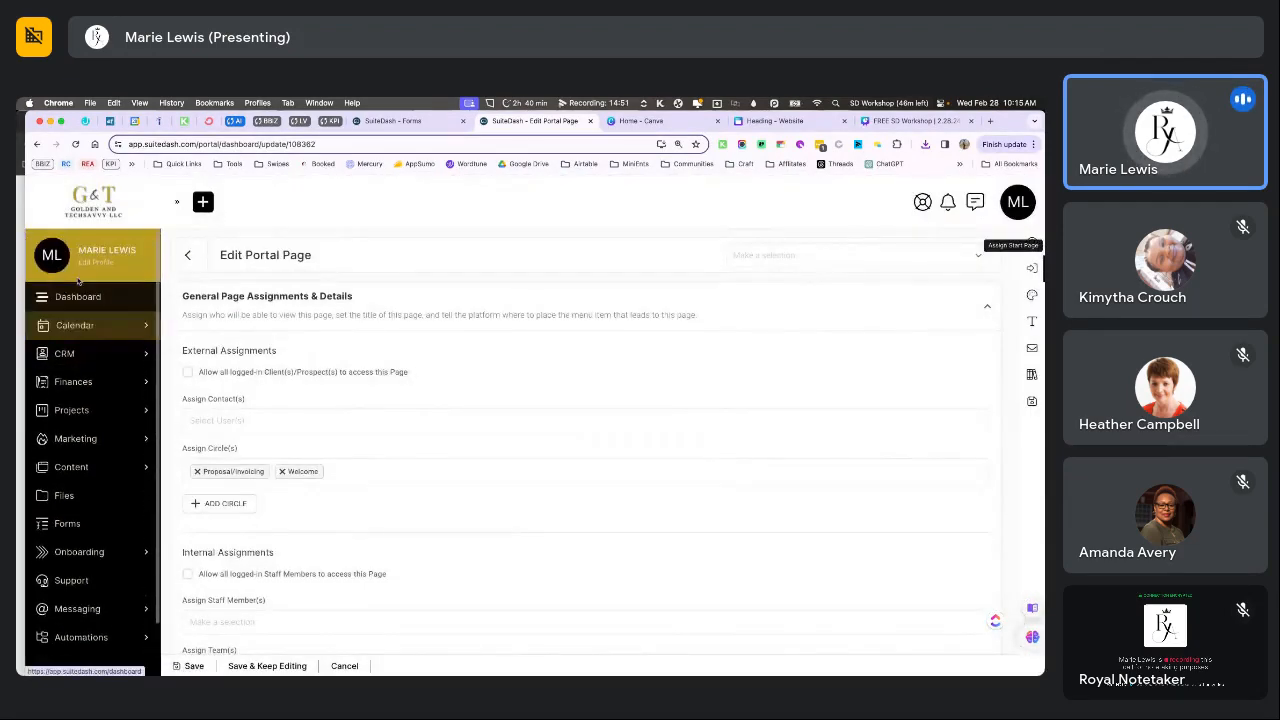
{"action": "left_click", "coordinate": [87, 356]}
{"action": "right_click", "coordinate": [68, 388]}
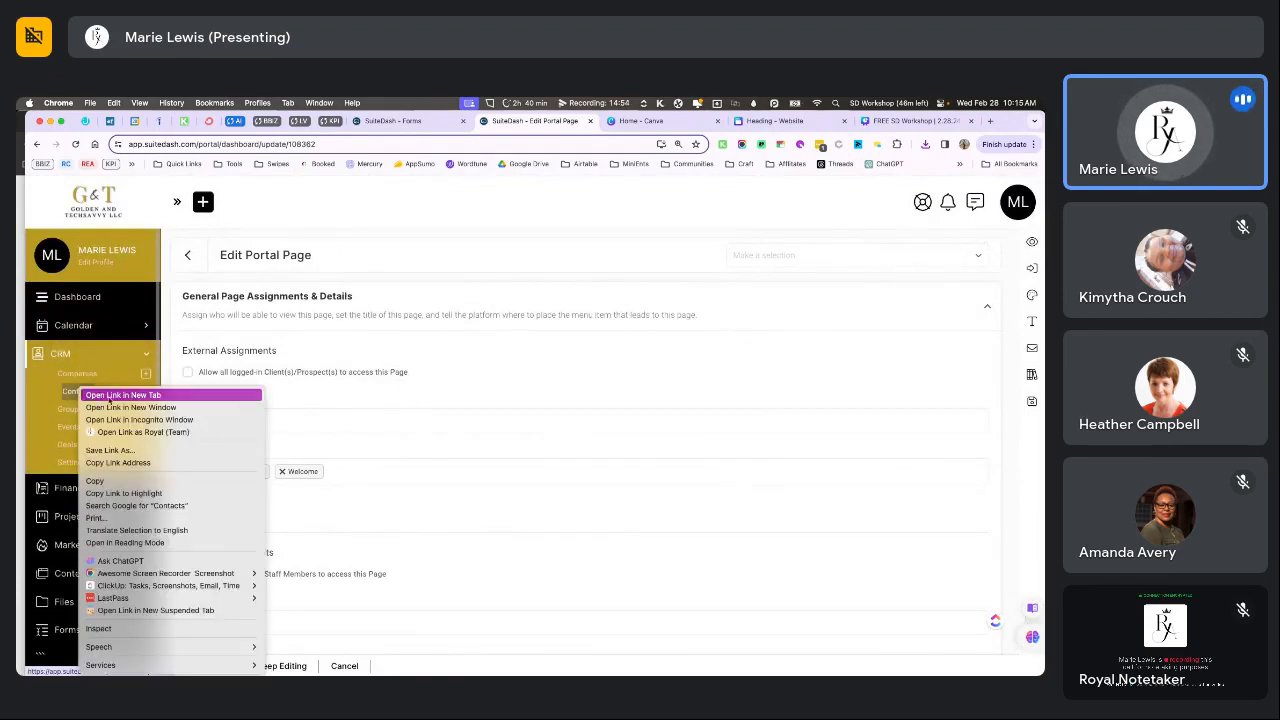
{"action": "left_click", "coordinate": [109, 400]}
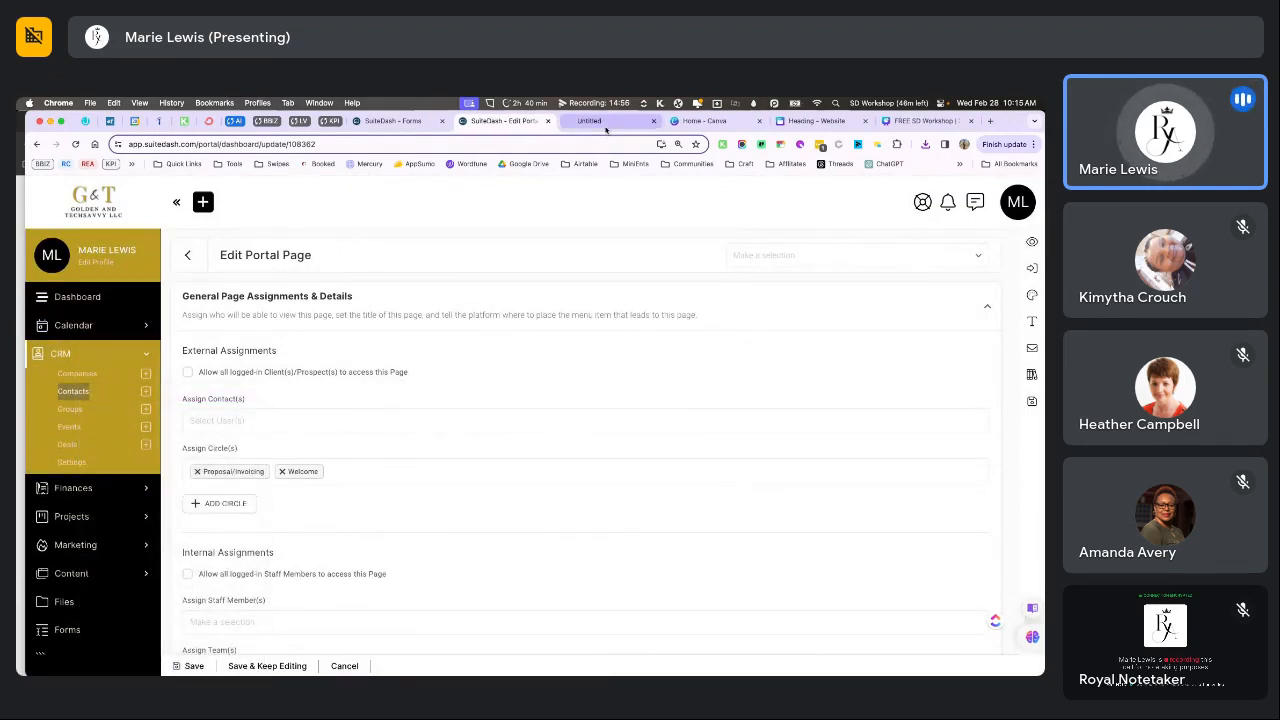
{"action": "left_click", "coordinate": [605, 128]}
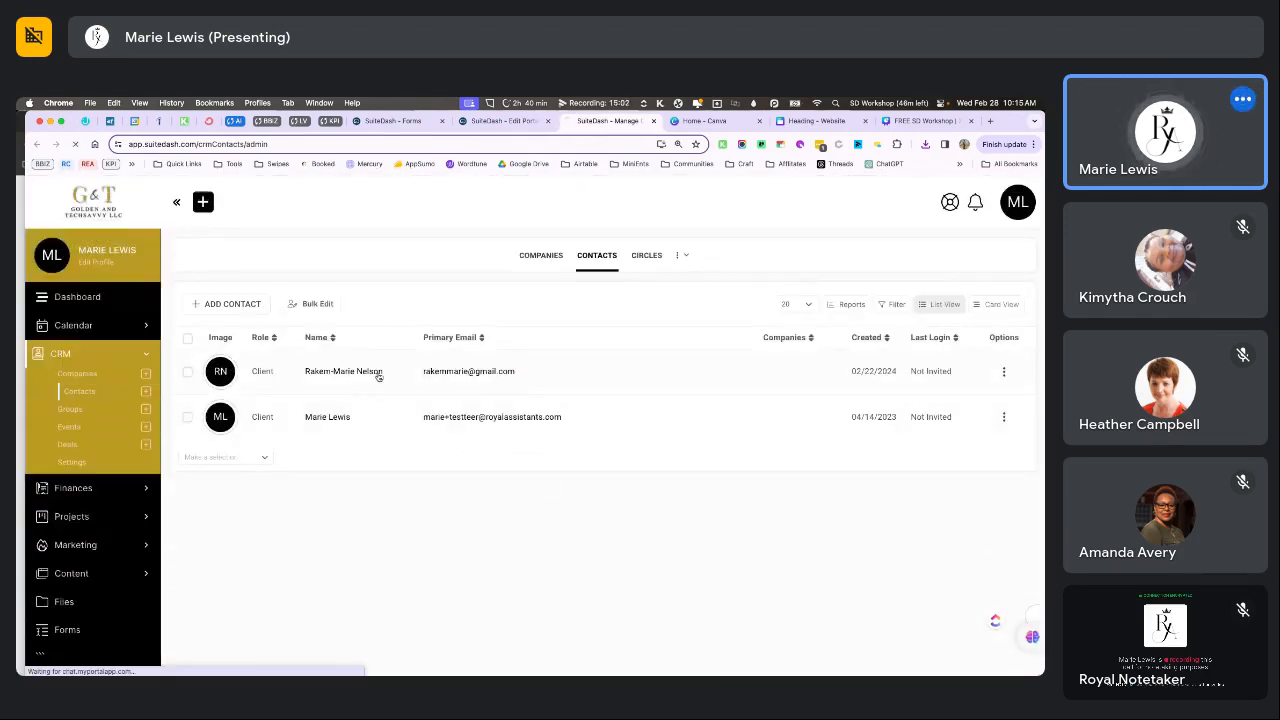
{"action": "left_click", "coordinate": [379, 372]}
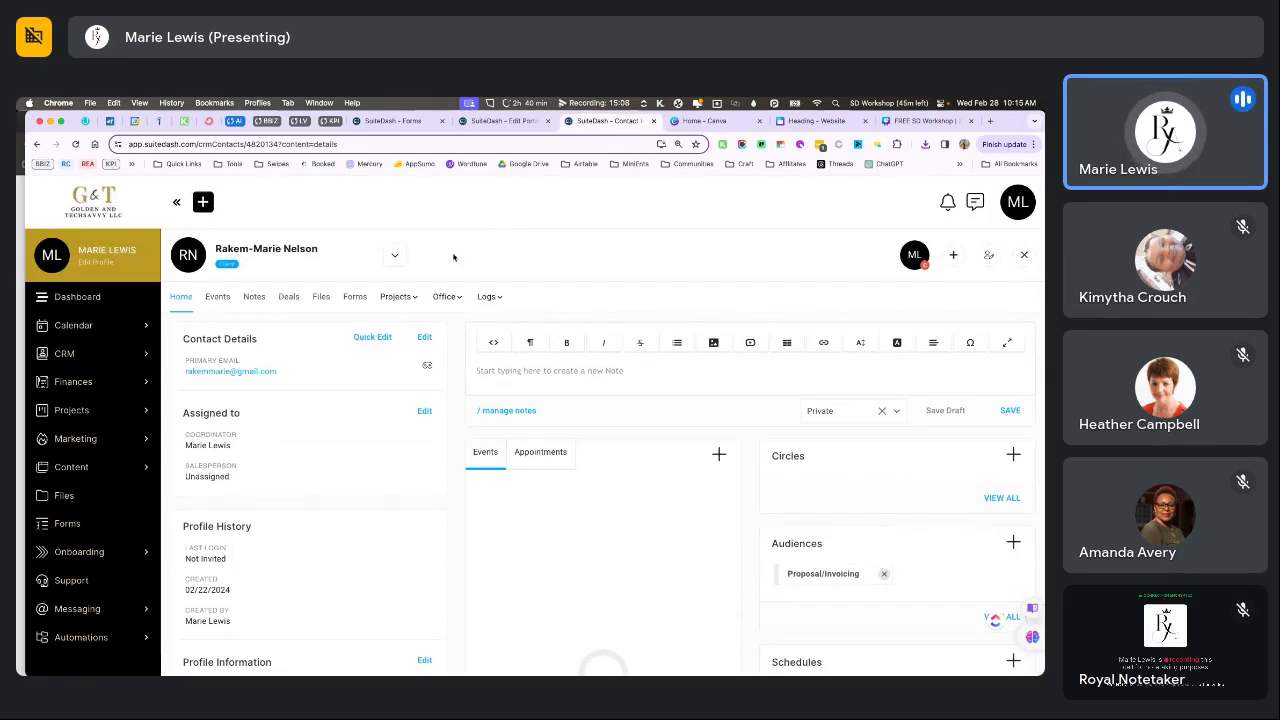
{"action": "left_click", "coordinate": [520, 121]}
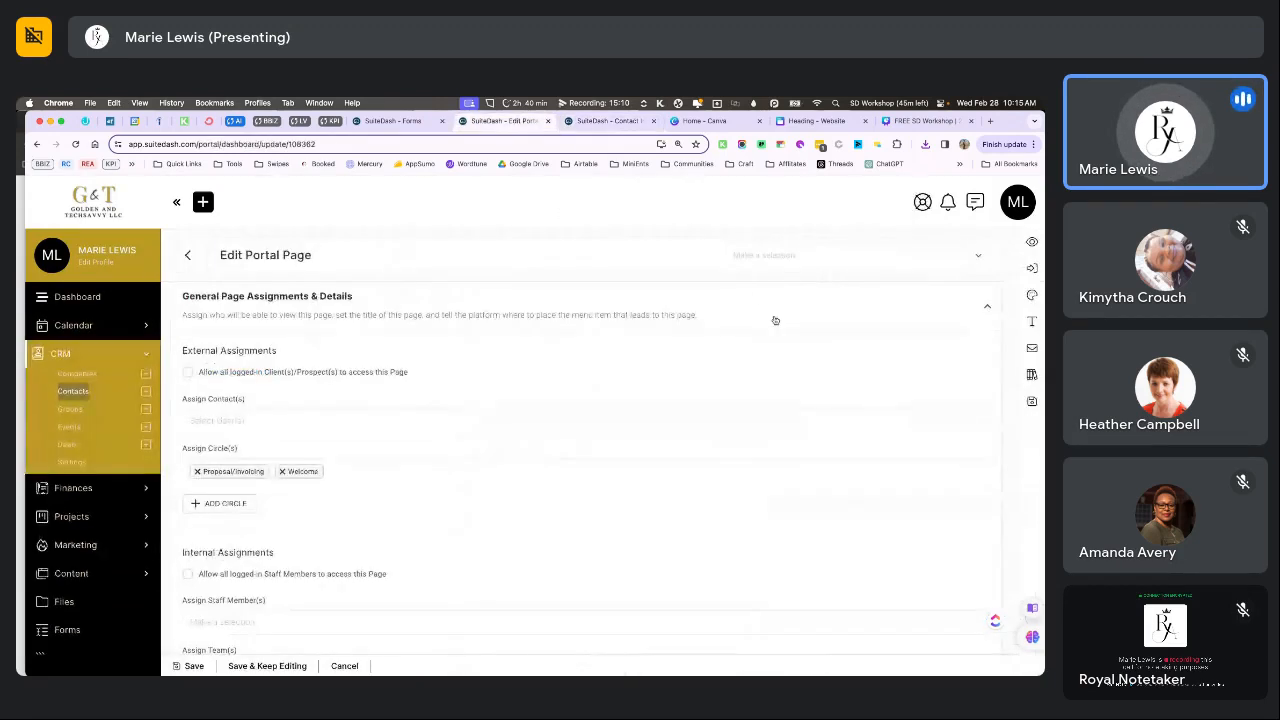
Save the page and assign it as start page for the Proposal/Invoicing and Welcome circles
{"action": "left_click", "coordinate": [1032, 401]}
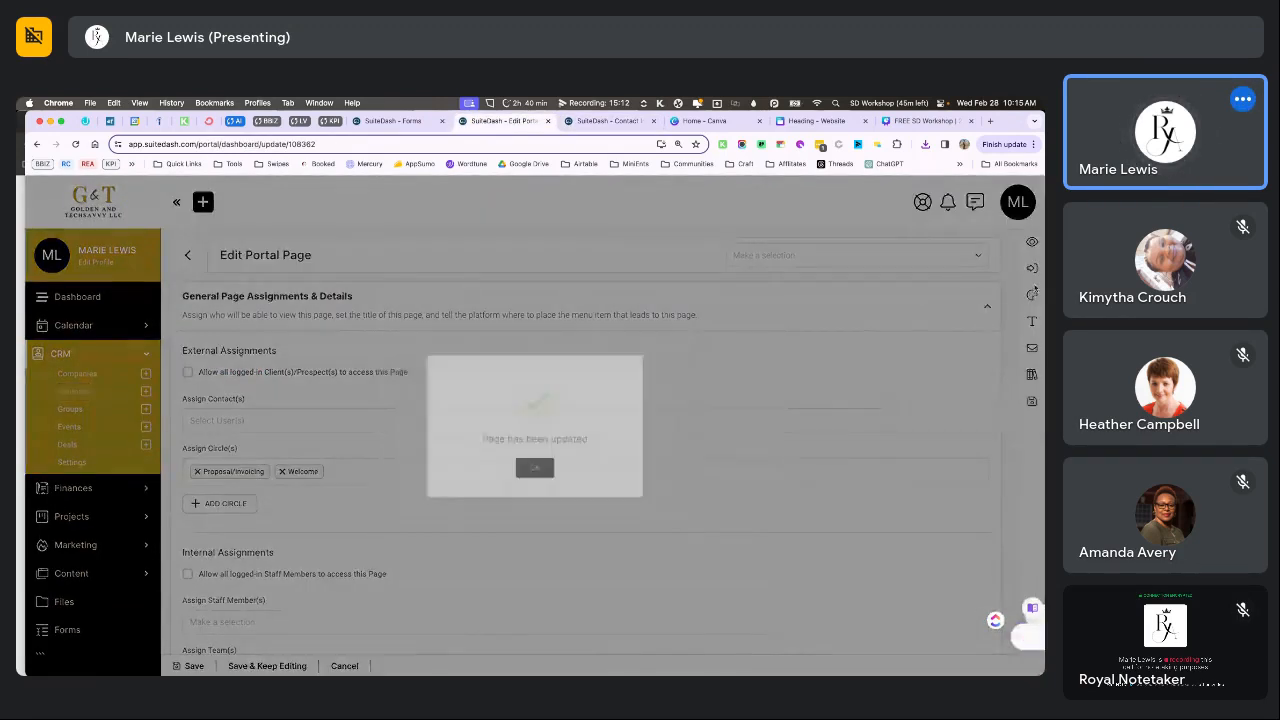
{"action": "left_click", "coordinate": [1032, 294]}
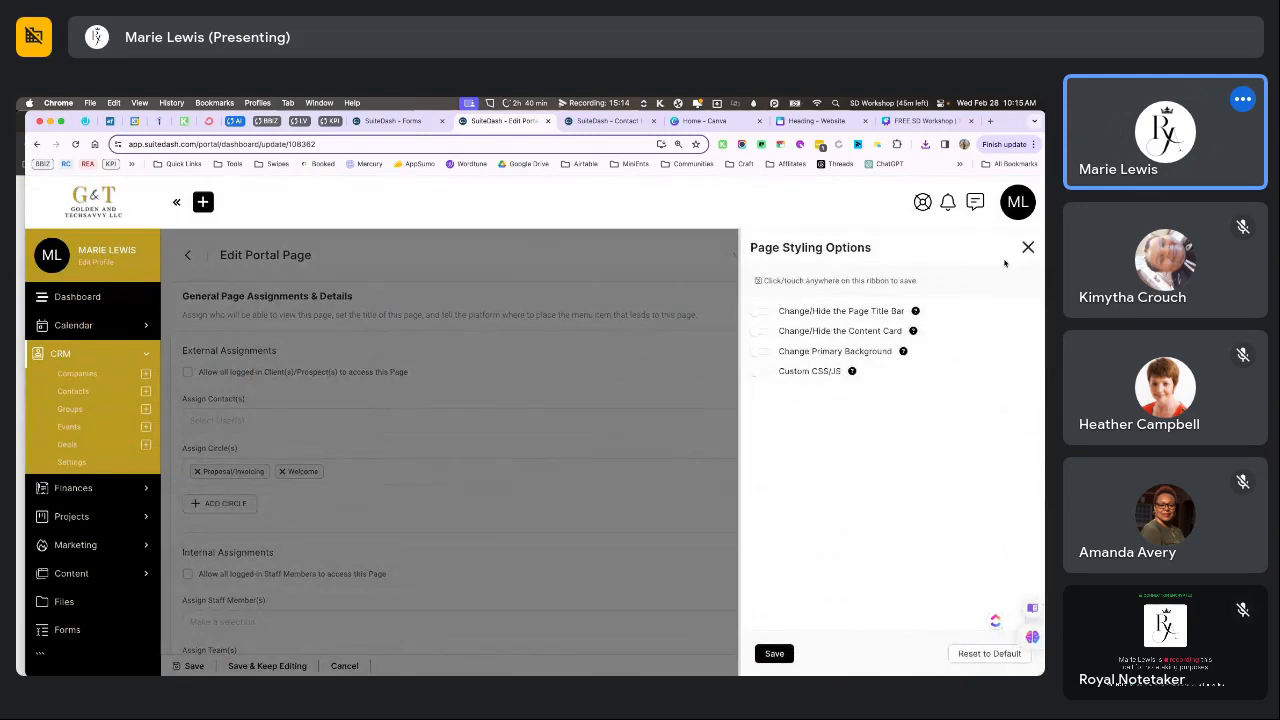
{"action": "left_click", "coordinate": [1028, 247]}
{"action": "left_click", "coordinate": [1032, 374]}
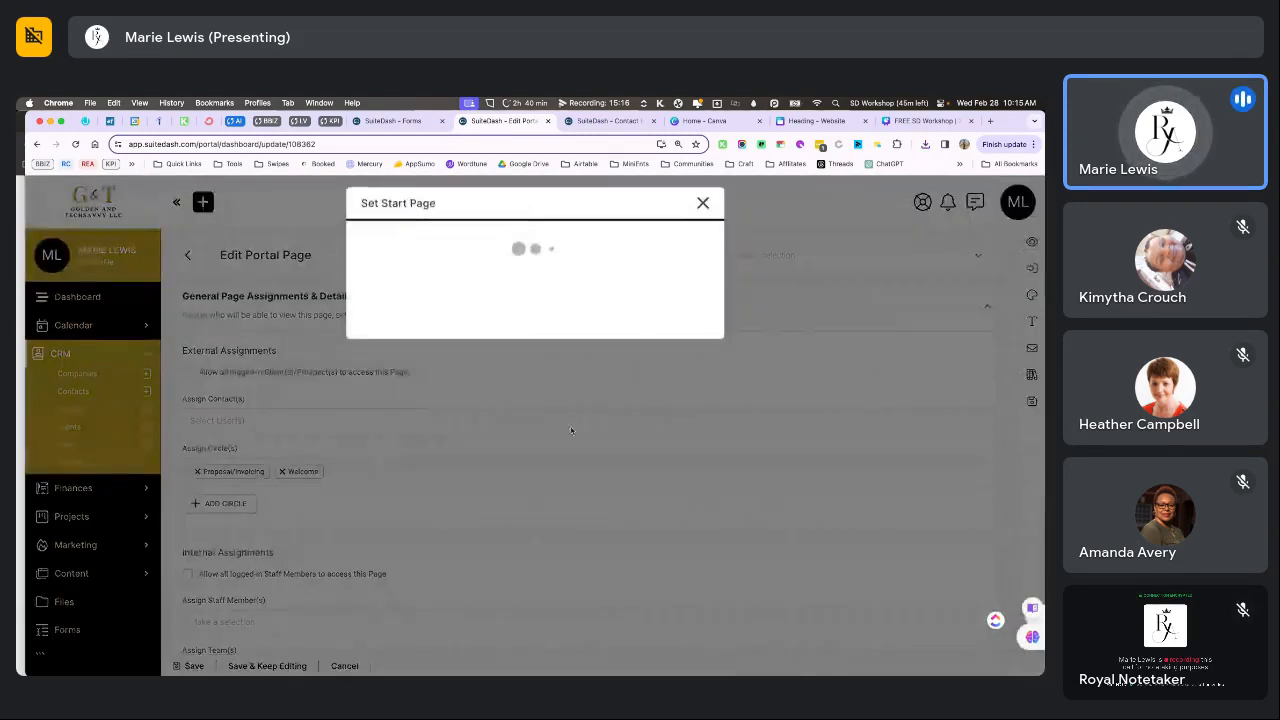
{"action": "left_click", "coordinate": [509, 334]}
{"action": "left_click", "coordinate": [463, 350]}
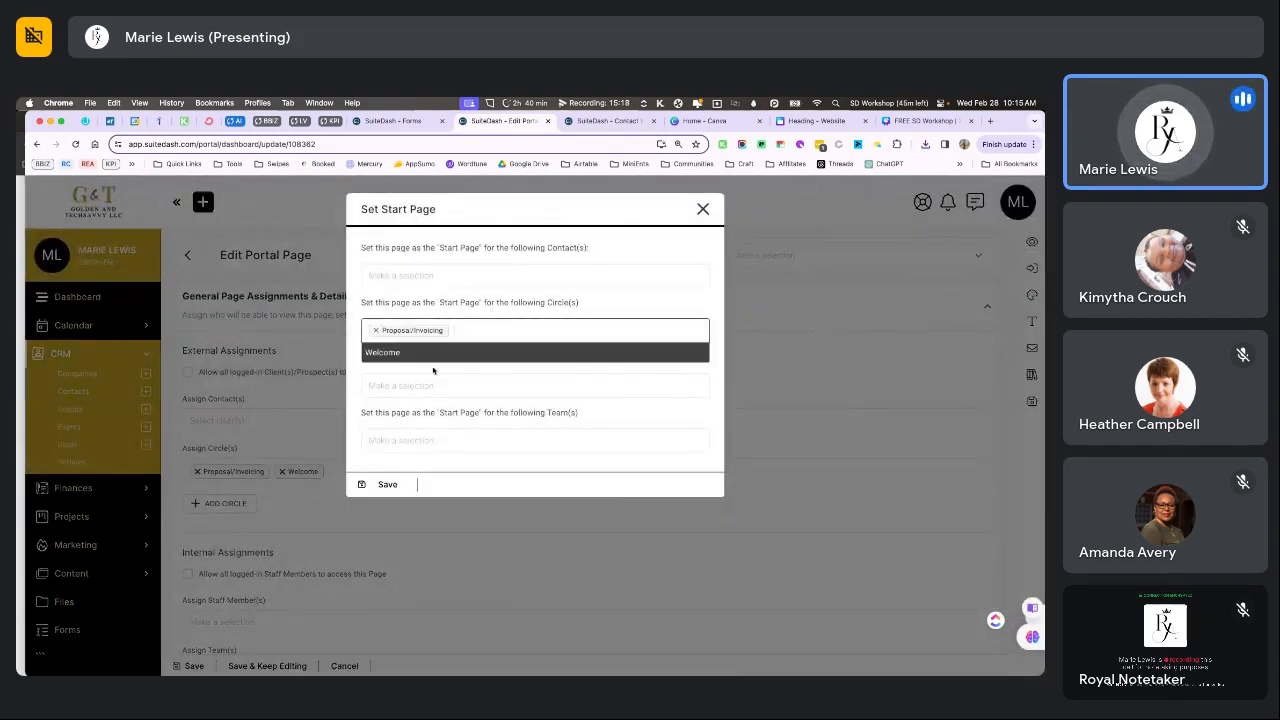
{"action": "left_click", "coordinate": [428, 353]}
{"action": "left_click", "coordinate": [390, 484]}
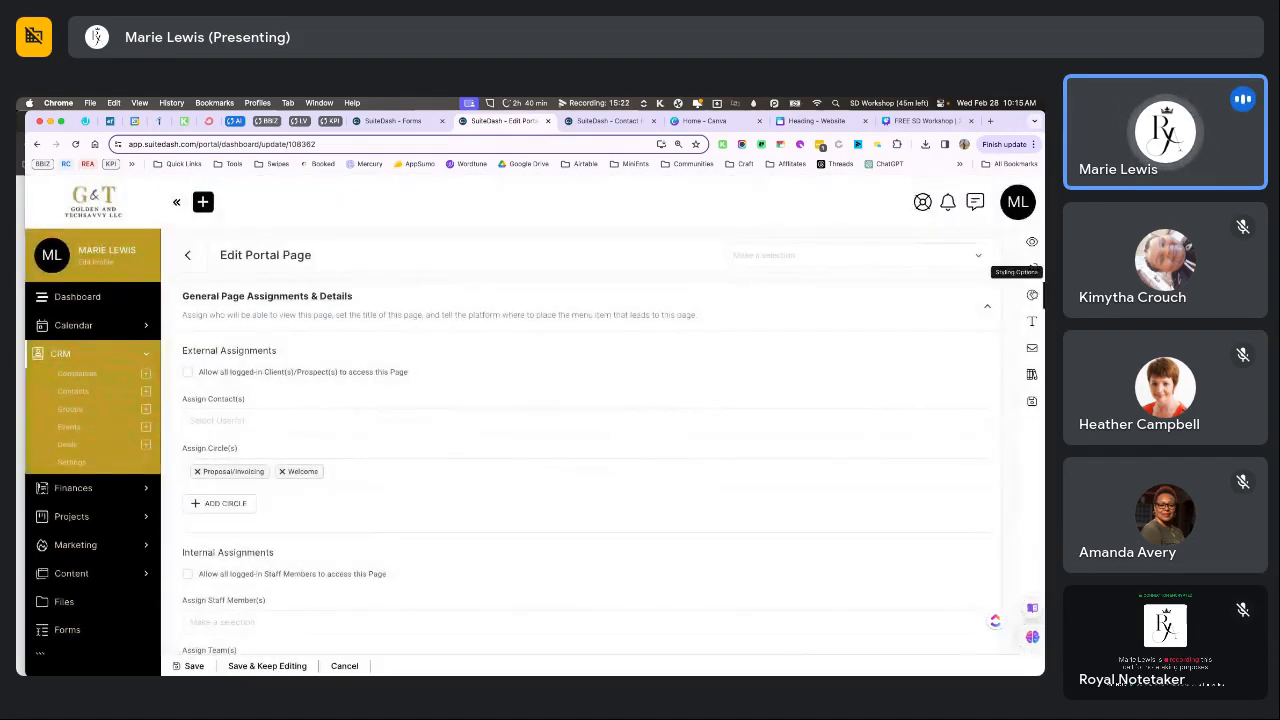
Reopen the start page settings to verify both circles are still assigned
{"action": "left_click", "coordinate": [1033, 294]}
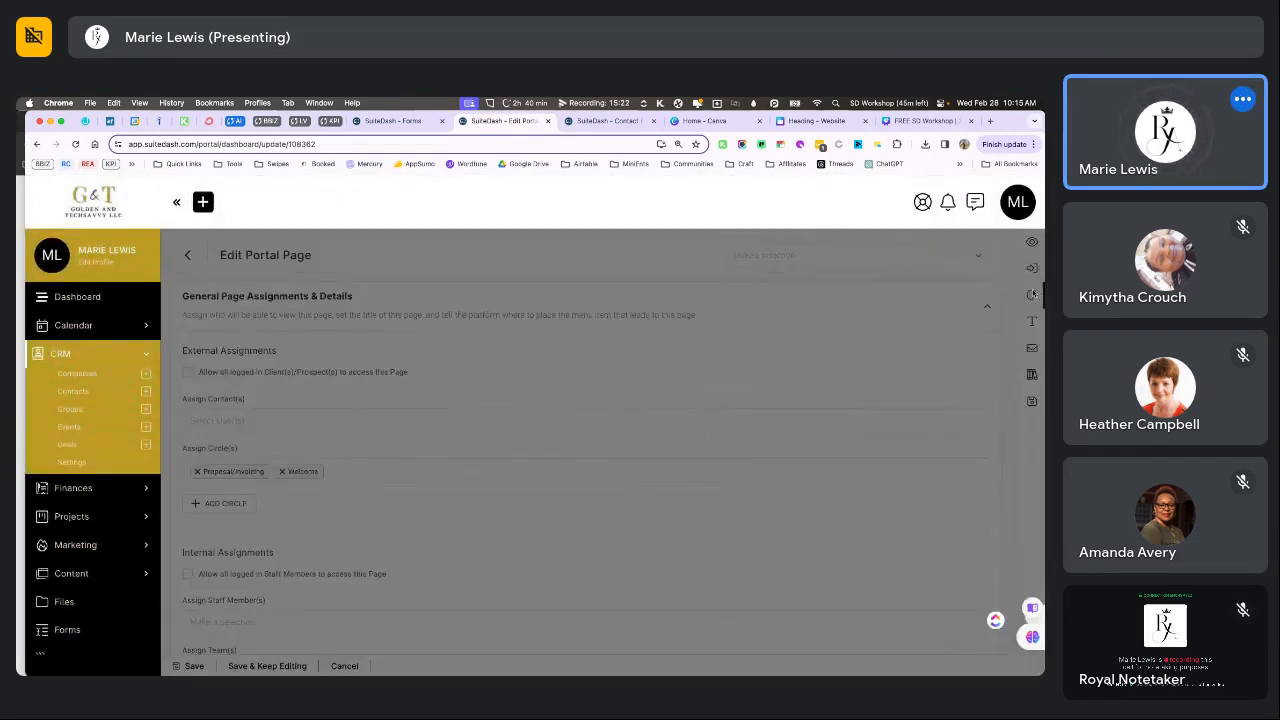
{"action": "left_click", "coordinate": [1026, 248]}
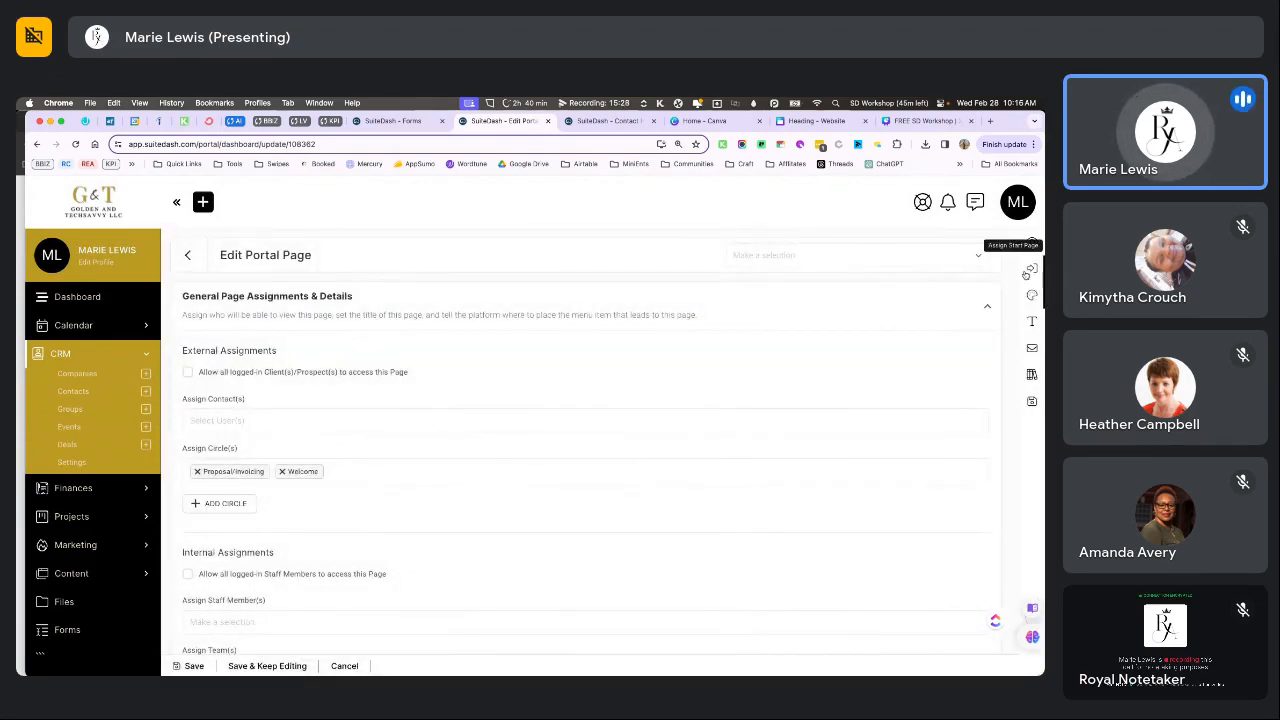
{"action": "left_click", "coordinate": [1032, 271]}
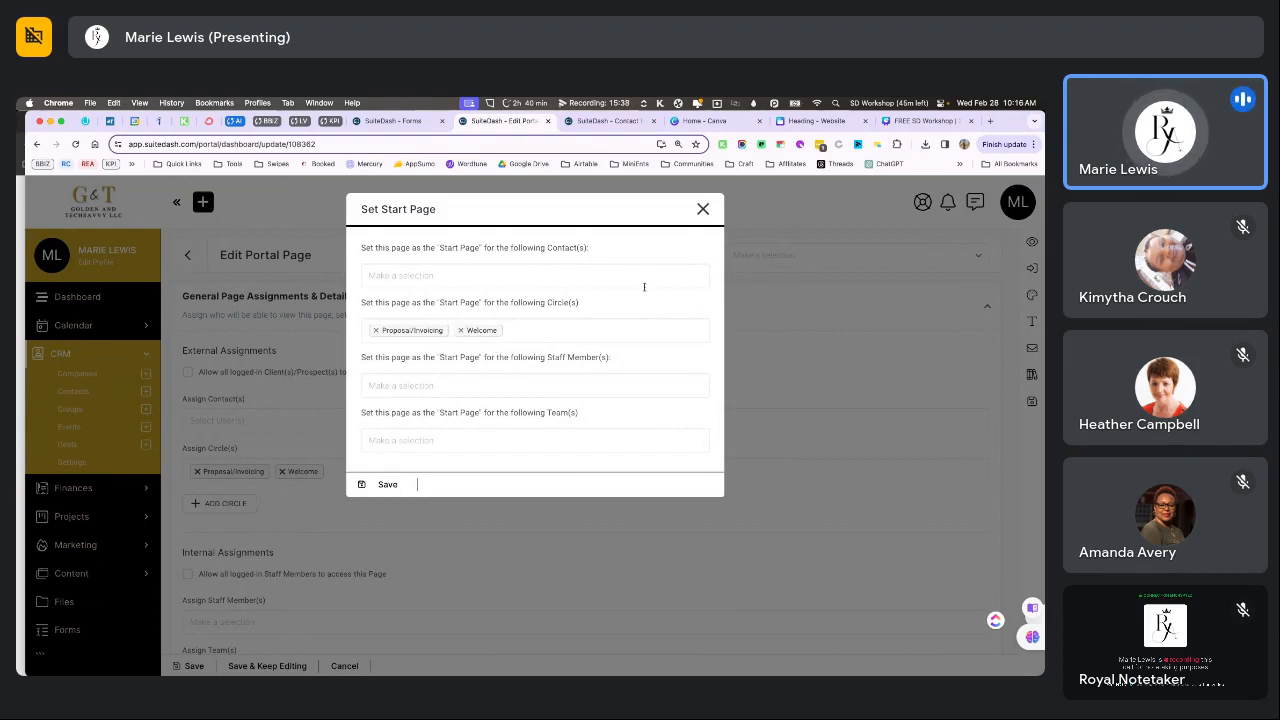
{"action": "left_click", "coordinate": [703, 209]}
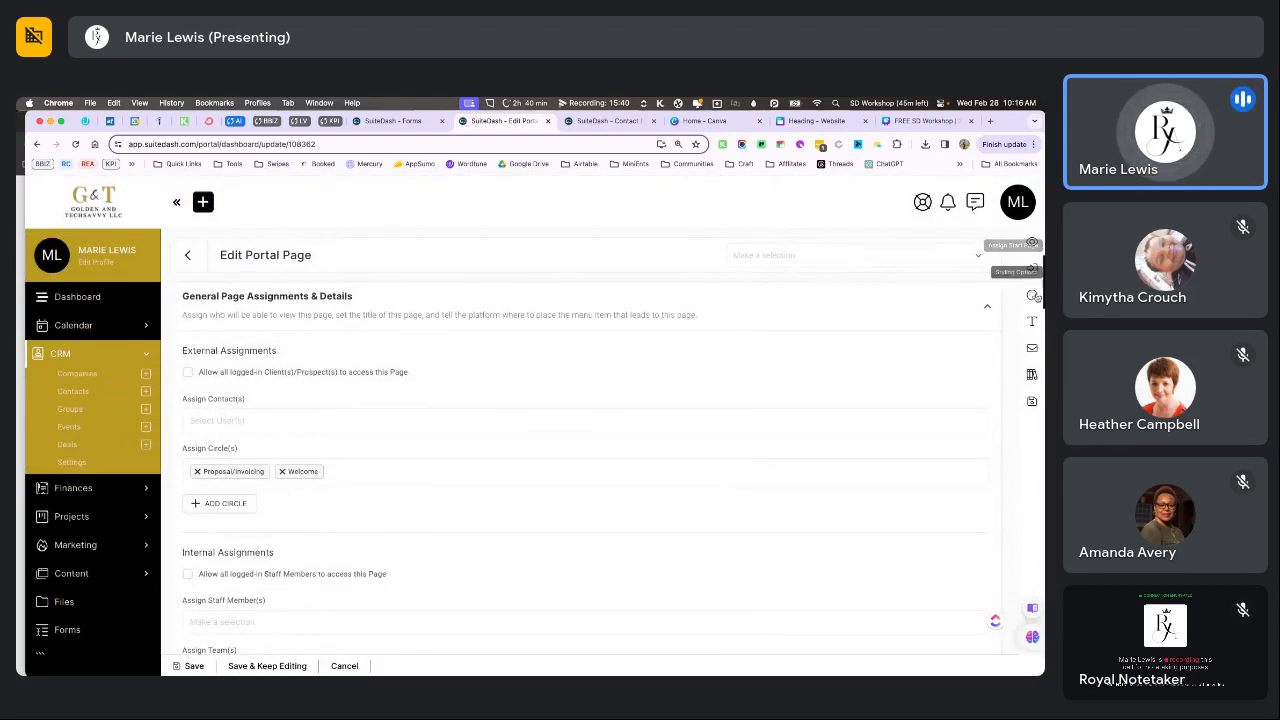
Enable title bar customization and hide the title bar and page title completely
{"action": "left_click", "coordinate": [1033, 295]}
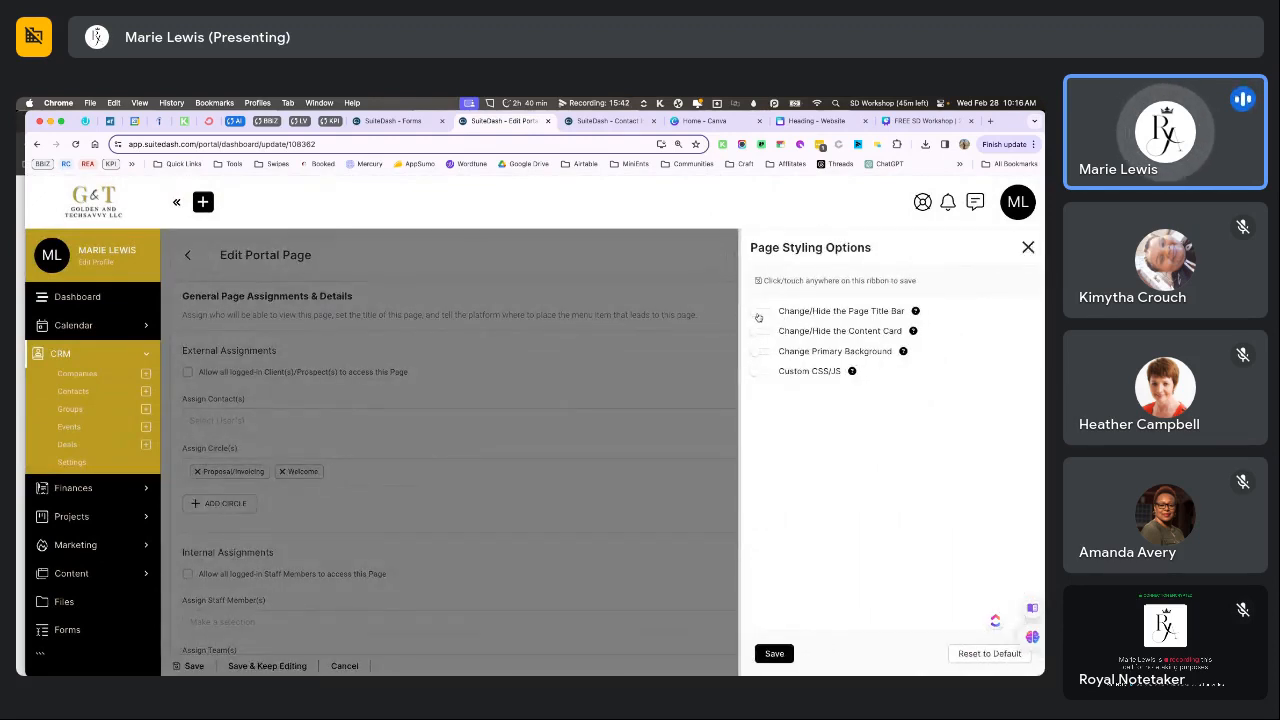
{"action": "left_click", "coordinate": [757, 314]}
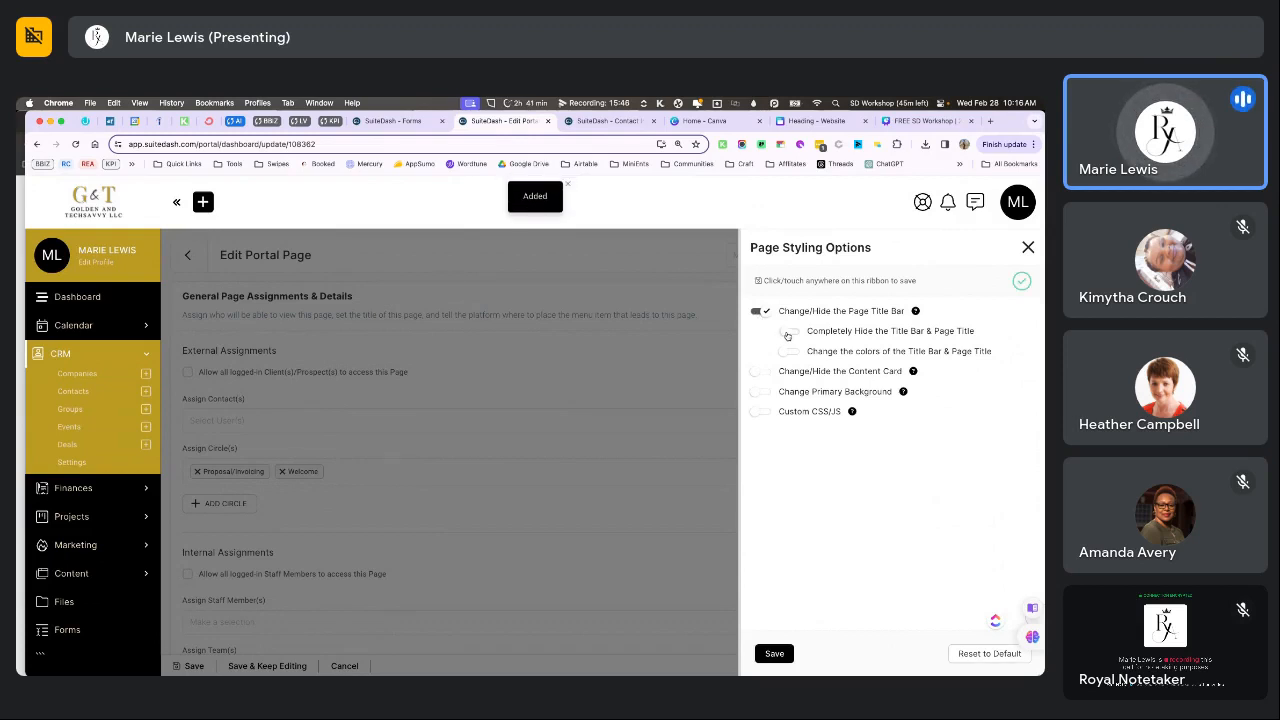
{"action": "left_click", "coordinate": [787, 333]}
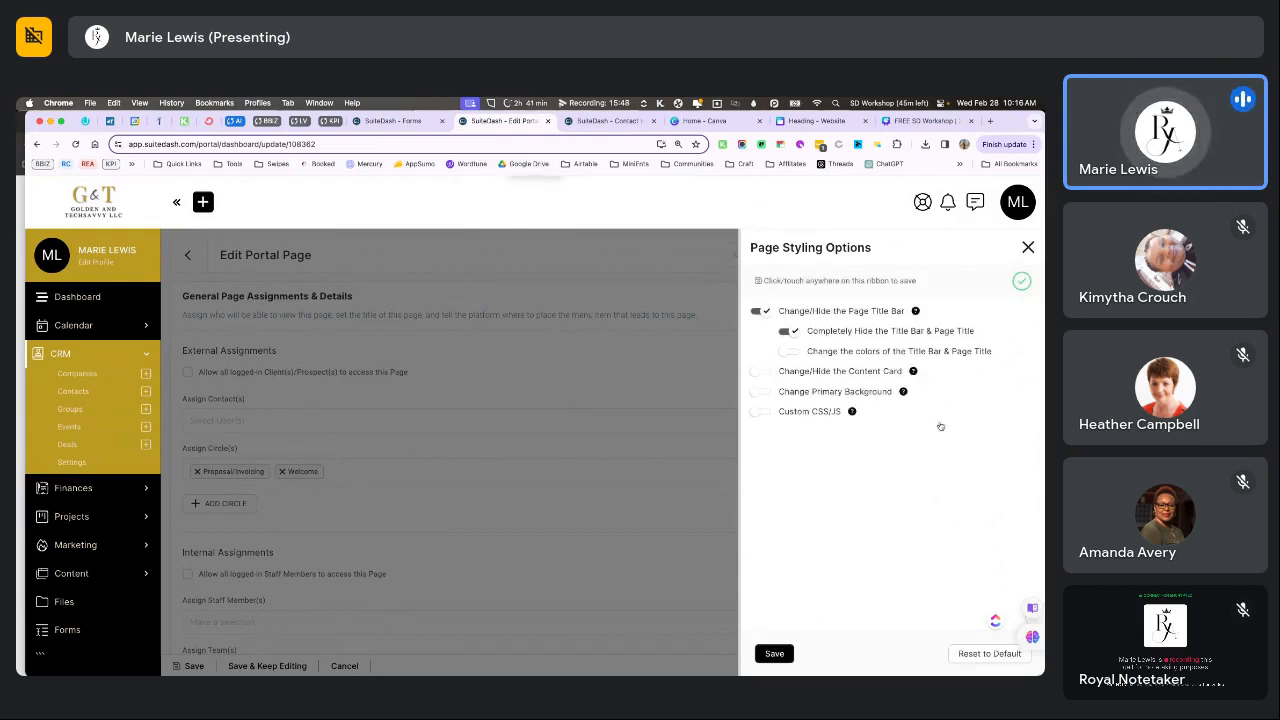
{"action": "left_click", "coordinate": [1028, 248]}
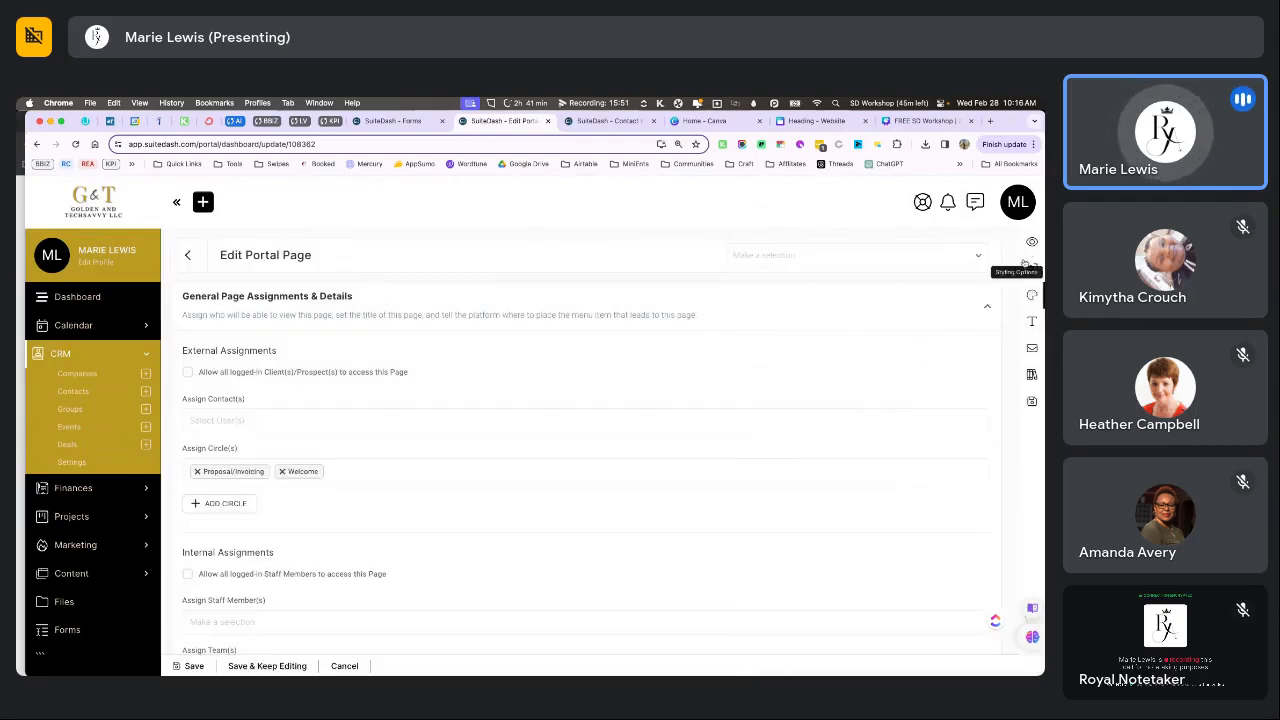
Review the font options and notification settings, leaving both notification emails off
{"action": "left_click", "coordinate": [1033, 325]}
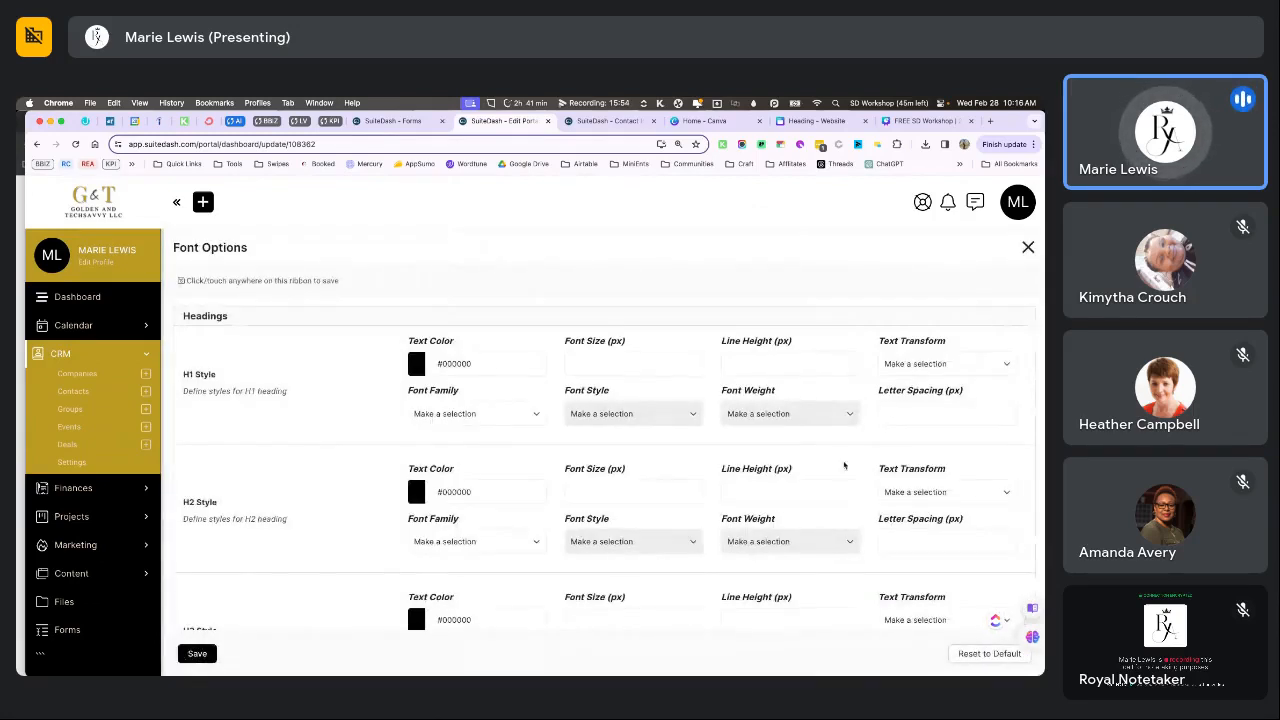
{"action": "left_click", "coordinate": [1028, 248]}
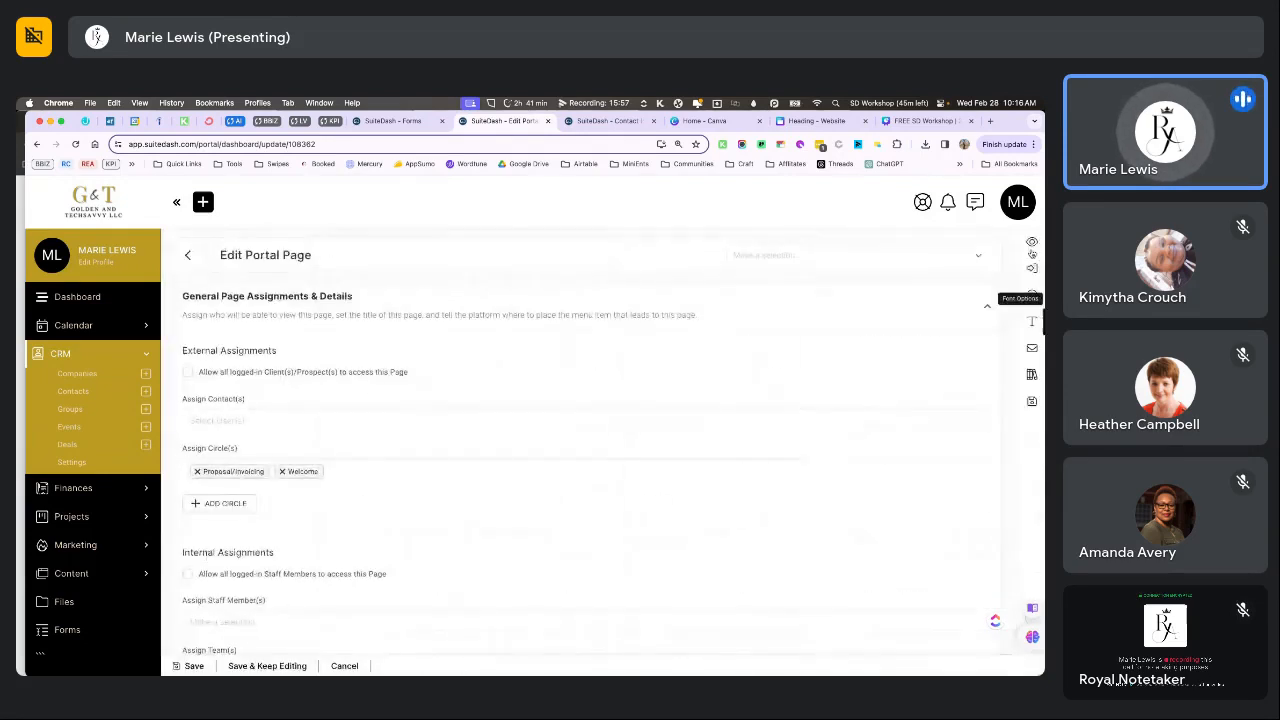
{"action": "left_click", "coordinate": [1032, 350]}
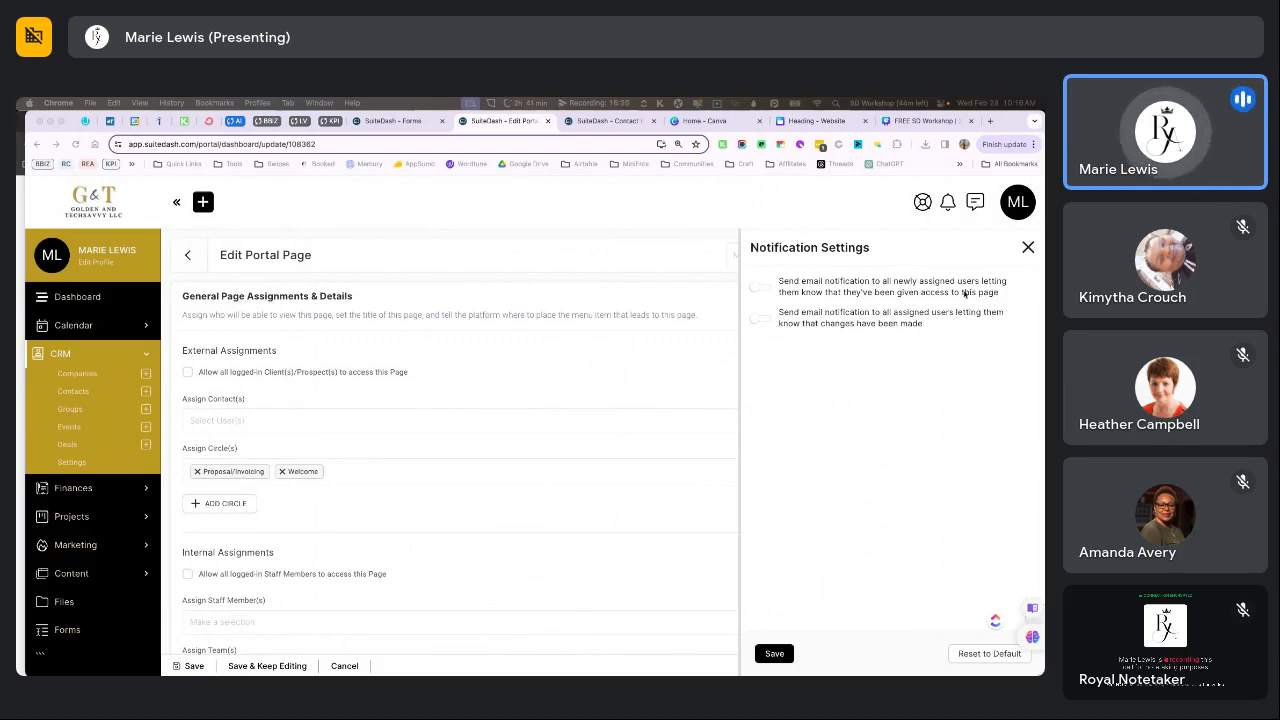
{"action": "left_click", "coordinate": [1029, 248]}
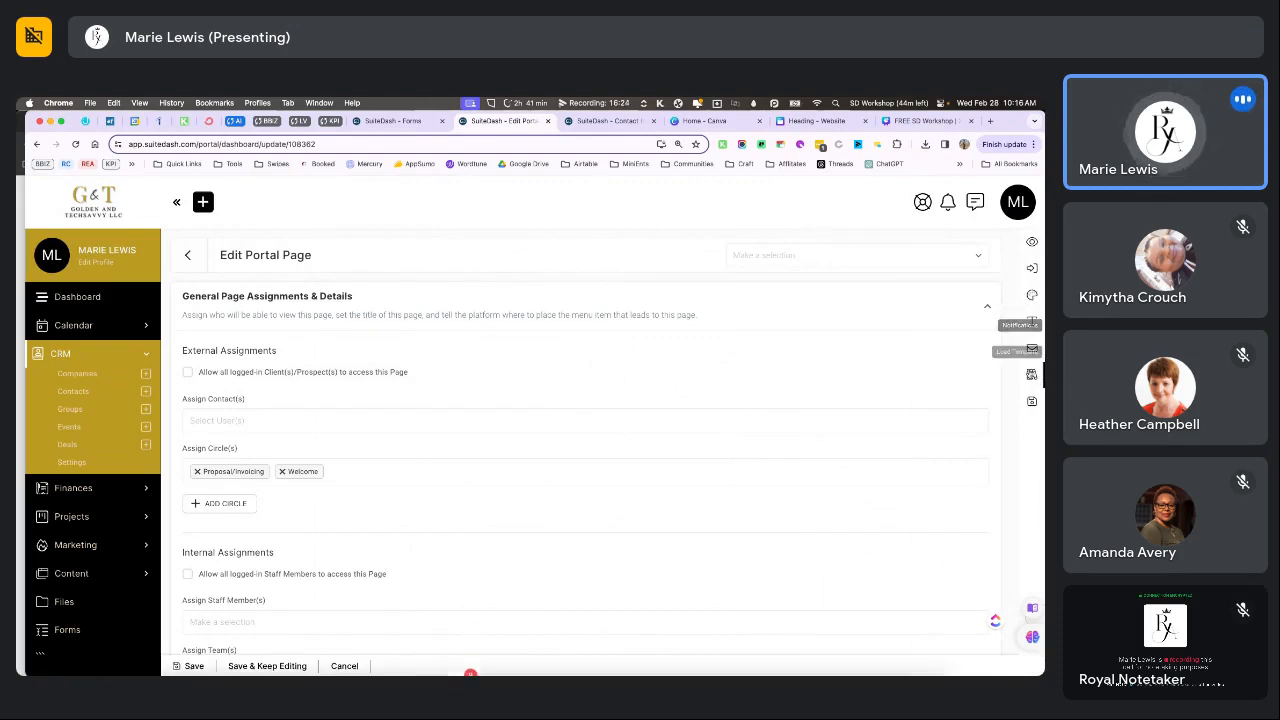
Save the portal page and scroll down to Edit Page Content
{"action": "left_click", "coordinate": [1031, 401]}
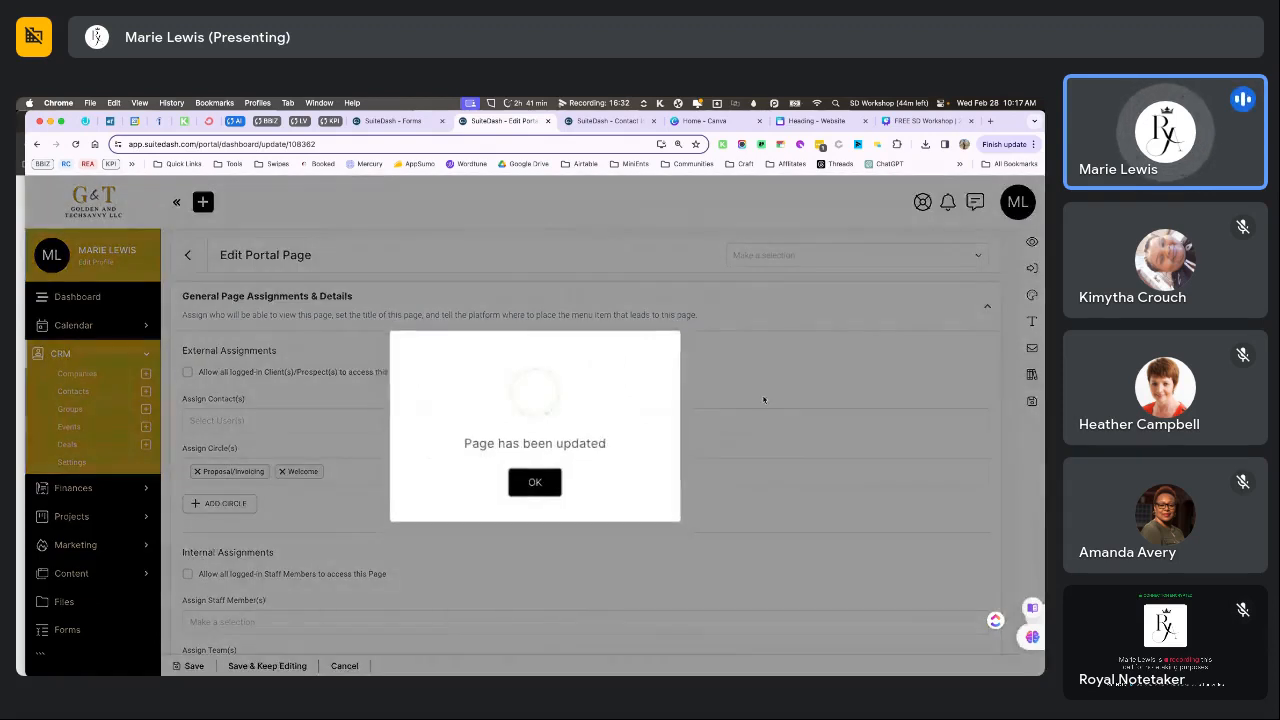
{"action": "left_click", "coordinate": [527, 481]}
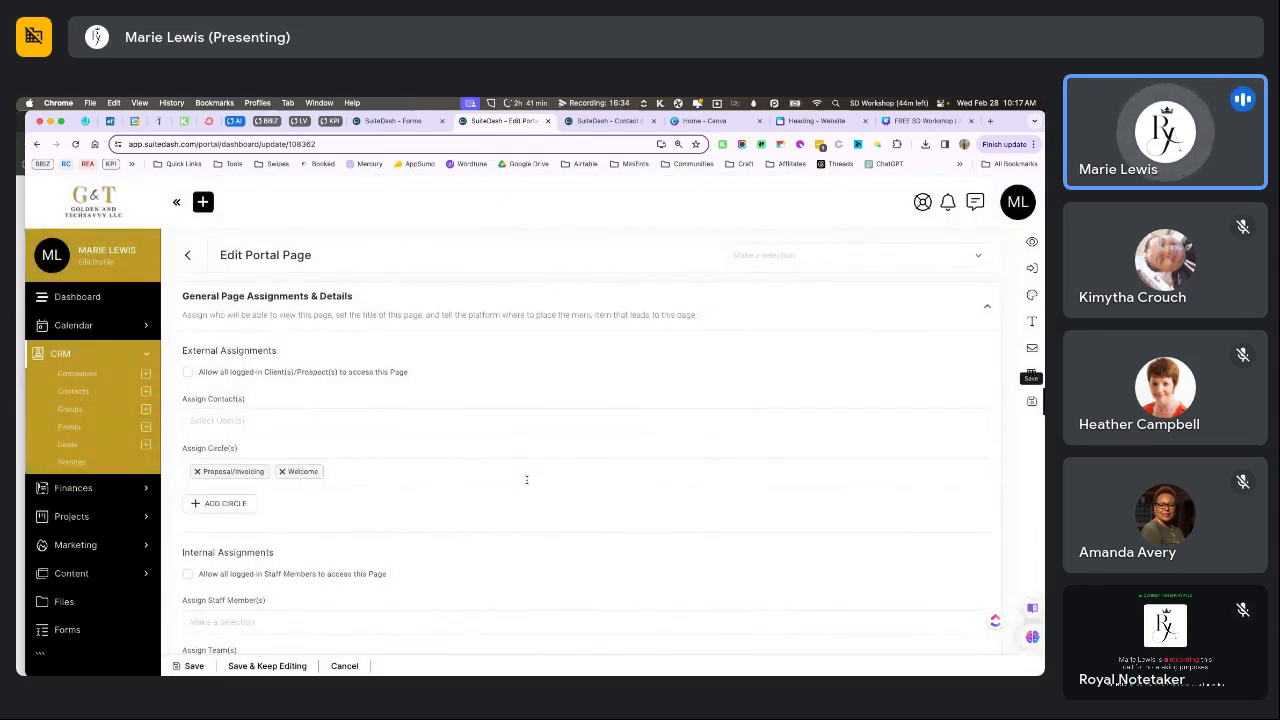
{"action": "scroll", "coordinate": [526, 480], "scroll_direction": "down", "scroll_amount": 15}
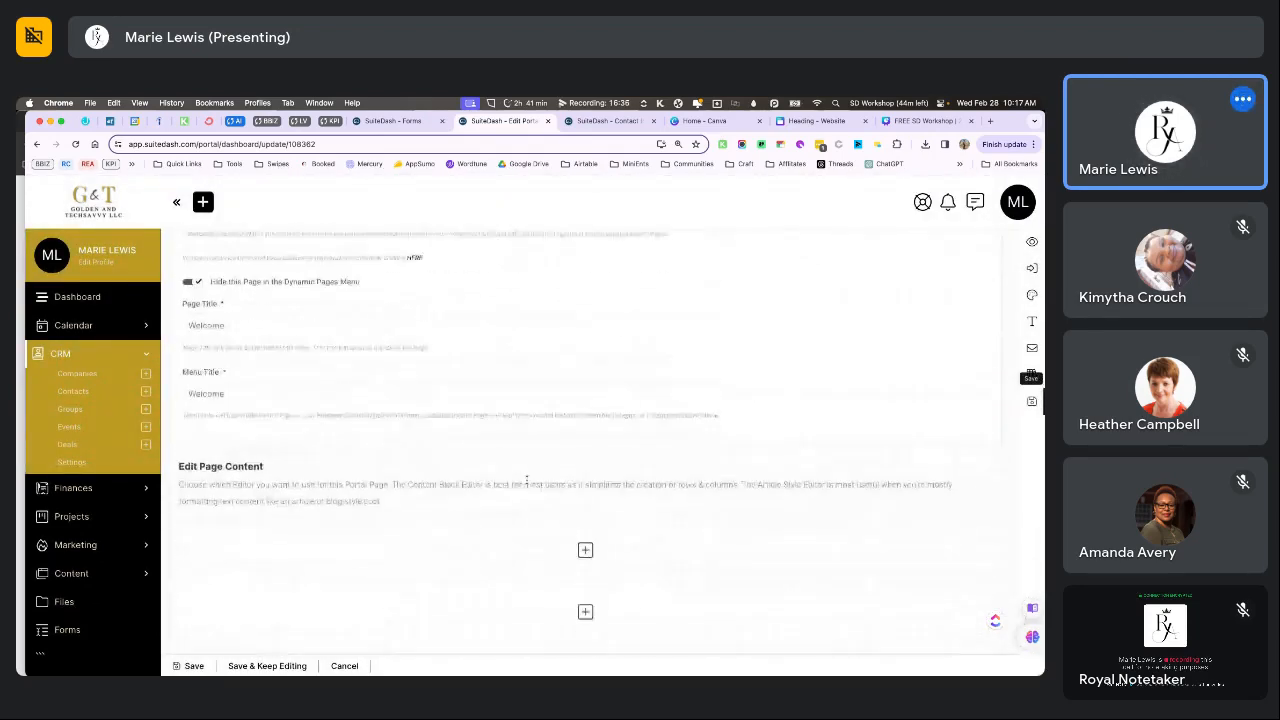
{"action": "scroll", "coordinate": [527, 483], "scroll_direction": "down", "scroll_amount": 2}
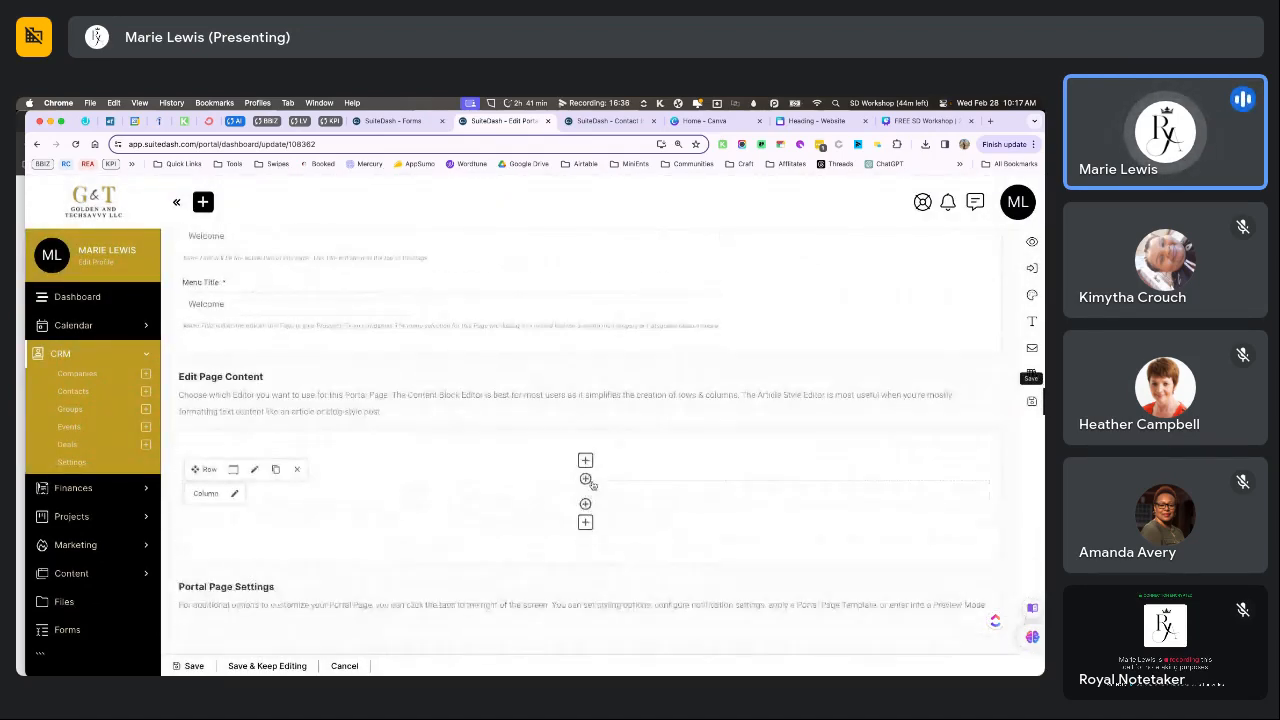
Add a Single Image block with 1.png from the Heading folder, then start a new row below it
{"action": "left_click", "coordinate": [588, 482]}
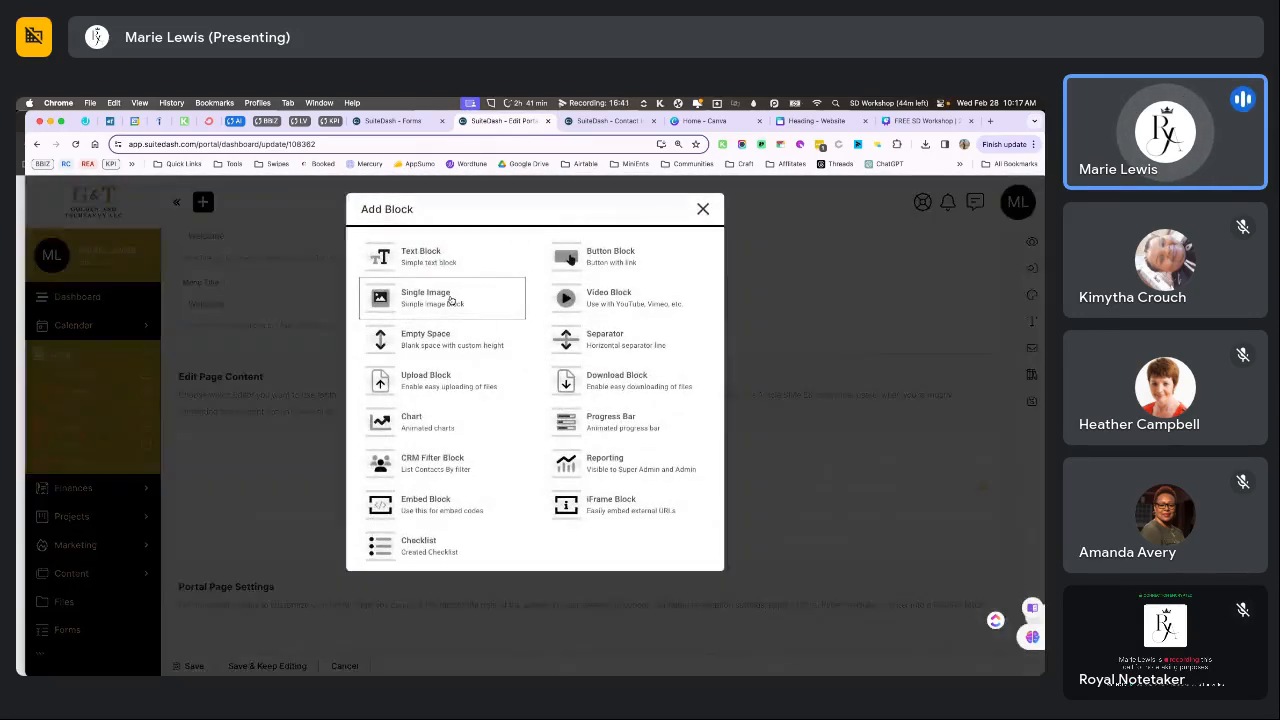
{"action": "left_click", "coordinate": [450, 300]}
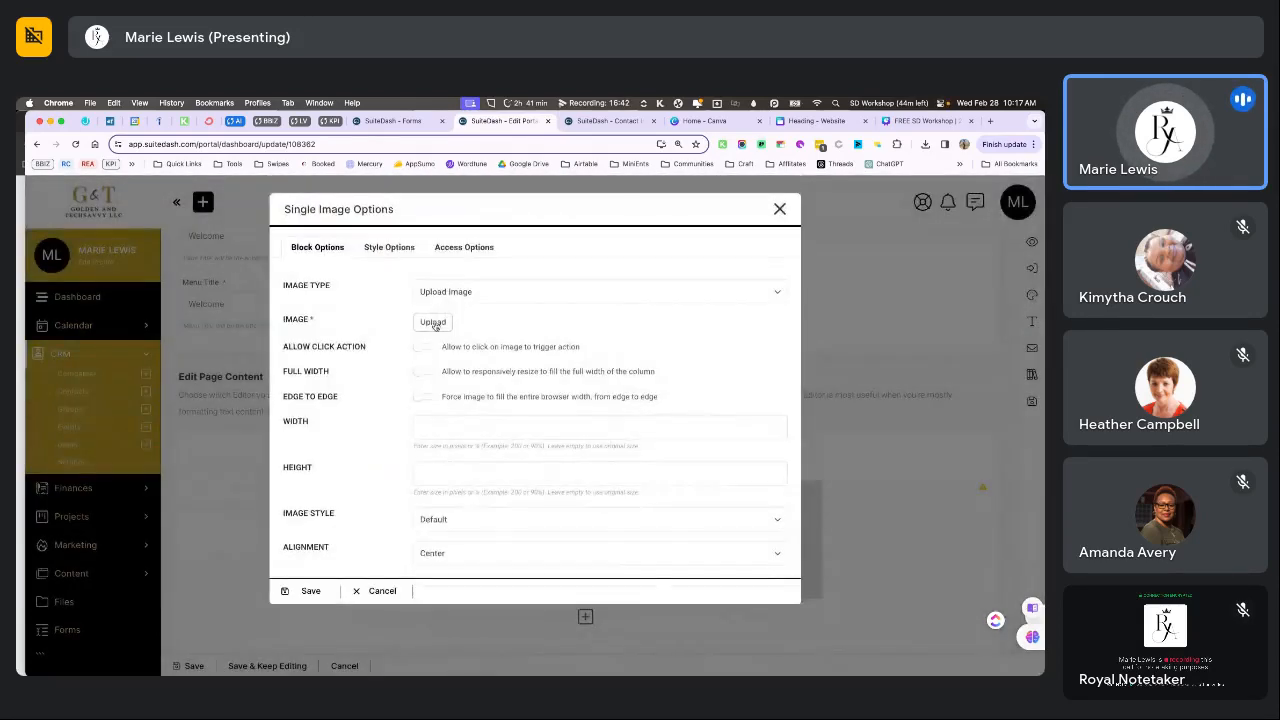
{"action": "left_click", "coordinate": [434, 323]}
{"action": "double_click", "coordinate": [350, 345]}
{"action": "left_click", "coordinate": [352, 349]}
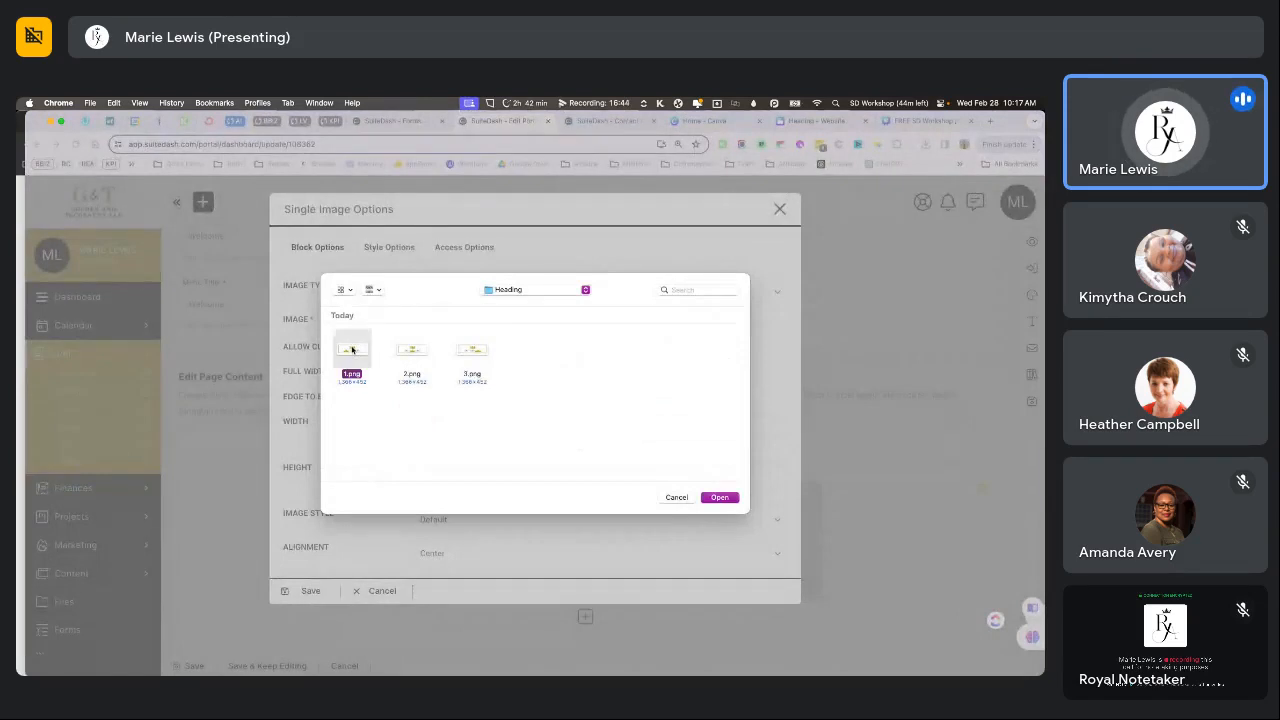
{"action": "key", "text": "space"}
{"action": "key", "text": "space"}
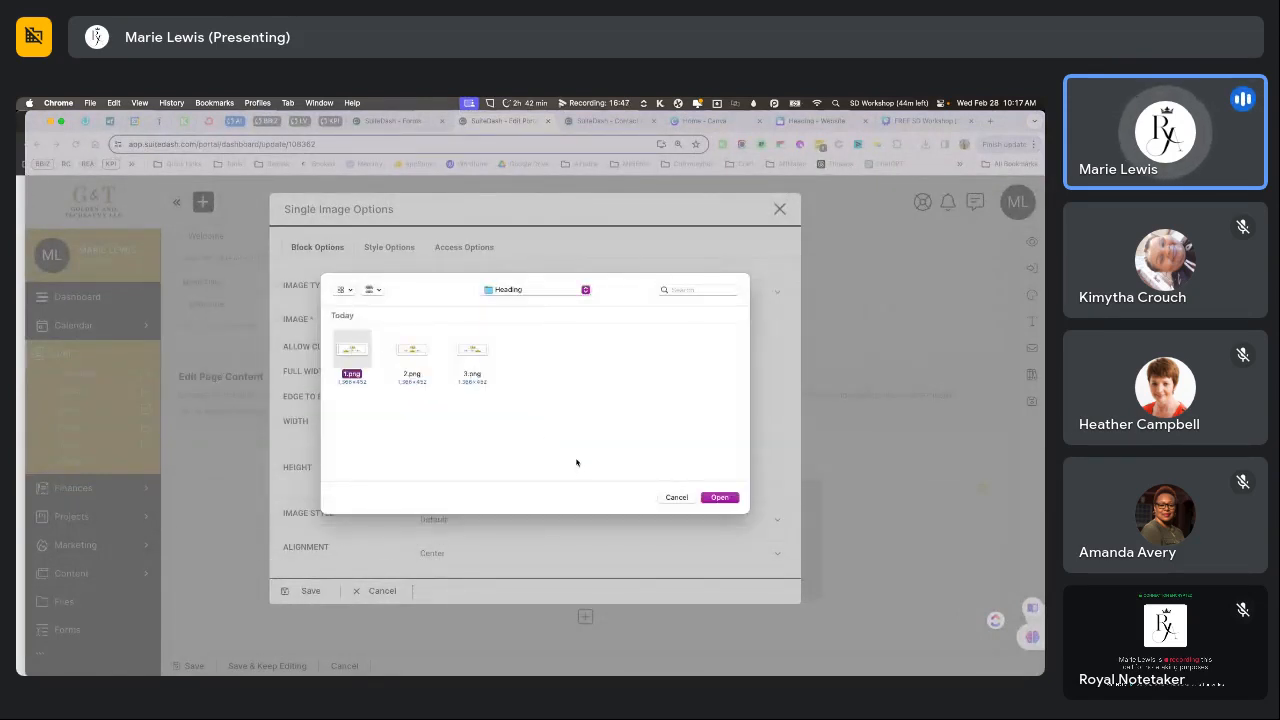
{"action": "left_click", "coordinate": [711, 498]}
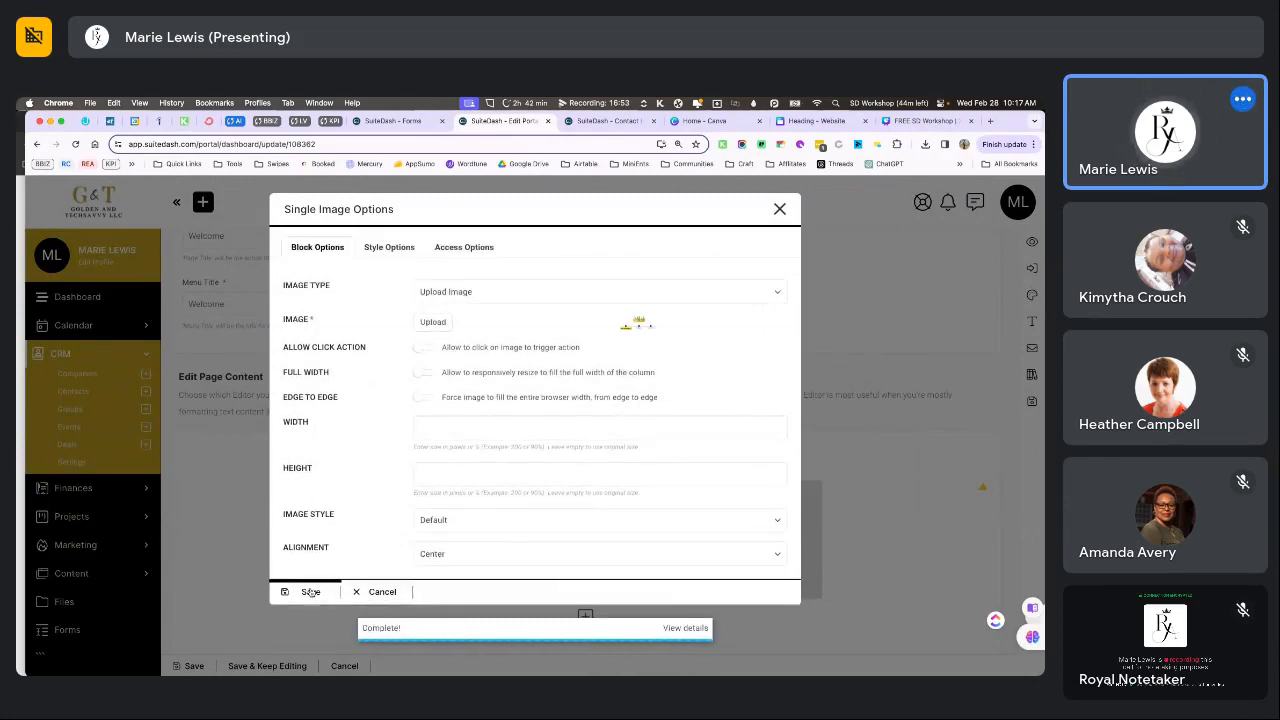
{"action": "left_click", "coordinate": [310, 591]}
{"action": "scroll", "coordinate": [469, 611], "scroll_direction": "down", "scroll_amount": 2}
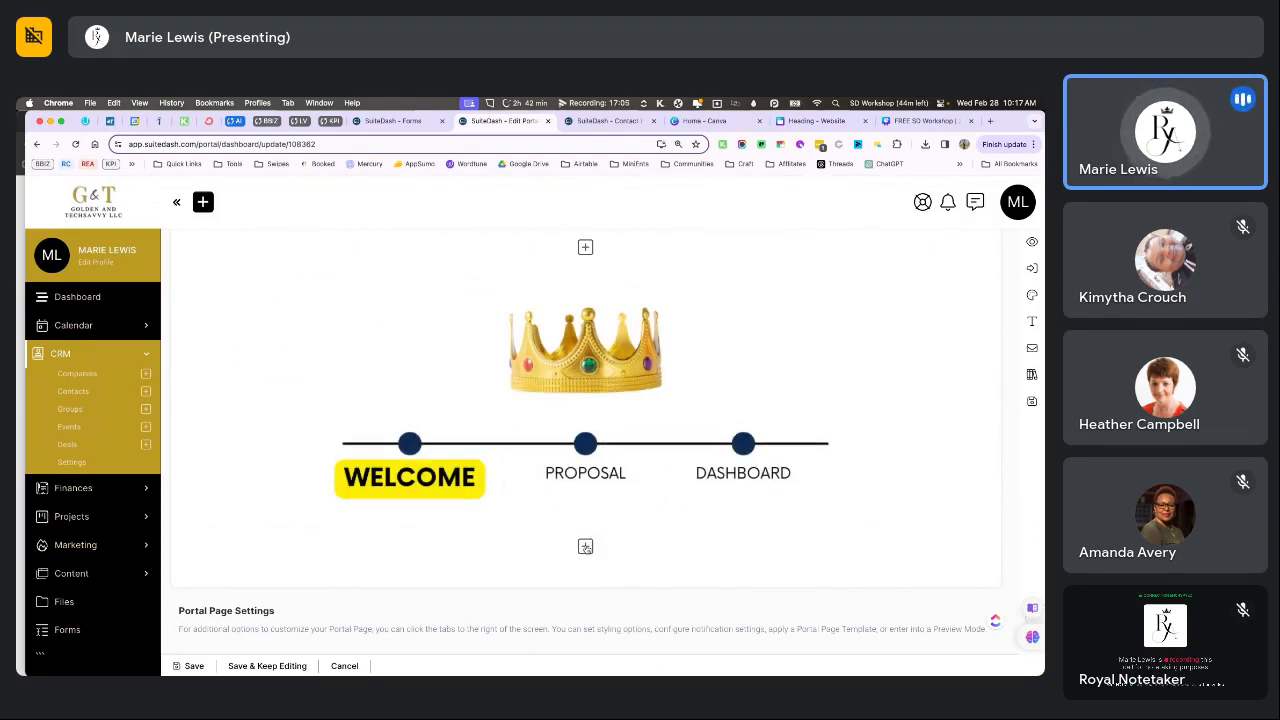
{"action": "left_click", "coordinate": [585, 545]}
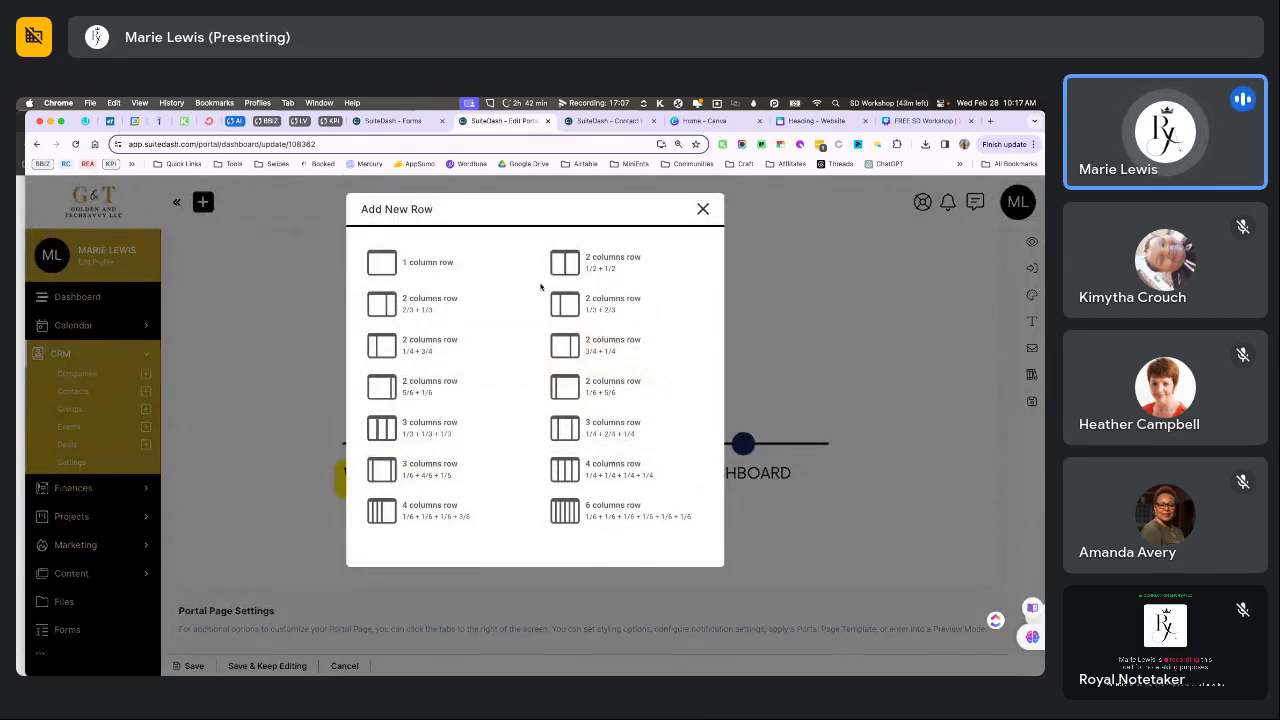
Add a Text Block and replace its sample text with 'WElcome.'
{"action": "left_click", "coordinate": [703, 209]}
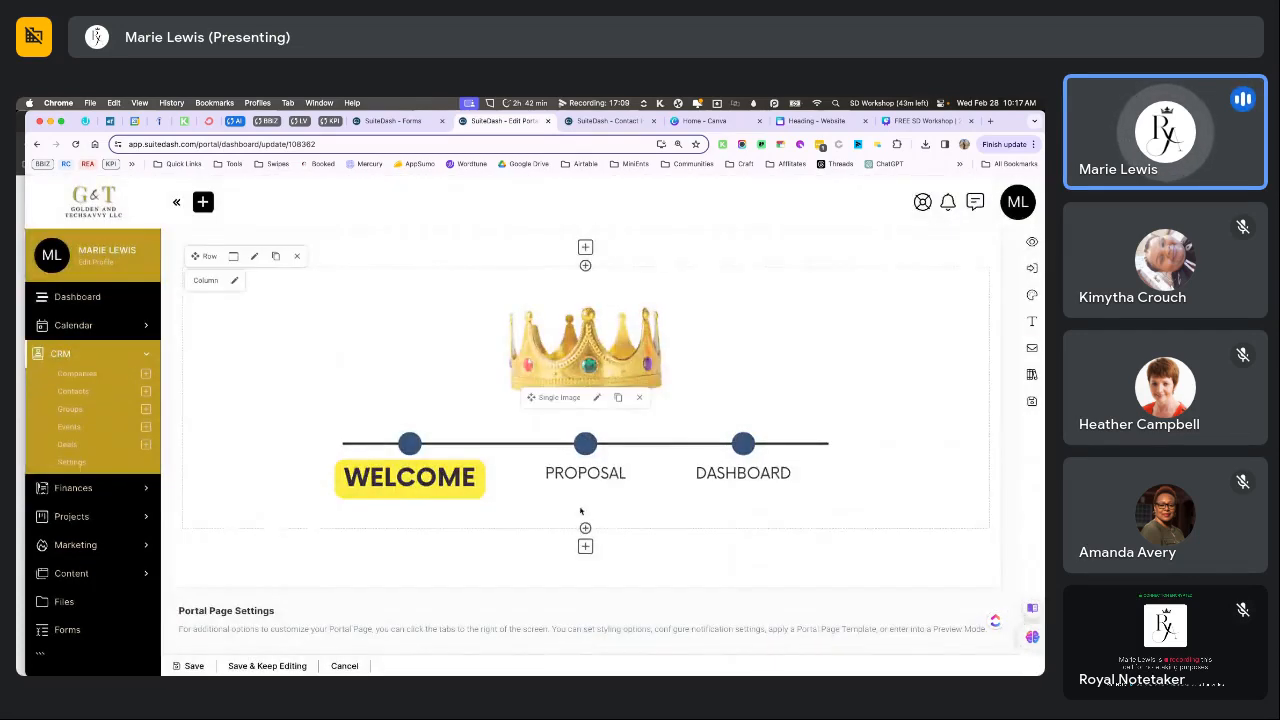
{"action": "left_click", "coordinate": [585, 529]}
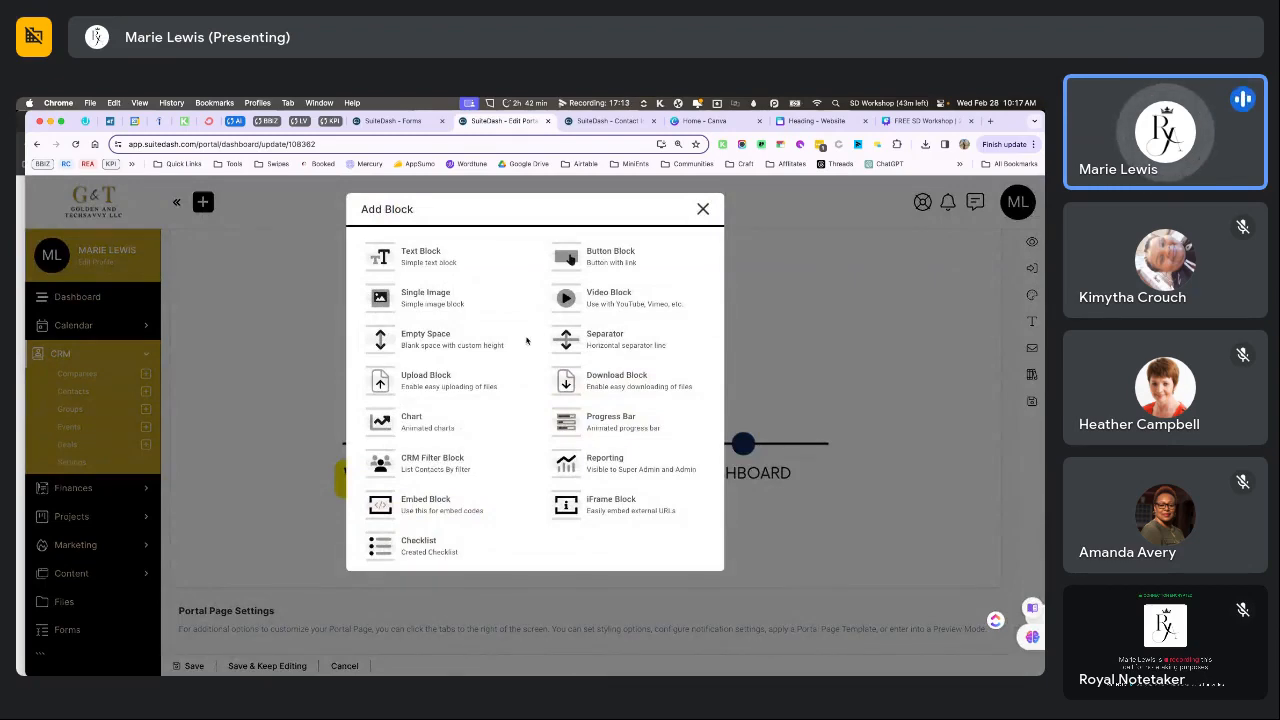
{"action": "left_click", "coordinate": [491, 265]}
{"action": "left_click", "coordinate": [513, 366]}
{"action": "key", "text": "super+a"}
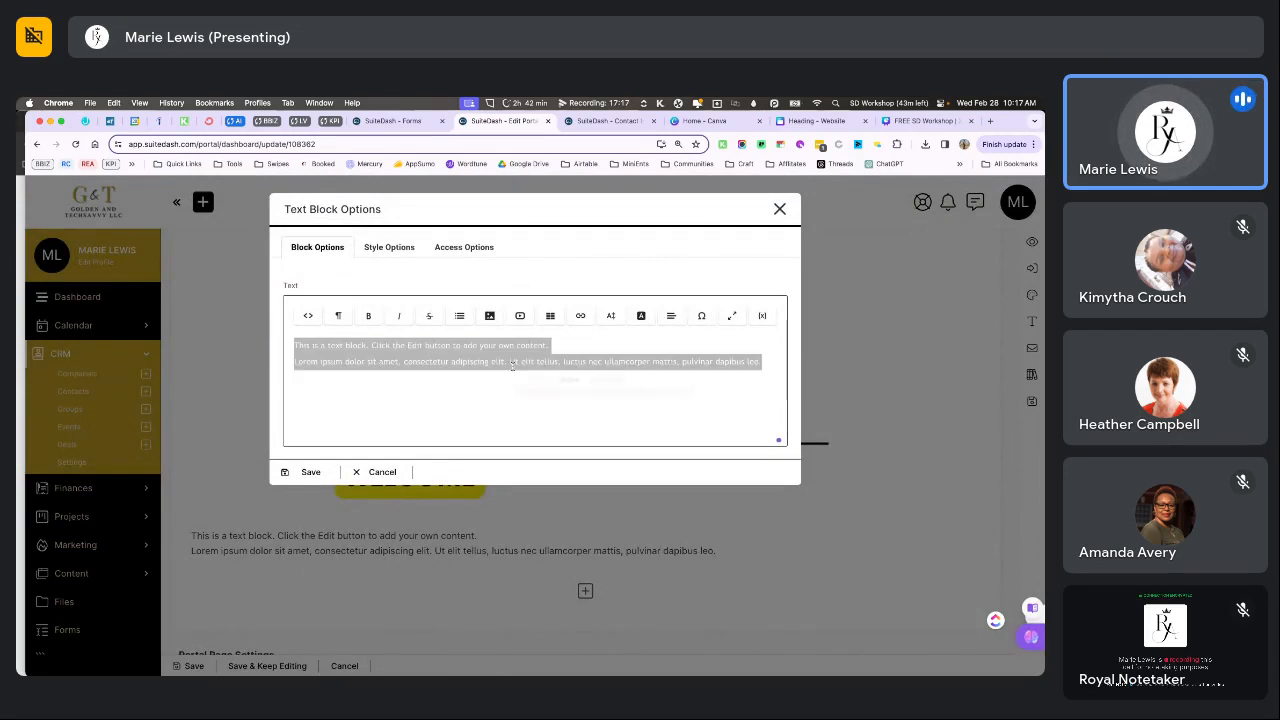
{"action": "type", "text": "WELCOM"}
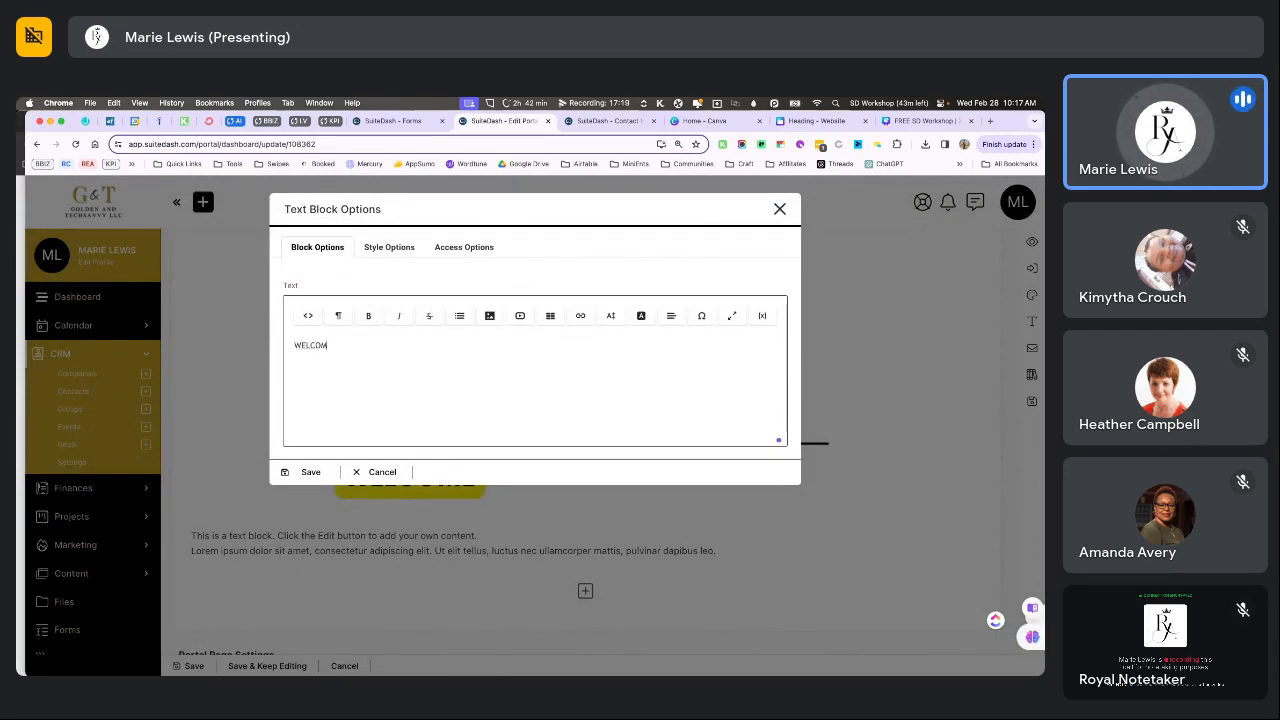
{"action": "key", "text": "super+a"}
{"action": "type", "text": "WE"}
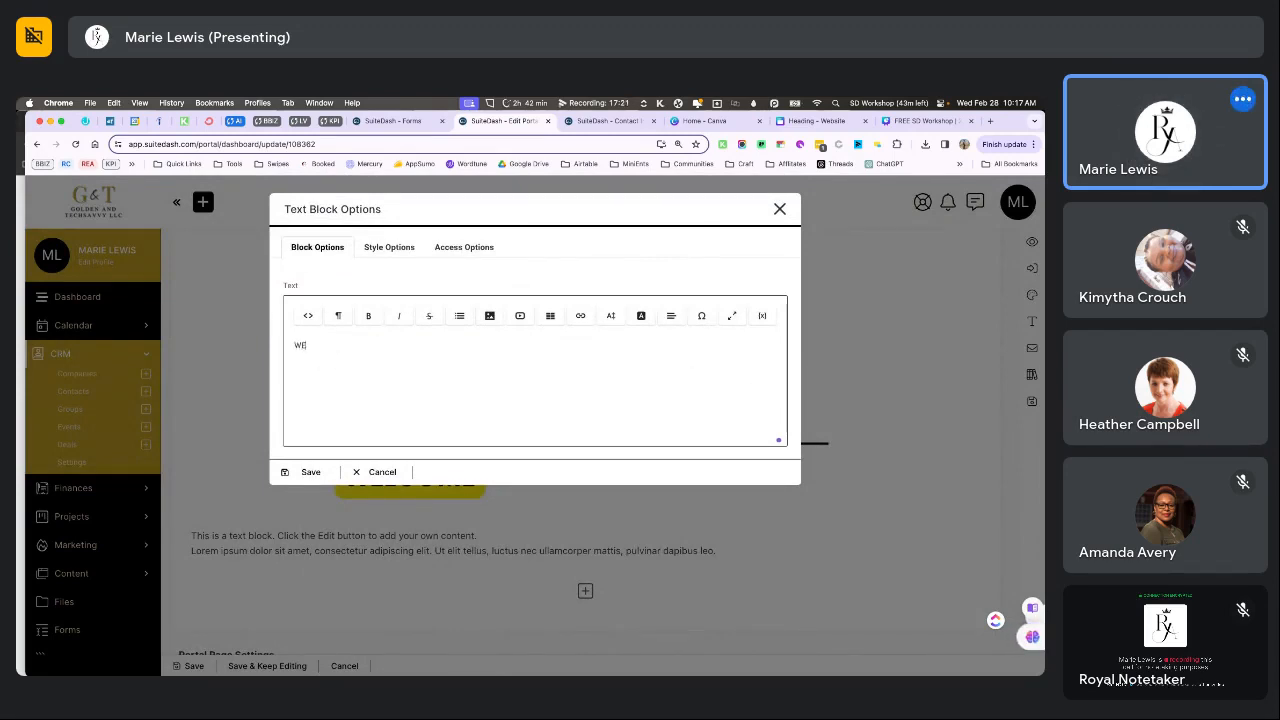
{"action": "type", "text": "lcome."}
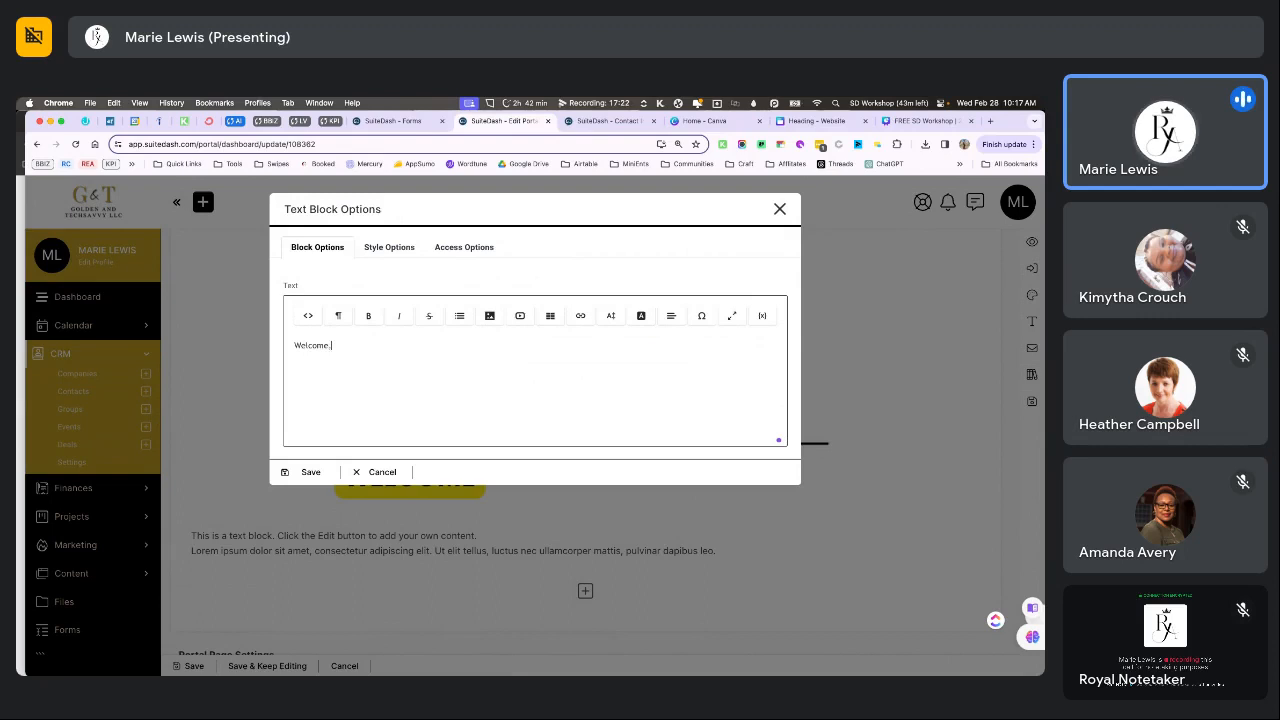
Insert the {{clientFirstName}} placeholder, add a line 'This is the fir', then go to the Forms list
{"action": "left_click", "coordinate": [762, 315]}
{"action": "left_click", "coordinate": [549, 485]}
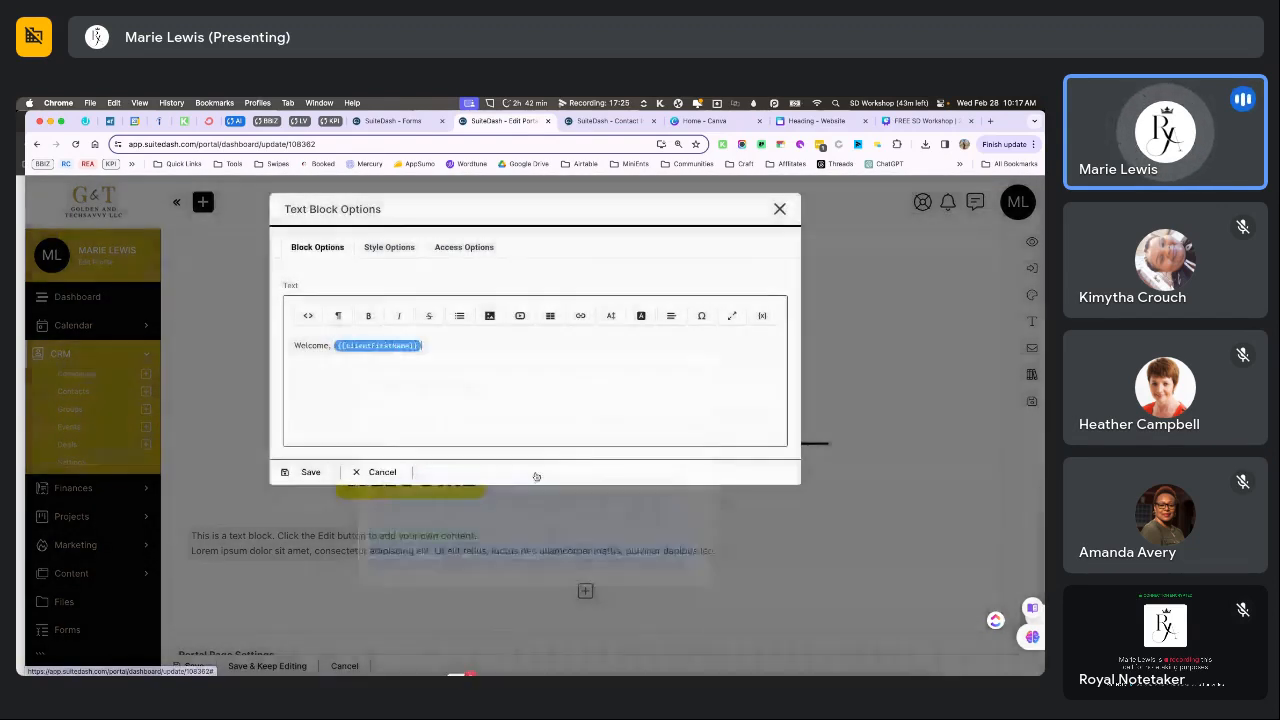
{"action": "key", "text": "Return"}
{"action": "type", "text": "This "}
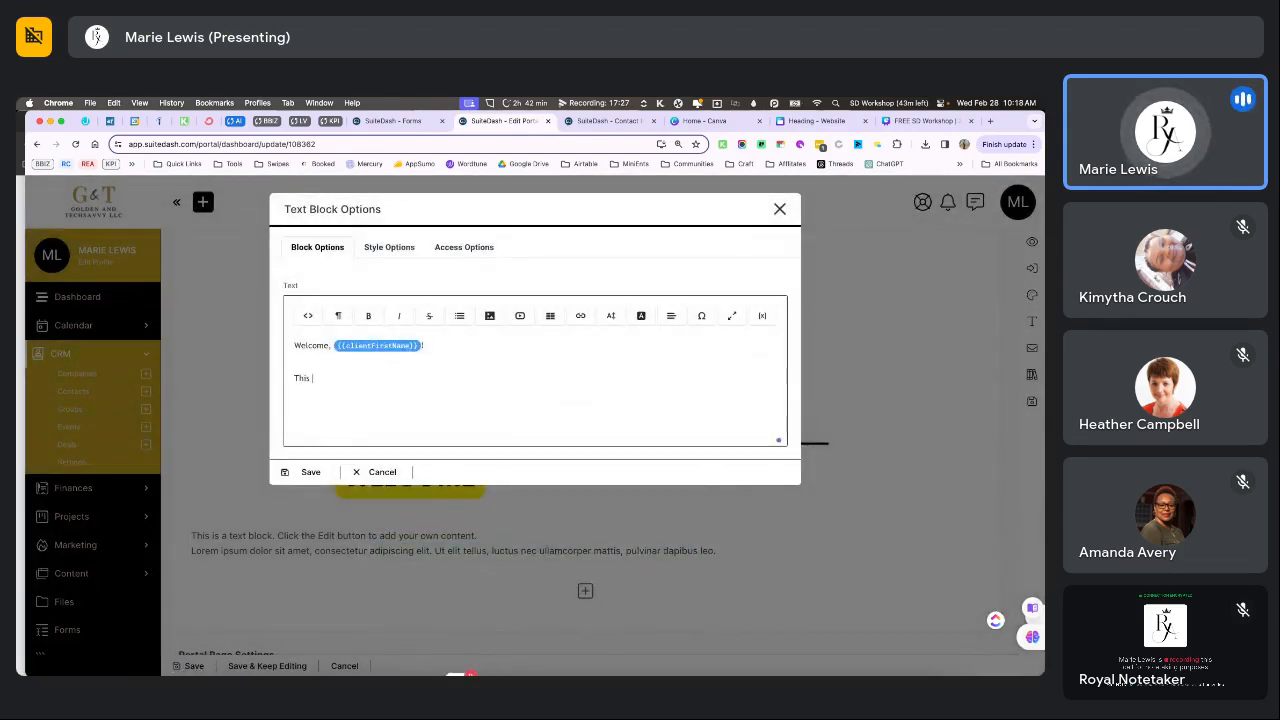
{"action": "type", "text": "is the first steps...."}
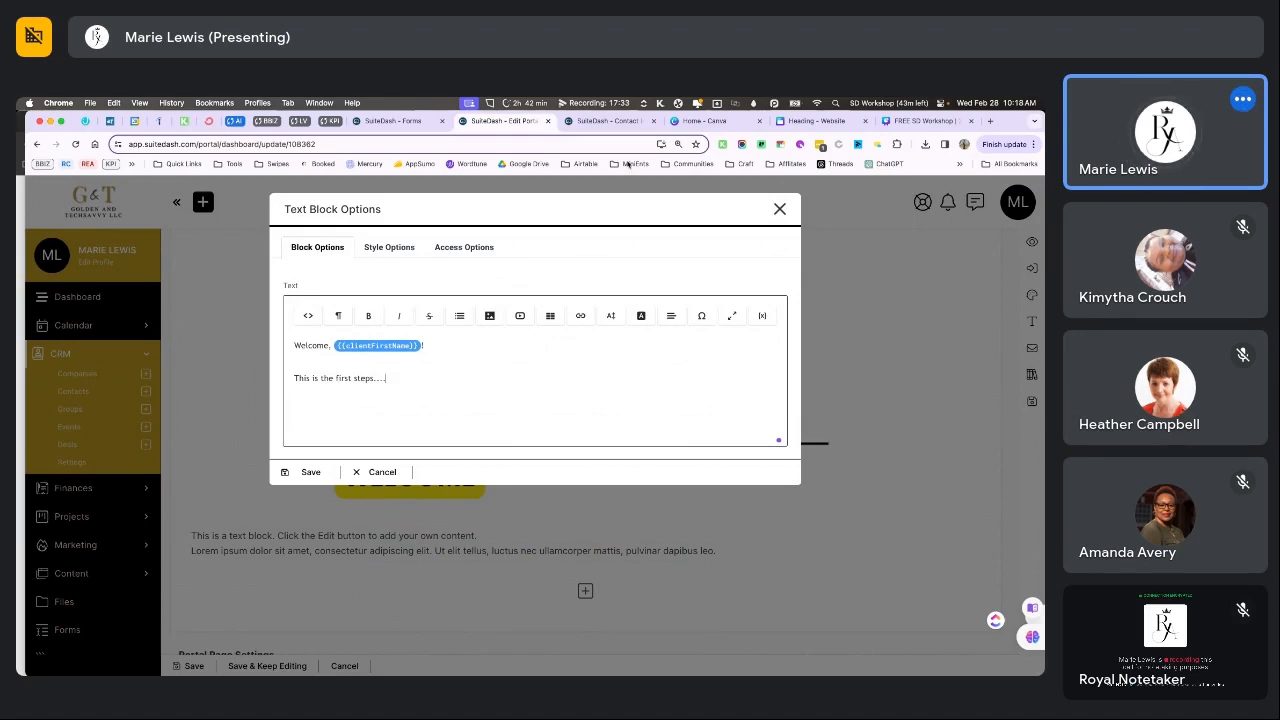
{"action": "left_click", "coordinate": [410, 121]}
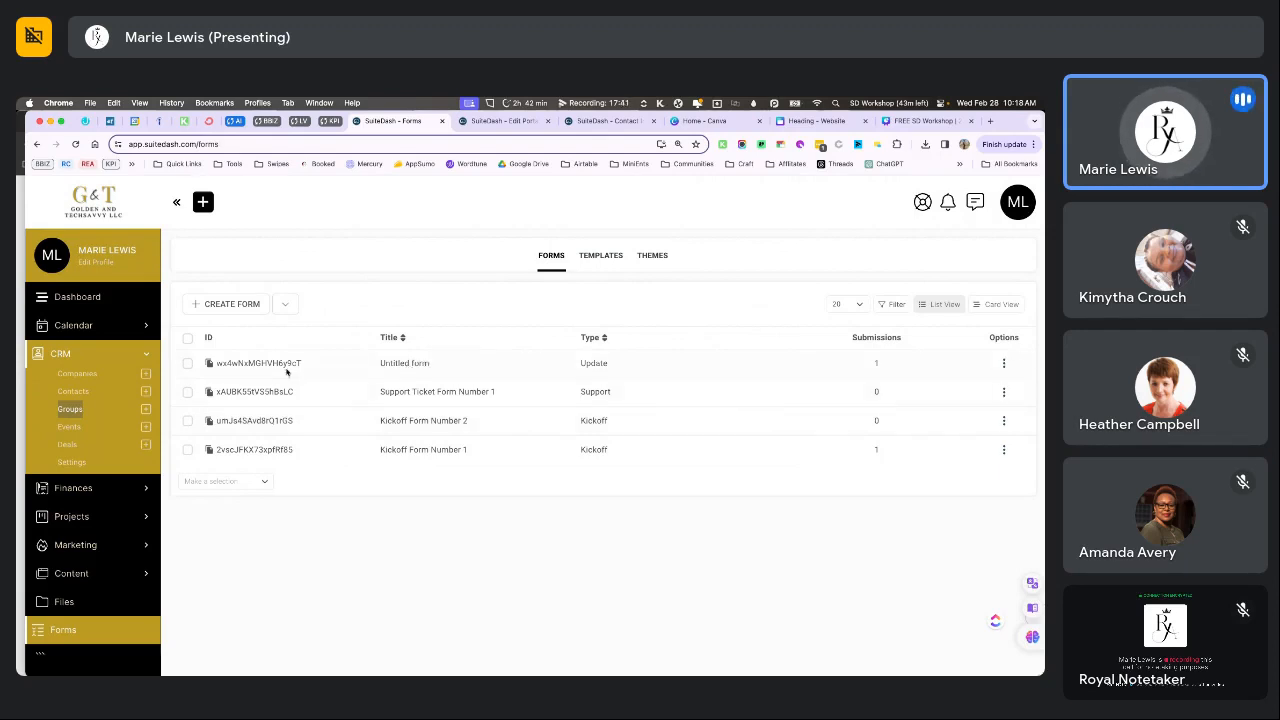
Create an Update Form for CRM contacts and title it 'Onboarding' via the autofill suggestion
{"action": "left_click", "coordinate": [257, 303]}
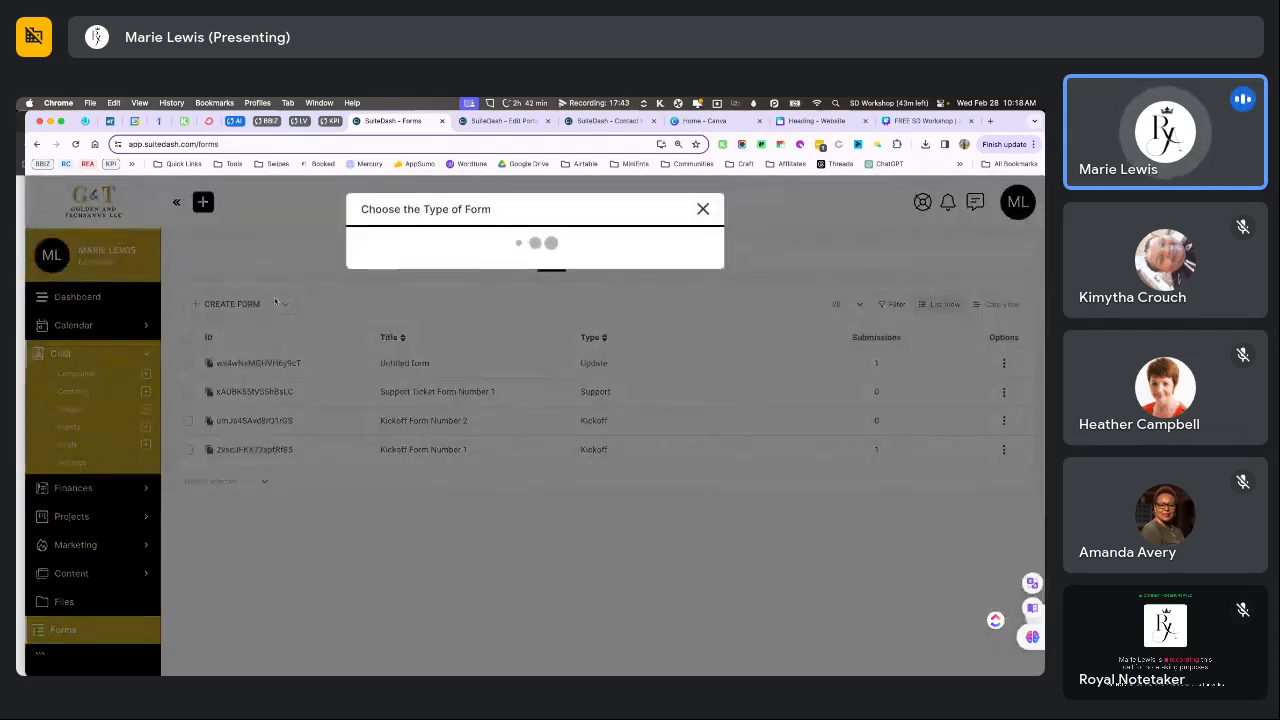
{"action": "left_click", "coordinate": [481, 289]}
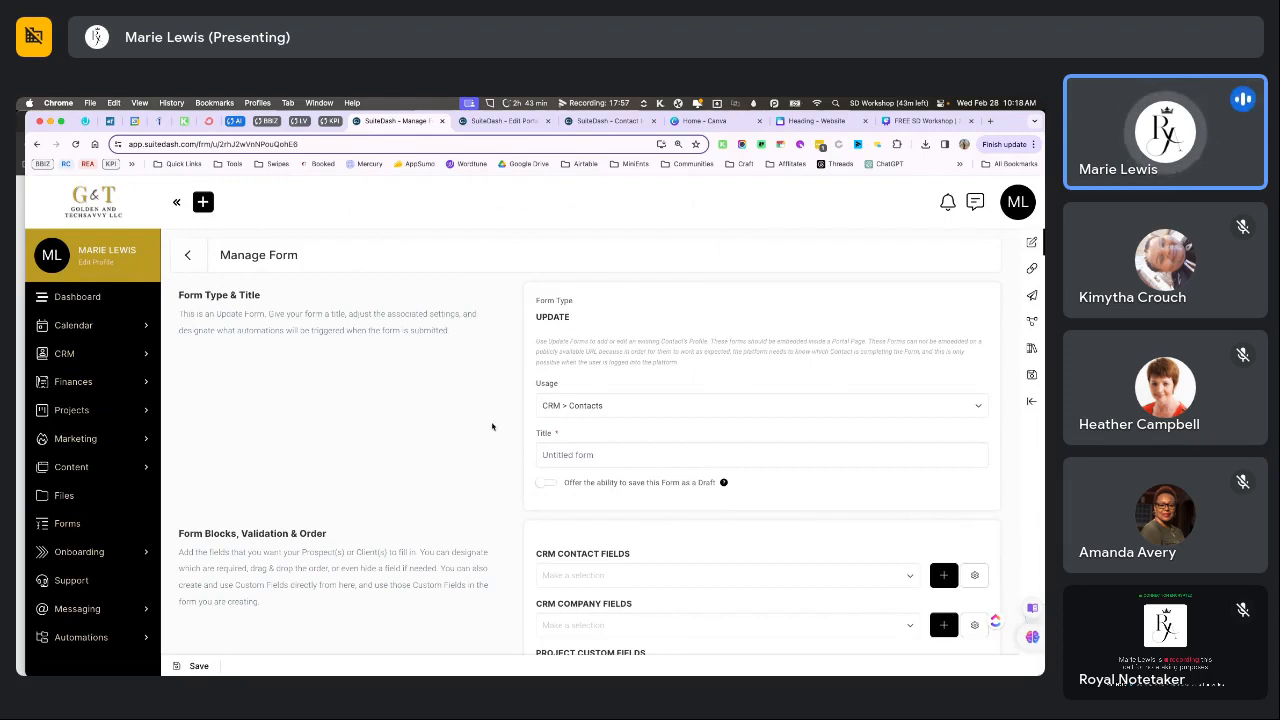
{"action": "scroll", "coordinate": [492, 426], "scroll_direction": "down", "scroll_amount": 2}
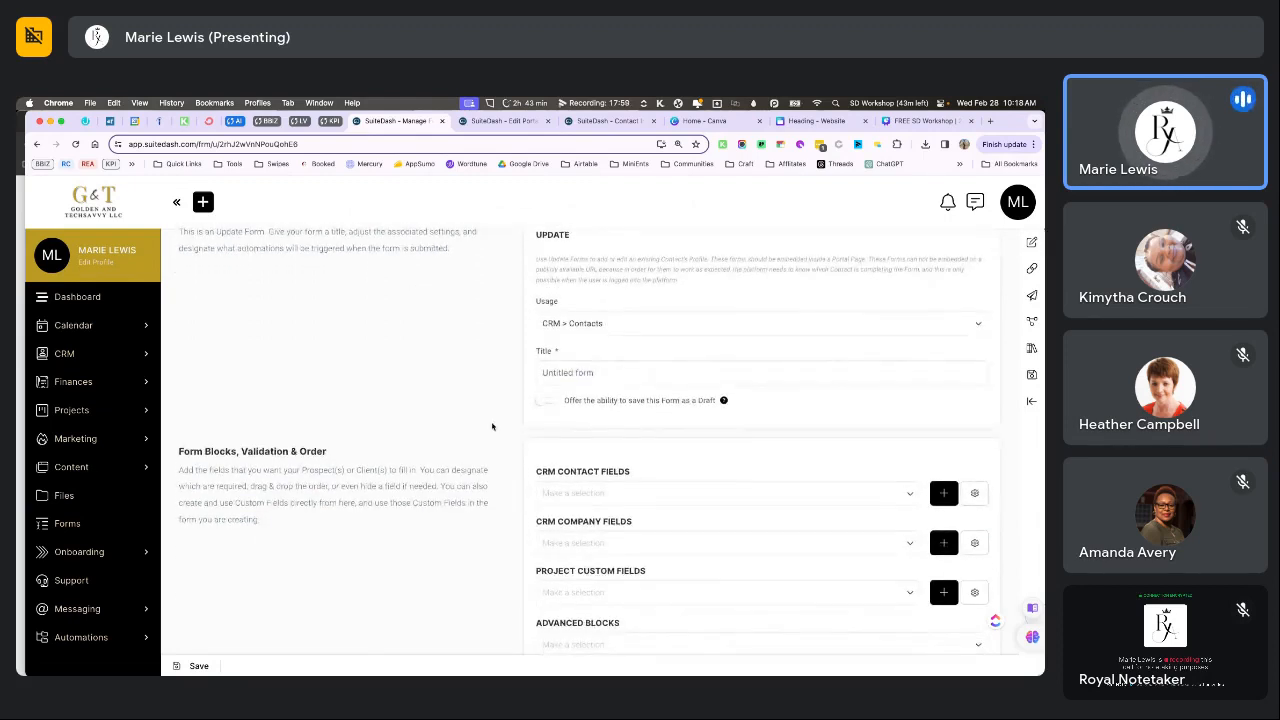
{"action": "scroll", "coordinate": [492, 426], "scroll_direction": "down", "scroll_amount": 1}
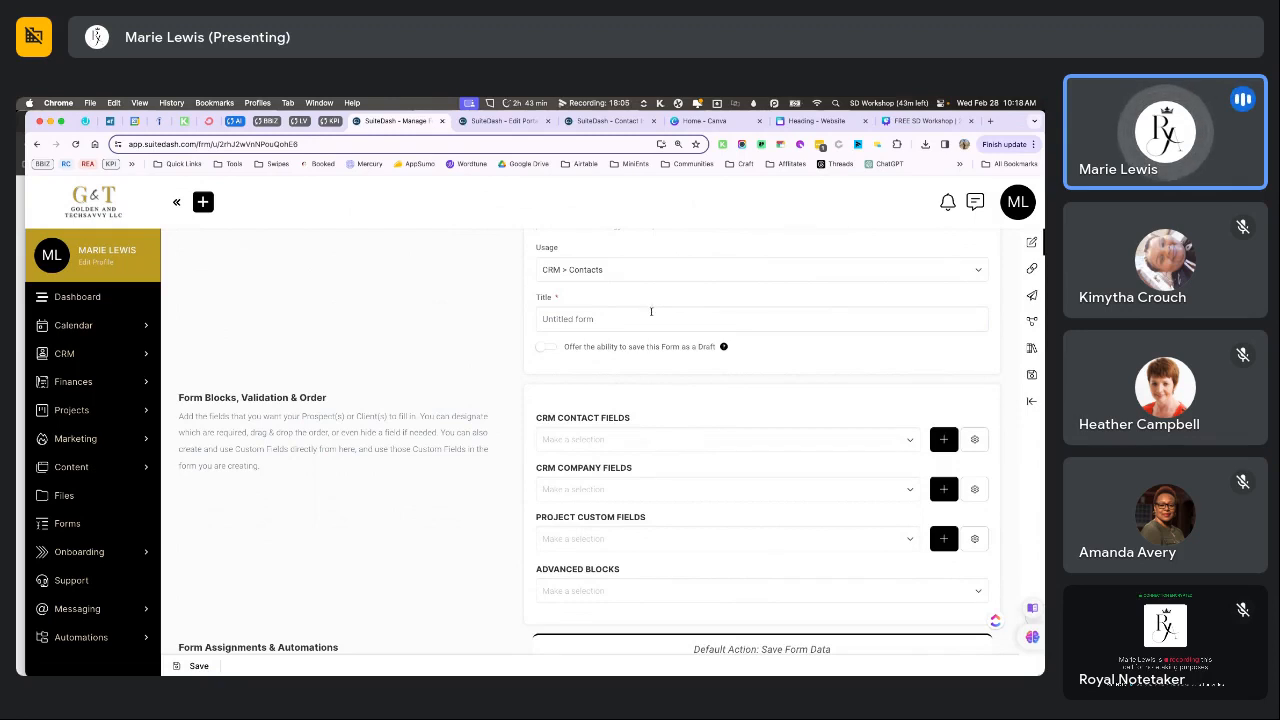
{"action": "scroll", "coordinate": [651, 312], "scroll_direction": "up", "scroll_amount": 1}
{"action": "left_click", "coordinate": [634, 331]}
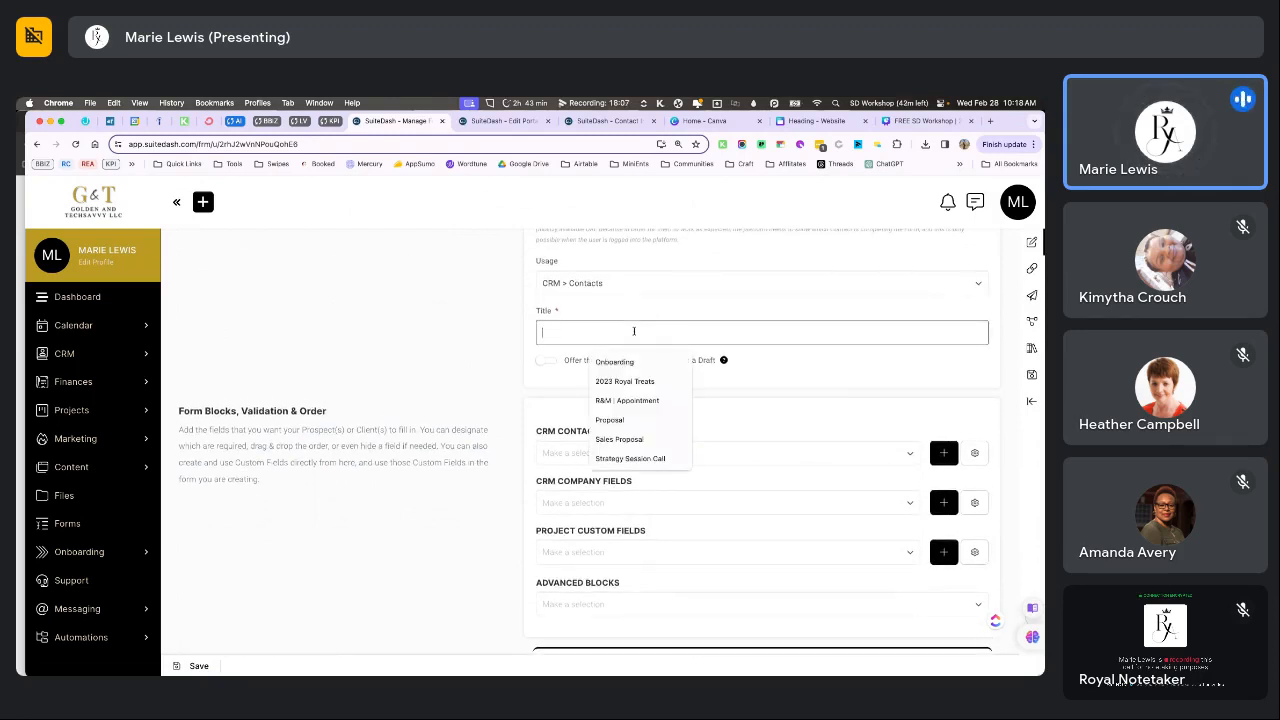
{"action": "type", "text": "Onboarding"}
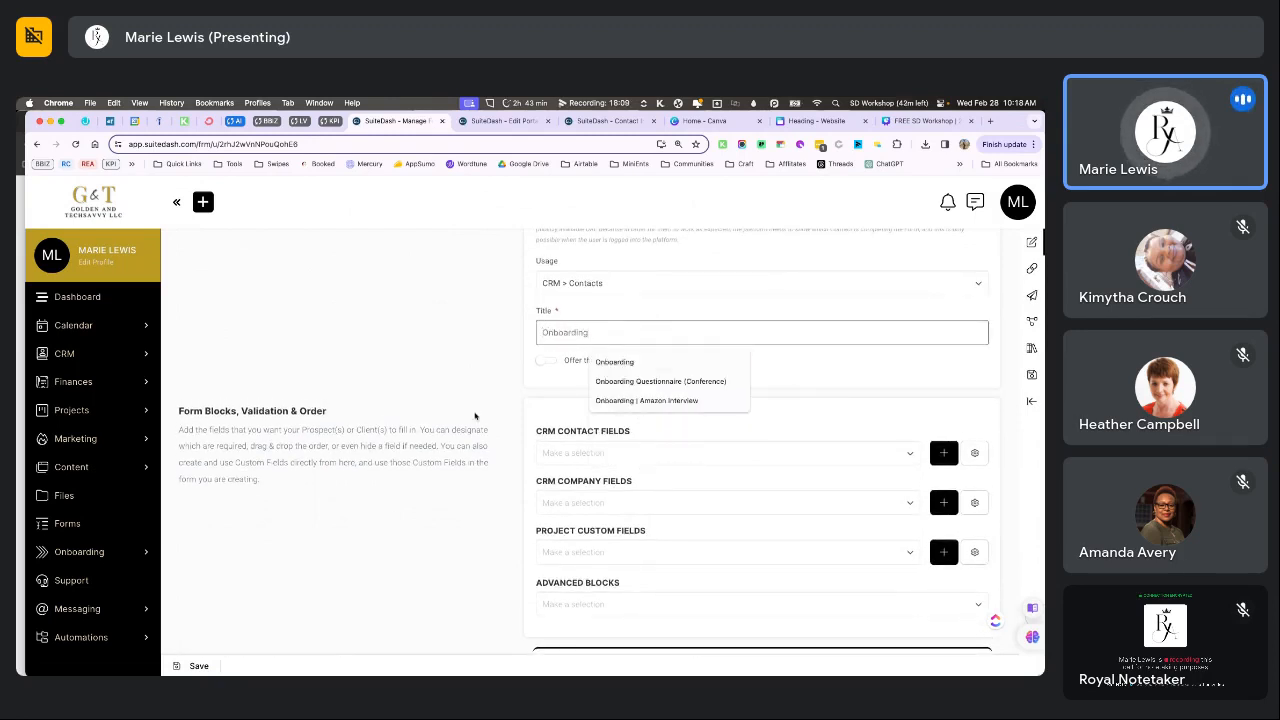
{"action": "left_click", "coordinate": [475, 416]}
{"action": "scroll", "coordinate": [662, 431], "scroll_direction": "down", "scroll_amount": 2}
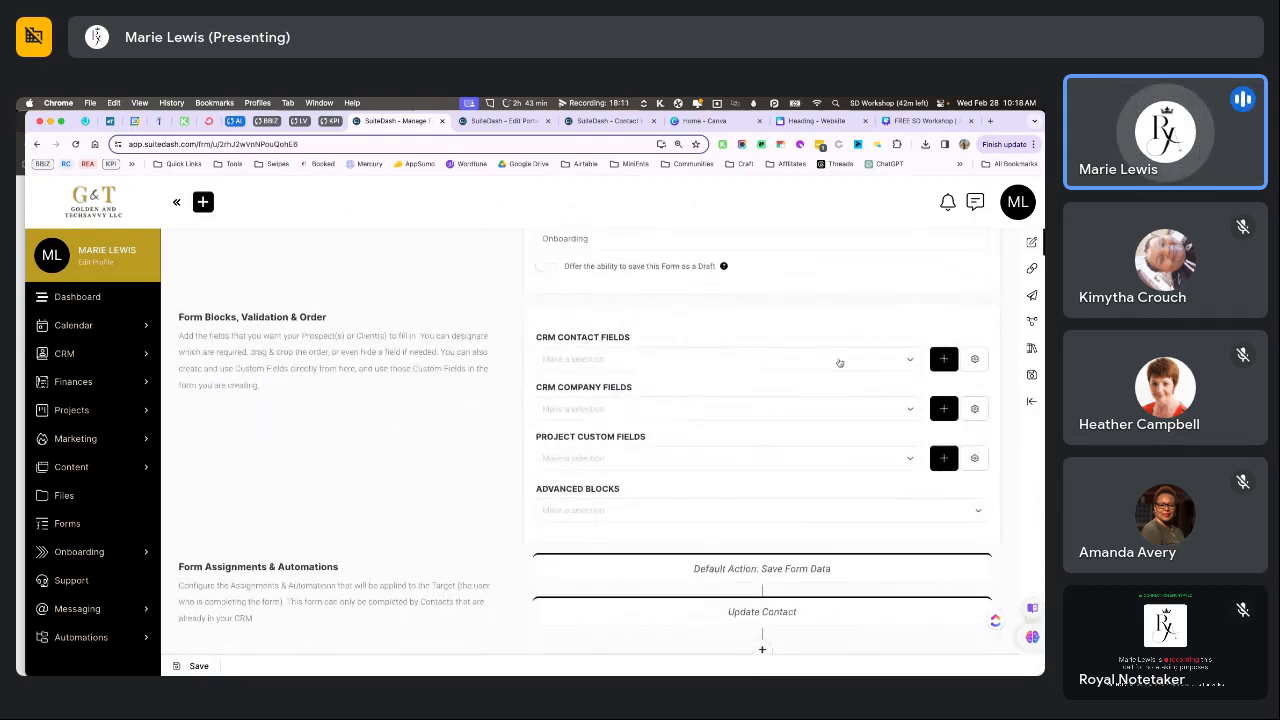
Add the Company Name, First Name and Last Name contact fields to the form
{"action": "left_click", "coordinate": [839, 362]}
{"action": "scroll", "coordinate": [669, 446], "scroll_direction": "down", "scroll_amount": 4}
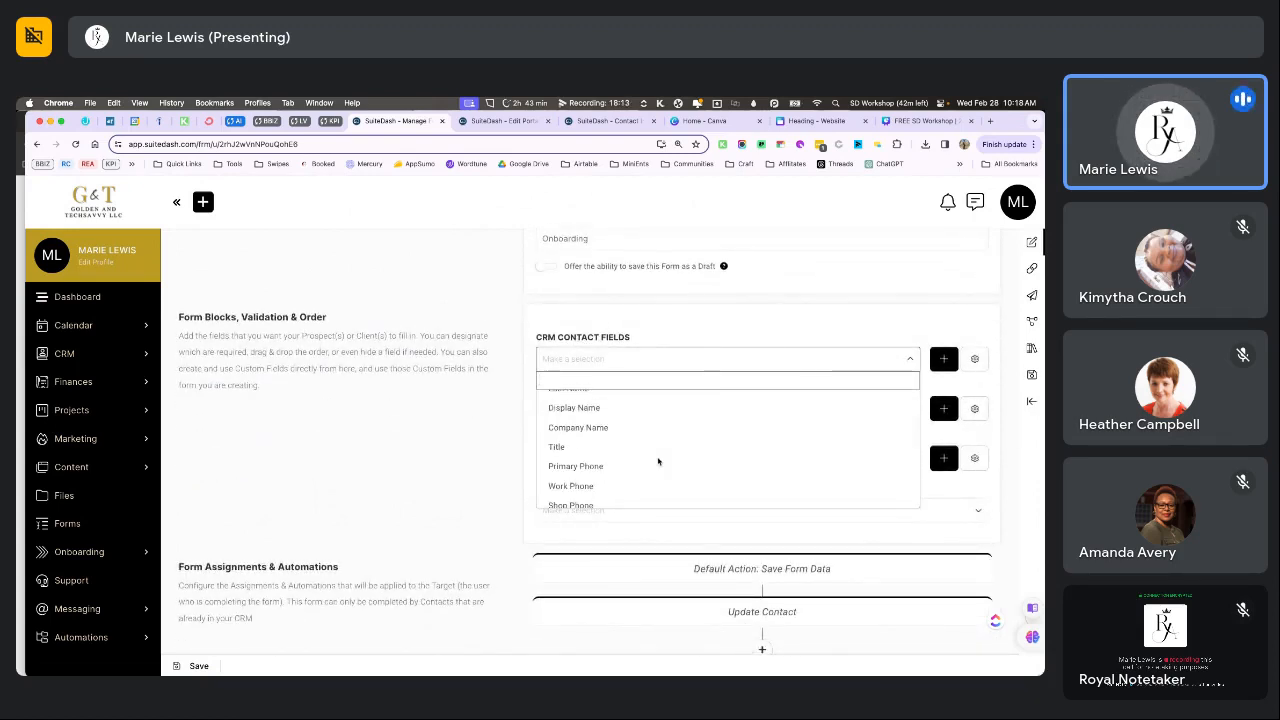
{"action": "scroll", "coordinate": [658, 461], "scroll_direction": "down", "scroll_amount": 4}
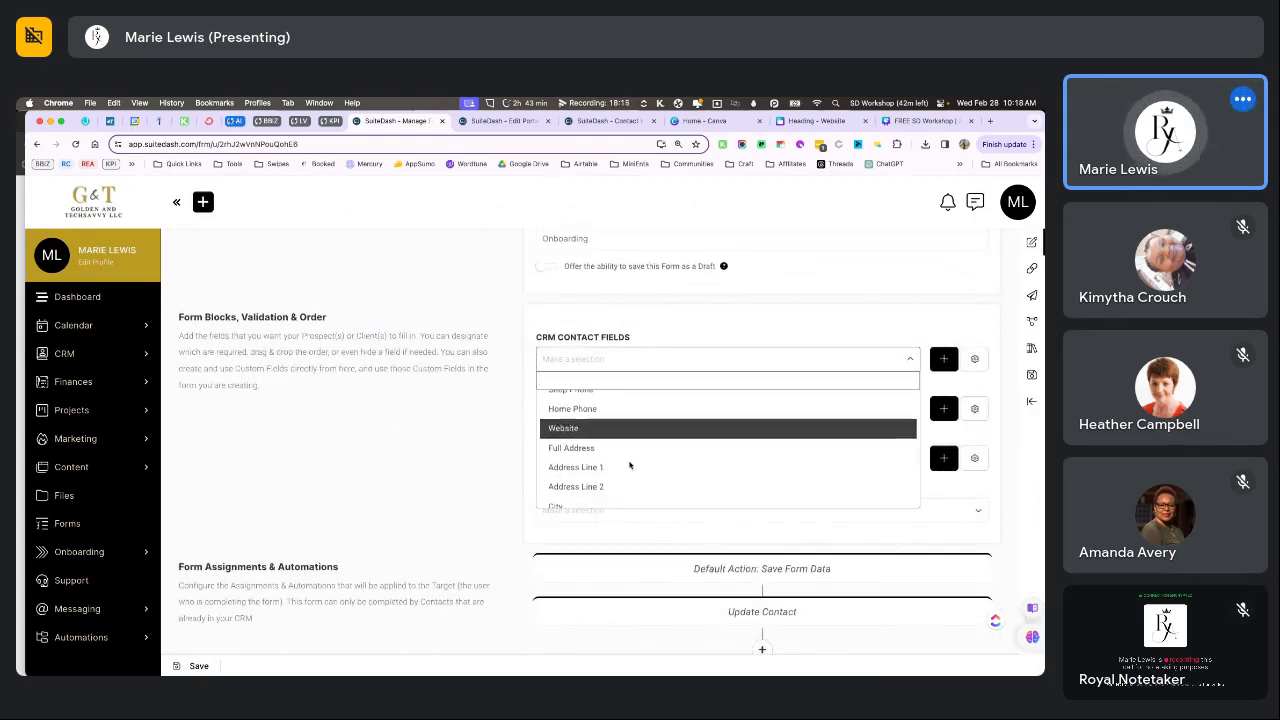
{"action": "scroll", "coordinate": [638, 455], "scroll_direction": "down", "scroll_amount": 2}
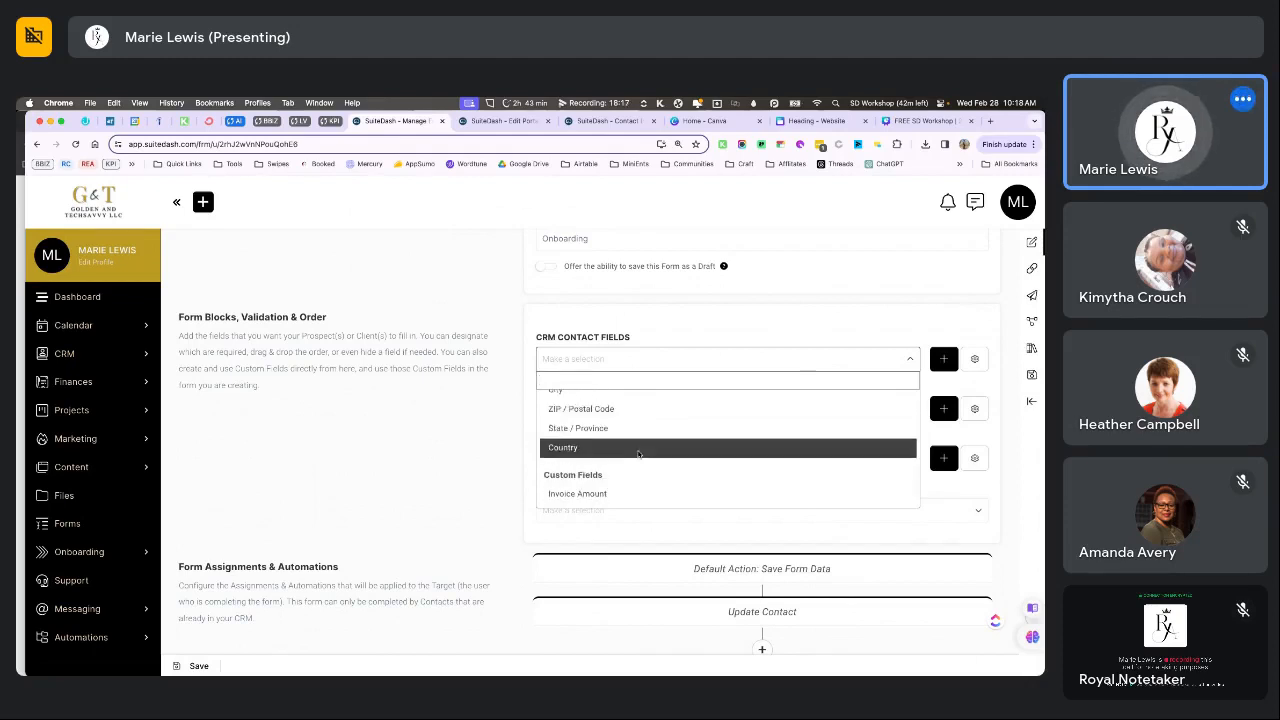
{"action": "scroll", "coordinate": [615, 478], "scroll_direction": "up", "scroll_amount": 8}
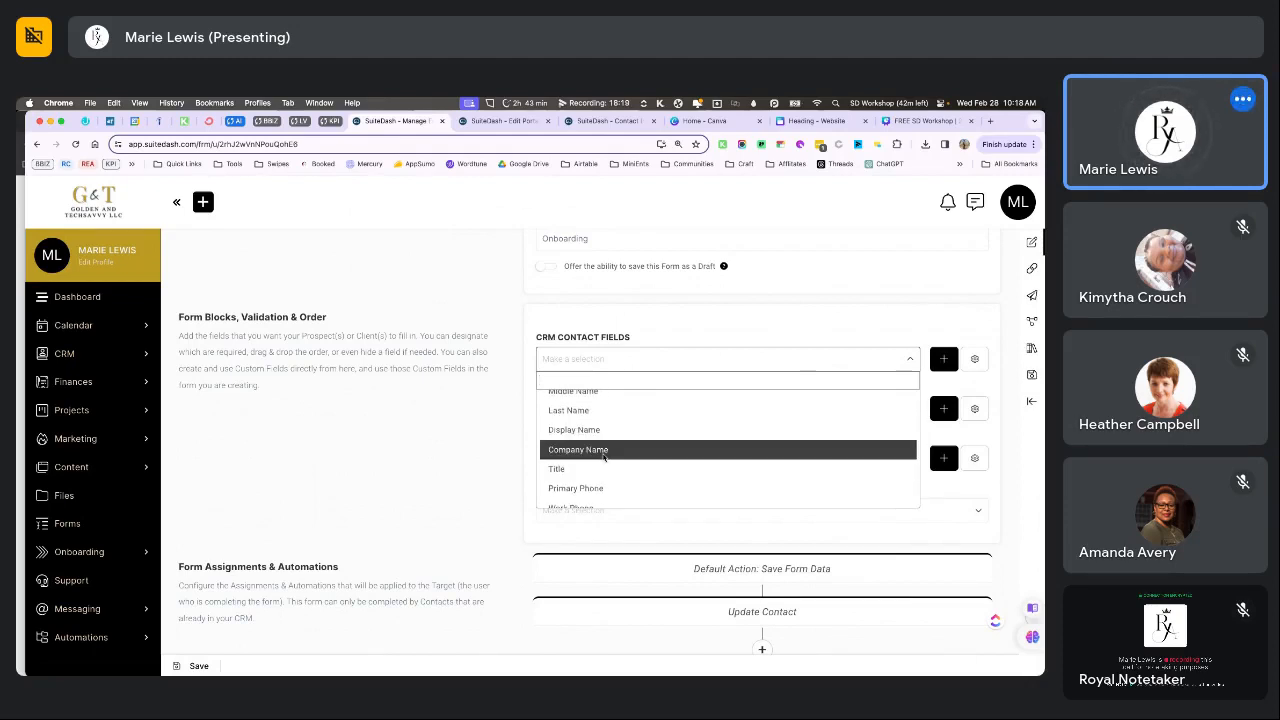
{"action": "left_click", "coordinate": [630, 449]}
{"action": "left_click", "coordinate": [849, 392]}
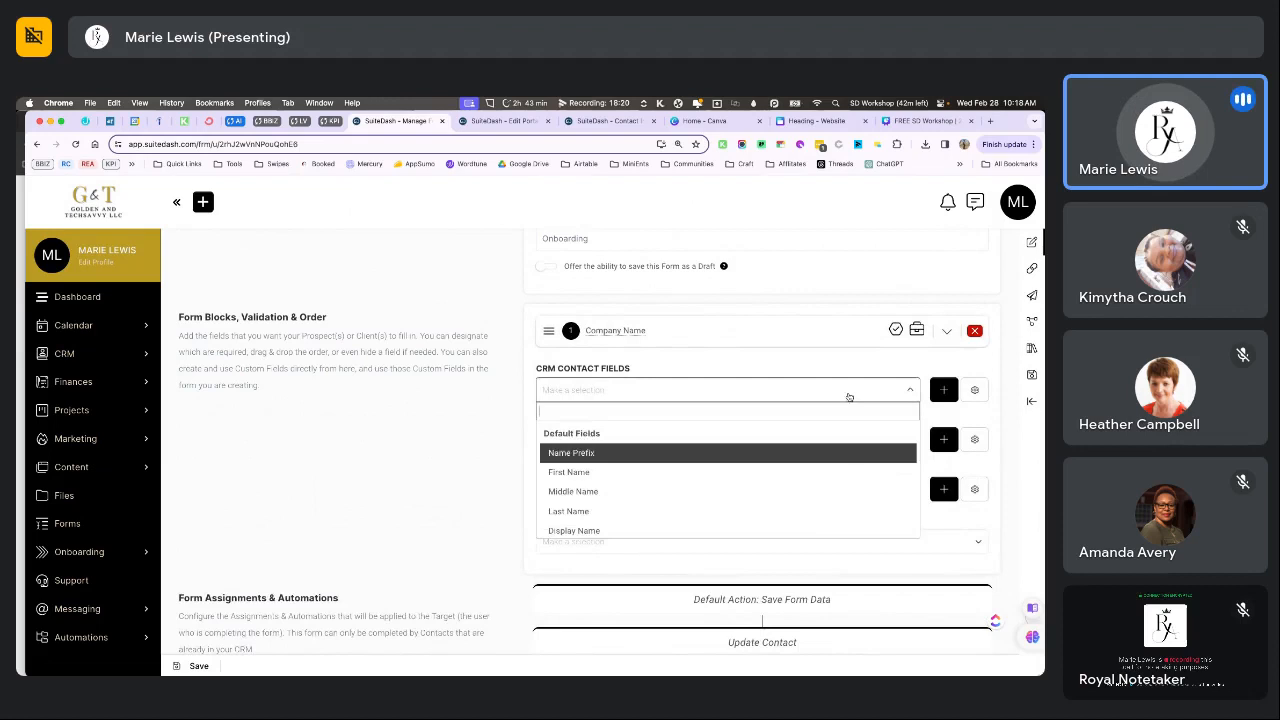
{"action": "left_click", "coordinate": [680, 472]}
{"action": "left_click", "coordinate": [640, 429]}
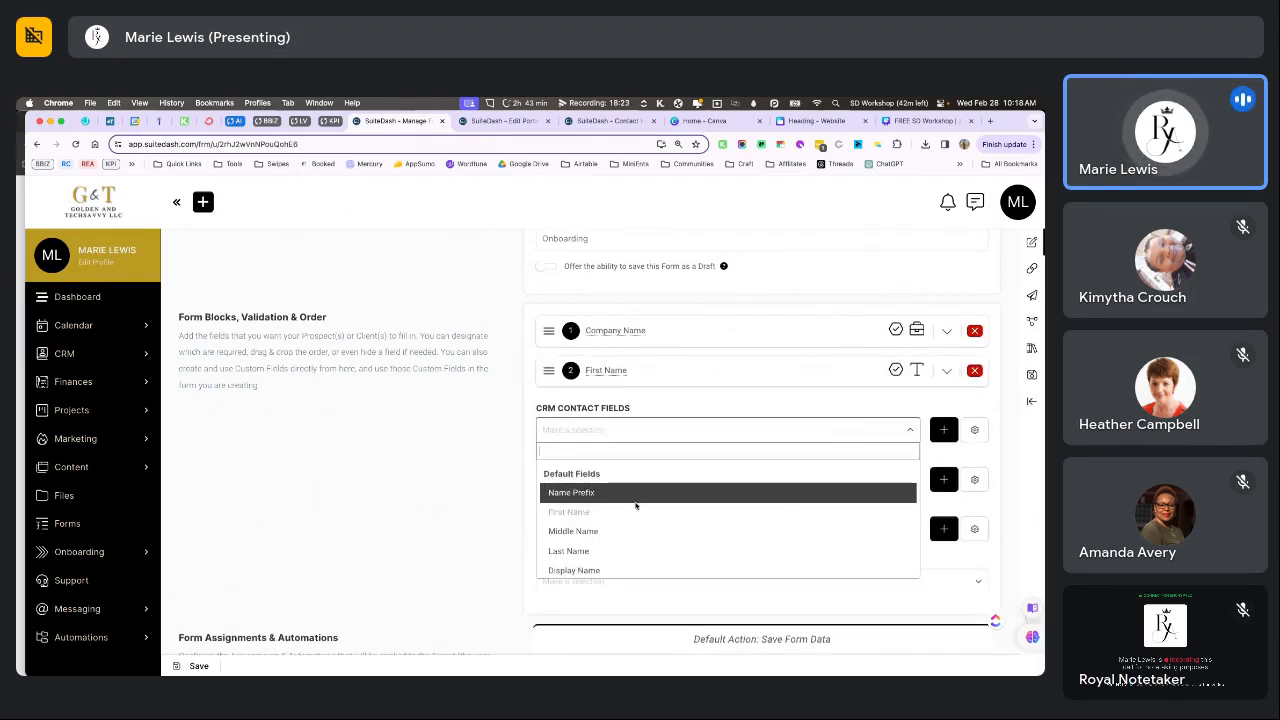
{"action": "left_click", "coordinate": [632, 551]}
{"action": "scroll", "coordinate": [760, 560], "scroll_direction": "down", "scroll_amount": 3}
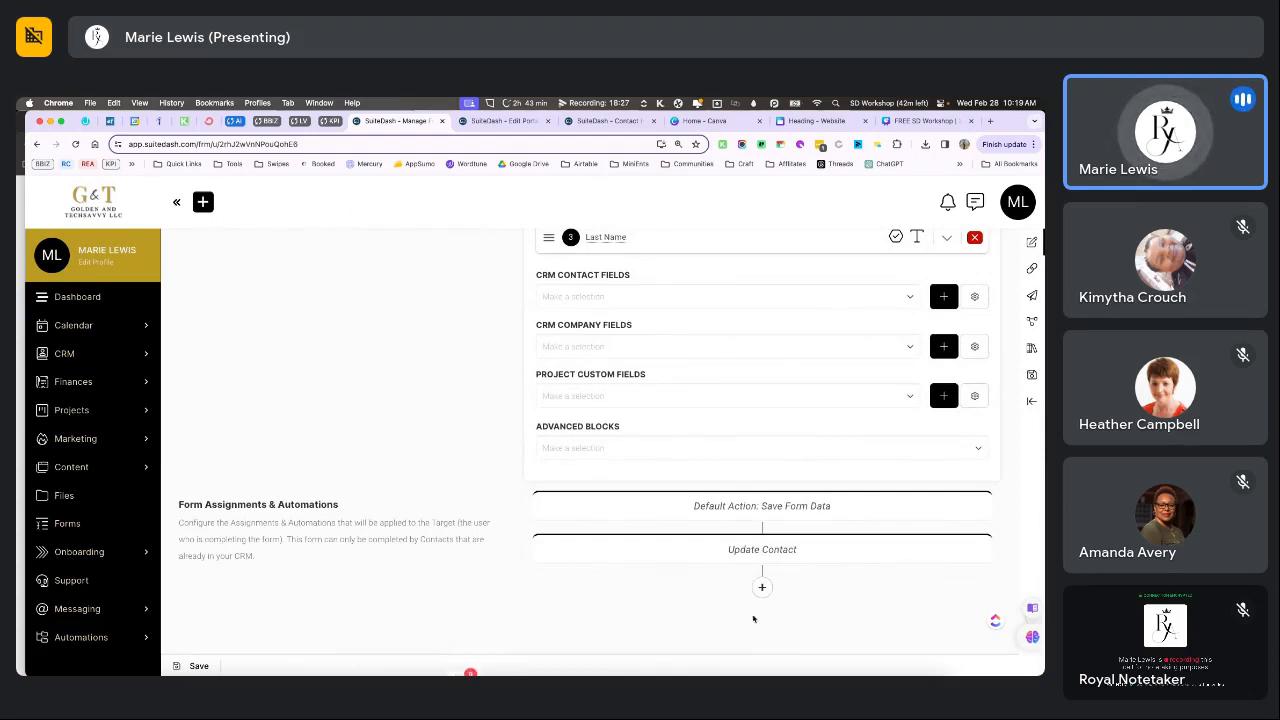
Add a required Appointment Block with appointment type Discovery Call
{"action": "left_click", "coordinate": [705, 450]}
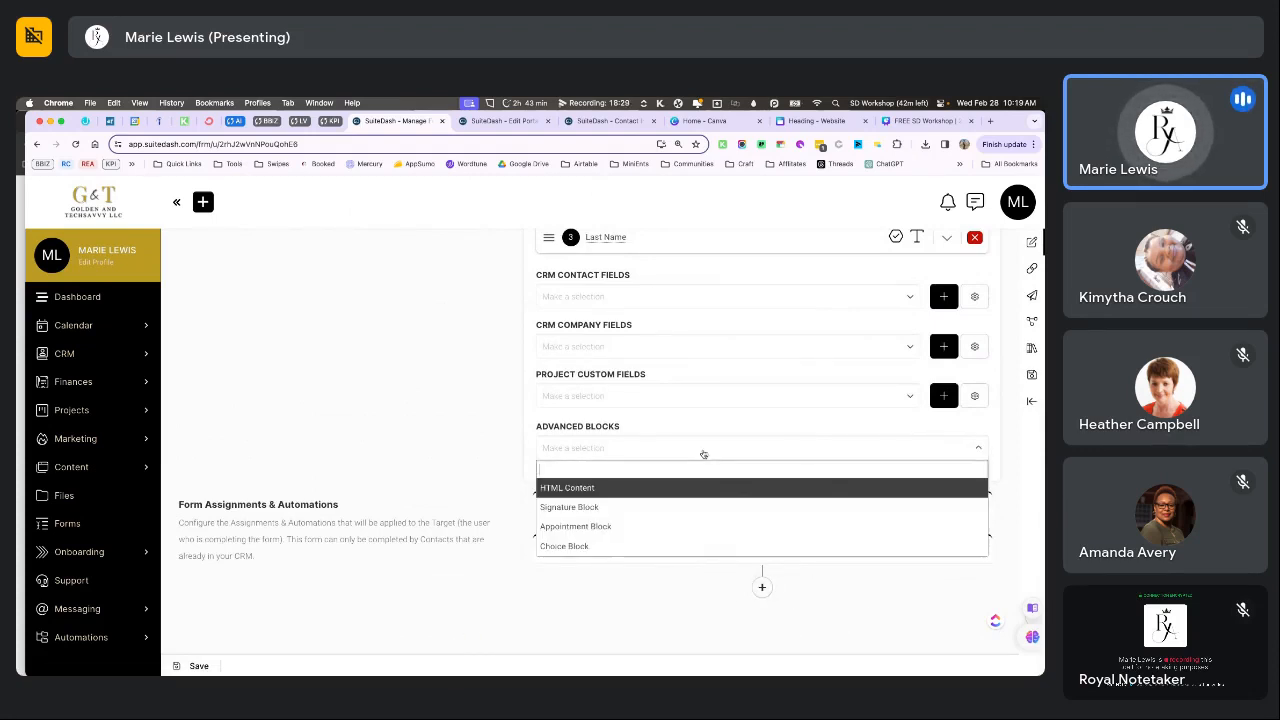
{"action": "left_click", "coordinate": [612, 527]}
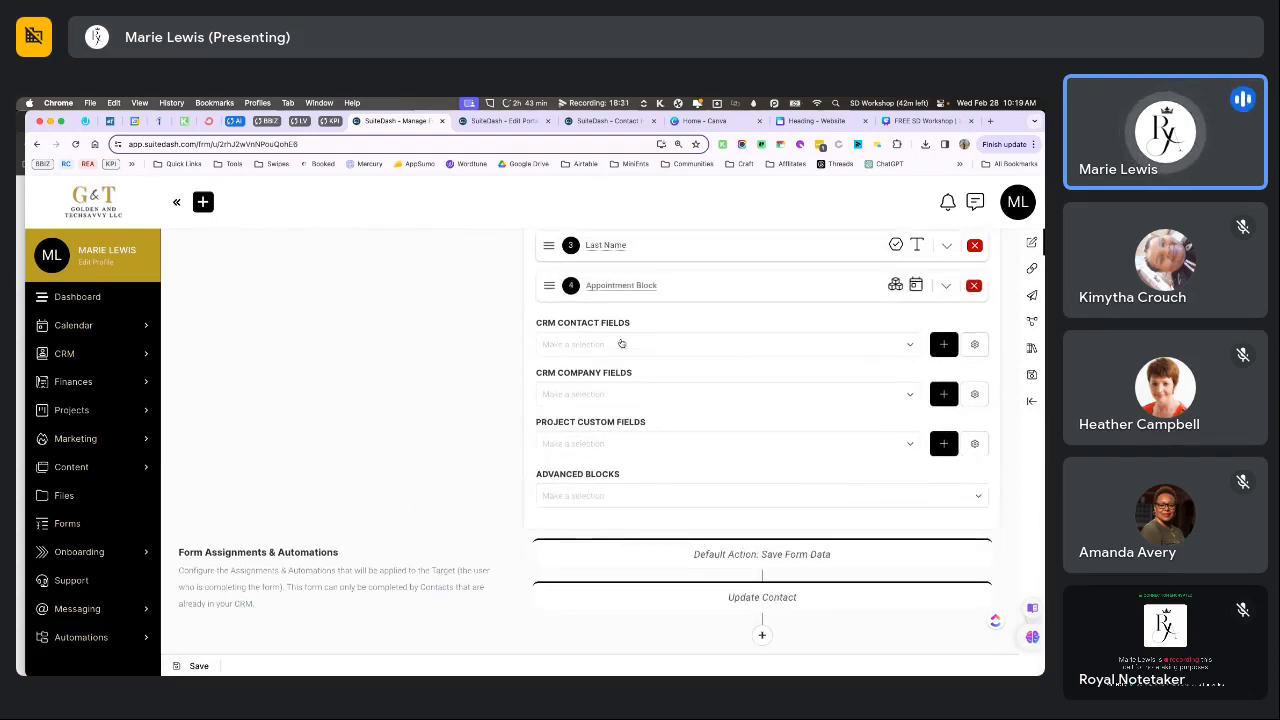
{"action": "left_click", "coordinate": [947, 309]}
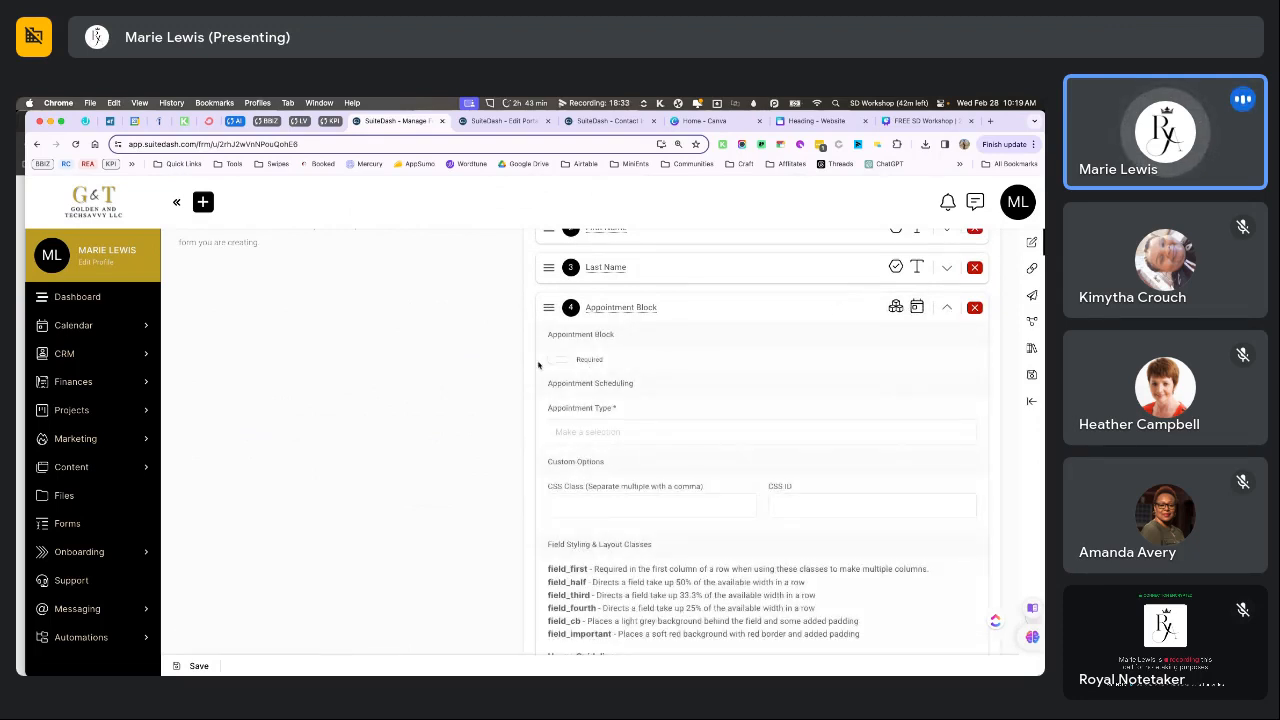
{"action": "left_click", "coordinate": [653, 427]}
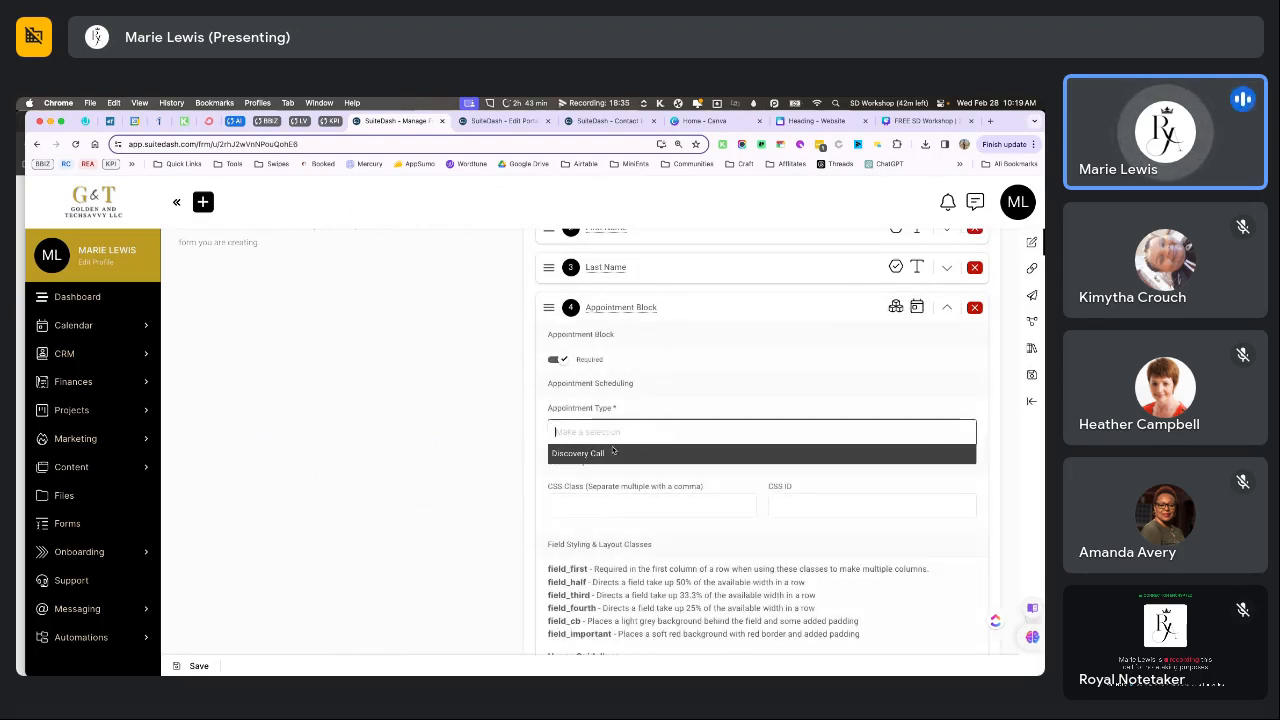
{"action": "left_click", "coordinate": [610, 452]}
{"action": "left_click", "coordinate": [947, 307]}
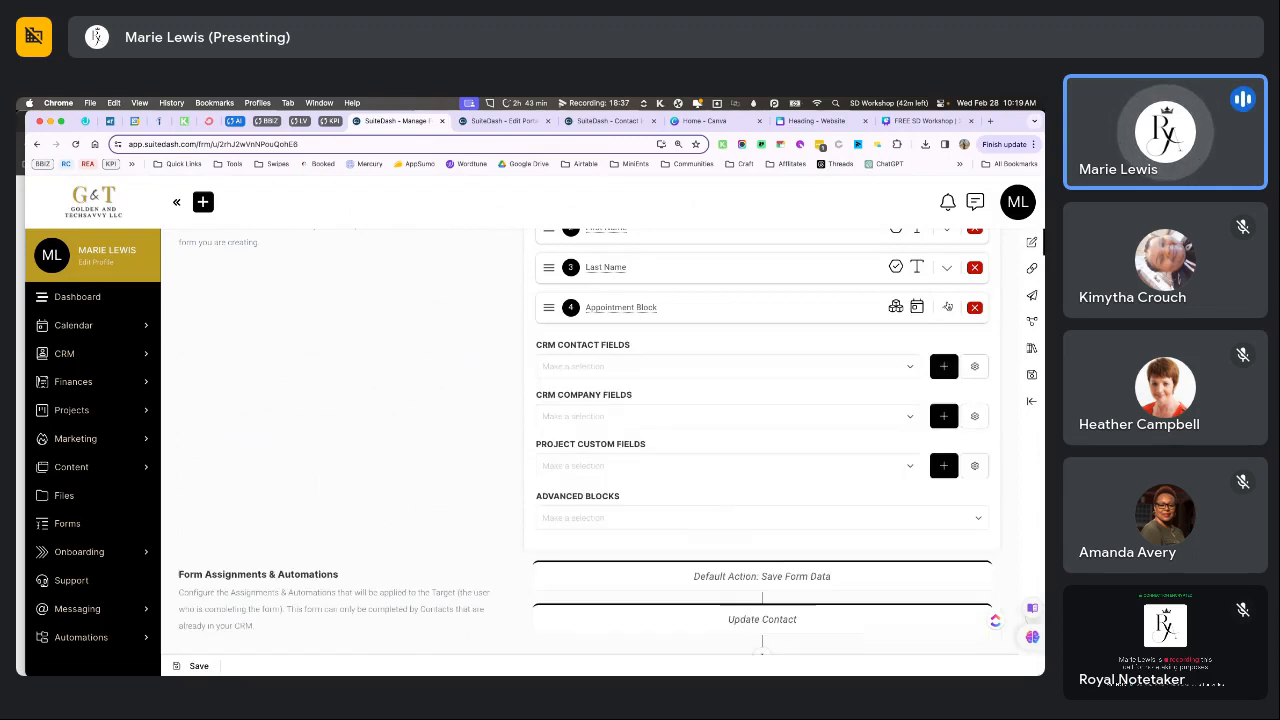
{"action": "scroll", "coordinate": [849, 535], "scroll_direction": "down", "scroll_amount": 1}
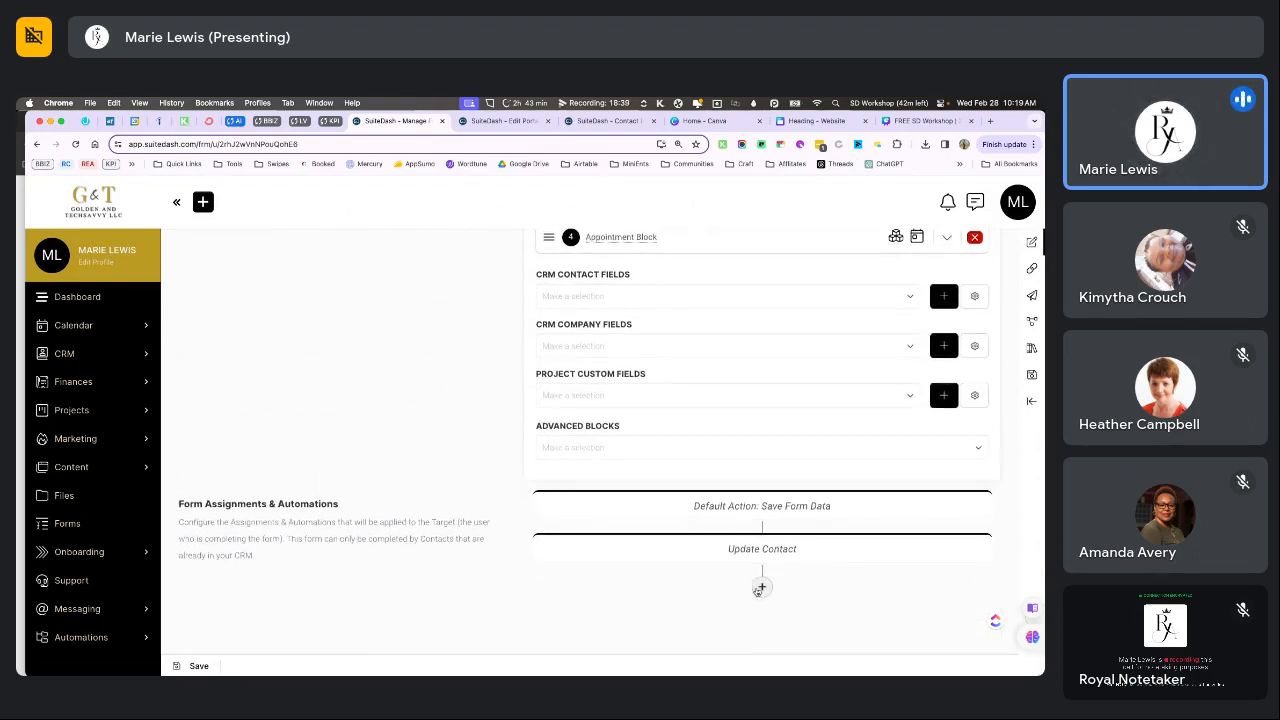
Add a Trigger Automations step after Update Contact and open its automation configuration
{"action": "left_click", "coordinate": [762, 587]}
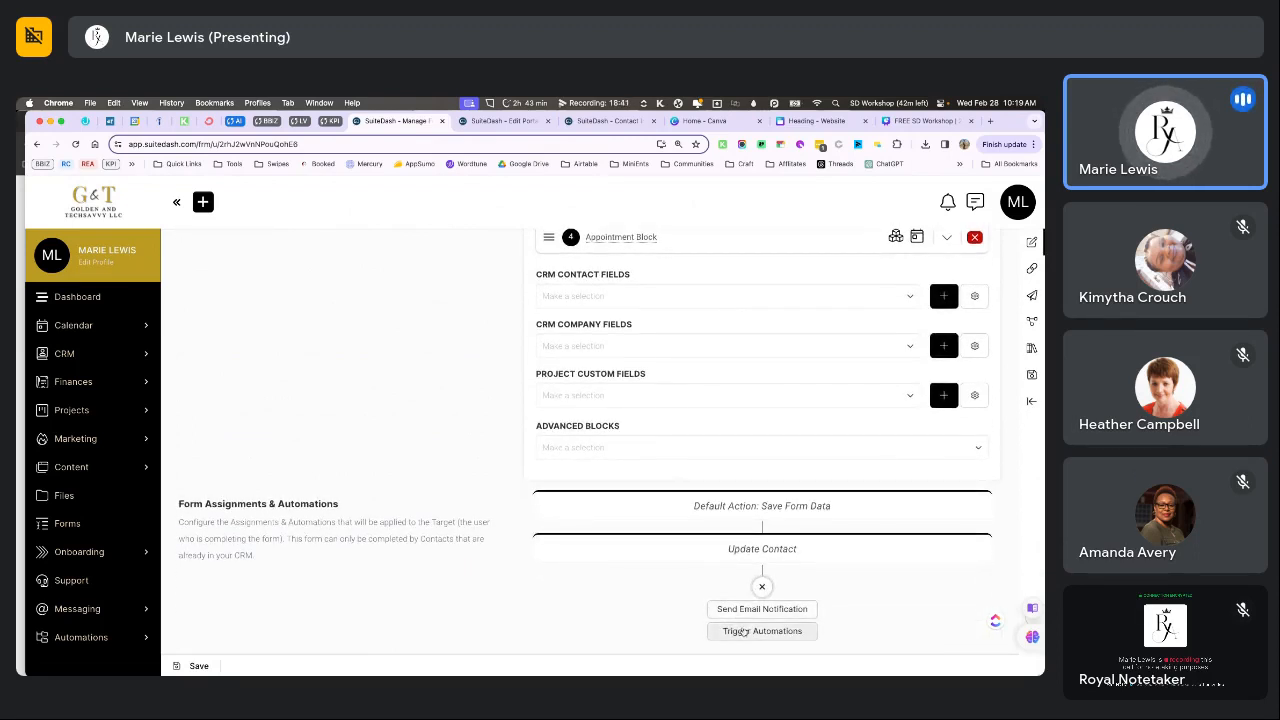
{"action": "left_click", "coordinate": [743, 631]}
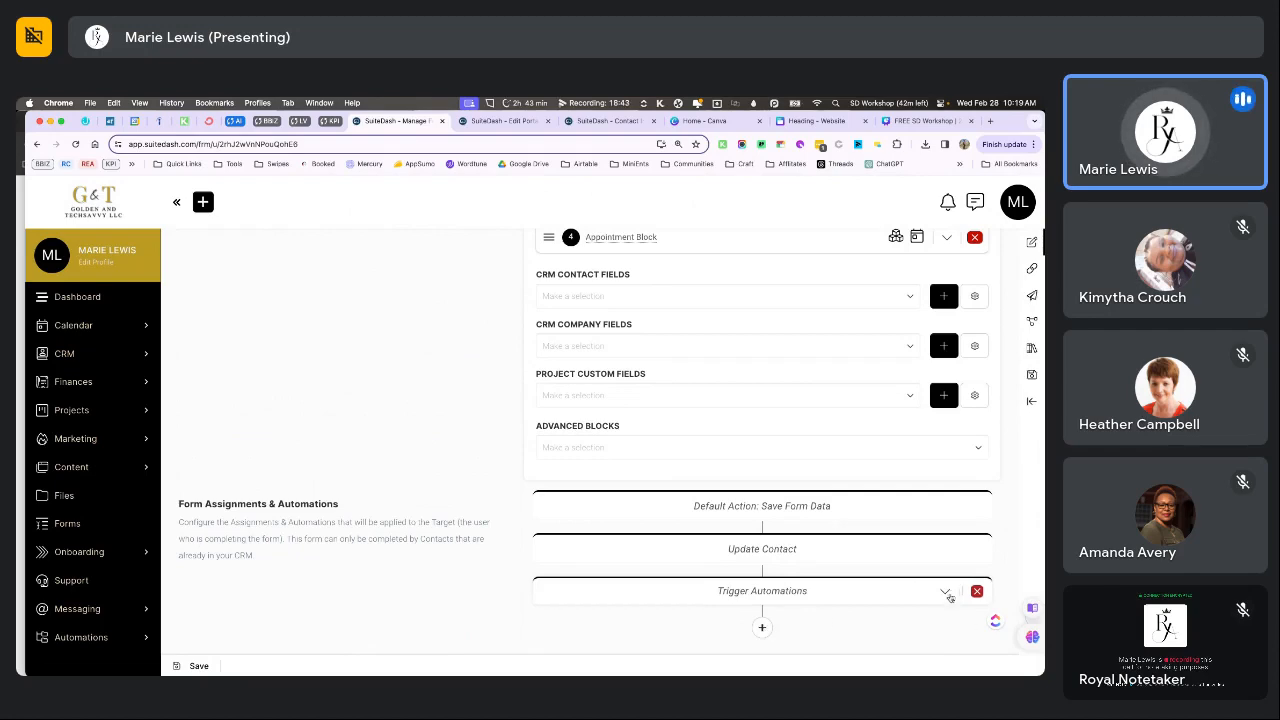
{"action": "left_click", "coordinate": [946, 594]}
{"action": "scroll", "coordinate": [869, 603], "scroll_direction": "down", "scroll_amount": 2}
{"action": "left_click", "coordinate": [812, 528]}
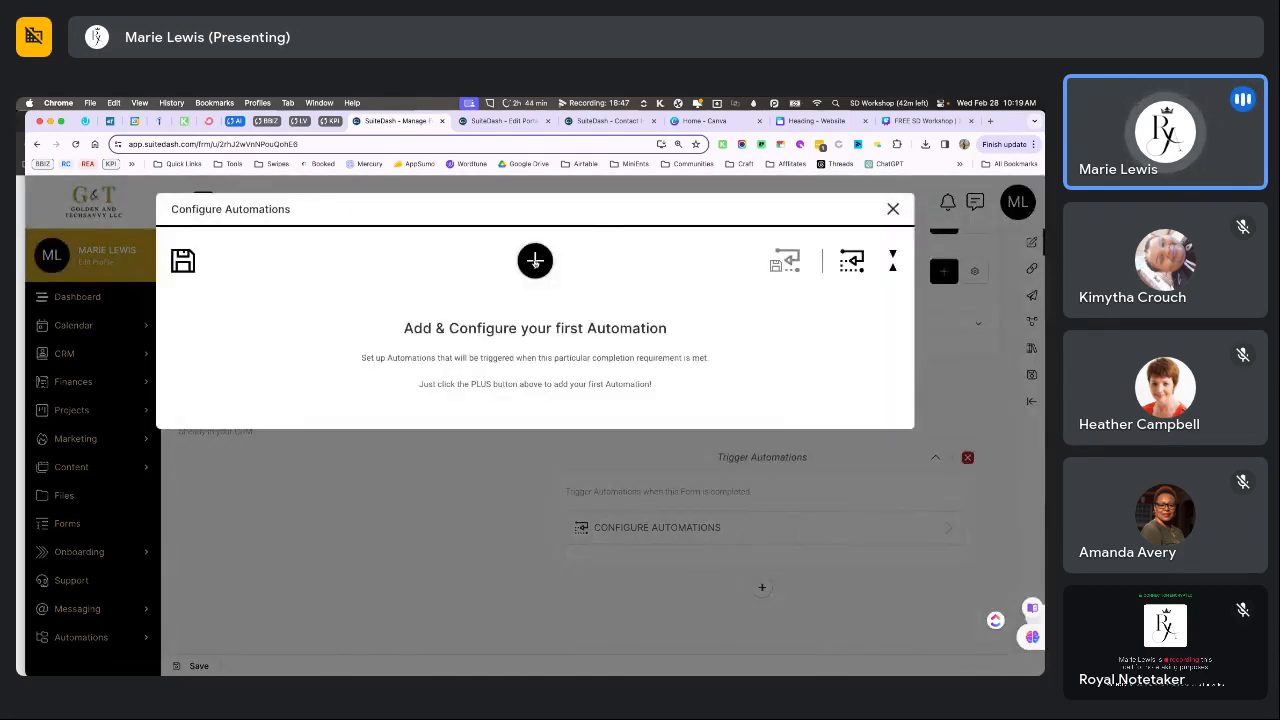
Add a Remove from Circle(s) action set to the Welcome circle
{"action": "left_click", "coordinate": [535, 261]}
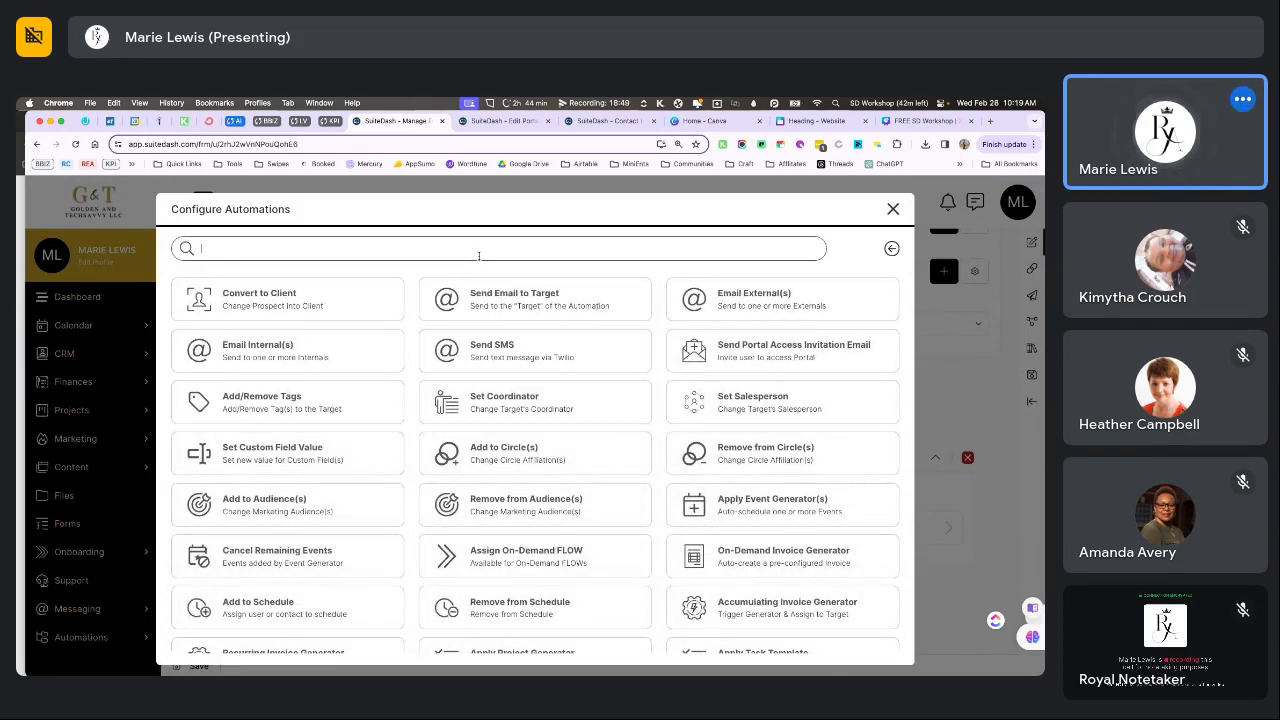
{"action": "type", "text": "re"}
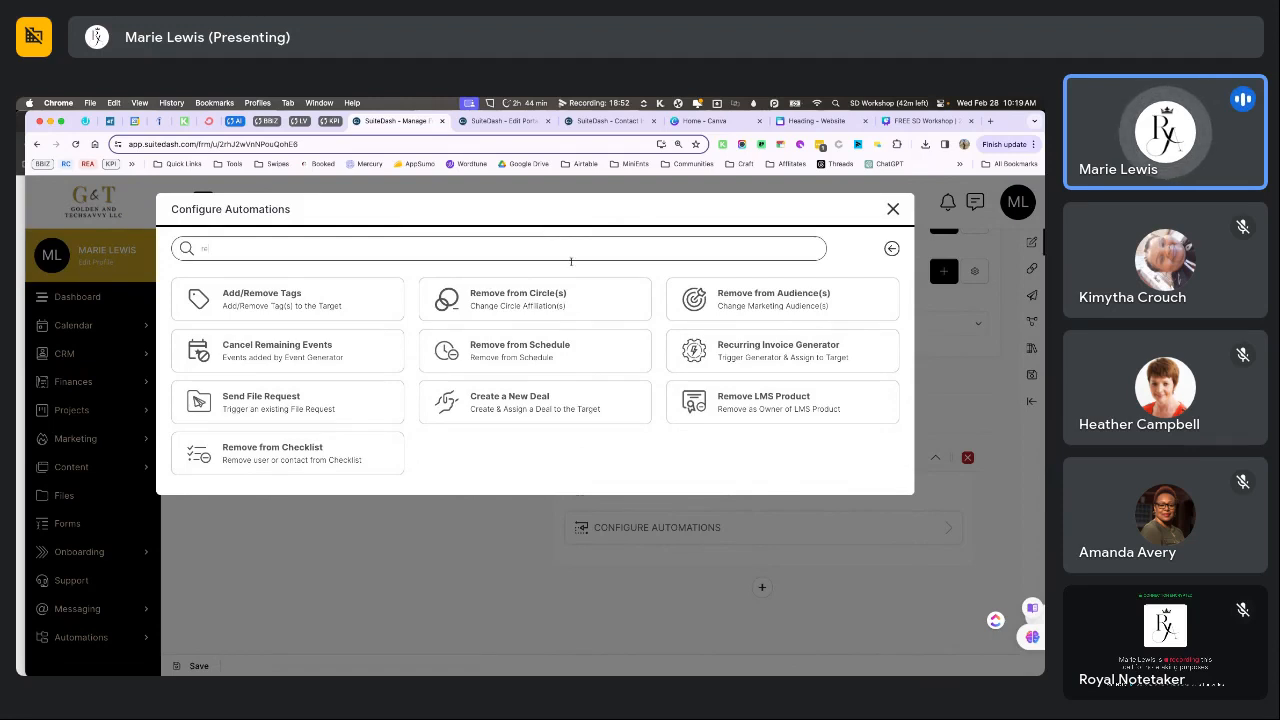
{"action": "left_click", "coordinate": [508, 314]}
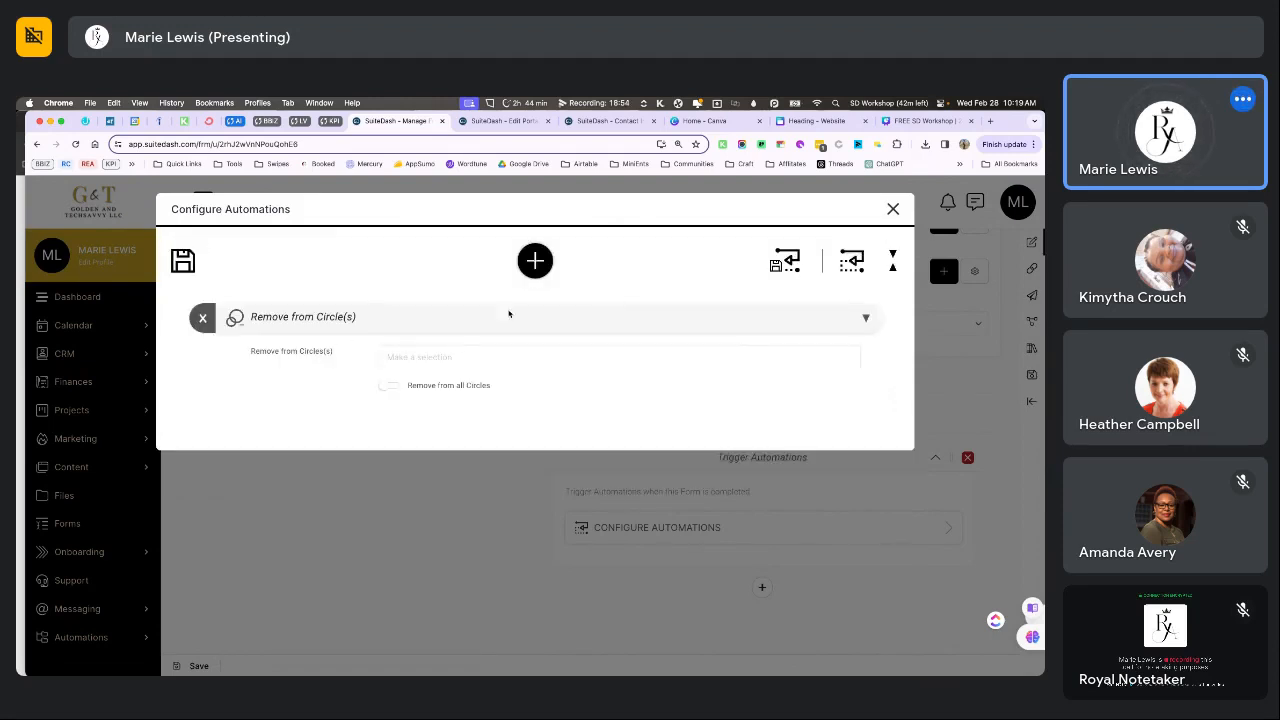
{"action": "left_click", "coordinate": [477, 364]}
{"action": "type", "text": "wel"}
{"action": "left_click", "coordinate": [477, 362]}
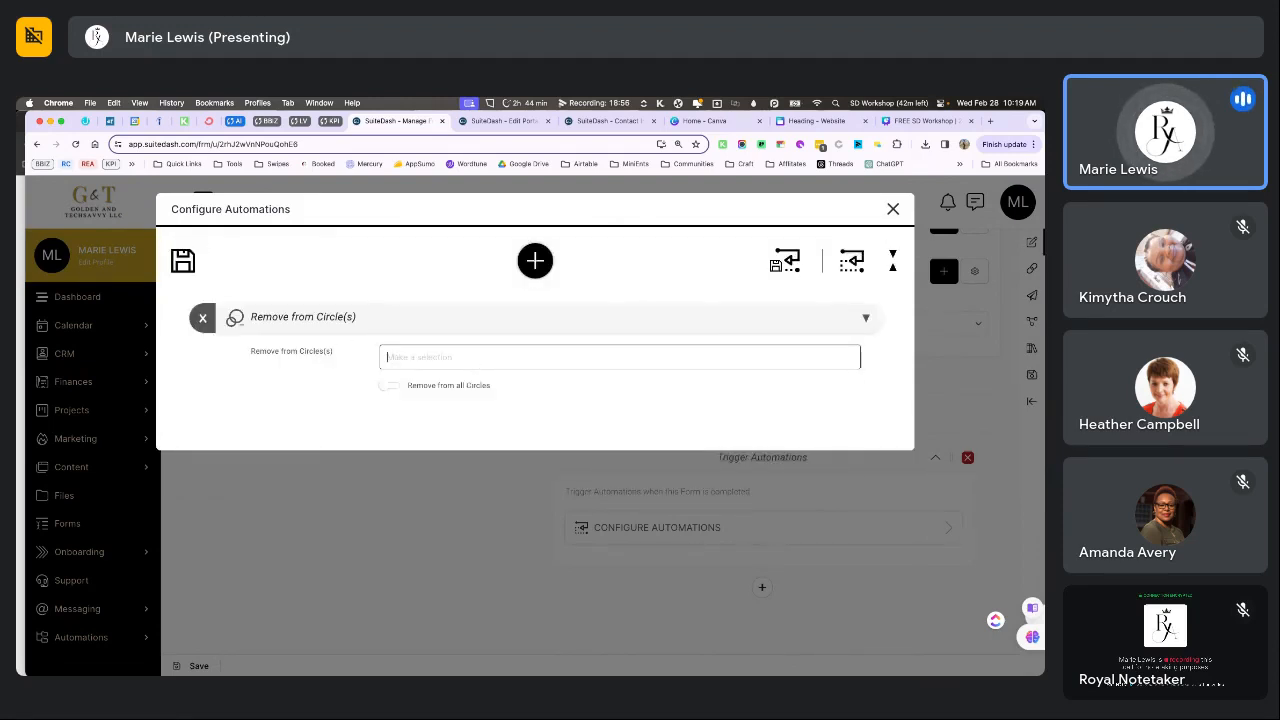
{"action": "left_click", "coordinate": [475, 362]}
{"action": "left_click", "coordinate": [354, 423]}
{"action": "left_click", "coordinate": [420, 351]}
{"action": "type", "text": "wel"}
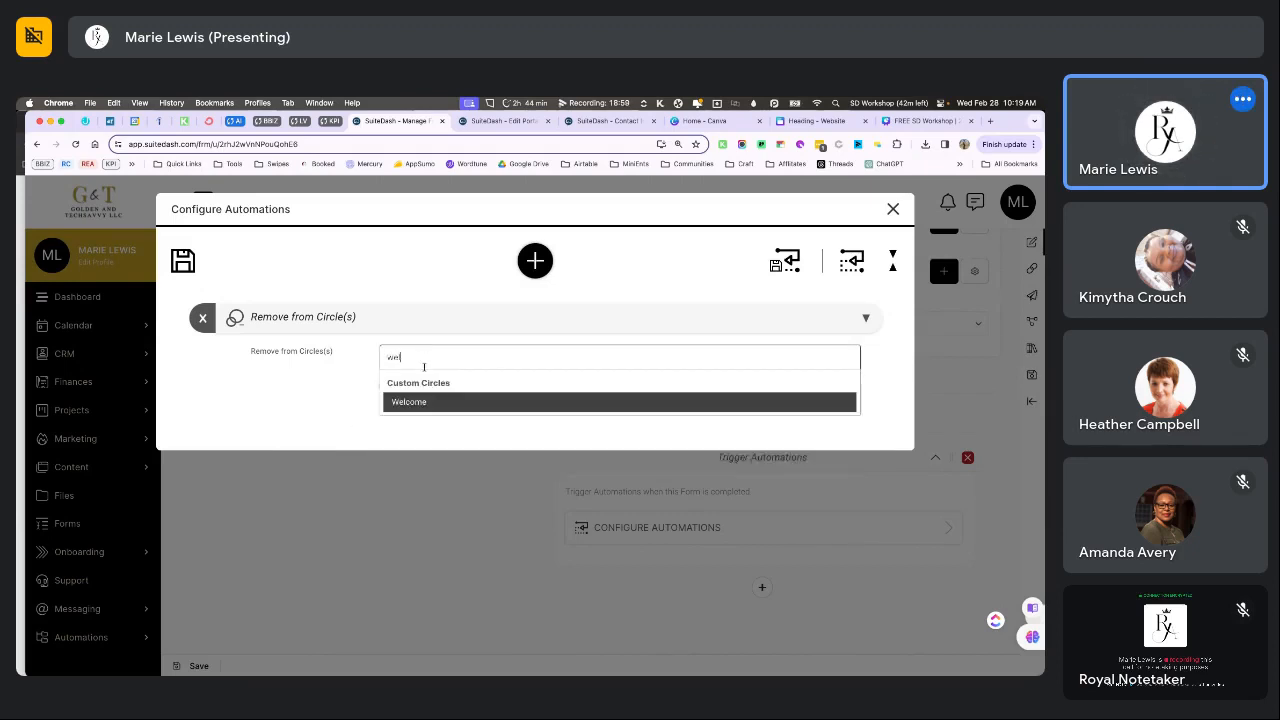
{"action": "left_click", "coordinate": [415, 401]}
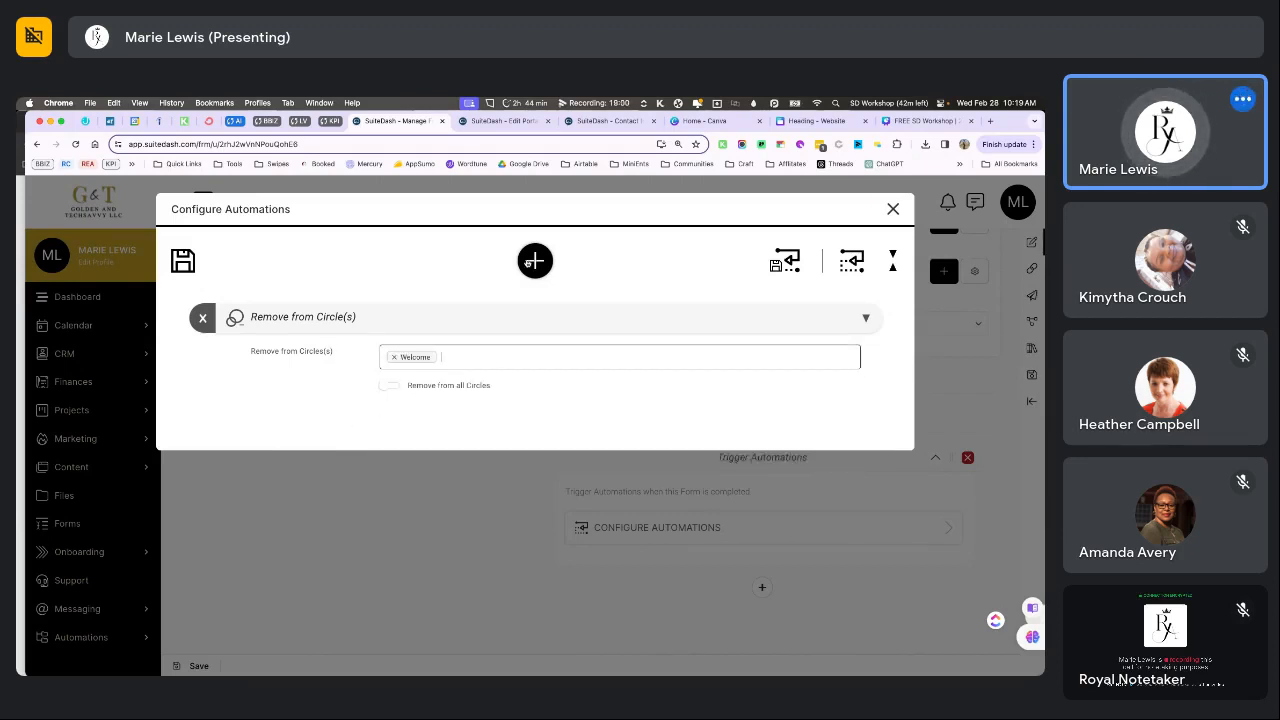
Add an Add to Circle(s) action set to the Proposal/Invoicing circle
{"action": "left_click", "coordinate": [534, 261]}
{"action": "type", "text": "add"}
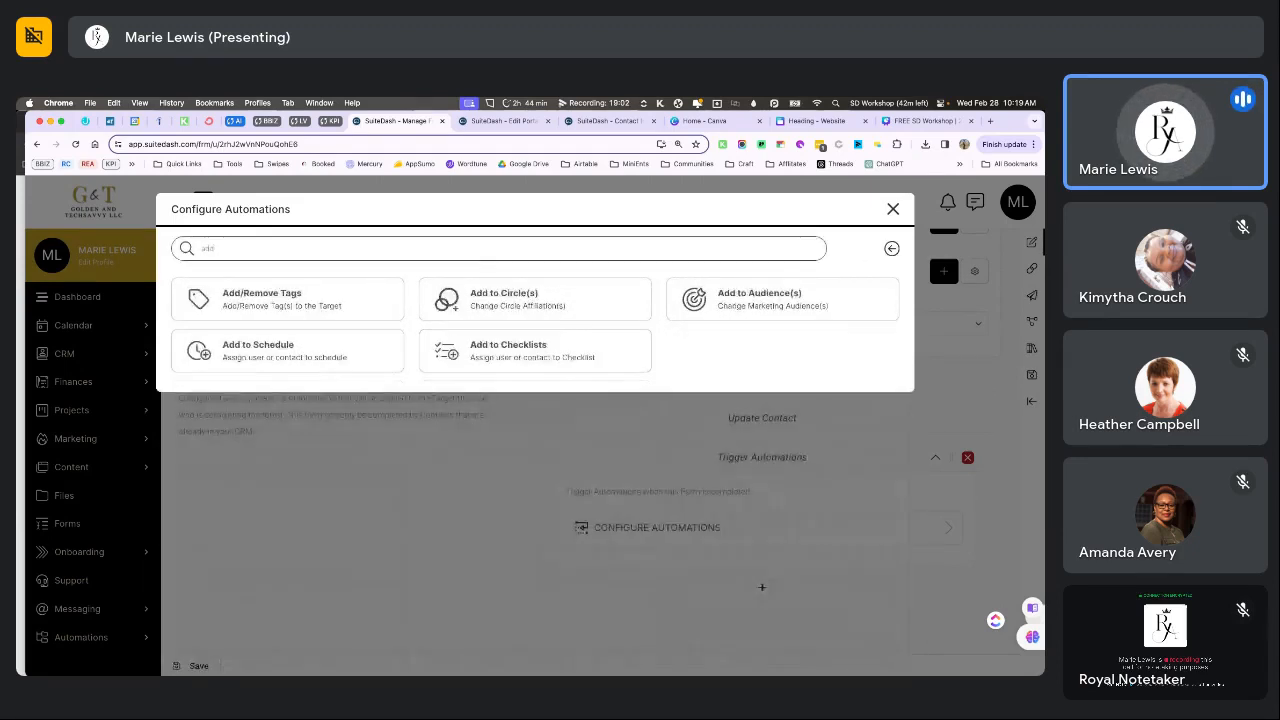
{"action": "left_click", "coordinate": [458, 298]}
{"action": "left_click", "coordinate": [452, 357]}
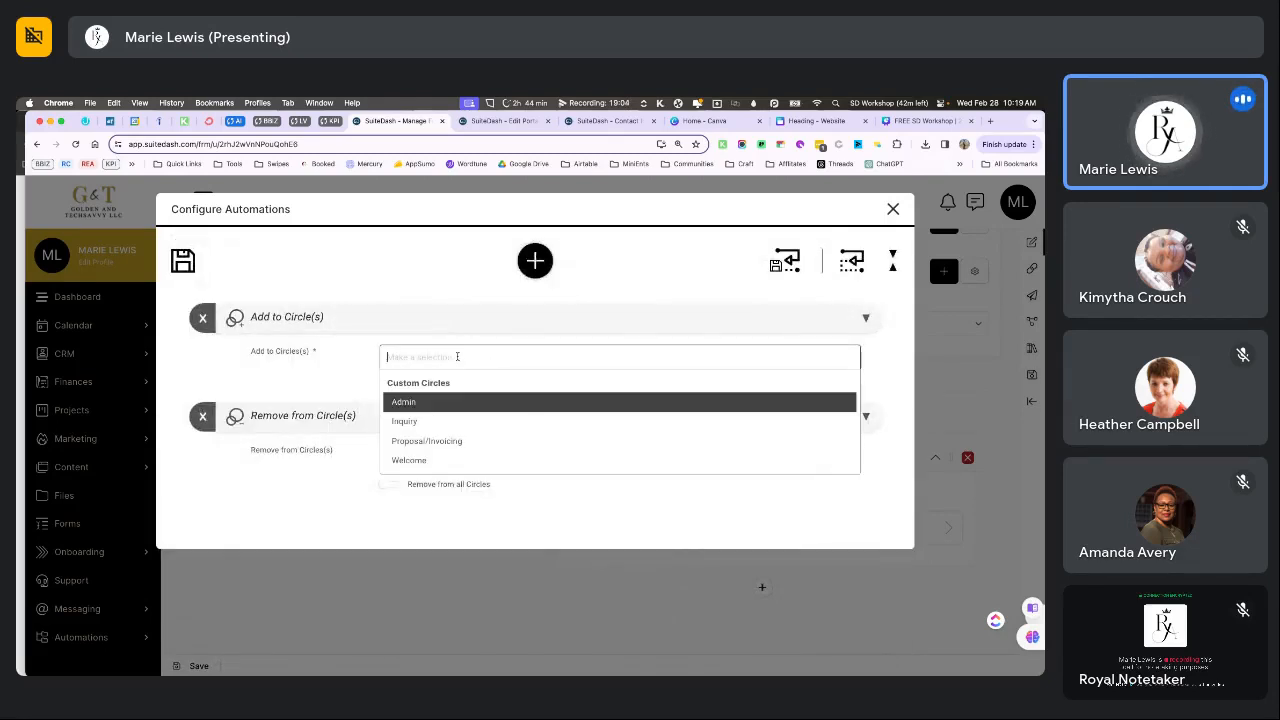
{"action": "type", "text": "pro"}
{"action": "key", "text": "Return"}
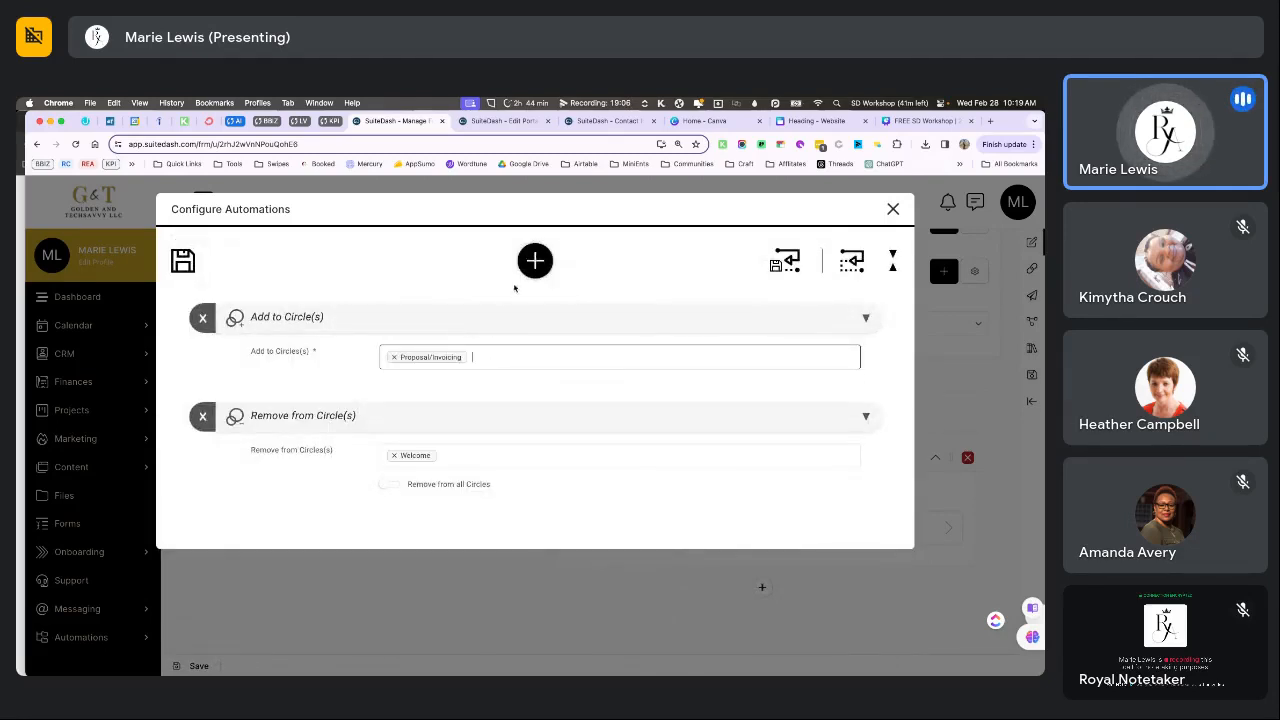
{"action": "left_click", "coordinate": [533, 266]}
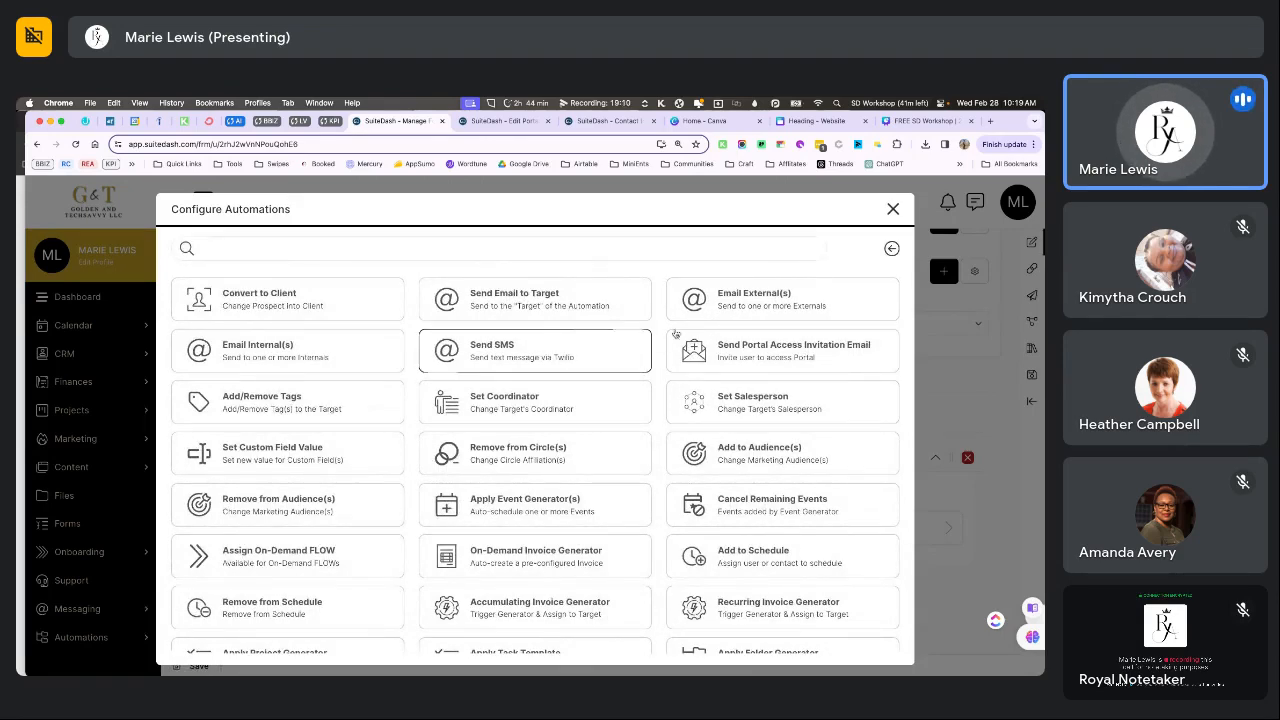
Review the automation configuration, then close and reopen it
{"action": "scroll", "coordinate": [639, 451], "scroll_direction": "down", "scroll_amount": 1}
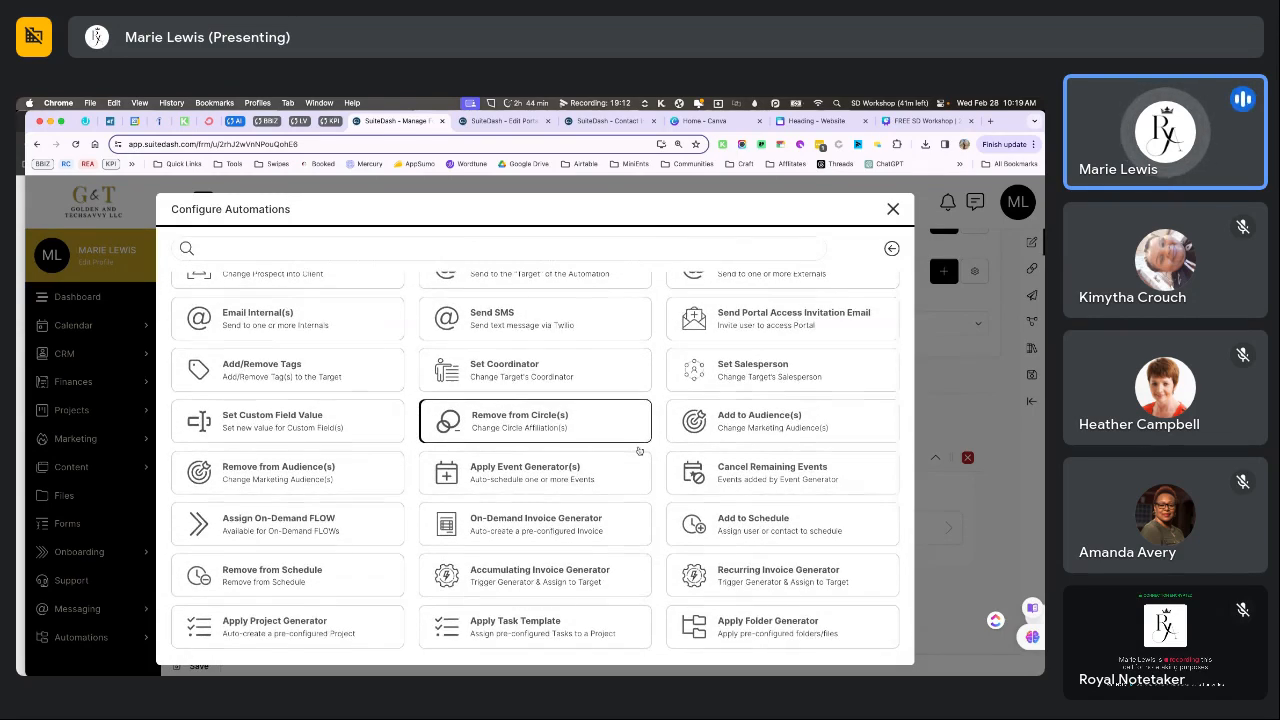
{"action": "scroll", "coordinate": [640, 450], "scroll_direction": "up", "scroll_amount": 1}
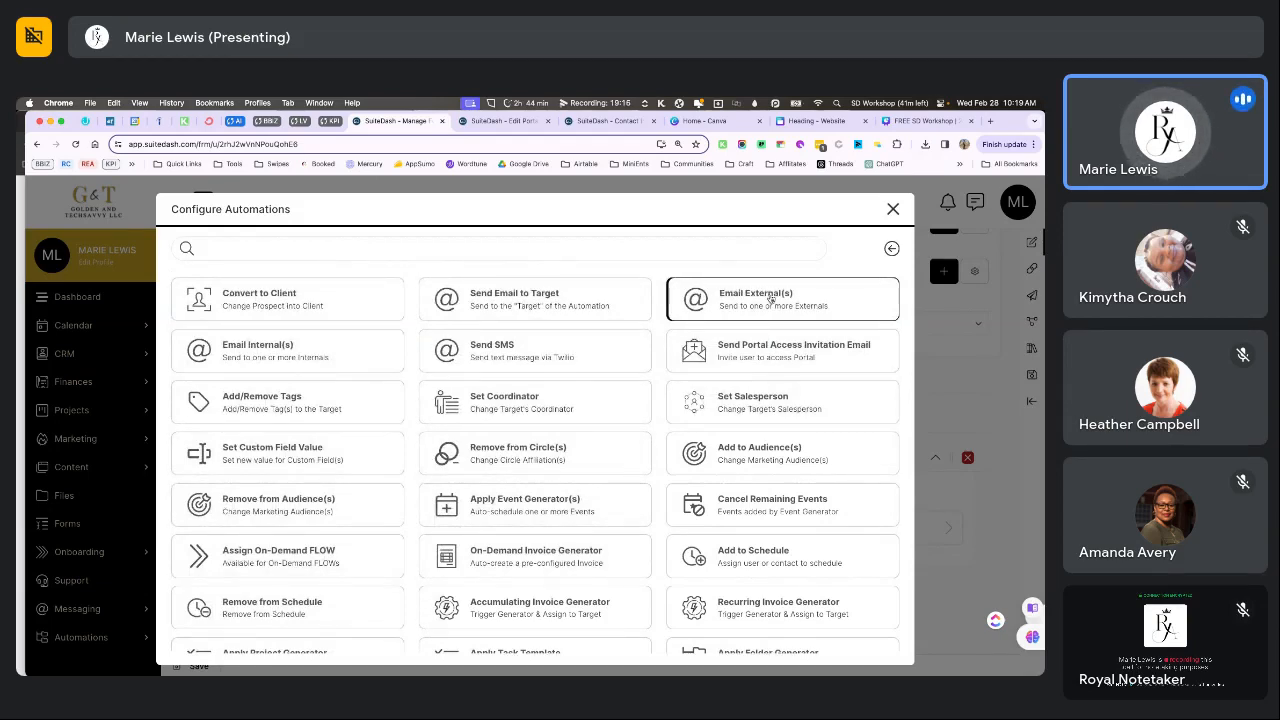
{"action": "scroll", "coordinate": [672, 520], "scroll_direction": "down", "scroll_amount": 2}
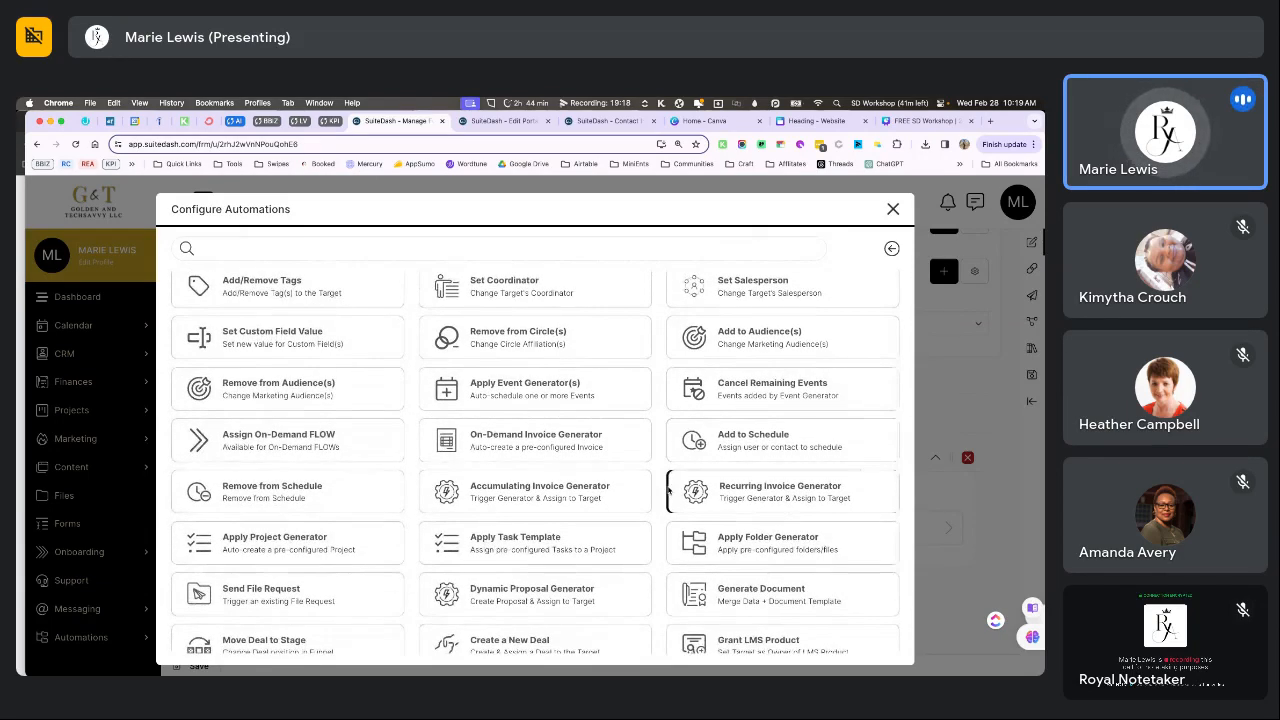
{"action": "scroll", "coordinate": [668, 489], "scroll_direction": "down", "scroll_amount": 3}
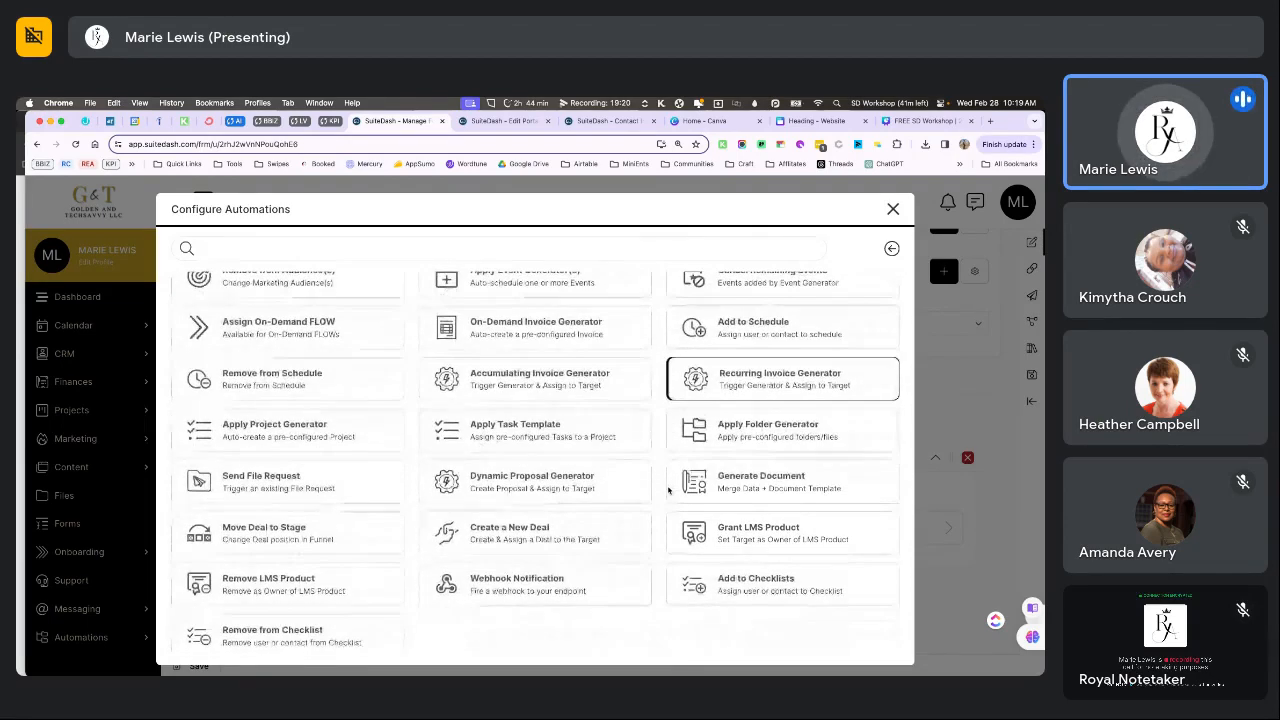
{"action": "scroll", "coordinate": [668, 489], "scroll_direction": "up", "scroll_amount": 5}
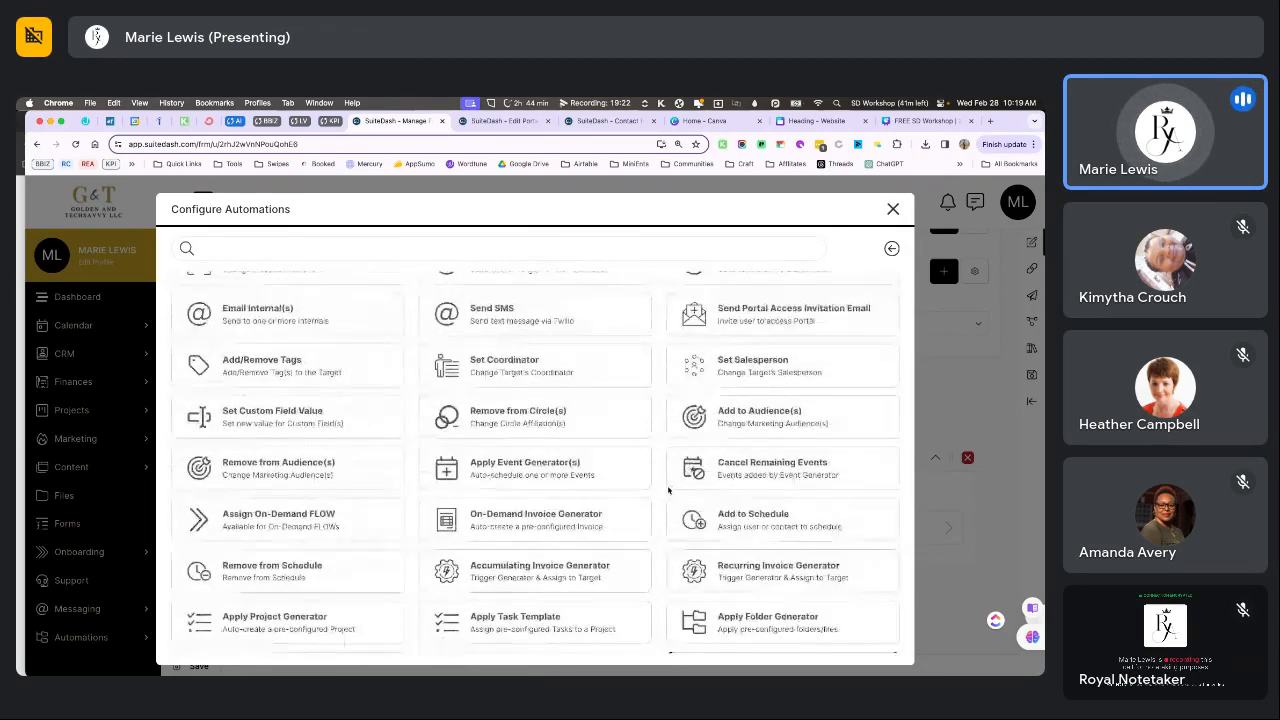
{"action": "left_click", "coordinate": [893, 209]}
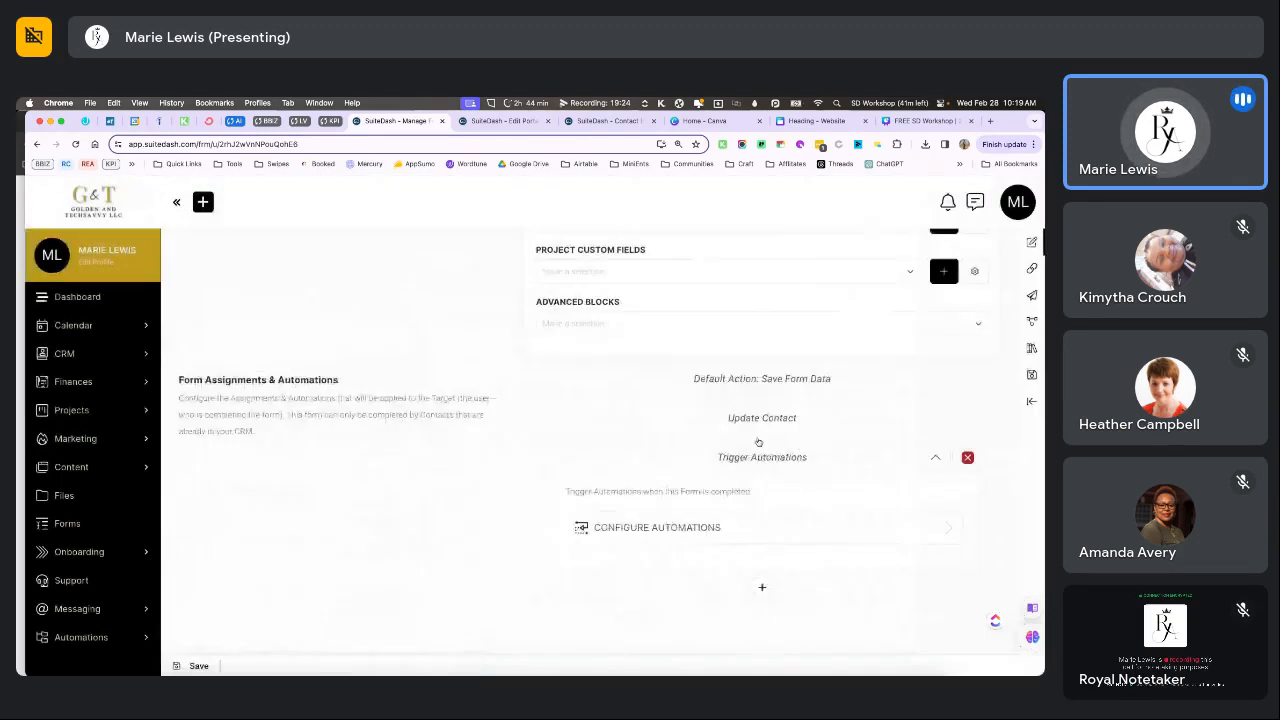
{"action": "left_click", "coordinate": [731, 517]}
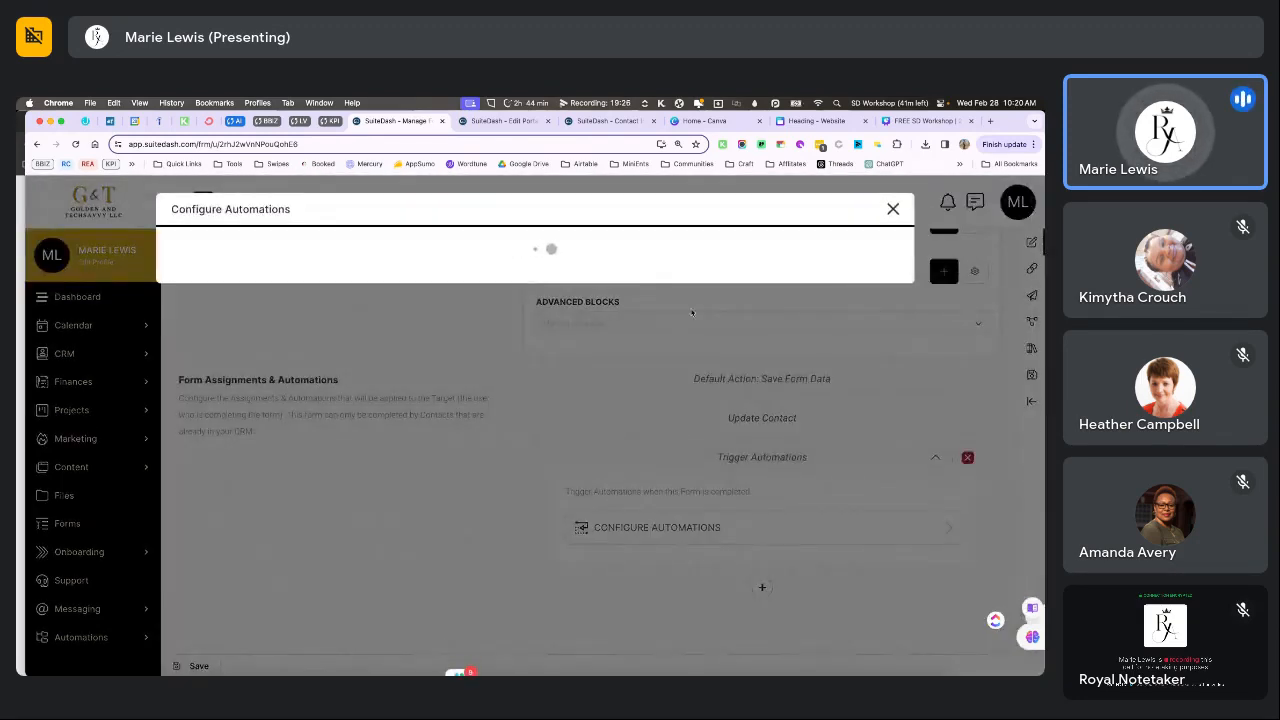
Set automations: Add to Circle(s) Proposal/Invoicing and Remove from Circle(s) Welcome
{"action": "left_click", "coordinate": [534, 260]}
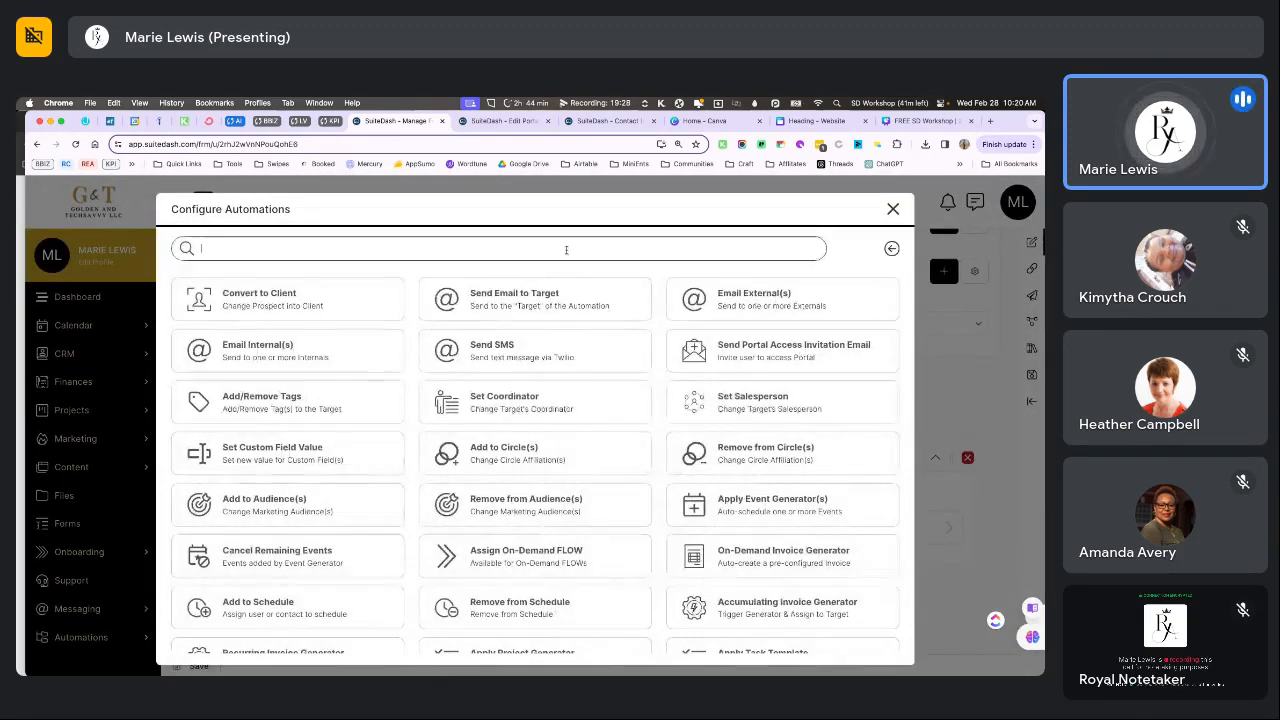
{"action": "type", "text": "cirl"}
{"action": "key", "text": "BackSpace"}
{"action": "key", "text": "BackSpace"}
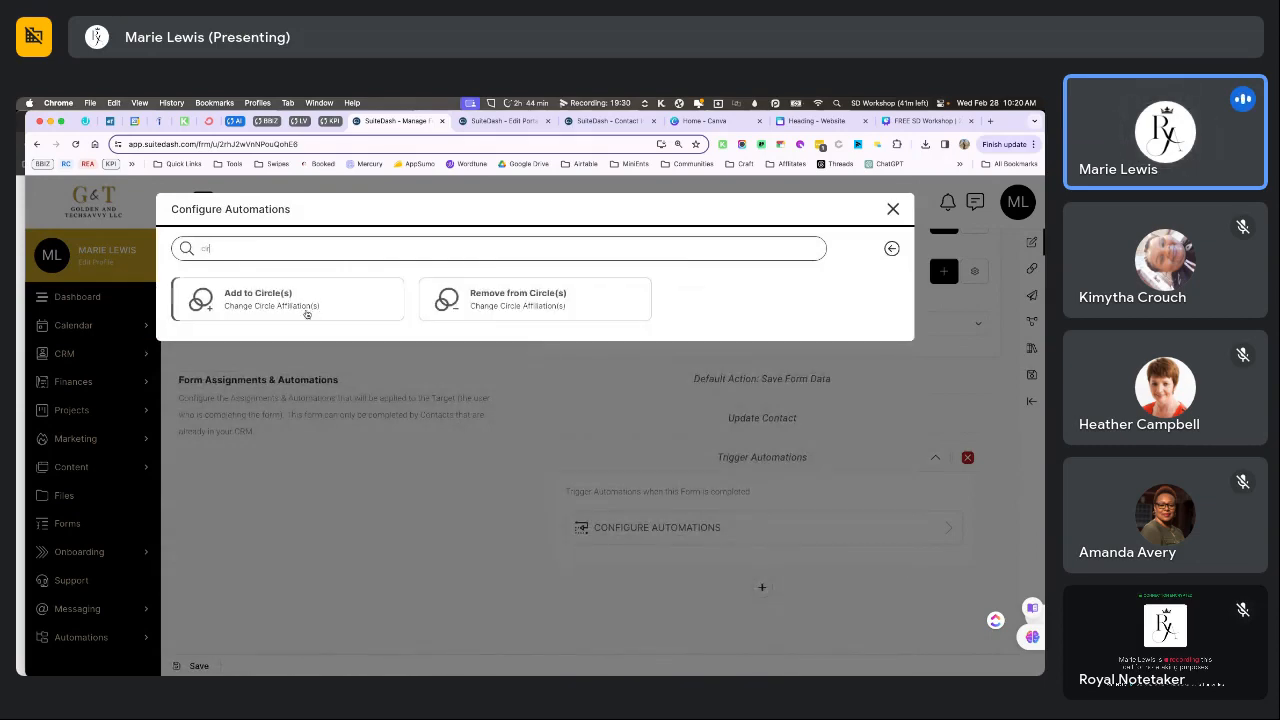
{"action": "left_click", "coordinate": [306, 306]}
{"action": "left_click", "coordinate": [470, 356]}
{"action": "left_click", "coordinate": [438, 440]}
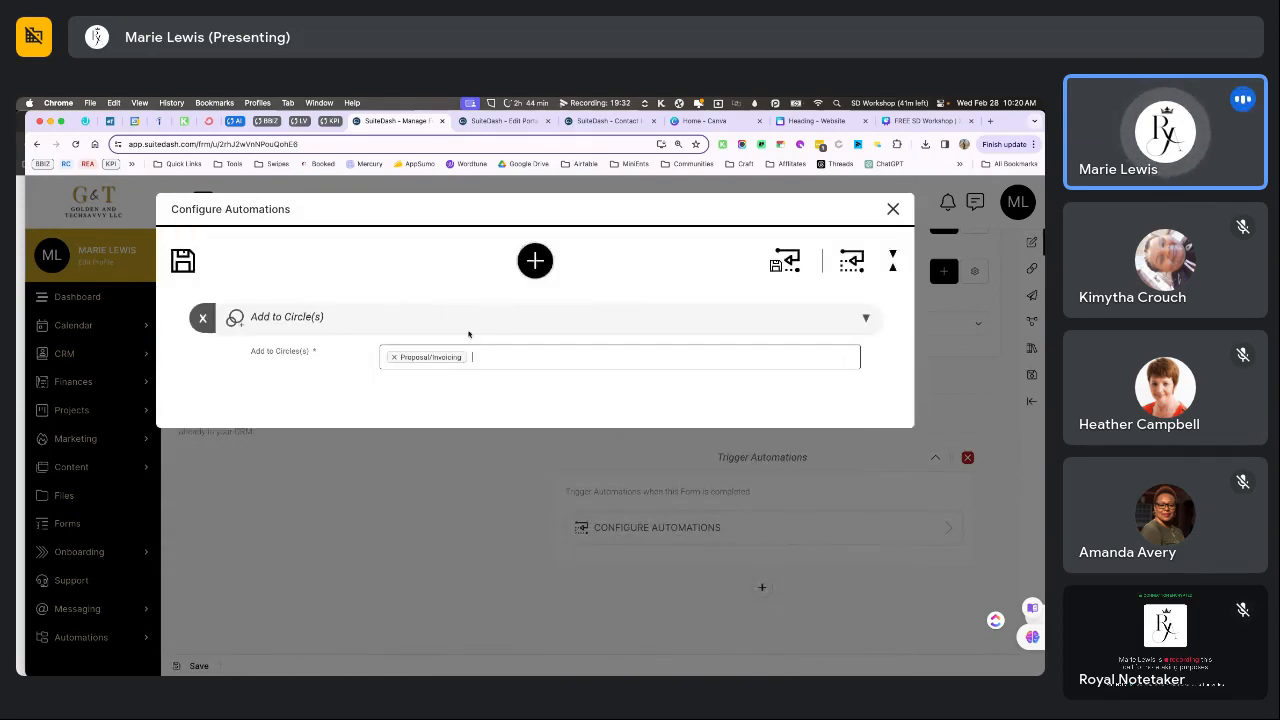
{"action": "left_click", "coordinate": [534, 262]}
{"action": "type", "text": "re"}
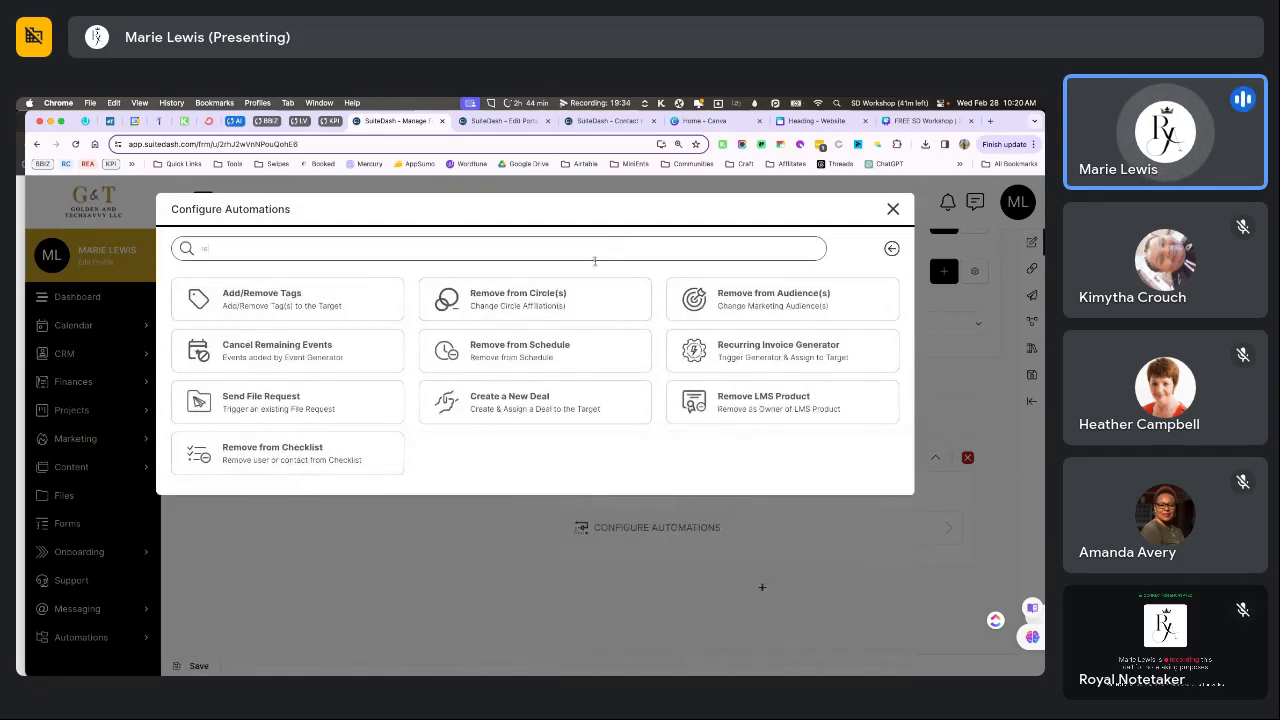
{"action": "left_click", "coordinate": [528, 304]}
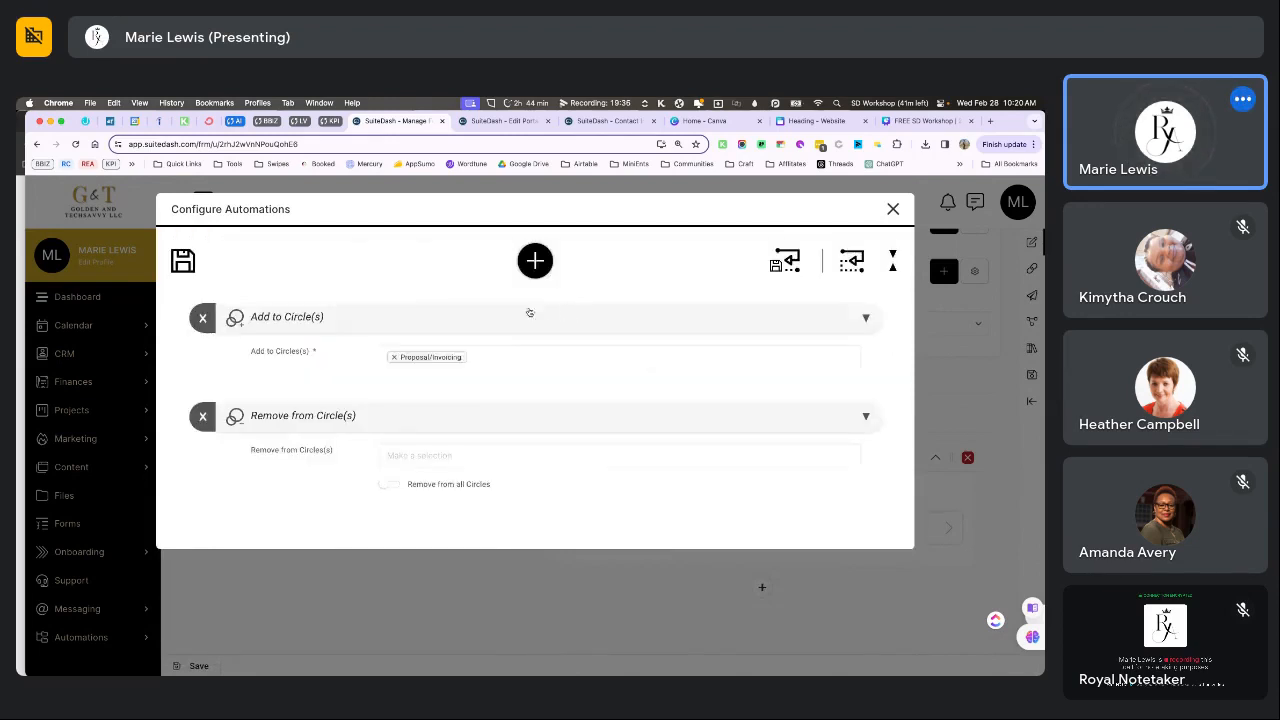
{"action": "left_click", "coordinate": [437, 450]}
{"action": "left_click", "coordinate": [420, 560]}
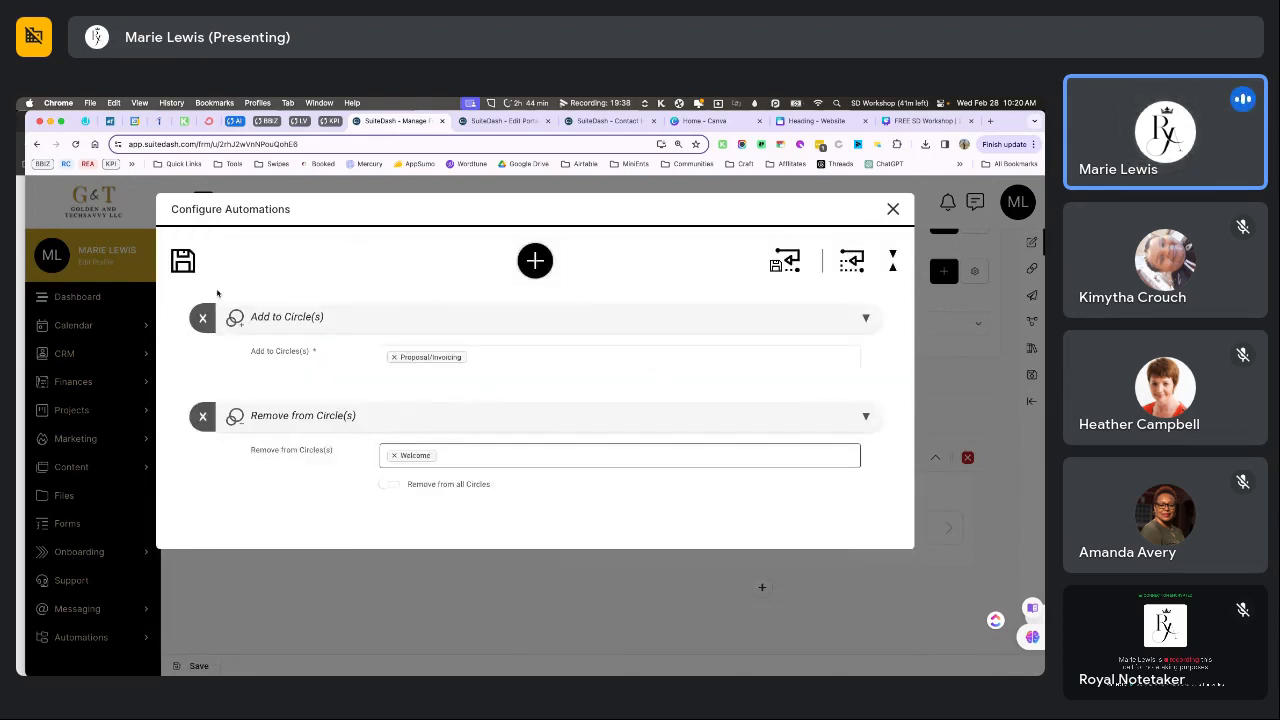
Save the automations and the Onboarding form
{"action": "left_click", "coordinate": [194, 269]}
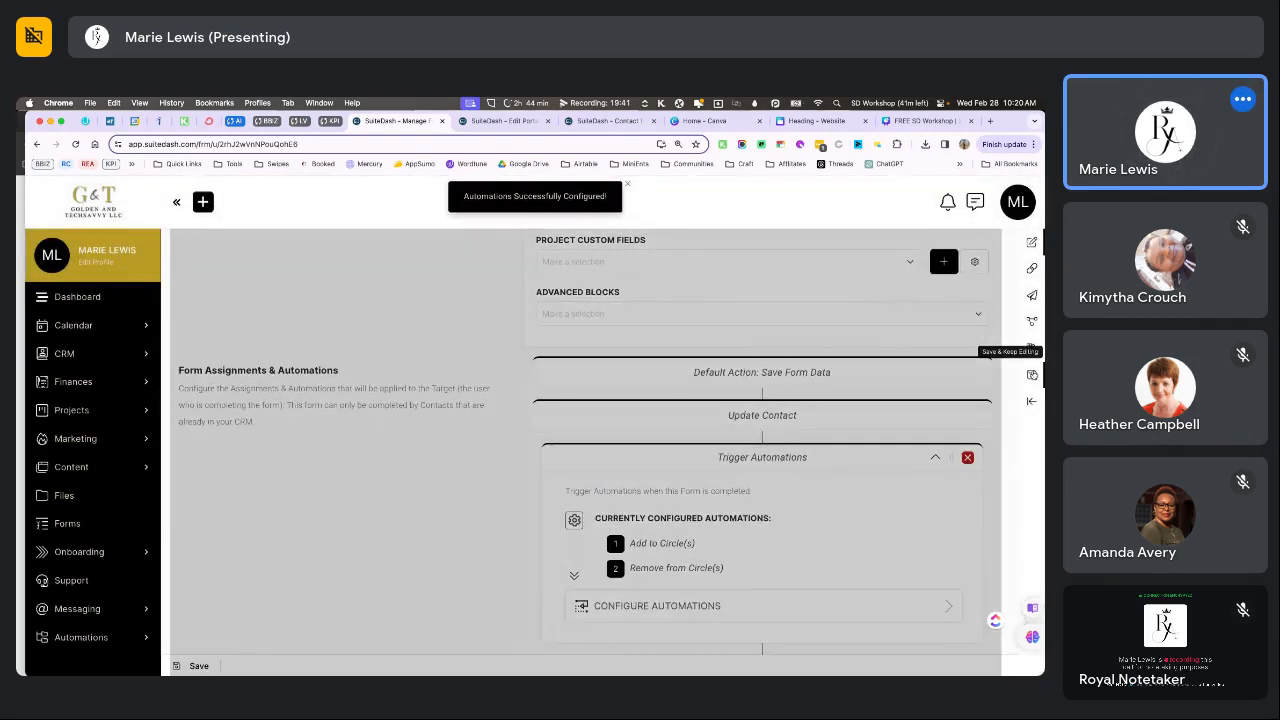
{"action": "left_click", "coordinate": [1032, 348]}
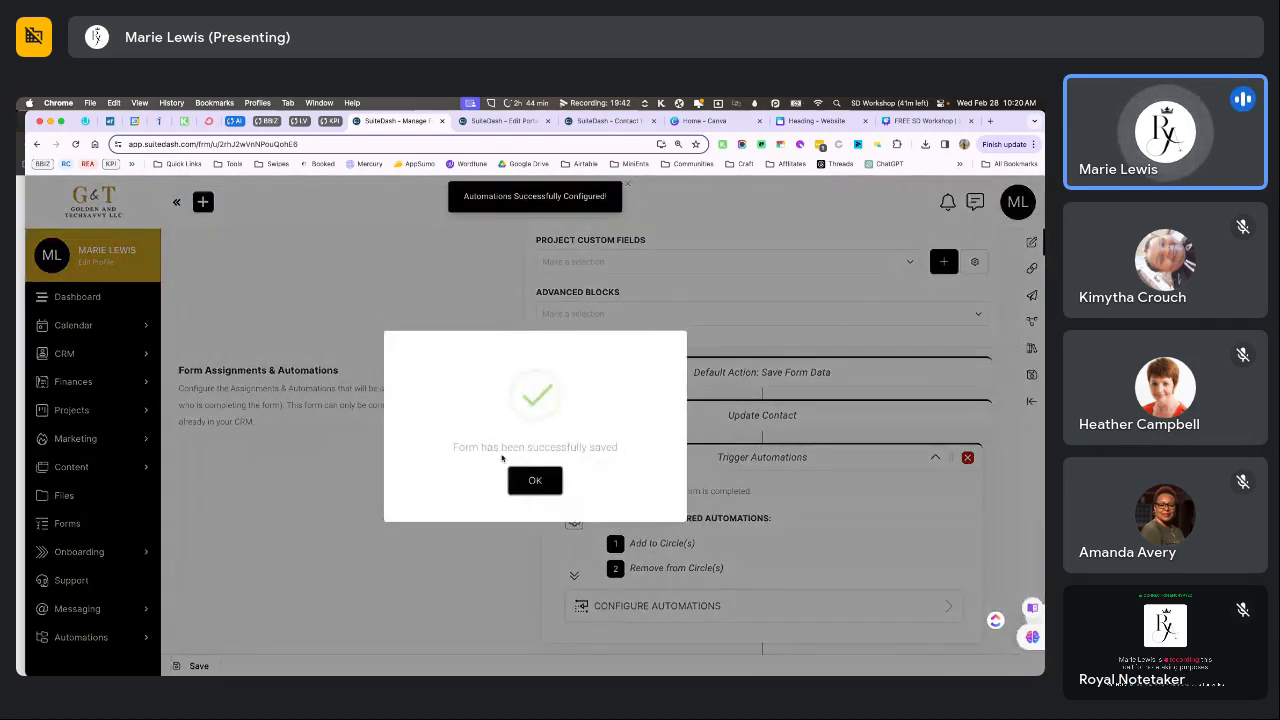
{"action": "left_click", "coordinate": [535, 481]}
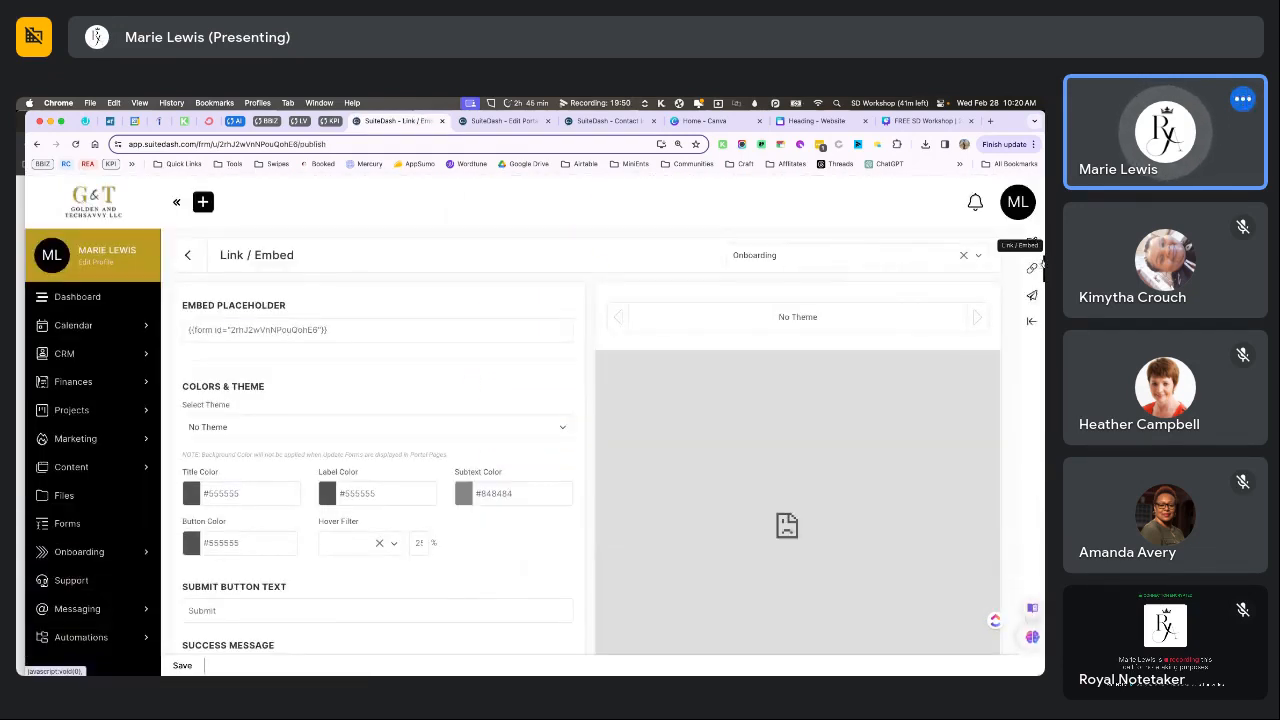
Copy the Onboarding form's Embed Placeholder, then re-save the form and dismiss the confirmation
{"action": "scroll", "coordinate": [747, 507], "scroll_direction": "down", "scroll_amount": 2}
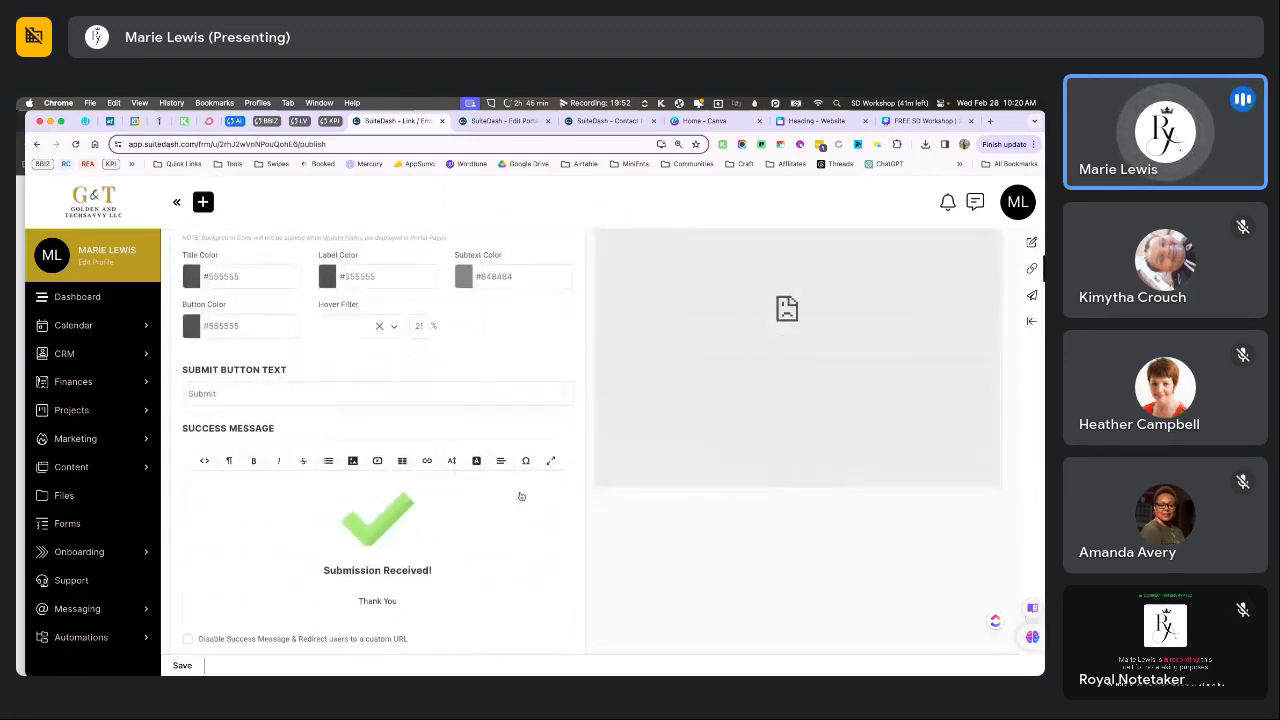
{"action": "scroll", "coordinate": [463, 525], "scroll_direction": "up", "scroll_amount": 2}
{"action": "left_click", "coordinate": [340, 325]}
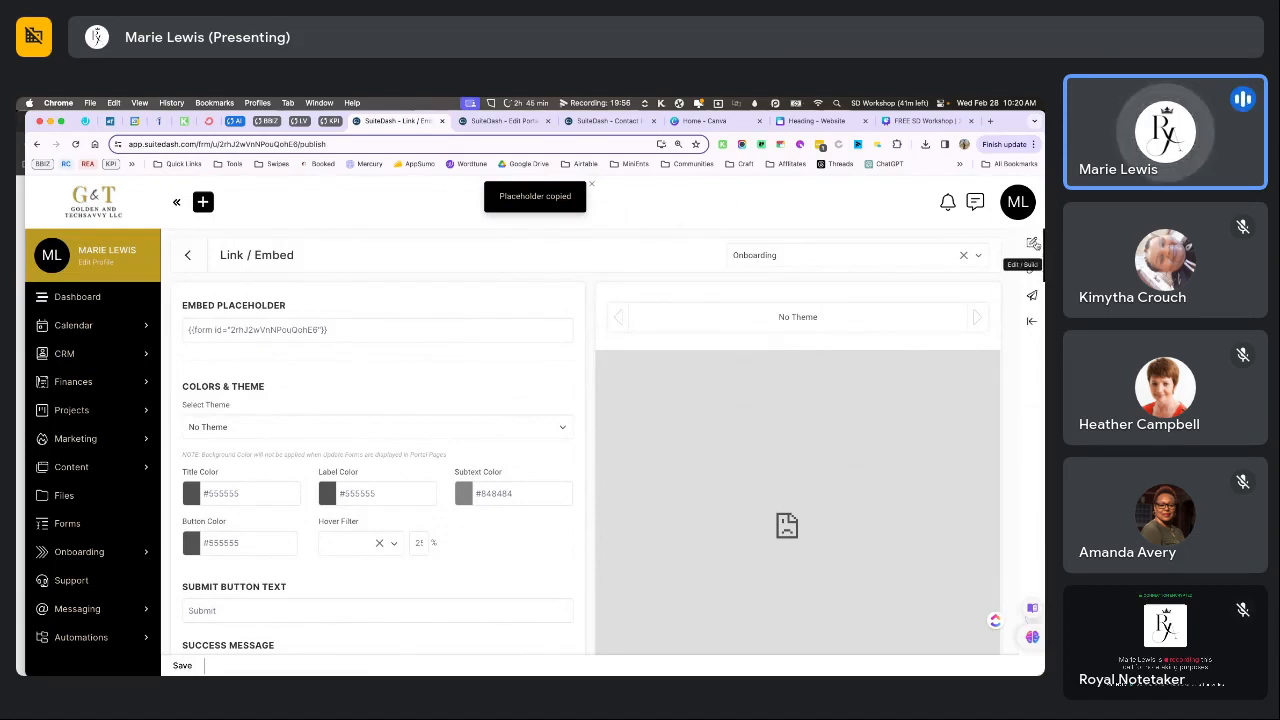
{"action": "left_click", "coordinate": [1033, 243]}
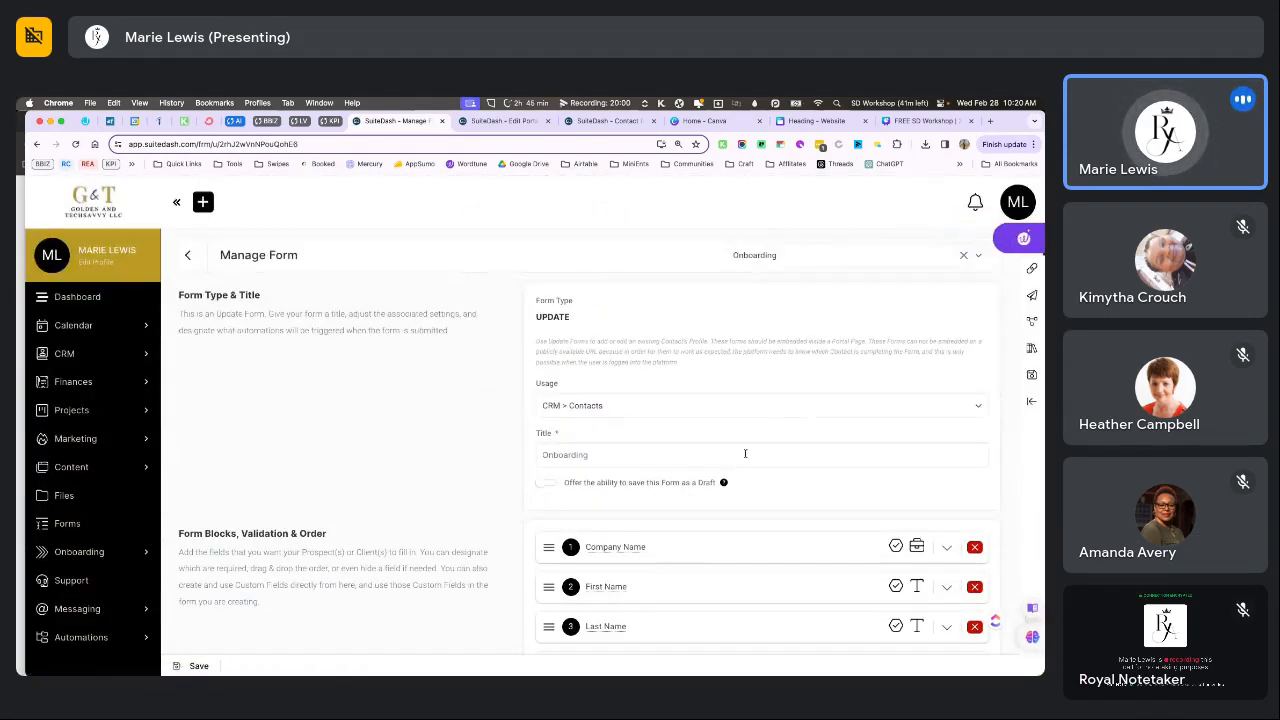
{"action": "scroll", "coordinate": [745, 455], "scroll_direction": "down", "scroll_amount": 3}
{"action": "left_click", "coordinate": [1032, 375]}
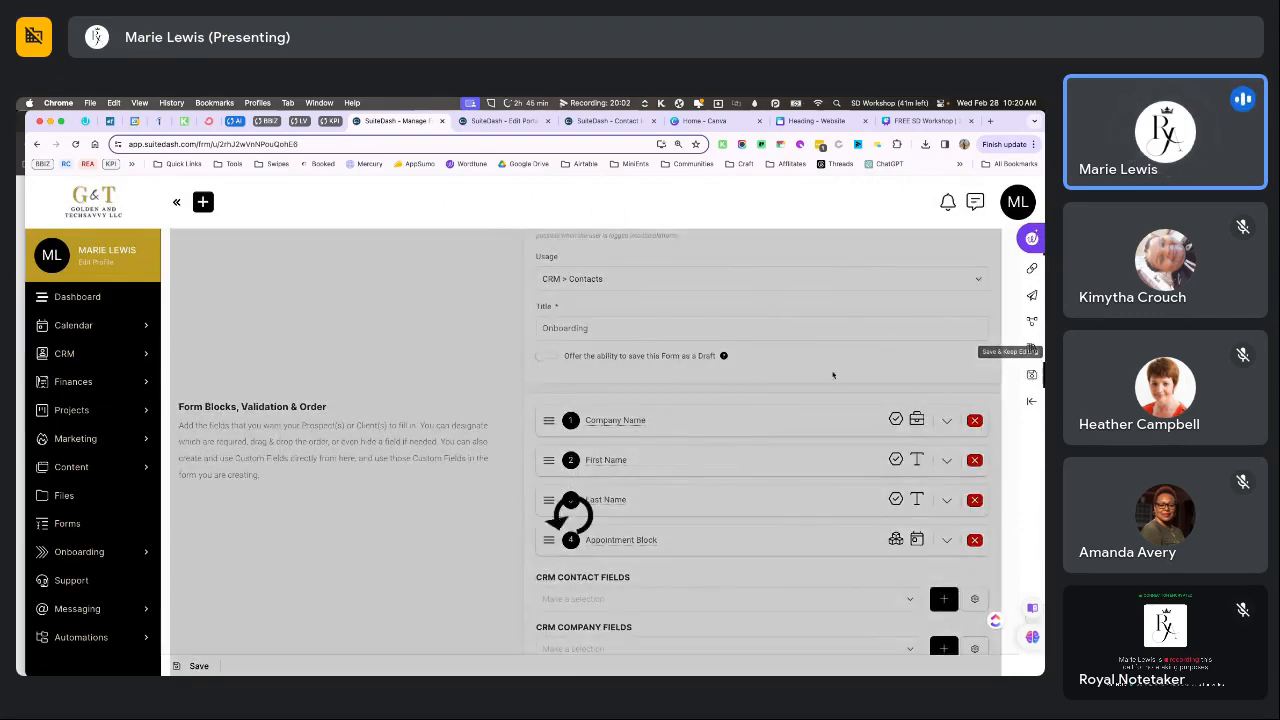
{"action": "left_click", "coordinate": [535, 480]}
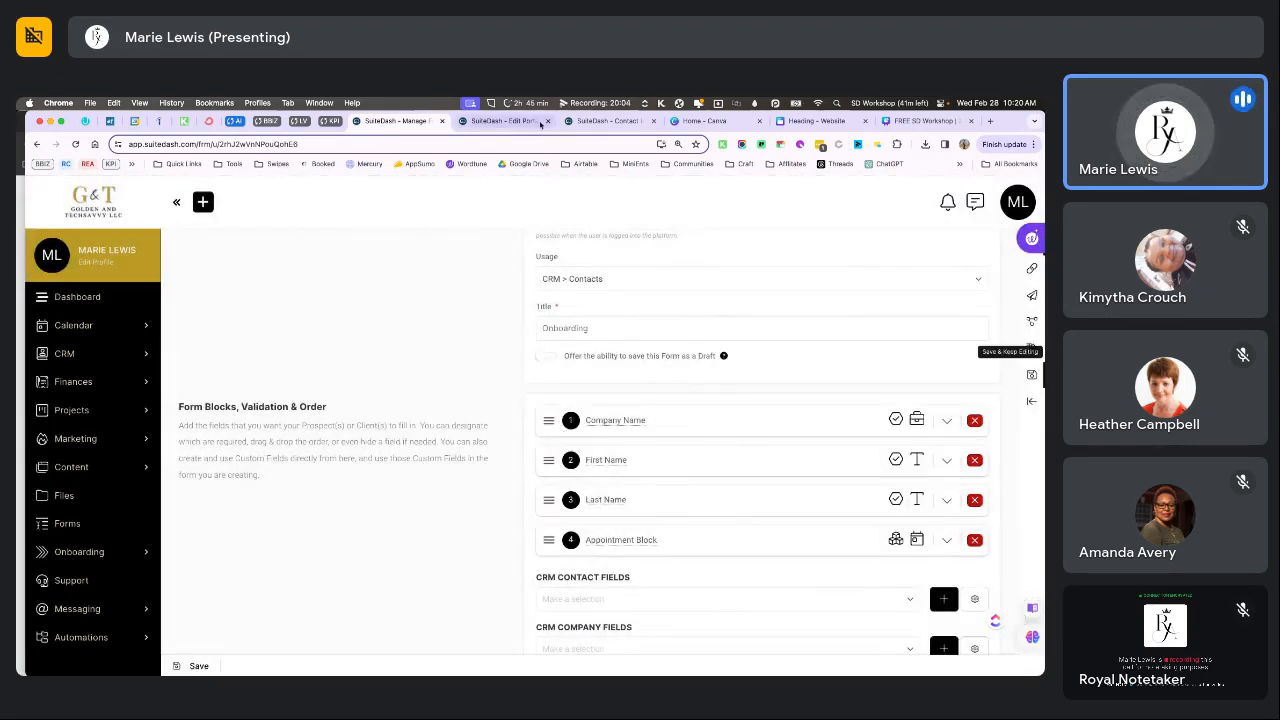
Paste the Onboarding form shortcode into the welcome text block and centre-align all its text
{"action": "left_click", "coordinate": [500, 120]}
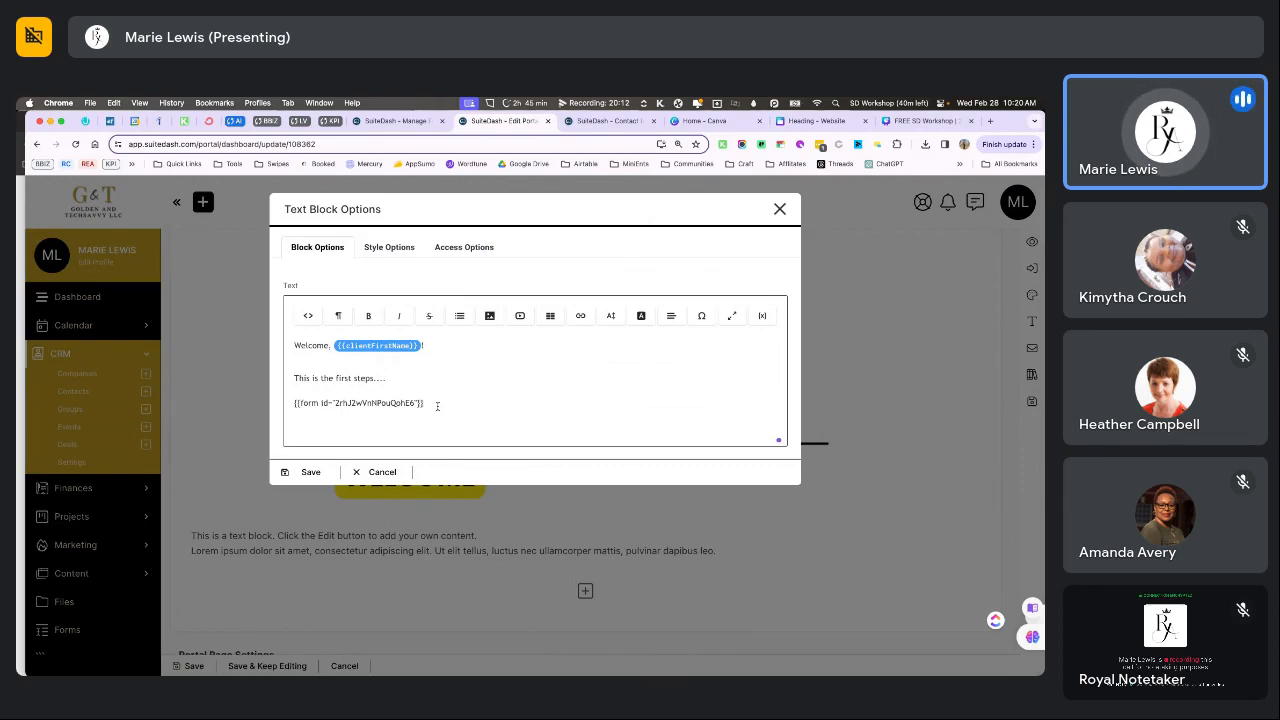
{"action": "left_click", "coordinate": [313, 471]}
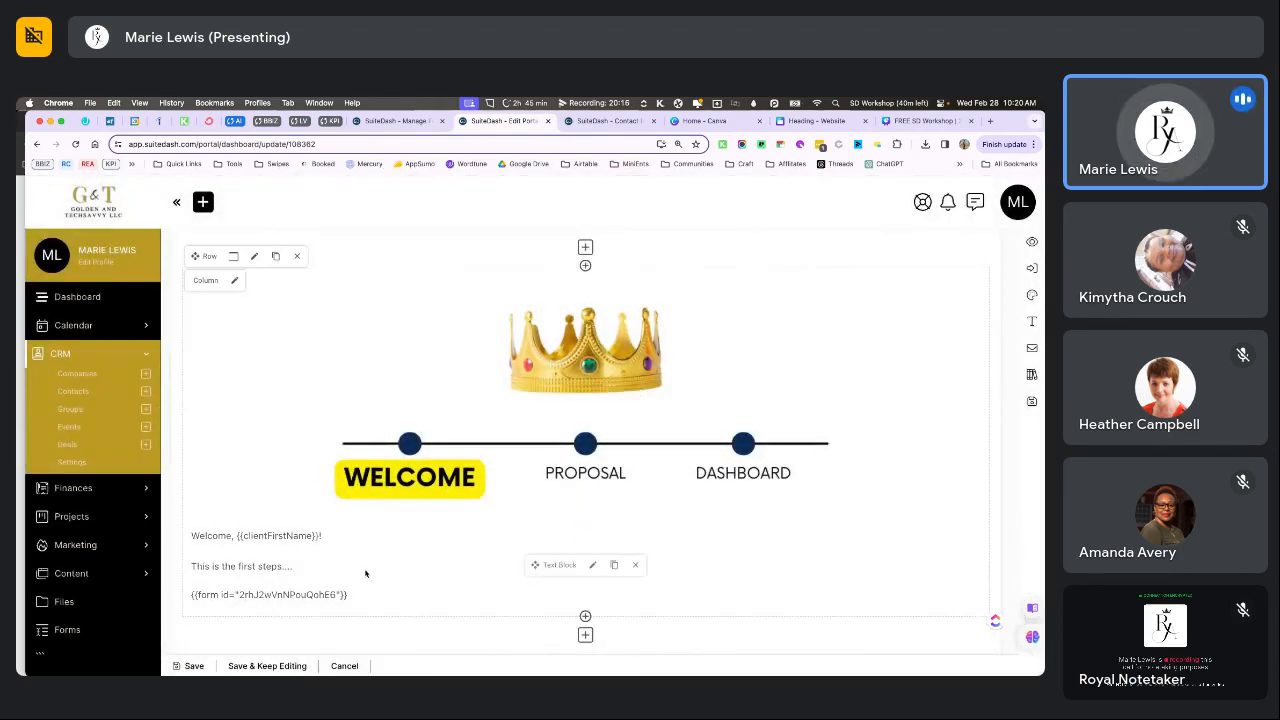
{"action": "left_click", "coordinate": [590, 566]}
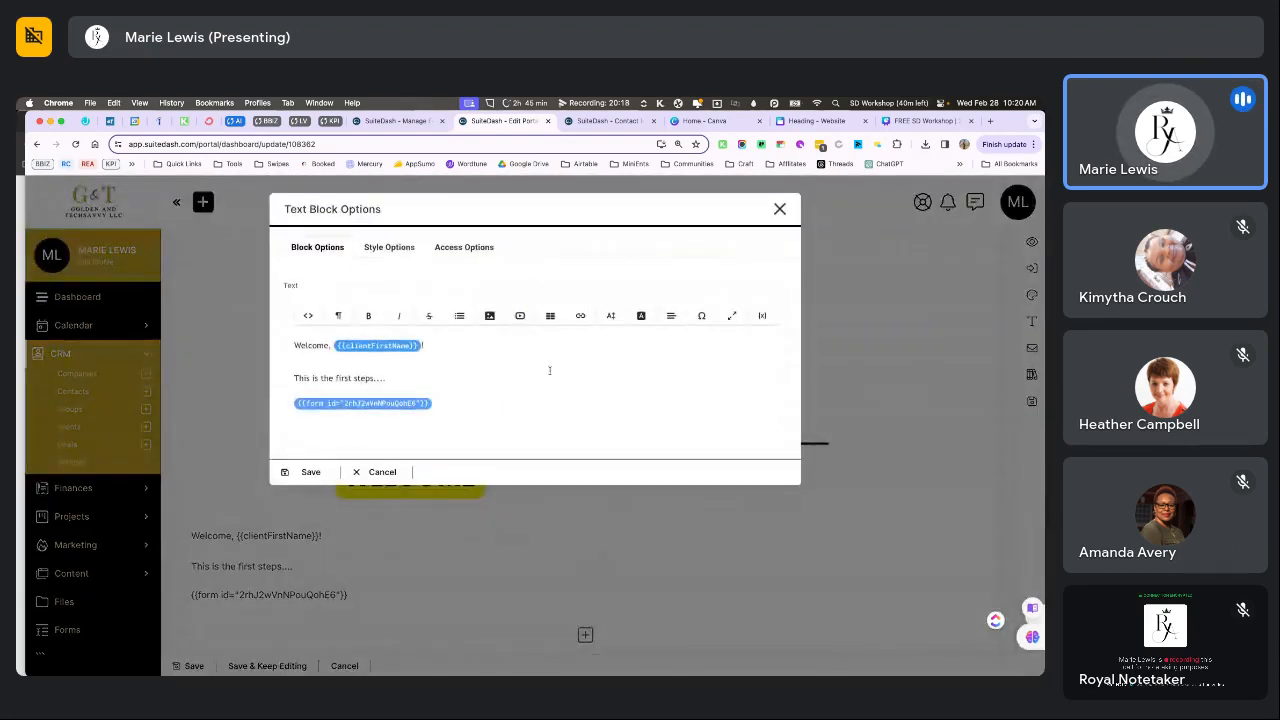
{"action": "mouse_move", "coordinate": [549, 371]}
{"action": "left_mouse_down"}
{"action": "mouse_move", "coordinate": [337, 340]}
{"action": "mouse_move", "coordinate": [297, 314]}
{"action": "left_mouse_up"}
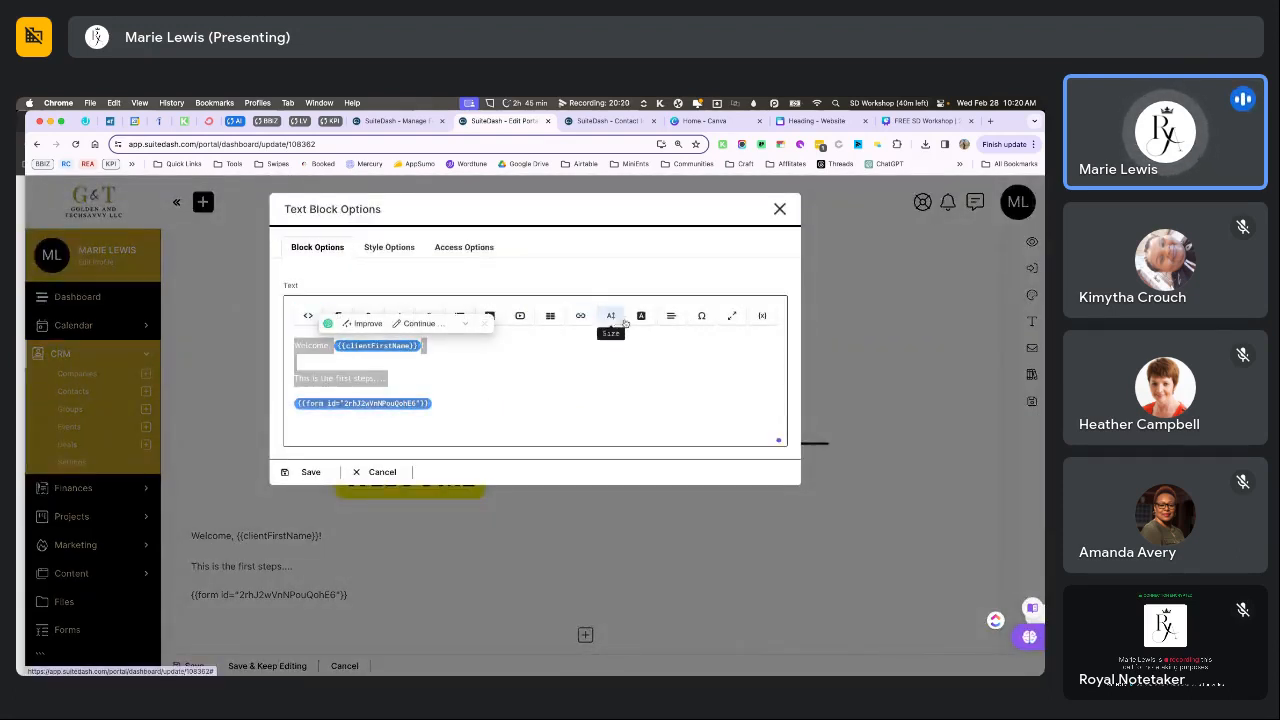
{"action": "left_click", "coordinate": [671, 315]}
{"action": "left_click", "coordinate": [683, 363]}
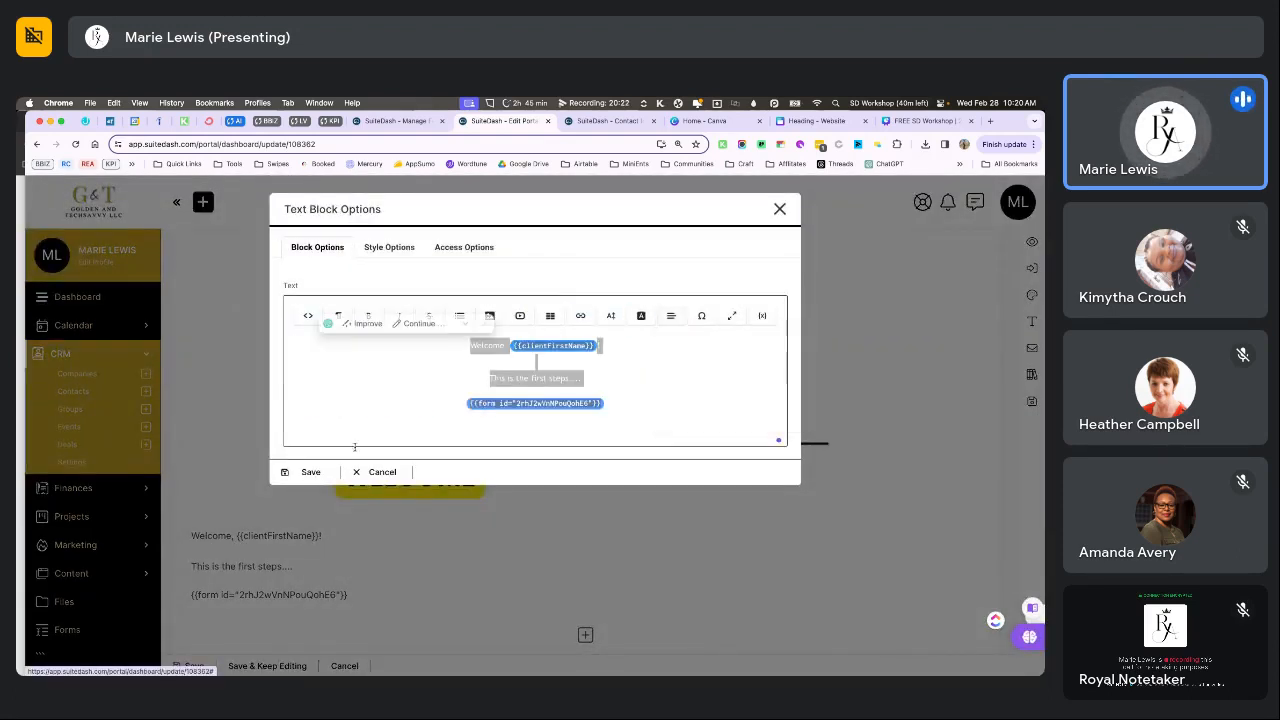
{"action": "left_click", "coordinate": [310, 471]}
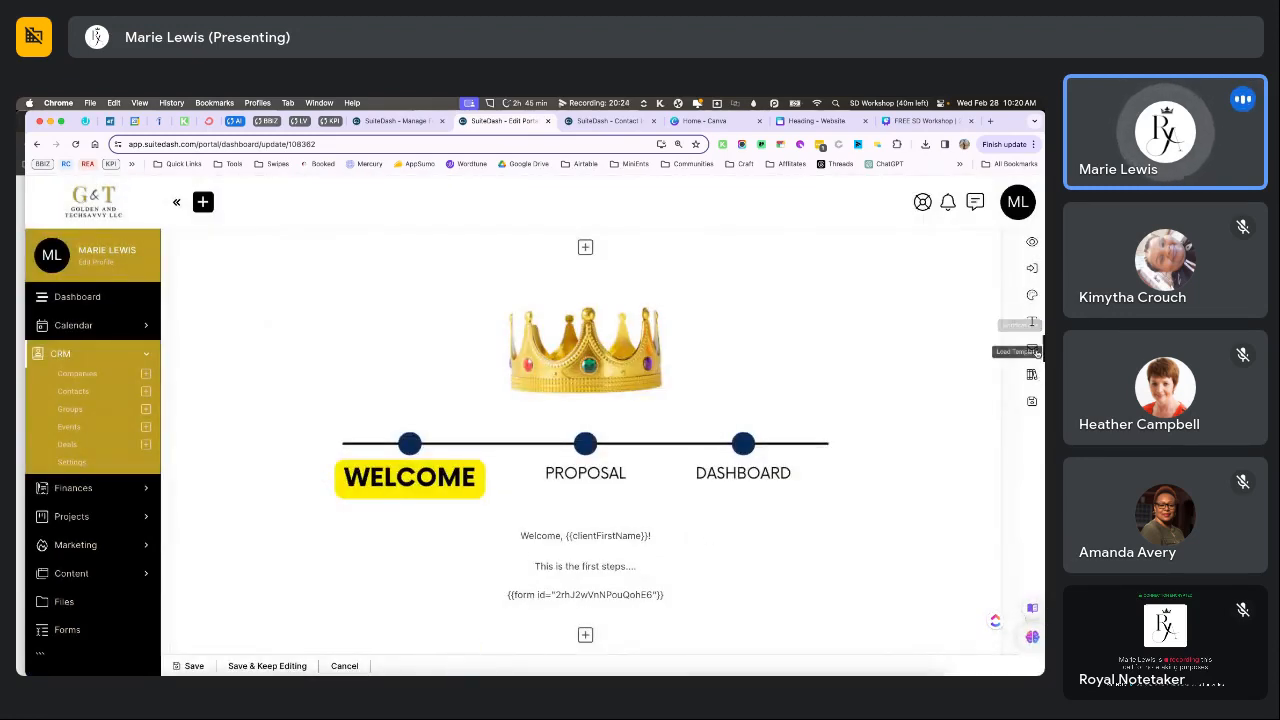
Save the portal page and preview it as a client contact
{"action": "left_click", "coordinate": [1032, 402]}
{"action": "left_click", "coordinate": [1034, 242]}
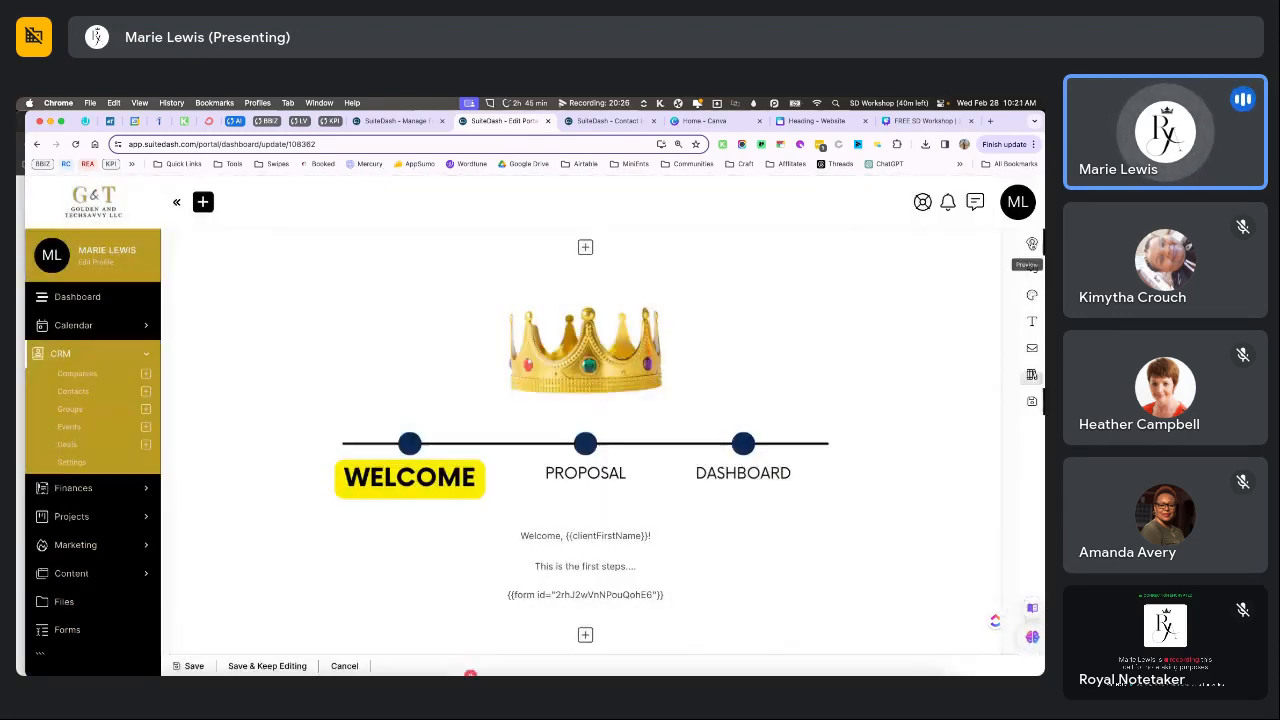
{"action": "left_click", "coordinate": [1033, 242]}
{"action": "left_click", "coordinate": [412, 232]}
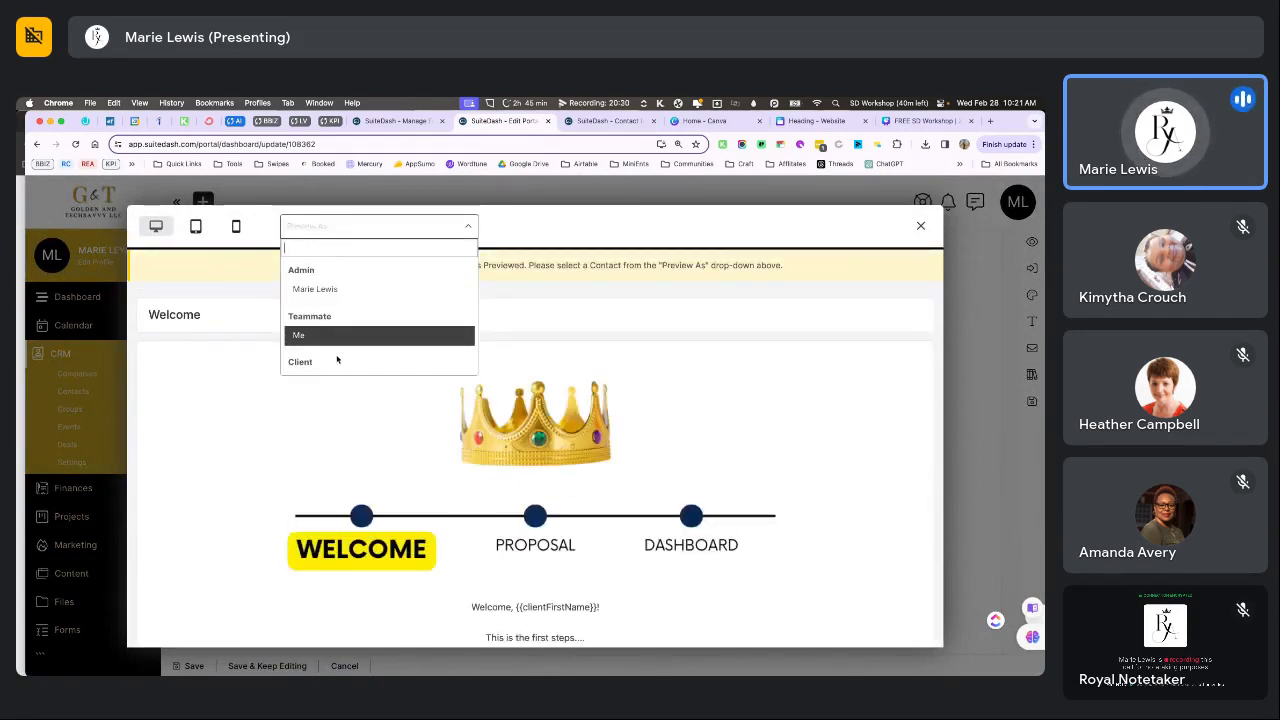
{"action": "scroll", "coordinate": [337, 359], "scroll_direction": "down", "scroll_amount": 1}
{"action": "left_click", "coordinate": [345, 345]}
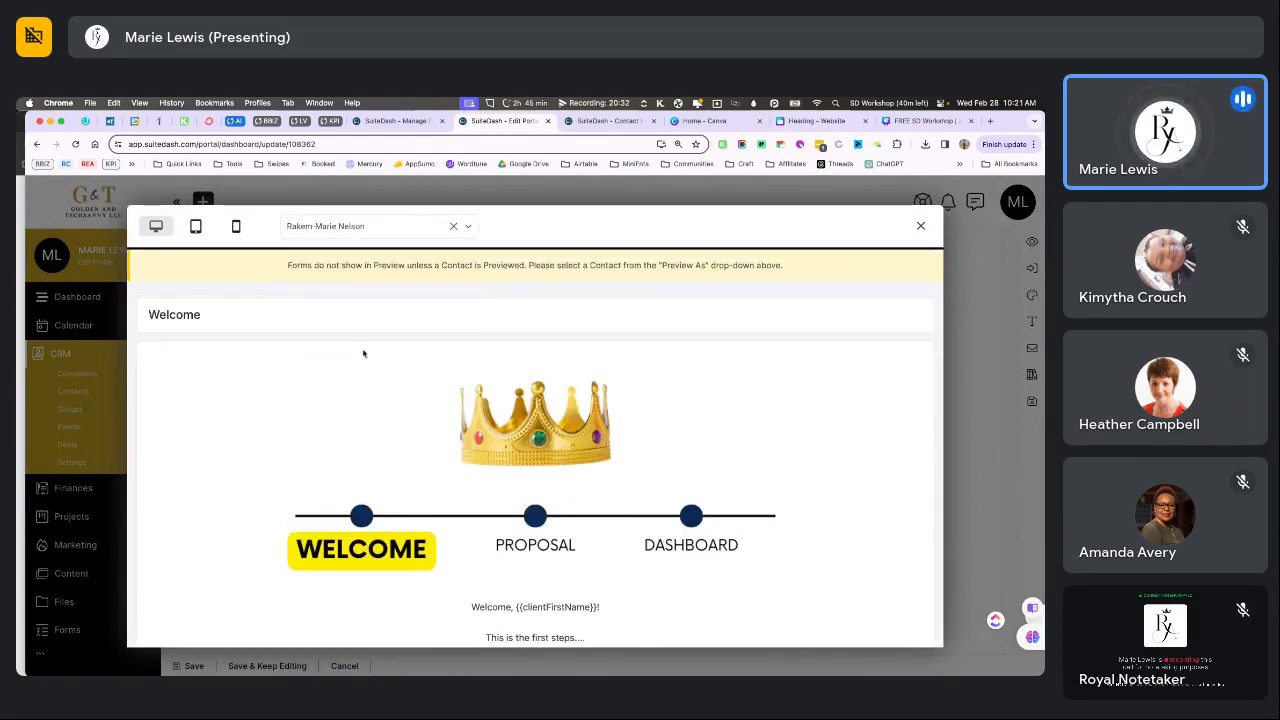
Scroll the preview to check the Onboarding form shows prefilled names, then close it
{"action": "scroll", "coordinate": [539, 410], "scroll_direction": "down", "scroll_amount": 3}
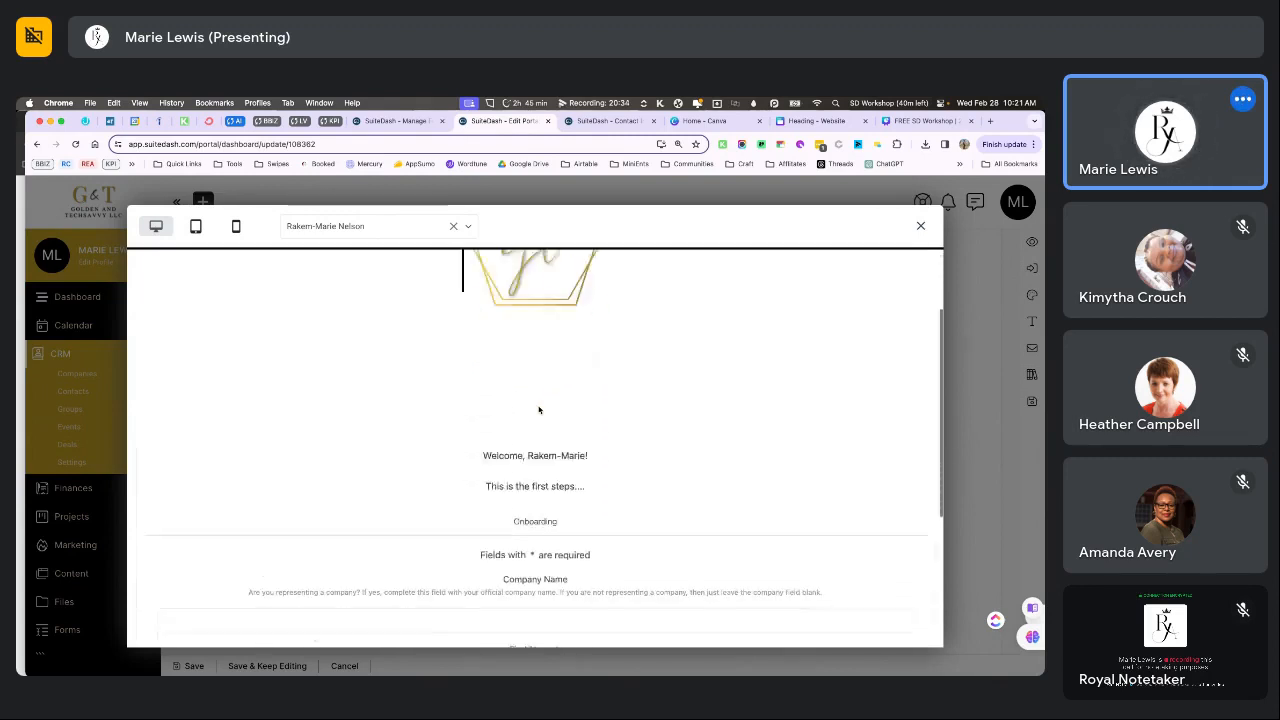
{"action": "scroll", "coordinate": [539, 410], "scroll_direction": "down", "scroll_amount": 4}
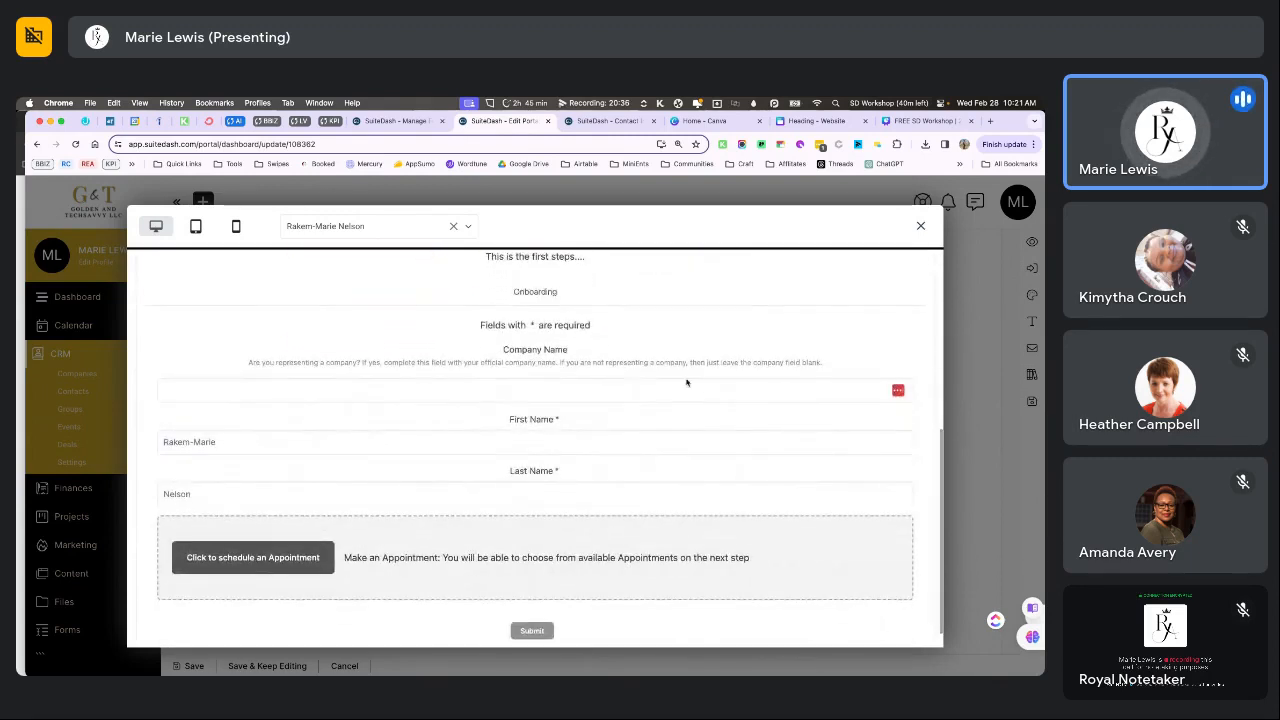
{"action": "scroll", "coordinate": [505, 575], "scroll_direction": "down", "scroll_amount": 1}
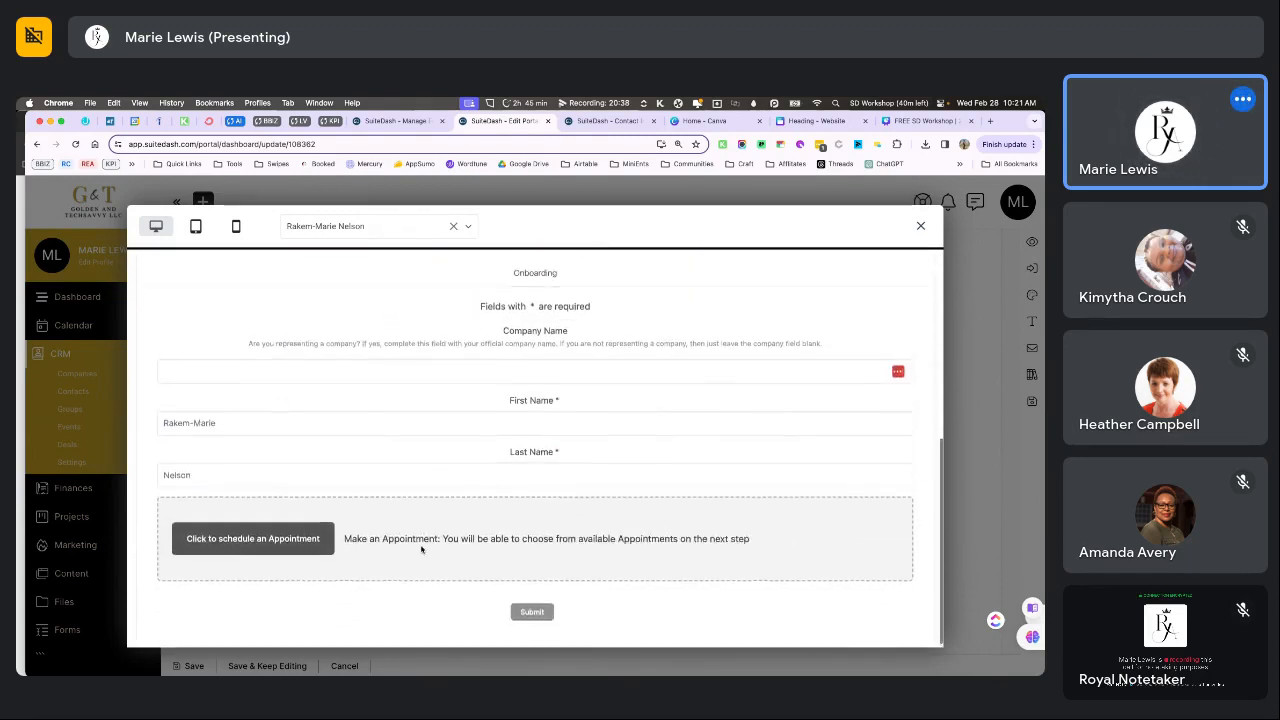
{"action": "scroll", "coordinate": [421, 549], "scroll_direction": "up", "scroll_amount": 5}
{"action": "scroll", "coordinate": [429, 532], "scroll_direction": "down", "scroll_amount": 4}
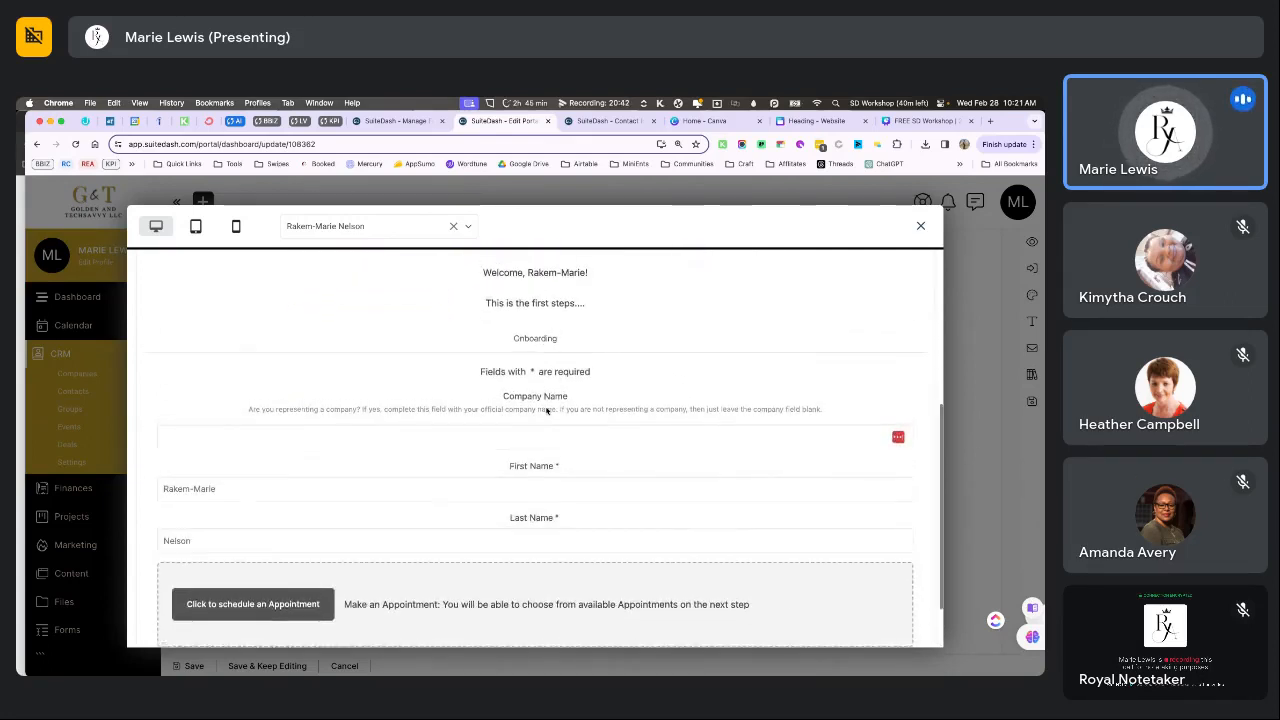
{"action": "scroll", "coordinate": [573, 380], "scroll_direction": "up", "scroll_amount": 2}
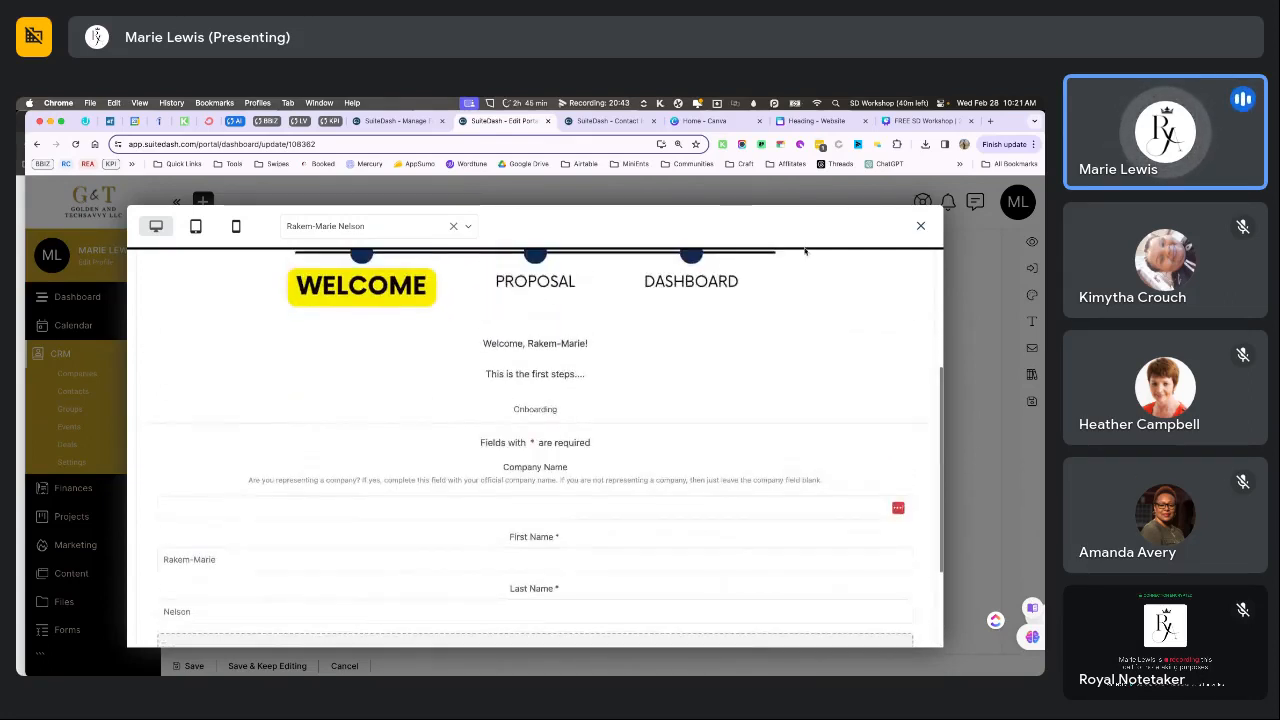
{"action": "left_click", "coordinate": [920, 227]}
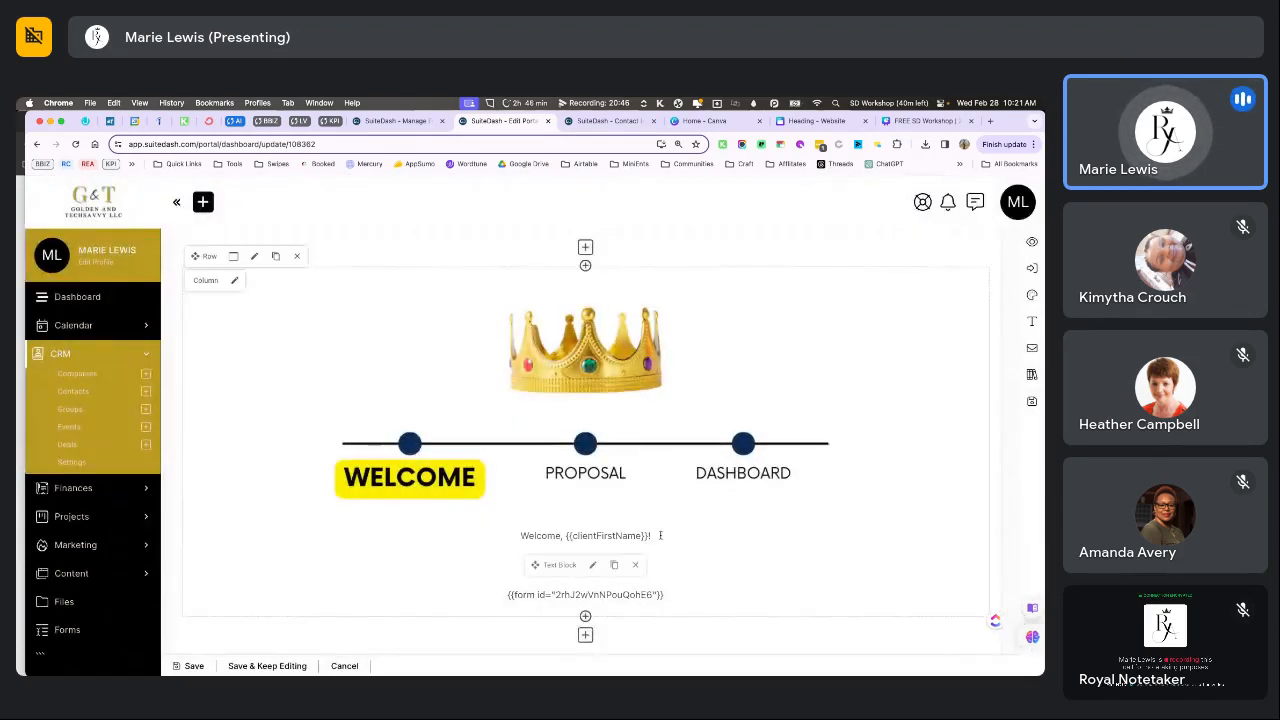
Left-align the welcome text, set it to 28px, and save the text block
{"action": "left_click", "coordinate": [592, 566]}
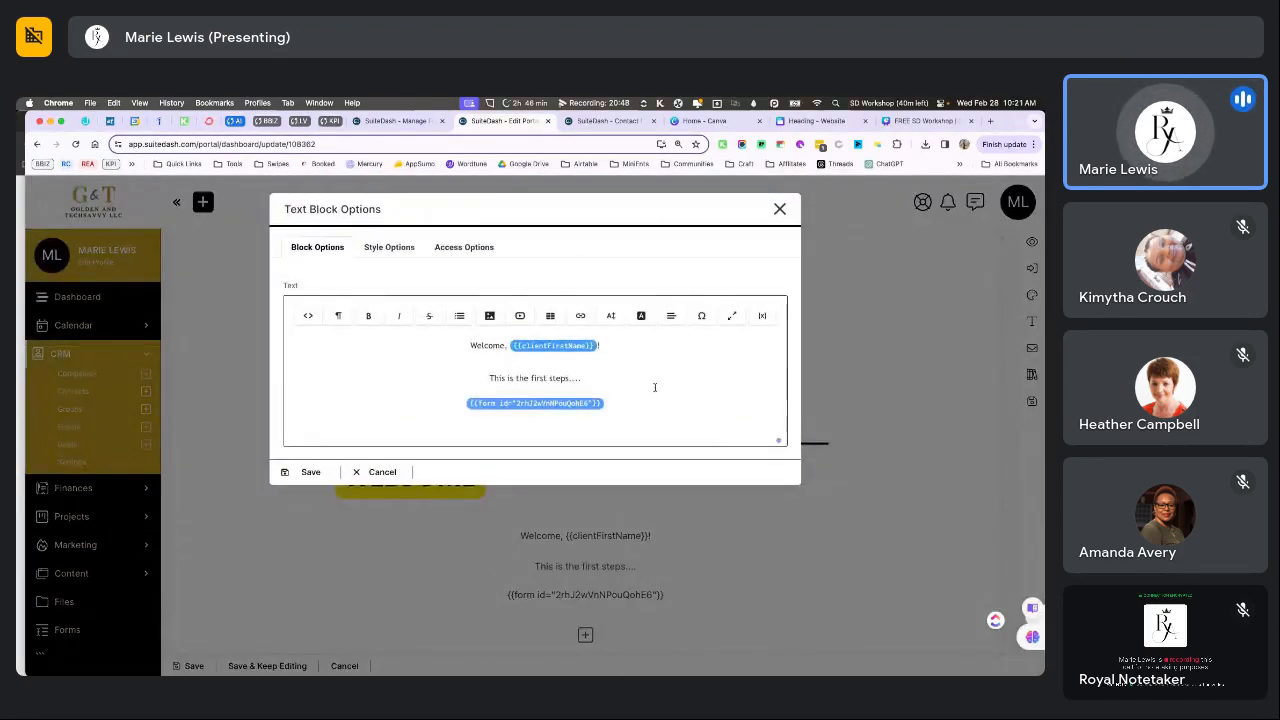
{"action": "key", "text": "ctrl+a"}
{"action": "left_click", "coordinate": [671, 315]}
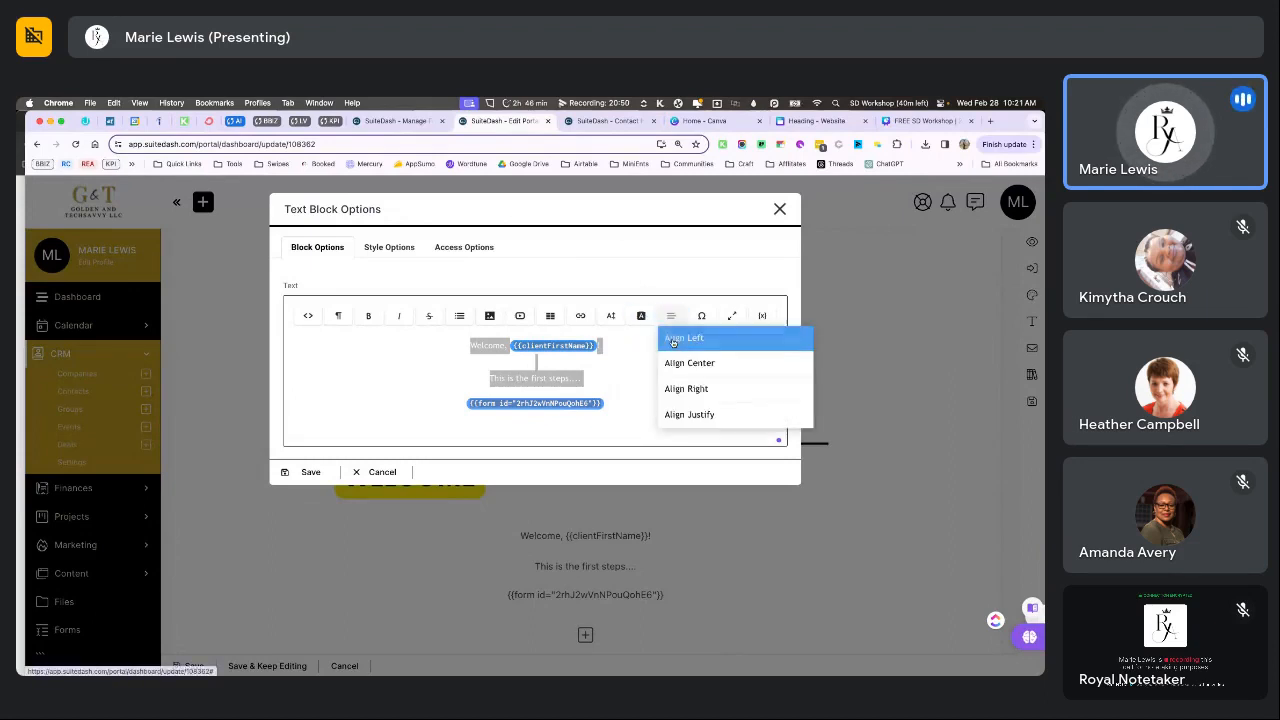
{"action": "left_click", "coordinate": [690, 337]}
{"action": "left_click", "coordinate": [424, 367]}
{"action": "left_click_drag", "start_coordinate": [428, 378], "coordinate": [294, 328]}
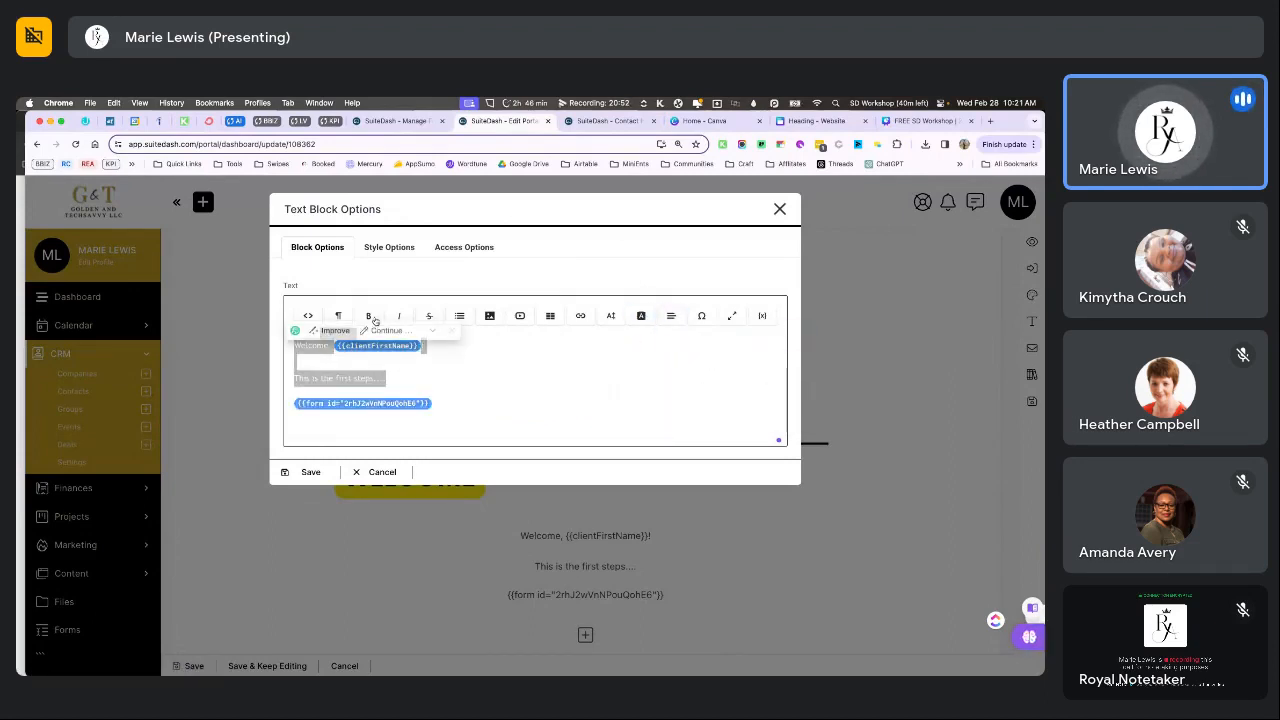
{"action": "left_click", "coordinate": [610, 316]}
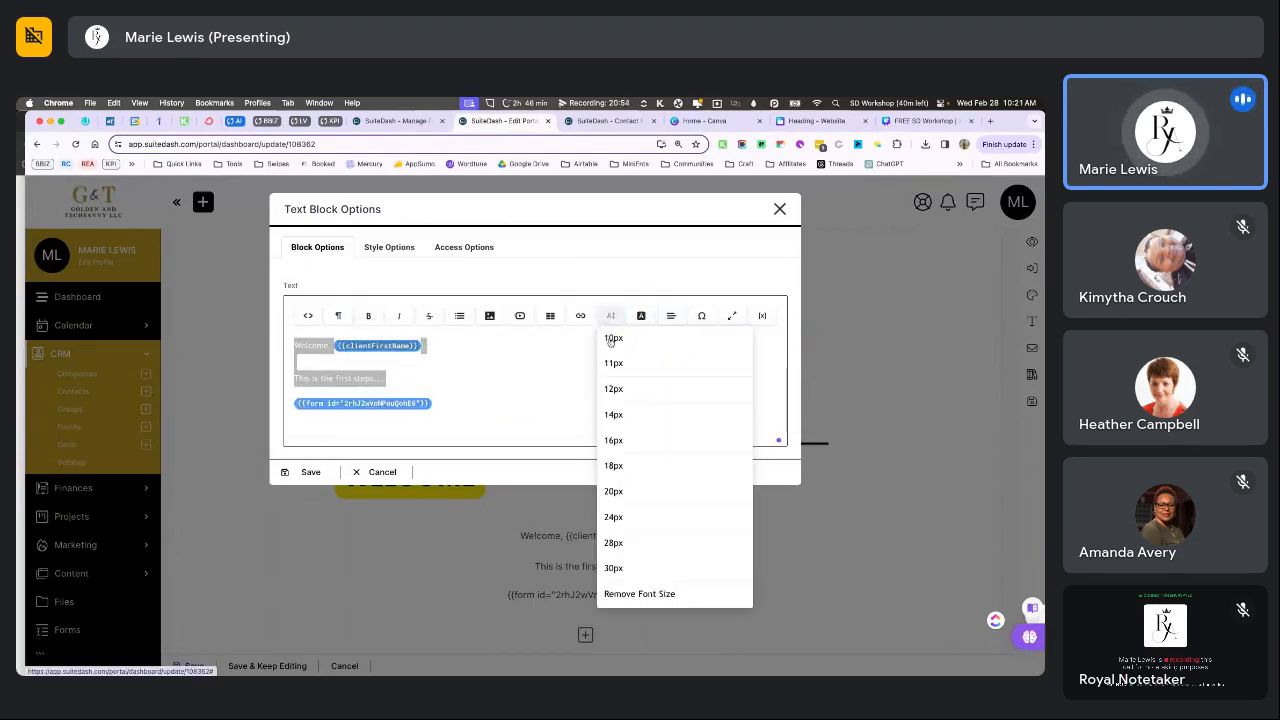
{"action": "left_click", "coordinate": [614, 542]}
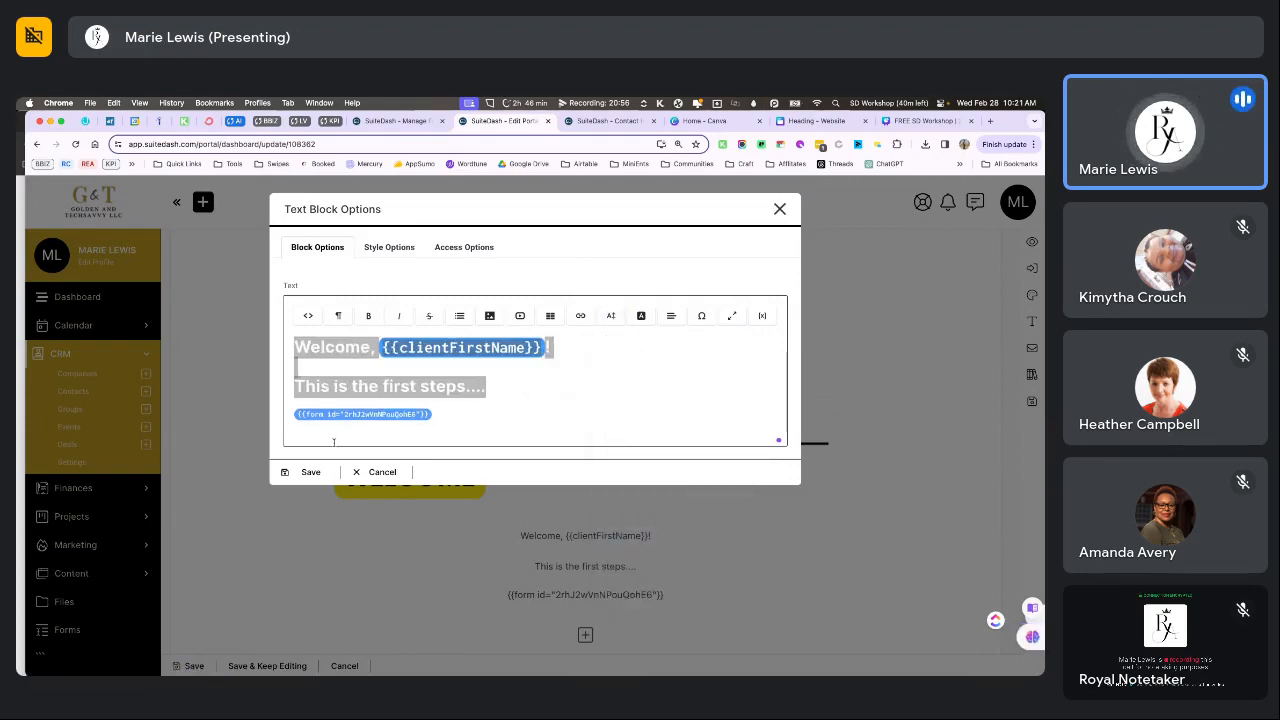
{"action": "left_click", "coordinate": [305, 472]}
Remove the blank line between the welcome lines, save, and open the contact's record
{"action": "scroll", "coordinate": [493, 535], "scroll_direction": "down", "scroll_amount": 1}
{"action": "scroll", "coordinate": [491, 543], "scroll_direction": "down", "scroll_amount": 1}
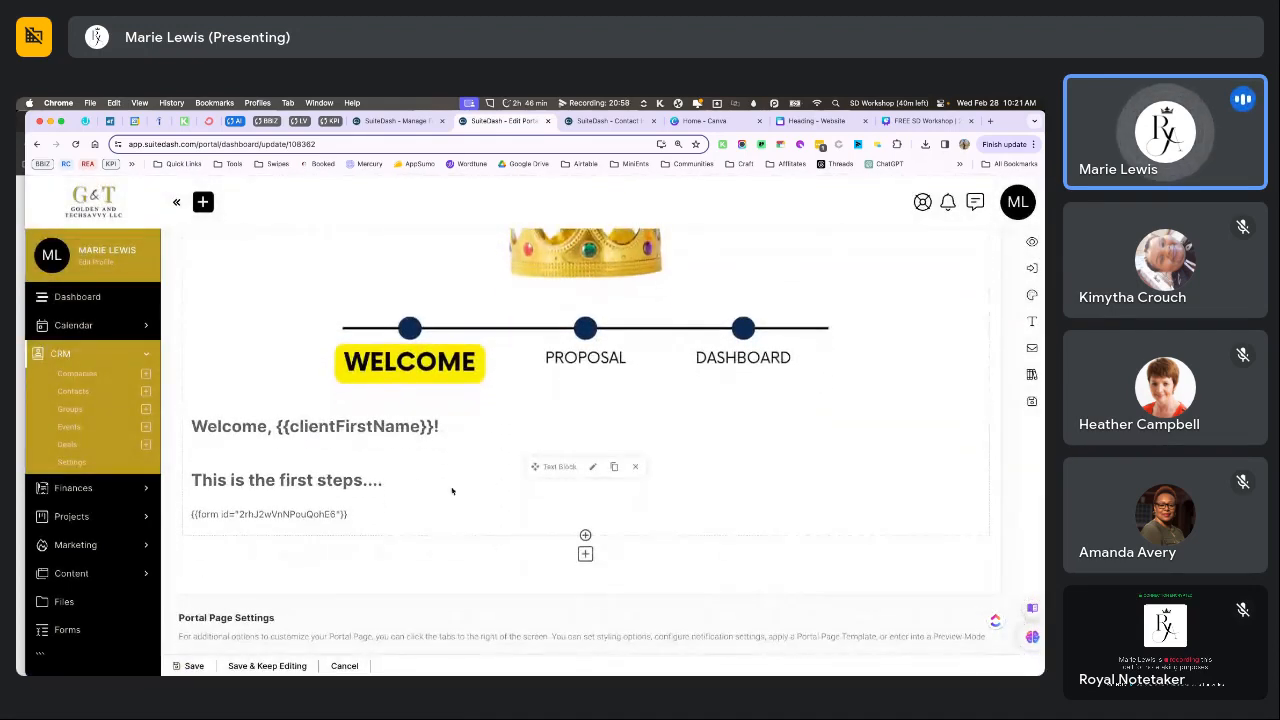
{"action": "left_click", "coordinate": [592, 467]}
{"action": "left_click", "coordinate": [296, 385]}
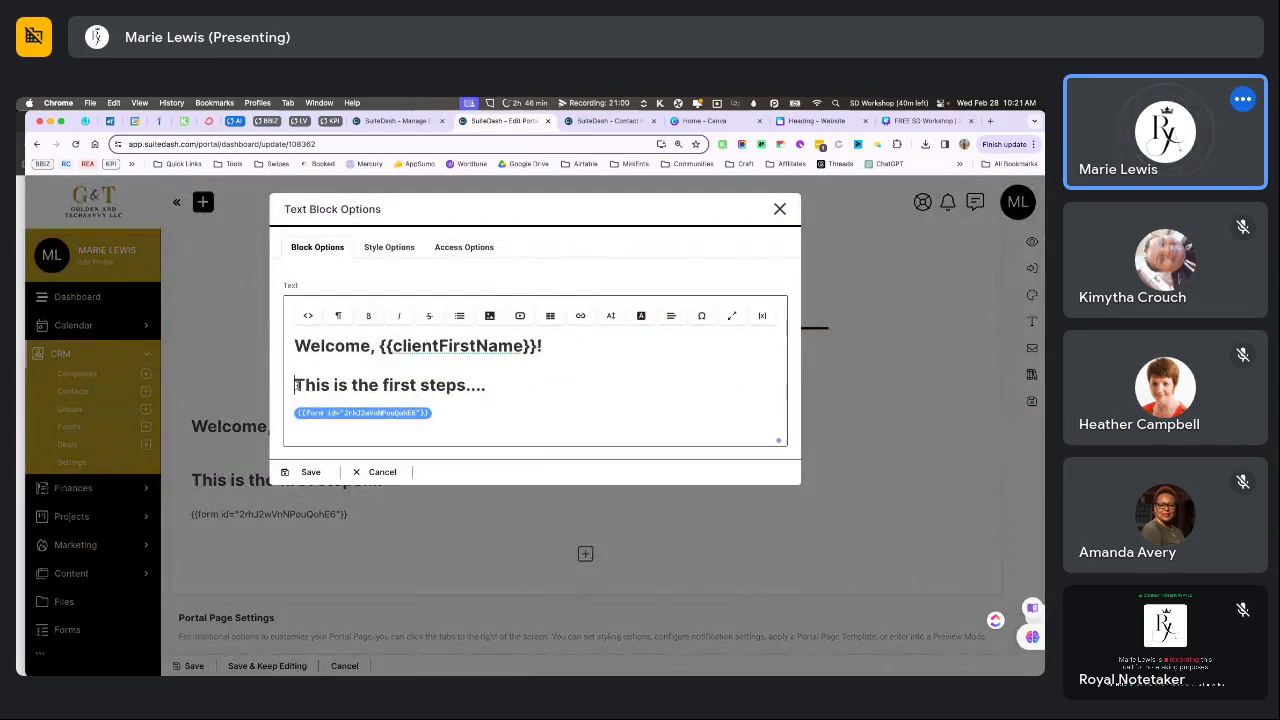
{"action": "key", "text": "BackSpace"}
{"action": "left_click", "coordinate": [305, 471]}
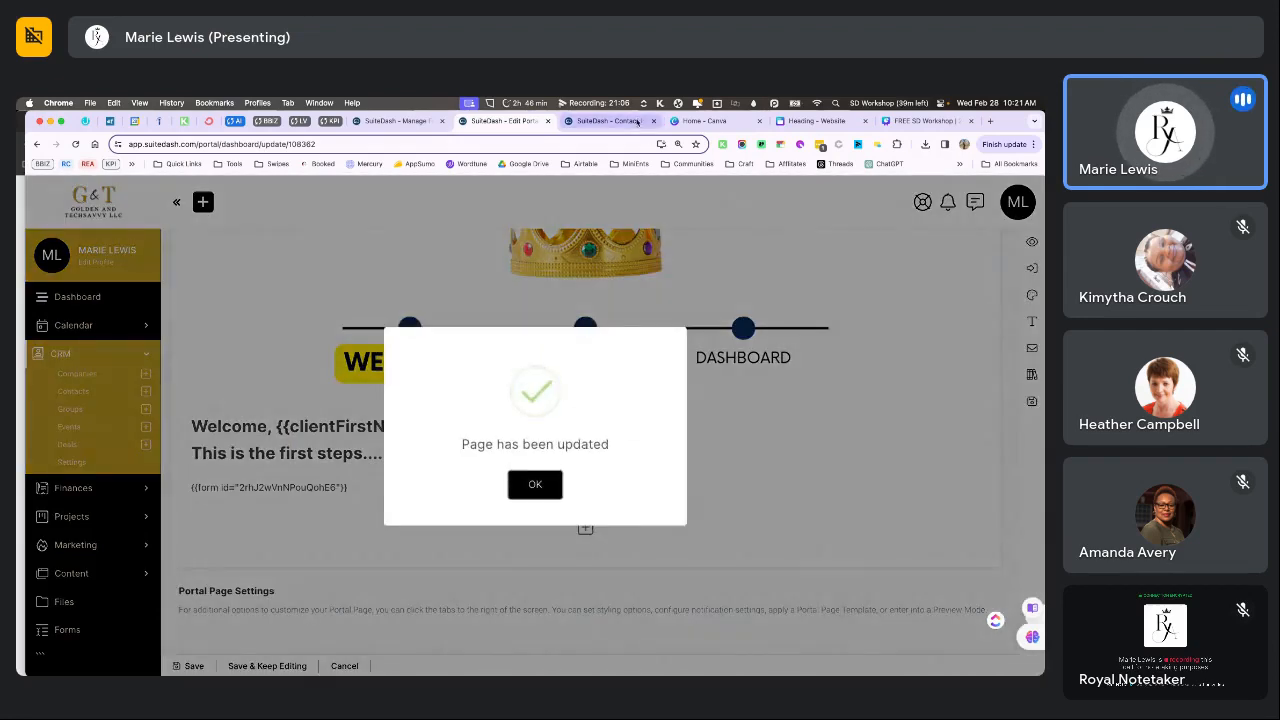
{"action": "left_click", "coordinate": [637, 121]}
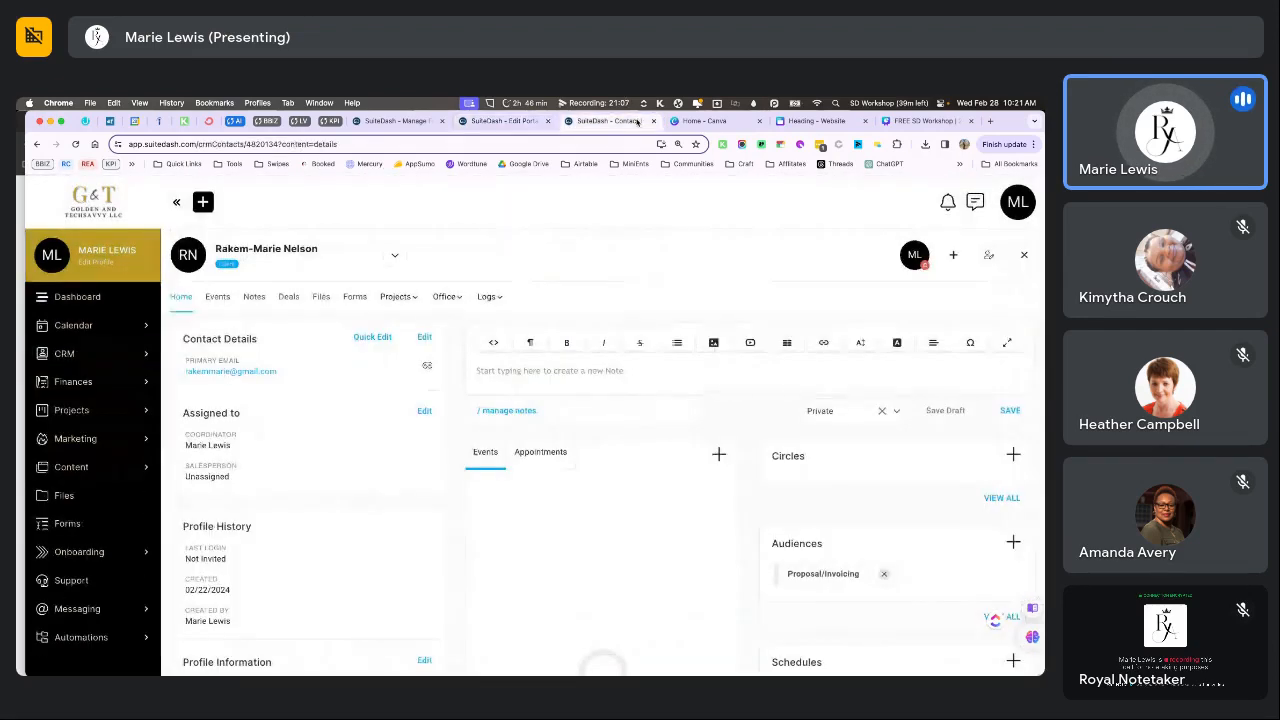
Save the Onboarding form and its Other Options, hiding the required-field message
{"action": "left_click", "coordinate": [505, 121]}
{"action": "left_click", "coordinate": [400, 121]}
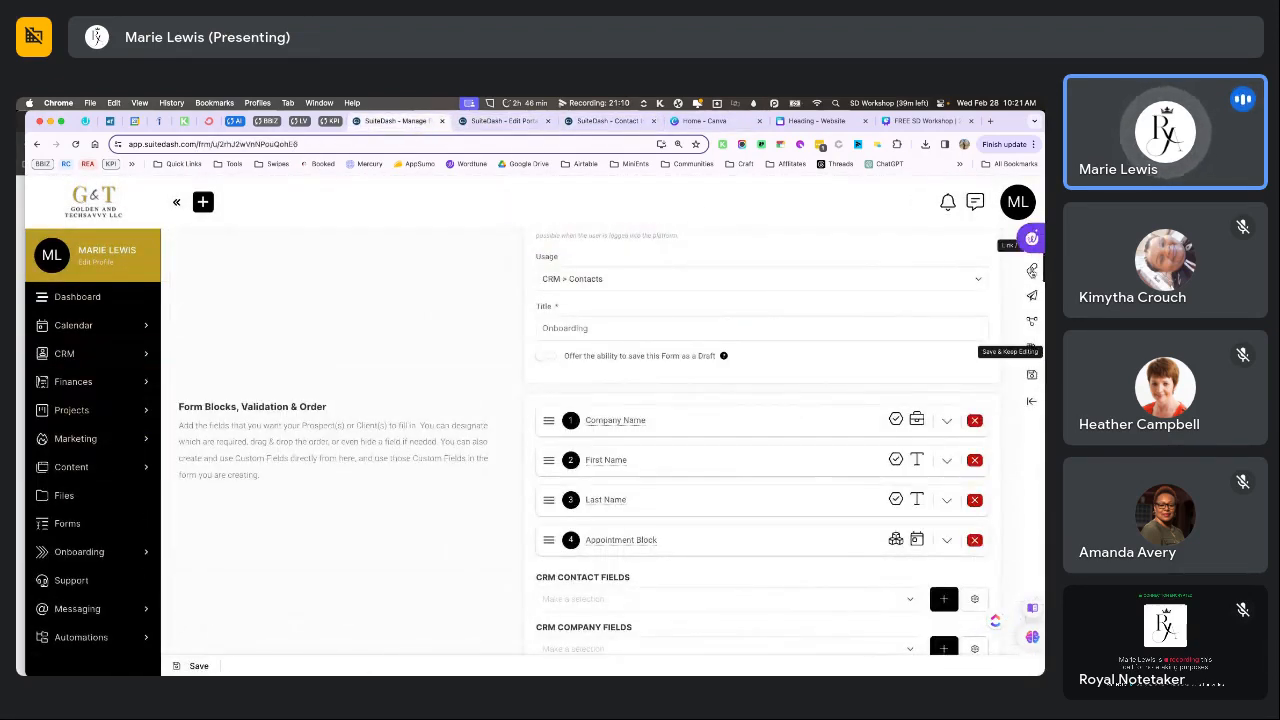
{"action": "left_click", "coordinate": [1032, 347]}
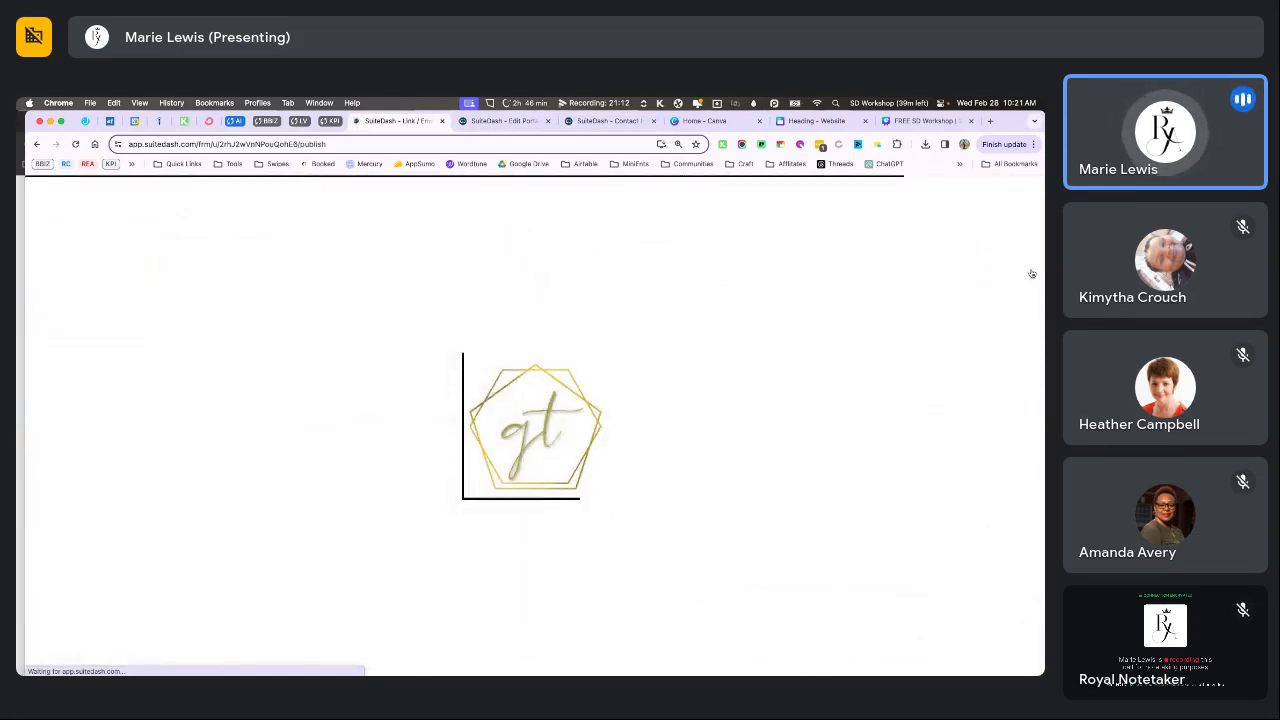
{"action": "scroll", "coordinate": [371, 486], "scroll_direction": "down", "scroll_amount": 5}
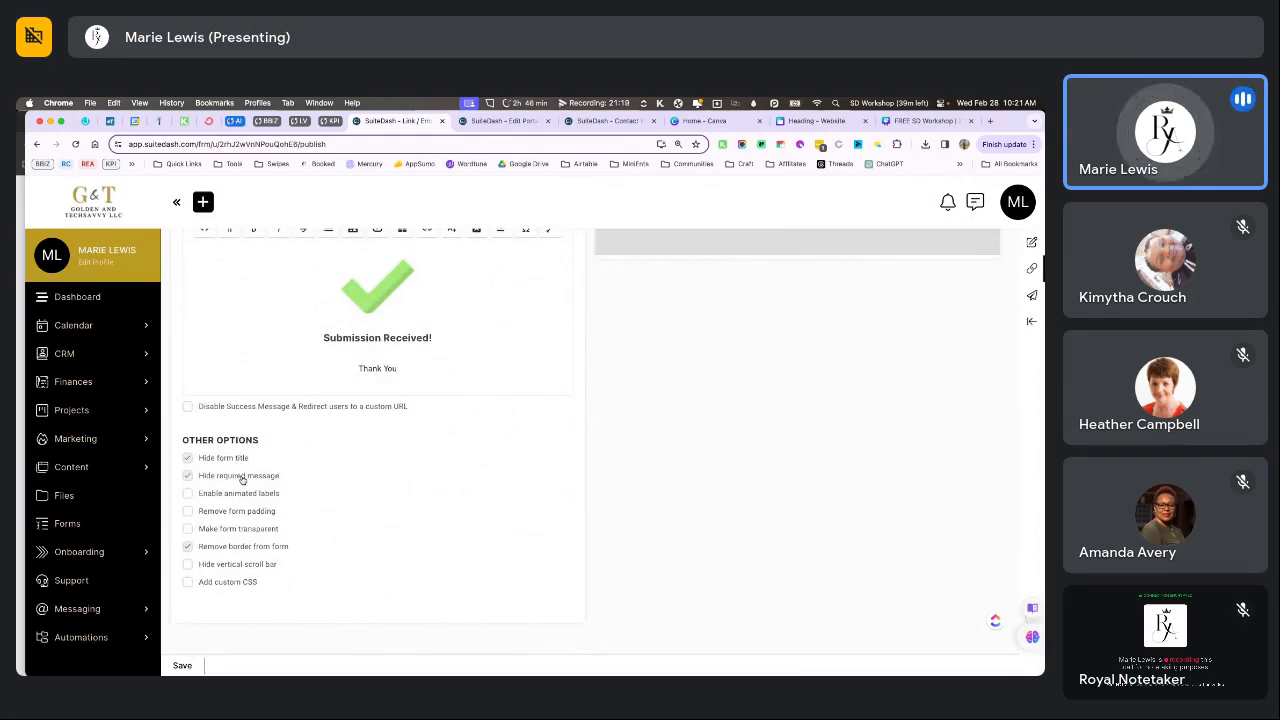
{"action": "scroll", "coordinate": [262, 482], "scroll_direction": "up", "scroll_amount": 1}
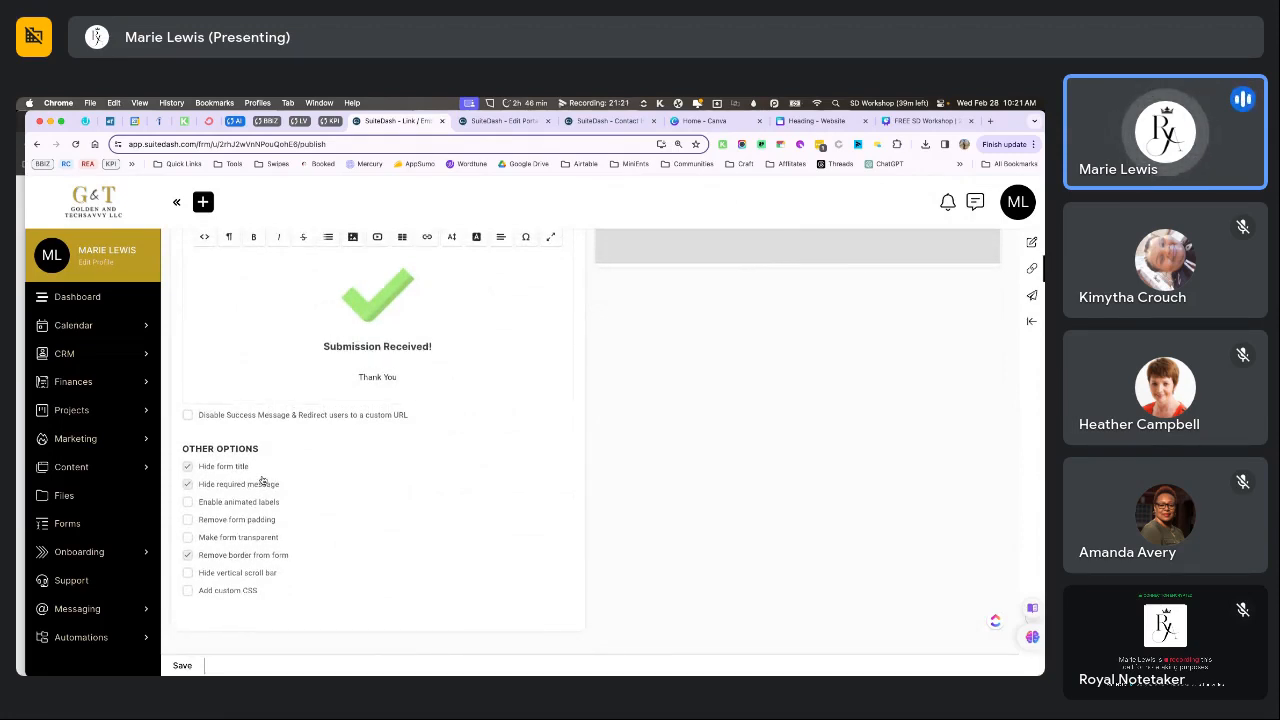
{"action": "left_click", "coordinate": [192, 664]}
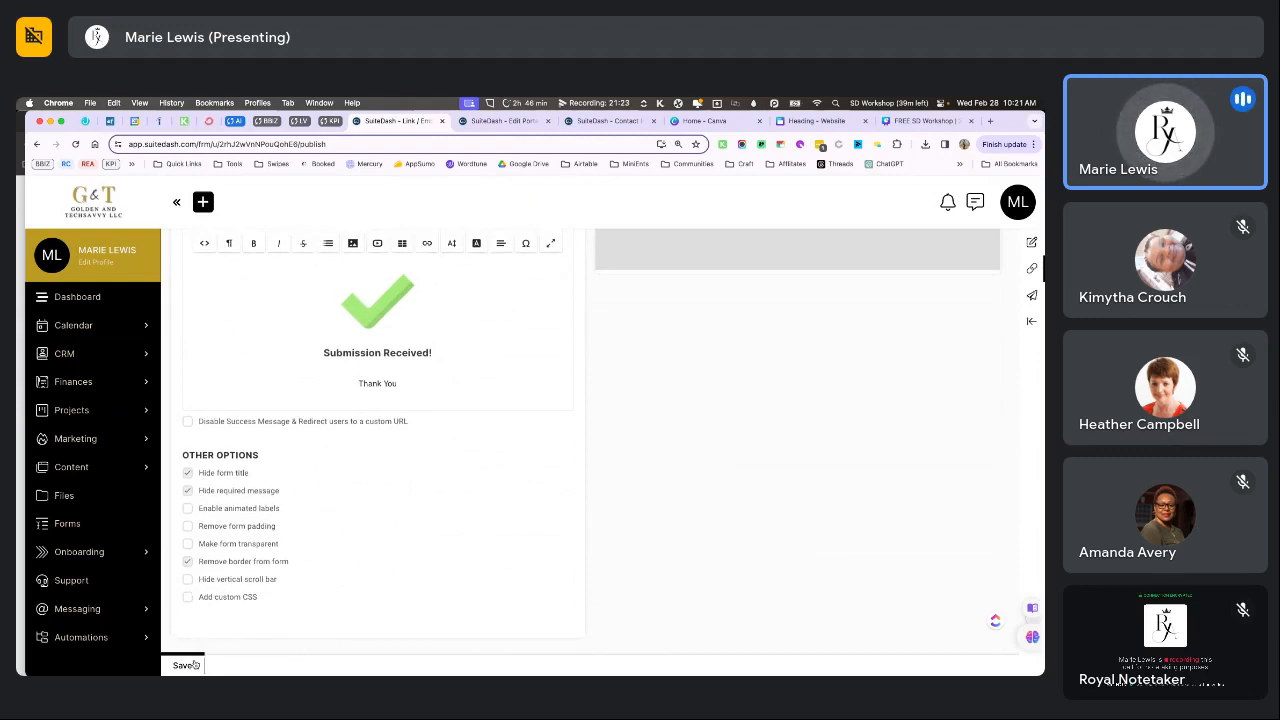
{"action": "left_click", "coordinate": [500, 120]}
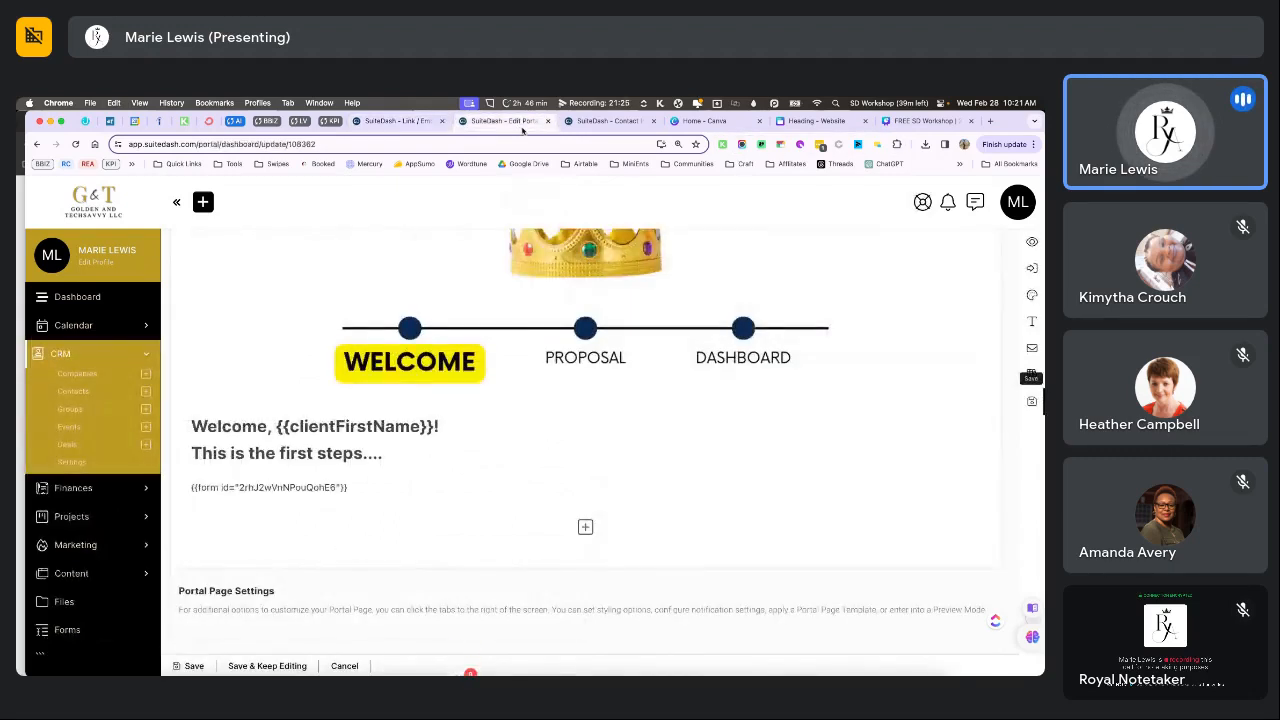
Save the portal page and preview the 28px left-aligned welcome text above the form
{"action": "left_click", "coordinate": [1029, 401]}
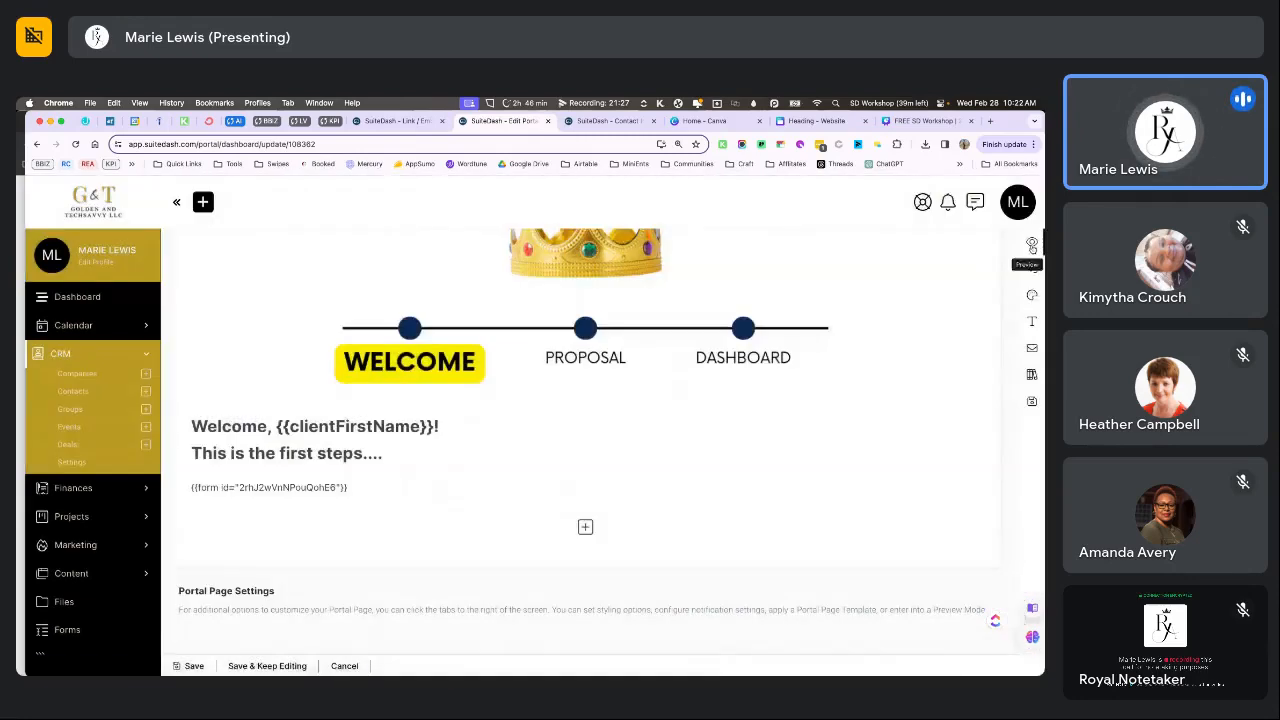
{"action": "left_click", "coordinate": [1031, 242]}
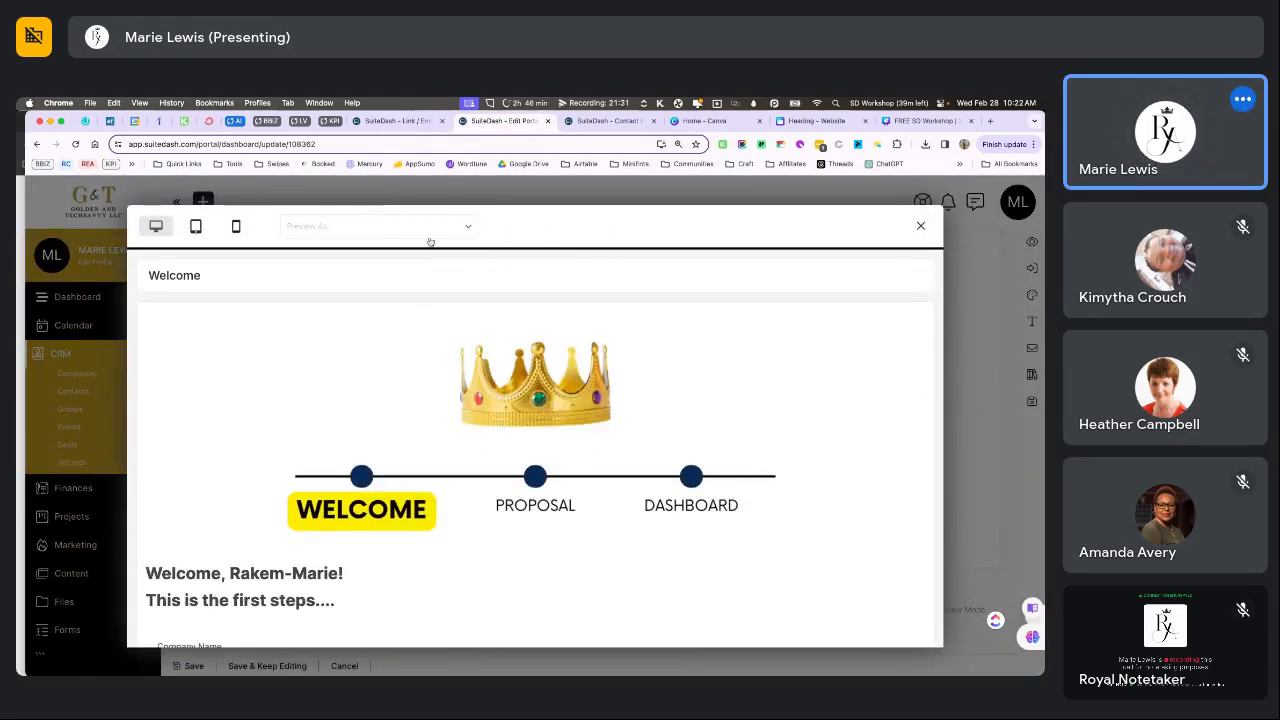
{"action": "scroll", "coordinate": [379, 436], "scroll_direction": "down", "scroll_amount": 5}
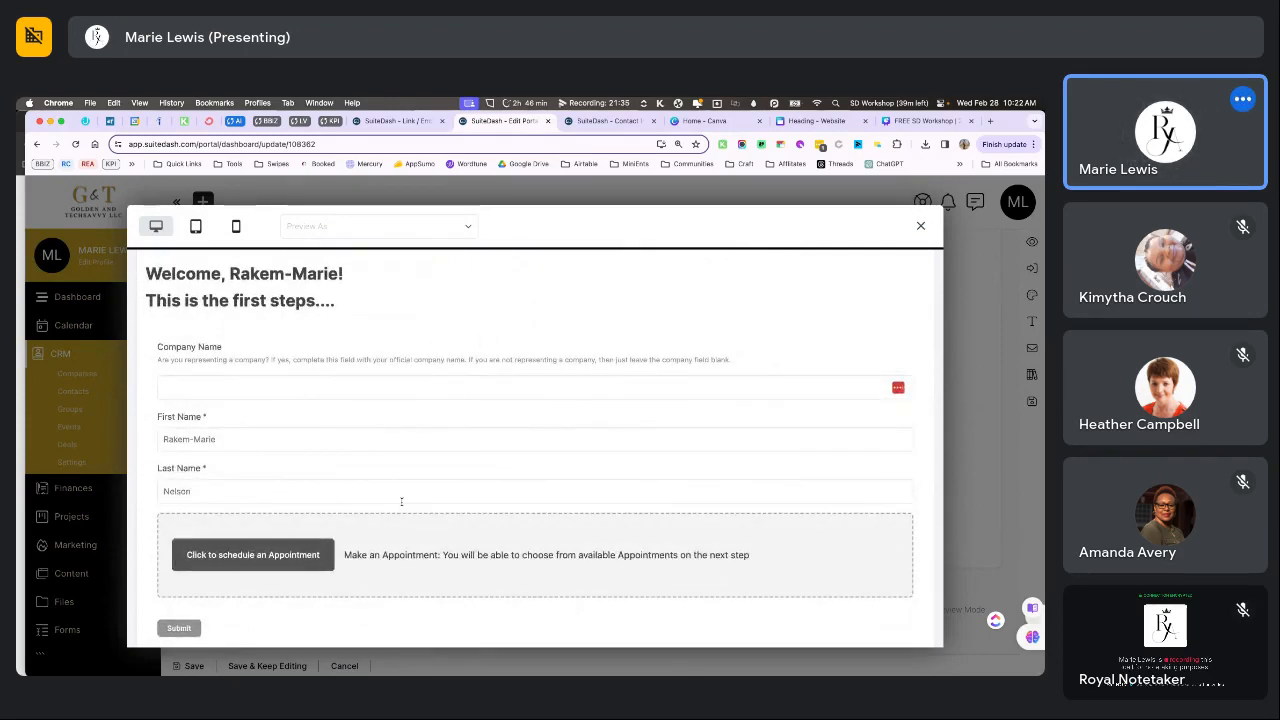
{"action": "scroll", "coordinate": [398, 505], "scroll_direction": "up", "scroll_amount": 2}
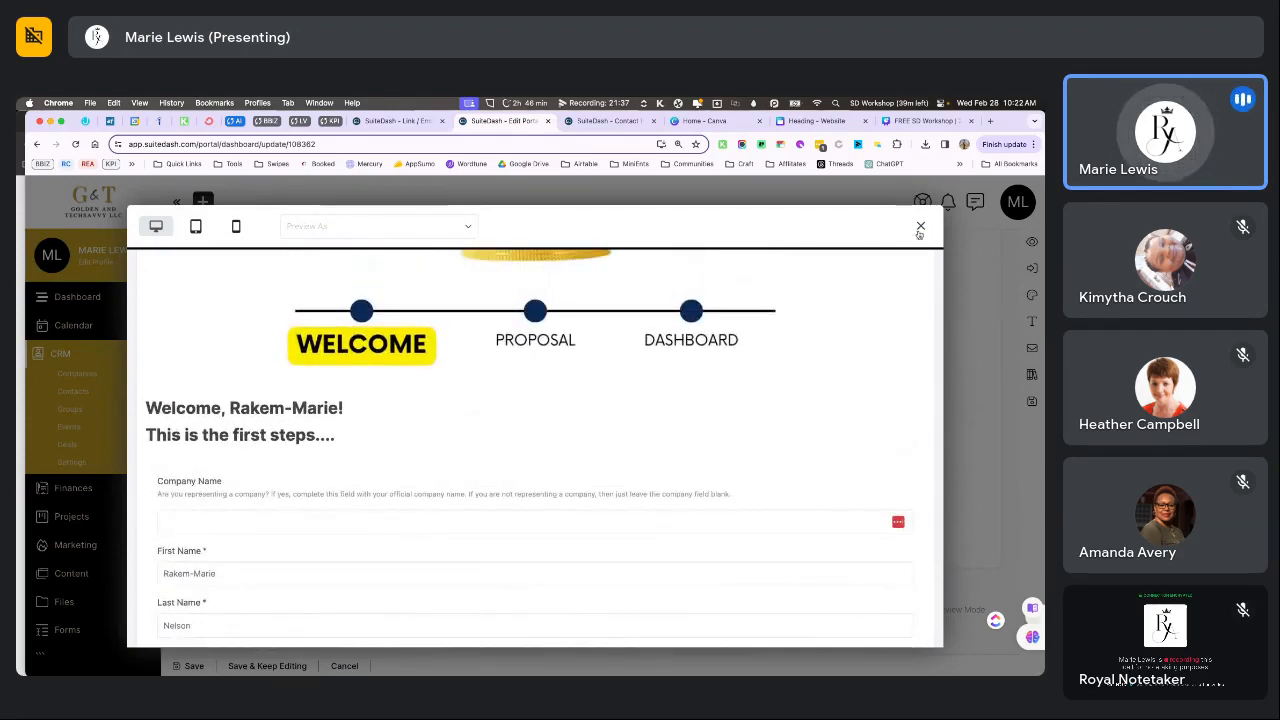
{"action": "left_click", "coordinate": [919, 227]}
{"action": "scroll", "coordinate": [489, 432], "scroll_direction": "up", "scroll_amount": 1}
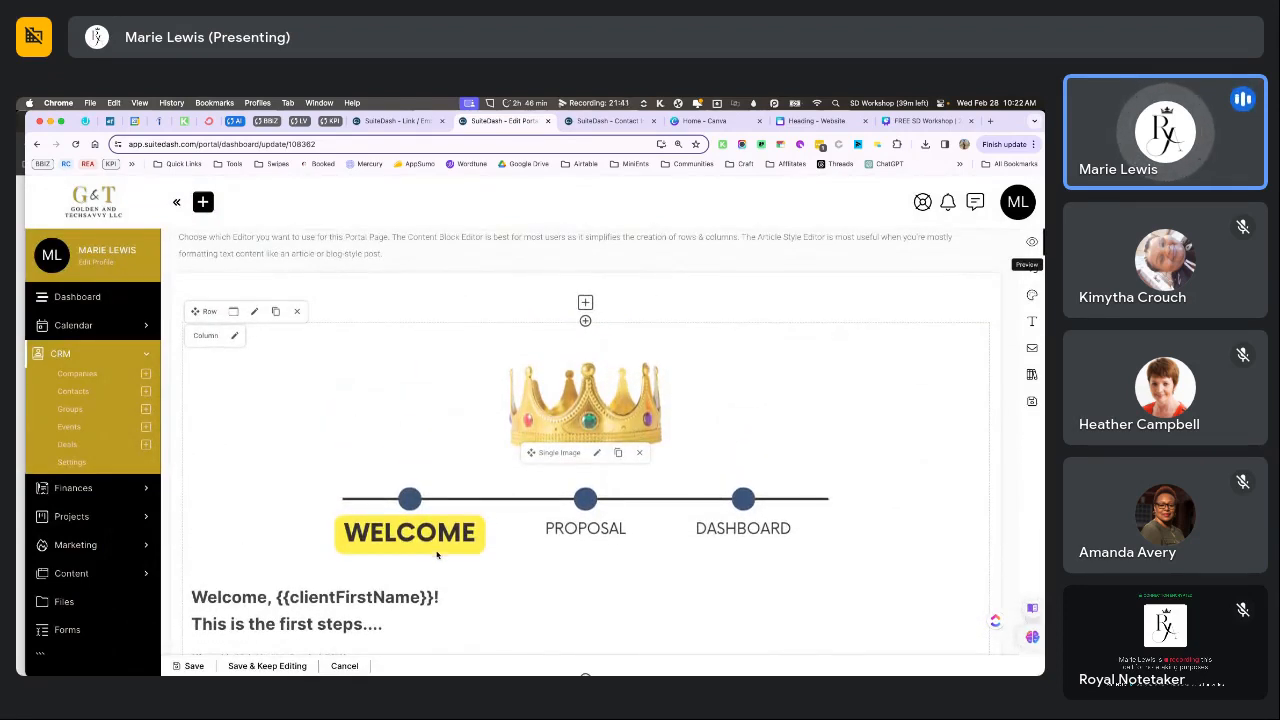
Set the crown row's Access Options to Show Only For Circle(s): Welcome
{"action": "left_click", "coordinate": [254, 312]}
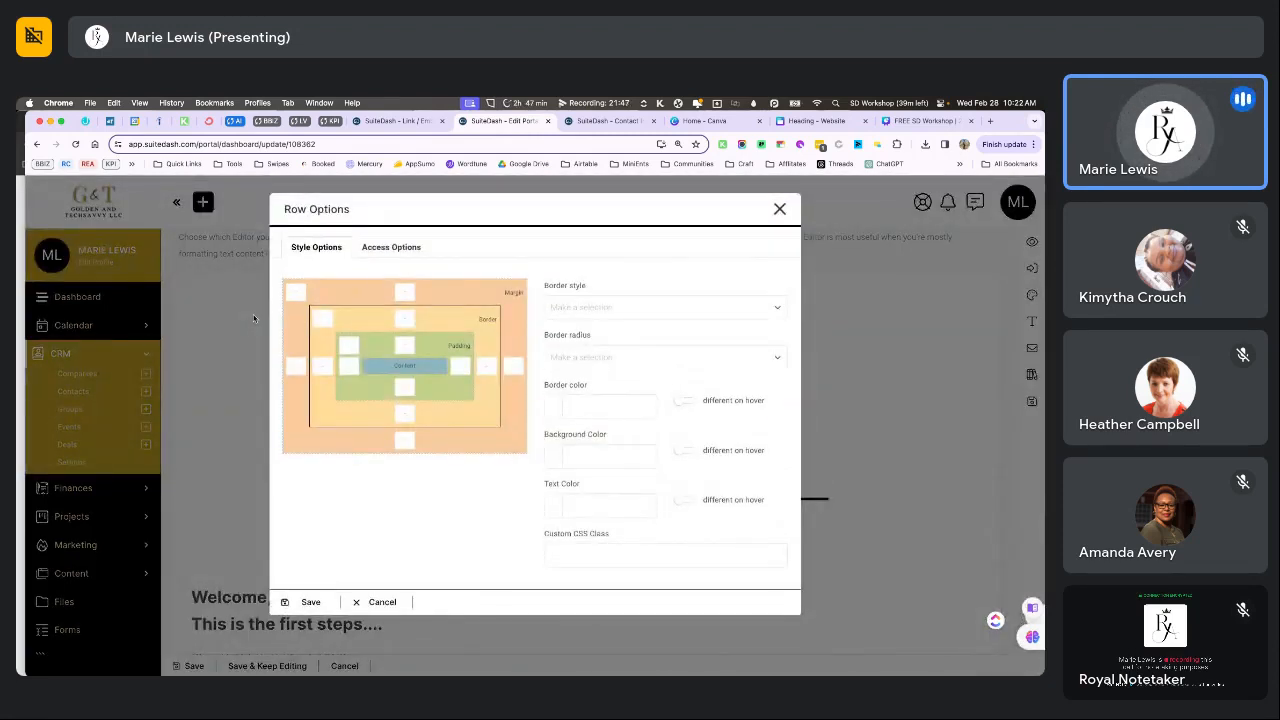
{"action": "left_click", "coordinate": [403, 246]}
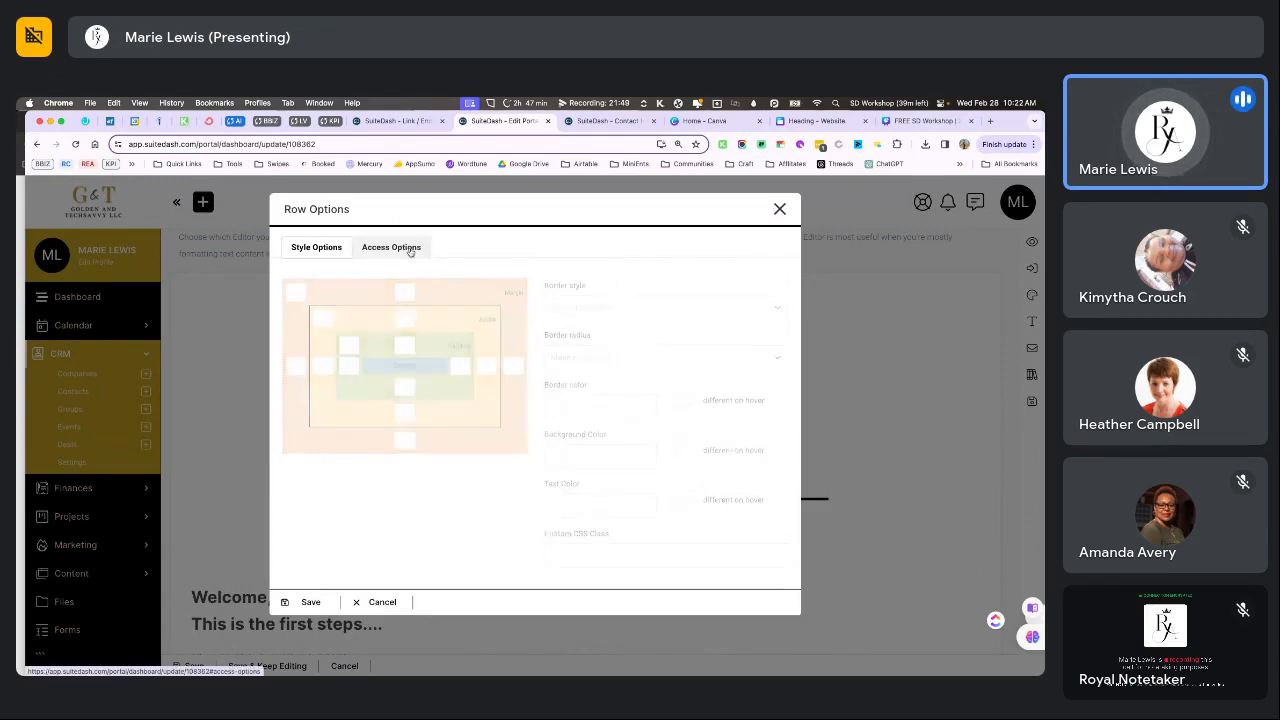
{"action": "left_click", "coordinate": [451, 289]}
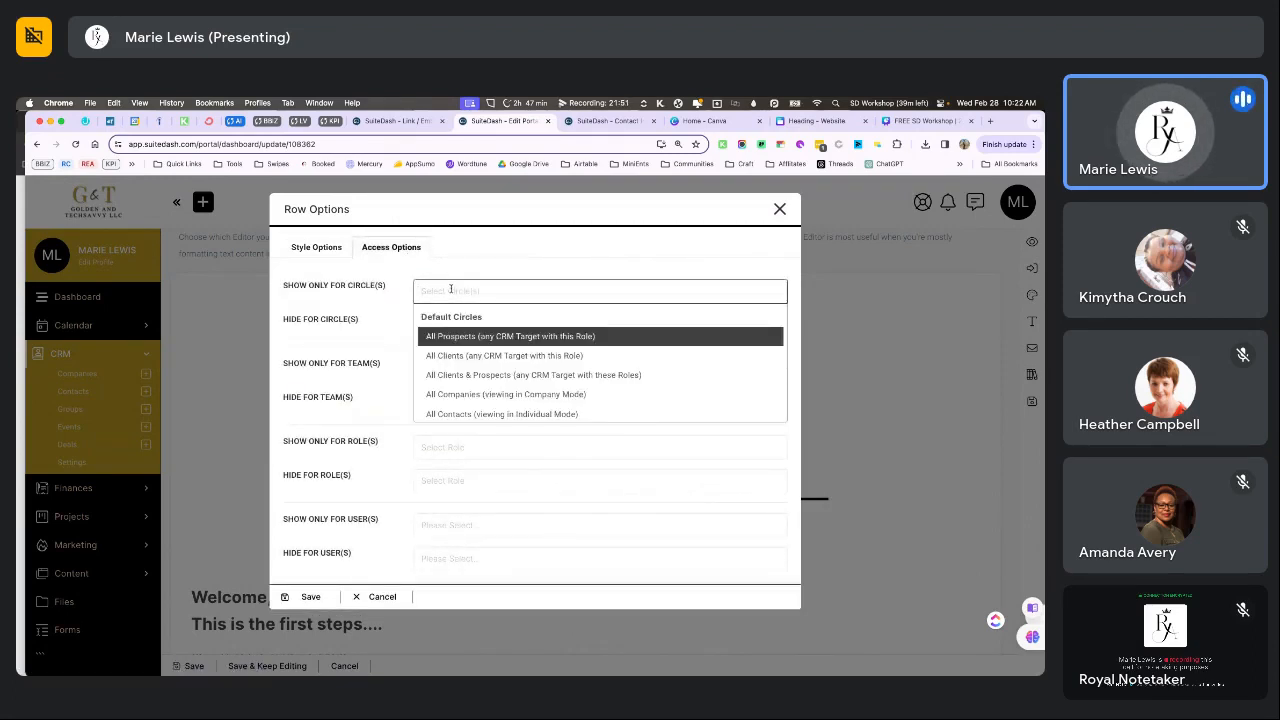
{"action": "type", "text": "we"}
{"action": "left_click", "coordinate": [456, 335]}
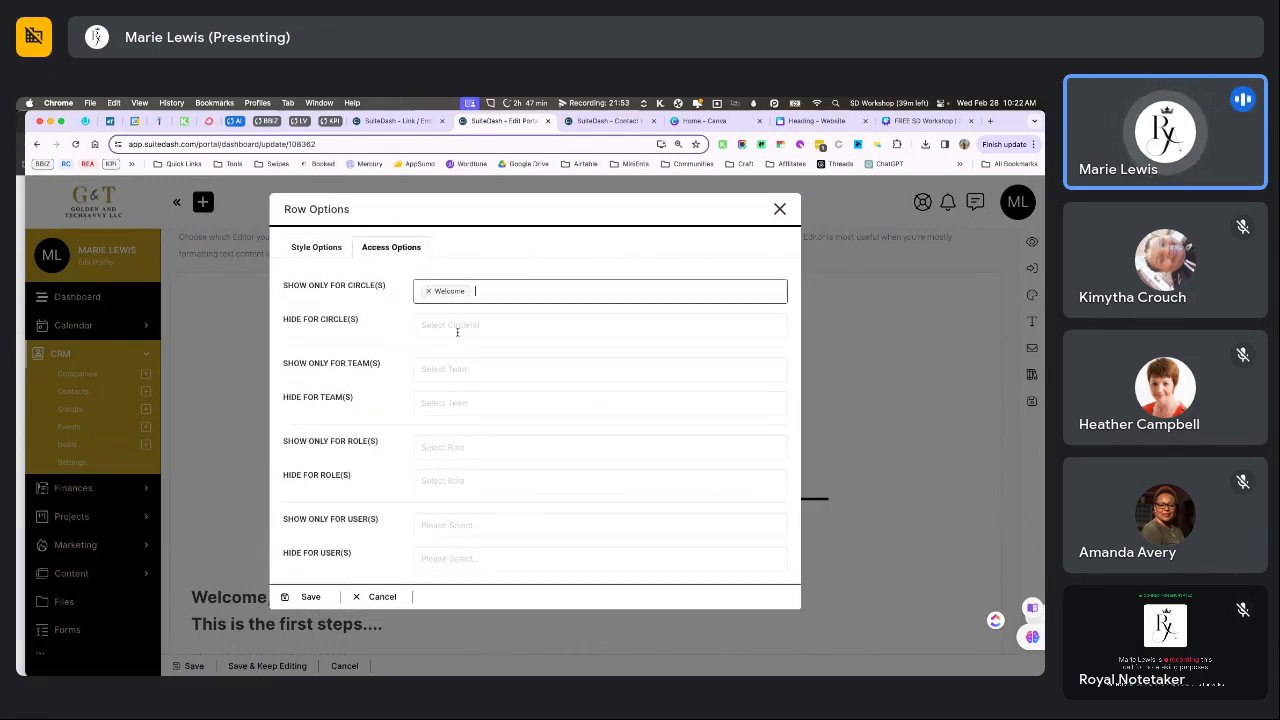
{"action": "left_click", "coordinate": [316, 596]}
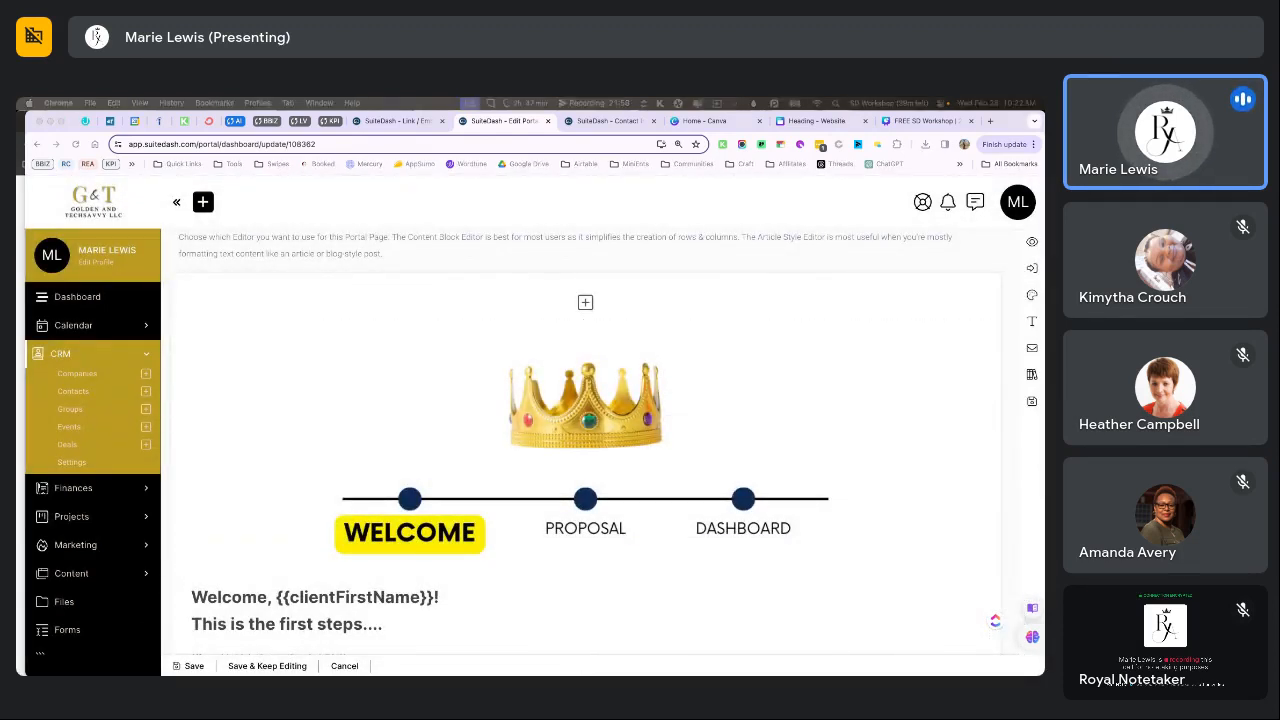
Duplicate the crown and WELCOME row, and switch the copy's circle from Welcome to Proposal/Invoicing
{"action": "scroll", "coordinate": [758, 535], "scroll_direction": "down", "scroll_amount": 1}
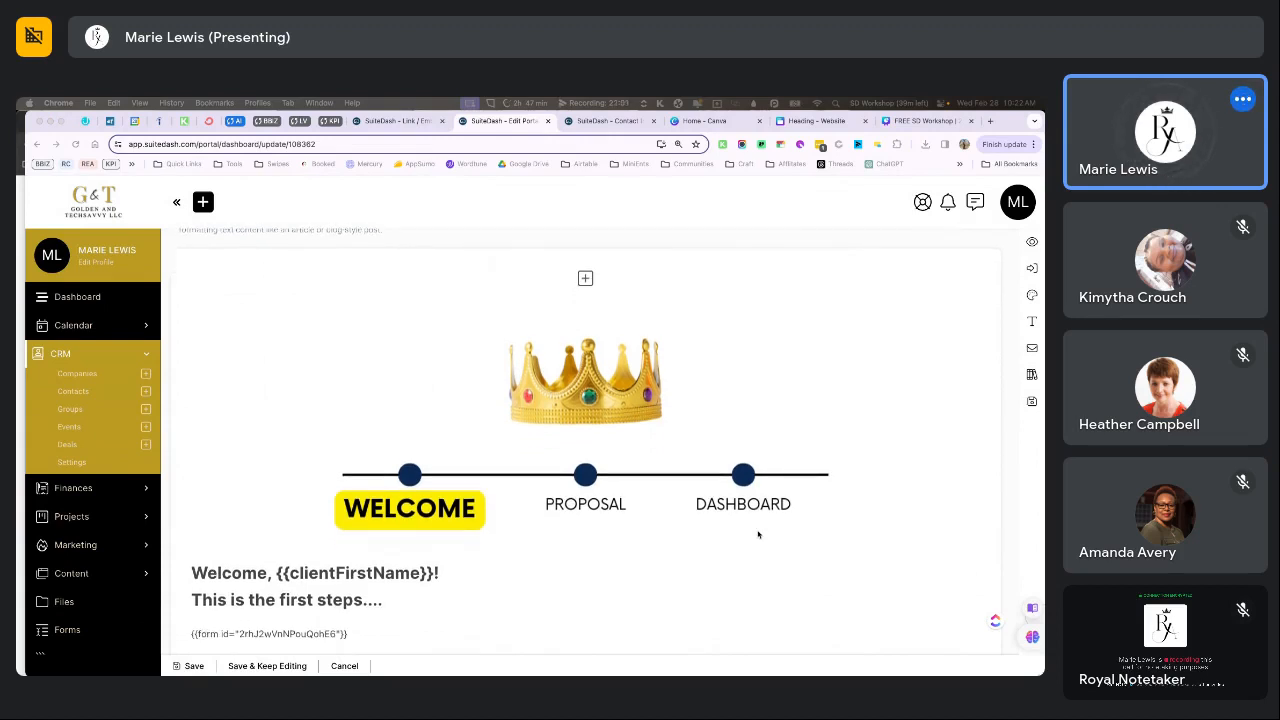
{"action": "scroll", "coordinate": [895, 307], "scroll_direction": "down", "scroll_amount": 2}
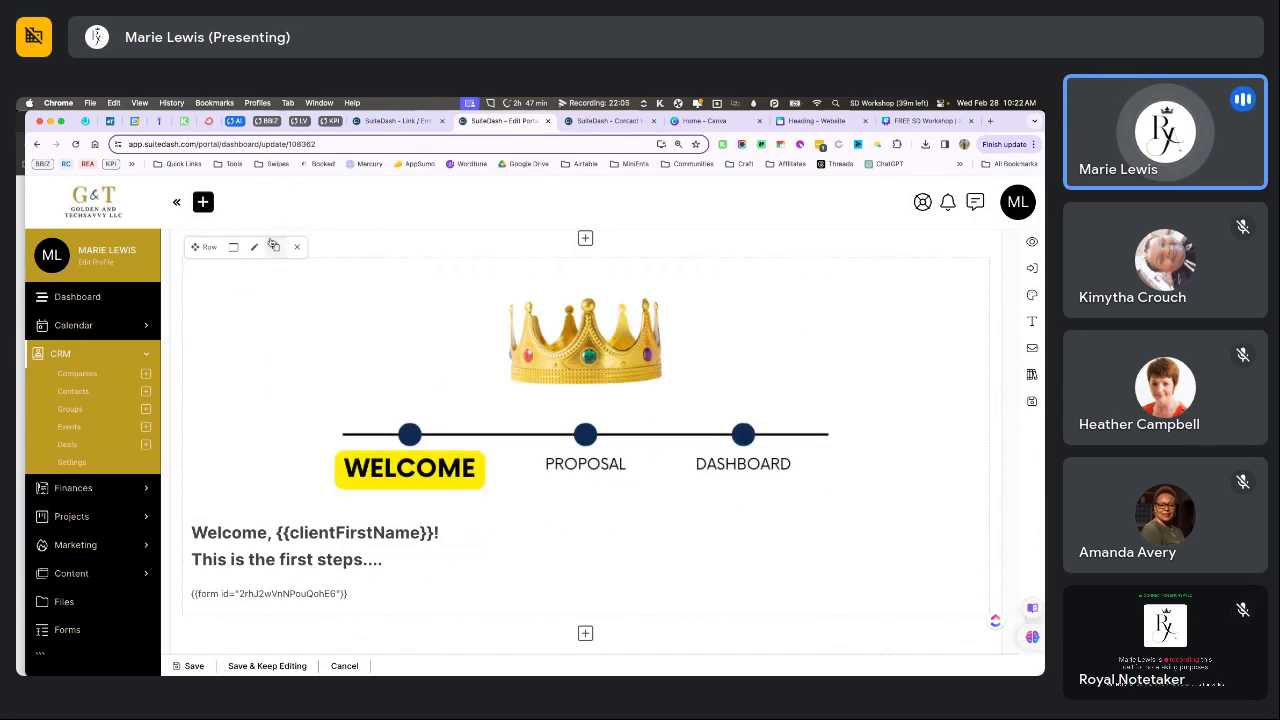
{"action": "left_click", "coordinate": [275, 248]}
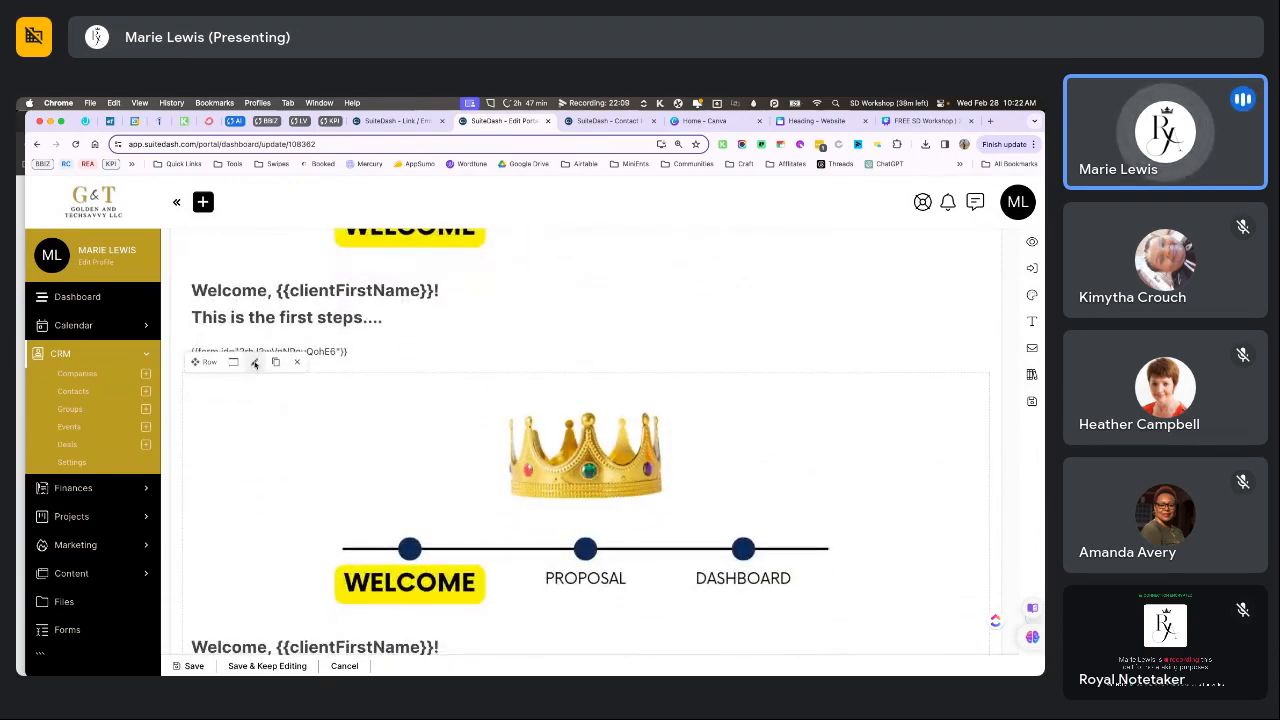
{"action": "left_click", "coordinate": [254, 362]}
{"action": "left_click", "coordinate": [395, 249]}
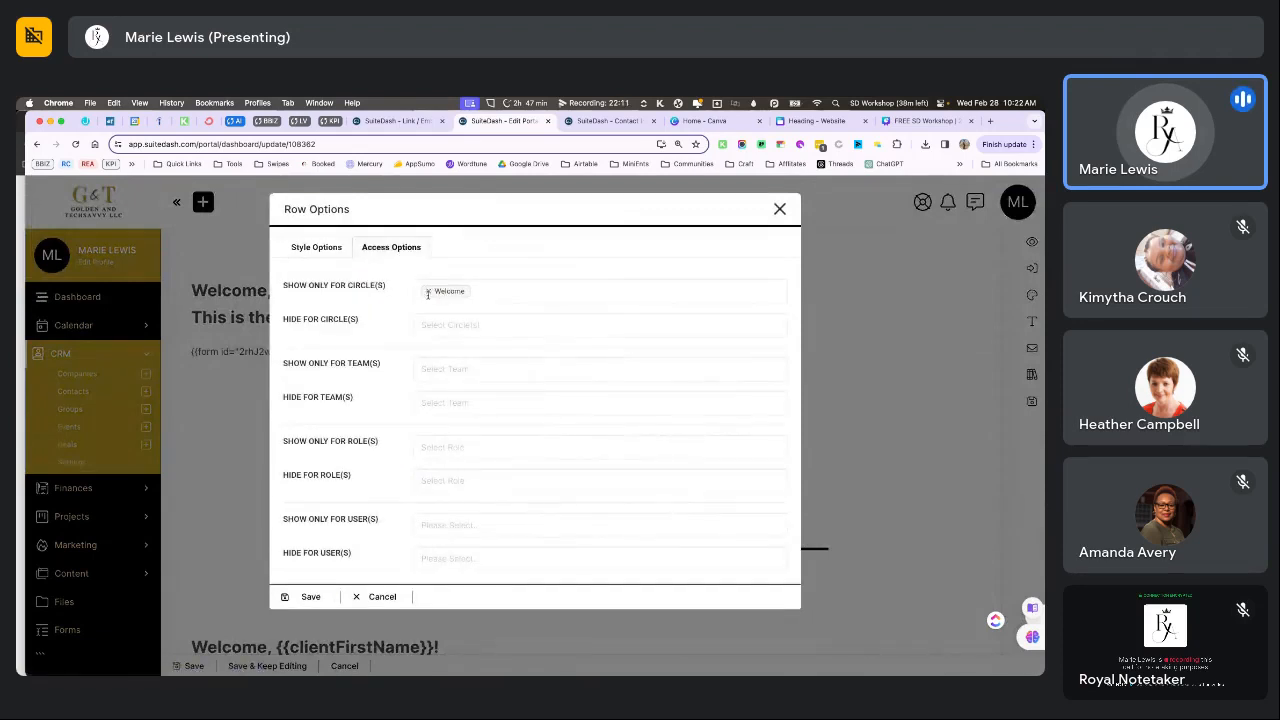
{"action": "left_click", "coordinate": [428, 293]}
{"action": "type", "text": "pro"}
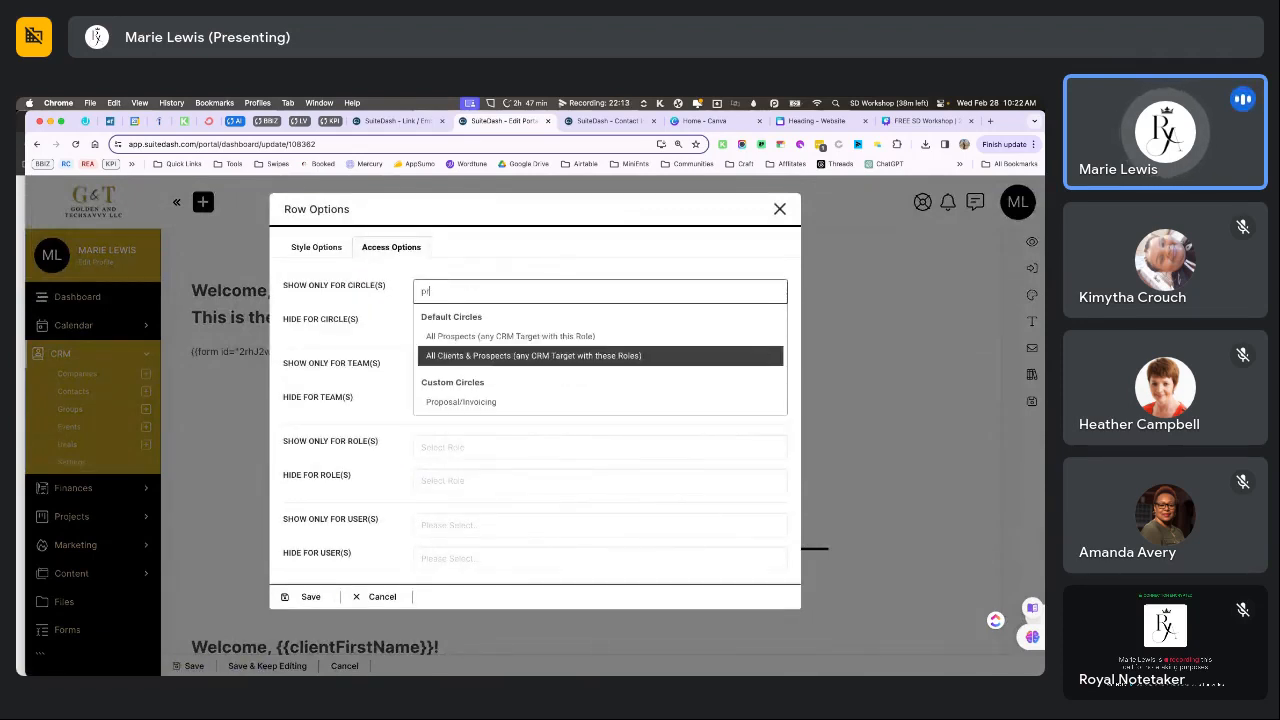
{"action": "left_click", "coordinate": [501, 403]}
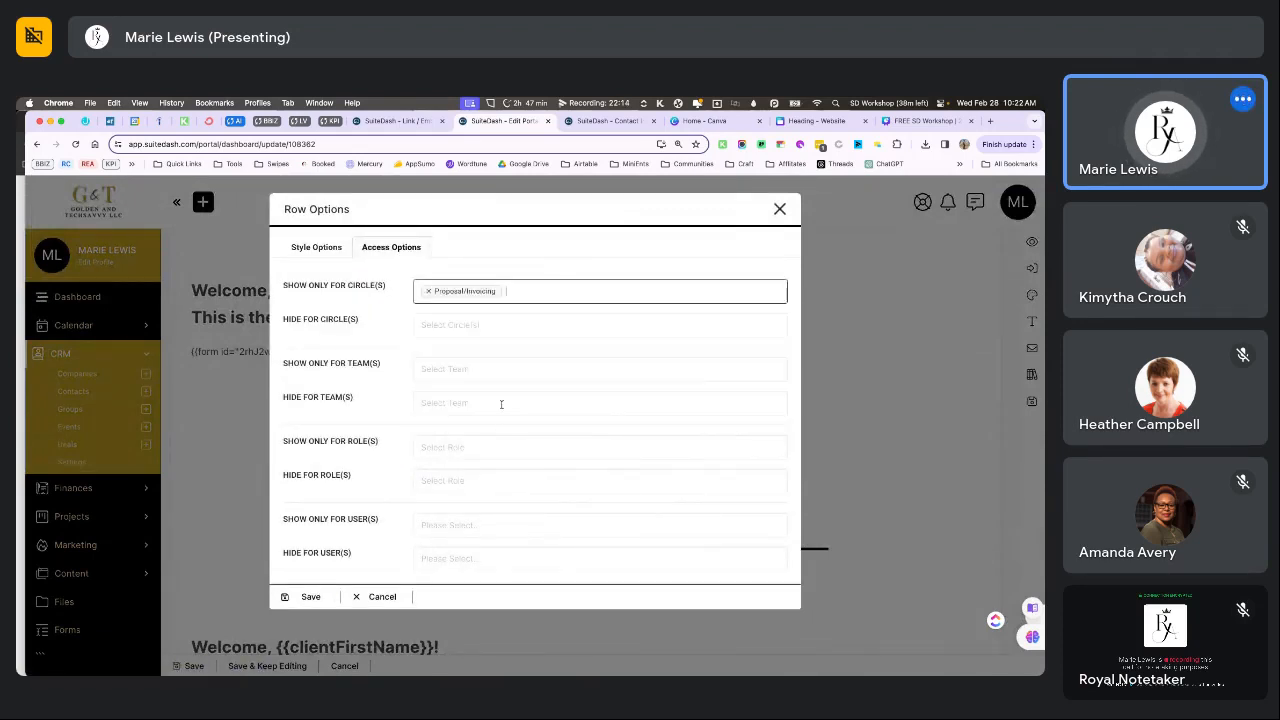
{"action": "left_click", "coordinate": [322, 596]}
{"action": "scroll", "coordinate": [563, 369], "scroll_direction": "down", "scroll_amount": 1}
{"action": "scroll", "coordinate": [563, 363], "scroll_direction": "up", "scroll_amount": 3}
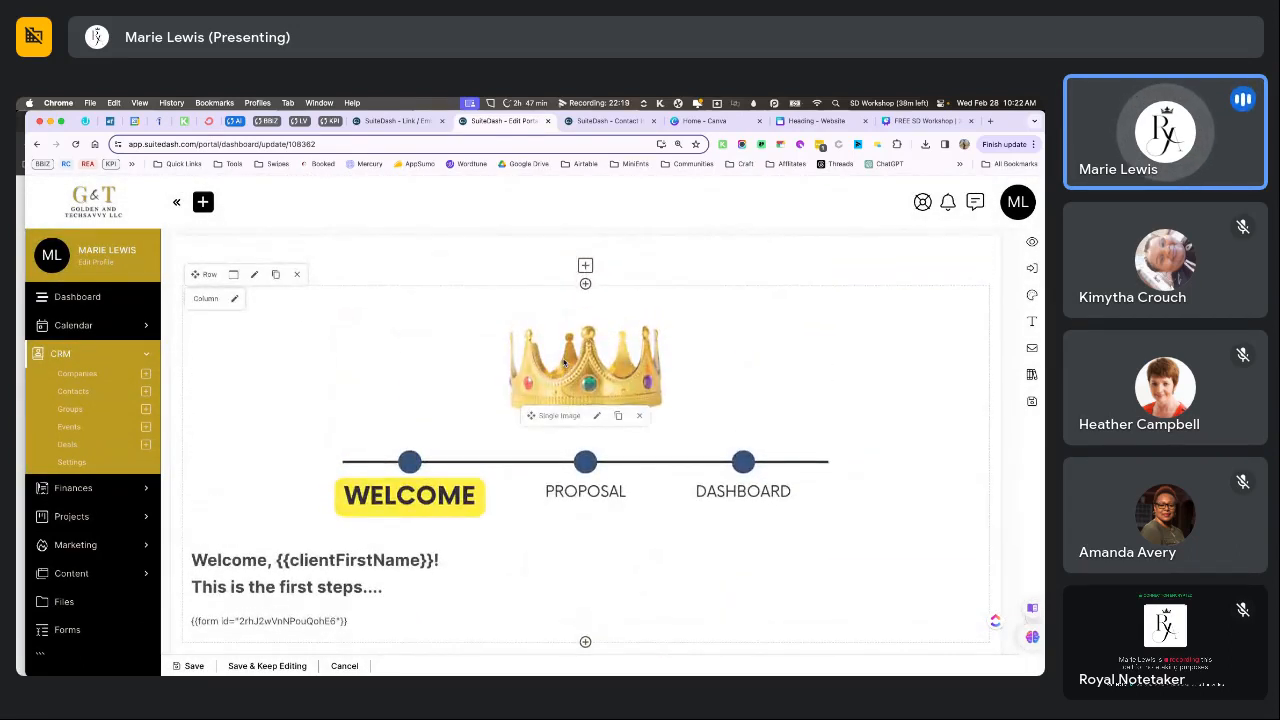
{"action": "scroll", "coordinate": [563, 363], "scroll_direction": "down", "scroll_amount": 6}
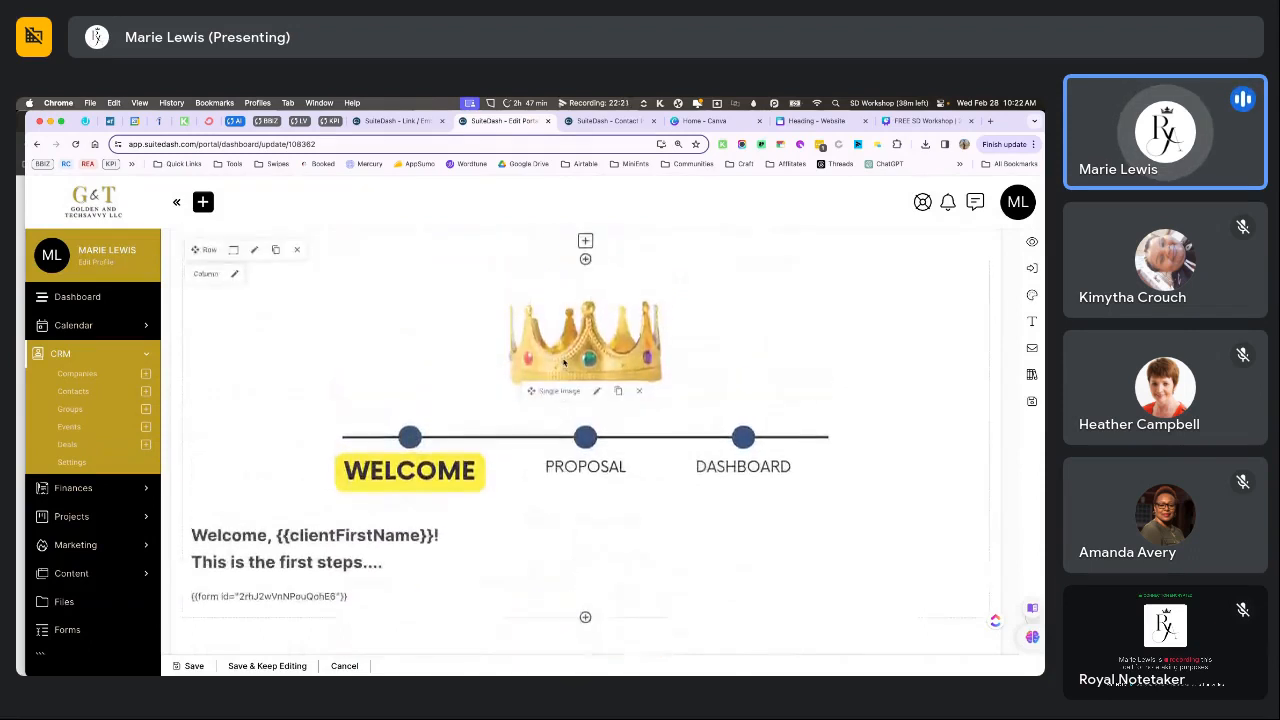
{"action": "scroll", "coordinate": [563, 362], "scroll_direction": "down", "scroll_amount": 6}
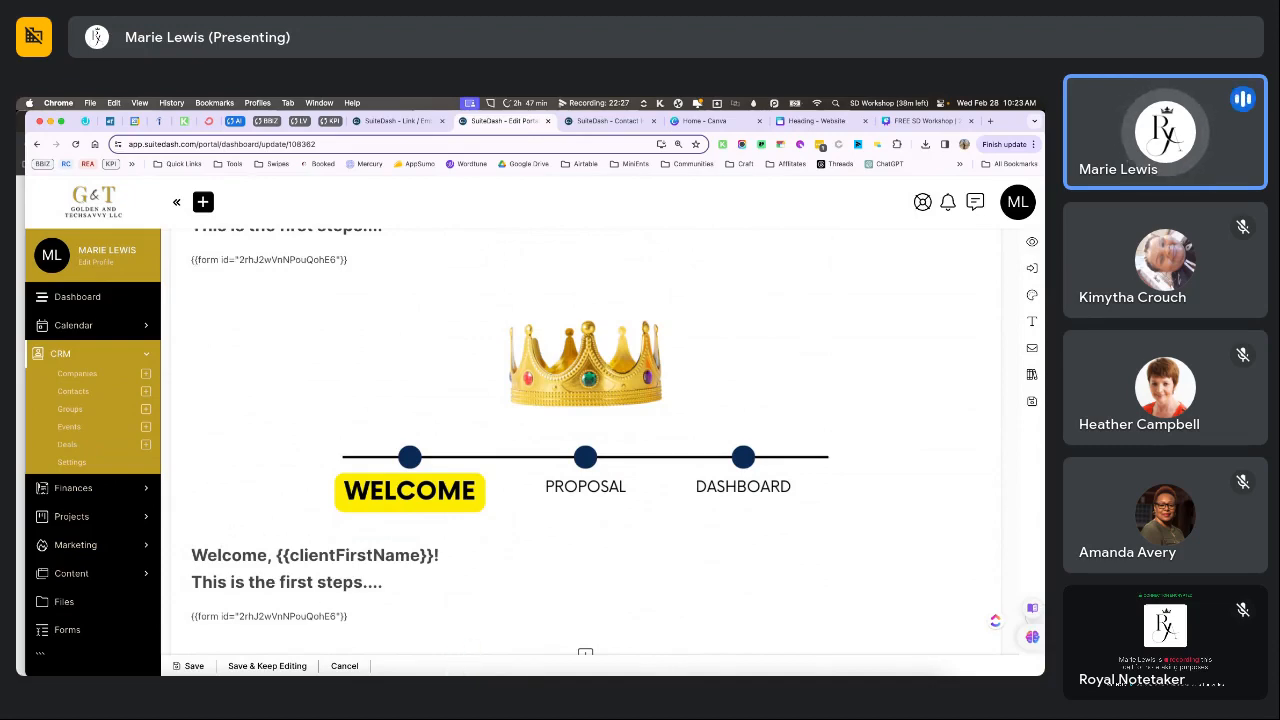
{"action": "key", "text": "ctrl+Up"}
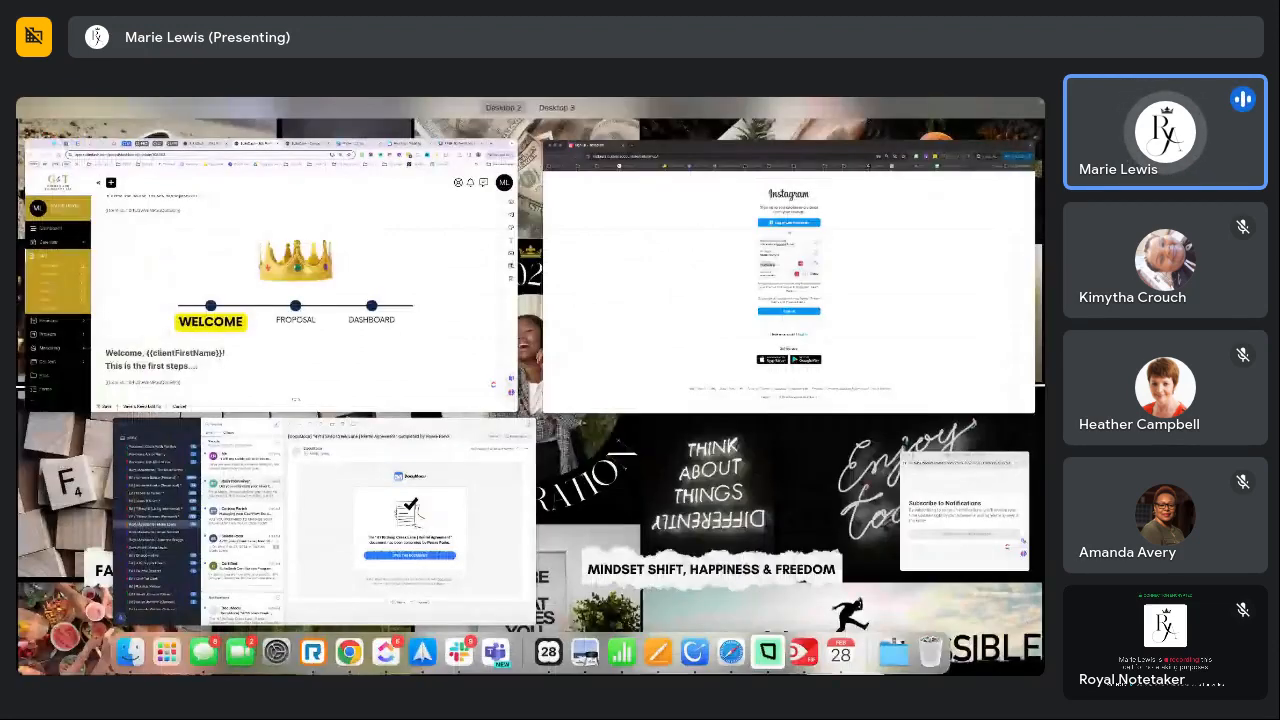
{"action": "key", "text": "ctrl+Up"}
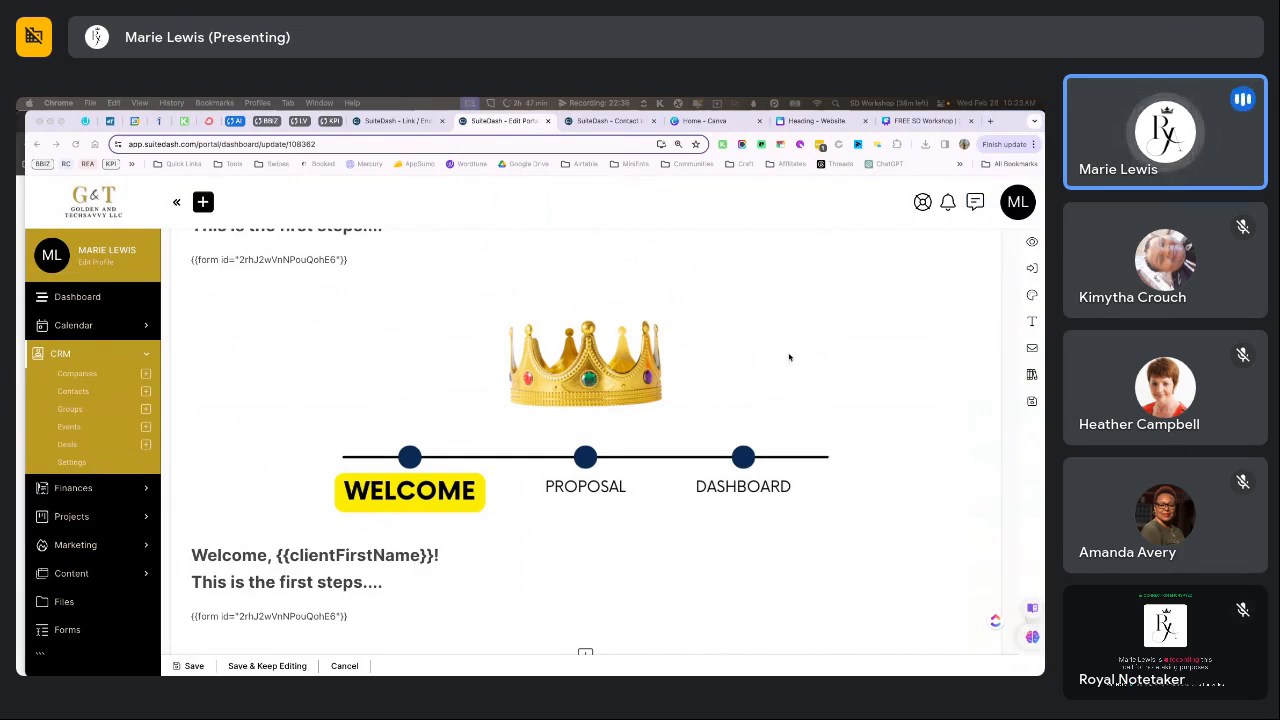
{"action": "scroll", "coordinate": [789, 357], "scroll_direction": "down", "scroll_amount": 2}
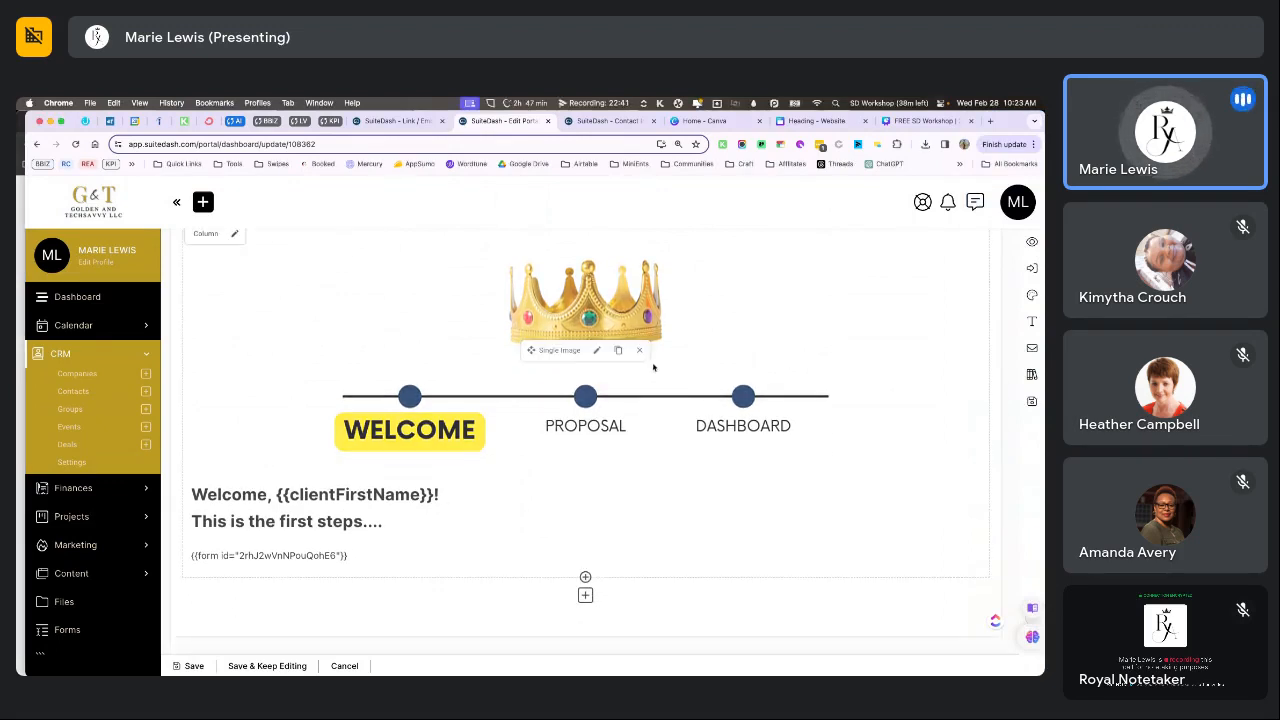
Replace the crown image with 2.png, which highlights PROPOSAL
{"action": "left_click", "coordinate": [595, 352]}
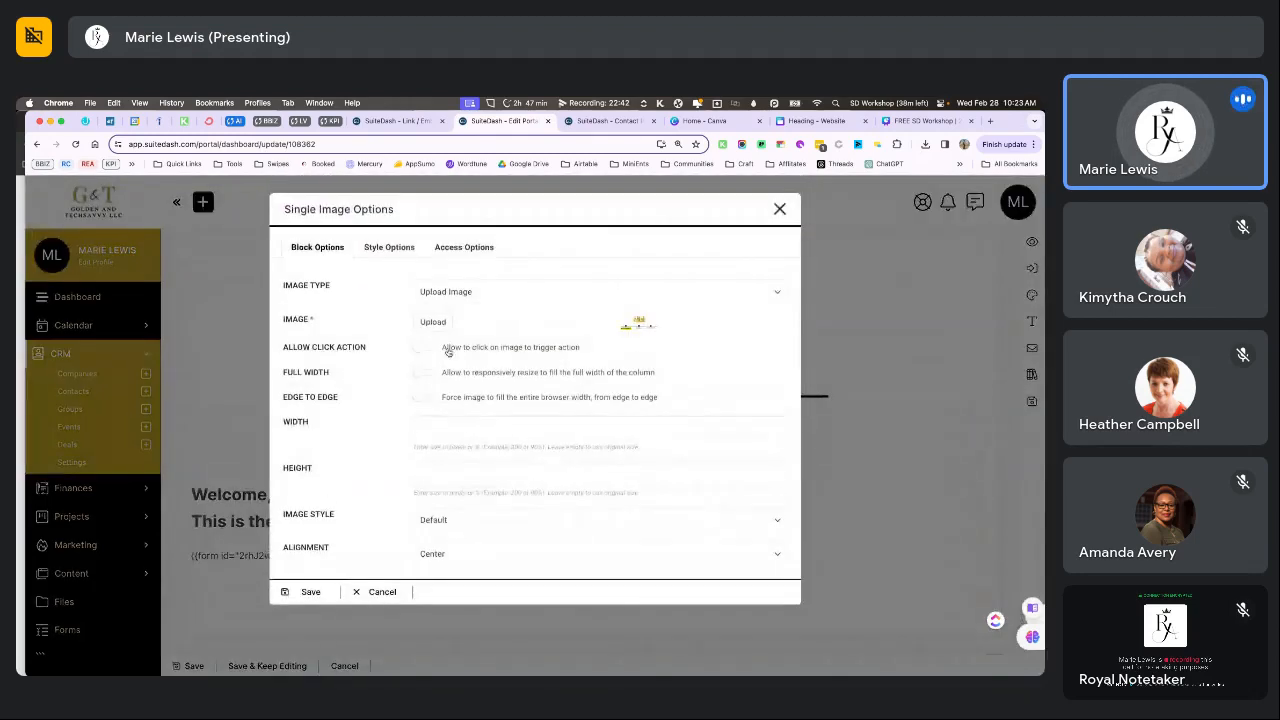
{"action": "left_click", "coordinate": [428, 323]}
{"action": "left_click", "coordinate": [414, 349]}
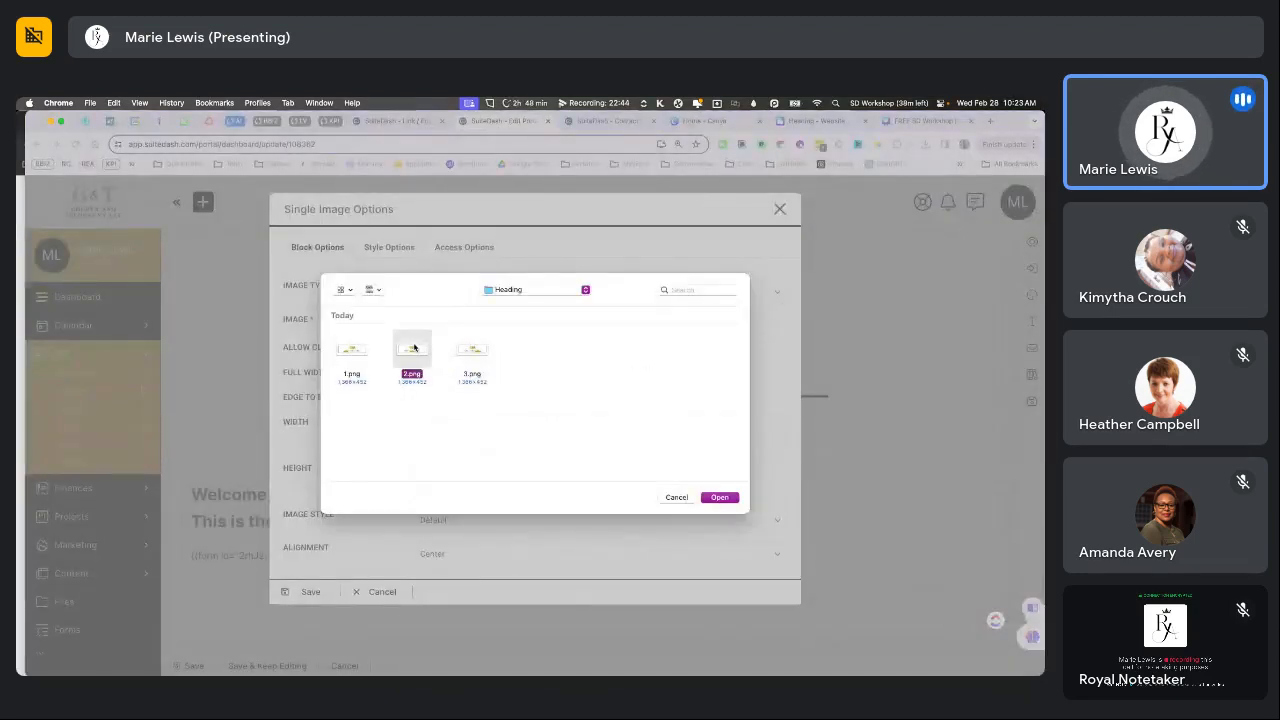
{"action": "double_click", "coordinate": [414, 348]}
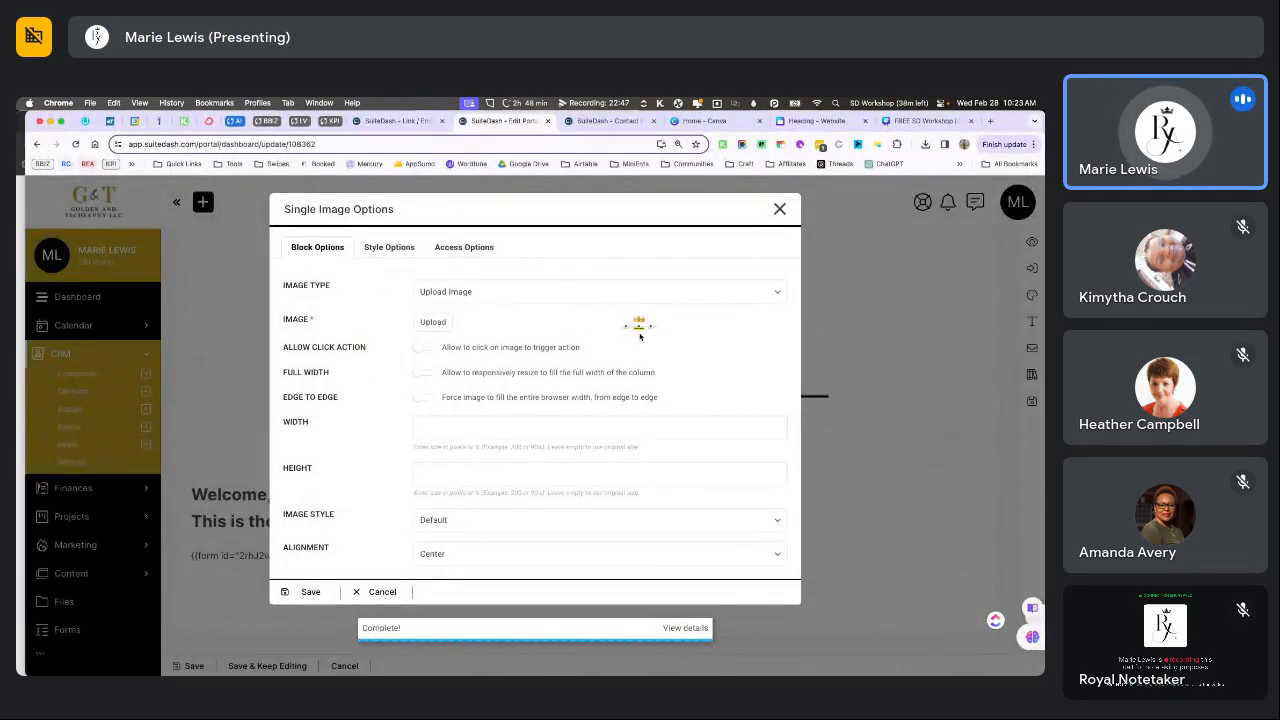
{"action": "left_click", "coordinate": [310, 592]}
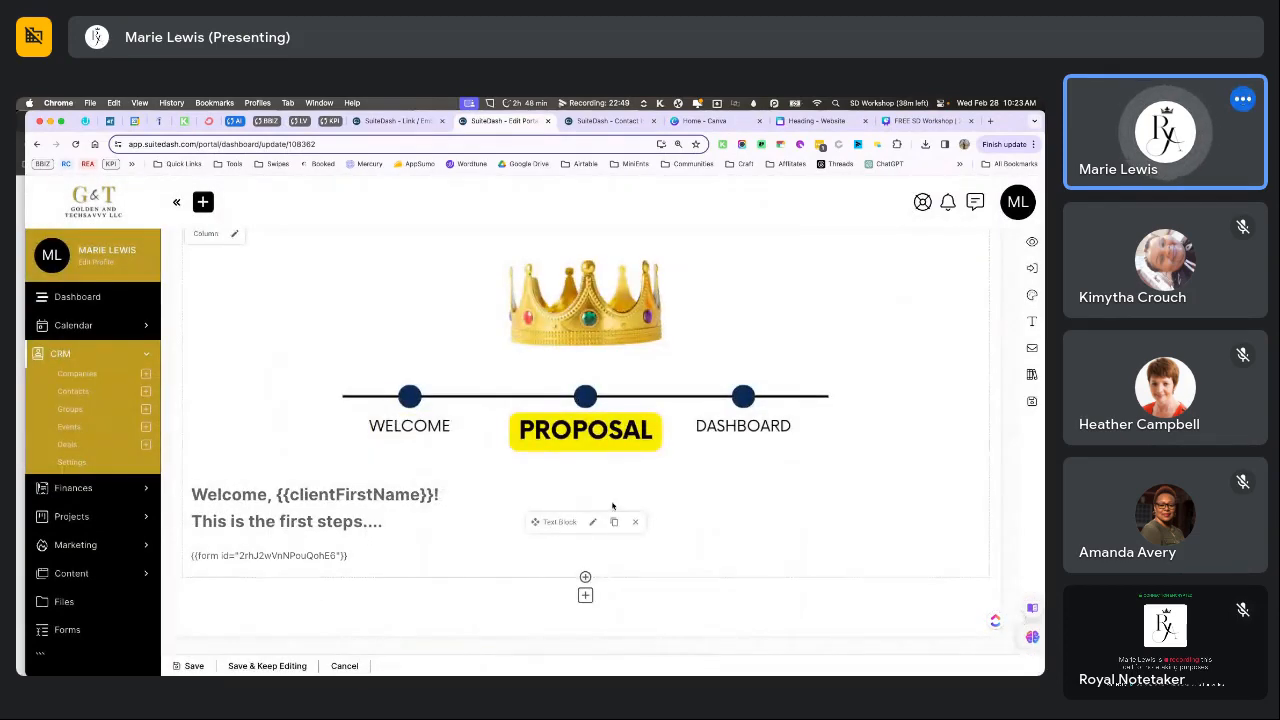
Change the greeting to 'Thank you' and the next line to 'Please sign the proposal by clicking the link below'
{"action": "left_click", "coordinate": [591, 522]}
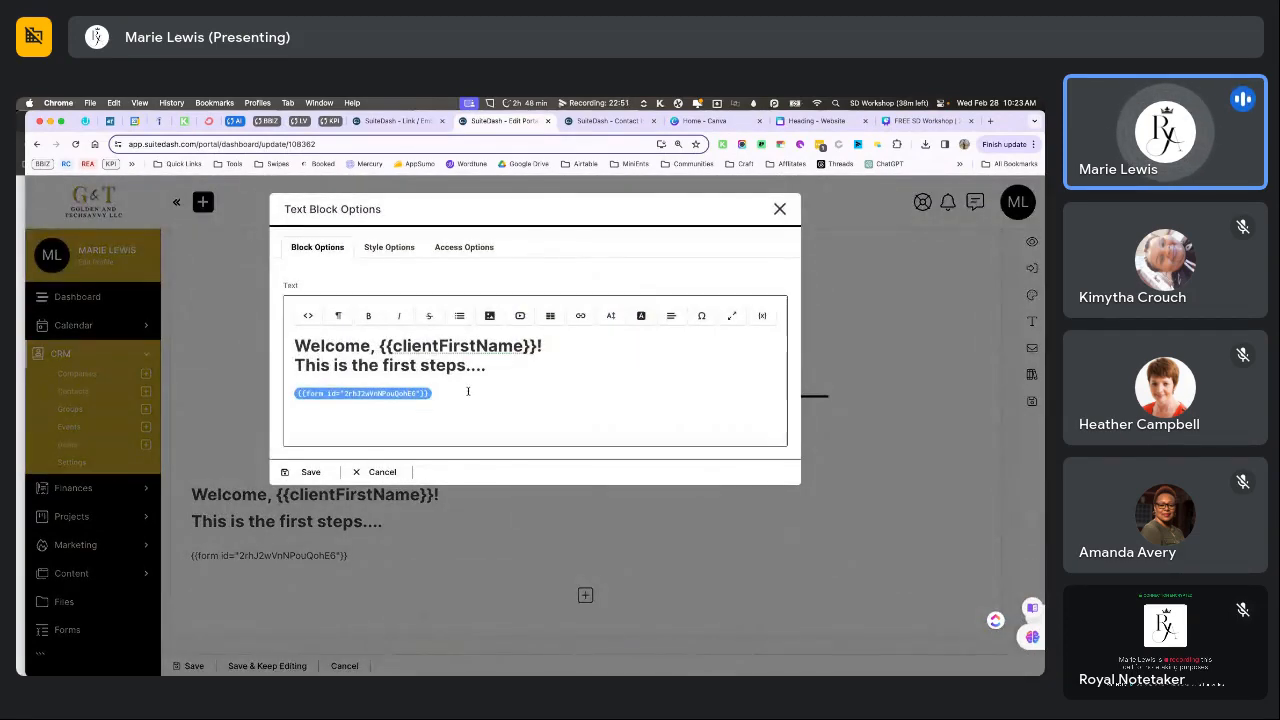
{"action": "left_click_drag", "start_coordinate": [480, 394], "coordinate": [295, 367]}
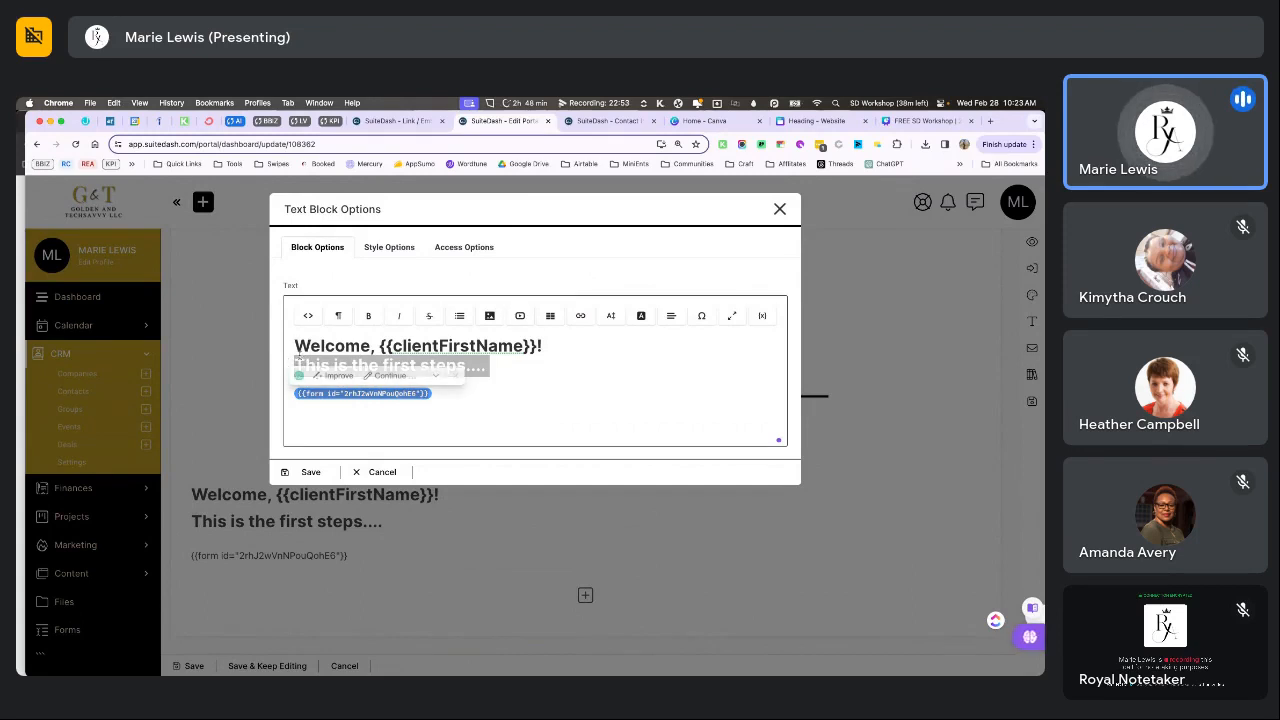
{"action": "double_click", "coordinate": [308, 350]}
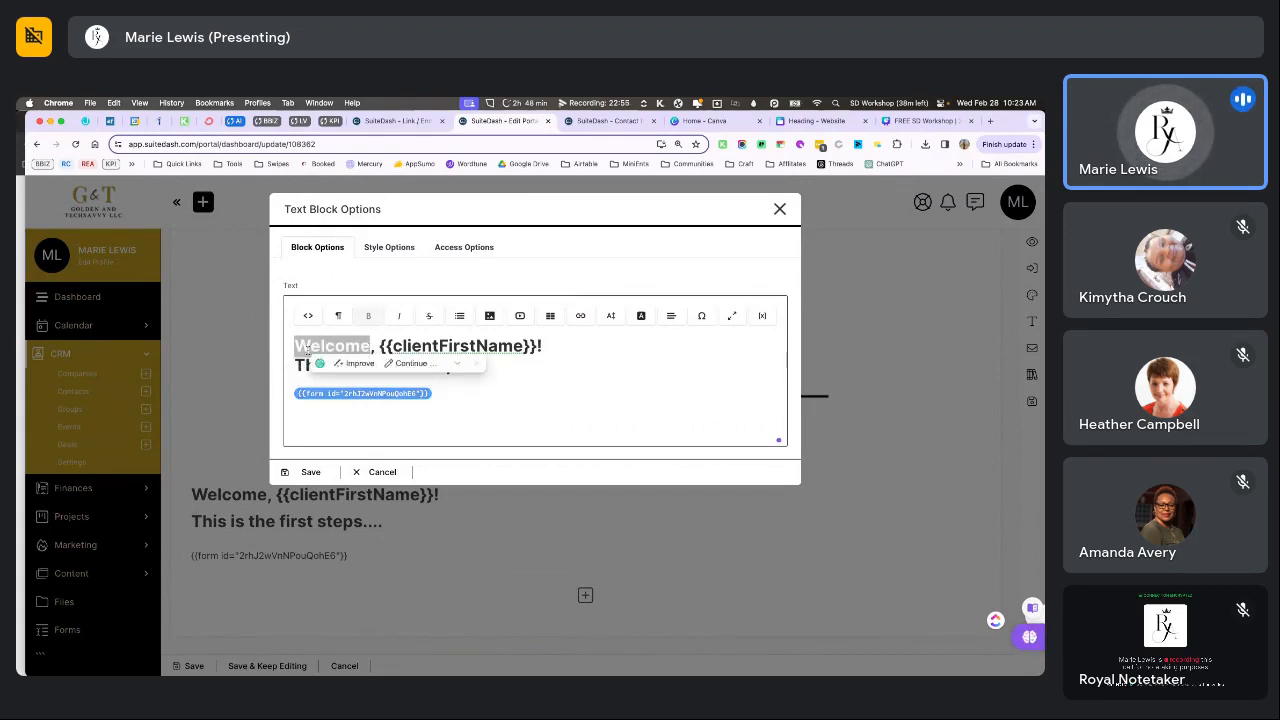
{"action": "type", "text": "Thna"}
{"action": "key", "text": "BackSpace"}
{"action": "key", "text": "BackSpace"}
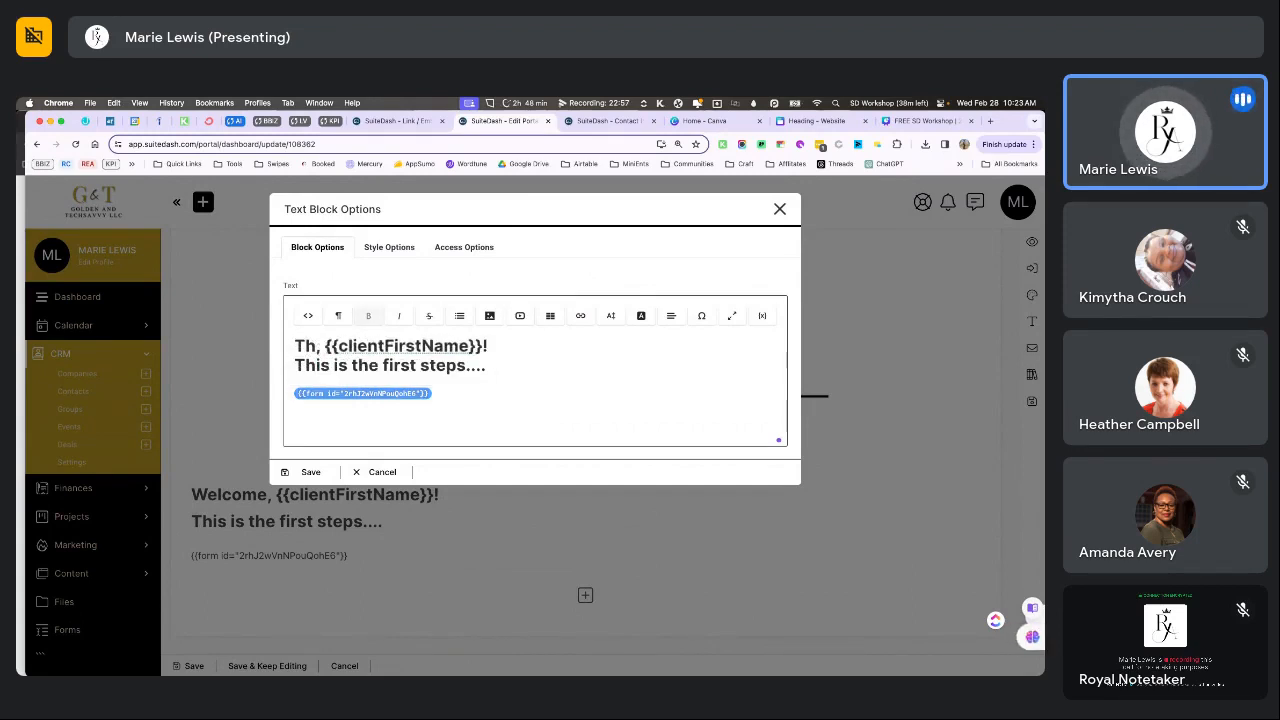
{"action": "type", "text": "ank you"}
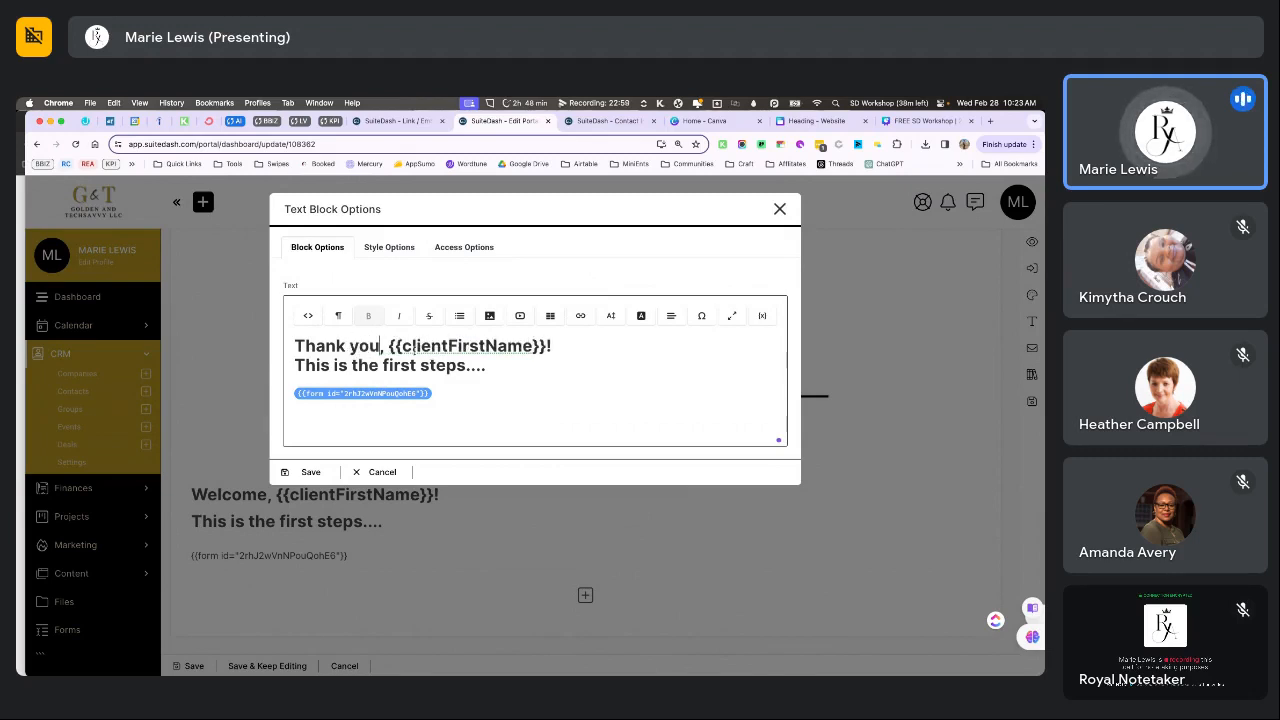
{"action": "left_click_drag", "start_coordinate": [510, 367], "coordinate": [284, 367]}
{"action": "type", "text": "{"}
{"action": "key", "text": "BackSpace"}
{"action": "type", "text": "Please "}
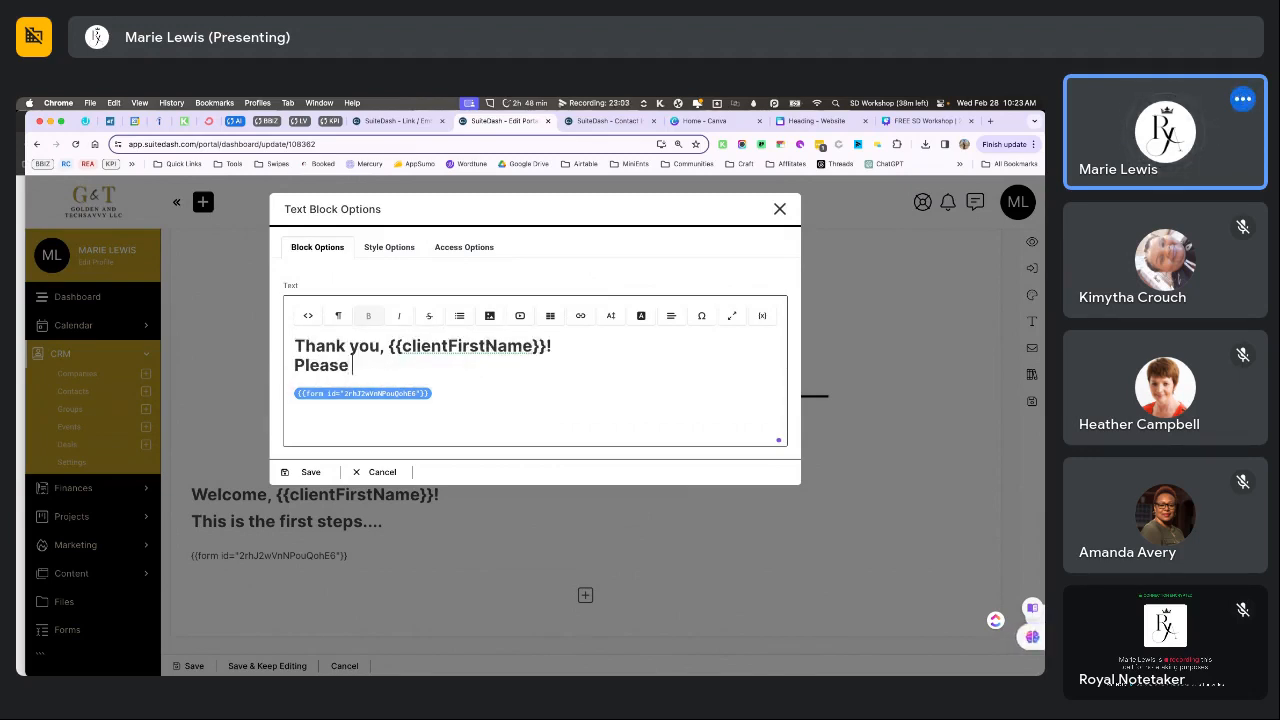
{"action": "type", "text": "sign the proposal"}
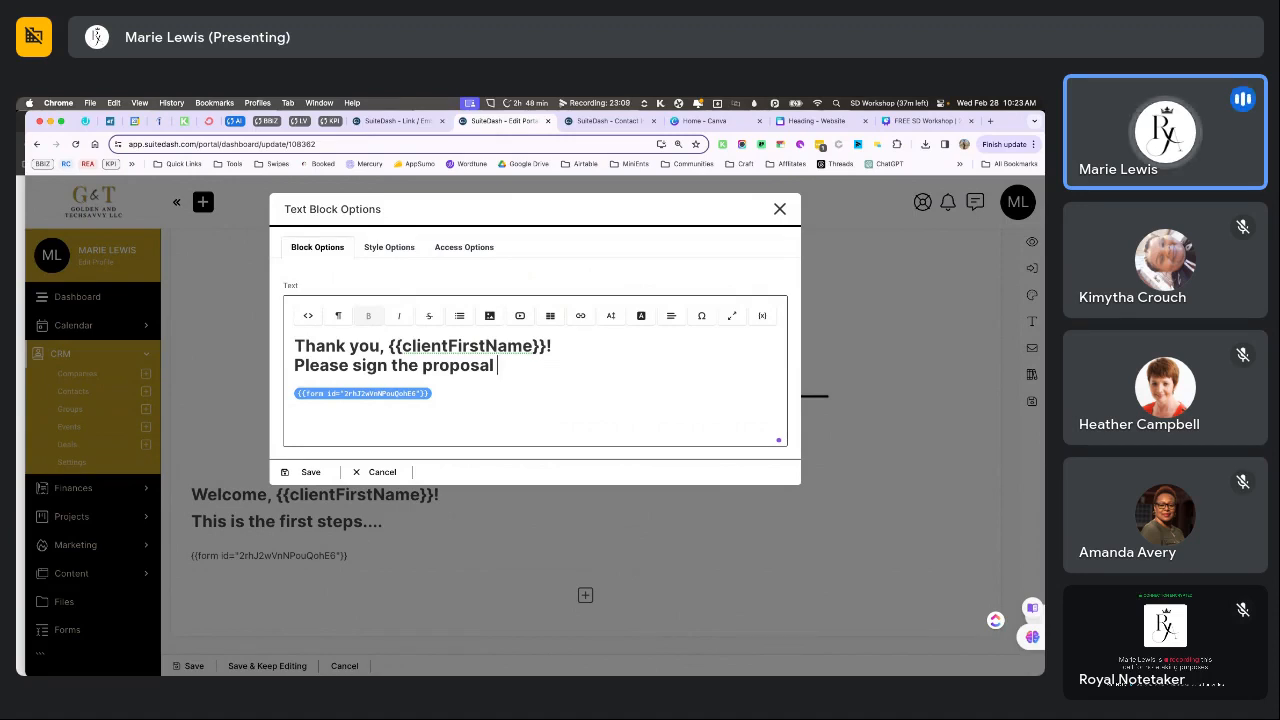
{"action": "type", "text": "b"}
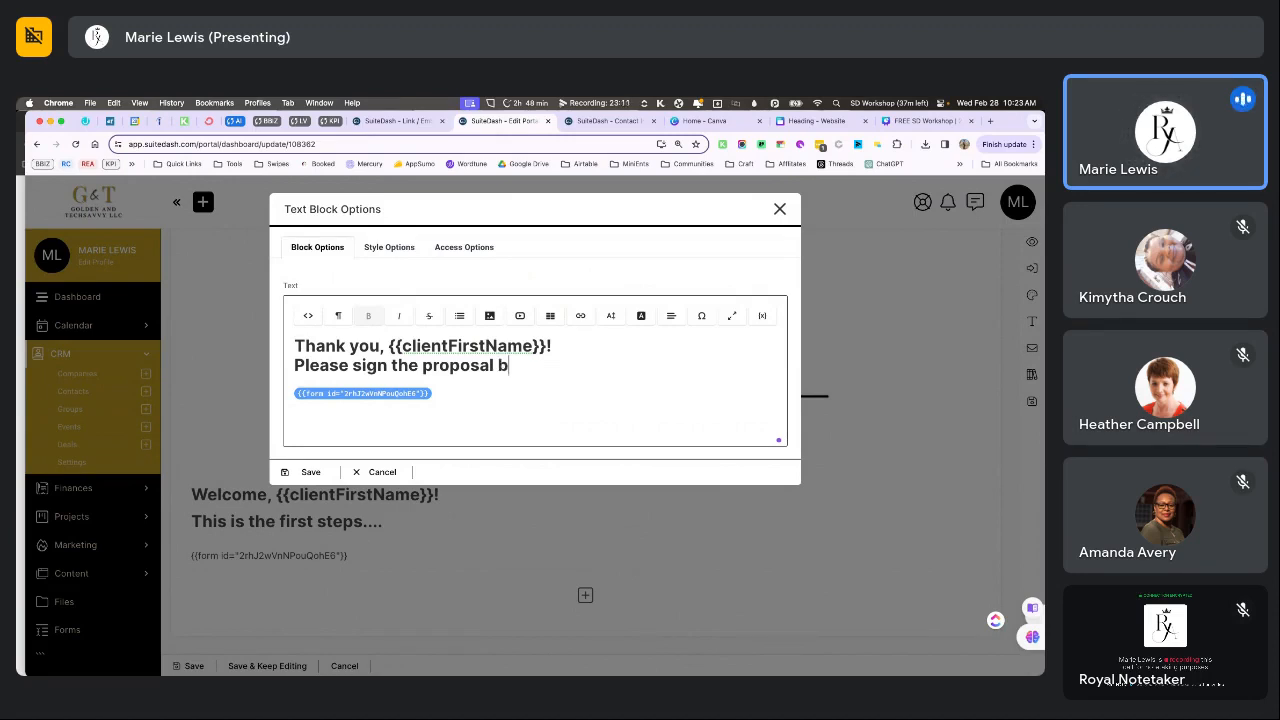
{"action": "type", "text": "y clicking the li"}
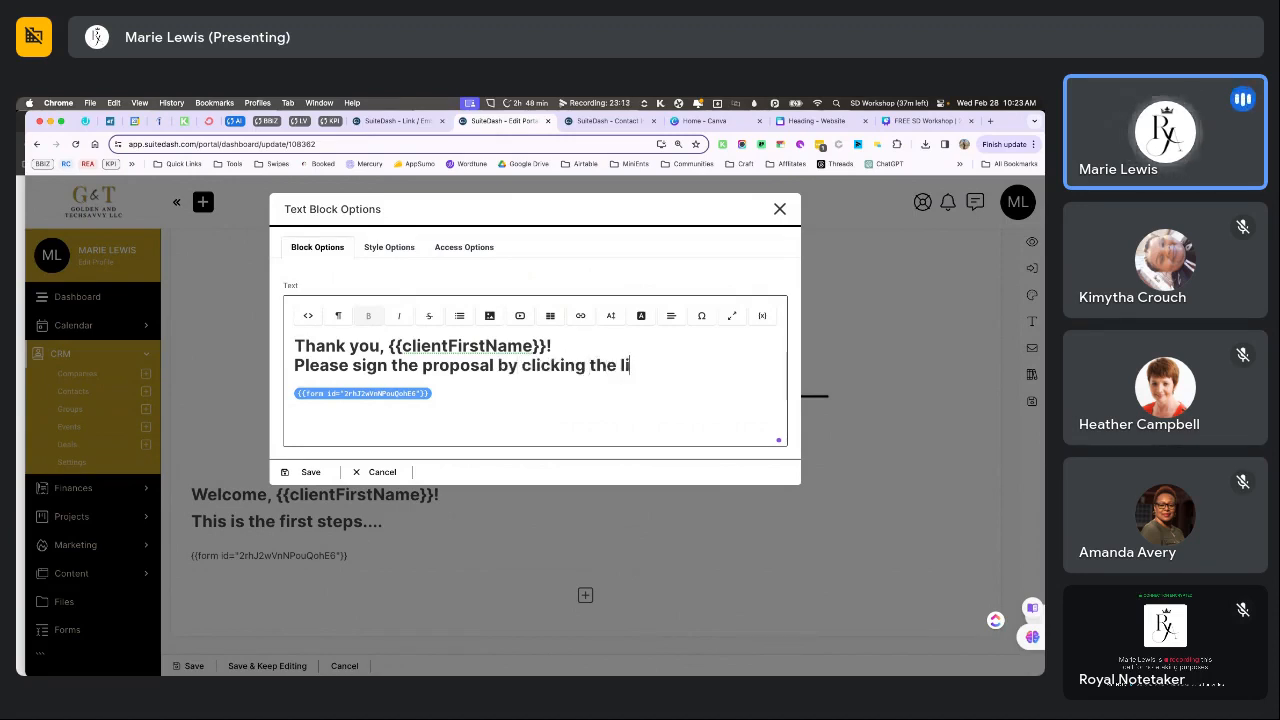
{"action": "type", "text": "nk below:"}
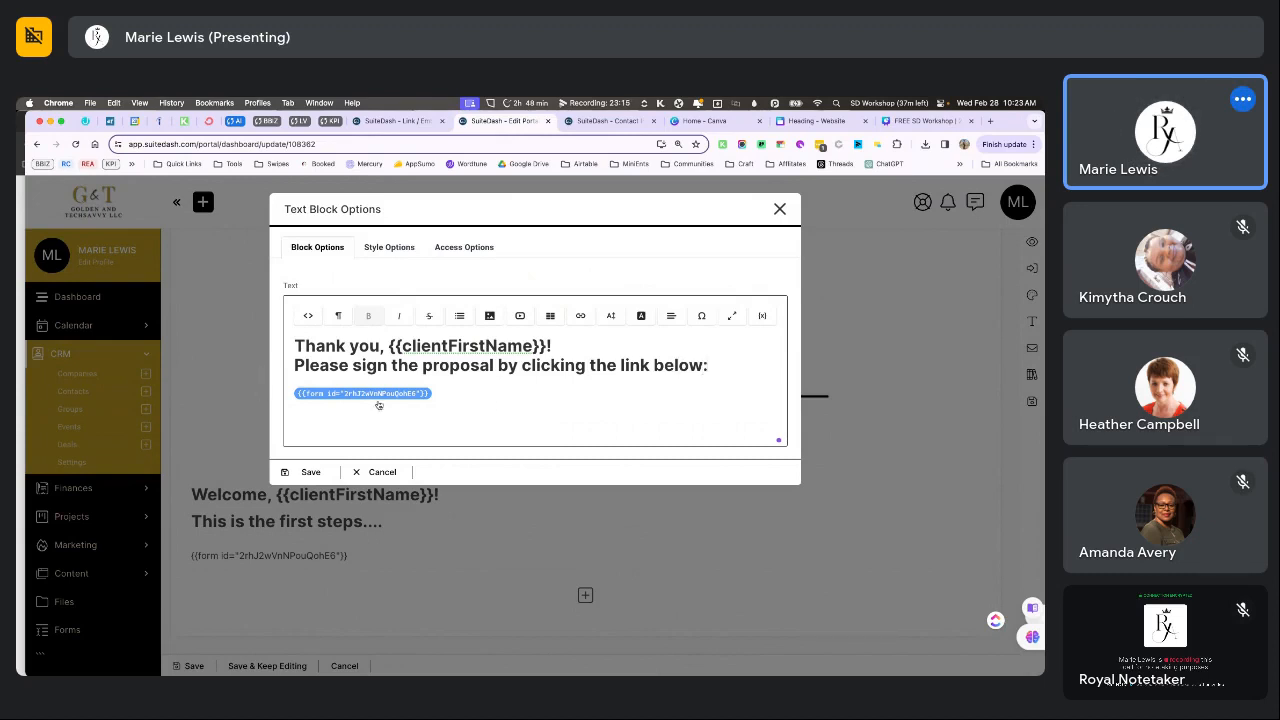
Delete the form shortcode from the message and save the text block
{"action": "left_click_drag", "start_coordinate": [352, 403], "coordinate": [297, 393]}
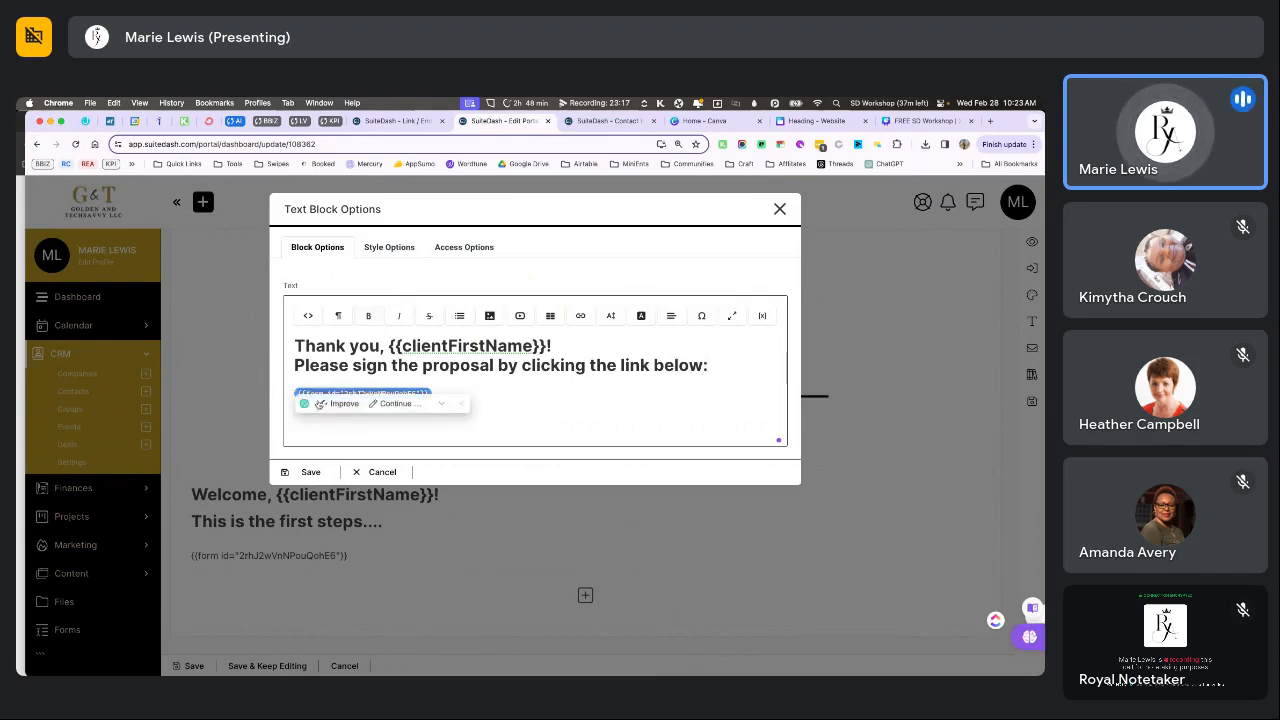
{"action": "left_click", "coordinate": [314, 421]}
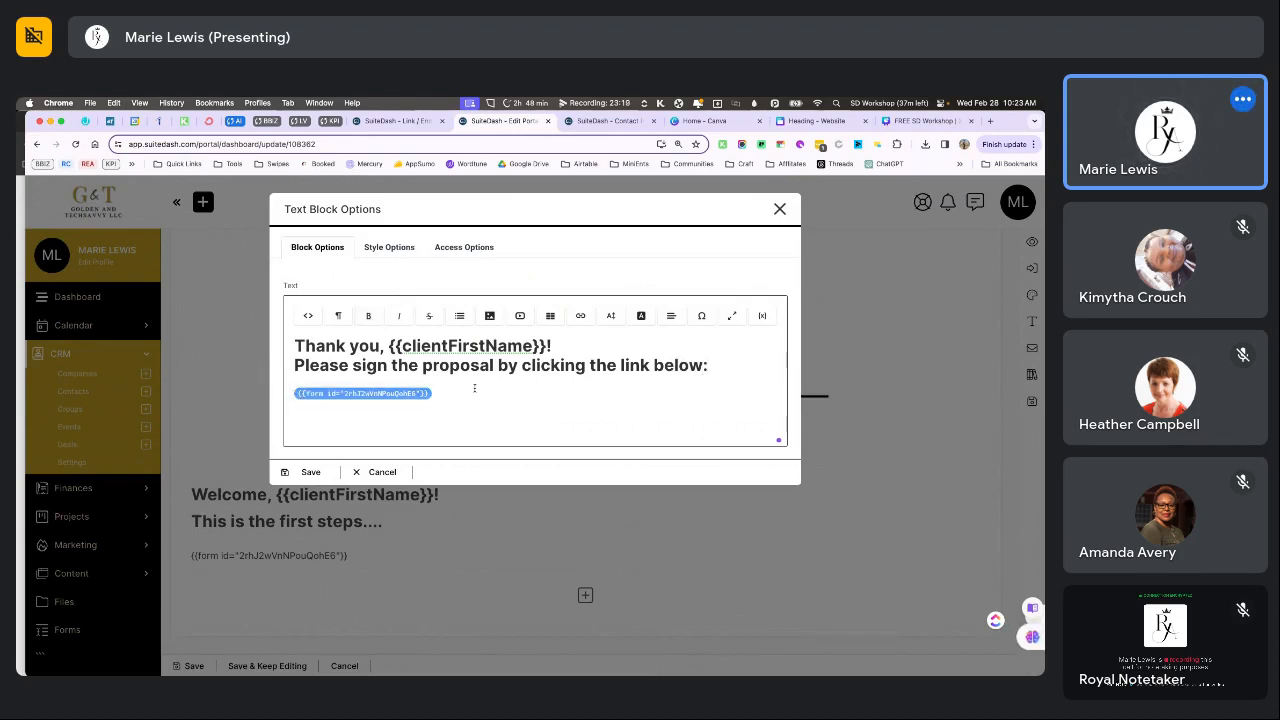
{"action": "key", "text": "BackSpace"}
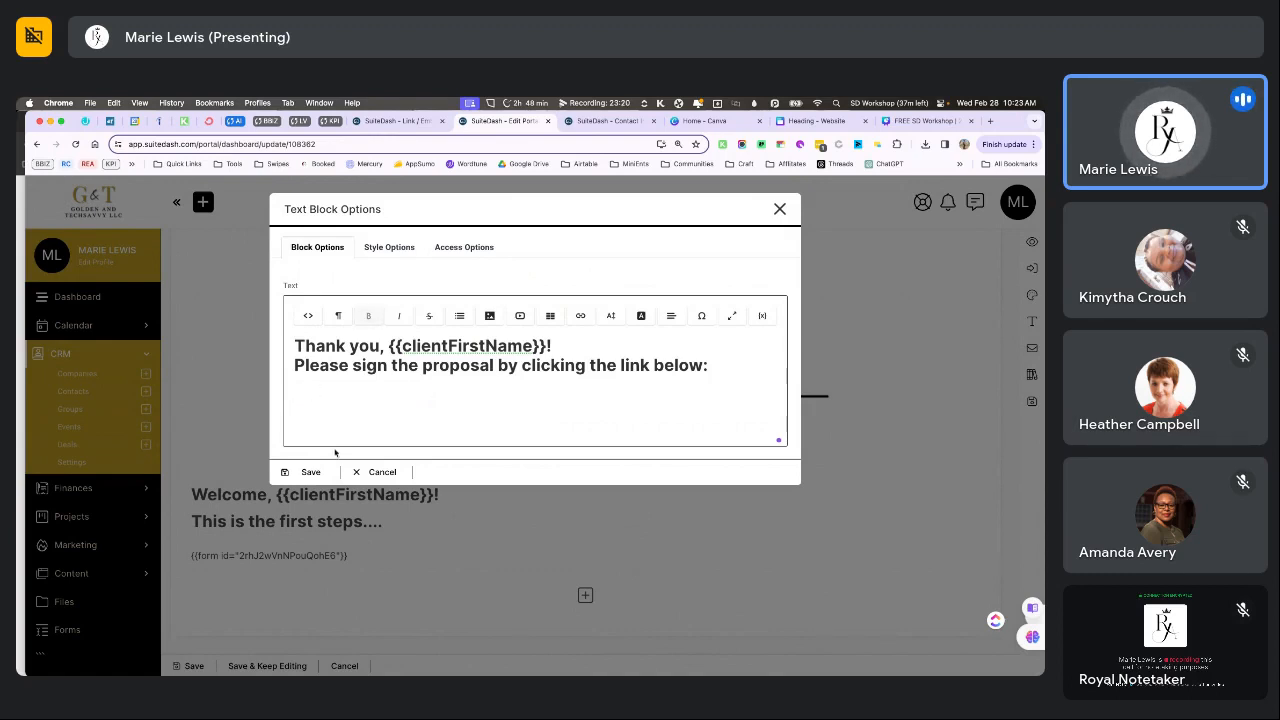
{"action": "left_click", "coordinate": [322, 471]}
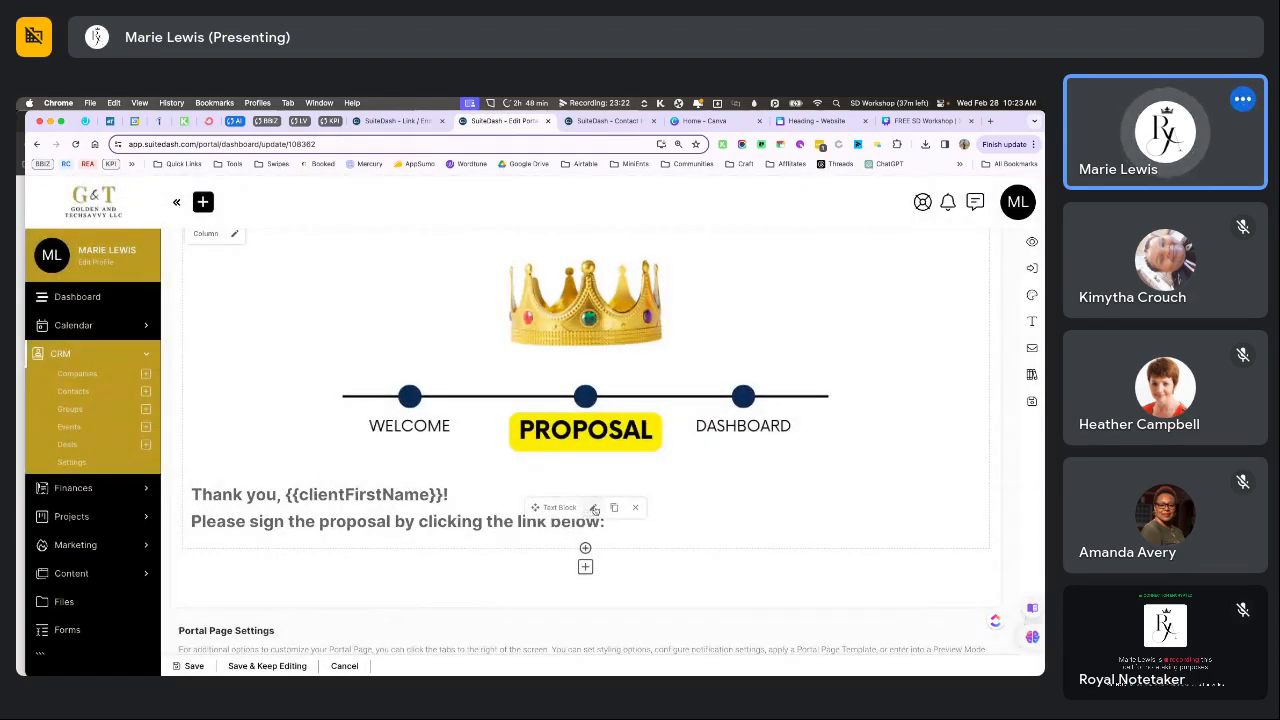
Add a PROPOSAL button block that opens Open Proposals in a new tab
{"action": "left_click", "coordinate": [585, 549]}
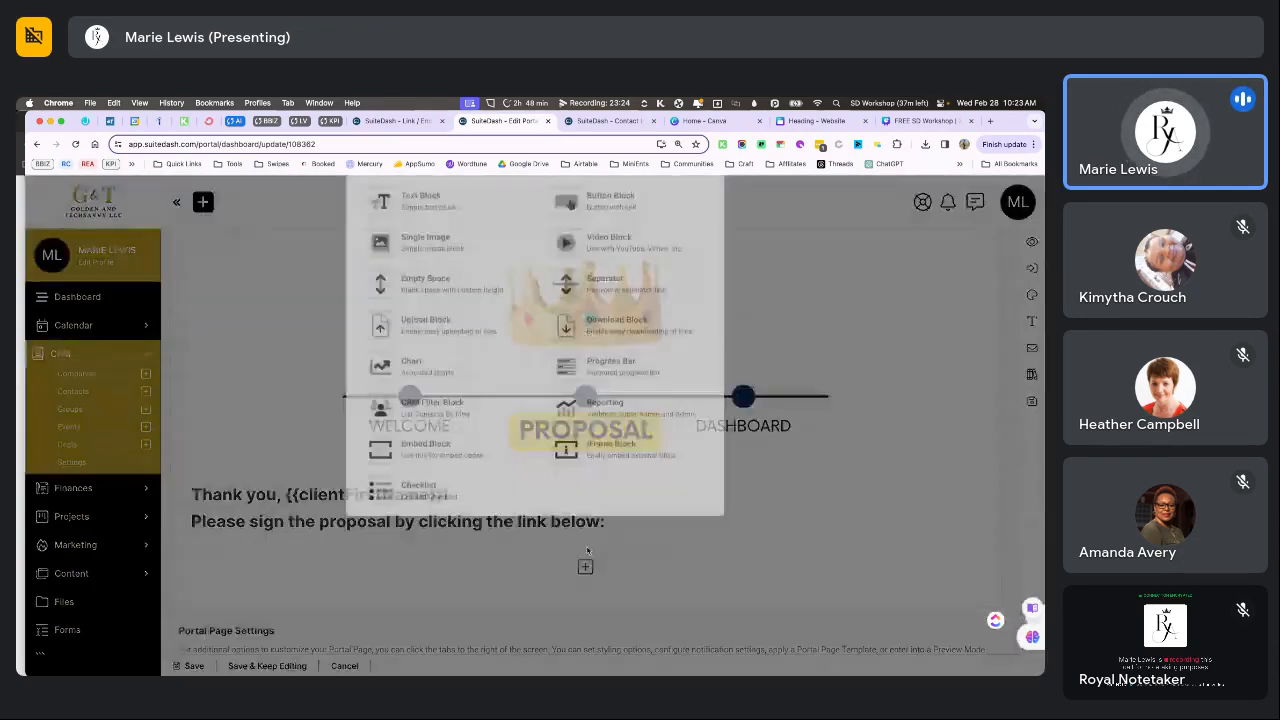
{"action": "left_click", "coordinate": [570, 258]}
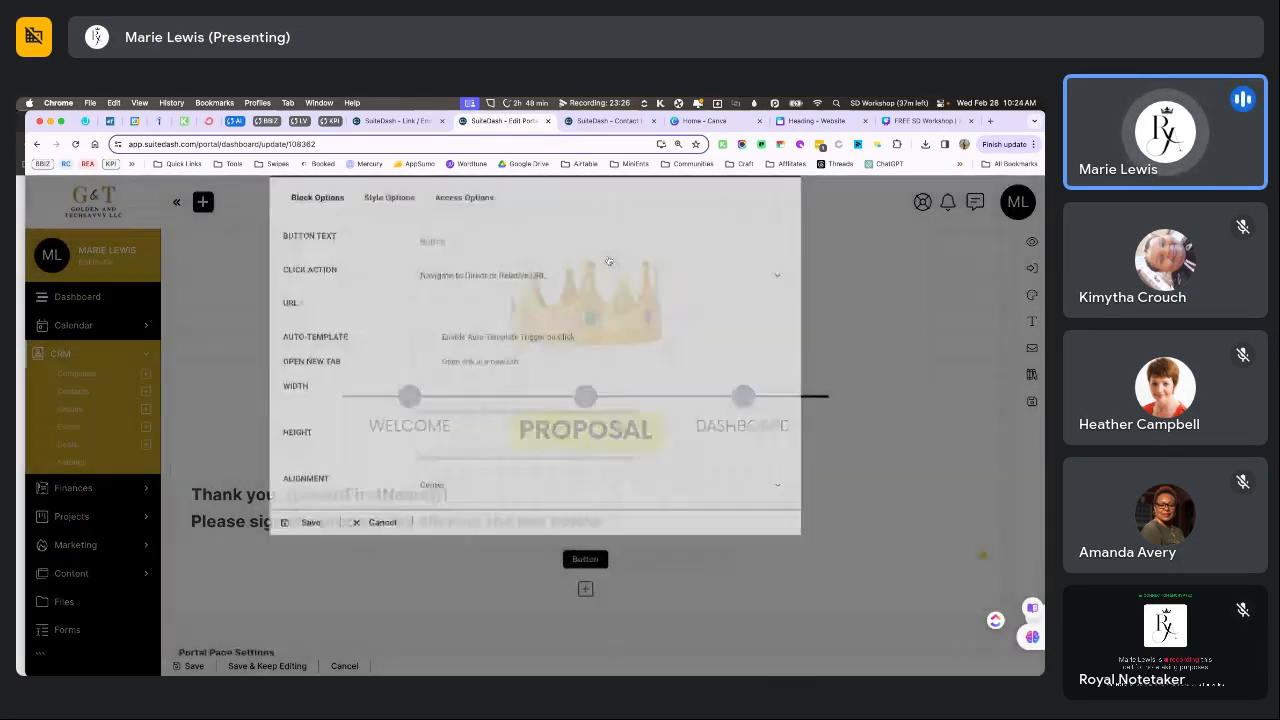
{"action": "left_click", "coordinate": [465, 289]}
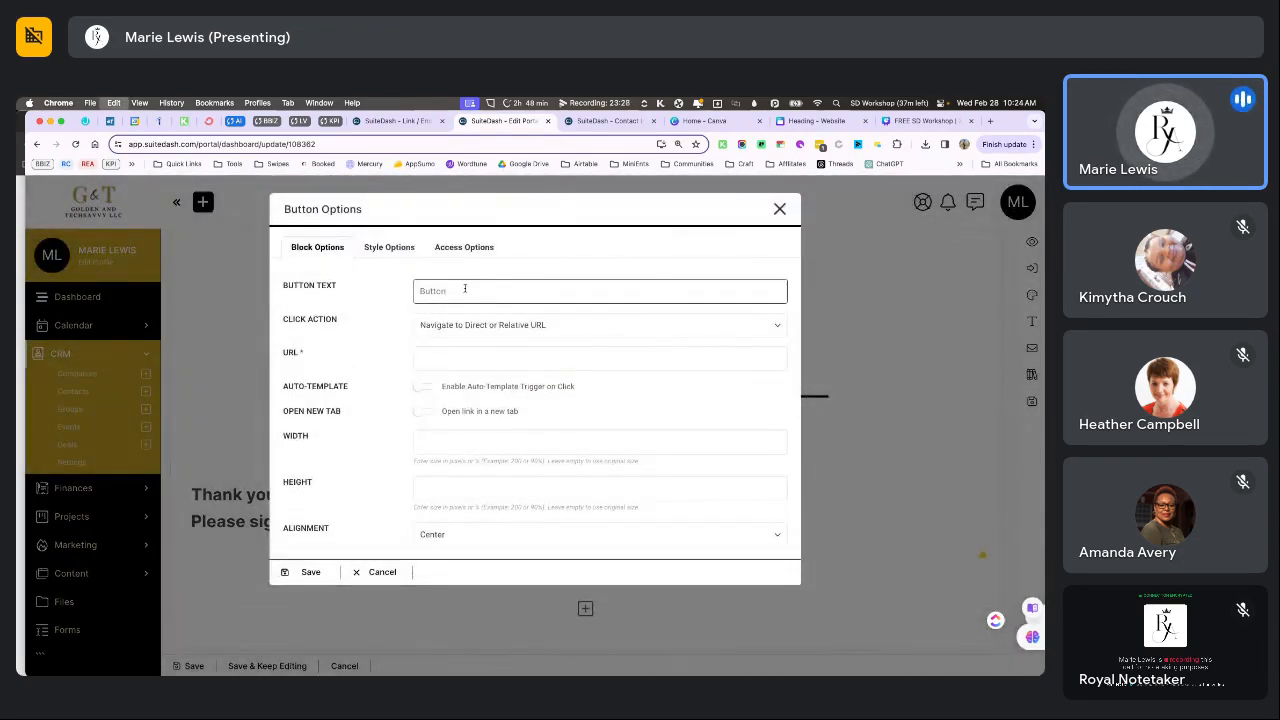
{"action": "type", "text": "PROPOSAL"}
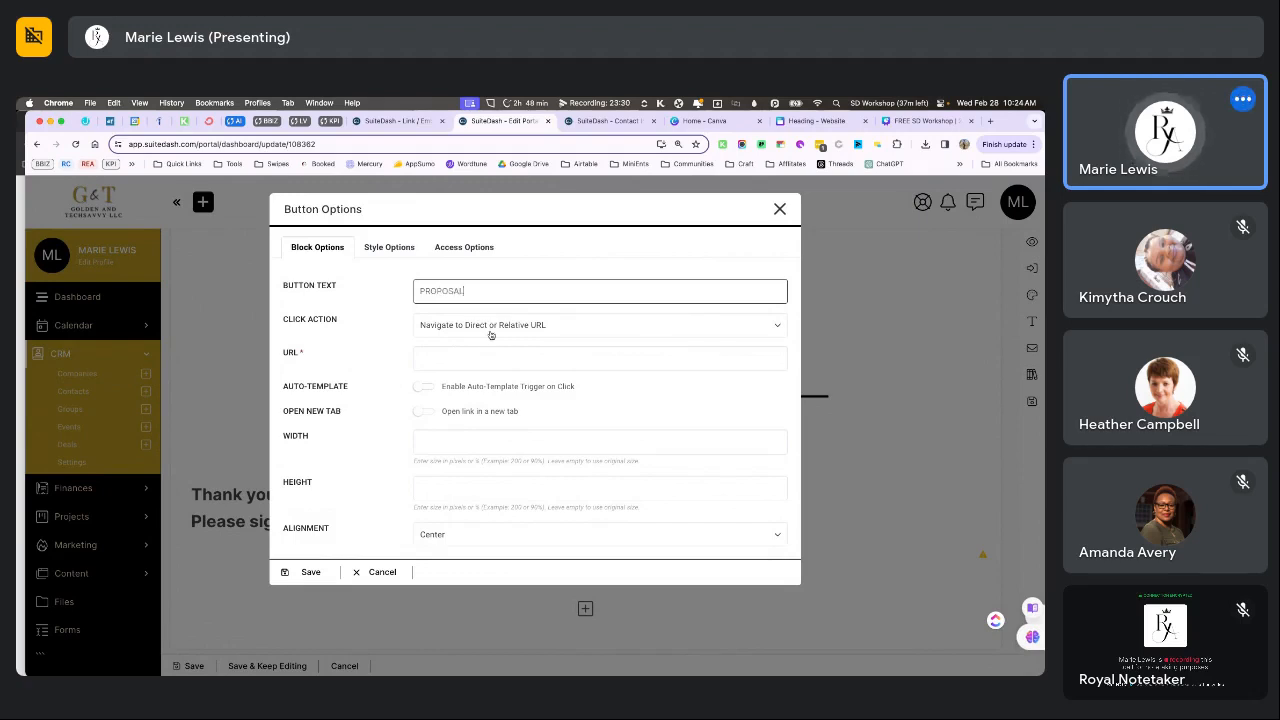
{"action": "left_click", "coordinate": [490, 330]}
{"action": "scroll", "coordinate": [517, 392], "scroll_direction": "down", "scroll_amount": 4}
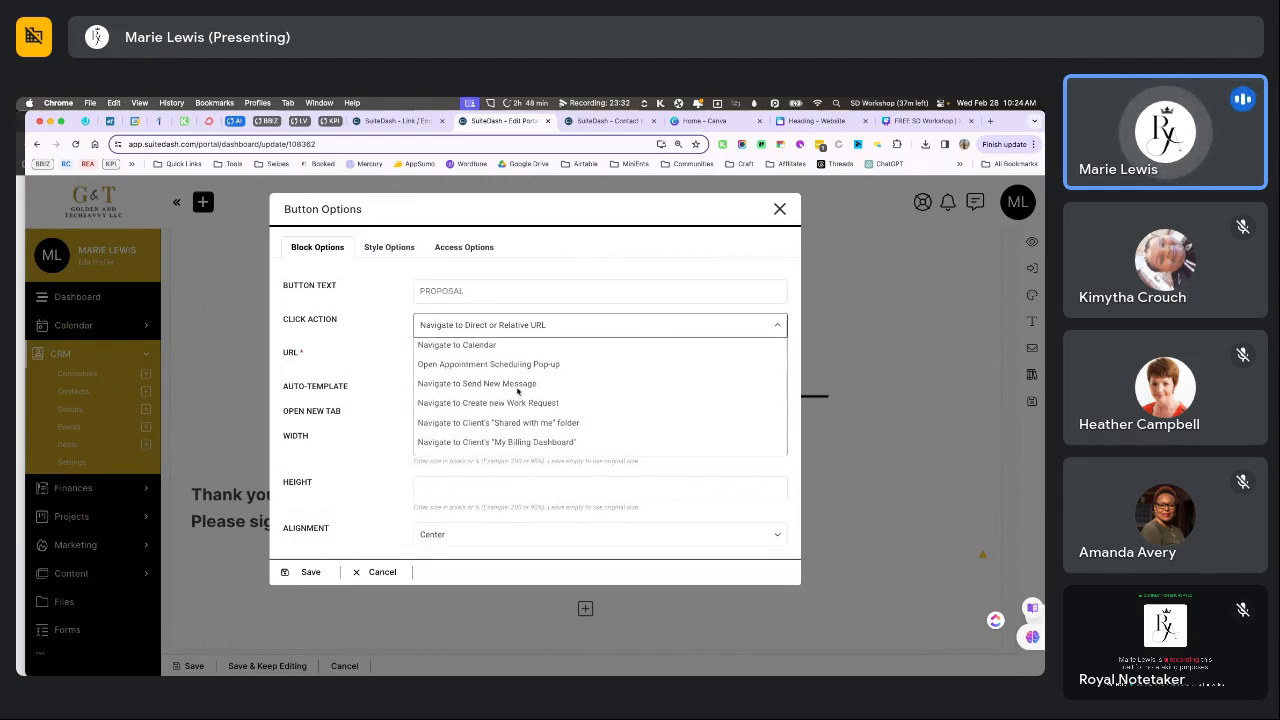
{"action": "scroll", "coordinate": [517, 390], "scroll_direction": "down", "scroll_amount": 3}
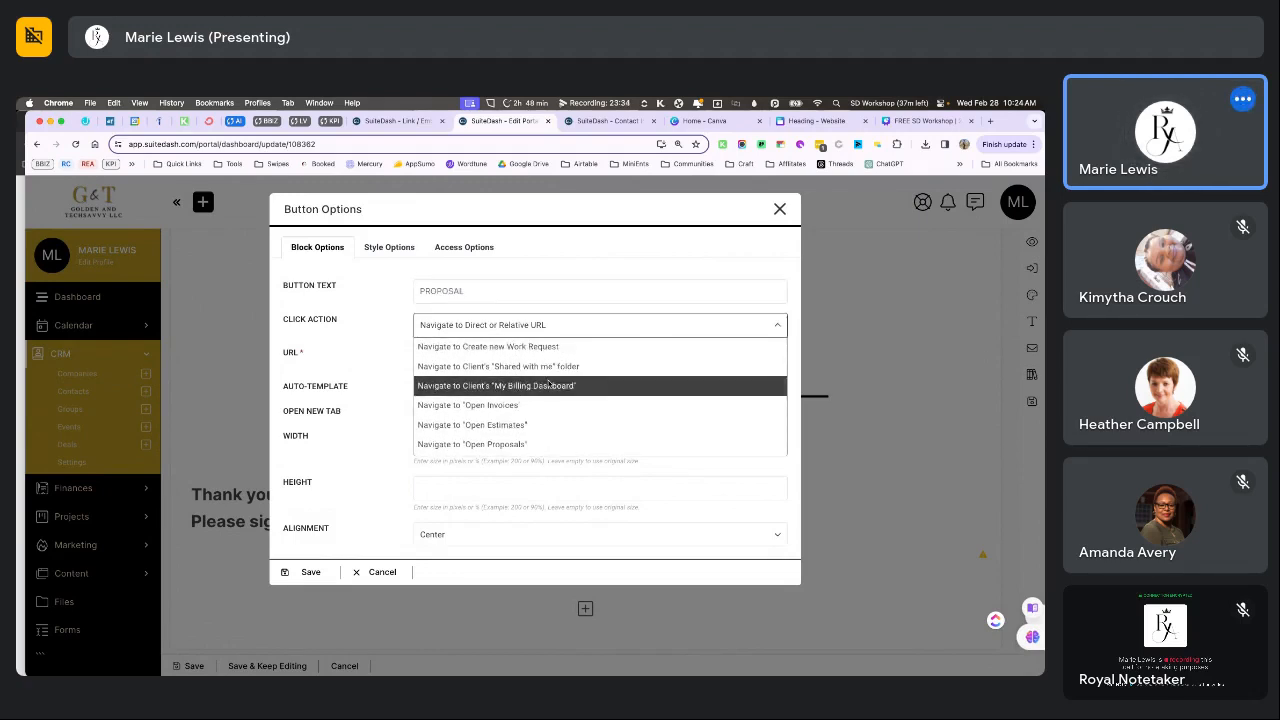
{"action": "scroll", "coordinate": [548, 380], "scroll_direction": "down", "scroll_amount": 1}
{"action": "left_click", "coordinate": [511, 426]}
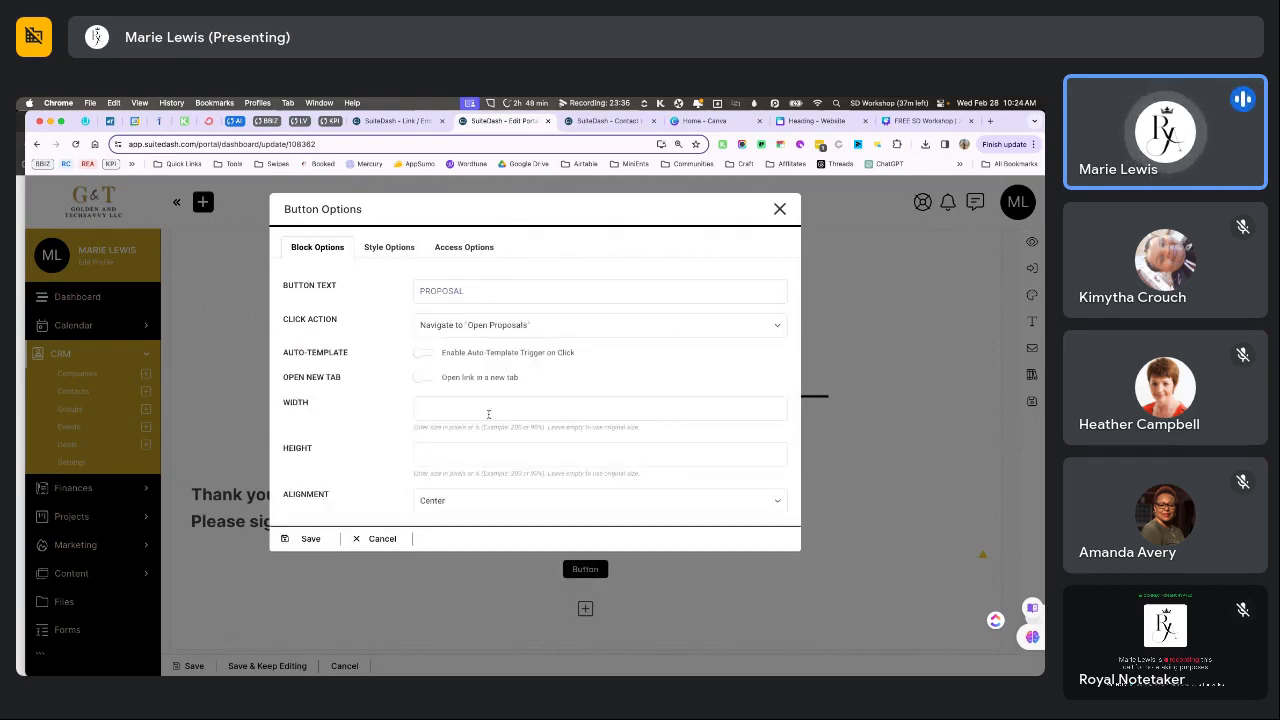
{"action": "left_click", "coordinate": [420, 380]}
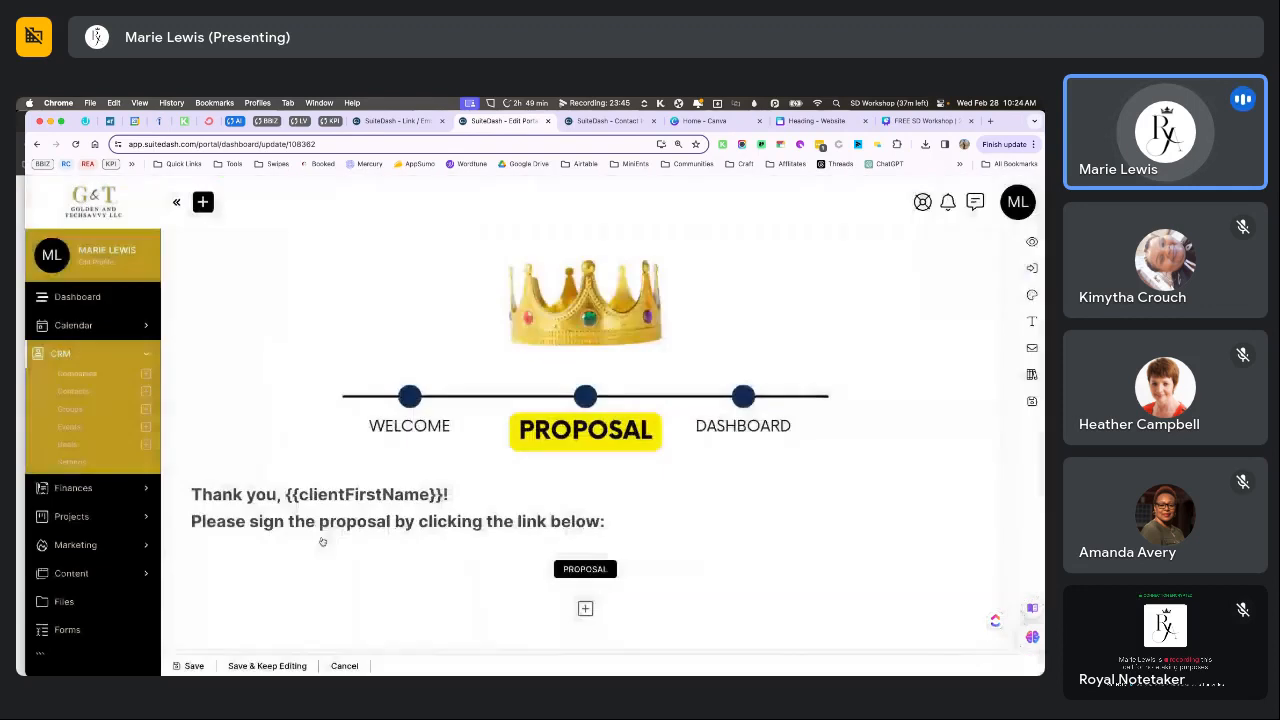
{"action": "left_click", "coordinate": [318, 539]}
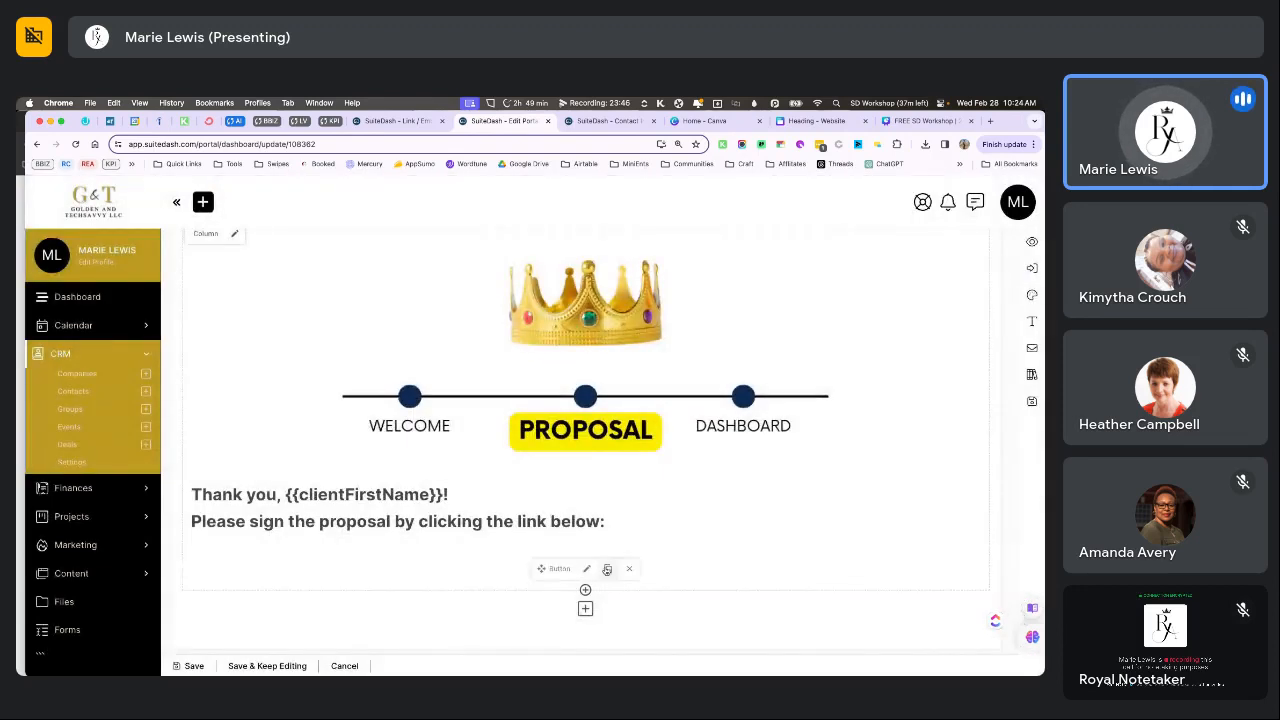
Size the button to 150 wide and 50 high
{"action": "left_click", "coordinate": [607, 569]}
{"action": "left_click", "coordinate": [473, 412]}
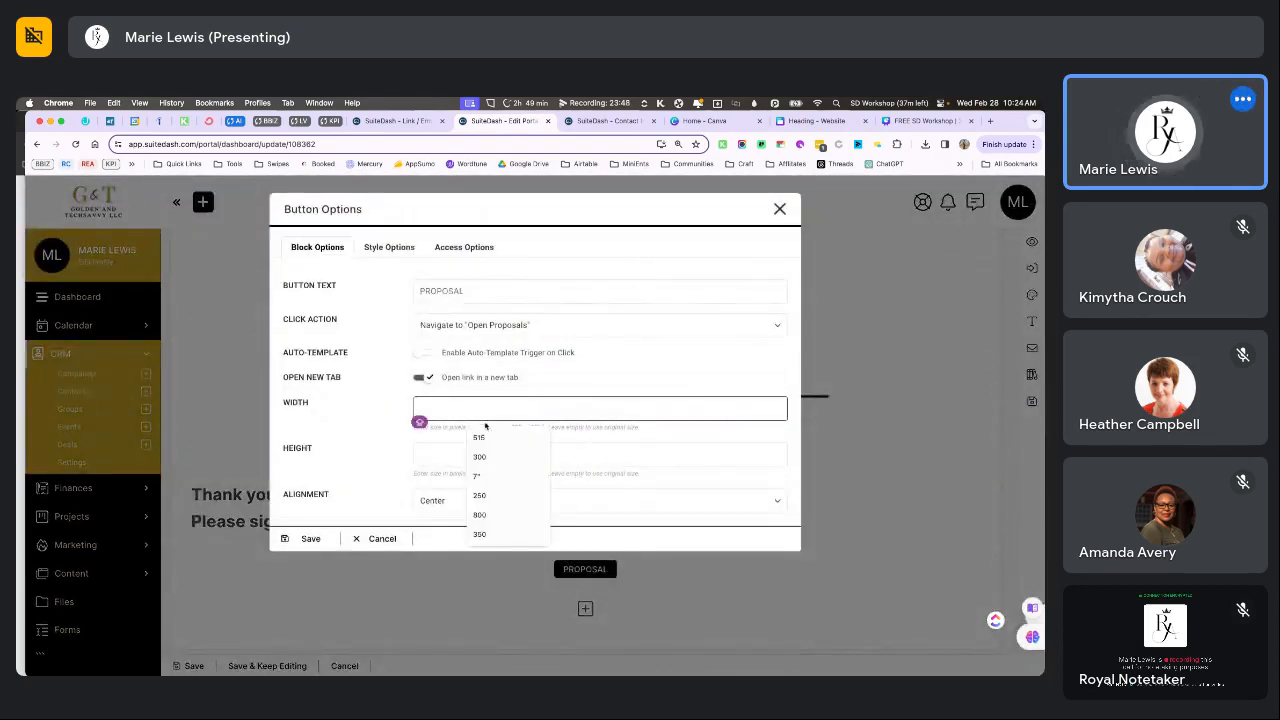
{"action": "type", "text": "100"}
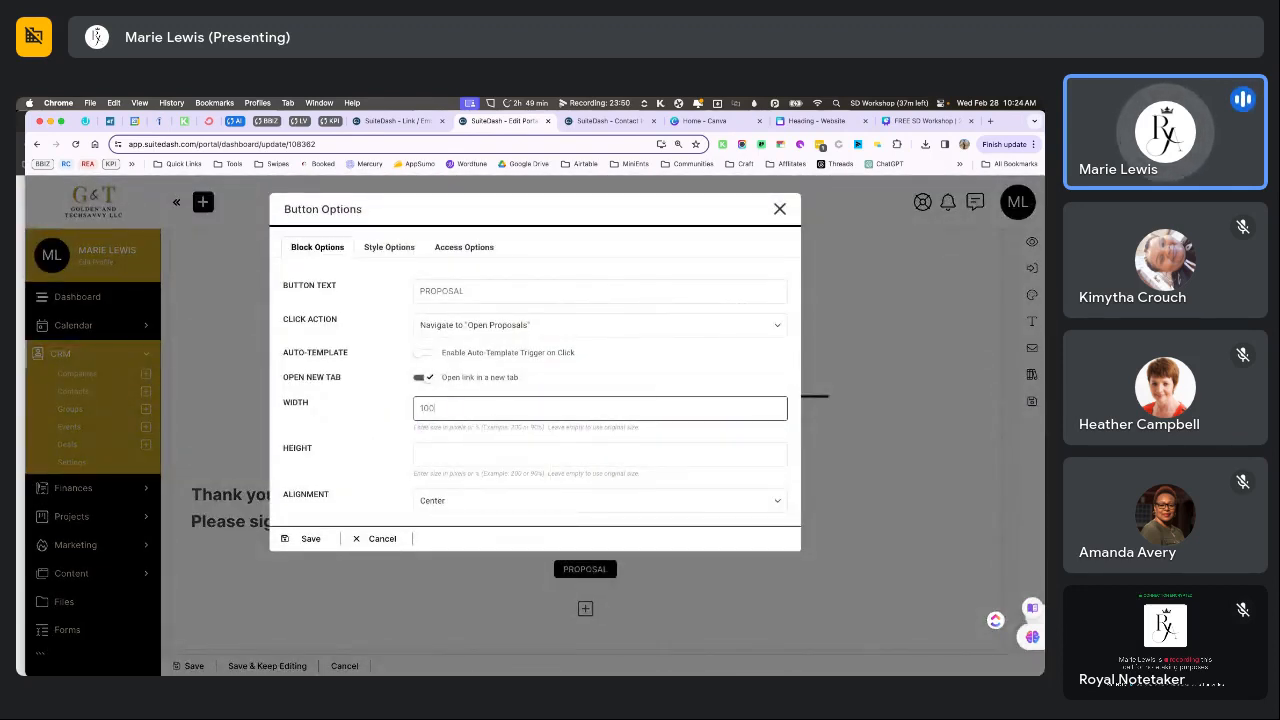
{"action": "type", "text": "%"}
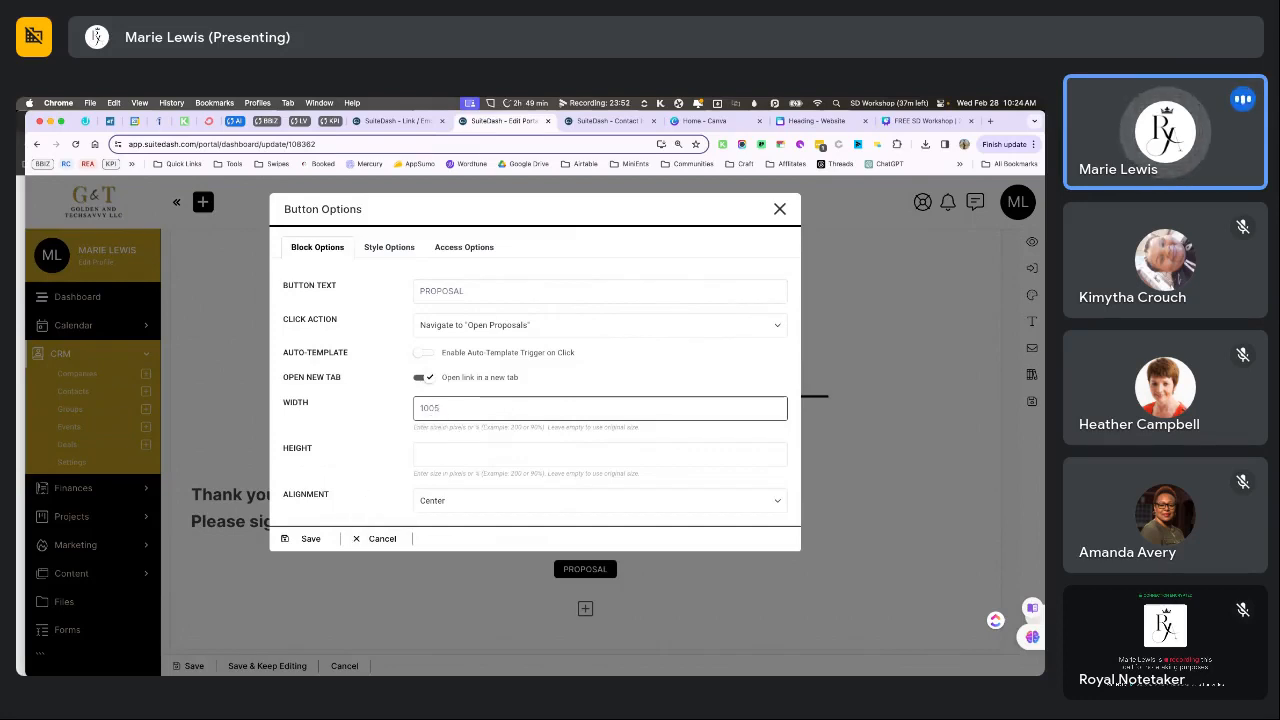
{"action": "left_click", "coordinate": [434, 455]}
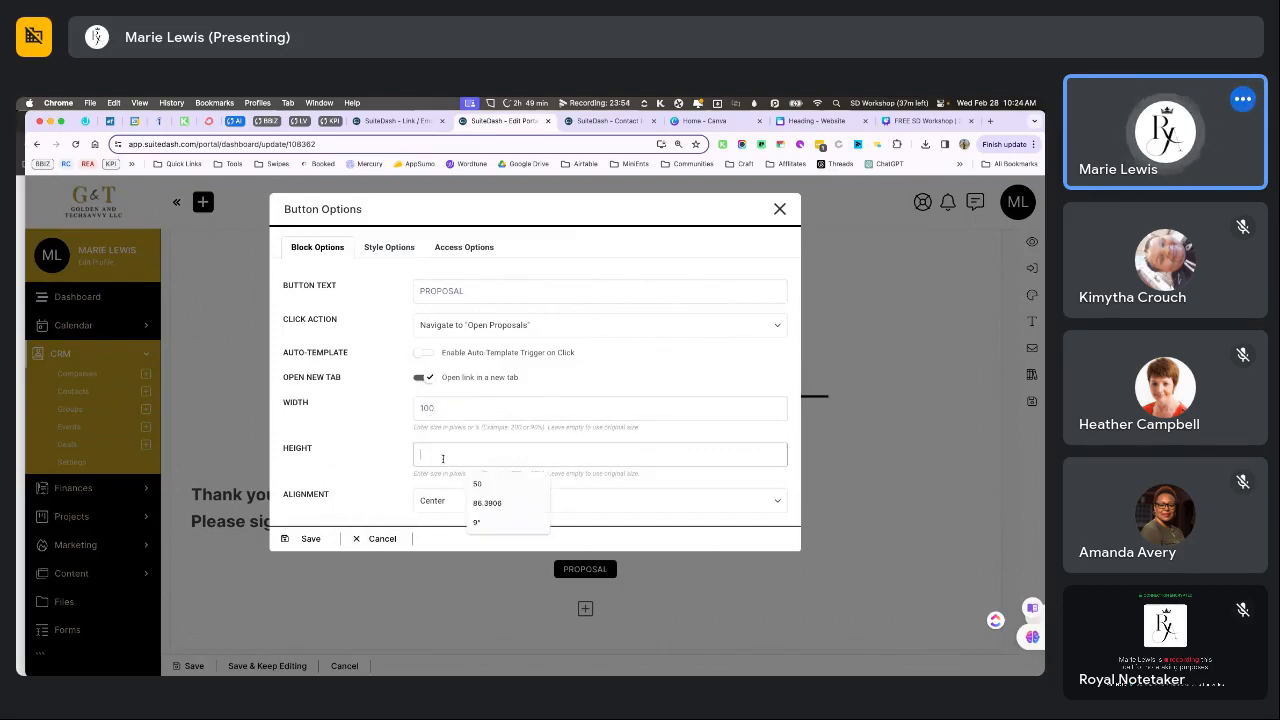
{"action": "type", "text": "50"}
{"action": "left_click", "coordinate": [311, 540]}
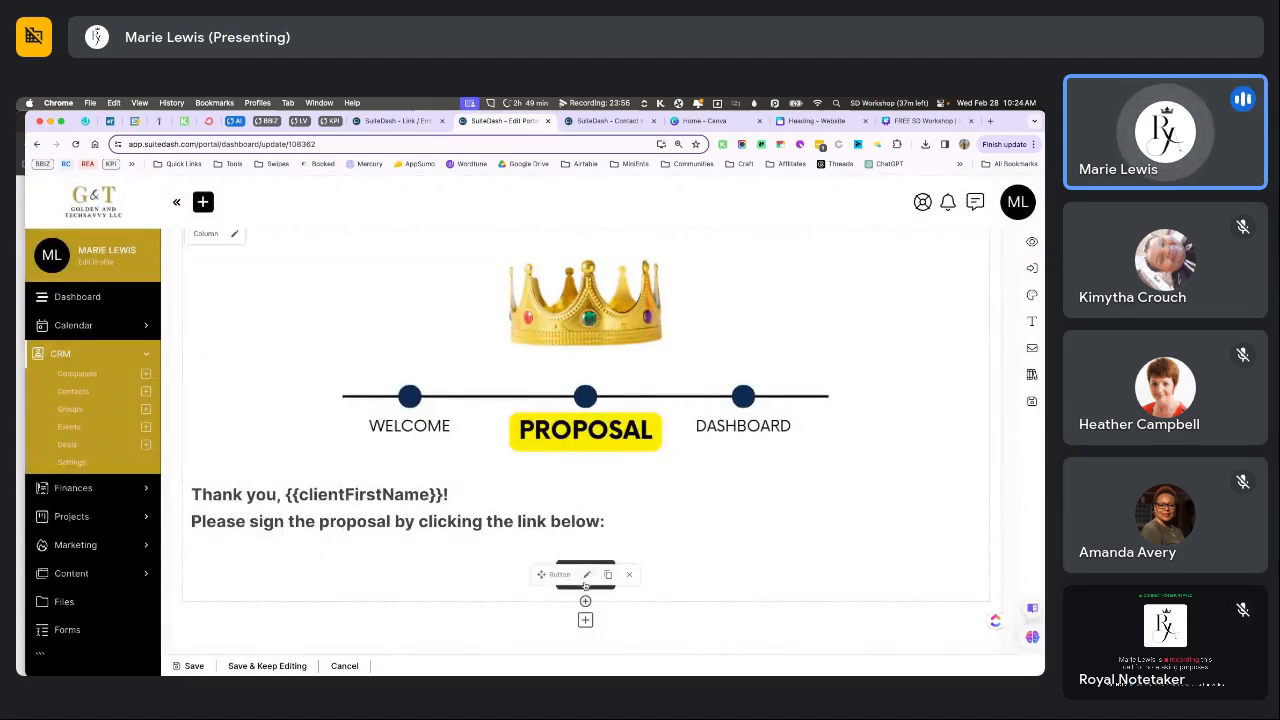
{"action": "left_click", "coordinate": [588, 575]}
{"action": "left_click", "coordinate": [428, 410]}
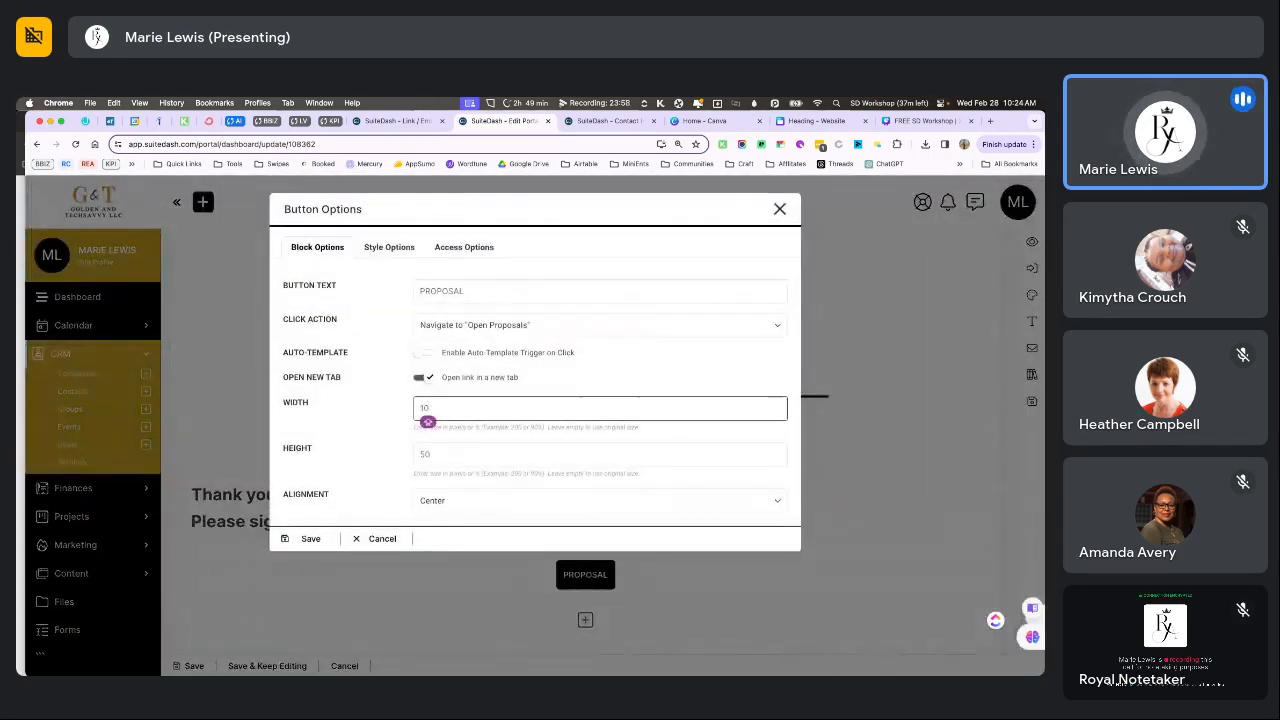
{"action": "left_click", "coordinate": [316, 539]}
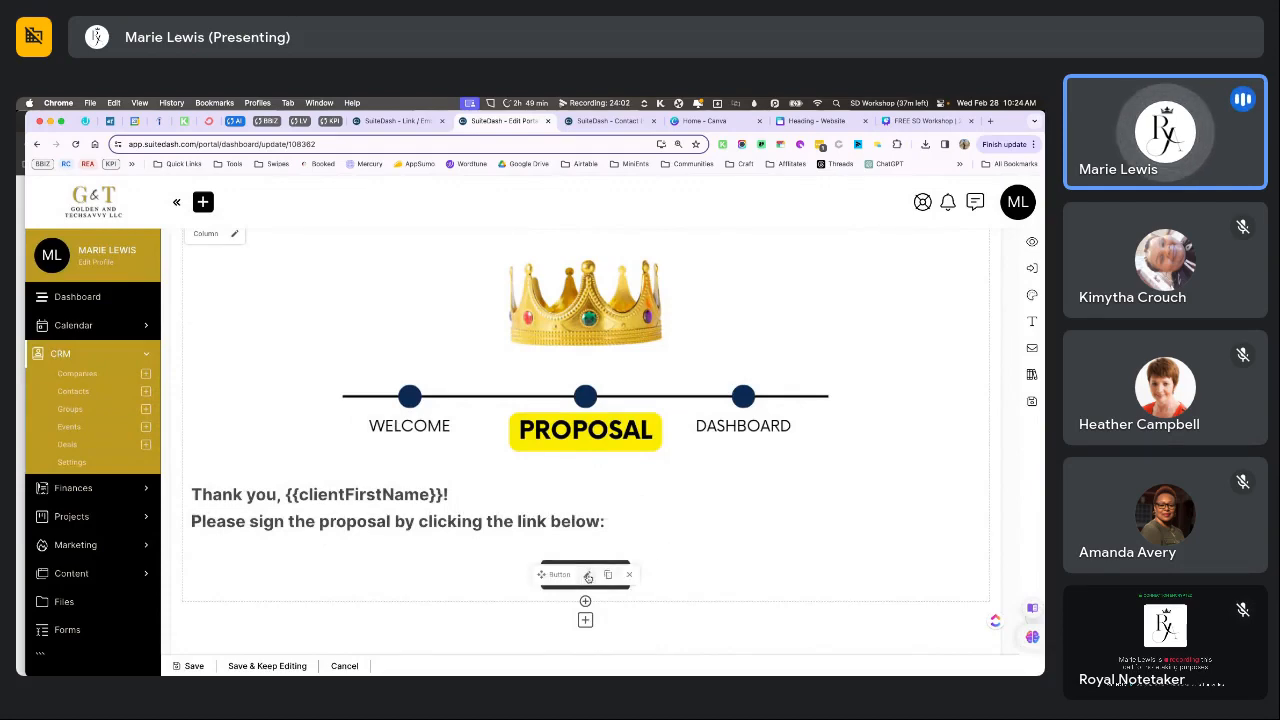
Set the button's alignment to Left
{"action": "left_click", "coordinate": [589, 576]}
{"action": "left_click", "coordinate": [449, 499]}
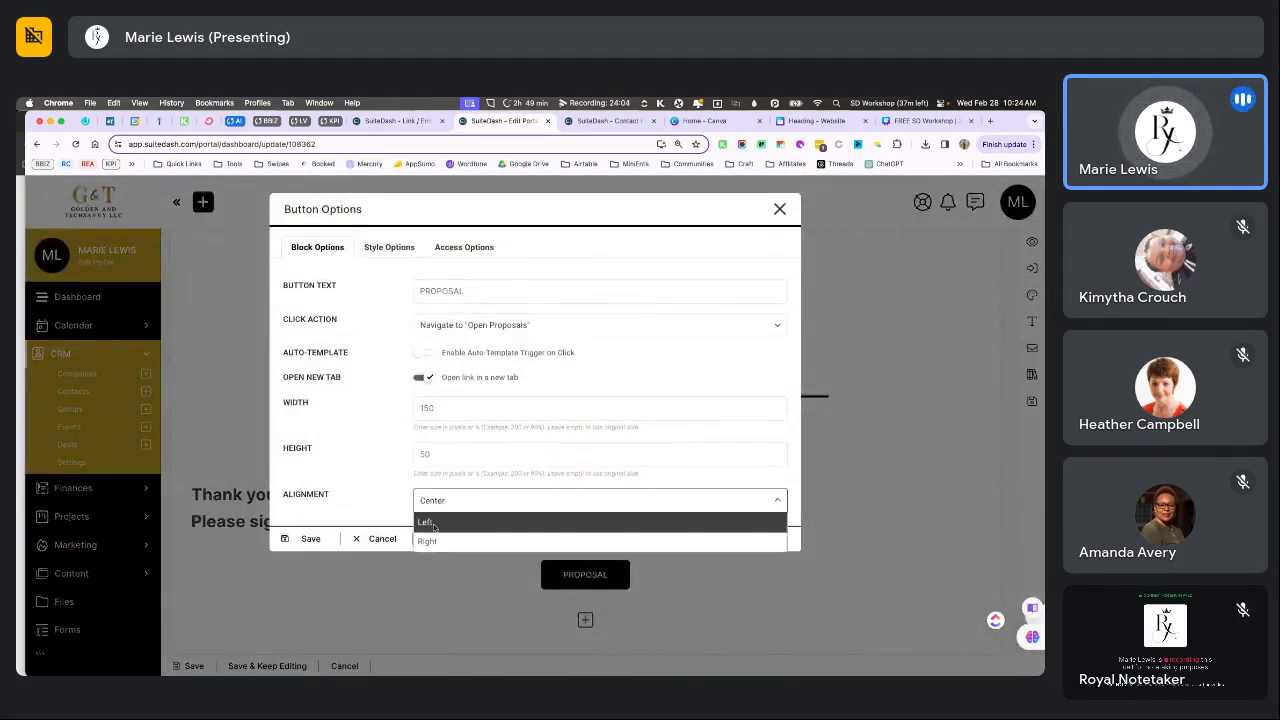
{"action": "left_click", "coordinate": [432, 520]}
{"action": "left_click", "coordinate": [310, 538]}
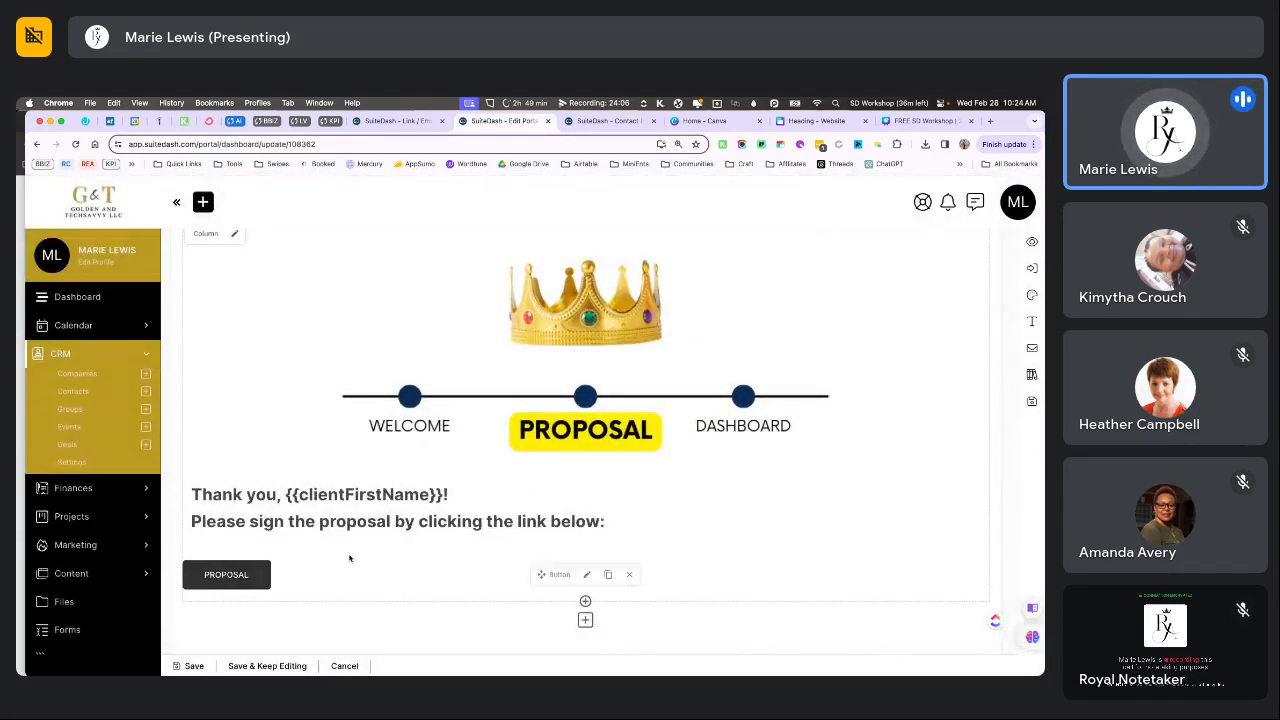
Give the button a left margin, starting at 20, in its styling options
{"action": "left_click", "coordinate": [587, 574]}
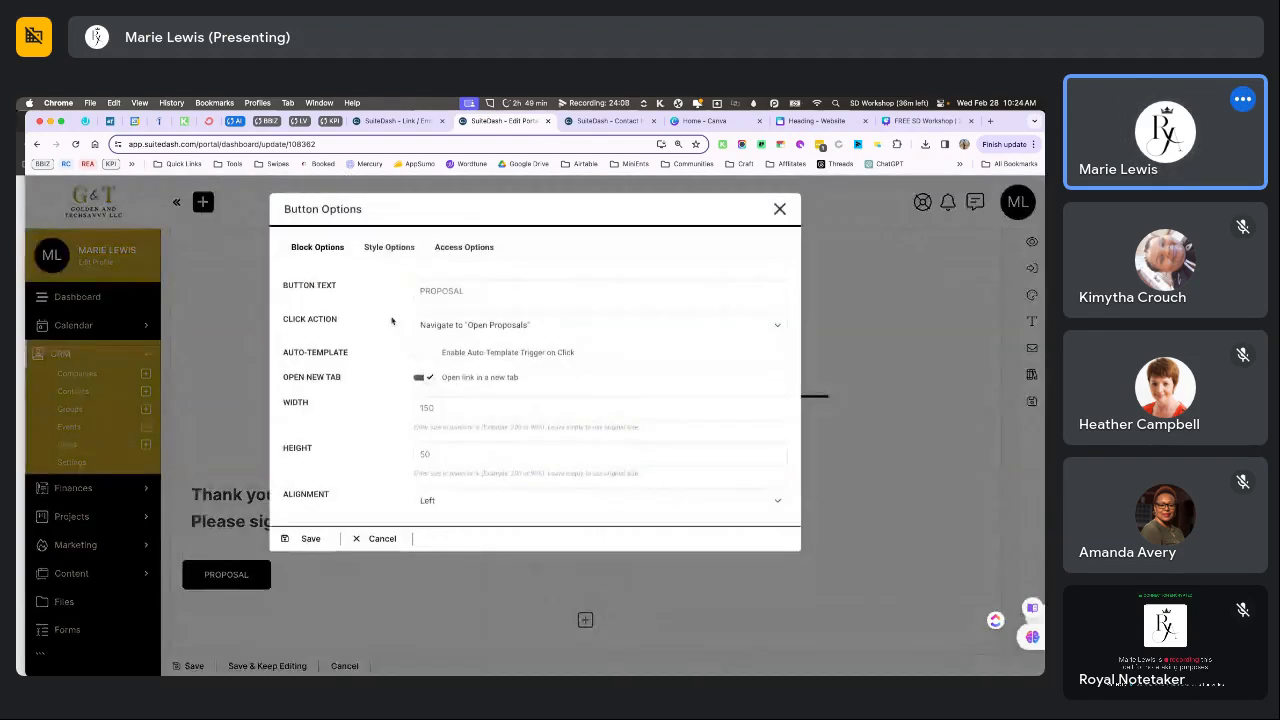
{"action": "left_click", "coordinate": [409, 248]}
{"action": "left_click", "coordinate": [296, 366]}
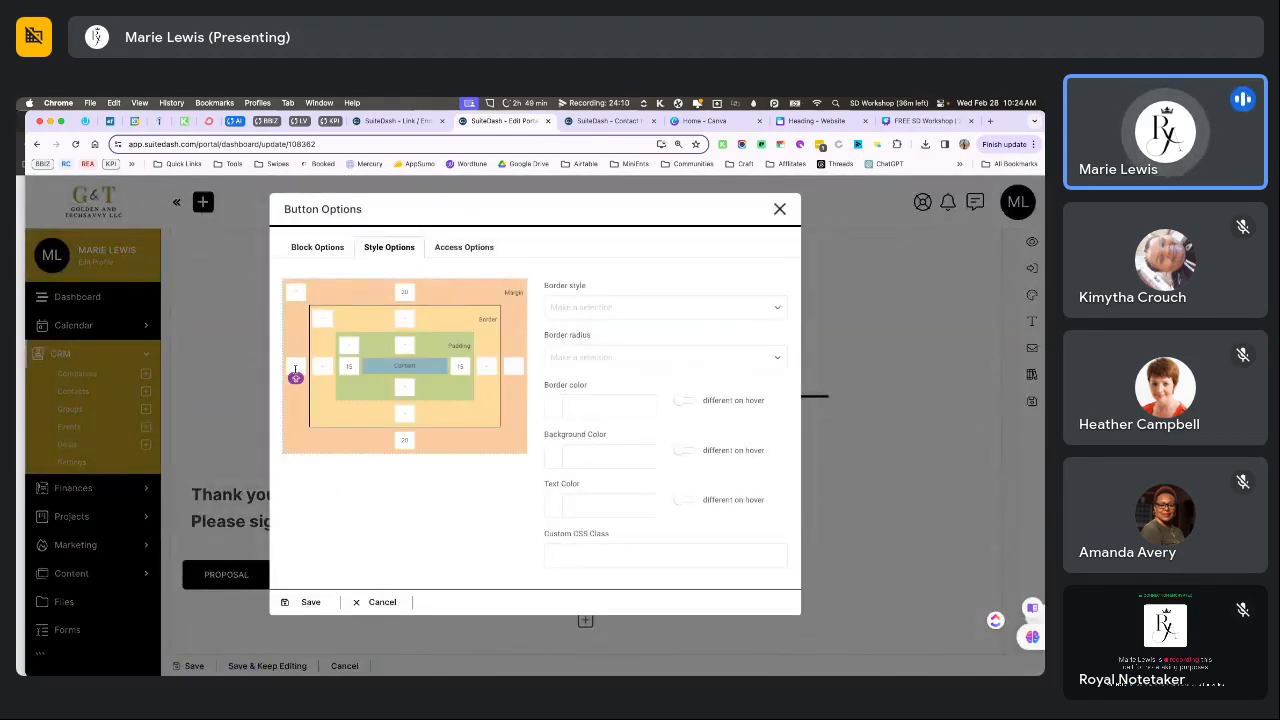
{"action": "type", "text": "20"}
{"action": "left_click", "coordinate": [308, 601]}
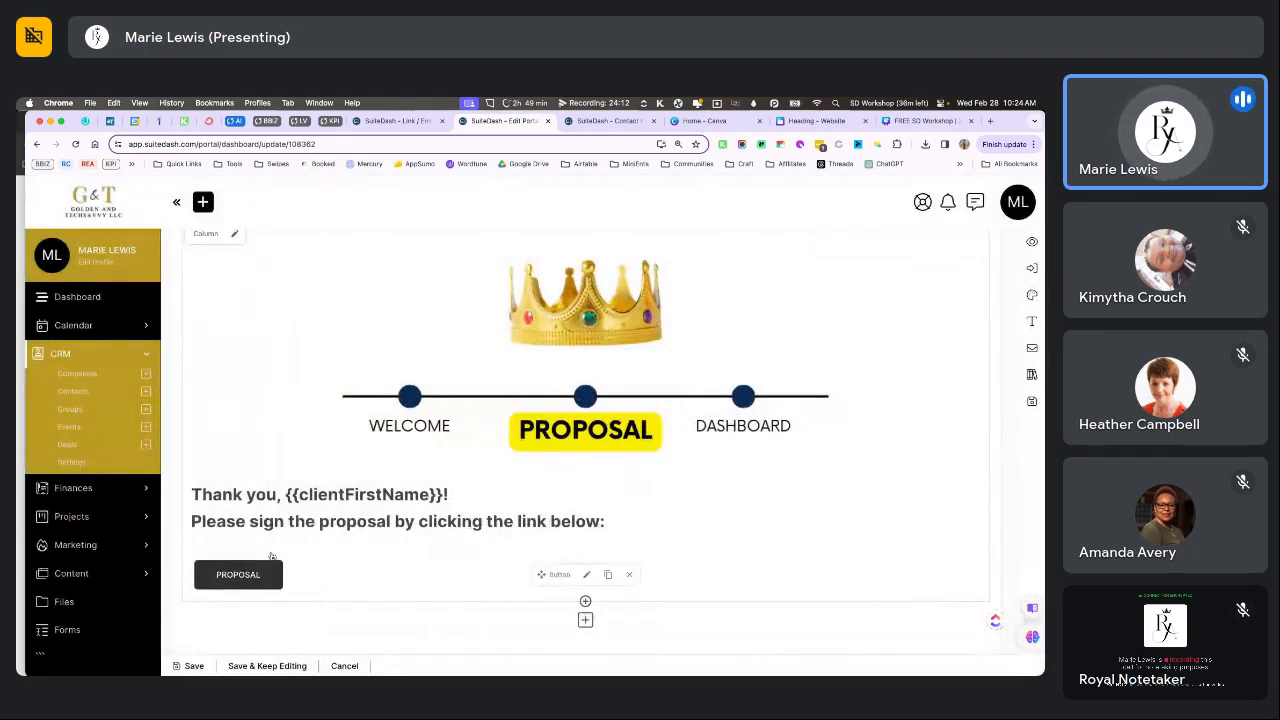
{"action": "left_click", "coordinate": [583, 579]}
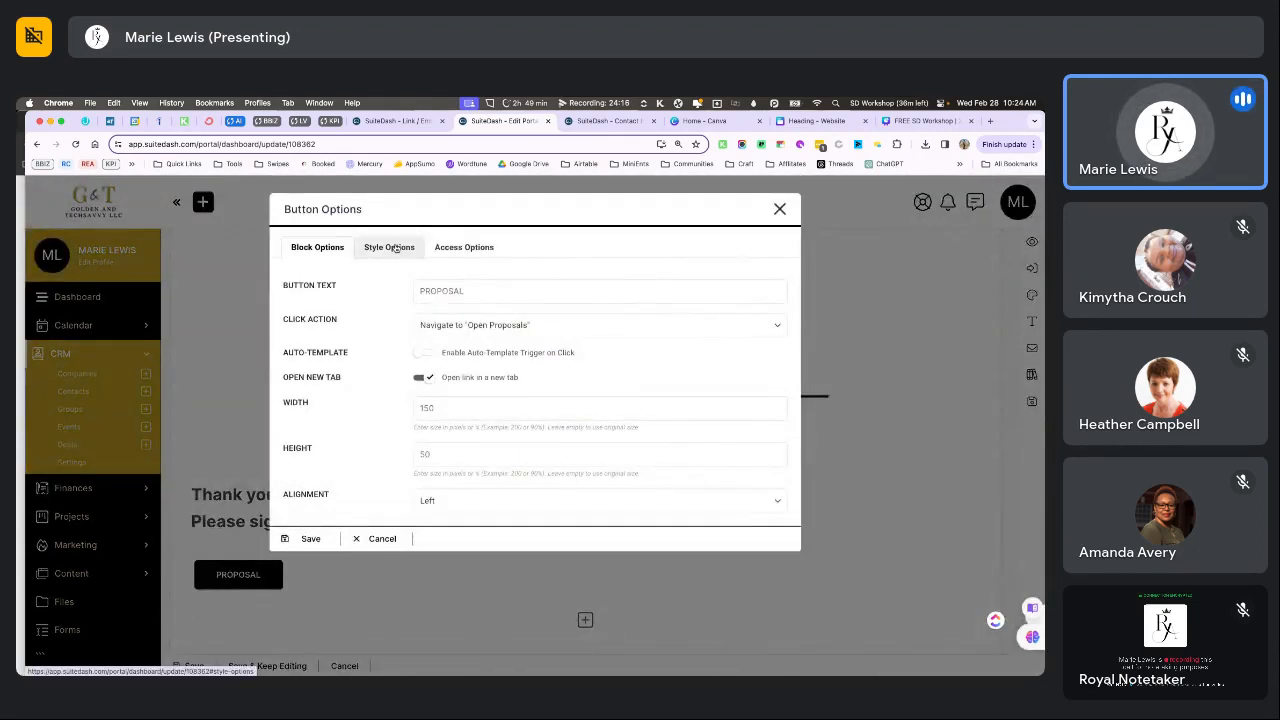
{"action": "left_click", "coordinate": [389, 247]}
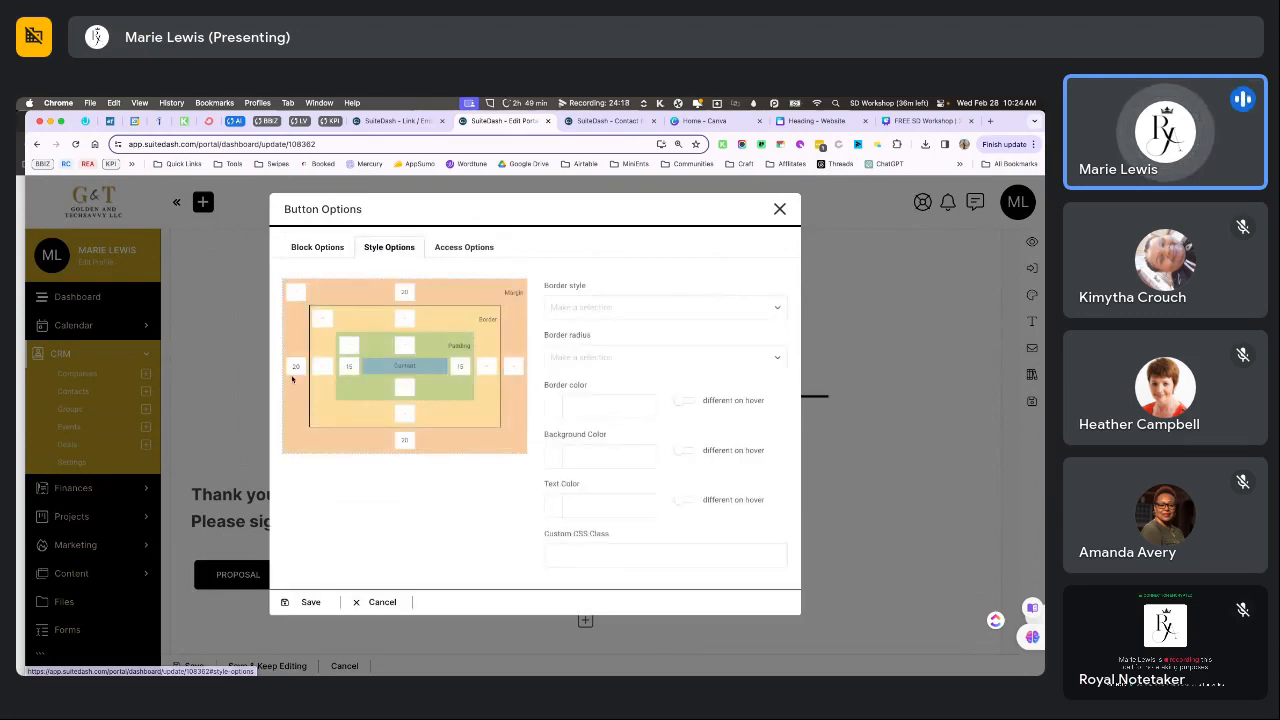
{"action": "left_click", "coordinate": [295, 365]}
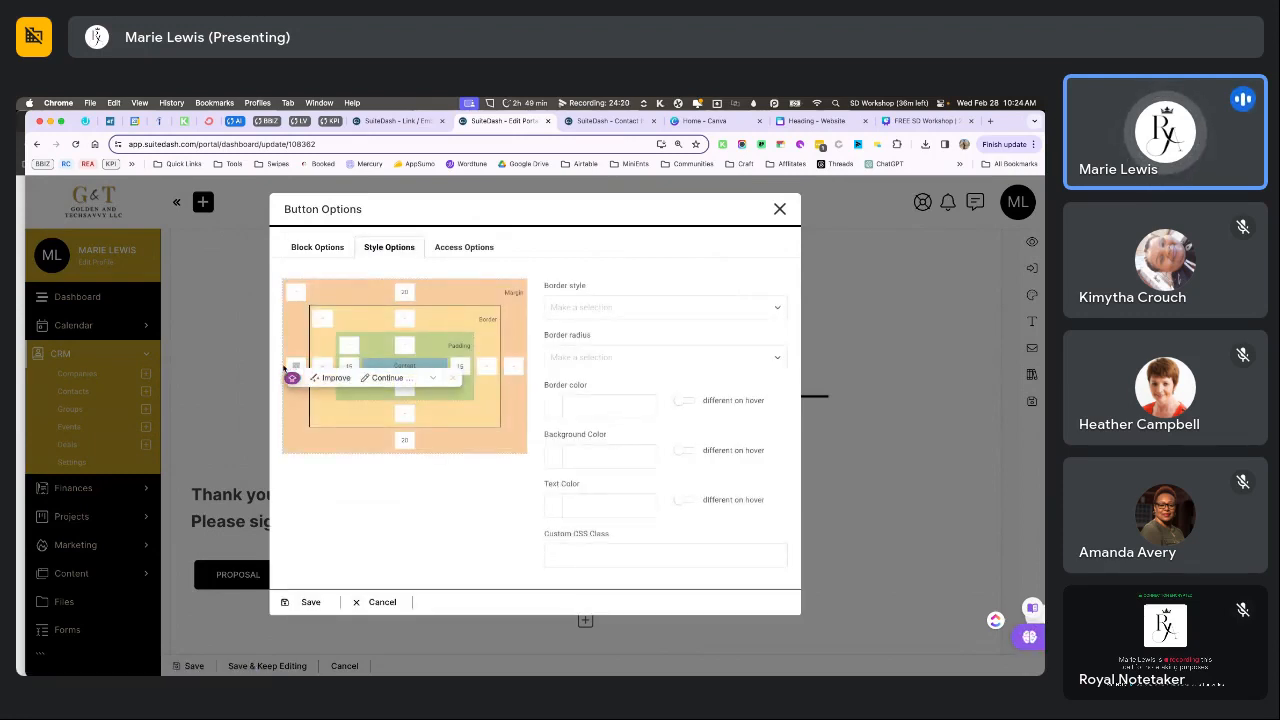
{"action": "left_click", "coordinate": [310, 602]}
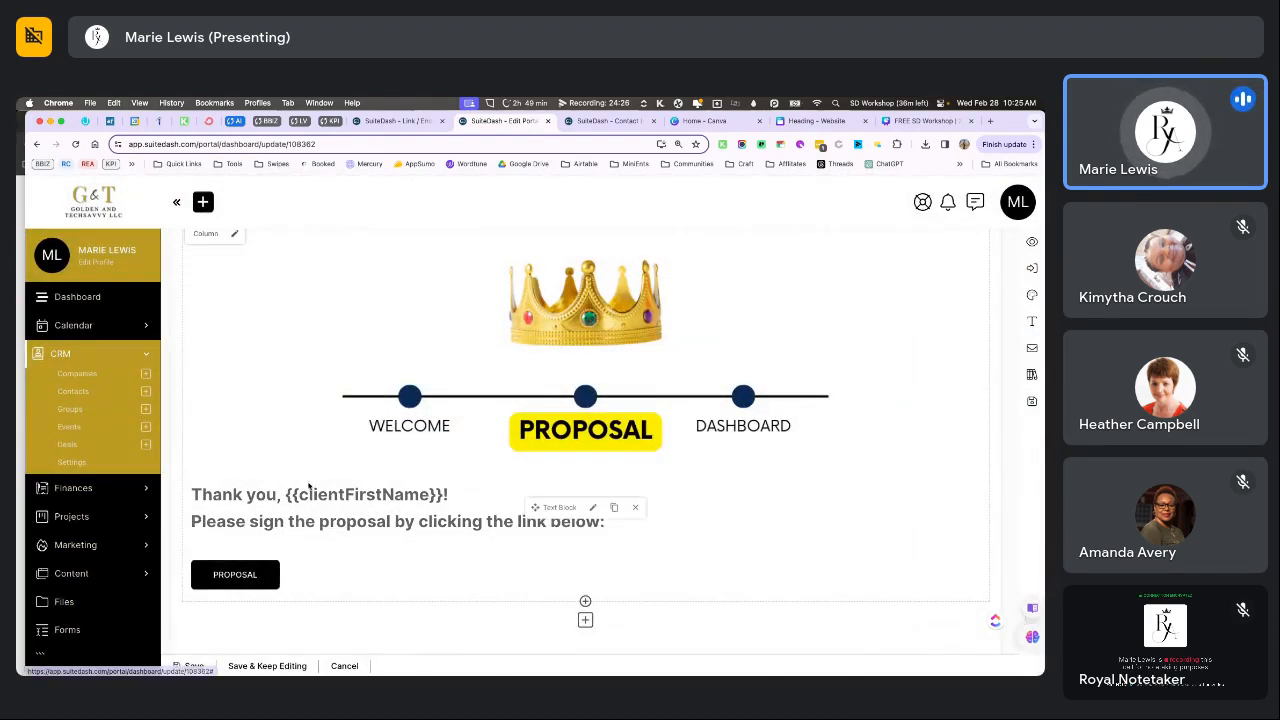
Save the portal page and acknowledge the page-updated confirmation
{"action": "left_click", "coordinate": [1024, 405]}
{"action": "left_click", "coordinate": [549, 488]}
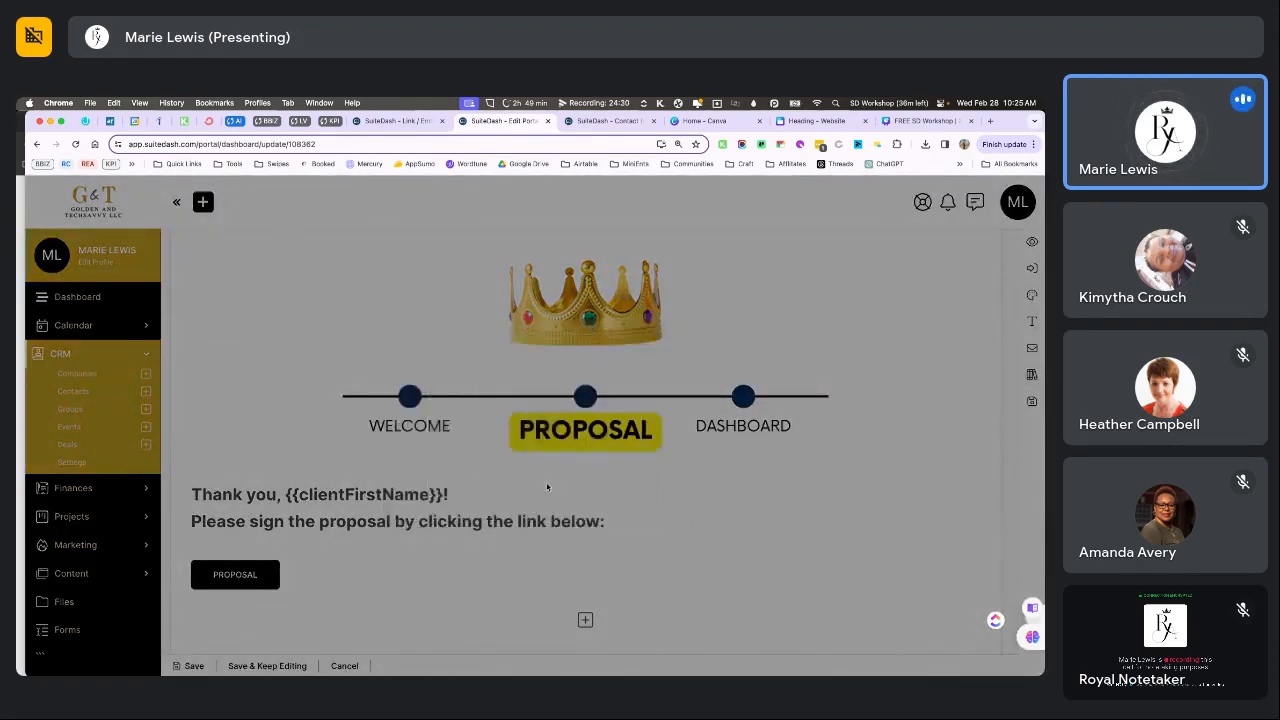
{"action": "scroll", "coordinate": [547, 488], "scroll_direction": "up", "scroll_amount": 1}
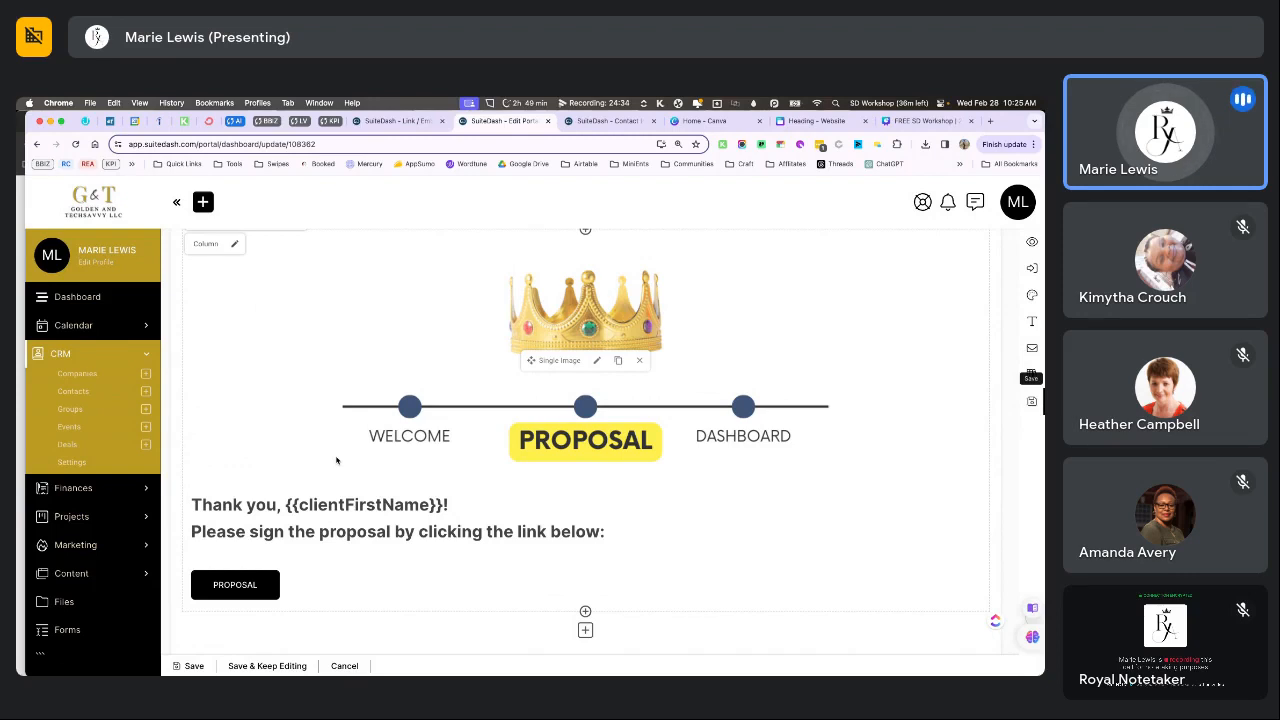
{"action": "left_click", "coordinate": [416, 122]}
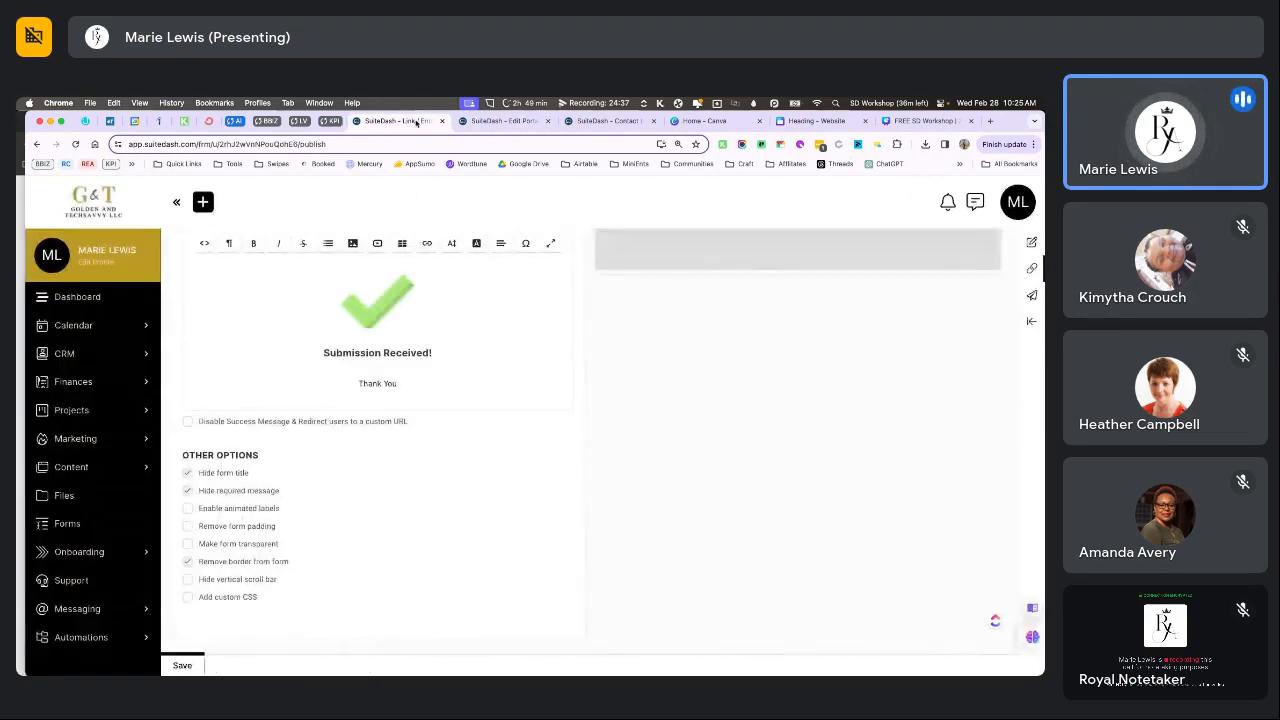
Switch the embedded form to Kickoff Form Number 2 and copy its direct link
{"action": "left_click", "coordinate": [787, 284]}
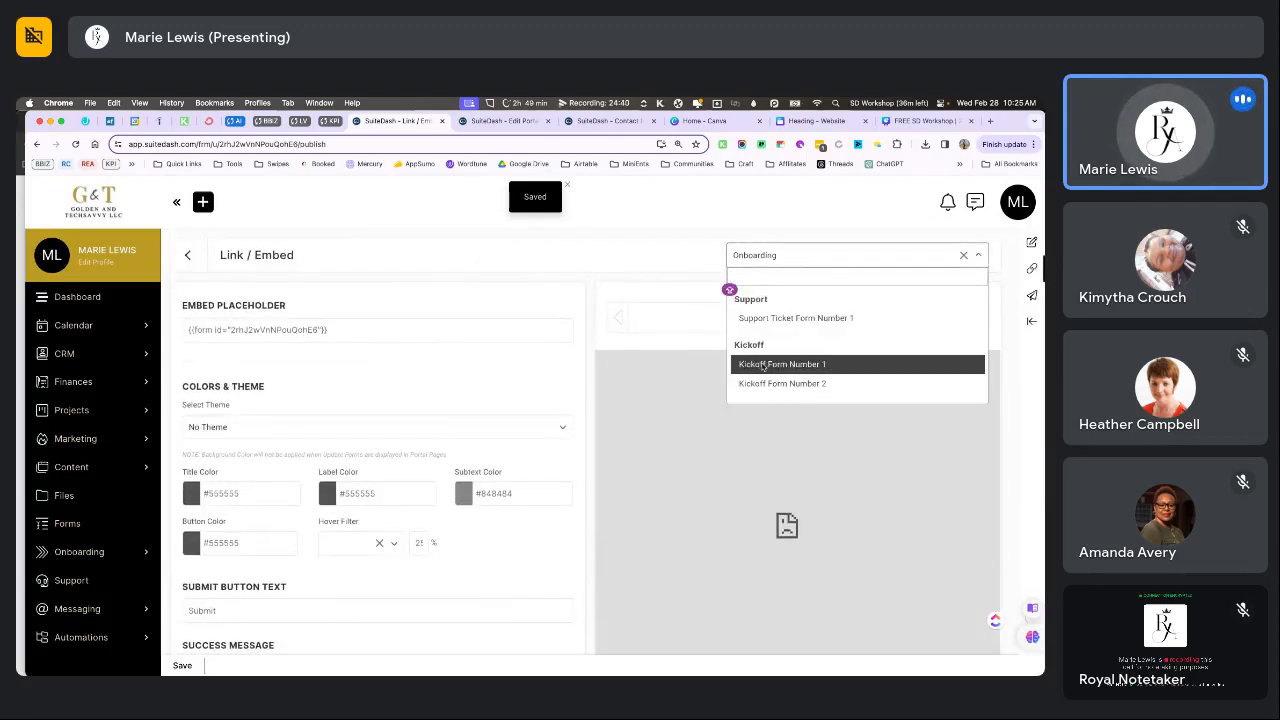
{"action": "scroll", "coordinate": [763, 368], "scroll_direction": "down", "scroll_amount": 1}
{"action": "left_click", "coordinate": [783, 331]}
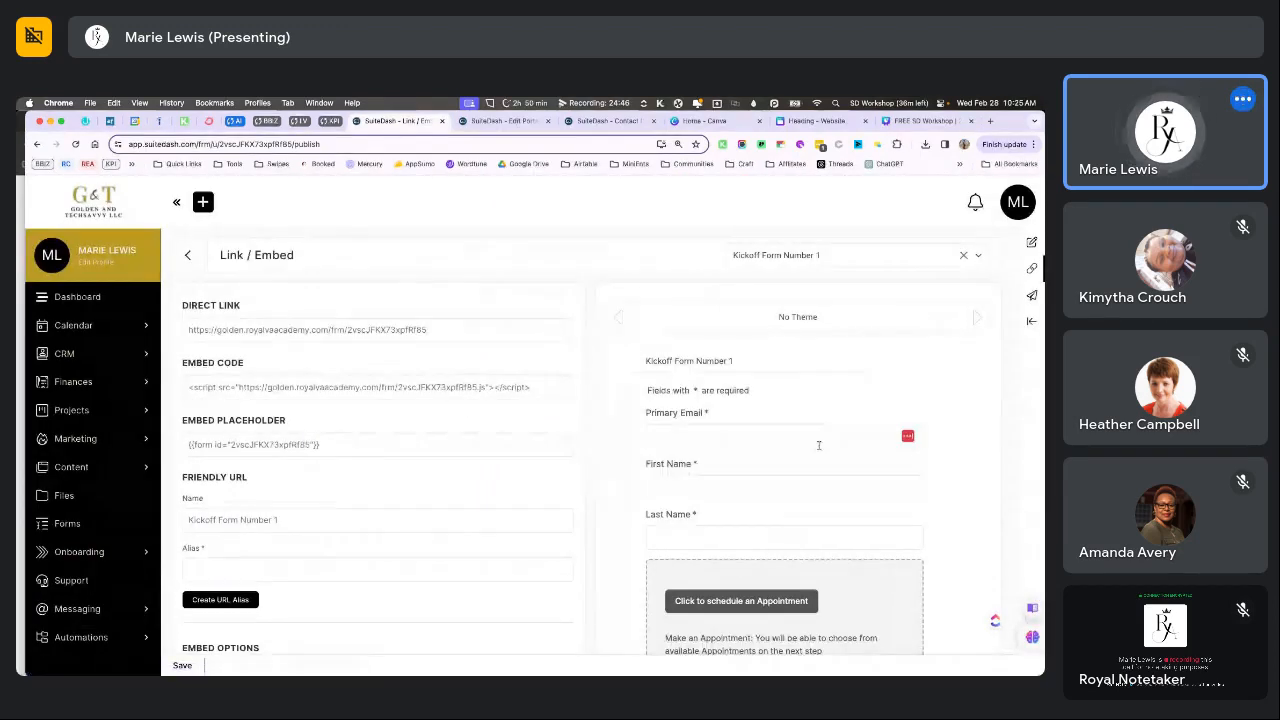
{"action": "left_click", "coordinate": [857, 260]}
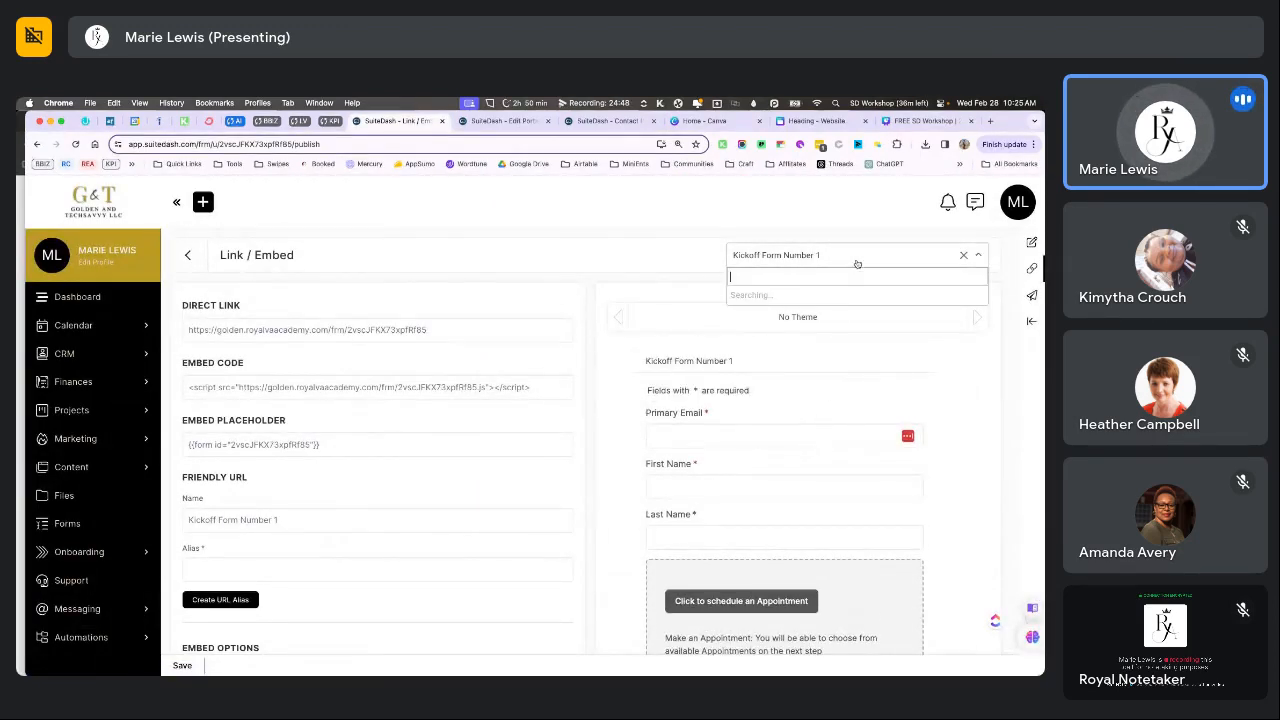
{"action": "left_click", "coordinate": [796, 364]}
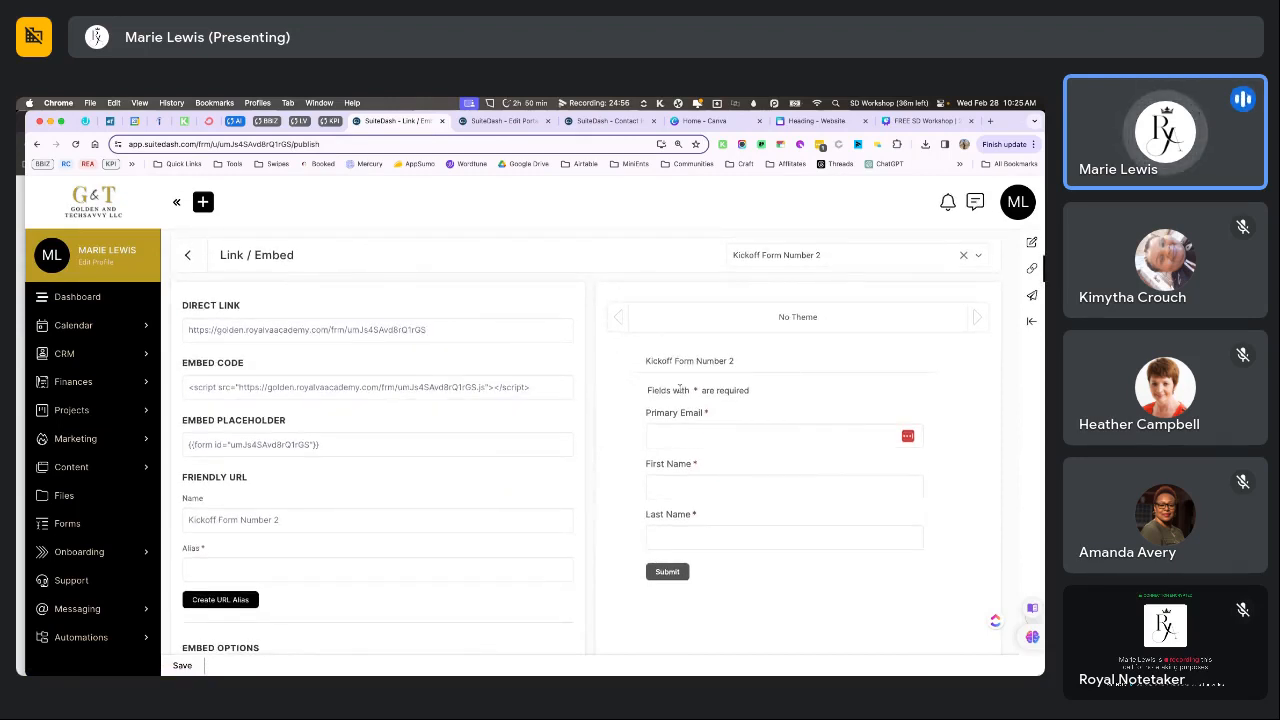
{"action": "left_click", "coordinate": [430, 329]}
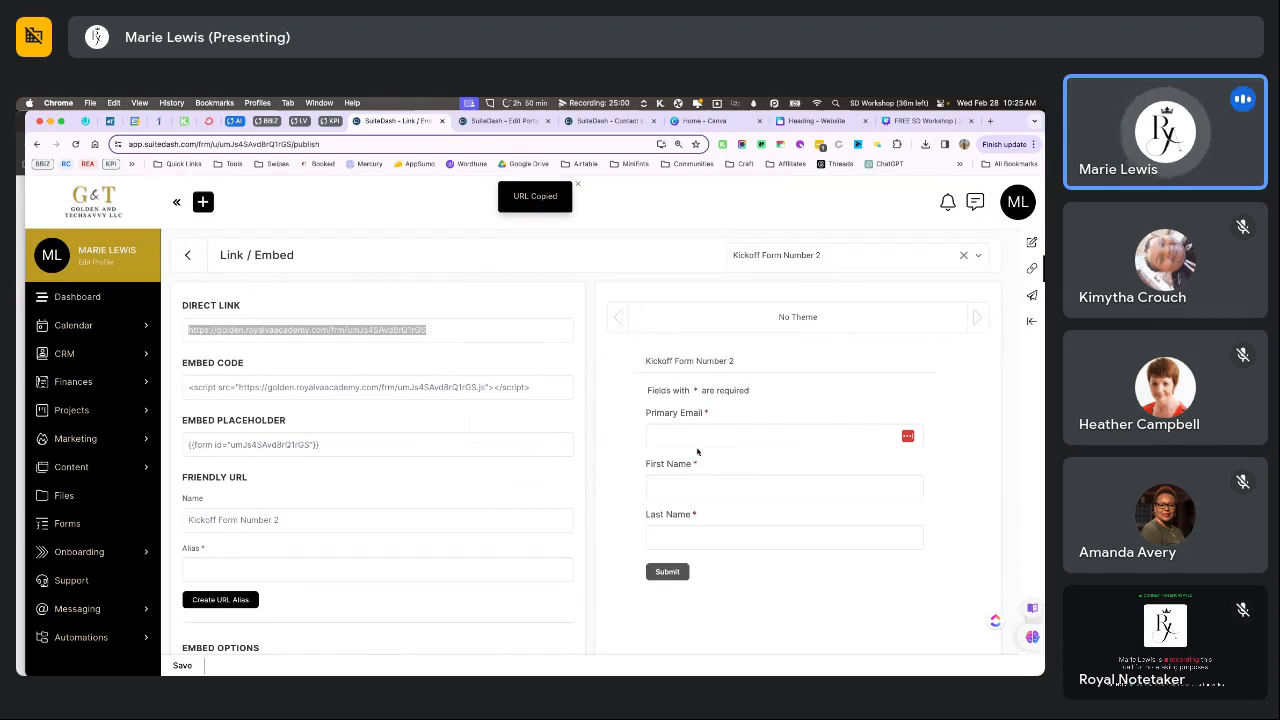
Create the friendly URL alias named INQUIRY, then open the form's builder
{"action": "scroll", "coordinate": [391, 480], "scroll_direction": "down", "scroll_amount": 1}
{"action": "left_click", "coordinate": [390, 484]}
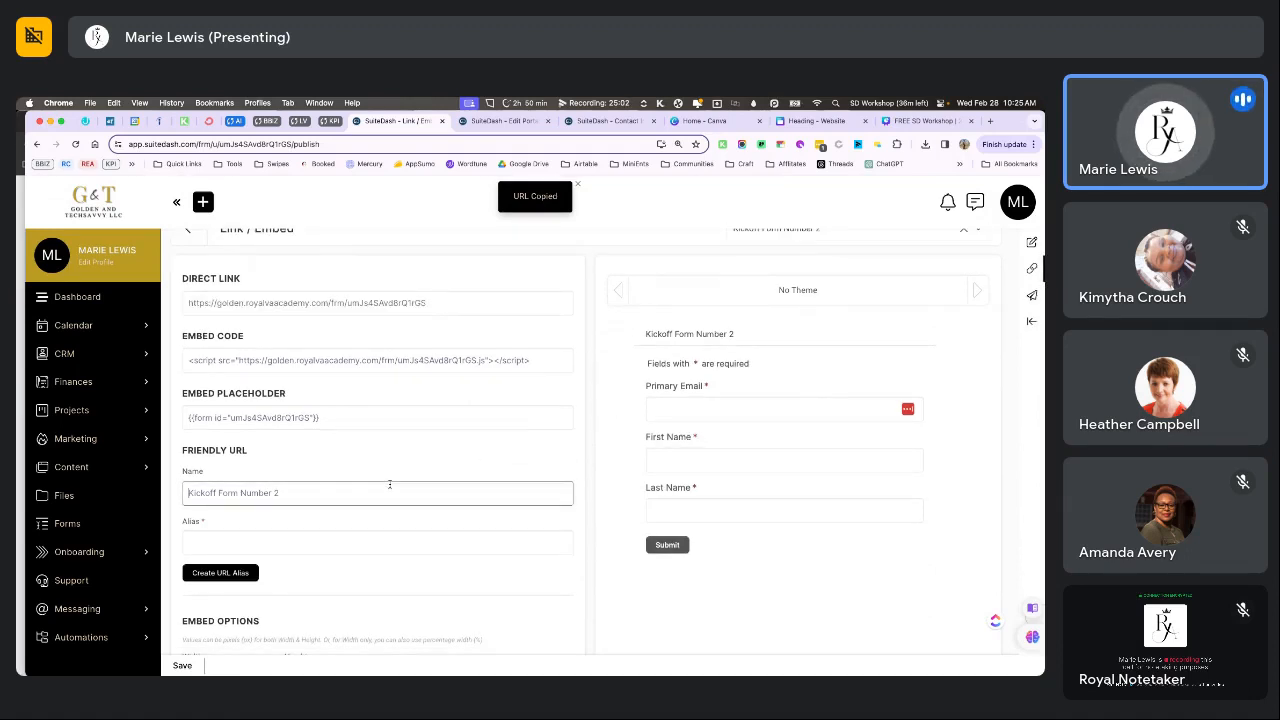
{"action": "type", "text": "INQU"}
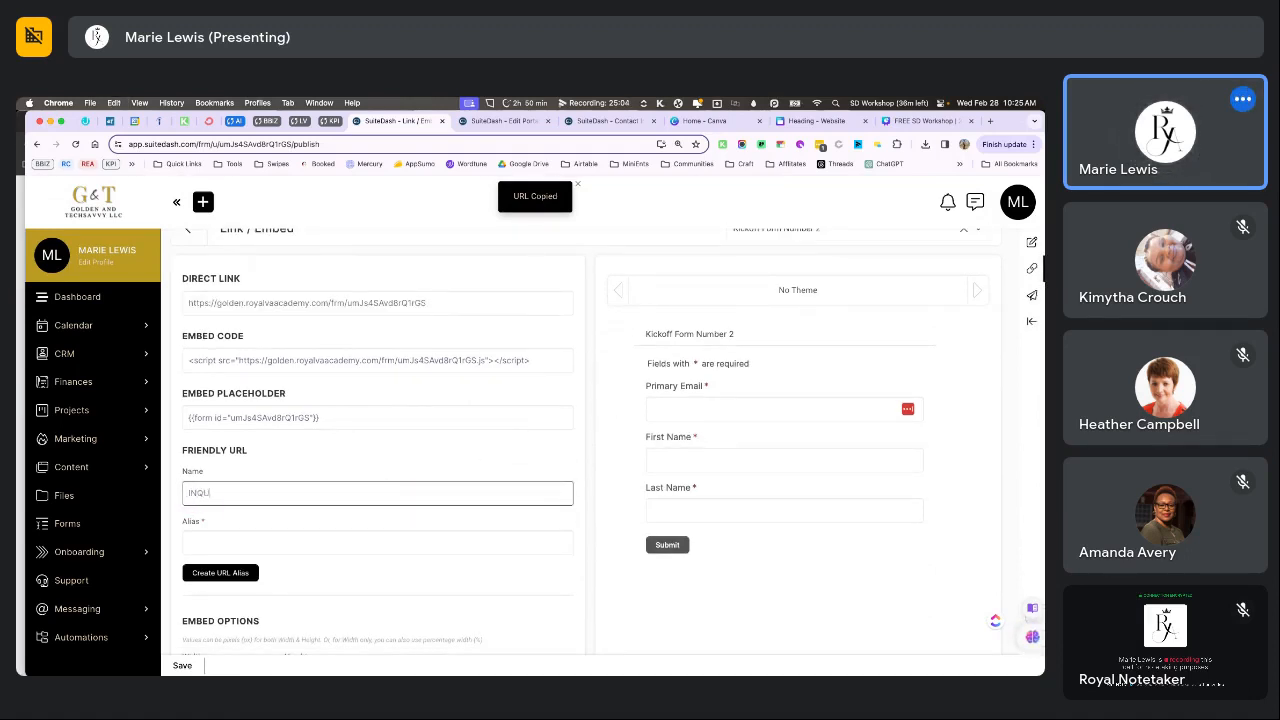
{"action": "type", "text": "ITY"}
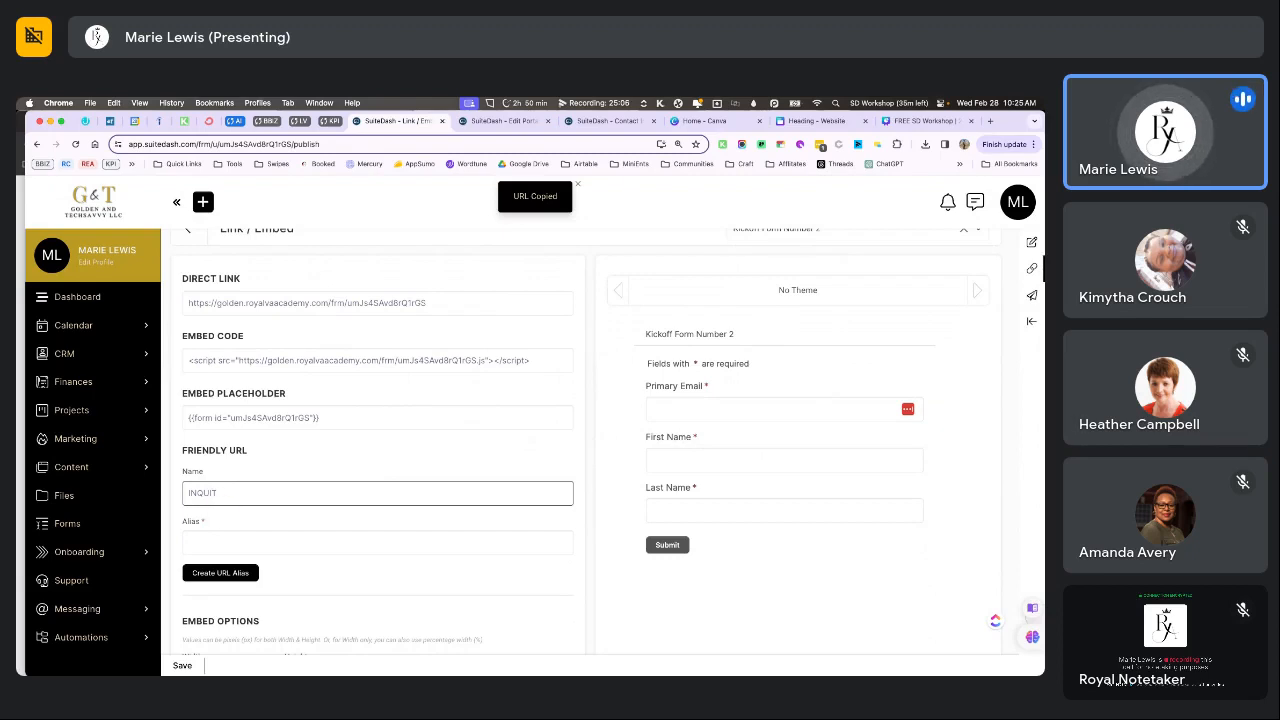
{"action": "key", "text": "BackSpace"}
{"action": "type", "text": "Y"}
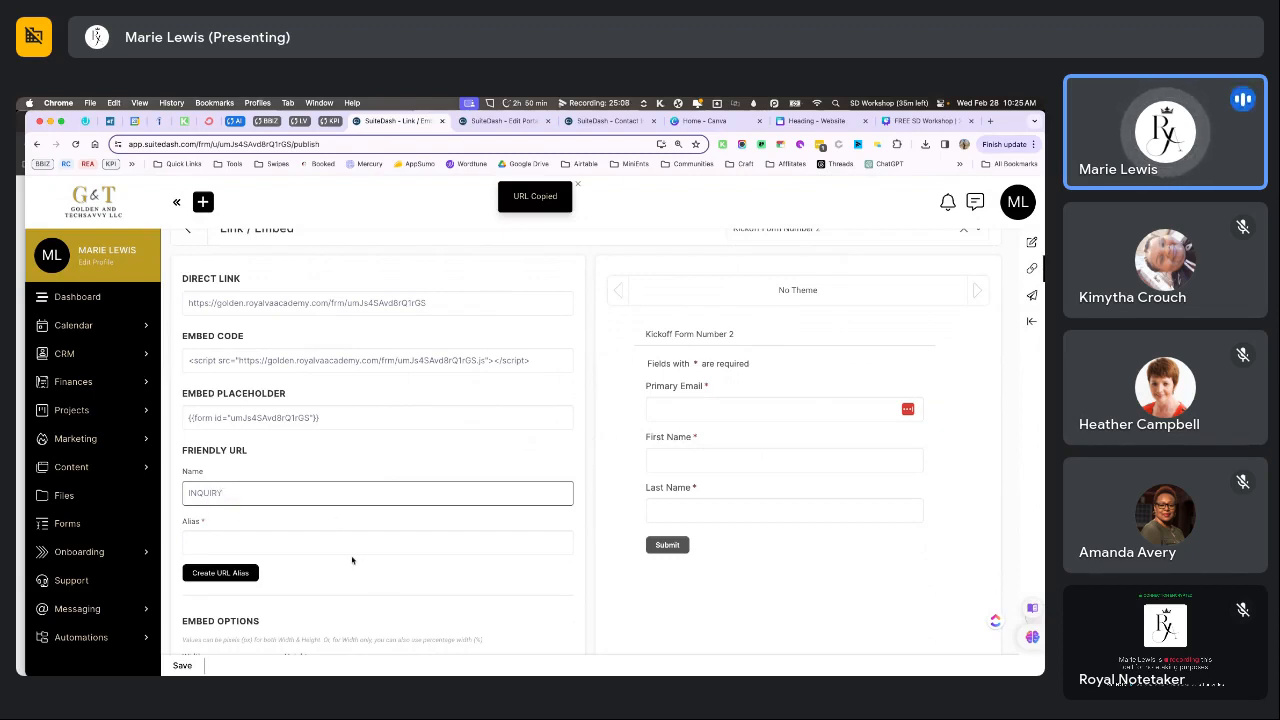
{"action": "left_click", "coordinate": [238, 576]}
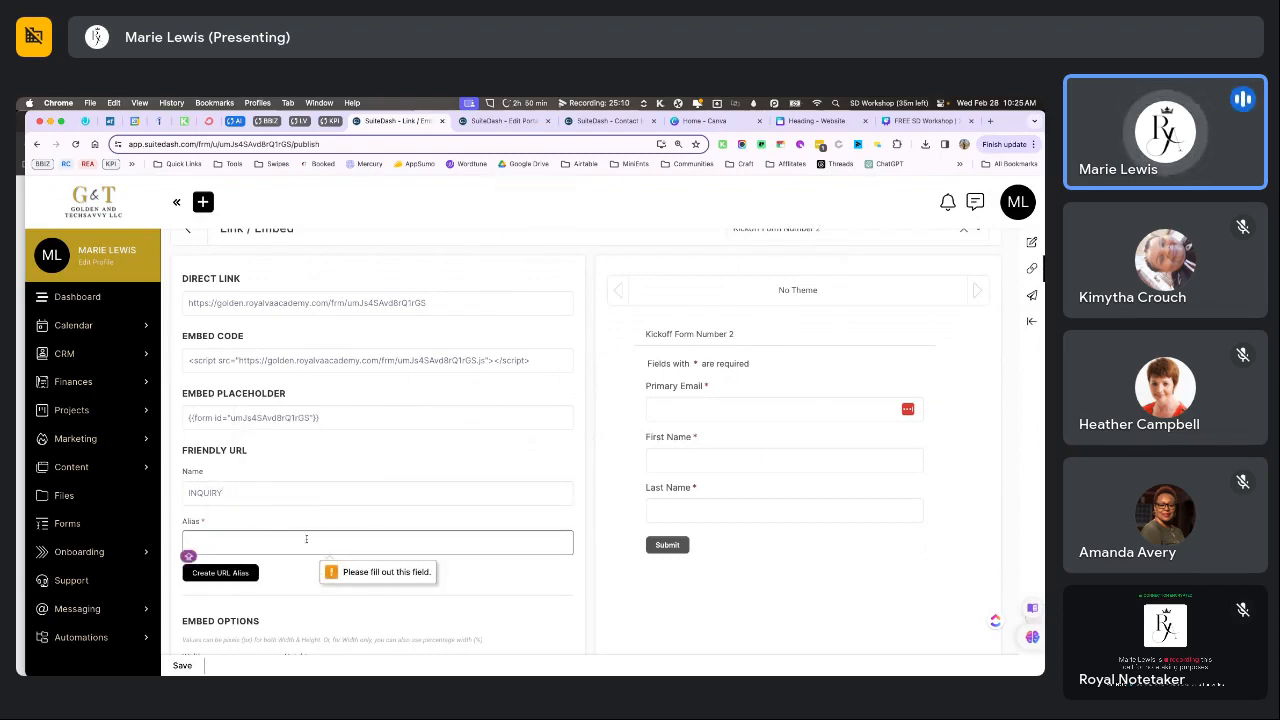
{"action": "scroll", "coordinate": [306, 539], "scroll_direction": "down", "scroll_amount": 10}
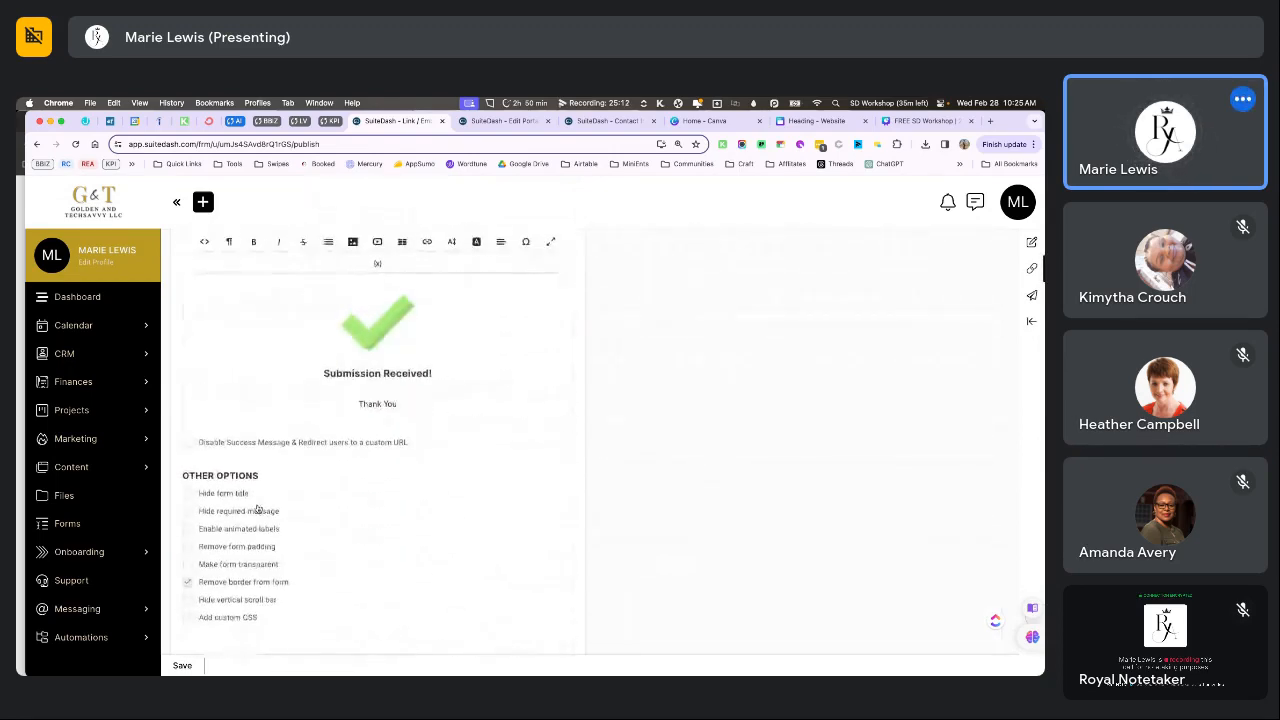
{"action": "scroll", "coordinate": [256, 508], "scroll_direction": "up", "scroll_amount": 10}
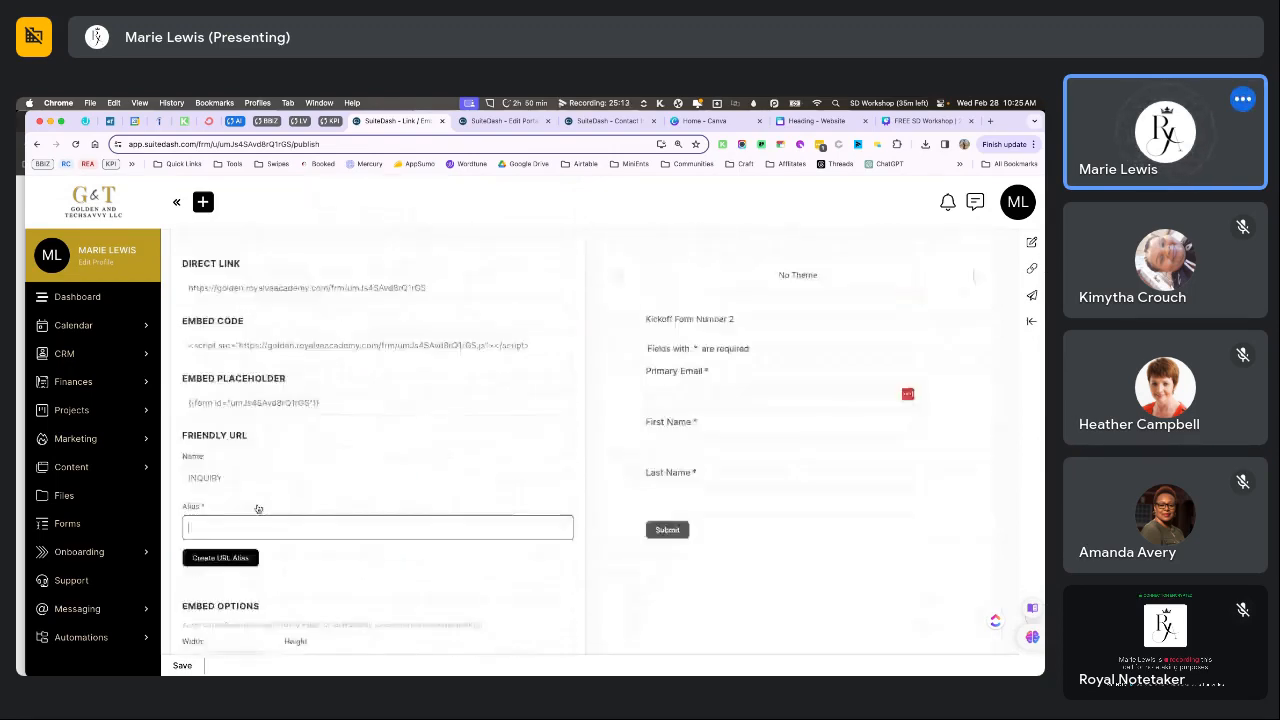
{"action": "left_click", "coordinate": [1033, 243]}
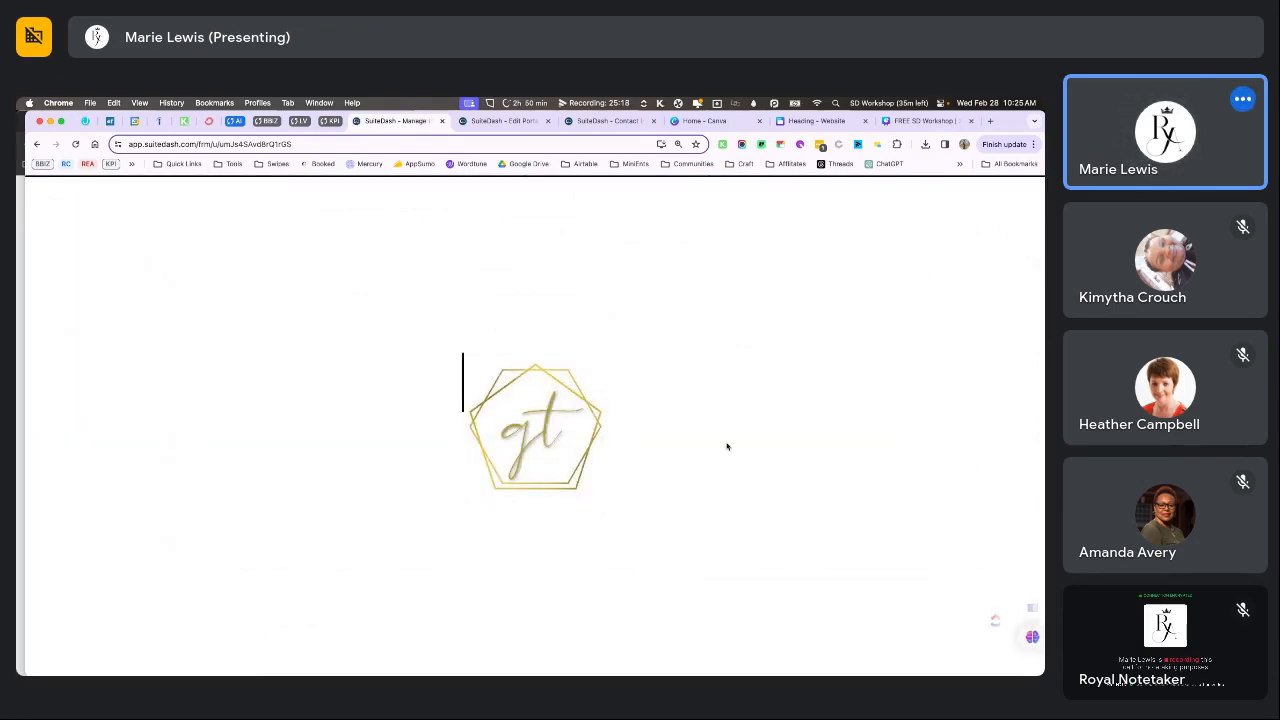
Assign new form submitters to the Welcome circle, replacing the Inquiry circle first chosen
{"action": "scroll", "coordinate": [727, 447], "scroll_direction": "down", "scroll_amount": 8}
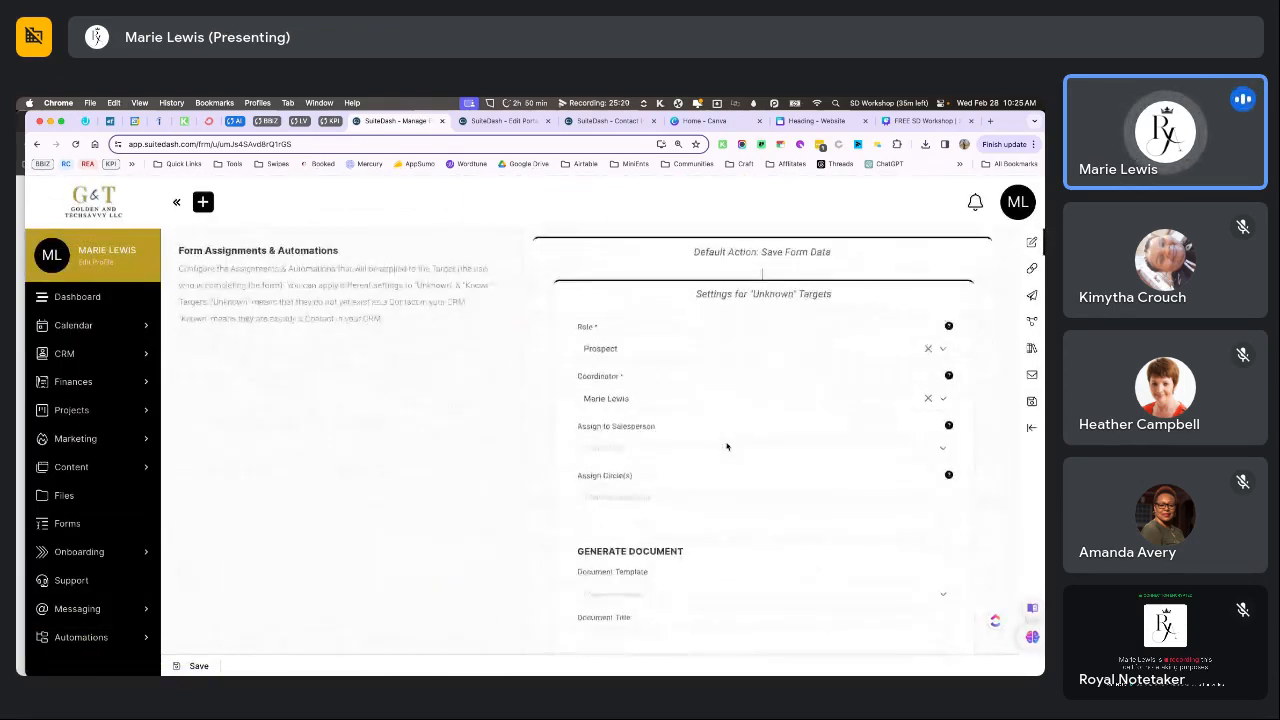
{"action": "scroll", "coordinate": [727, 447], "scroll_direction": "down", "scroll_amount": 3}
{"action": "scroll", "coordinate": [727, 447], "scroll_direction": "up", "scroll_amount": 1}
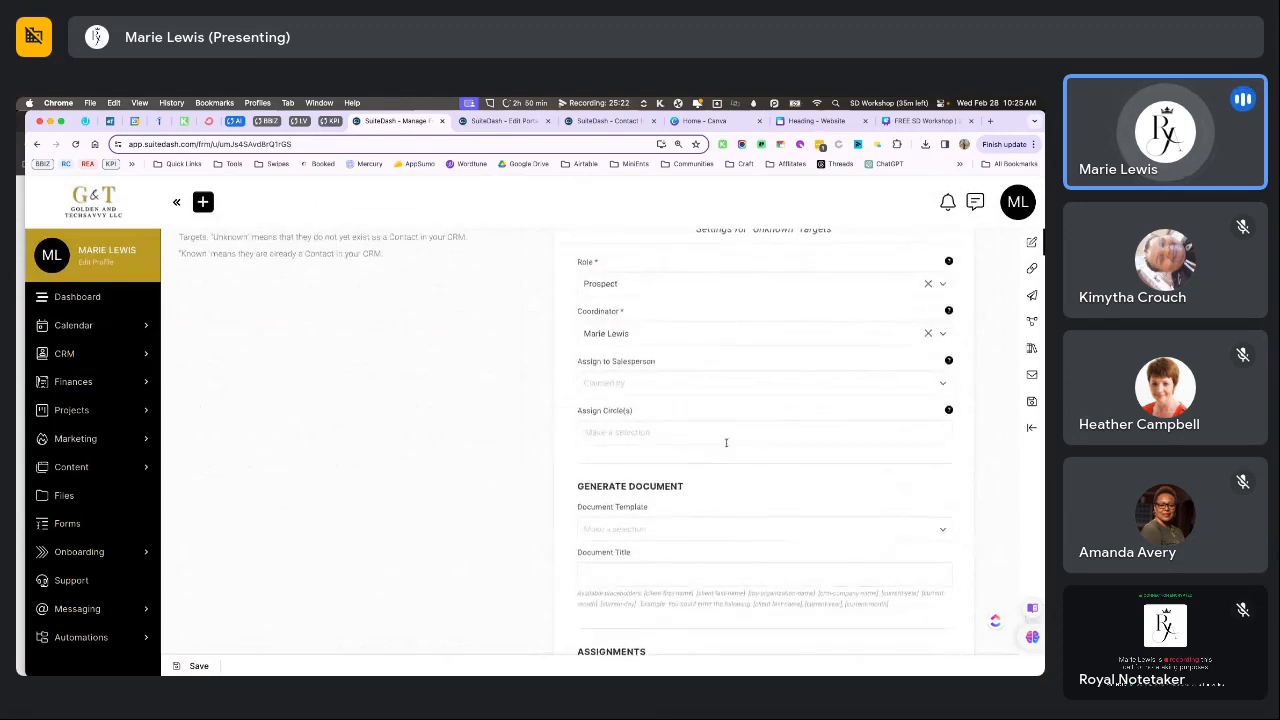
{"action": "scroll", "coordinate": [727, 447], "scroll_direction": "up", "scroll_amount": 1}
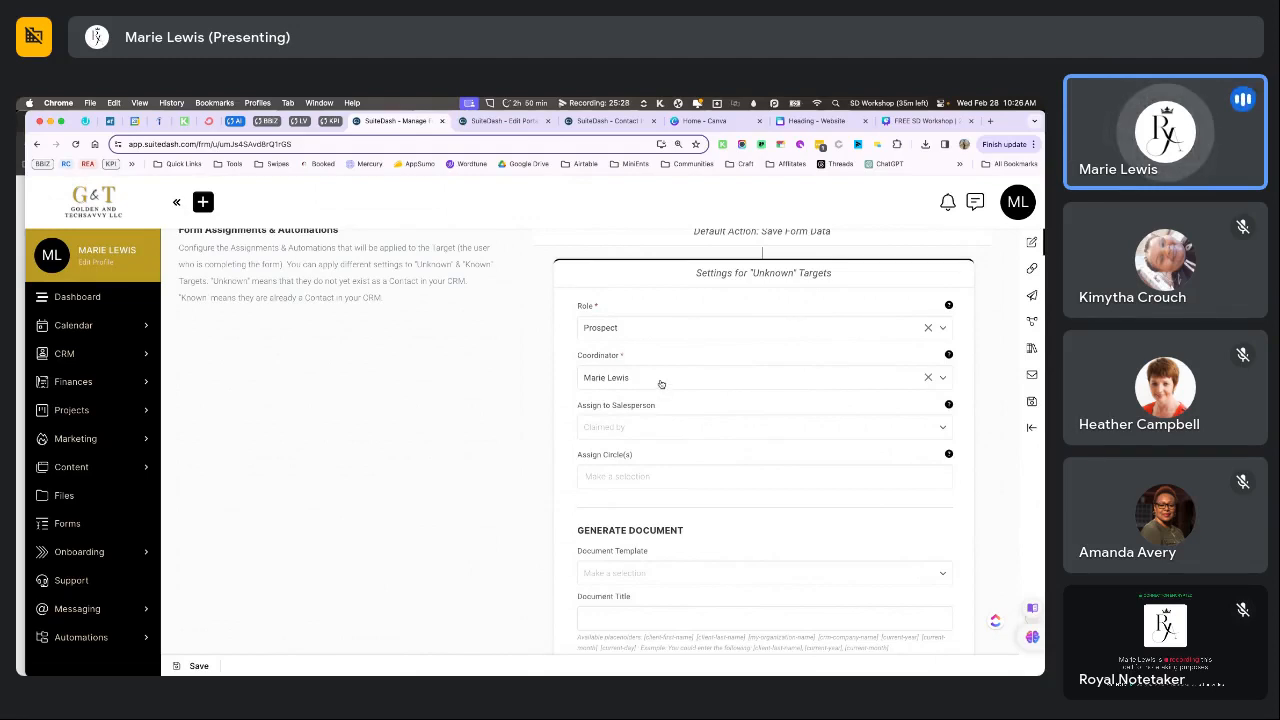
{"action": "left_click", "coordinate": [631, 477]}
{"action": "left_click", "coordinate": [622, 508]}
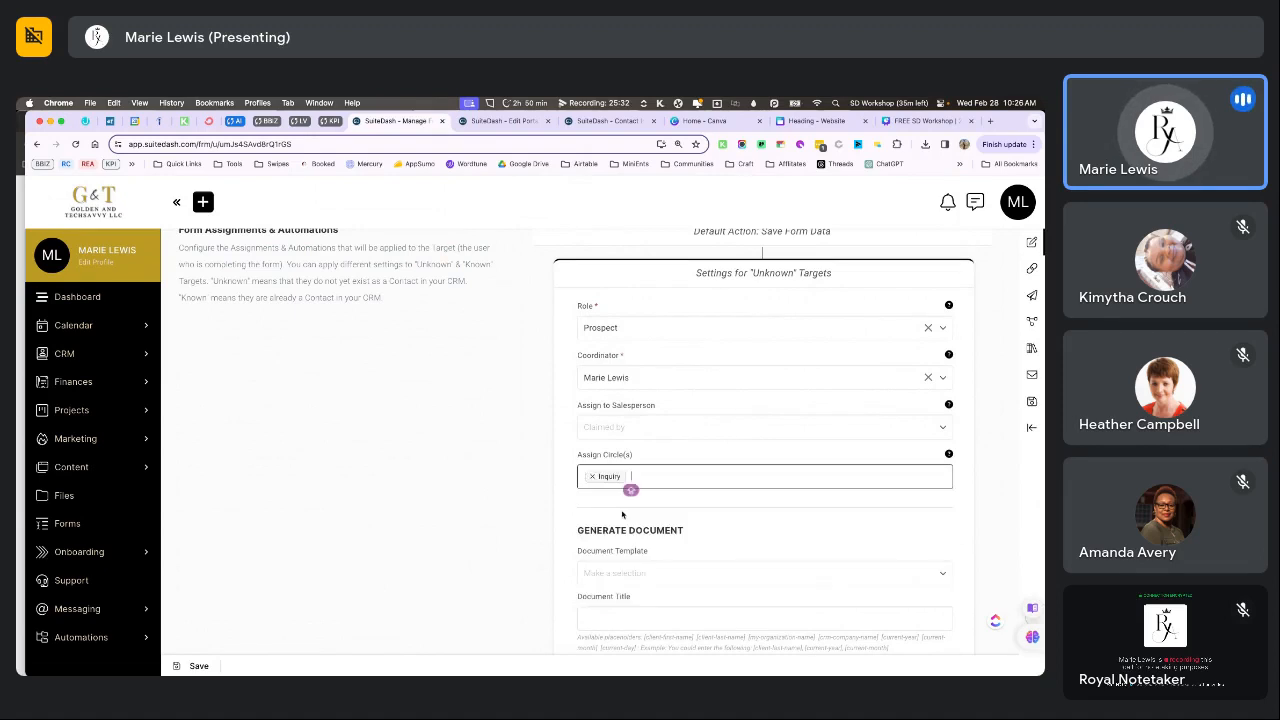
{"action": "scroll", "coordinate": [622, 514], "scroll_direction": "down", "scroll_amount": 1}
{"action": "scroll", "coordinate": [622, 514], "scroll_direction": "down", "scroll_amount": 5}
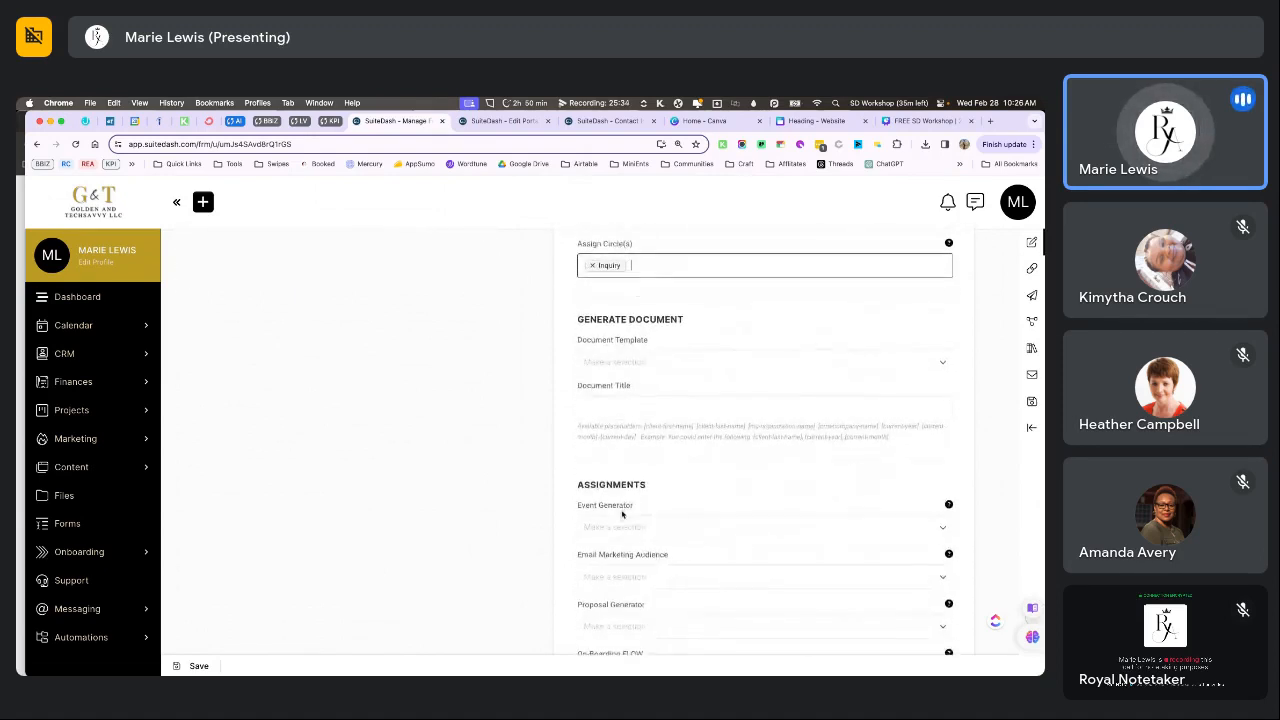
{"action": "scroll", "coordinate": [622, 514], "scroll_direction": "down", "scroll_amount": 4}
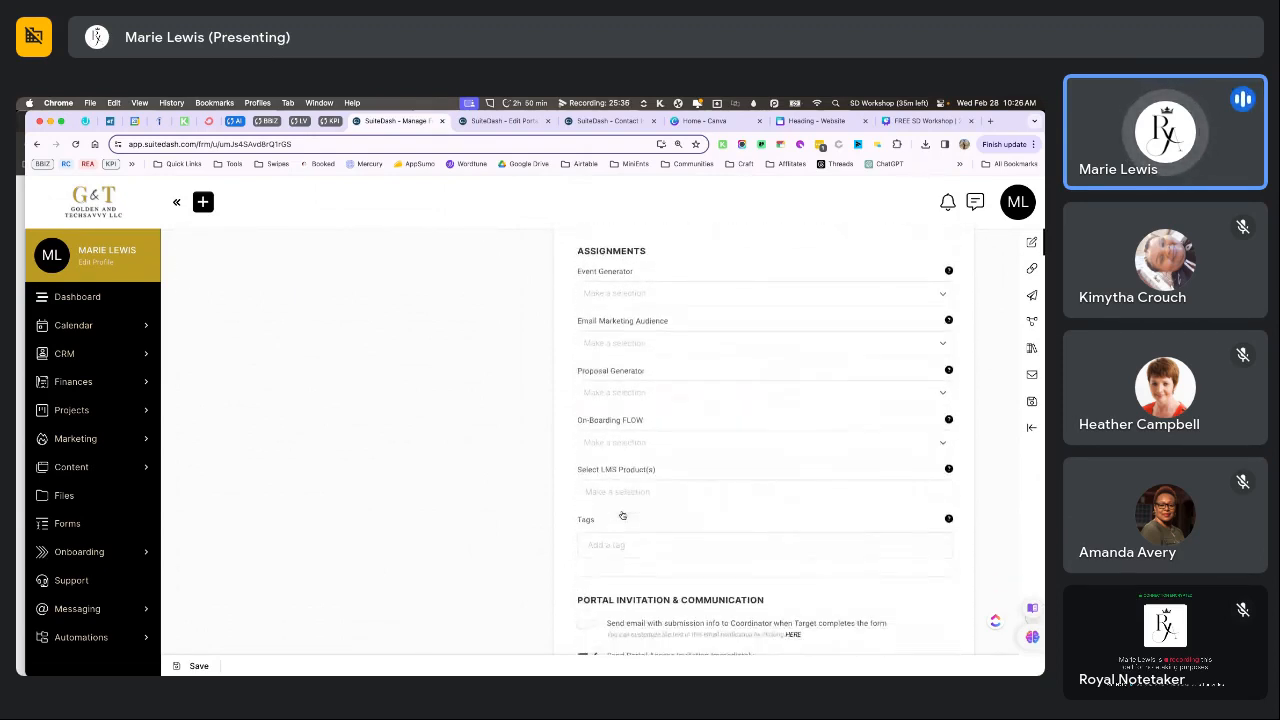
{"action": "scroll", "coordinate": [622, 514], "scroll_direction": "down", "scroll_amount": 1}
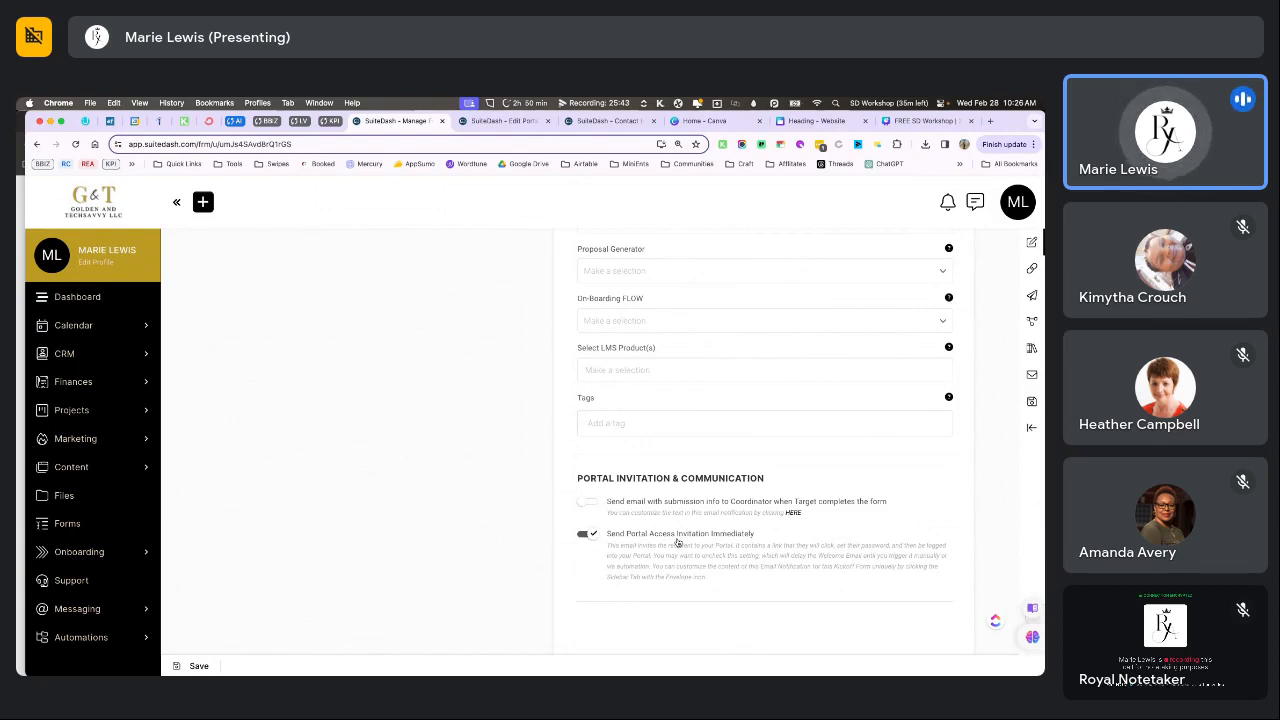
{"action": "scroll", "coordinate": [677, 542], "scroll_direction": "up", "scroll_amount": 5}
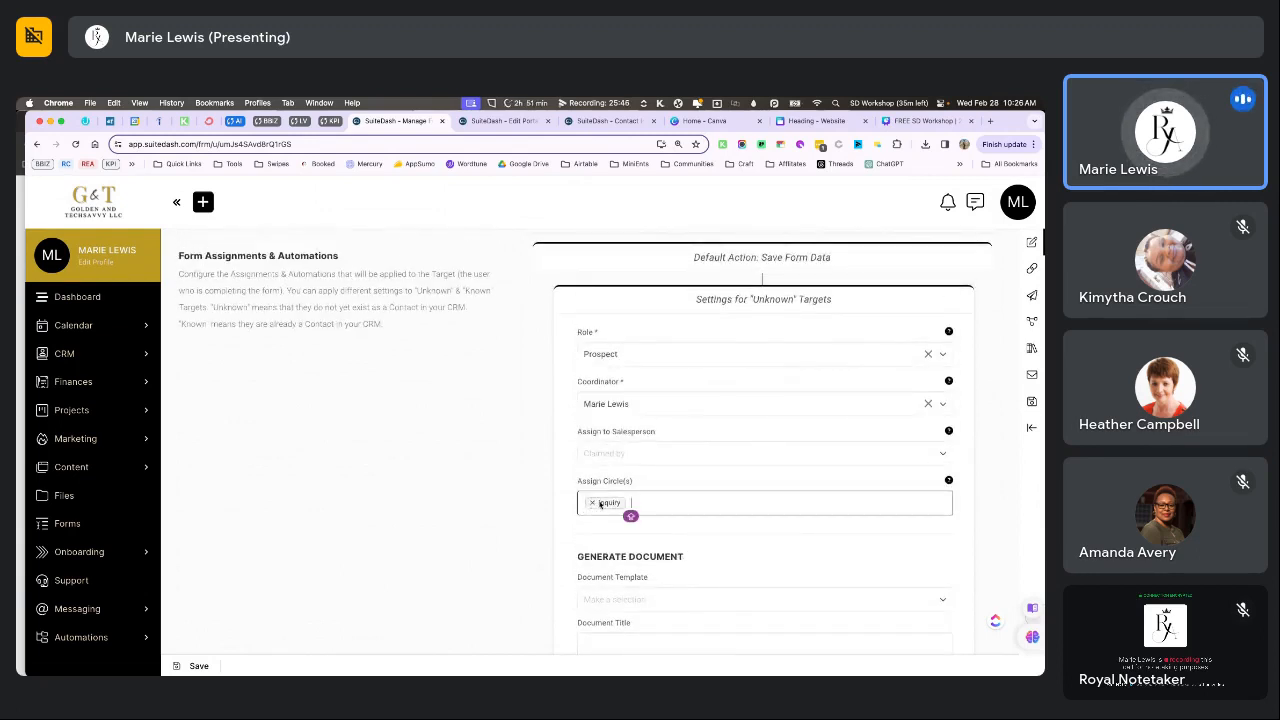
{"action": "left_click", "coordinate": [594, 504]}
{"action": "scroll", "coordinate": [642, 600], "scroll_direction": "down", "scroll_amount": 1}
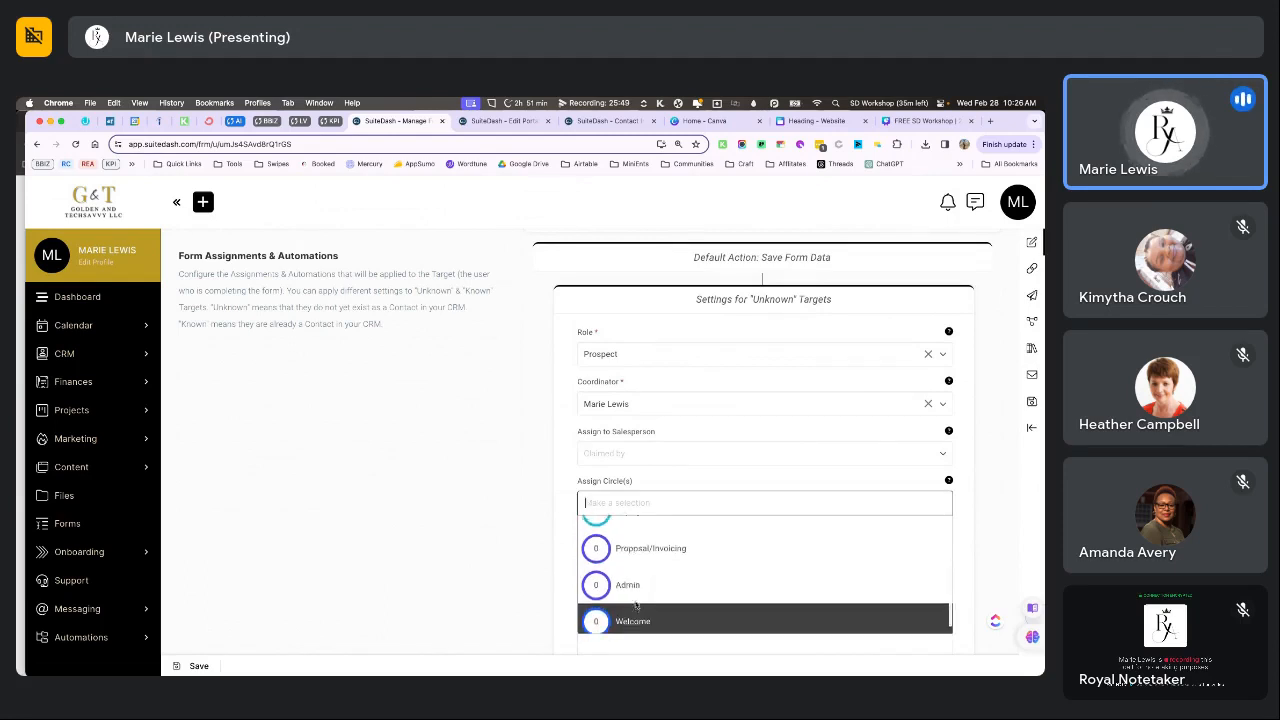
{"action": "left_click", "coordinate": [641, 614]}
Save the form's settings and dismiss the confirmation
{"action": "scroll", "coordinate": [543, 533], "scroll_direction": "down", "scroll_amount": 10}
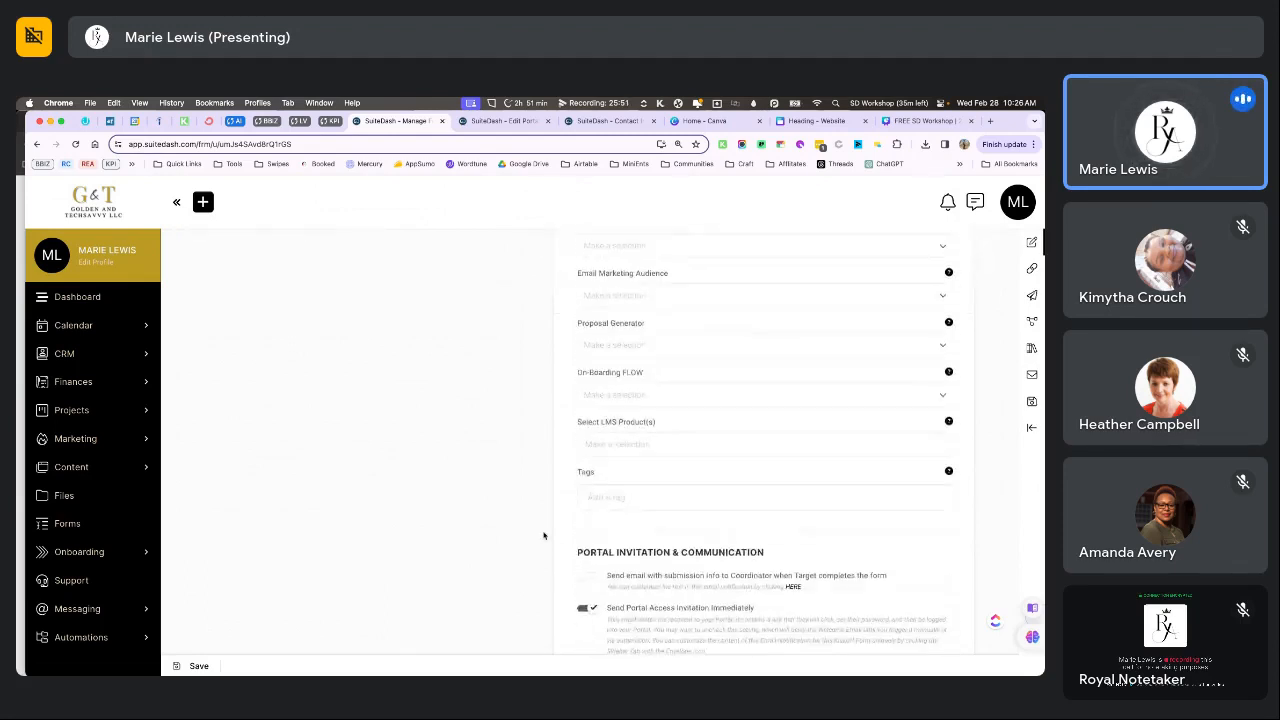
{"action": "scroll", "coordinate": [543, 535], "scroll_direction": "down", "scroll_amount": 3}
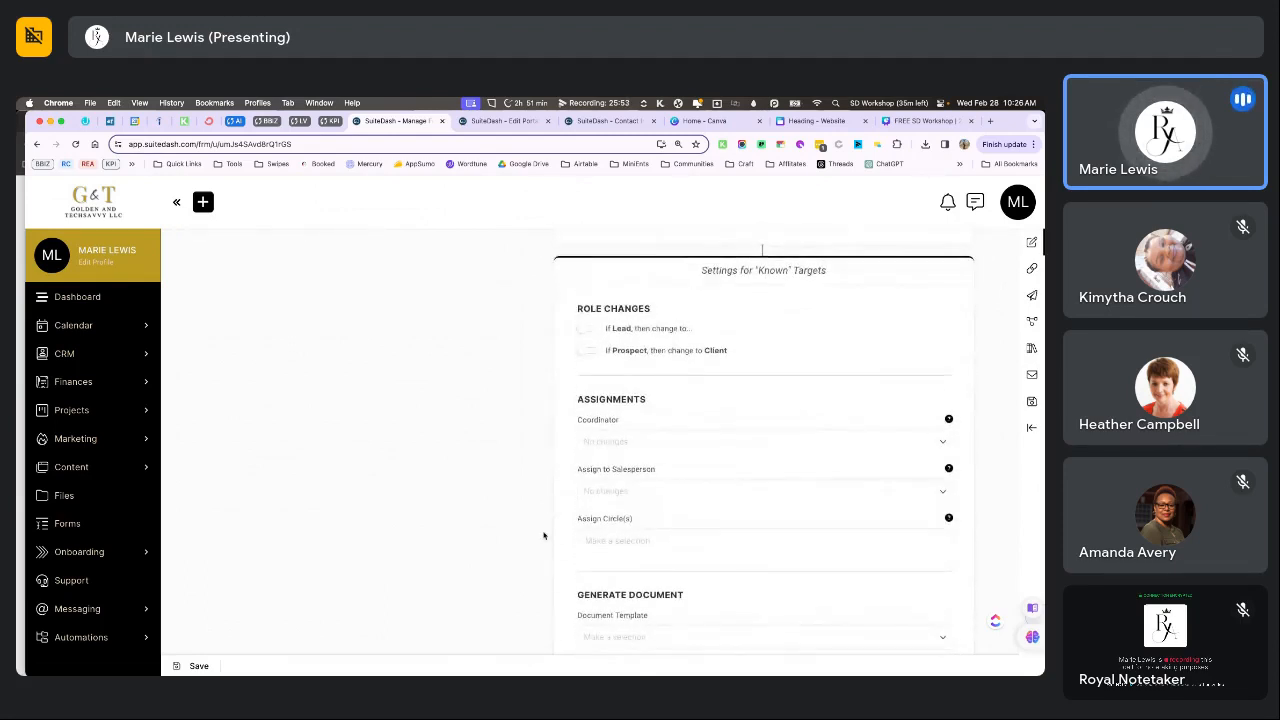
{"action": "scroll", "coordinate": [694, 434], "scroll_direction": "down", "scroll_amount": 10}
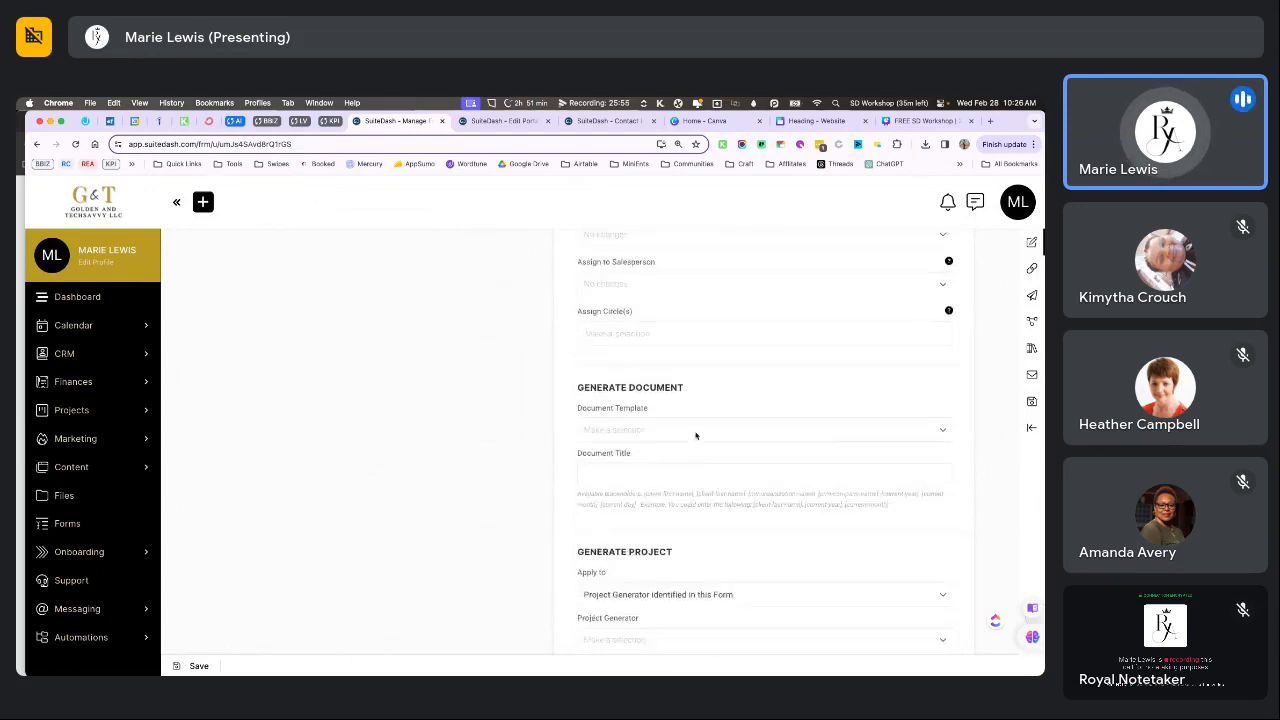
{"action": "scroll", "coordinate": [696, 436], "scroll_direction": "down", "scroll_amount": 6}
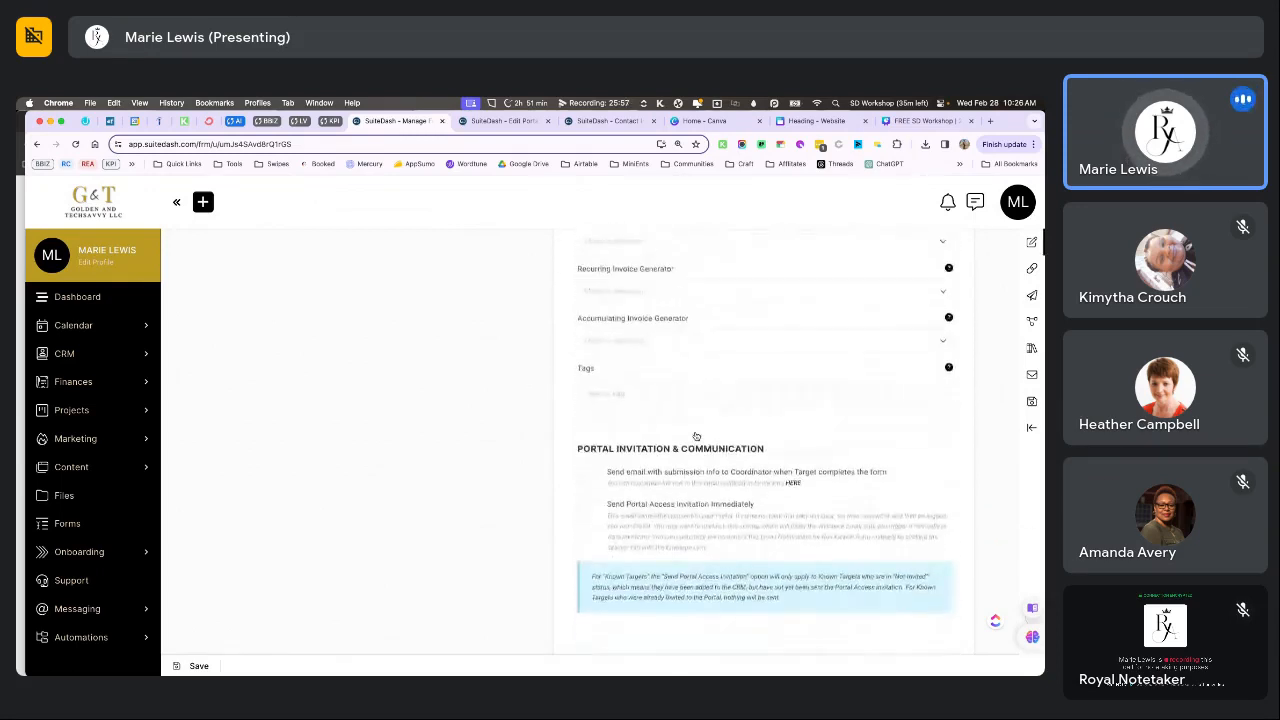
{"action": "left_click", "coordinate": [1033, 401]}
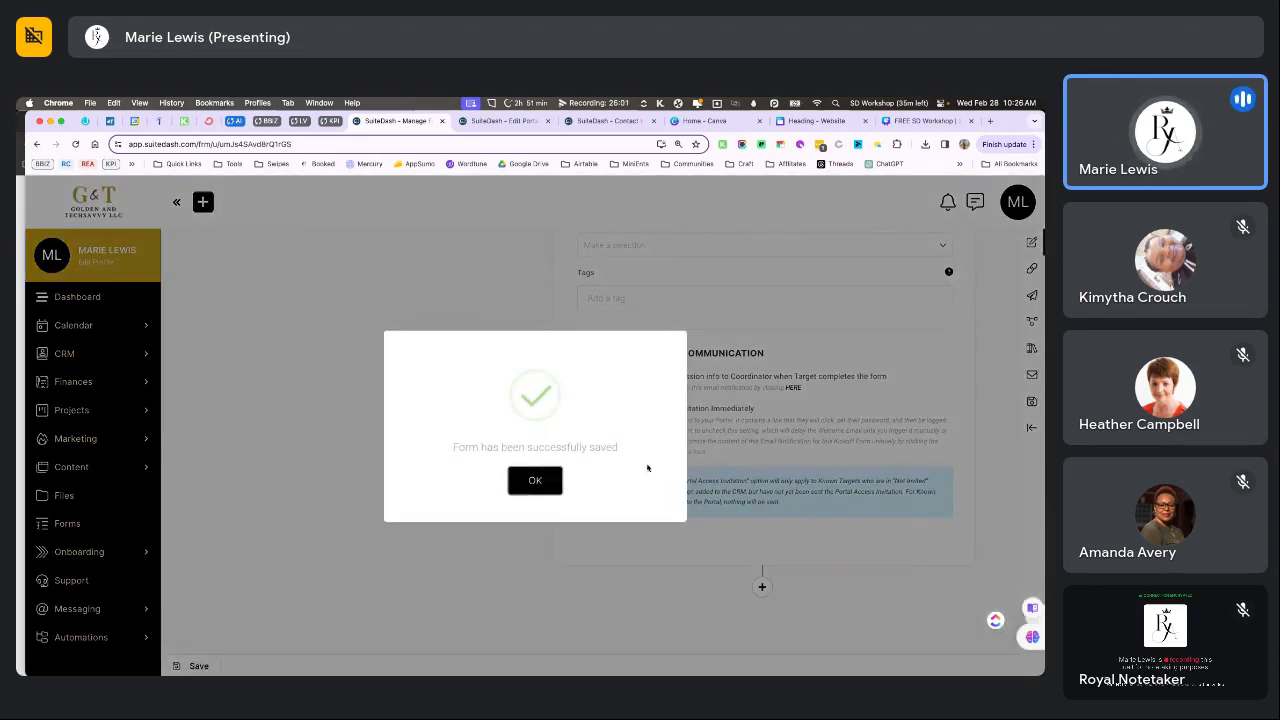
{"action": "left_click", "coordinate": [557, 483]}
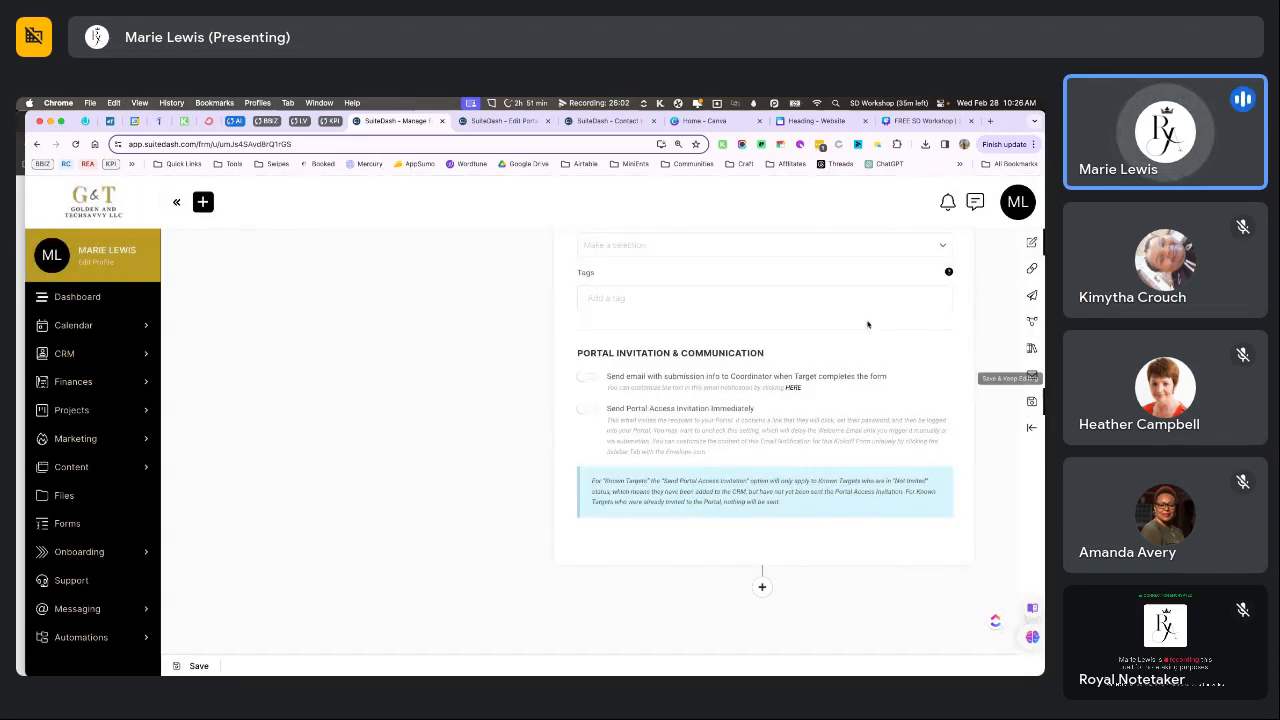
Show the Portal Access Invitation email for individual targets
{"action": "left_click", "coordinate": [1031, 375]}
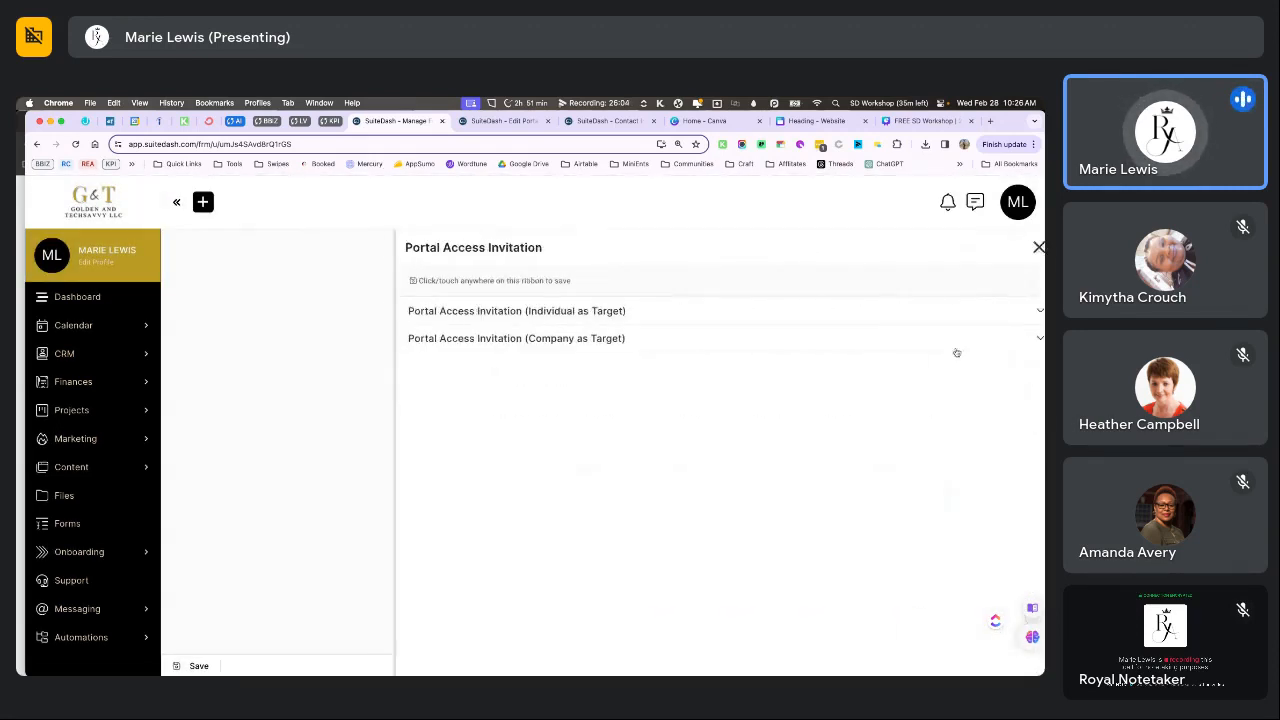
{"action": "left_click", "coordinate": [742, 311]}
{"action": "scroll", "coordinate": [500, 470], "scroll_direction": "down", "scroll_amount": 3}
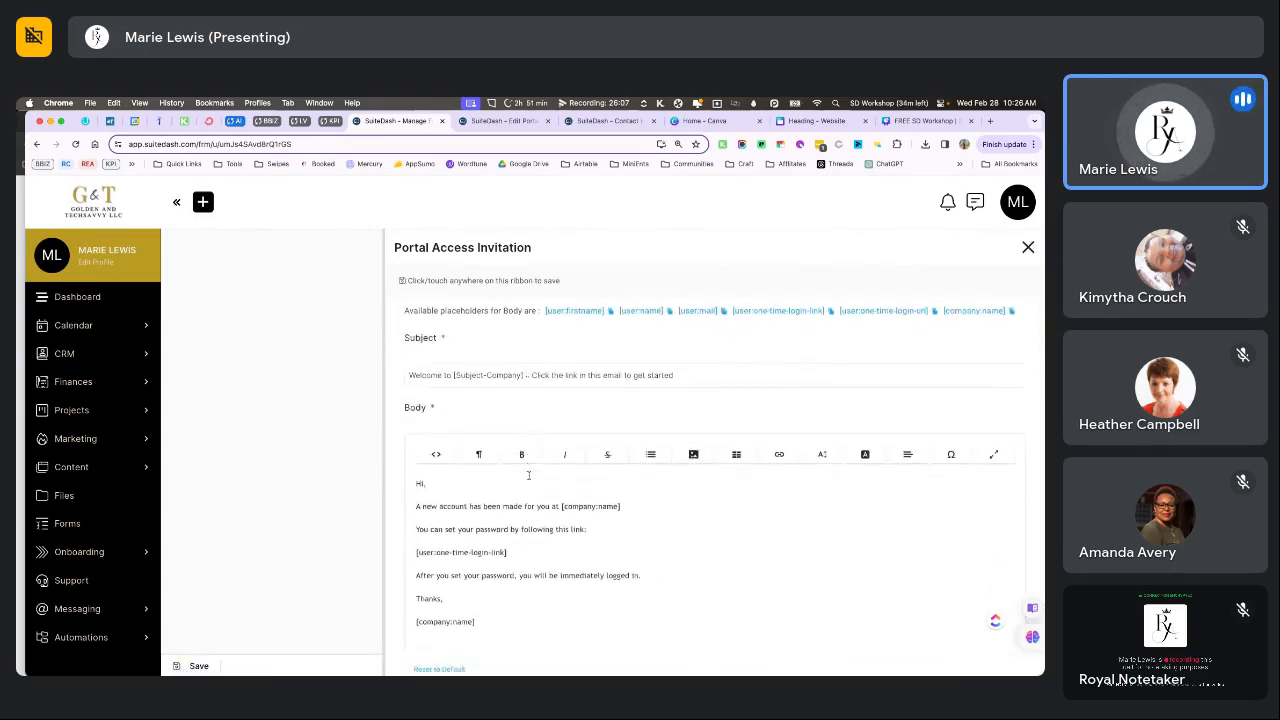
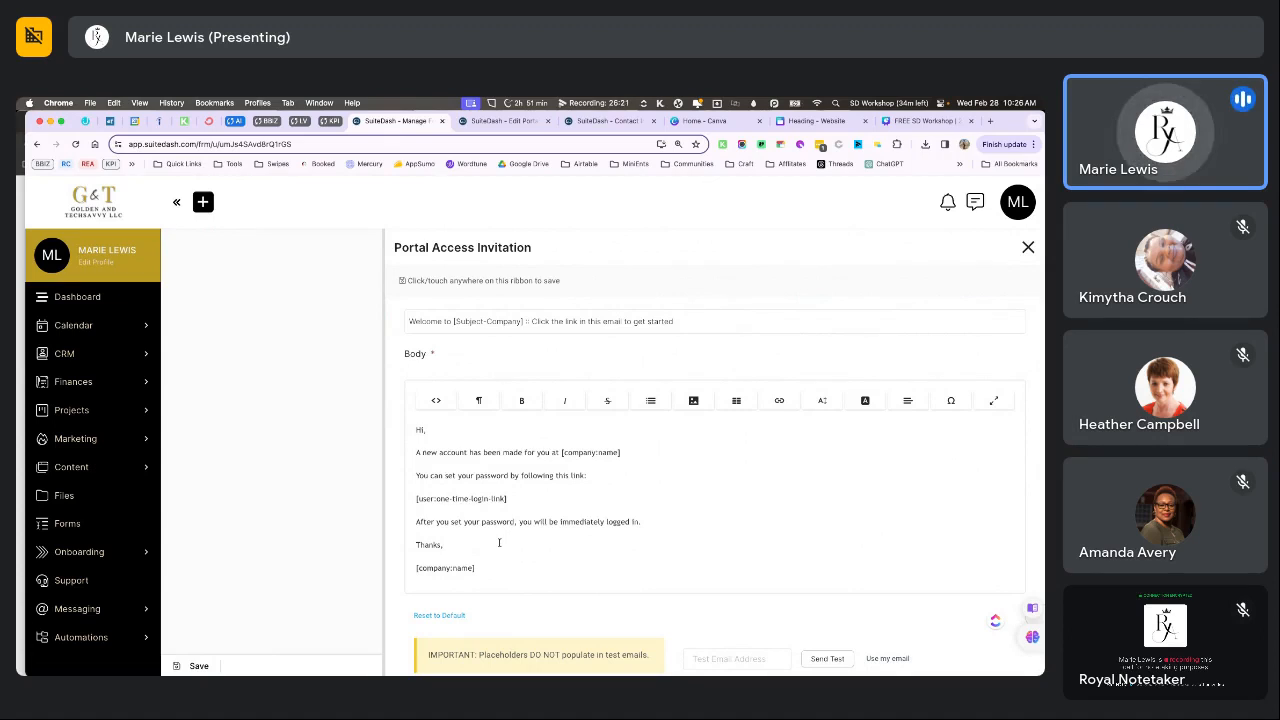
Close the Portal Access Invitation email and save the Prospect role and Welcome circle assignments
{"action": "scroll", "coordinate": [507, 560], "scroll_direction": "down", "scroll_amount": 1}
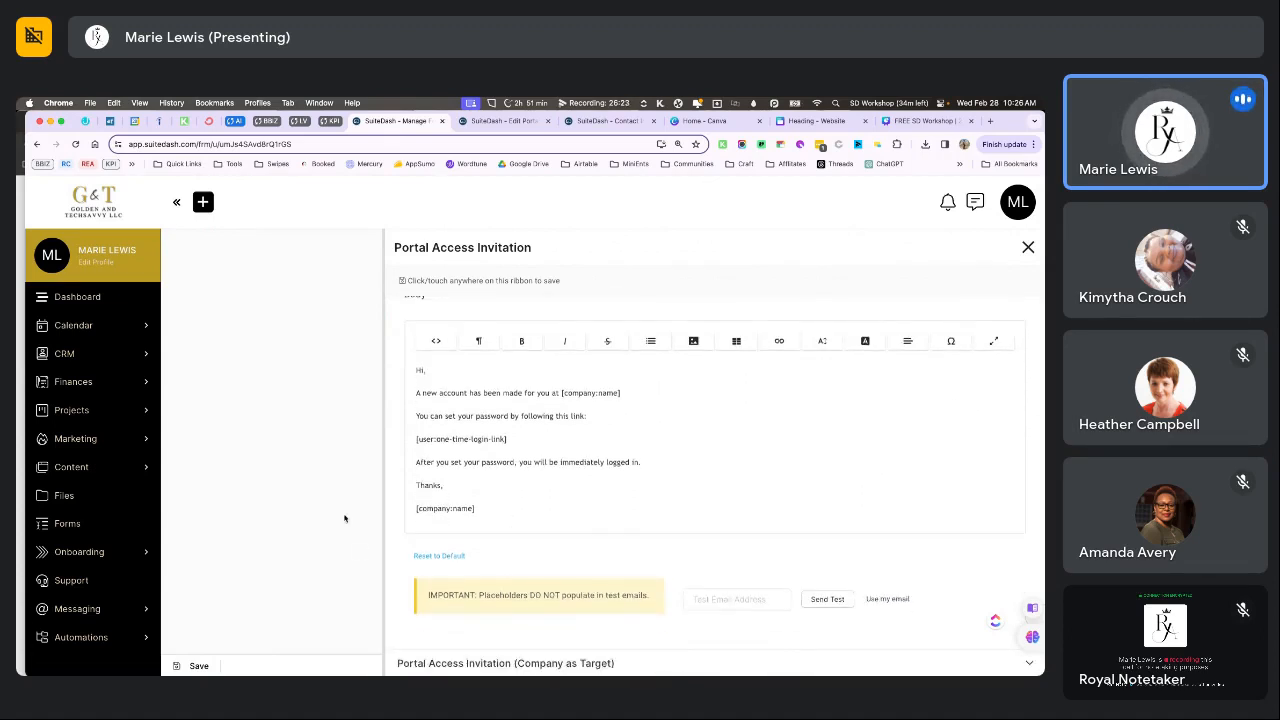
{"action": "left_click", "coordinate": [1028, 247]}
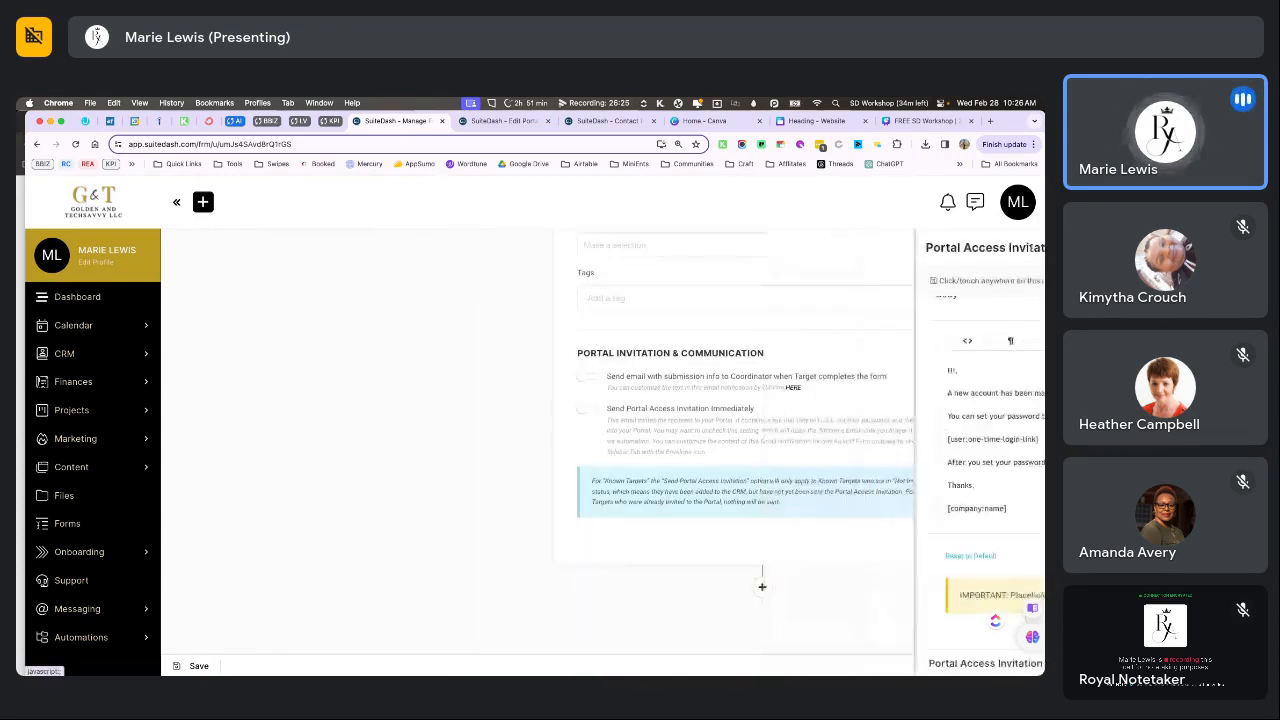
{"action": "scroll", "coordinate": [826, 427], "scroll_direction": "down", "scroll_amount": 5}
{"action": "scroll", "coordinate": [826, 427], "scroll_direction": "up", "scroll_amount": 6}
{"action": "scroll", "coordinate": [826, 427], "scroll_direction": "up", "scroll_amount": 8}
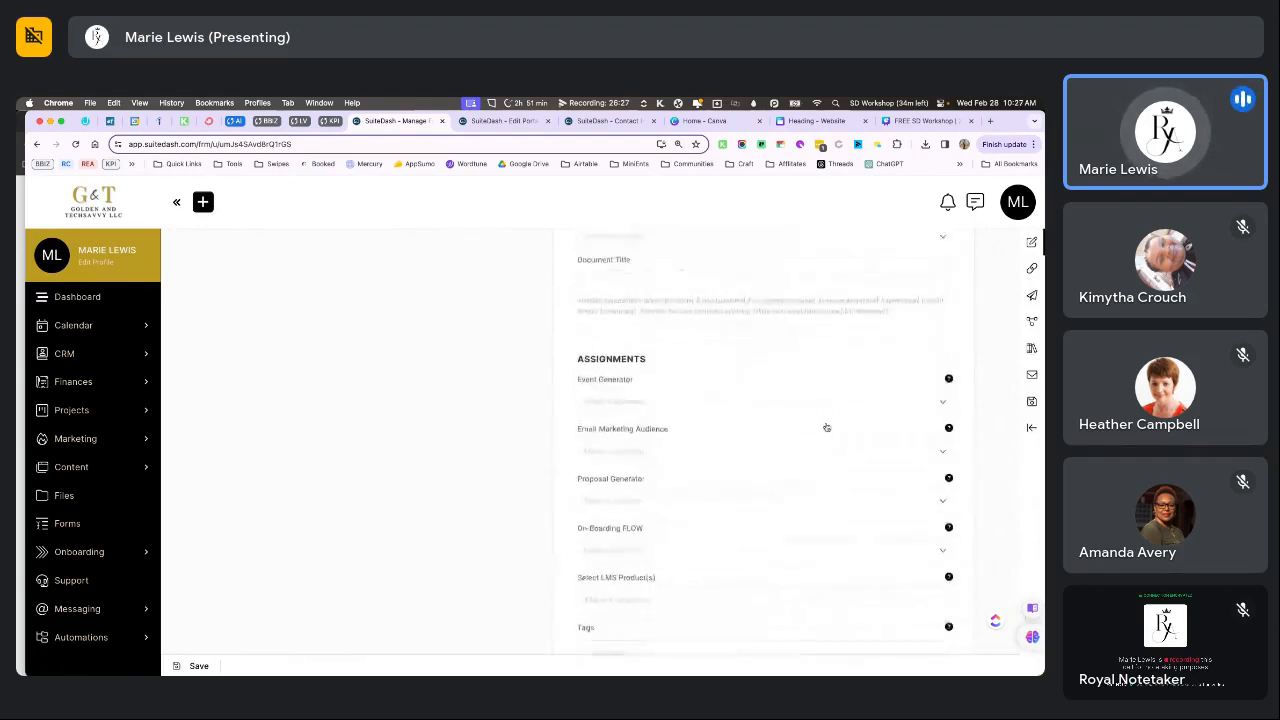
{"action": "scroll", "coordinate": [826, 427], "scroll_direction": "up", "scroll_amount": 2}
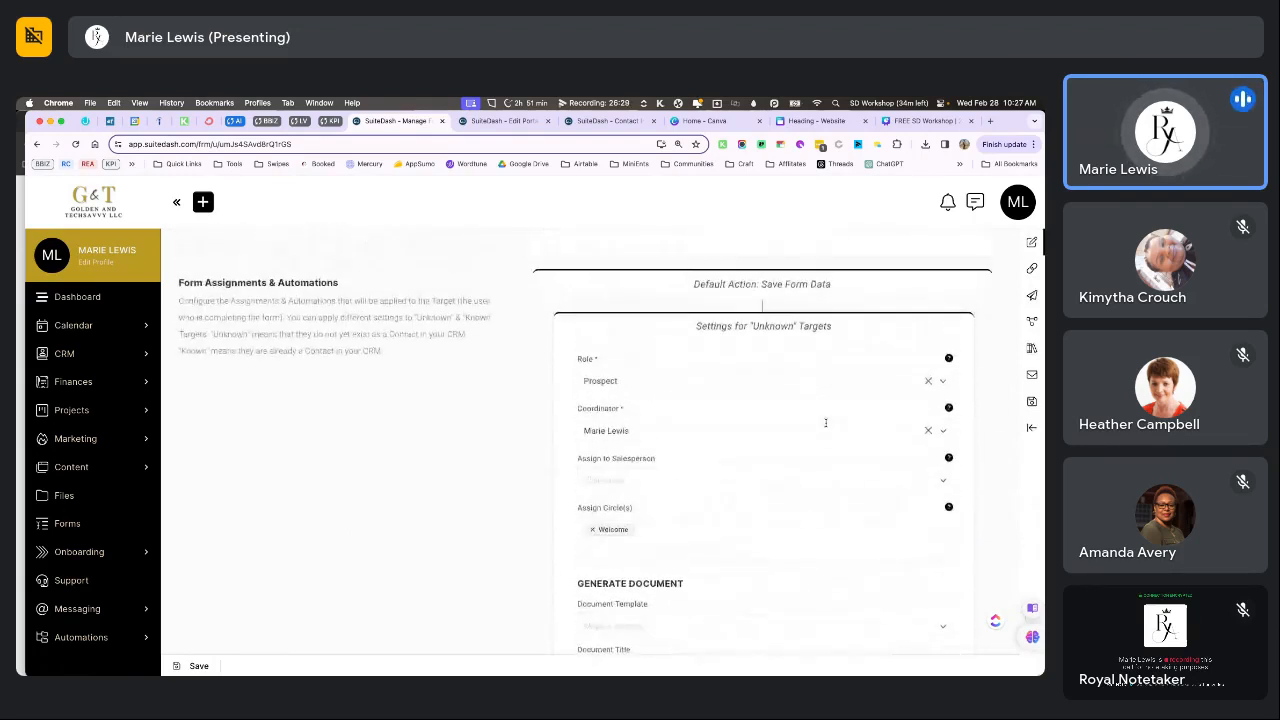
{"action": "left_click", "coordinate": [204, 666]}
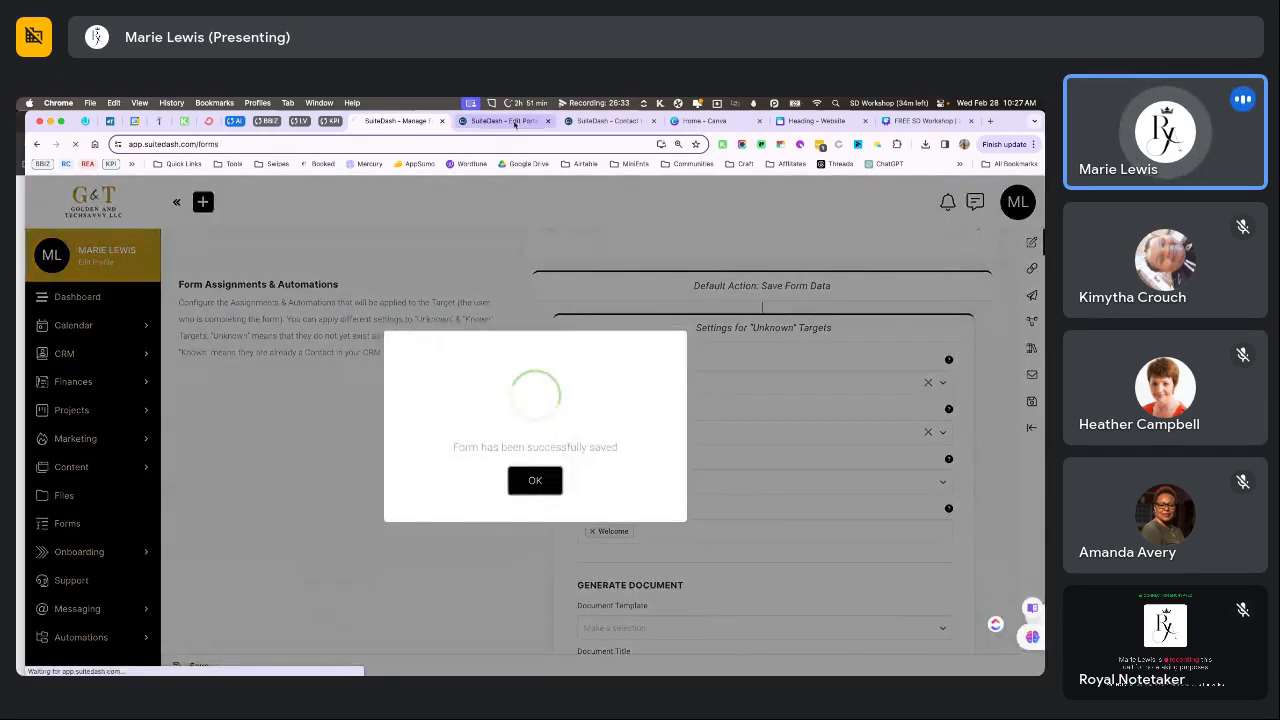
Confirm the save, look over the portal page's Welcome and Proposal steps, and return to the contact record
{"action": "left_click", "coordinate": [500, 121]}
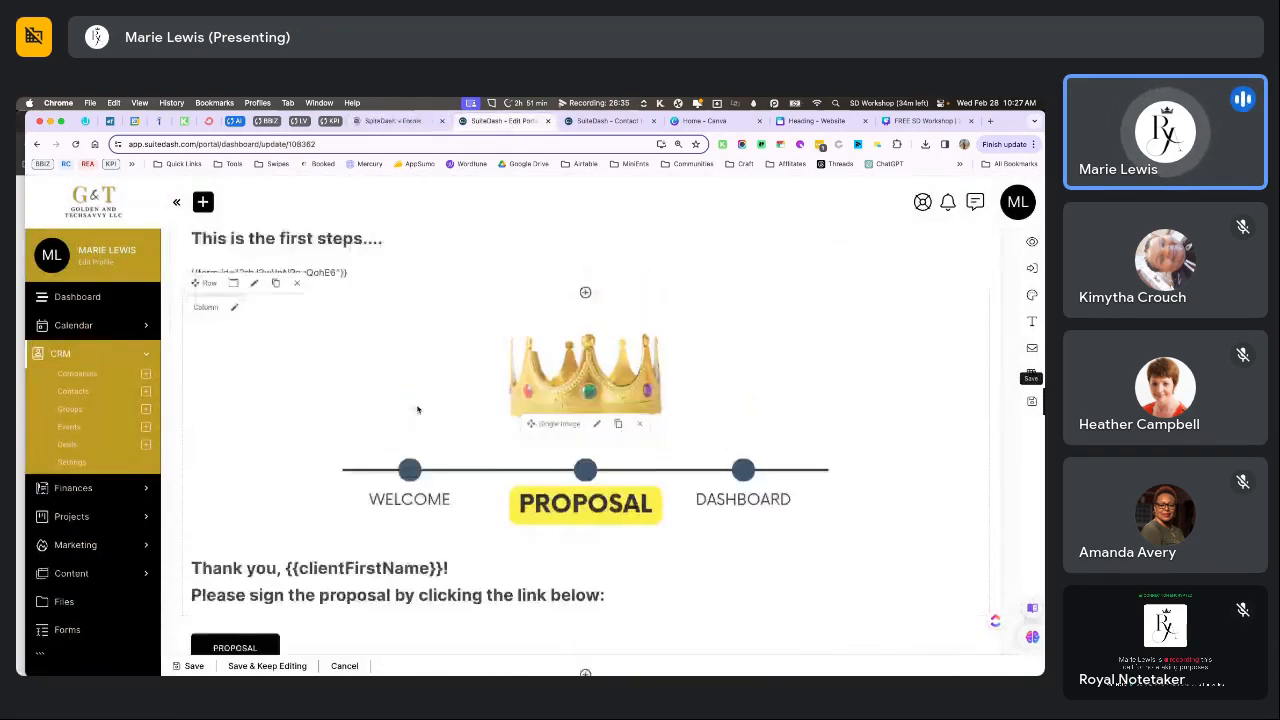
{"action": "scroll", "coordinate": [418, 409], "scroll_direction": "up", "scroll_amount": 3}
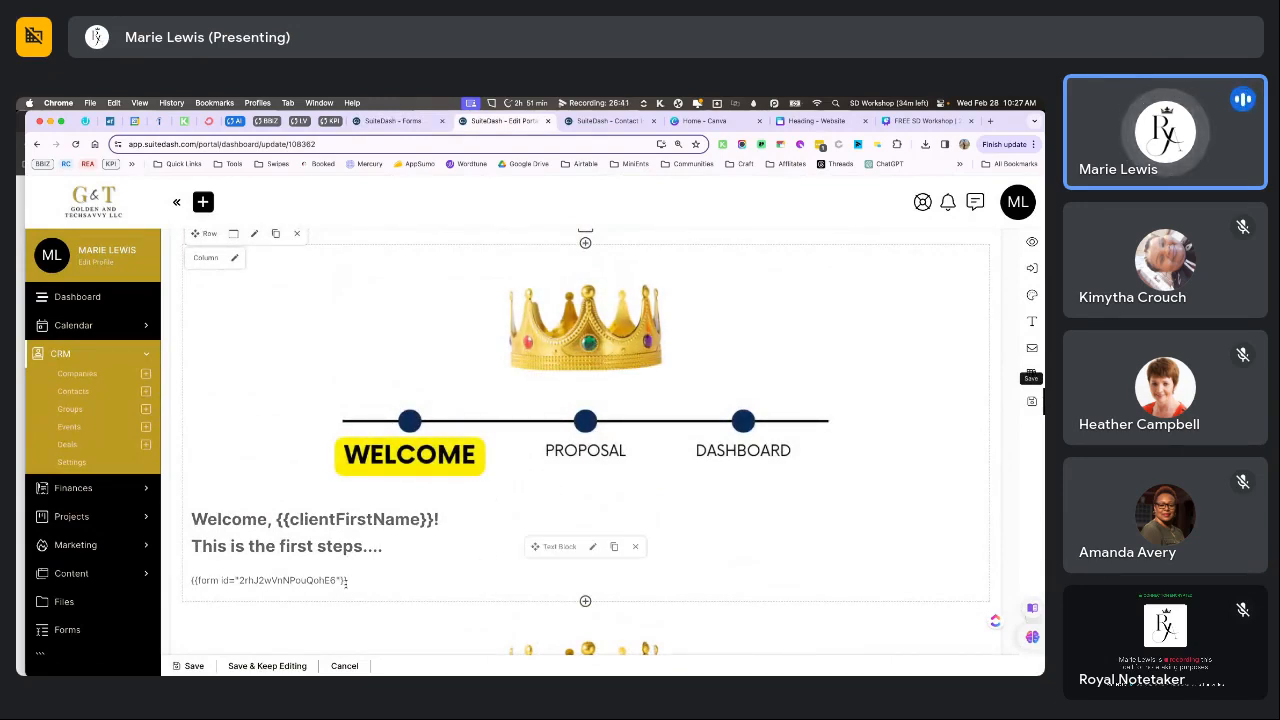
{"action": "scroll", "coordinate": [346, 581], "scroll_direction": "down", "scroll_amount": 5}
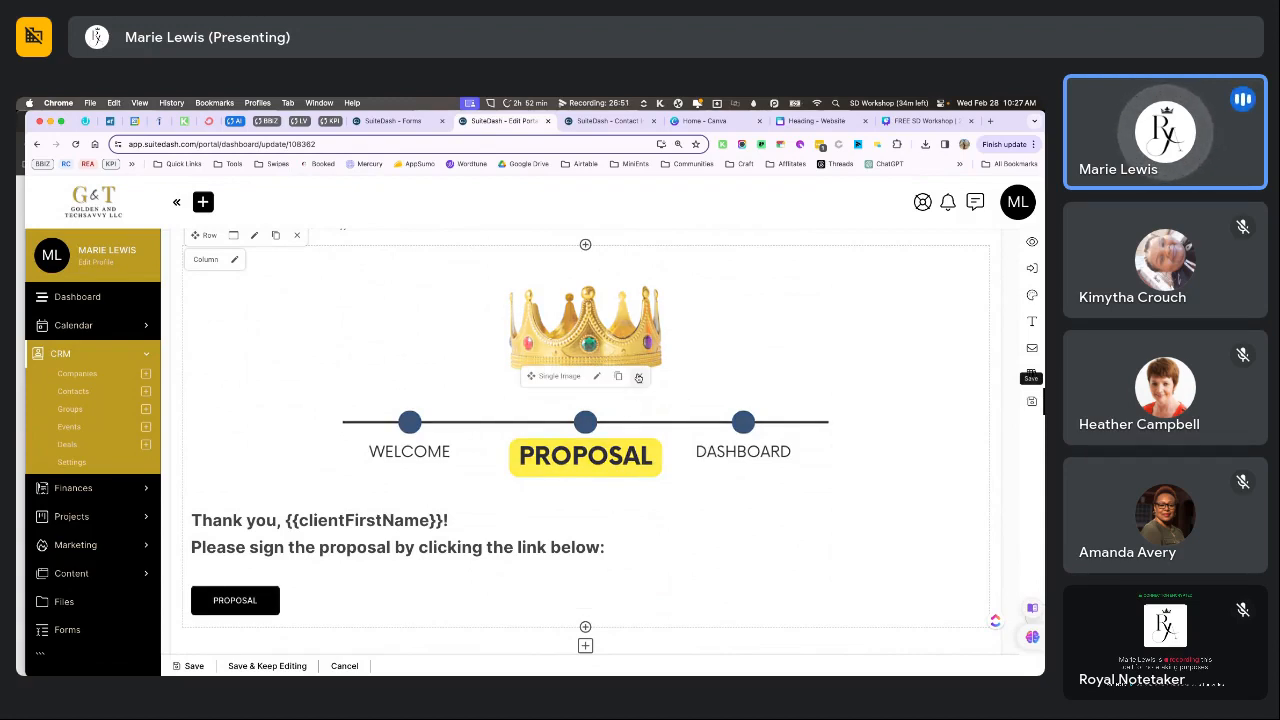
{"action": "left_click", "coordinate": [636, 122]}
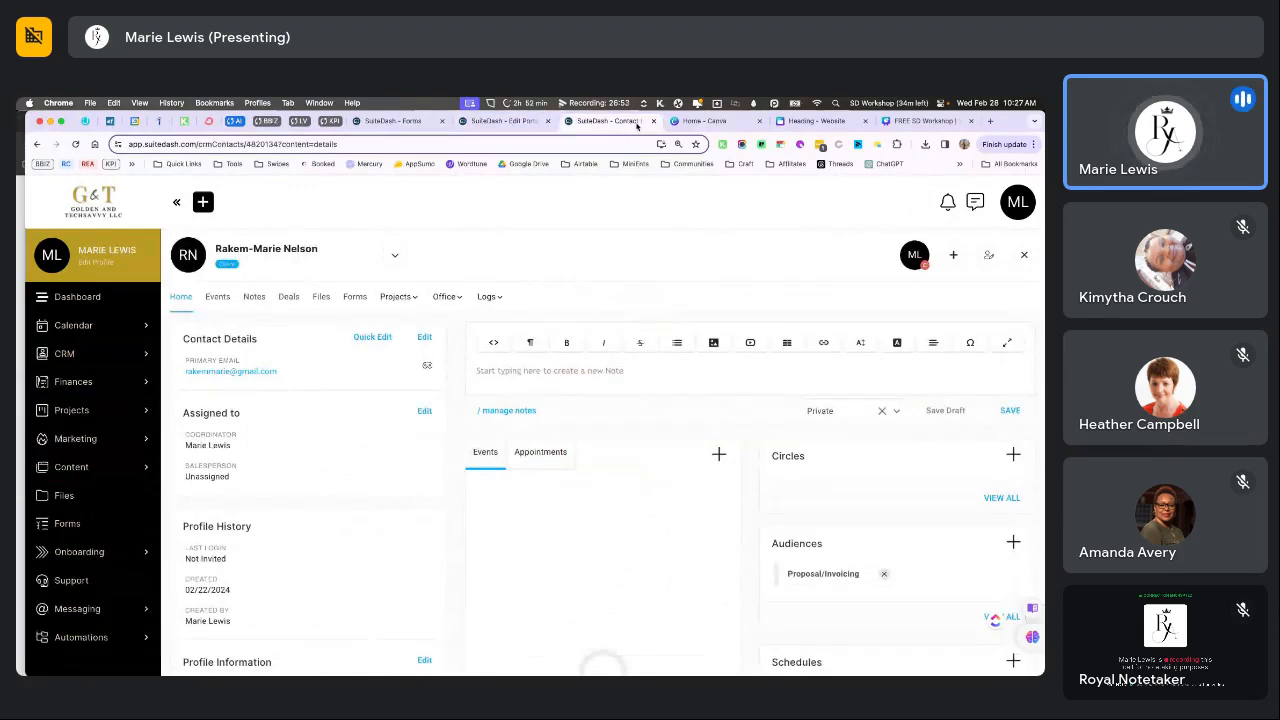
Load Kickoff Form Number 2's public link in a new browser tab
{"action": "left_click", "coordinate": [393, 121]}
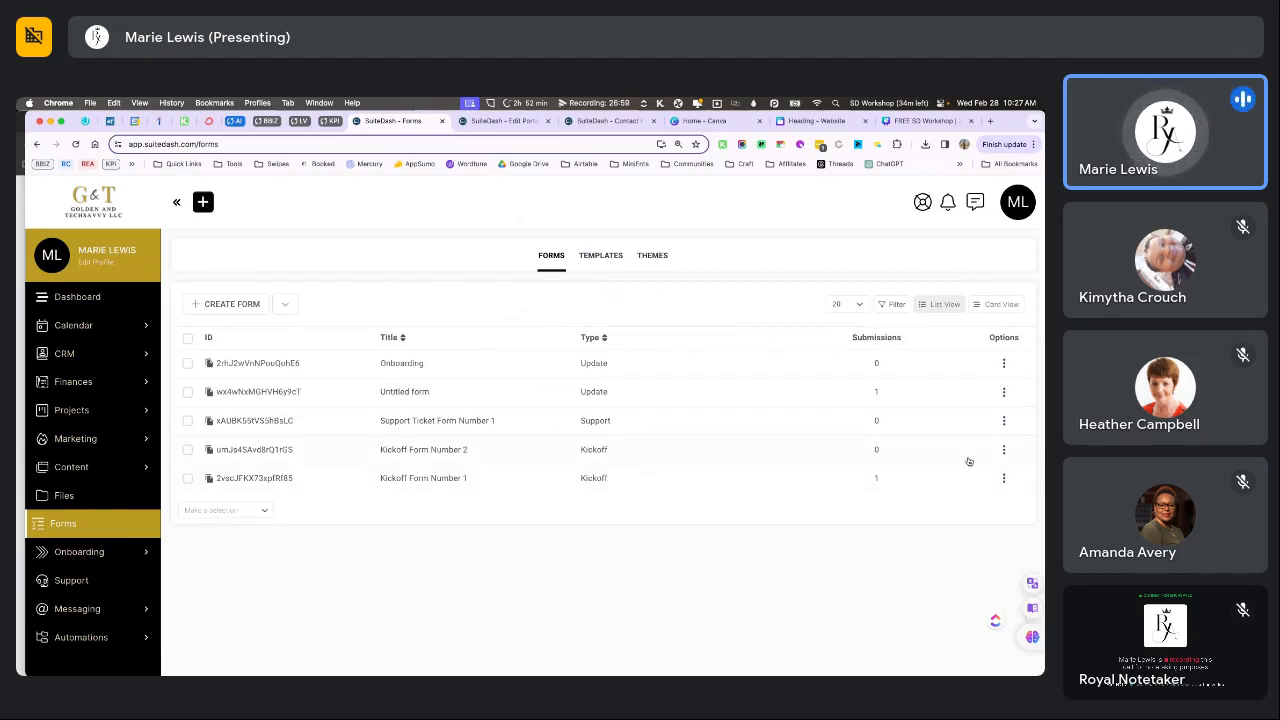
{"action": "left_click", "coordinate": [988, 122]}
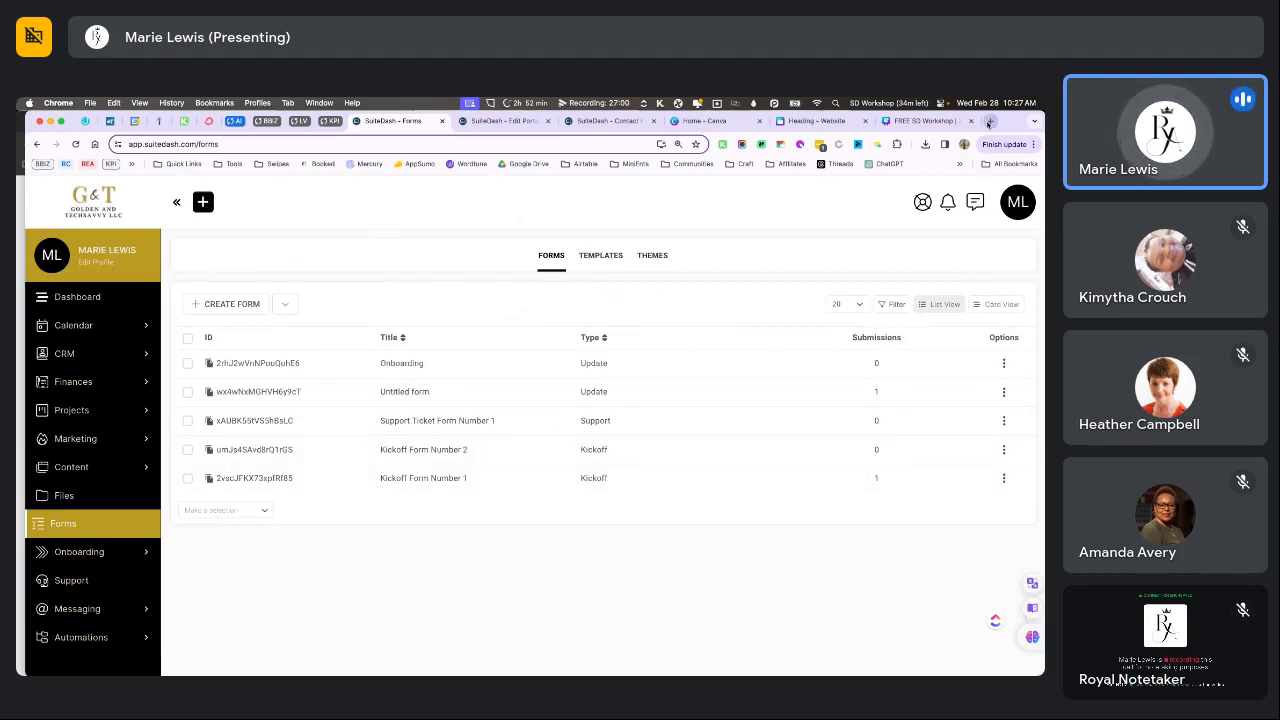
{"action": "type", "text": "https://golden.royalvaacademy.com/frm/umJs4SAvd8rQ1rGS"}
{"action": "key", "text": "Return"}
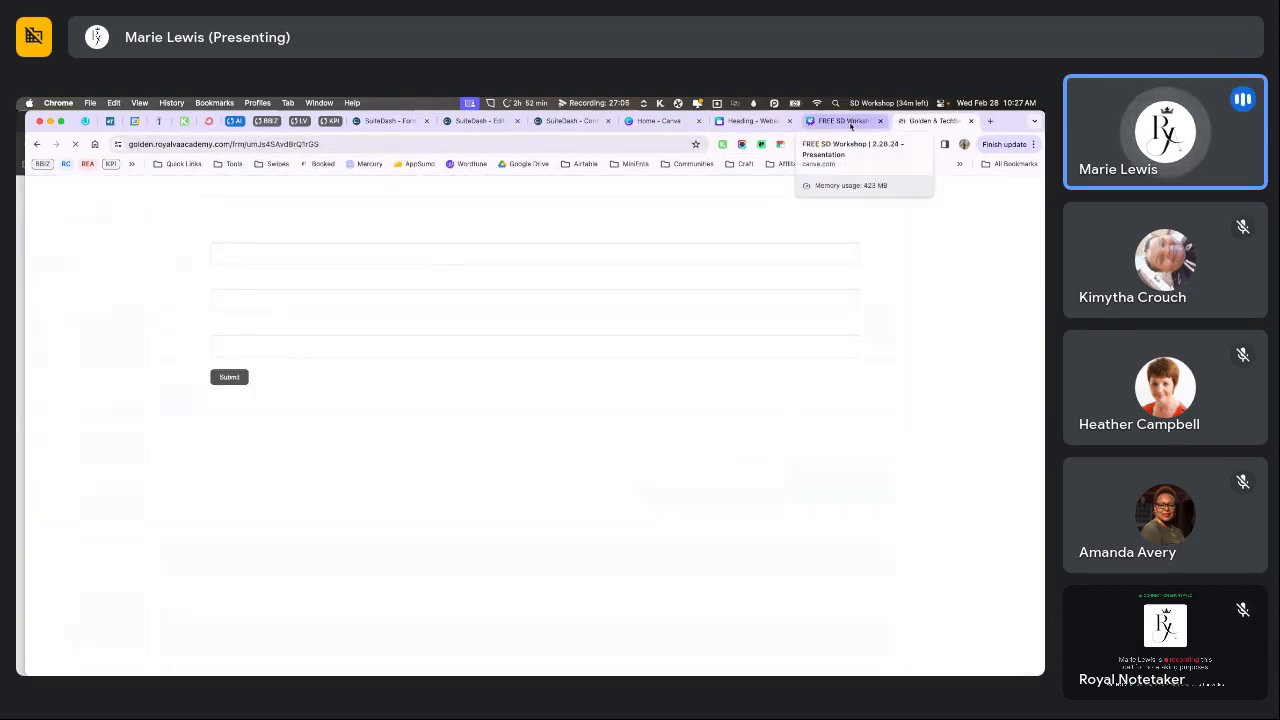
Open the Onboarding form for editing from the Forms list
{"action": "left_click", "coordinate": [406, 122]}
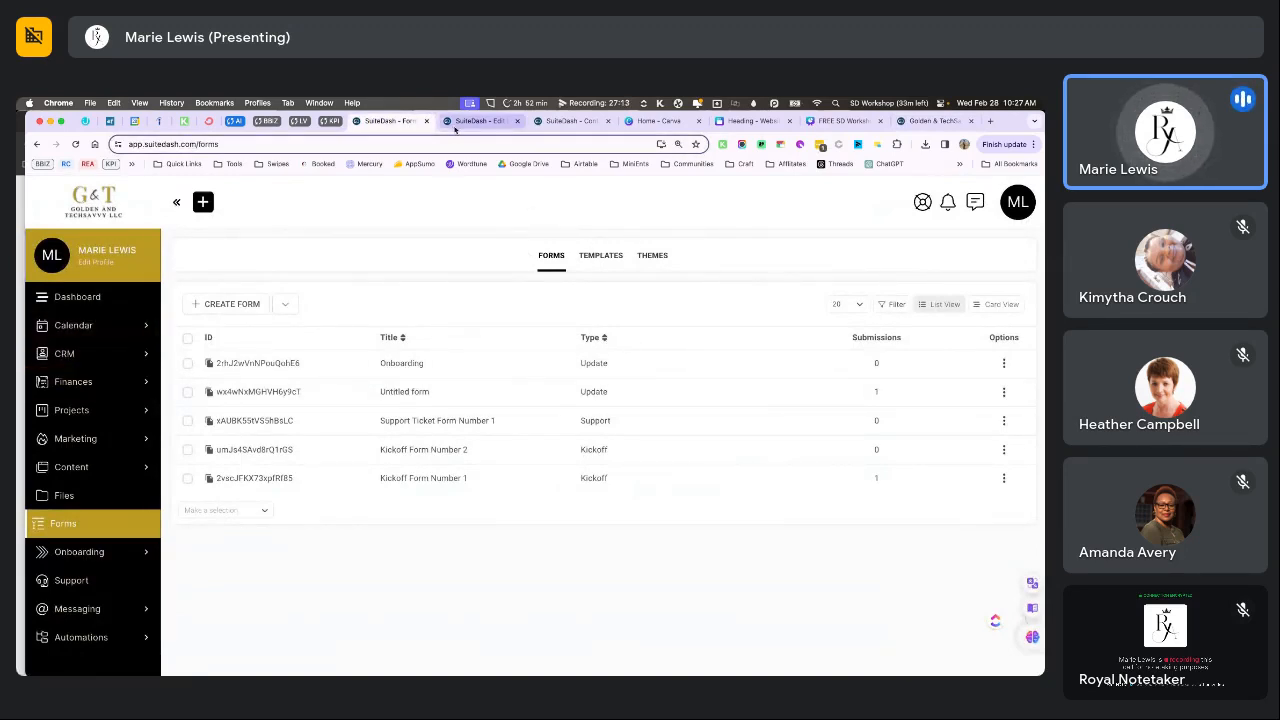
{"action": "left_click", "coordinate": [505, 122]}
{"action": "left_click", "coordinate": [565, 121]}
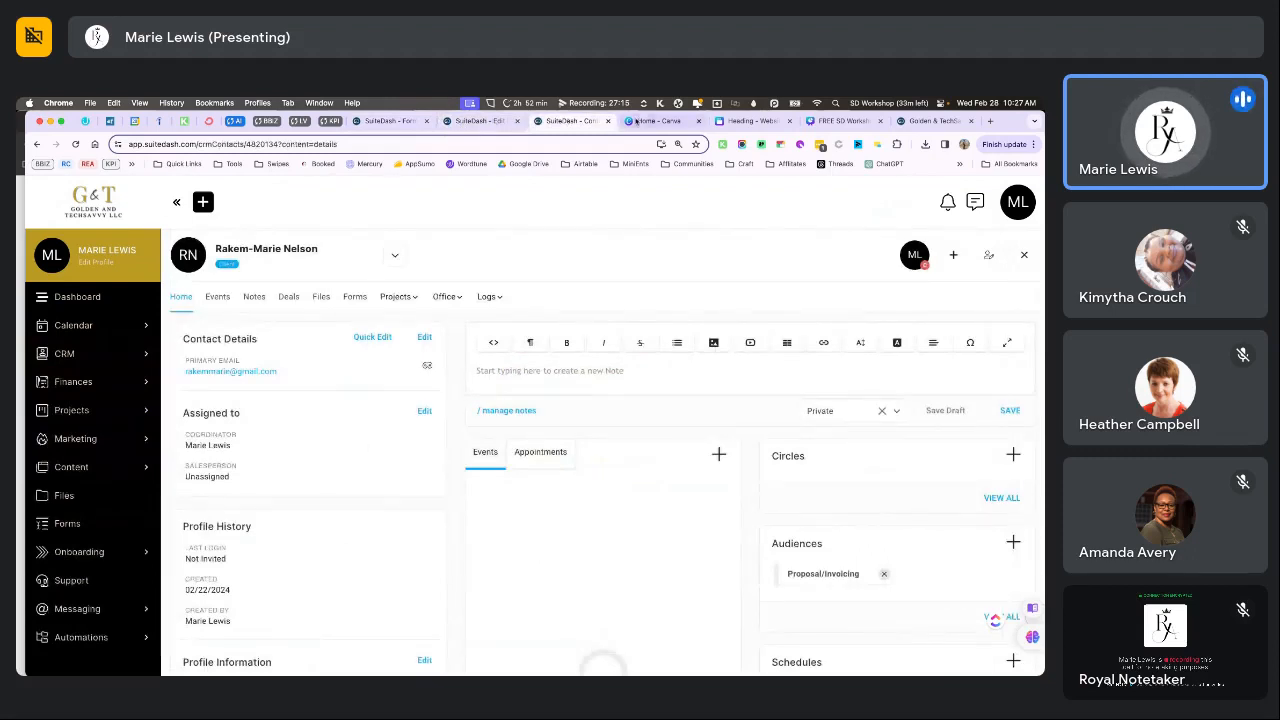
{"action": "left_click", "coordinate": [120, 358]}
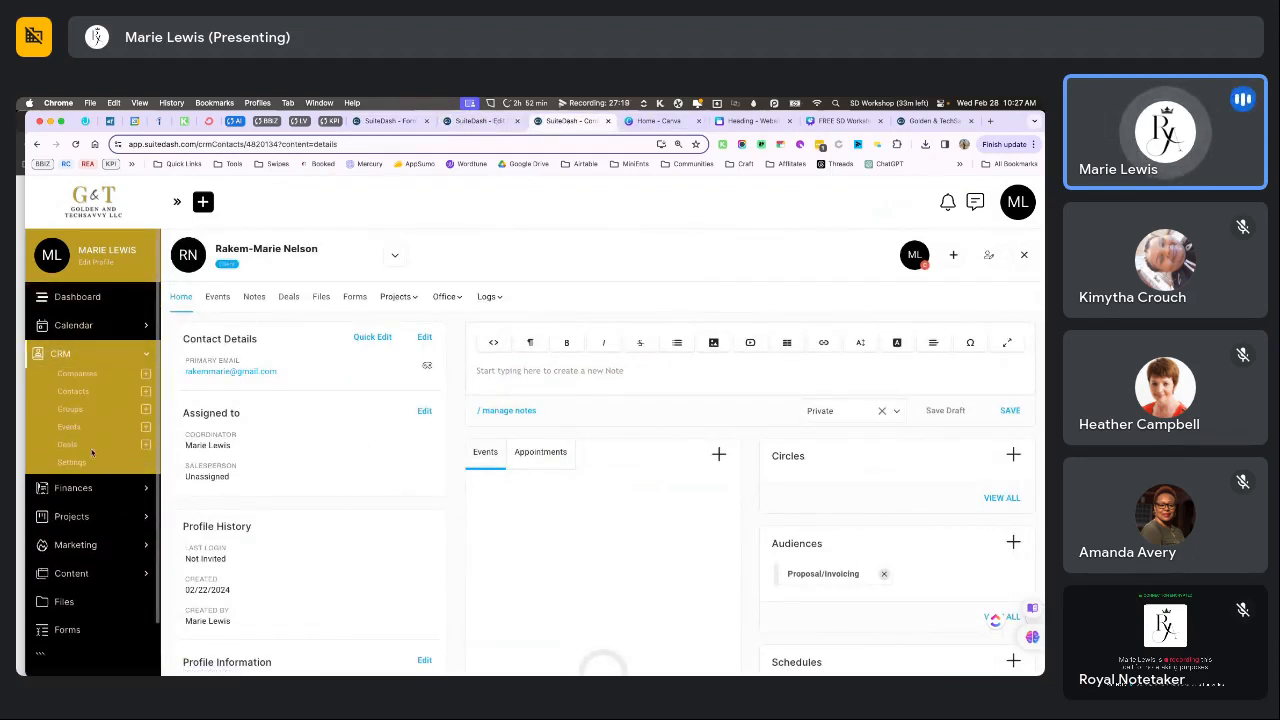
{"action": "left_click", "coordinate": [478, 121]}
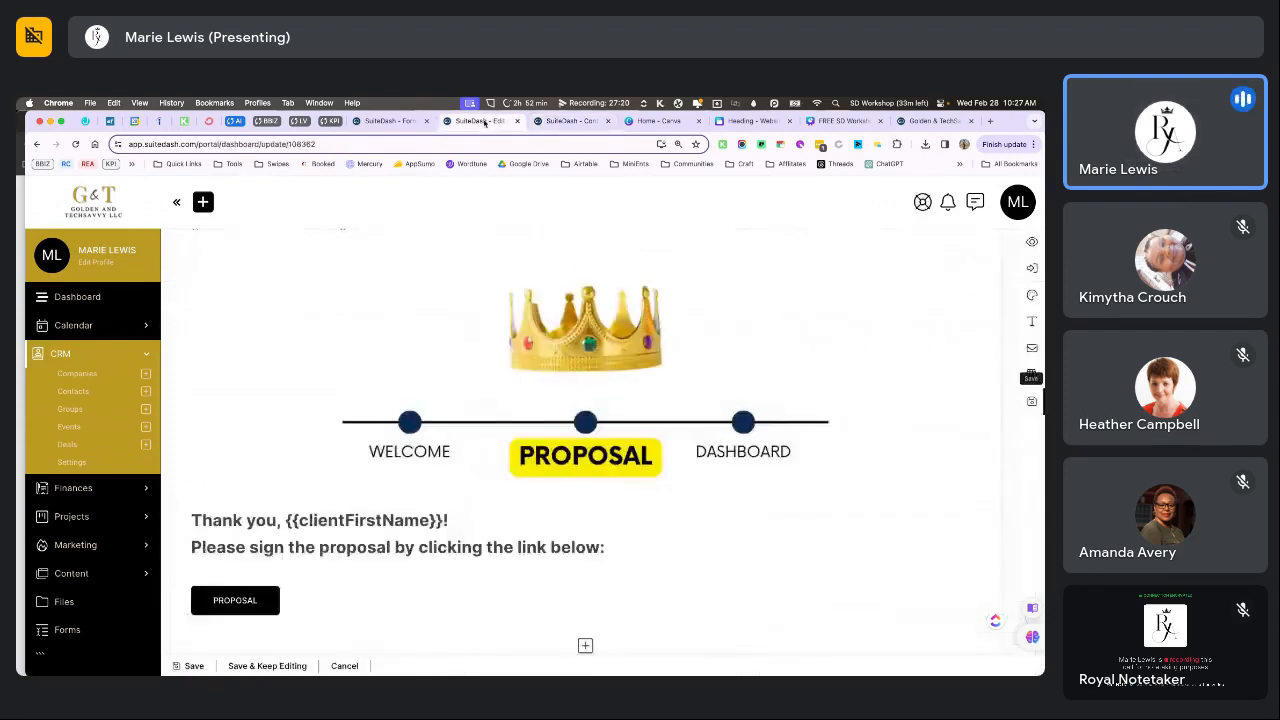
{"action": "left_click", "coordinate": [400, 121]}
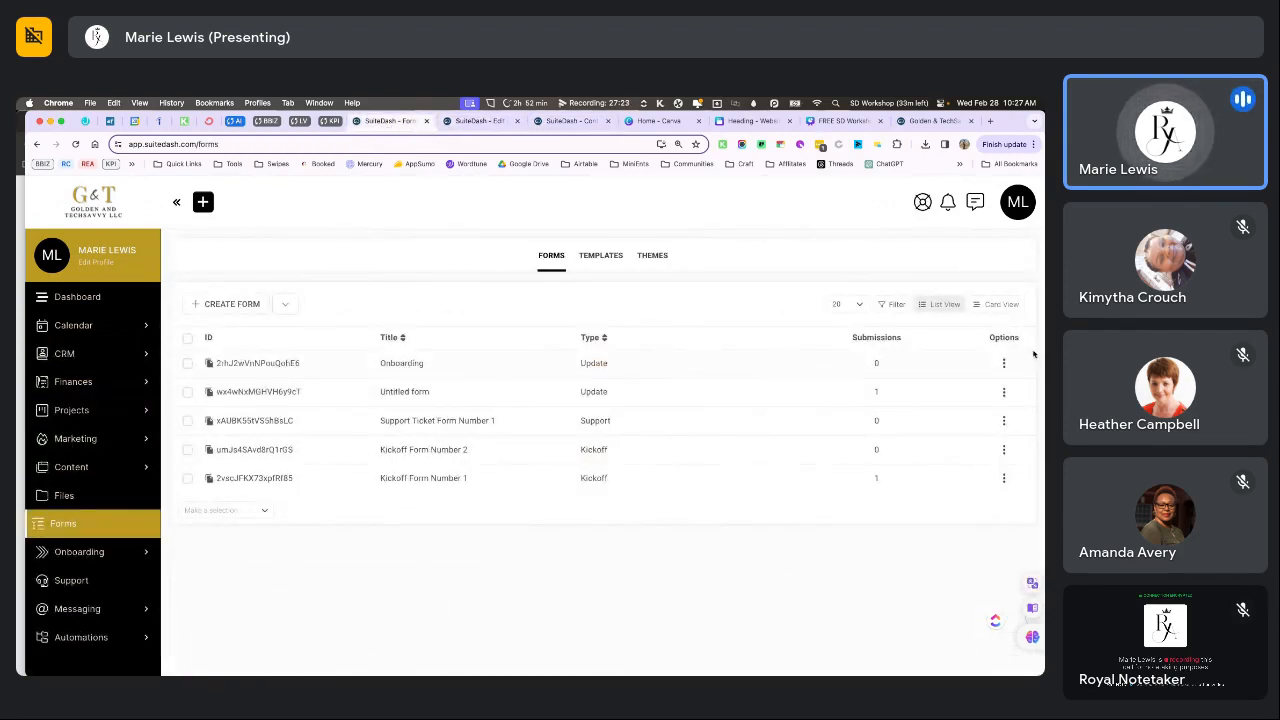
{"action": "left_click", "coordinate": [1004, 363]}
{"action": "left_click", "coordinate": [977, 394]}
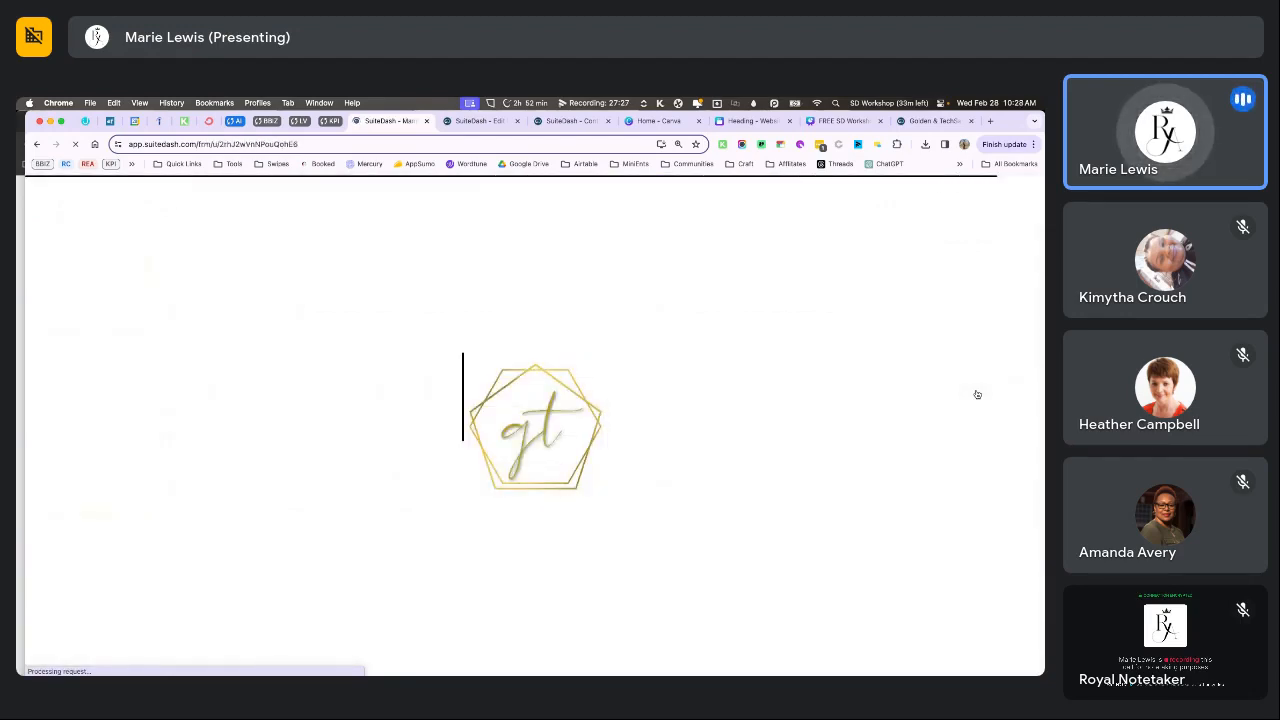
Add a Dynamic Proposal Generator automation using RTC Standard Package Agreement to the form's triggers
{"action": "scroll", "coordinate": [843, 506], "scroll_direction": "down", "scroll_amount": 5}
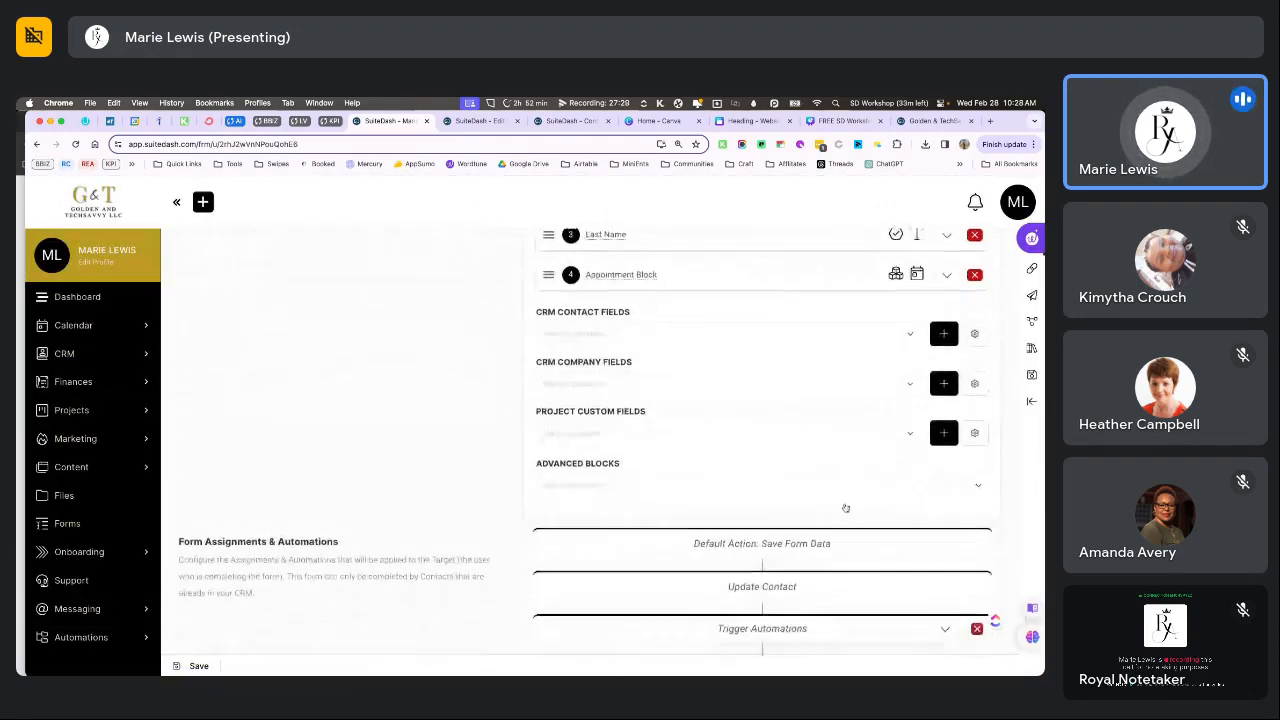
{"action": "scroll", "coordinate": [845, 507], "scroll_direction": "down", "scroll_amount": 2}
{"action": "left_click", "coordinate": [947, 550]}
{"action": "scroll", "coordinate": [750, 598], "scroll_direction": "down", "scroll_amount": 2}
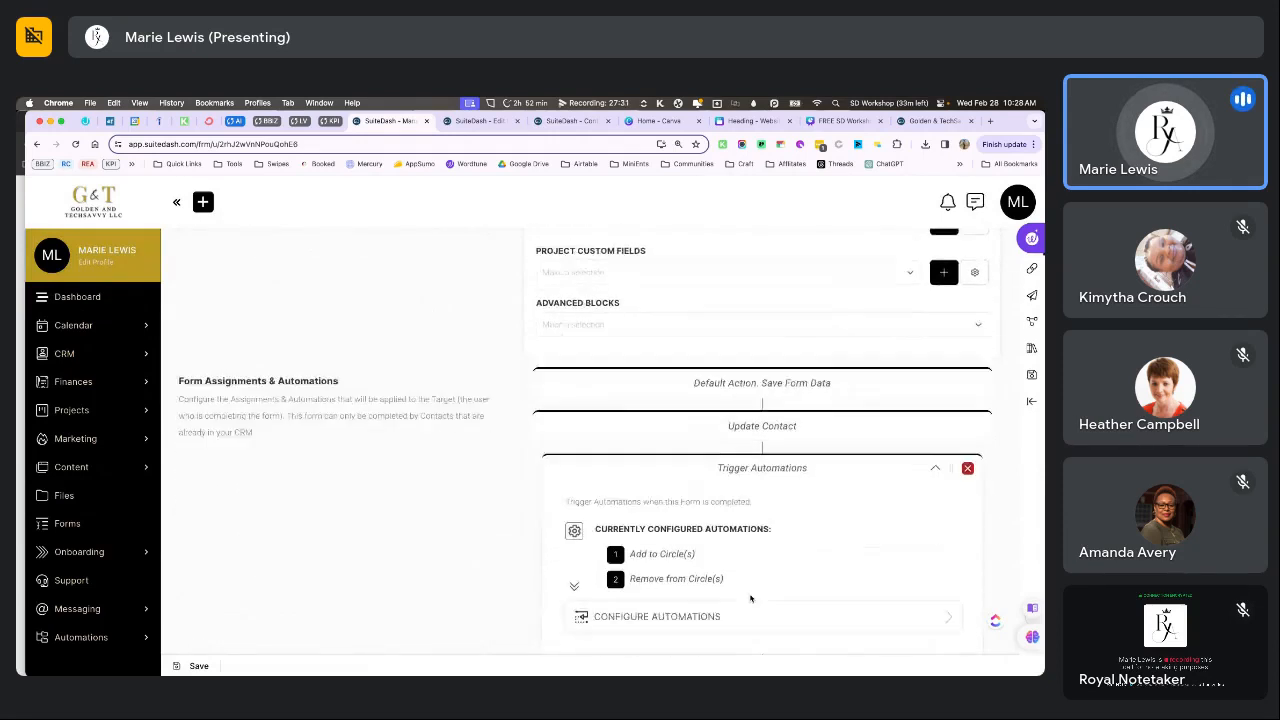
{"action": "scroll", "coordinate": [750, 598], "scroll_direction": "down", "scroll_amount": 2}
{"action": "left_click", "coordinate": [711, 527]}
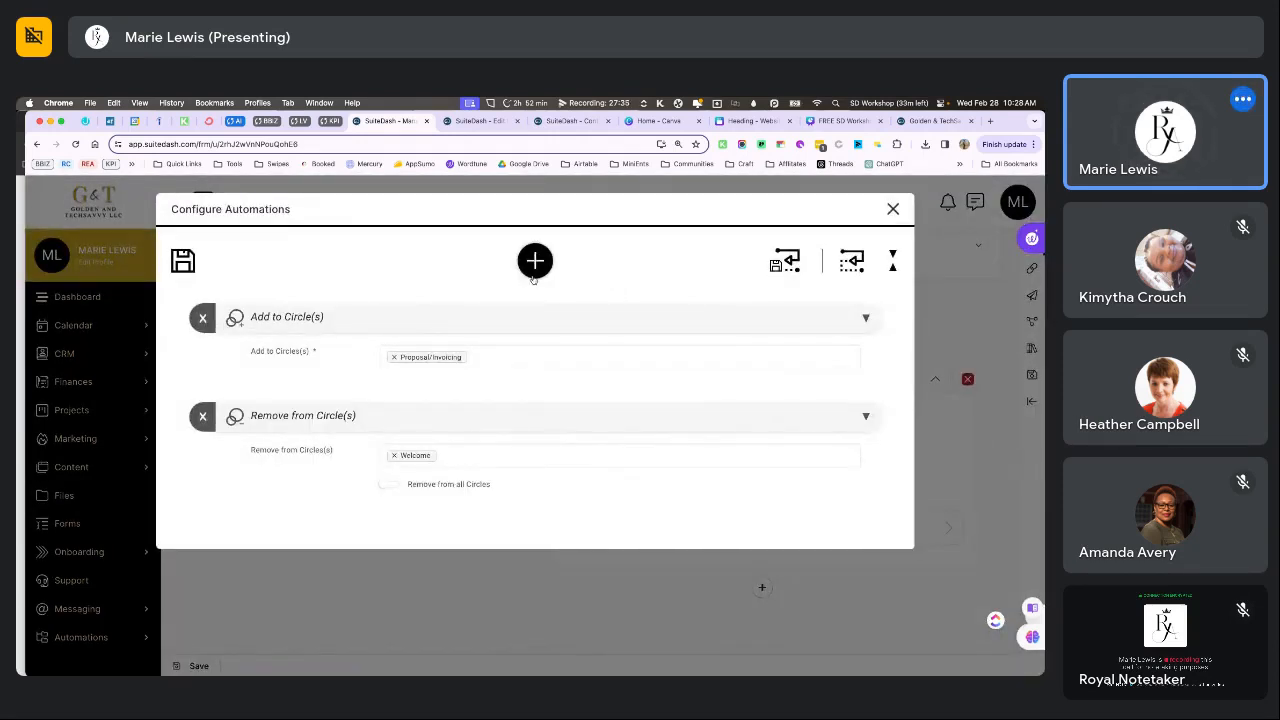
{"action": "left_click", "coordinate": [535, 261]}
{"action": "scroll", "coordinate": [606, 400], "scroll_direction": "down", "scroll_amount": 2}
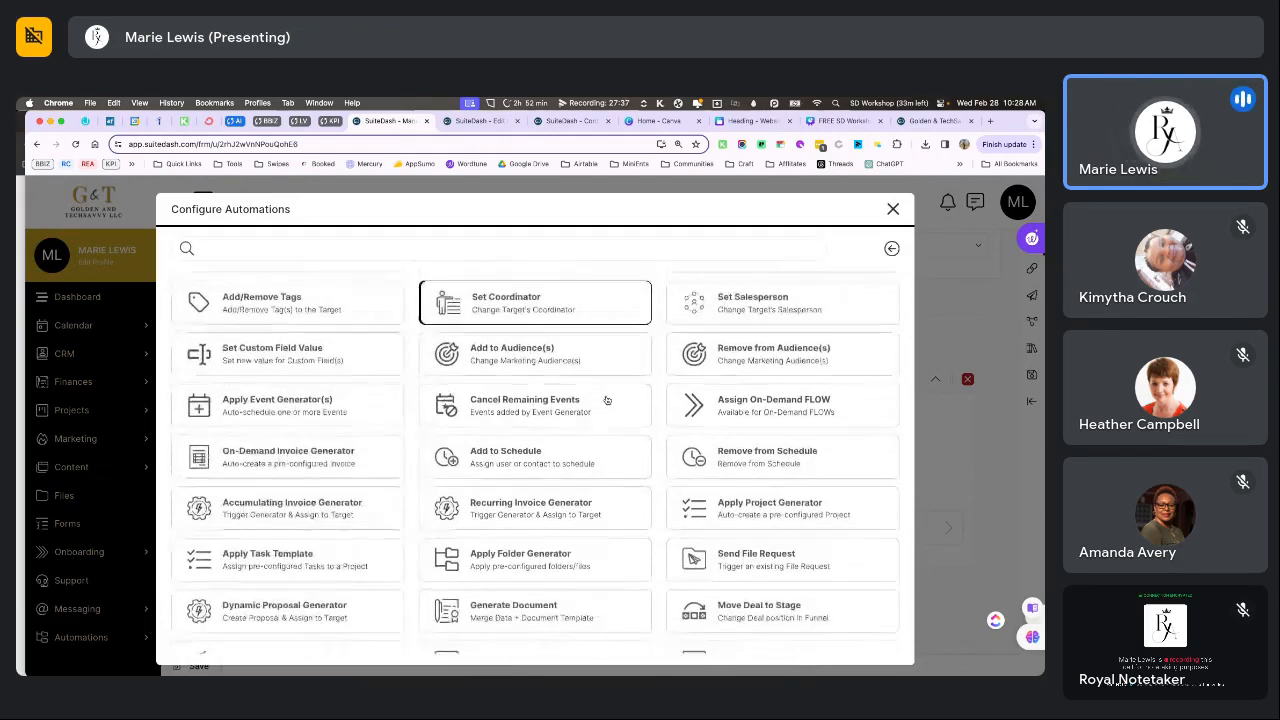
{"action": "scroll", "coordinate": [606, 400], "scroll_direction": "down", "scroll_amount": 2}
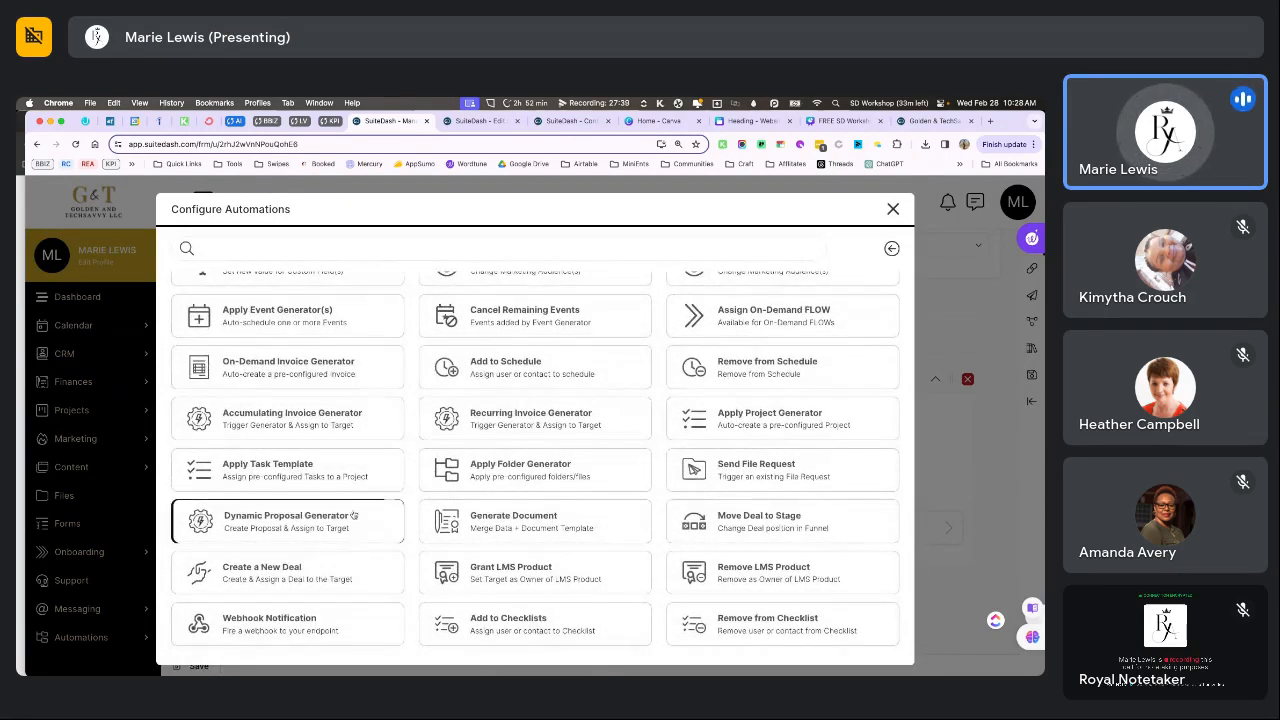
{"action": "left_click", "coordinate": [353, 515]}
{"action": "left_click", "coordinate": [418, 577]}
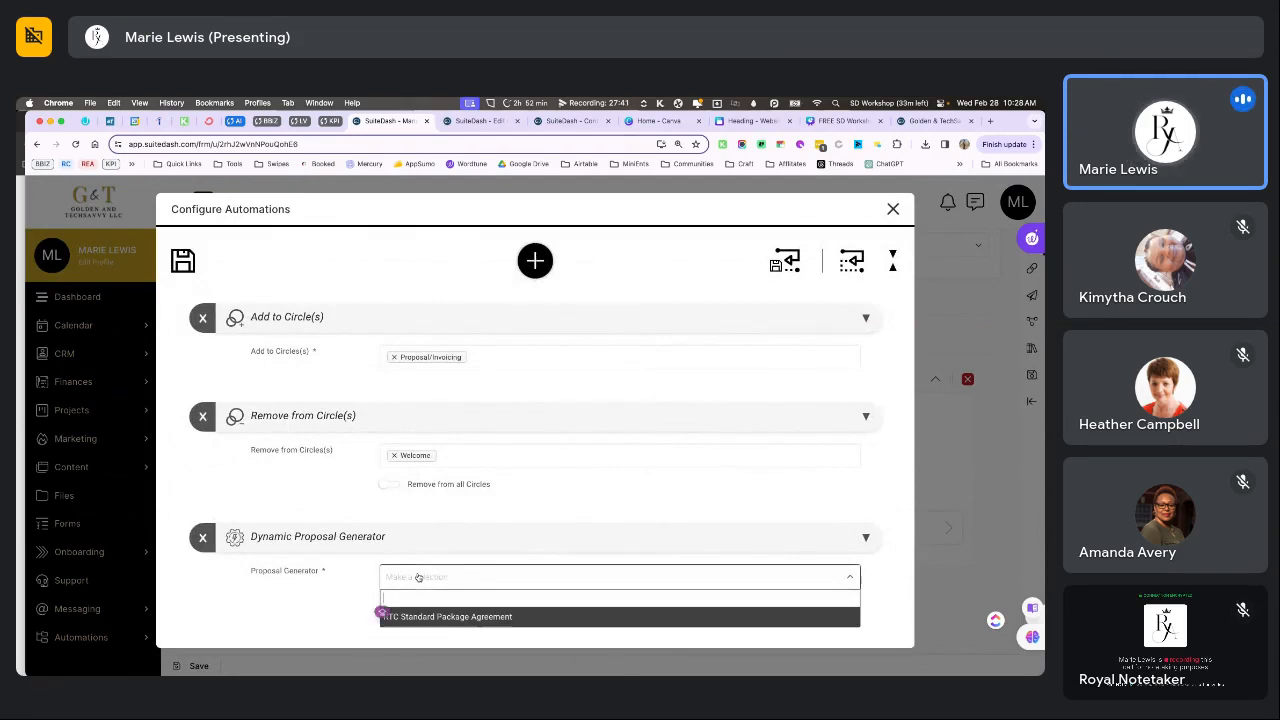
{"action": "left_click", "coordinate": [400, 620]}
{"action": "left_click", "coordinate": [186, 262]}
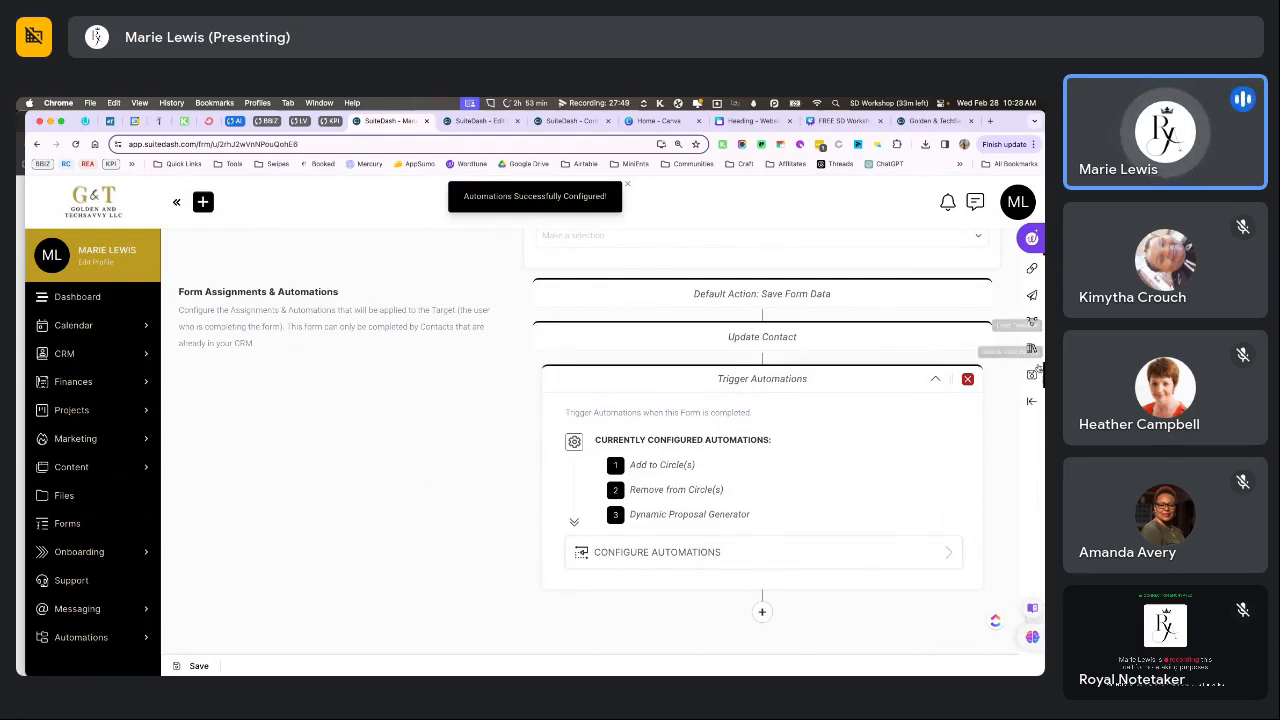
Save the Onboarding form with Save & Keep Editing and dismiss the confirmation
{"action": "left_click", "coordinate": [1031, 376]}
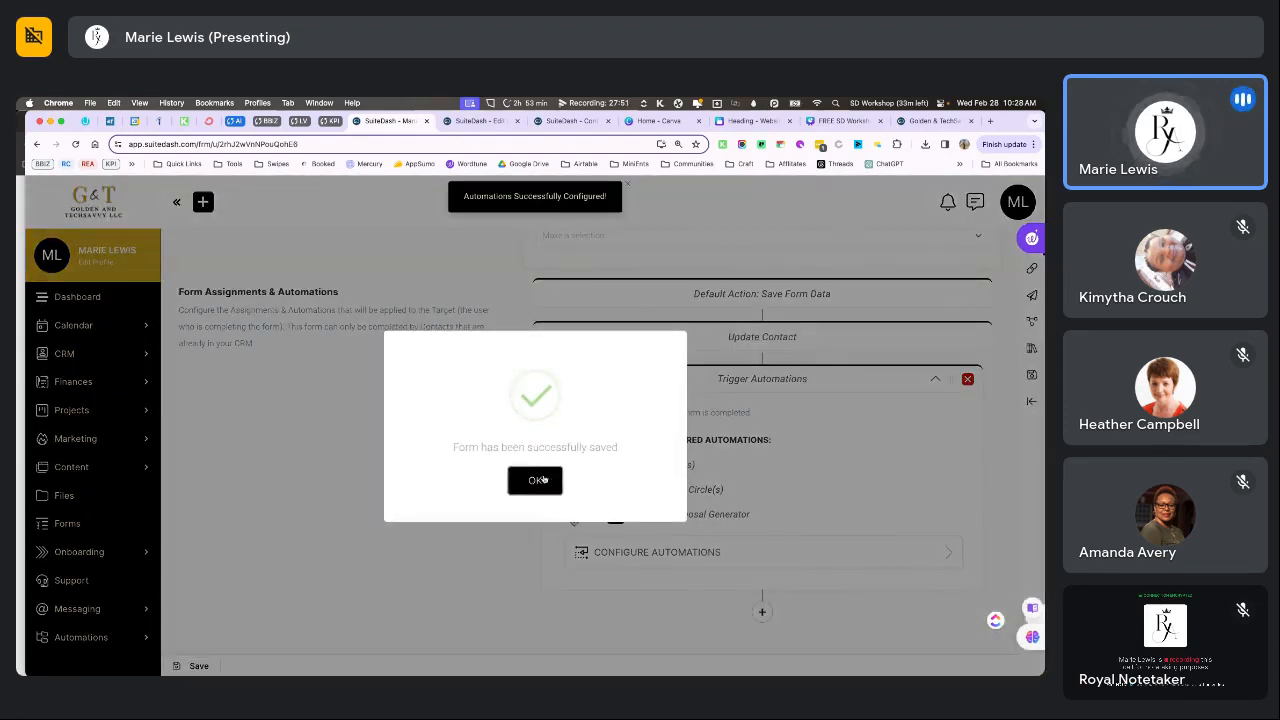
{"action": "left_click", "coordinate": [546, 480]}
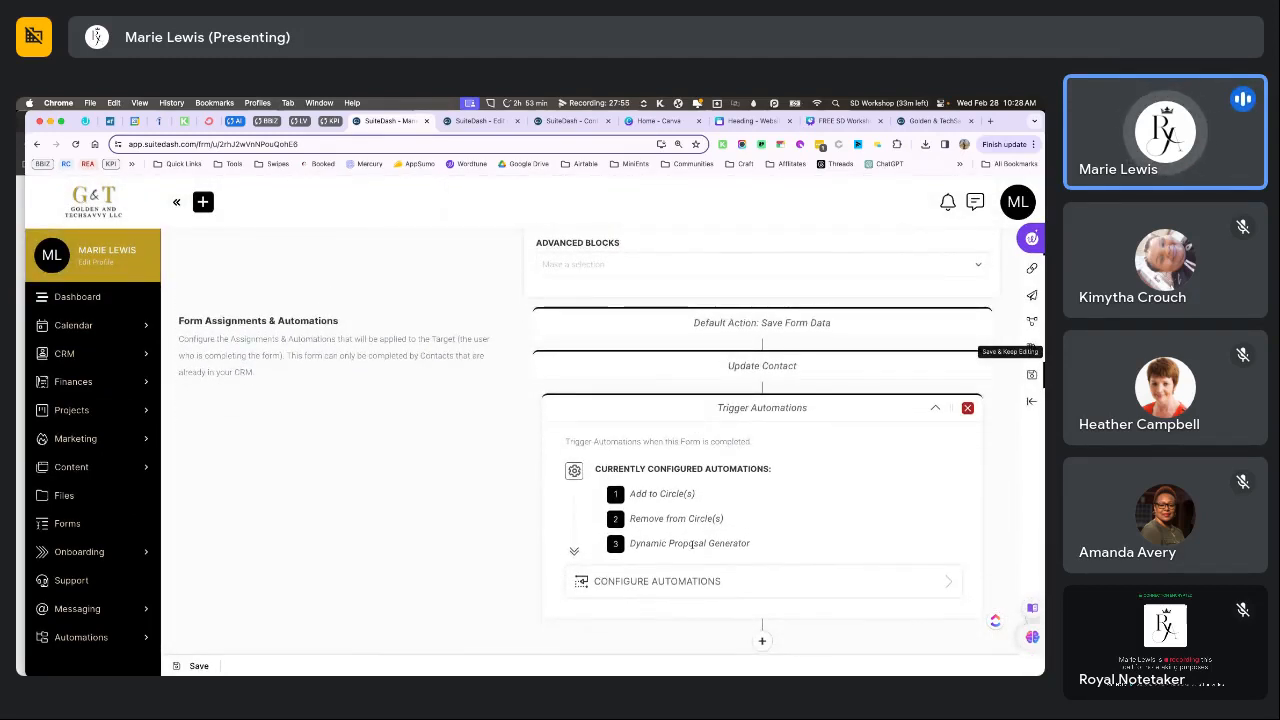
{"action": "scroll", "coordinate": [648, 478], "scroll_direction": "up", "scroll_amount": 15}
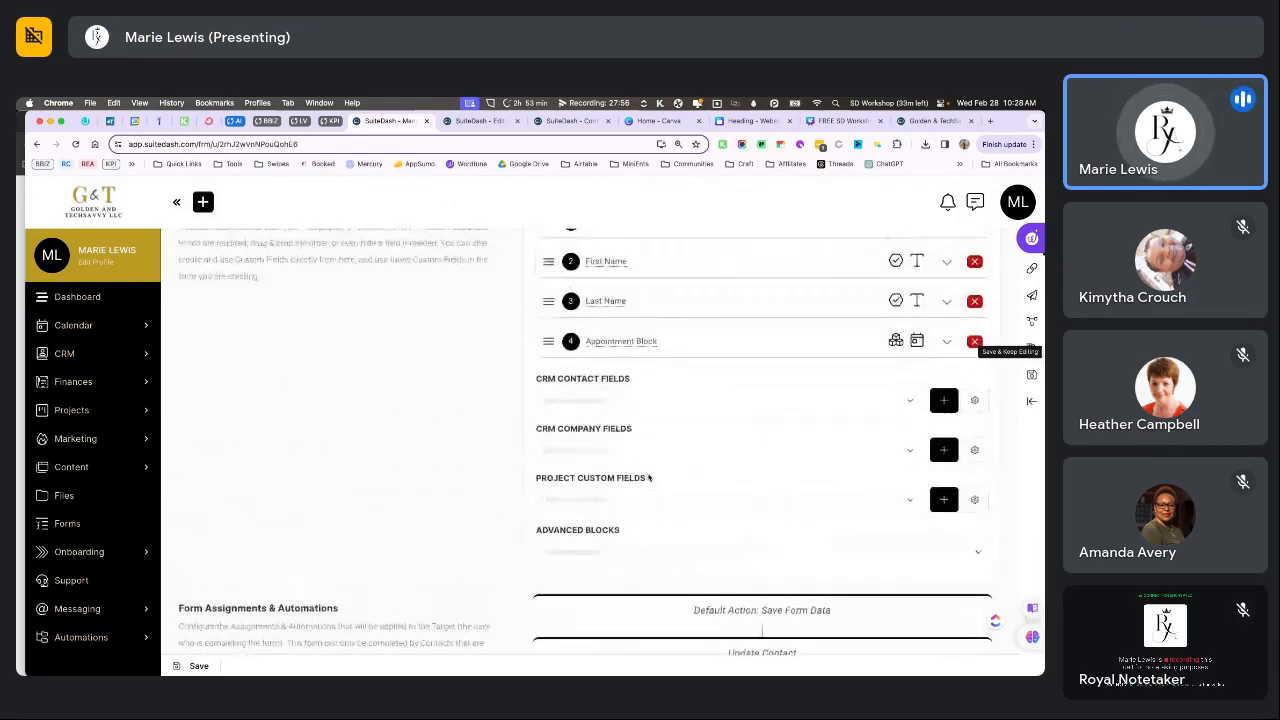
Open the second proposal's approval automations via Finances > Proposals > Manage Automations
{"action": "left_click", "coordinate": [75, 381]}
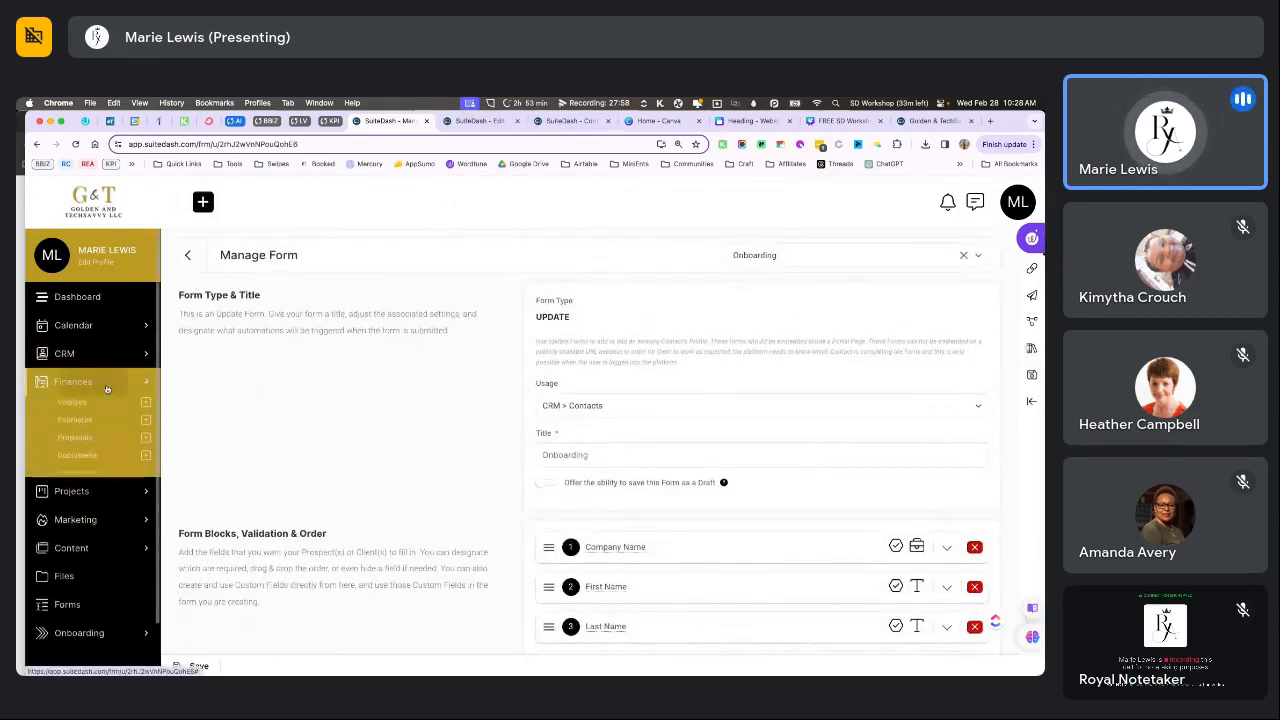
{"action": "left_click", "coordinate": [86, 438]}
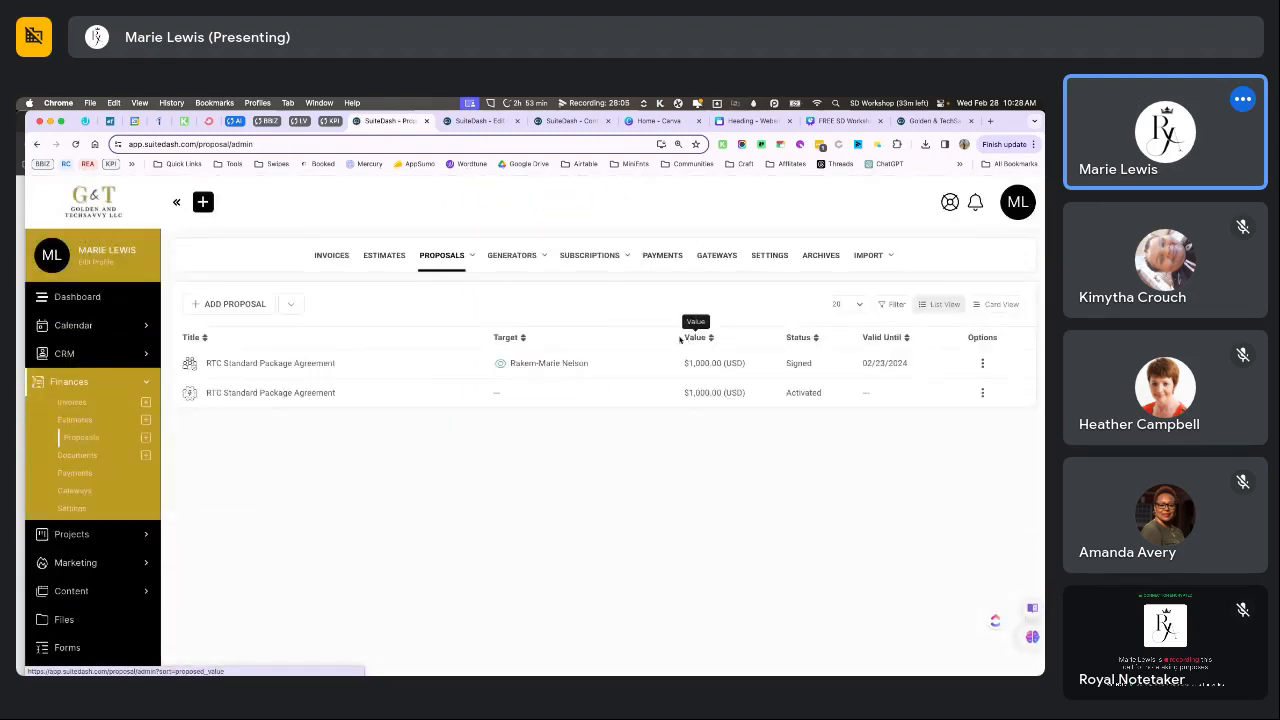
{"action": "left_click", "coordinate": [983, 392]}
{"action": "left_click", "coordinate": [945, 468]}
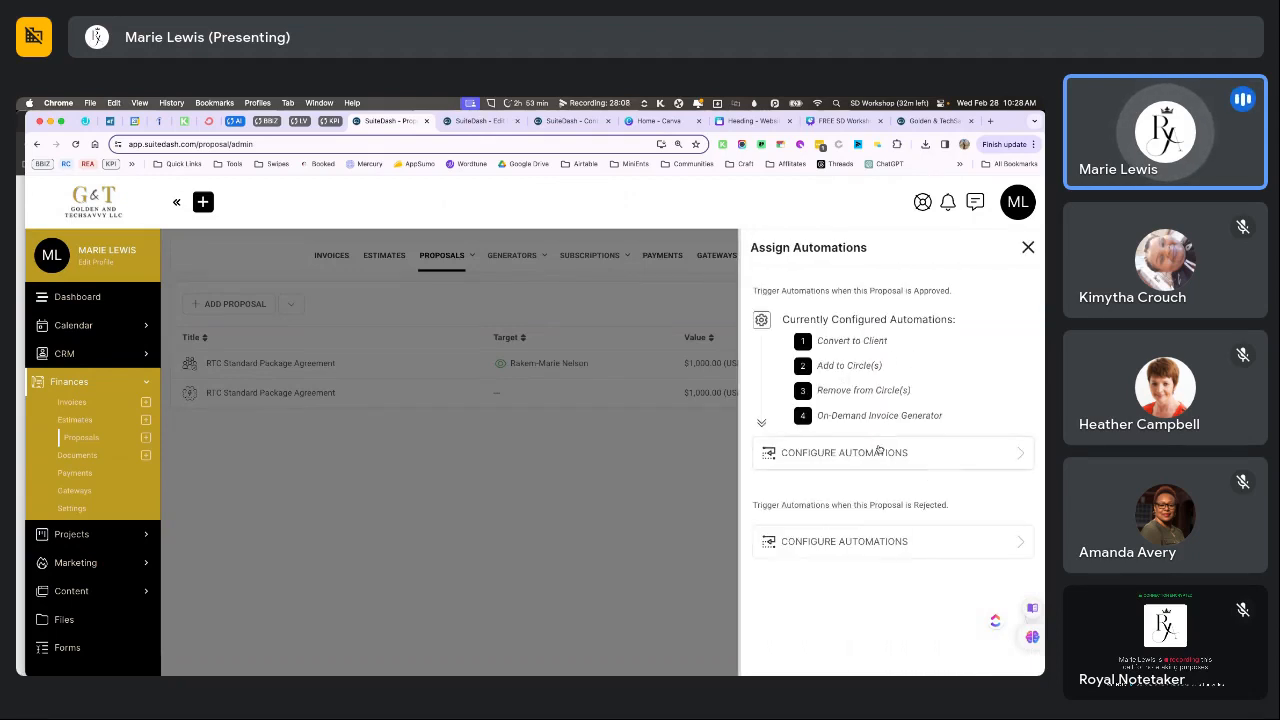
{"action": "left_click", "coordinate": [878, 451]}
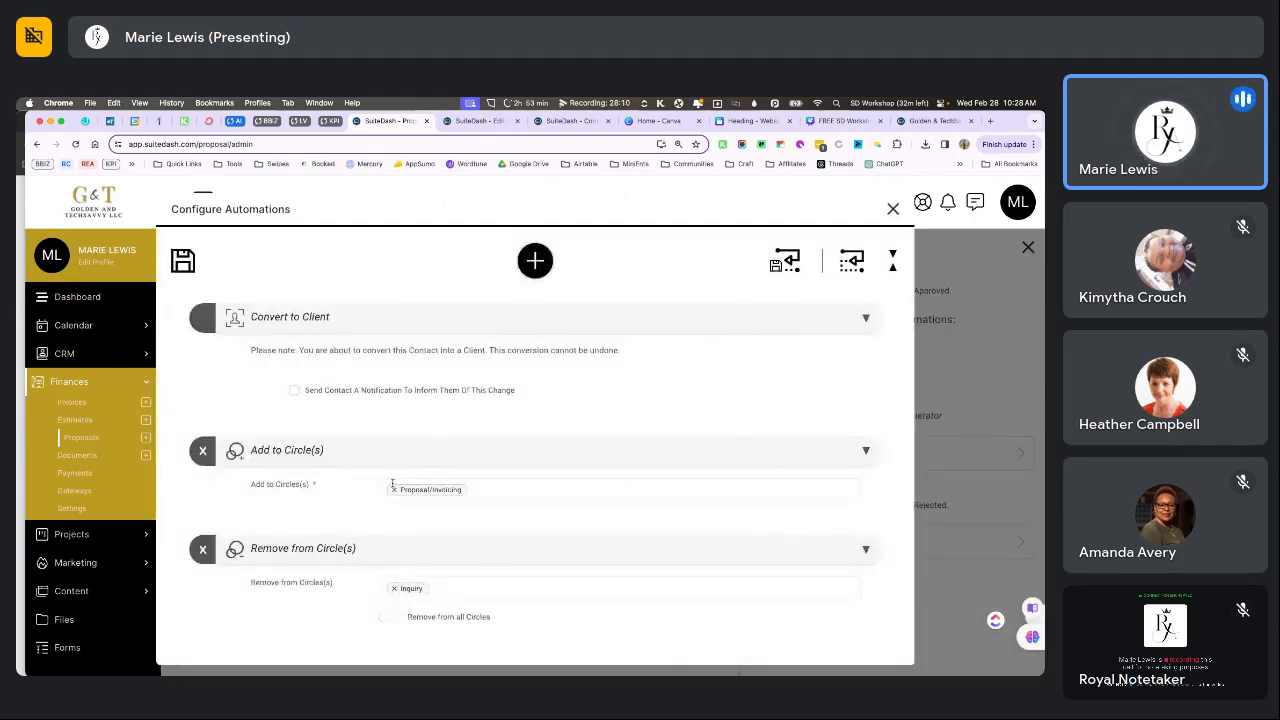
Change the removed circle from Inquiry to Welcome, keeping Proposal/Invoicing as the circle to add
{"action": "scroll", "coordinate": [392, 484], "scroll_direction": "down", "scroll_amount": 2}
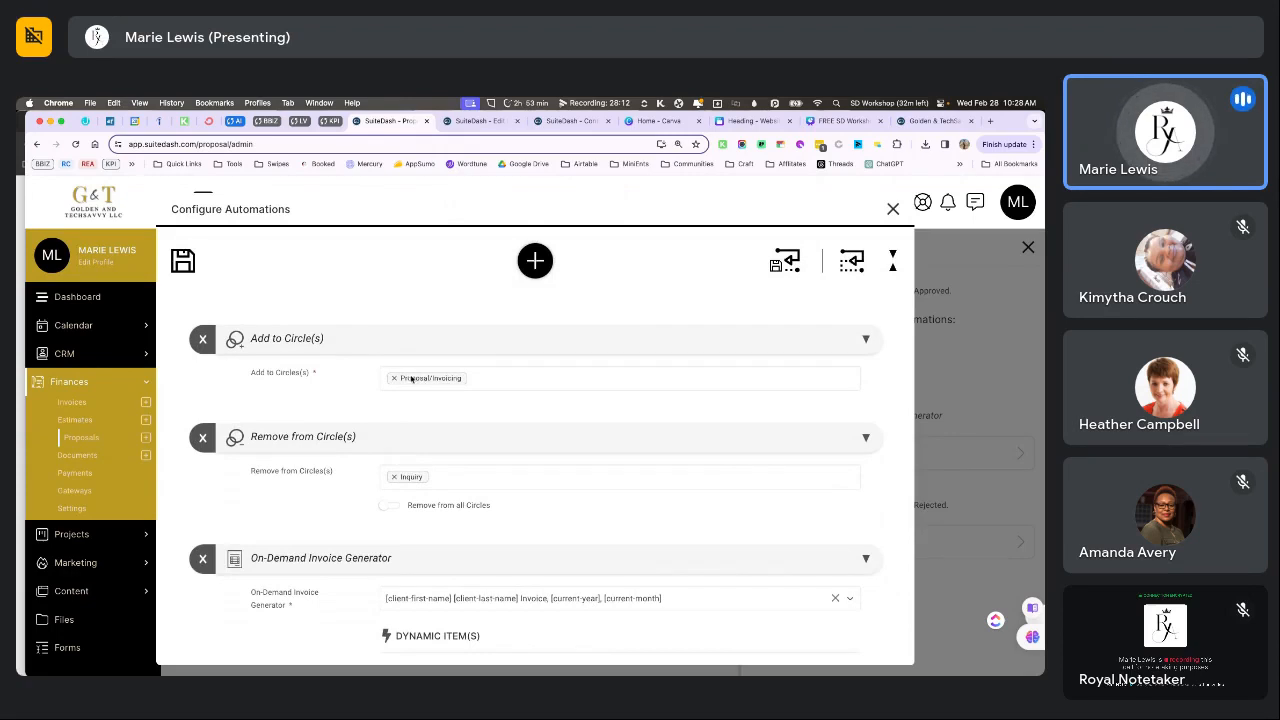
{"action": "left_click", "coordinate": [394, 478]}
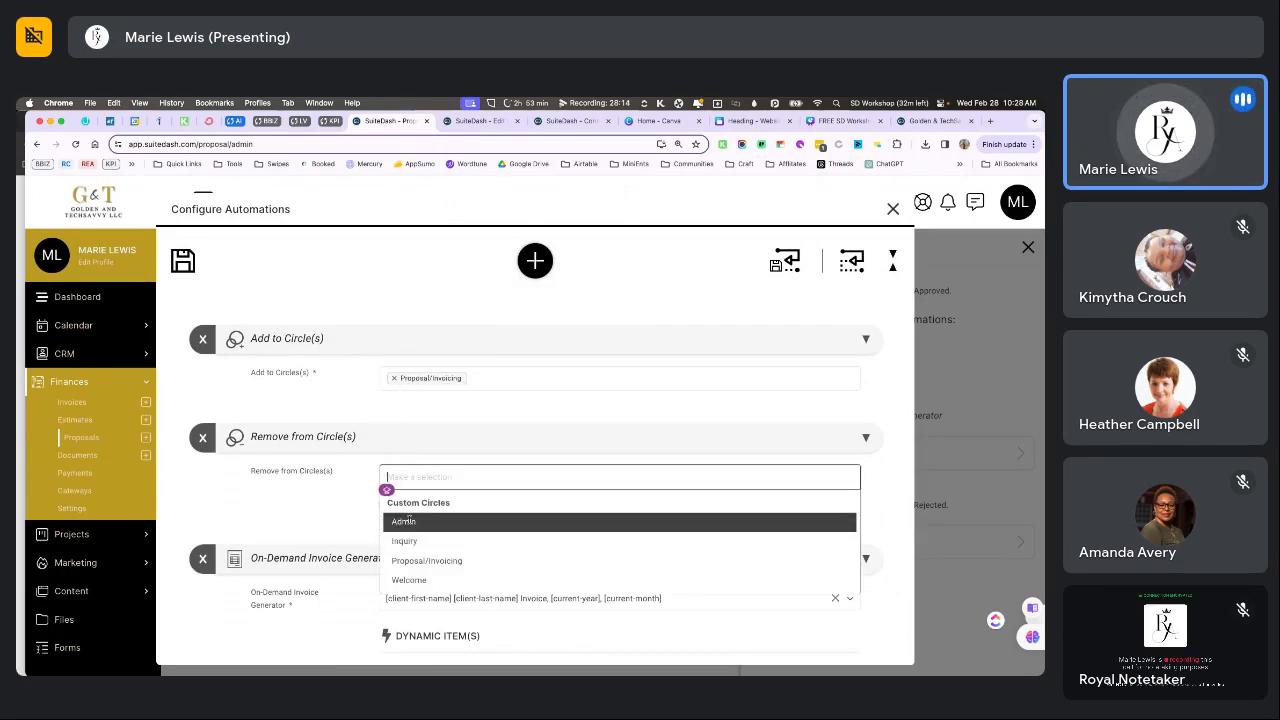
{"action": "left_click", "coordinate": [428, 582]}
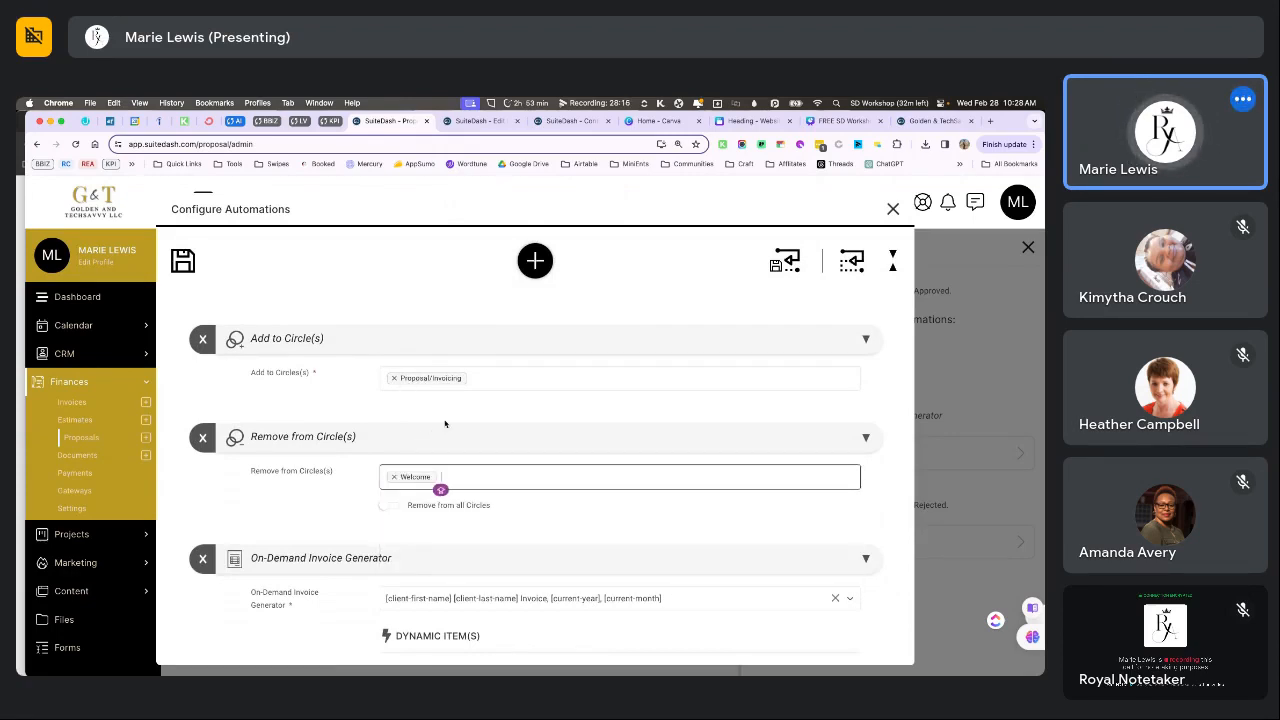
{"action": "left_click", "coordinate": [375, 379]}
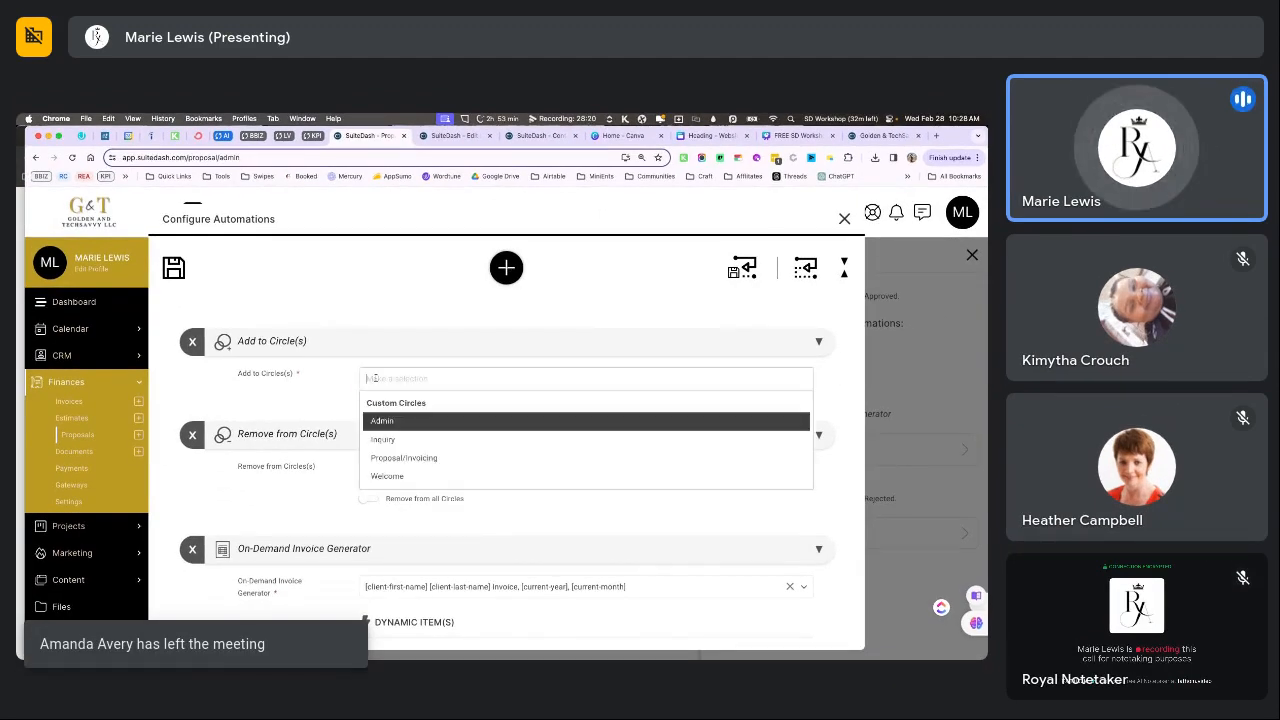
{"action": "left_click", "coordinate": [368, 379]}
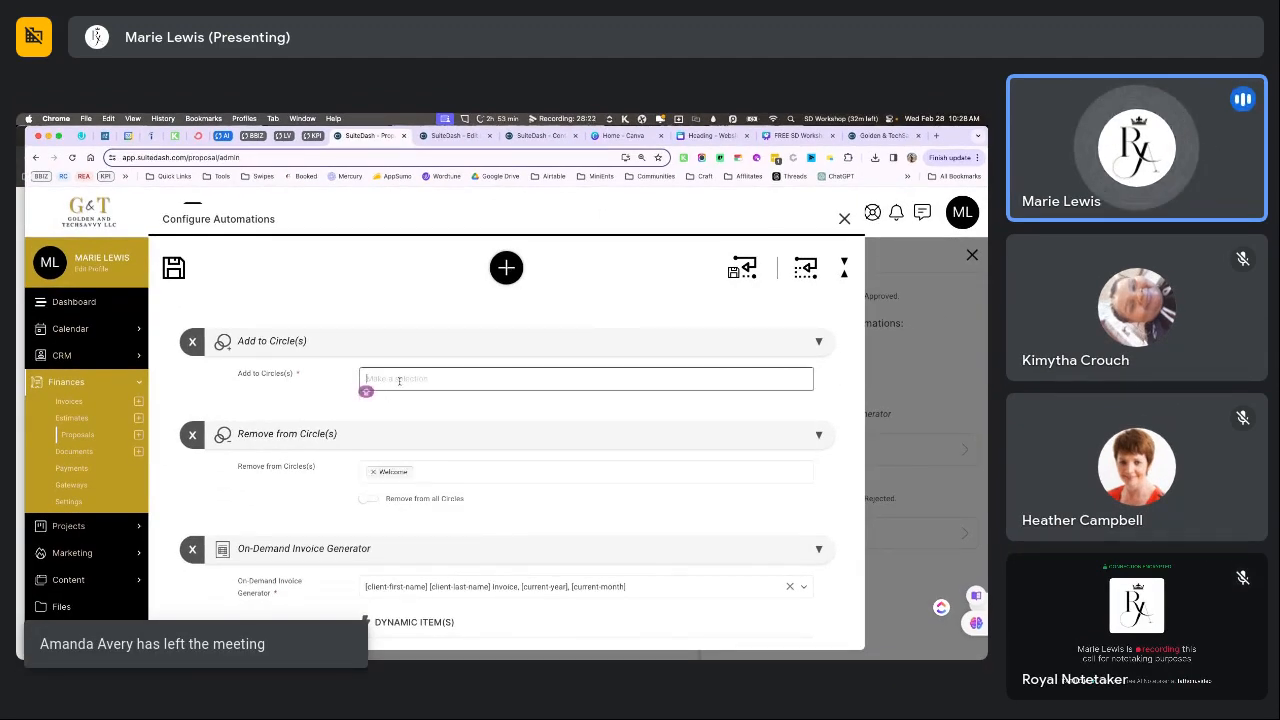
{"action": "left_click", "coordinate": [367, 379]}
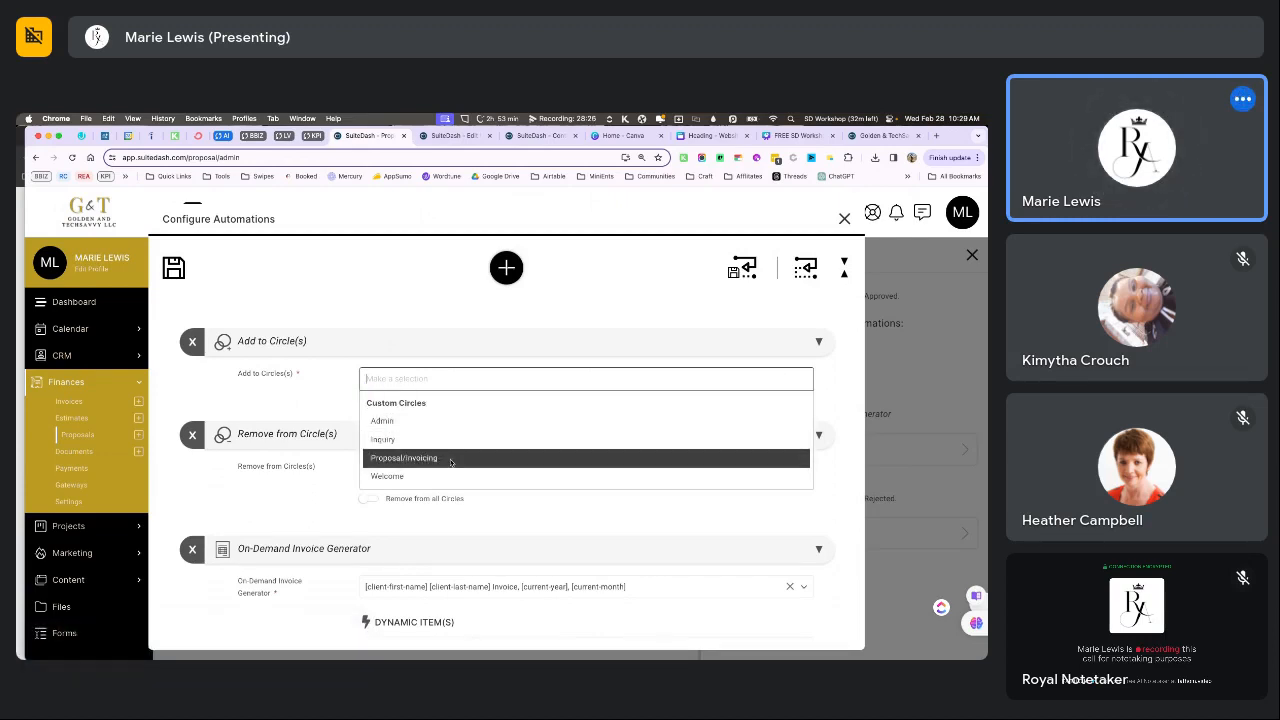
{"action": "left_click", "coordinate": [450, 458]}
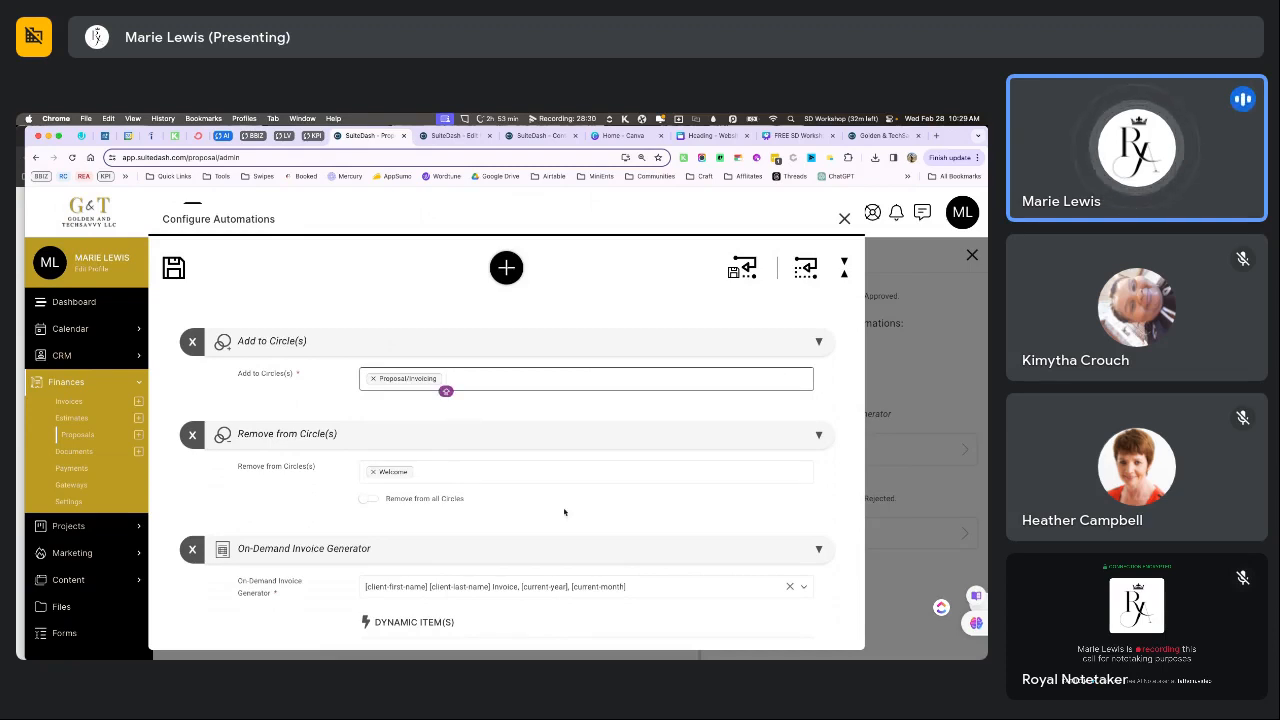
{"action": "scroll", "coordinate": [563, 509], "scroll_direction": "down", "scroll_amount": 2}
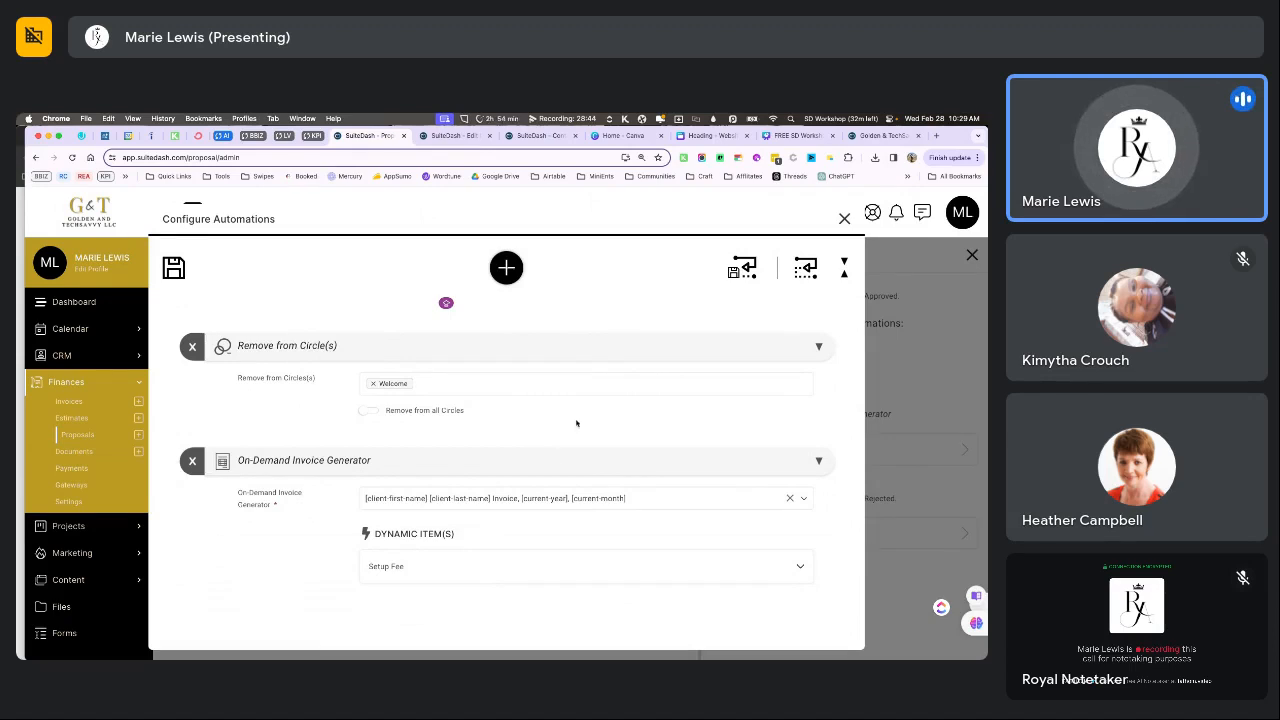
{"action": "left_click", "coordinate": [465, 137]}
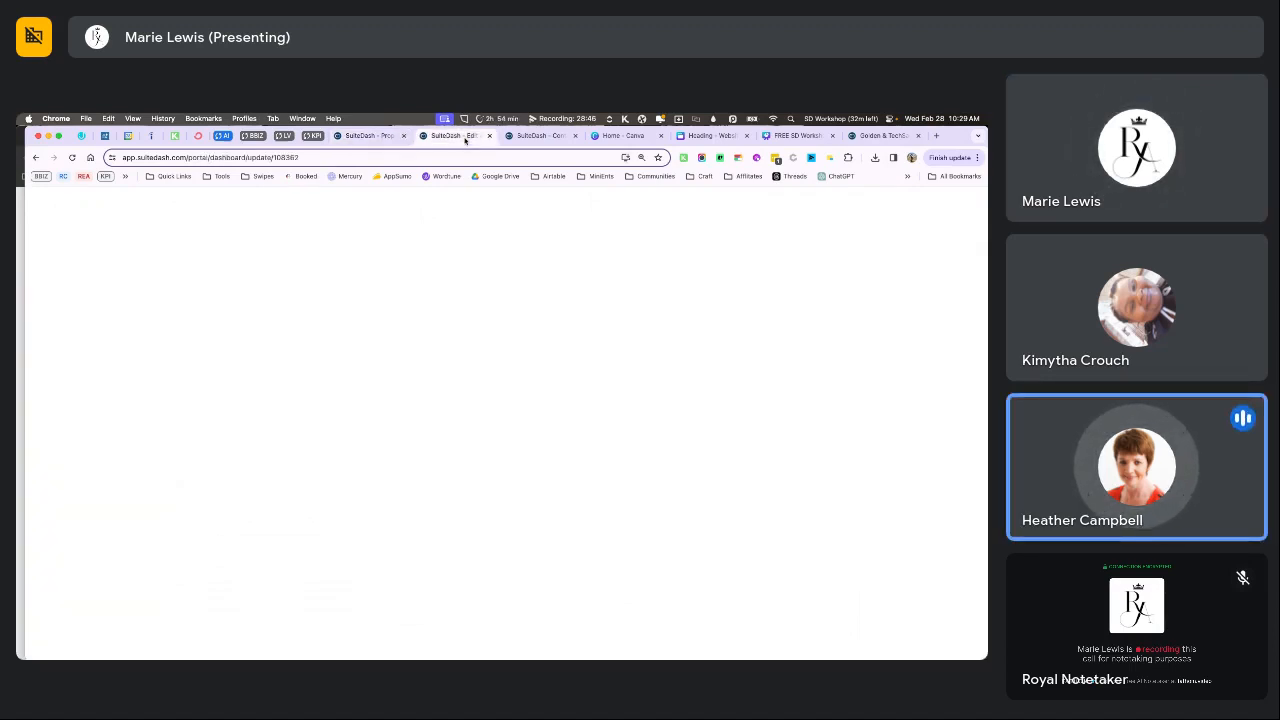
Scroll through the Welcome portal page's circle settings, greeting text and embedded form shortcode
{"action": "scroll", "coordinate": [443, 318], "scroll_direction": "up", "scroll_amount": 10}
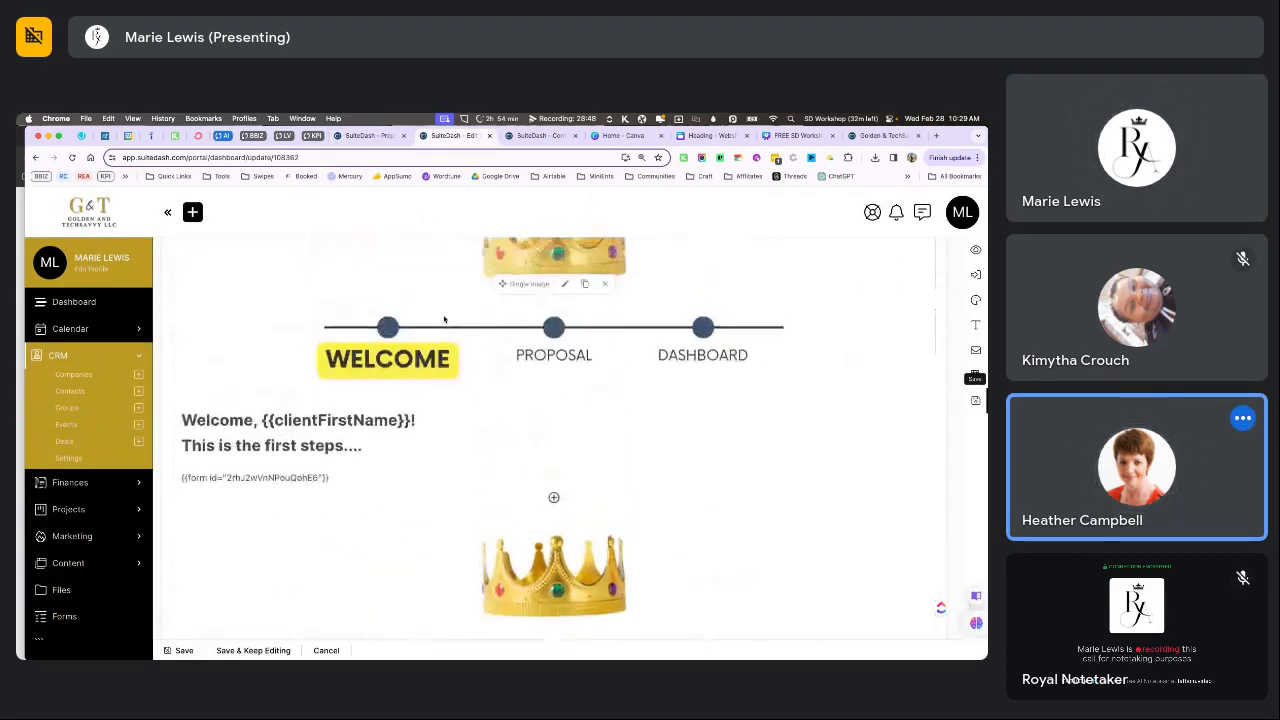
{"action": "scroll", "coordinate": [443, 318], "scroll_direction": "up", "scroll_amount": 4}
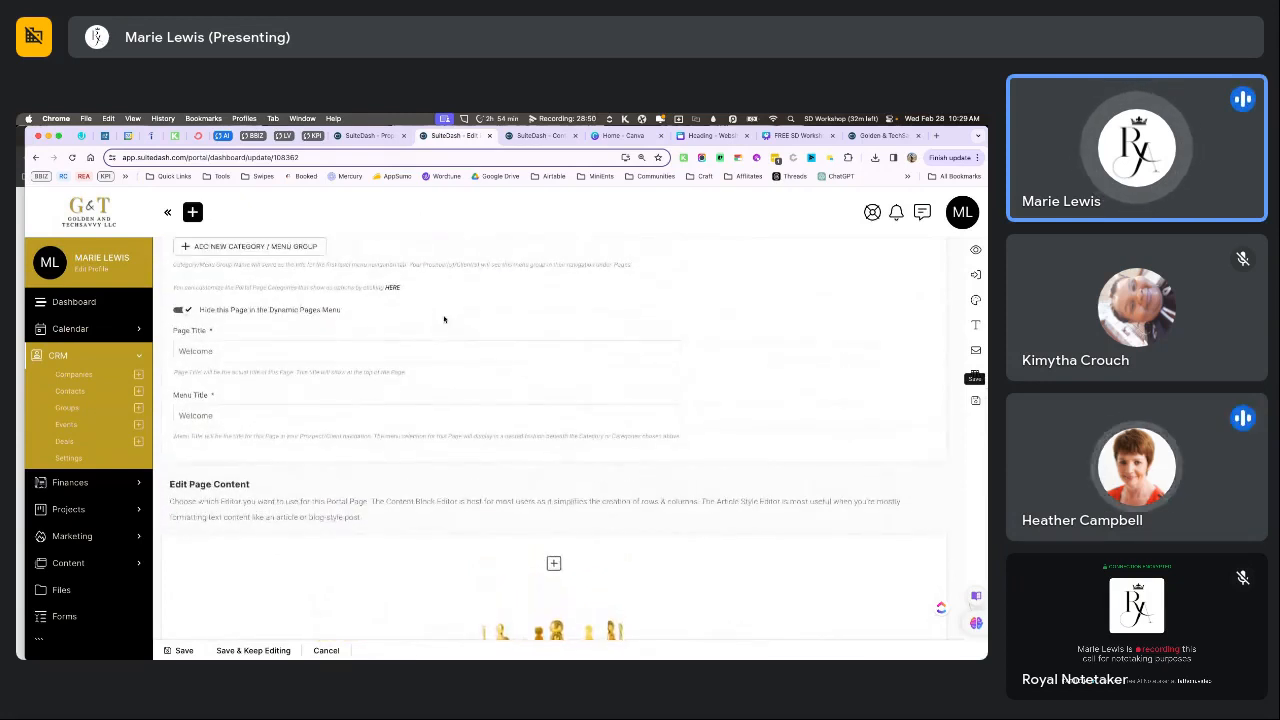
{"action": "scroll", "coordinate": [444, 319], "scroll_direction": "up", "scroll_amount": 5}
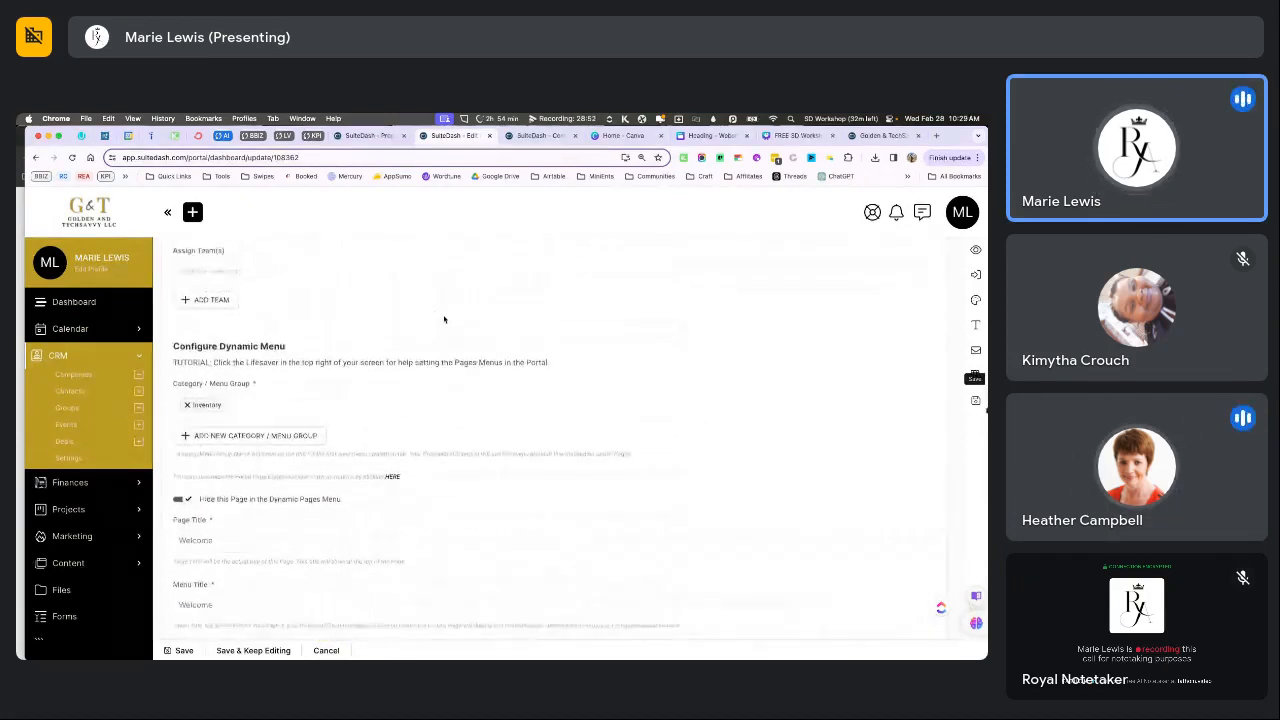
{"action": "scroll", "coordinate": [444, 319], "scroll_direction": "up", "scroll_amount": 4}
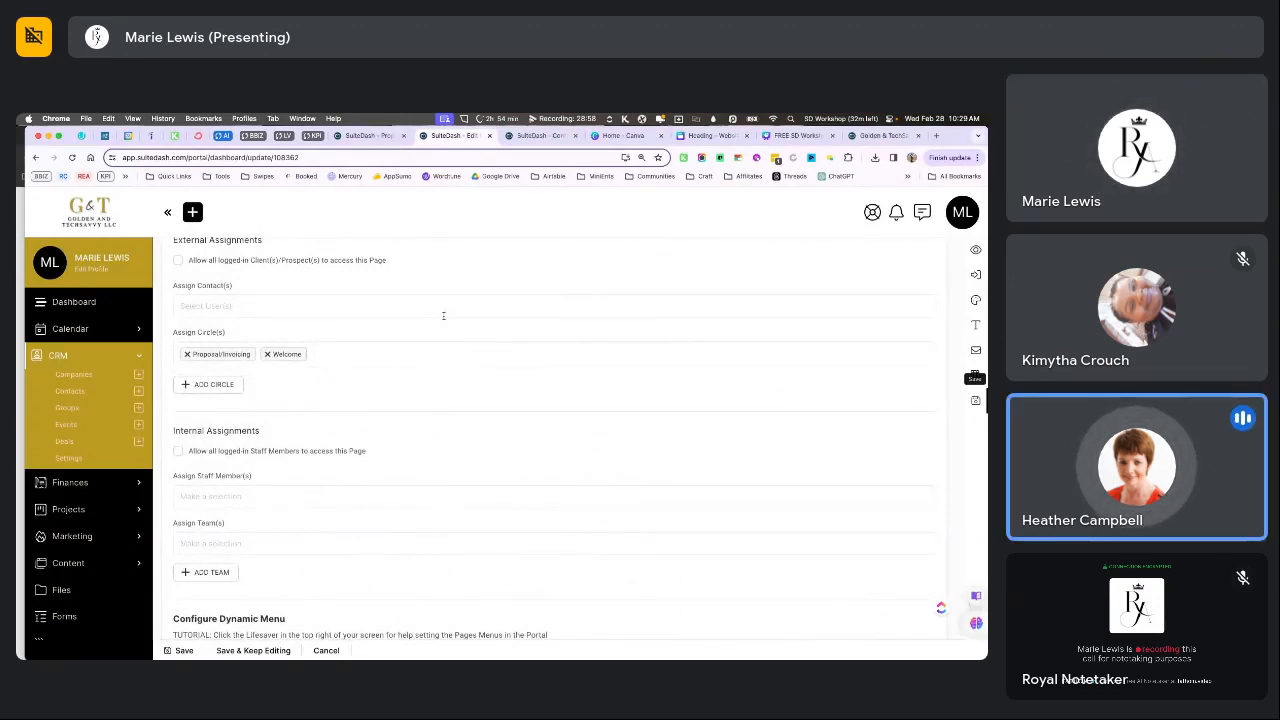
{"action": "scroll", "coordinate": [443, 316], "scroll_direction": "down", "scroll_amount": 5}
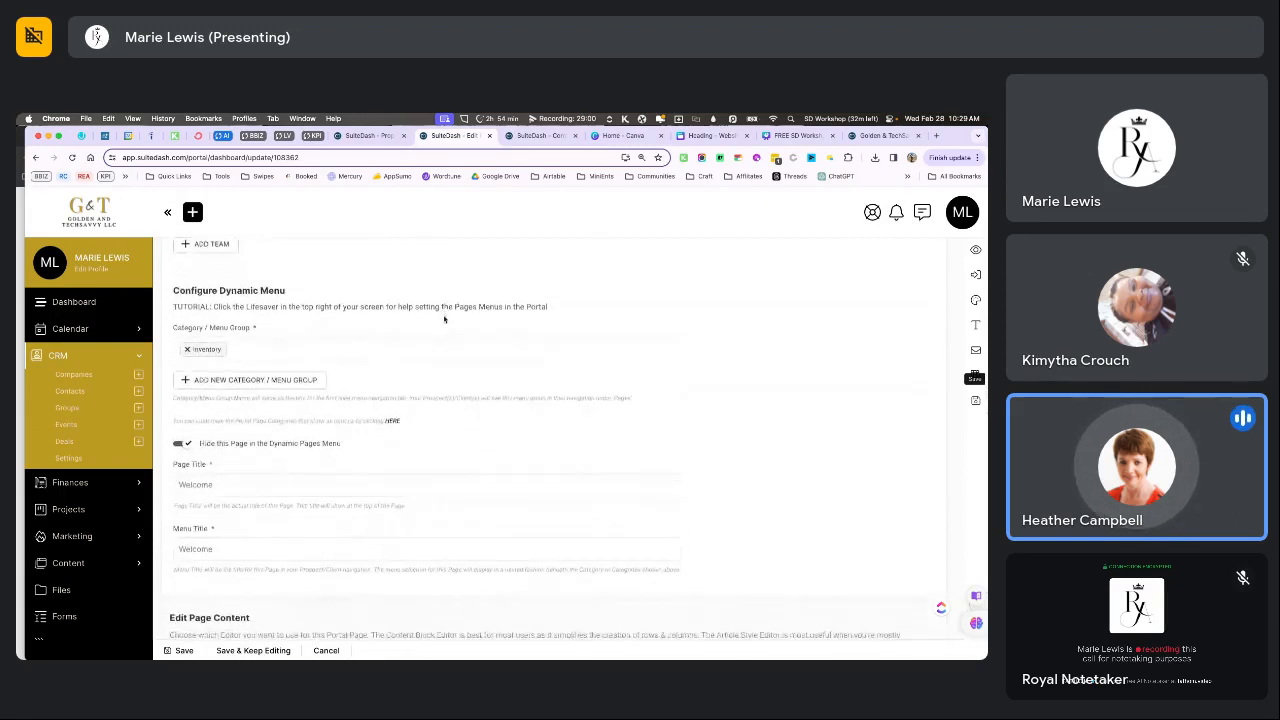
{"action": "scroll", "coordinate": [444, 319], "scroll_direction": "down", "scroll_amount": 5}
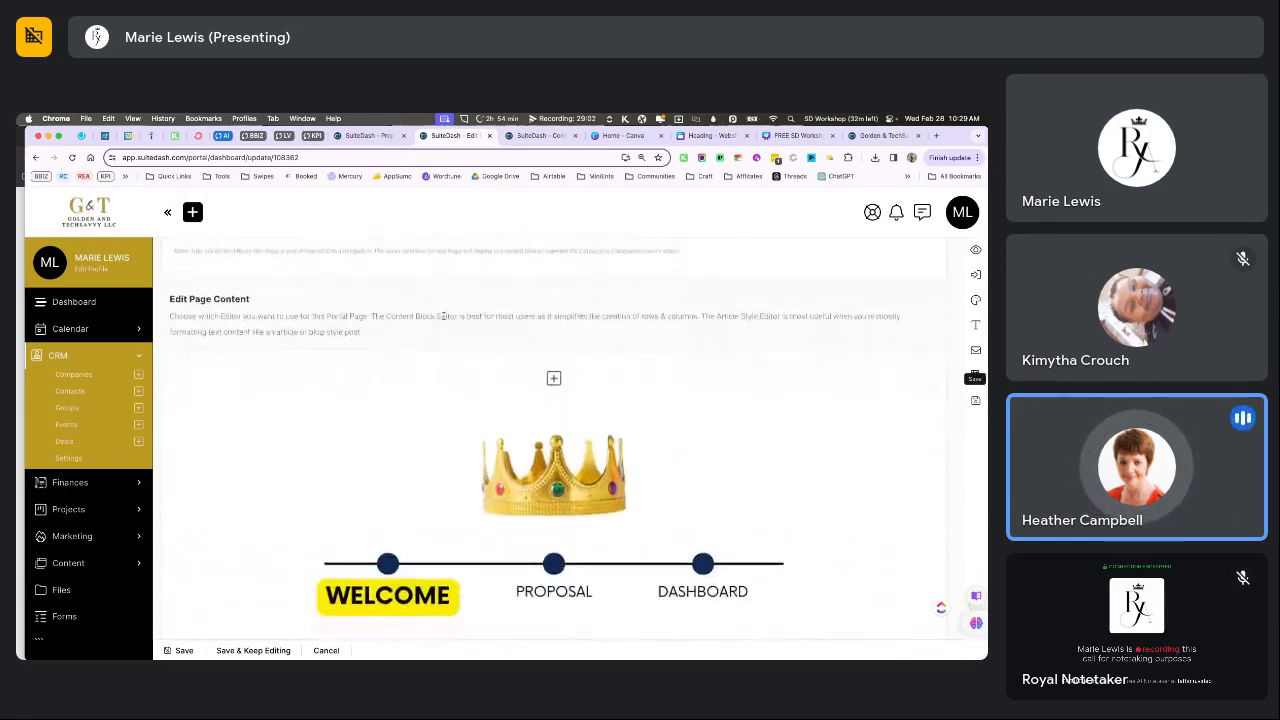
{"action": "scroll", "coordinate": [444, 319], "scroll_direction": "down", "scroll_amount": 1}
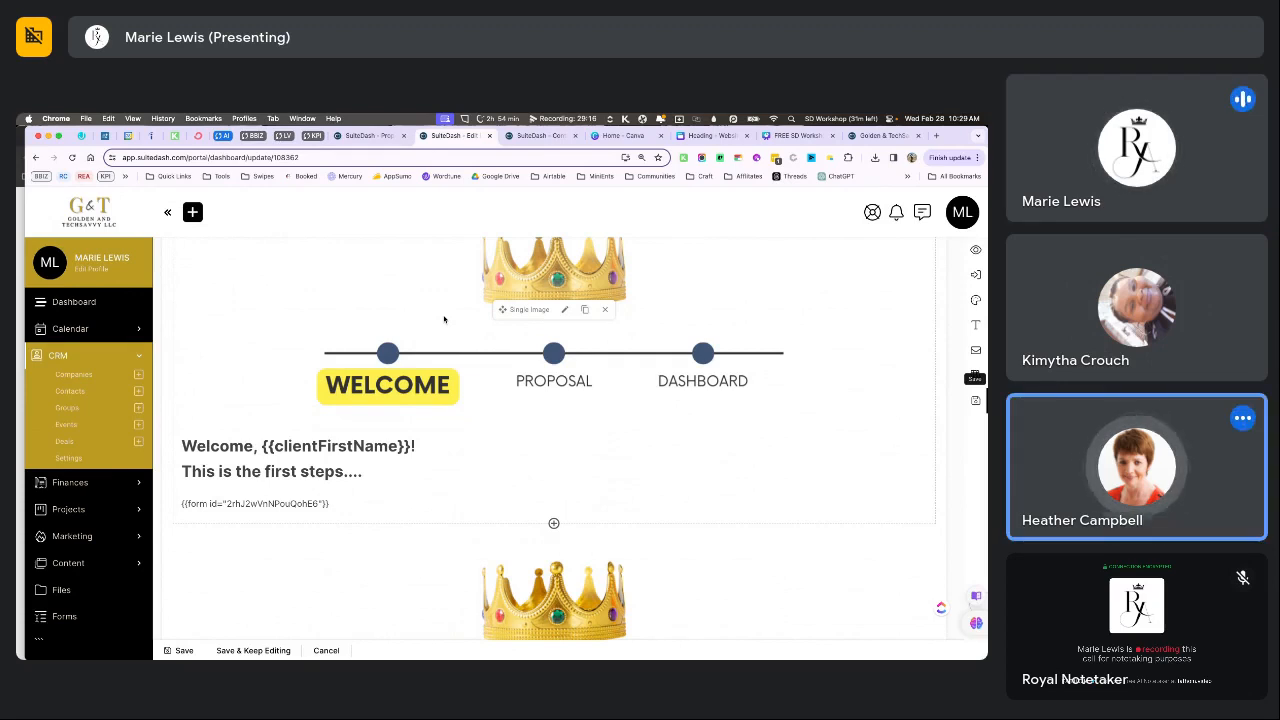
{"action": "scroll", "coordinate": [350, 528], "scroll_direction": "up", "scroll_amount": 1}
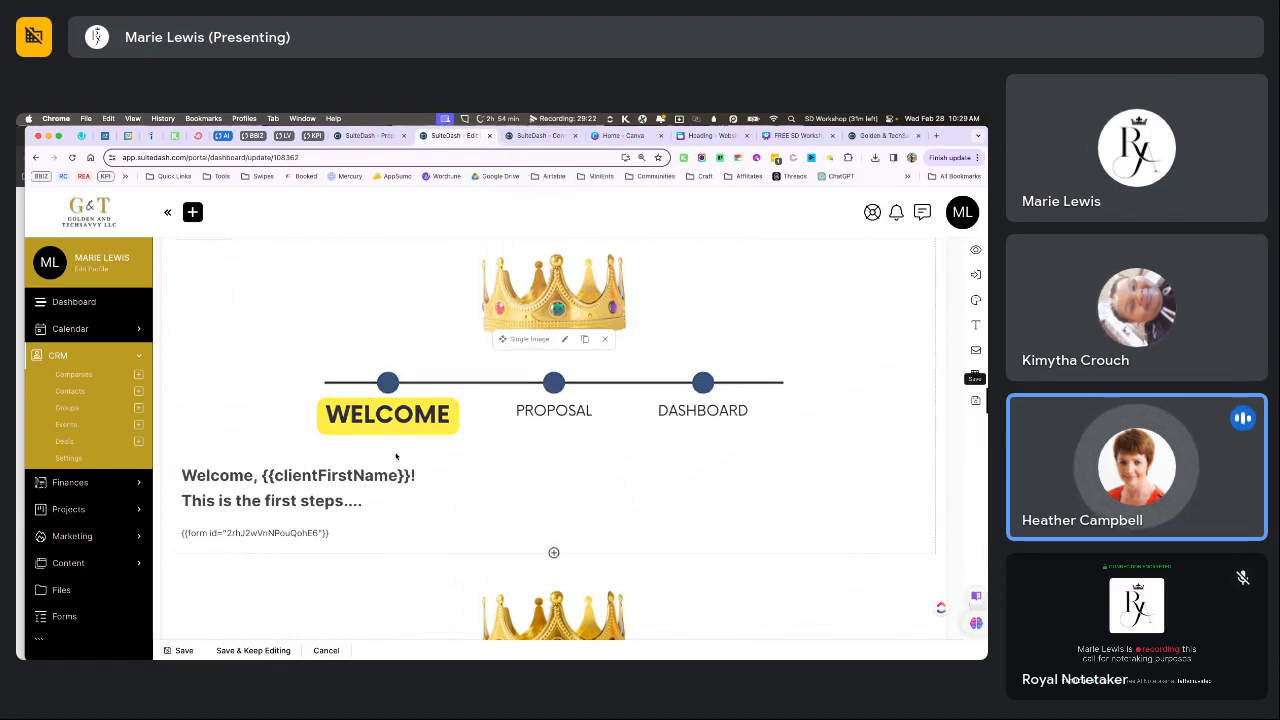
{"action": "scroll", "coordinate": [395, 450], "scroll_direction": "down", "scroll_amount": 1}
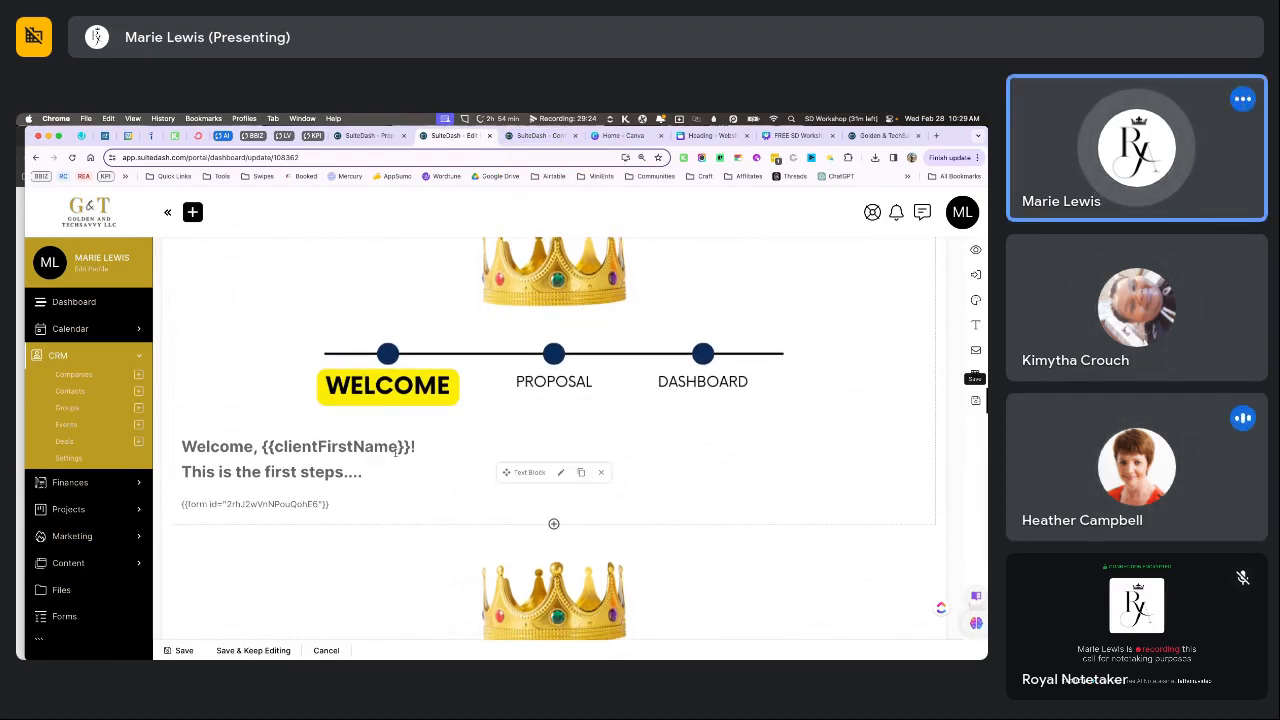
Close the Canva Home and Heading design tabs
{"action": "left_click", "coordinate": [545, 136]}
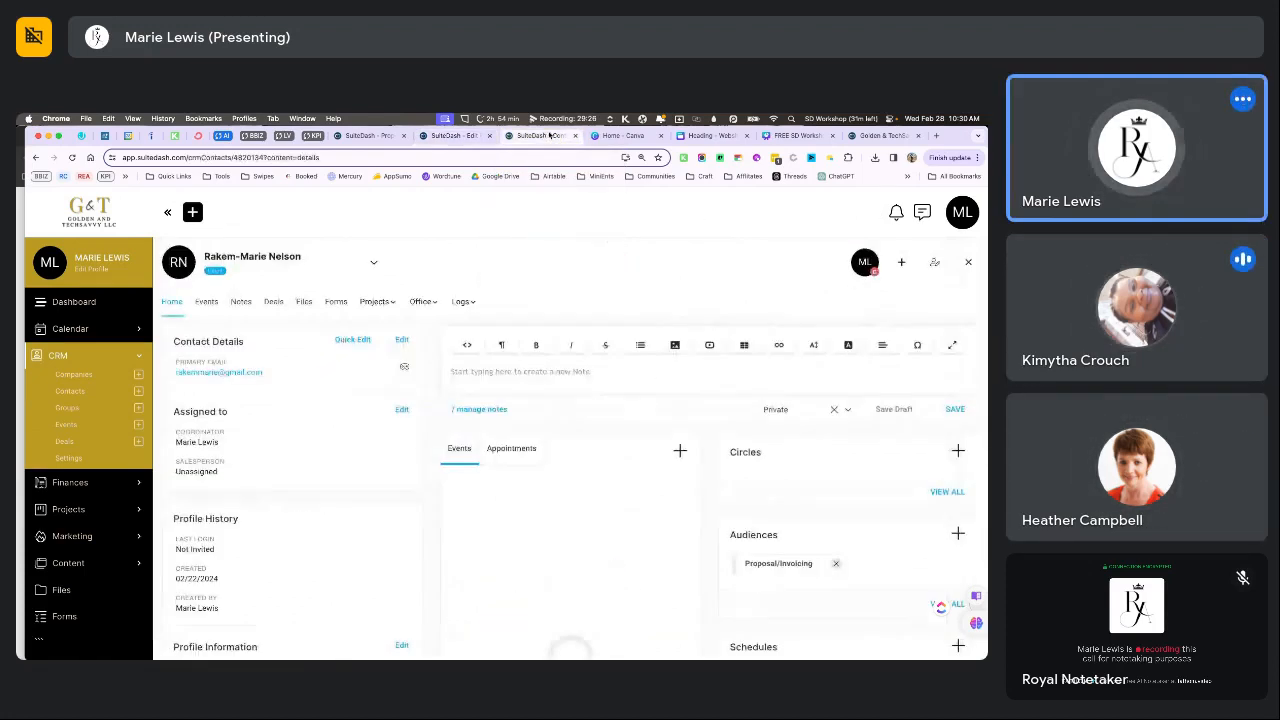
{"action": "left_click", "coordinate": [618, 137]}
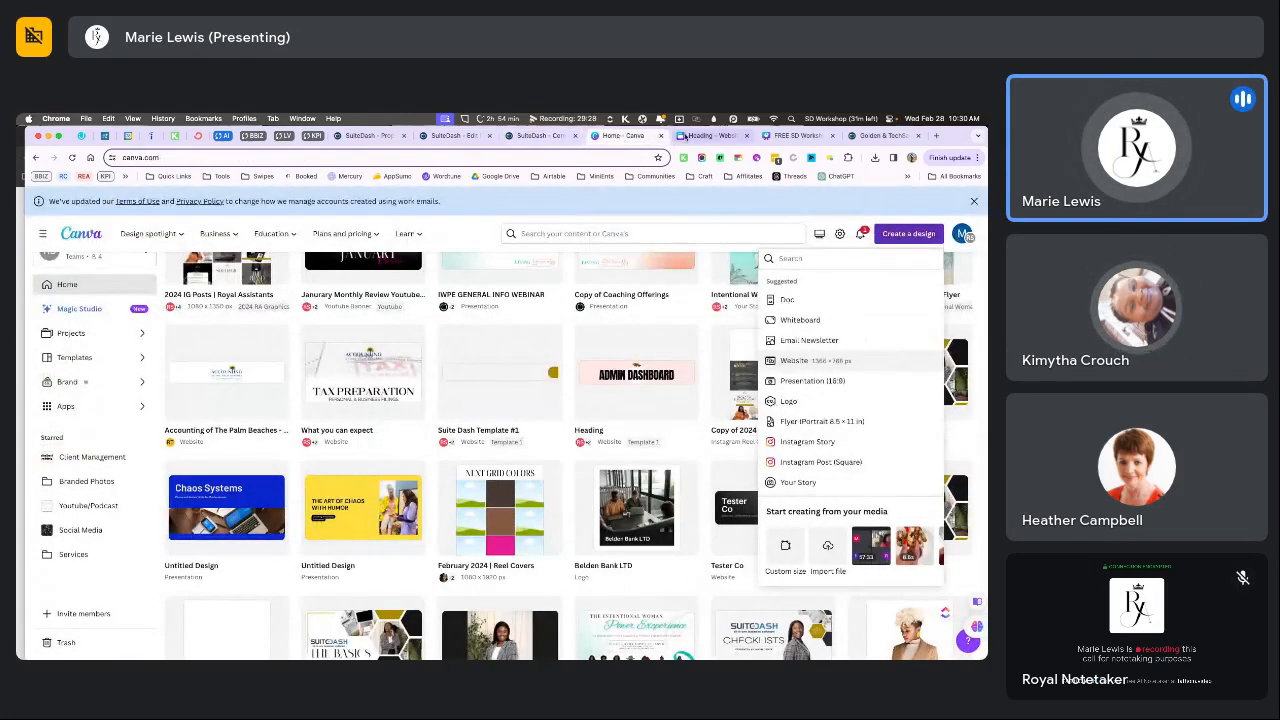
{"action": "left_click", "coordinate": [660, 135]}
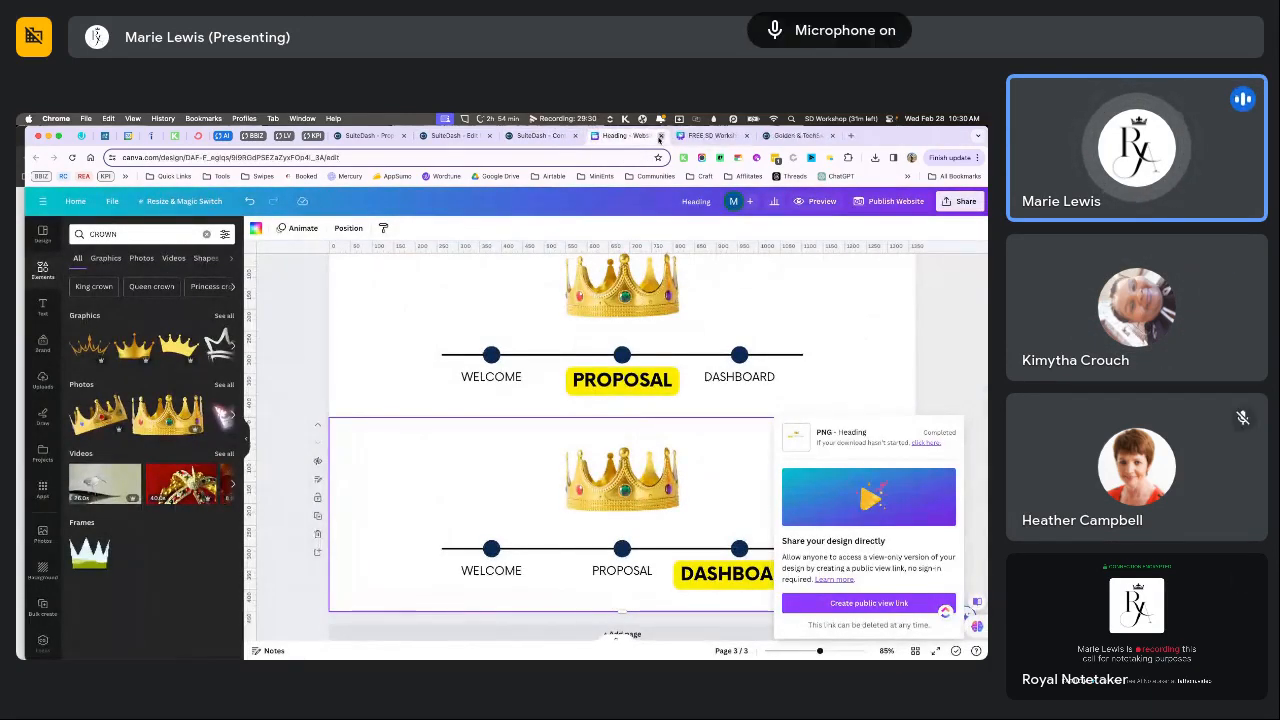
{"action": "left_click", "coordinate": [660, 135]}
{"action": "left_click", "coordinate": [710, 135]}
Remove the Proposal/Invoicing audience from the test client's contact record
{"action": "left_click", "coordinate": [513, 136]}
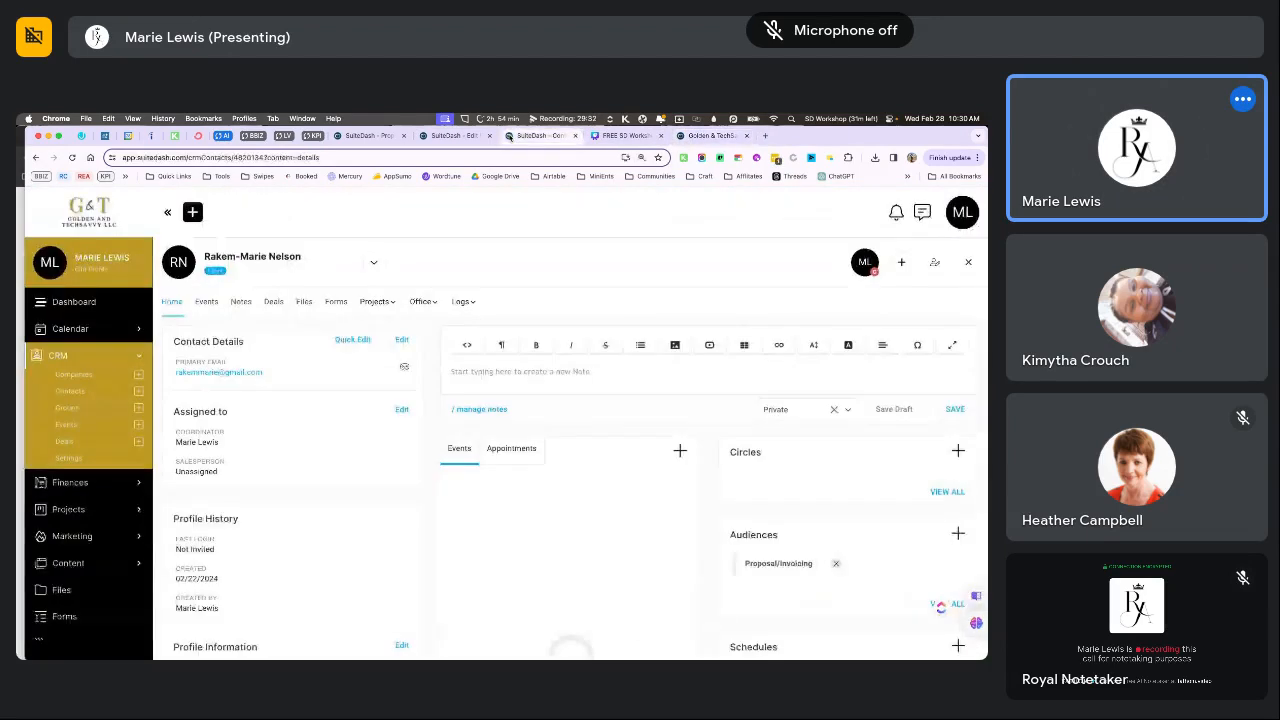
{"action": "left_click", "coordinate": [836, 563]}
{"action": "left_click", "coordinate": [469, 480]}
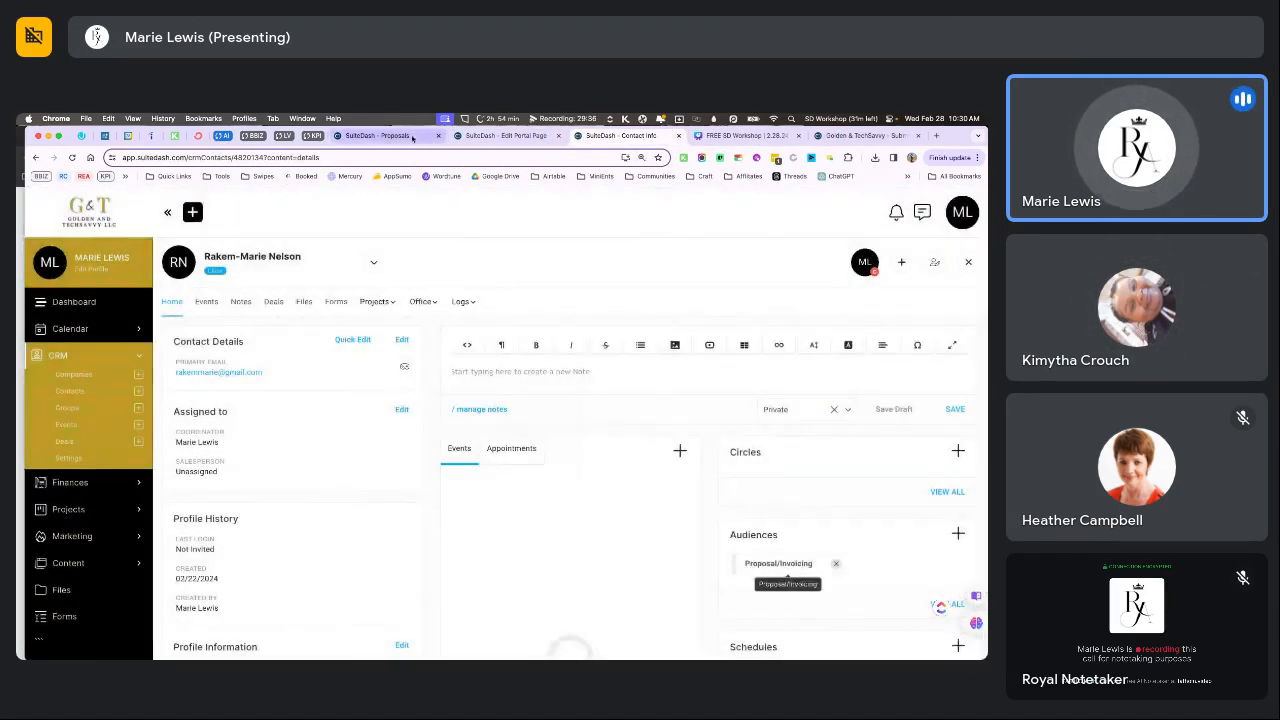
{"action": "left_click", "coordinate": [378, 135]}
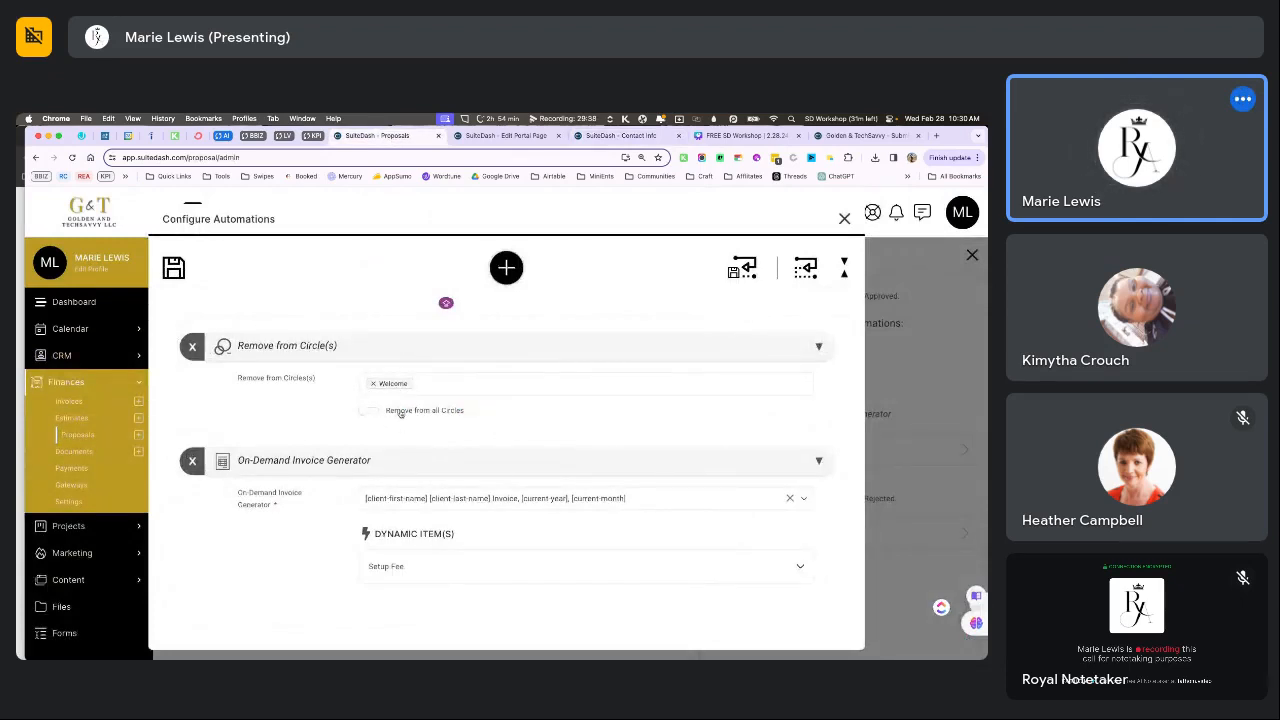
Save the four proposal-approval automations and close the Assign Automations panel
{"action": "scroll", "coordinate": [400, 413], "scroll_direction": "up", "scroll_amount": 2}
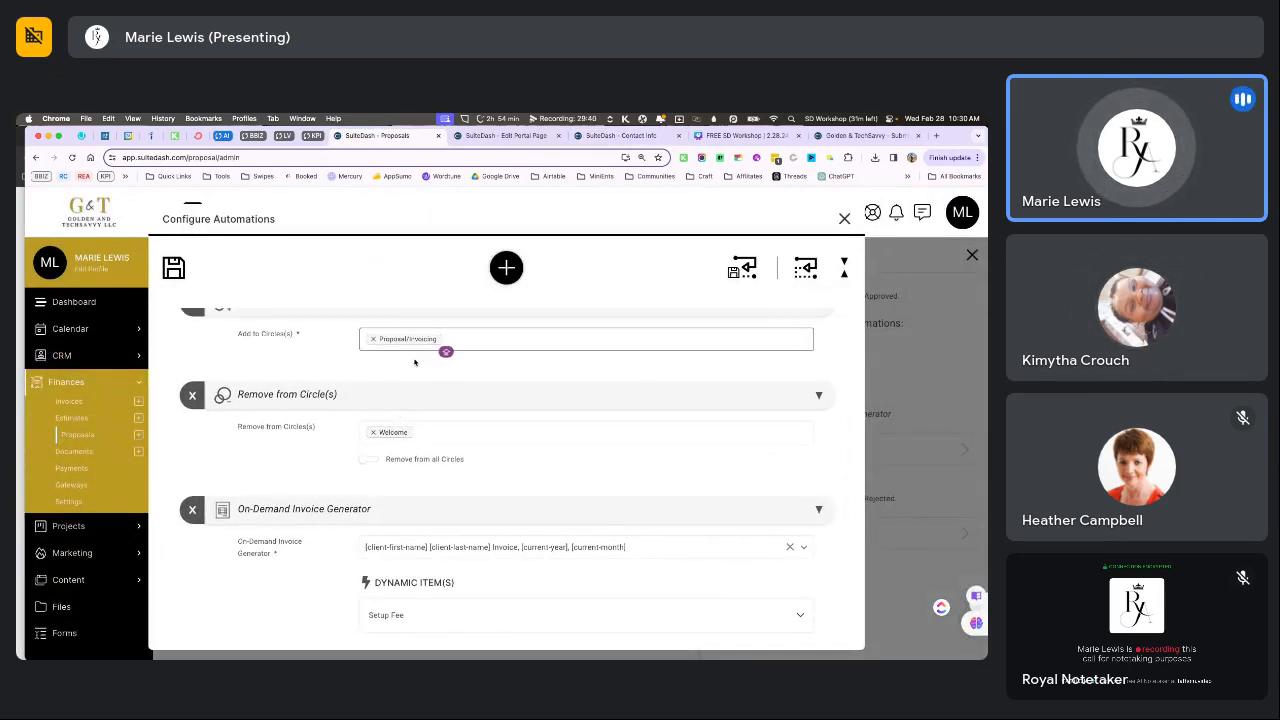
{"action": "scroll", "coordinate": [414, 362], "scroll_direction": "up", "scroll_amount": 3}
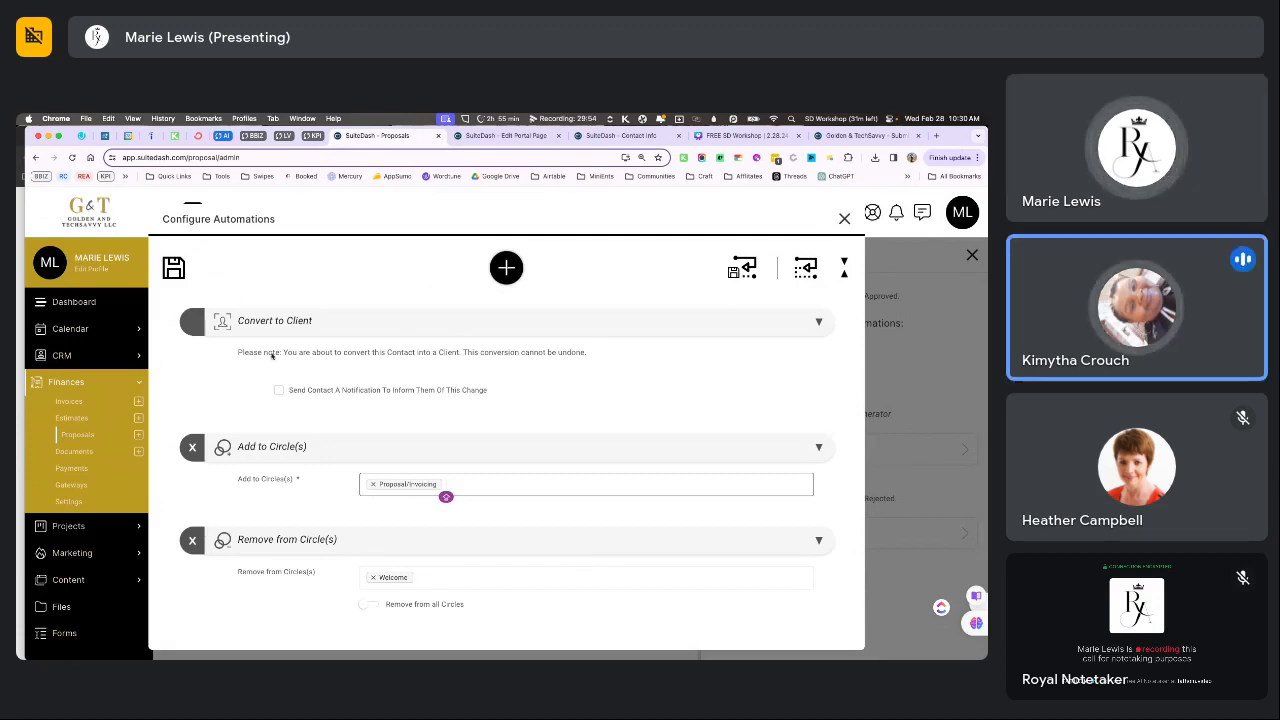
{"action": "left_click", "coordinate": [173, 267]}
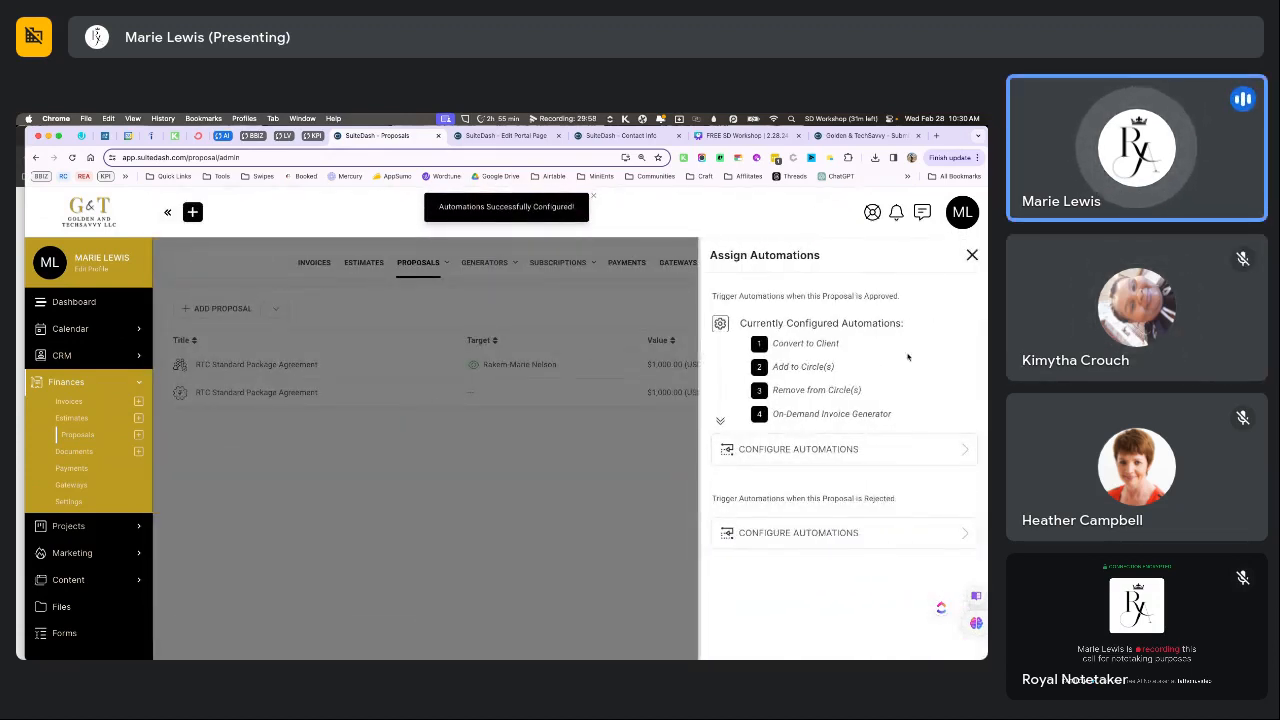
{"action": "left_click", "coordinate": [971, 255]}
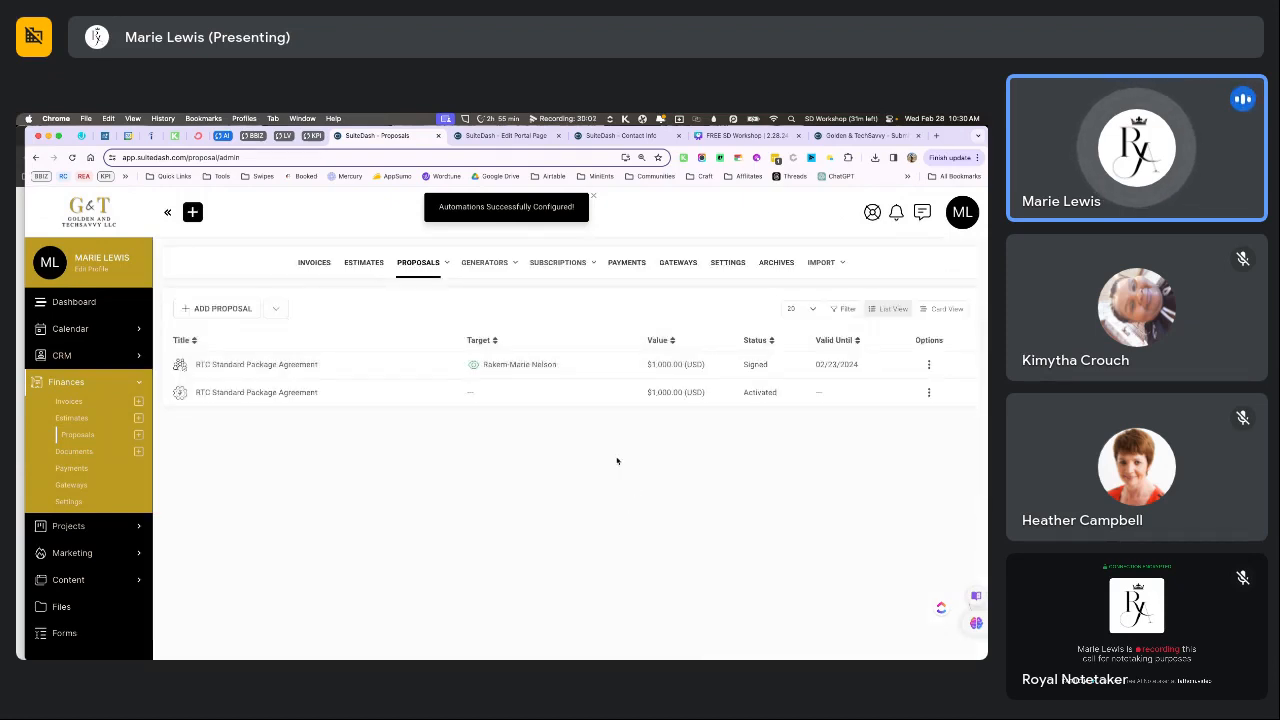
{"action": "mouse_move", "coordinate": [508, 278]}
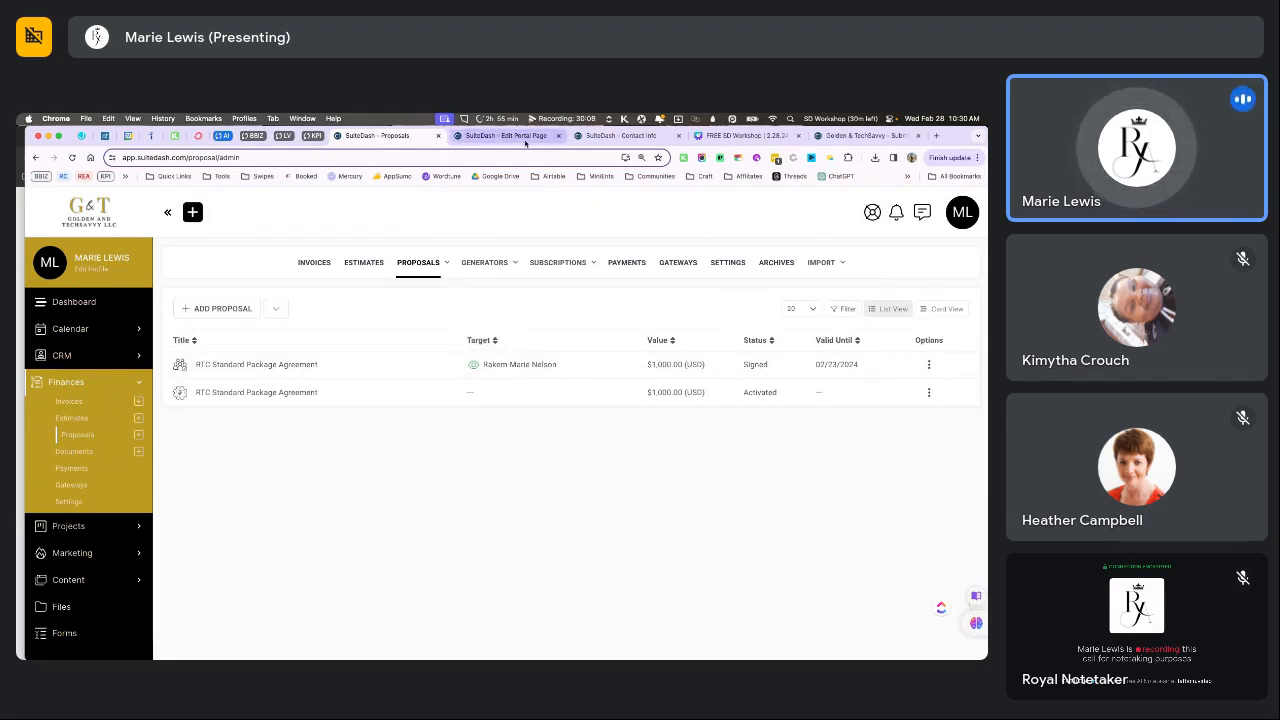
Fill Kickoff Form Number 2 from a saved autofill entry
{"action": "left_click", "coordinate": [525, 142]}
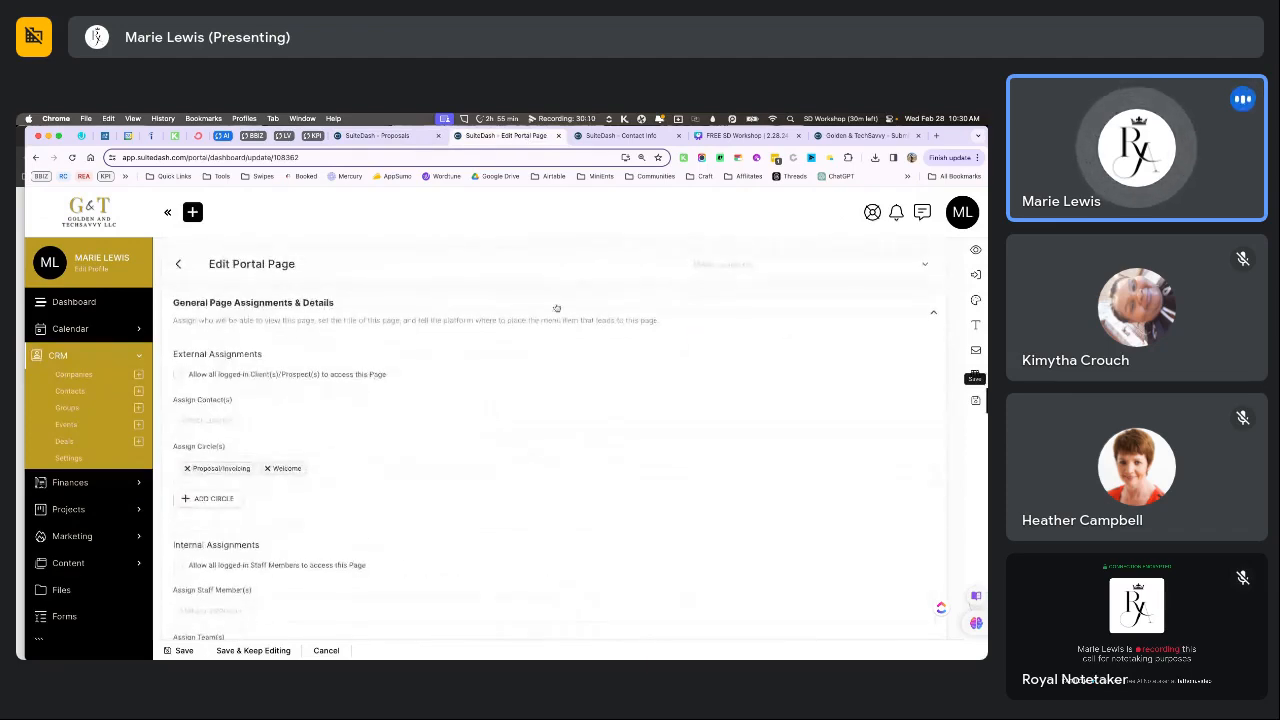
{"action": "left_click", "coordinate": [862, 135]}
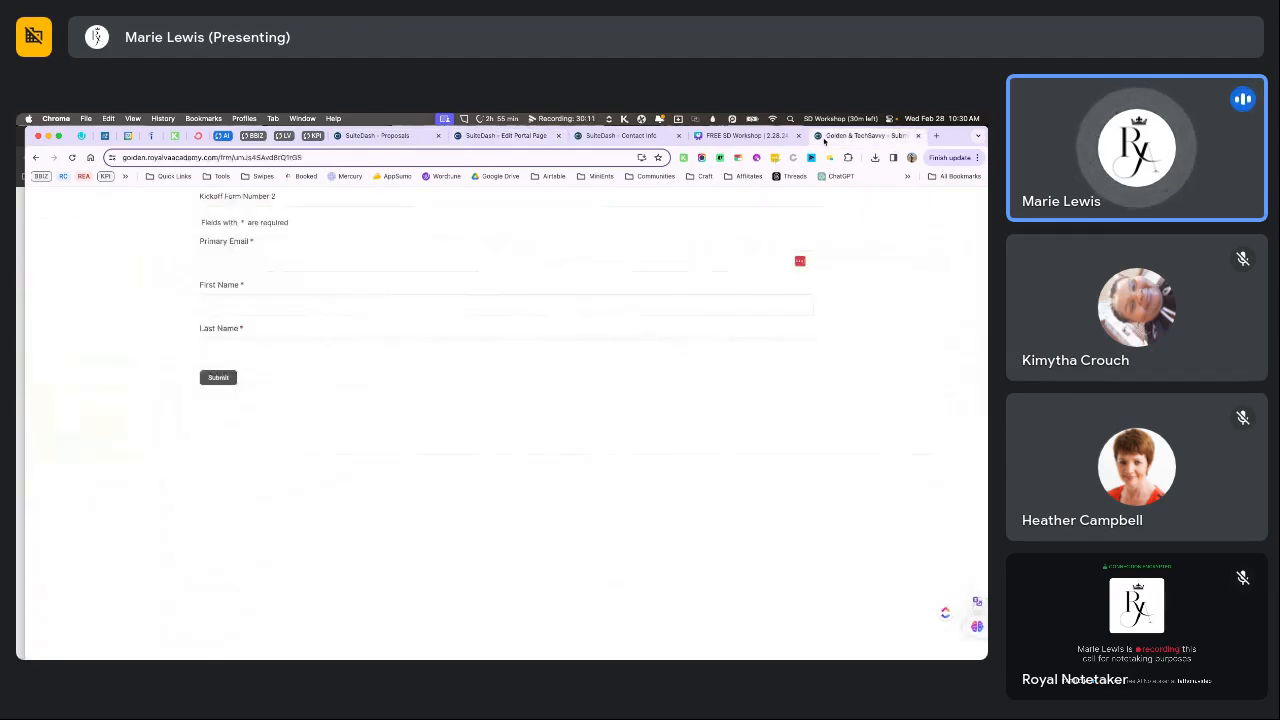
{"action": "left_click", "coordinate": [282, 256]}
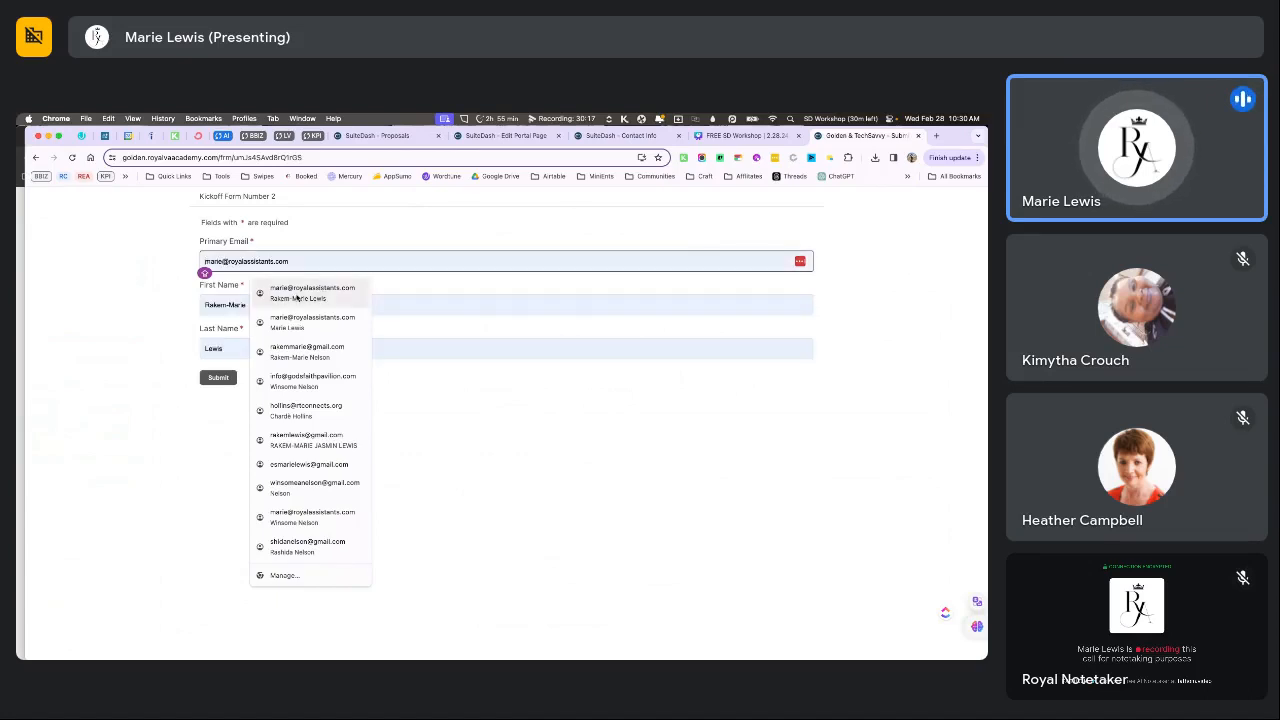
{"action": "left_click", "coordinate": [297, 293]}
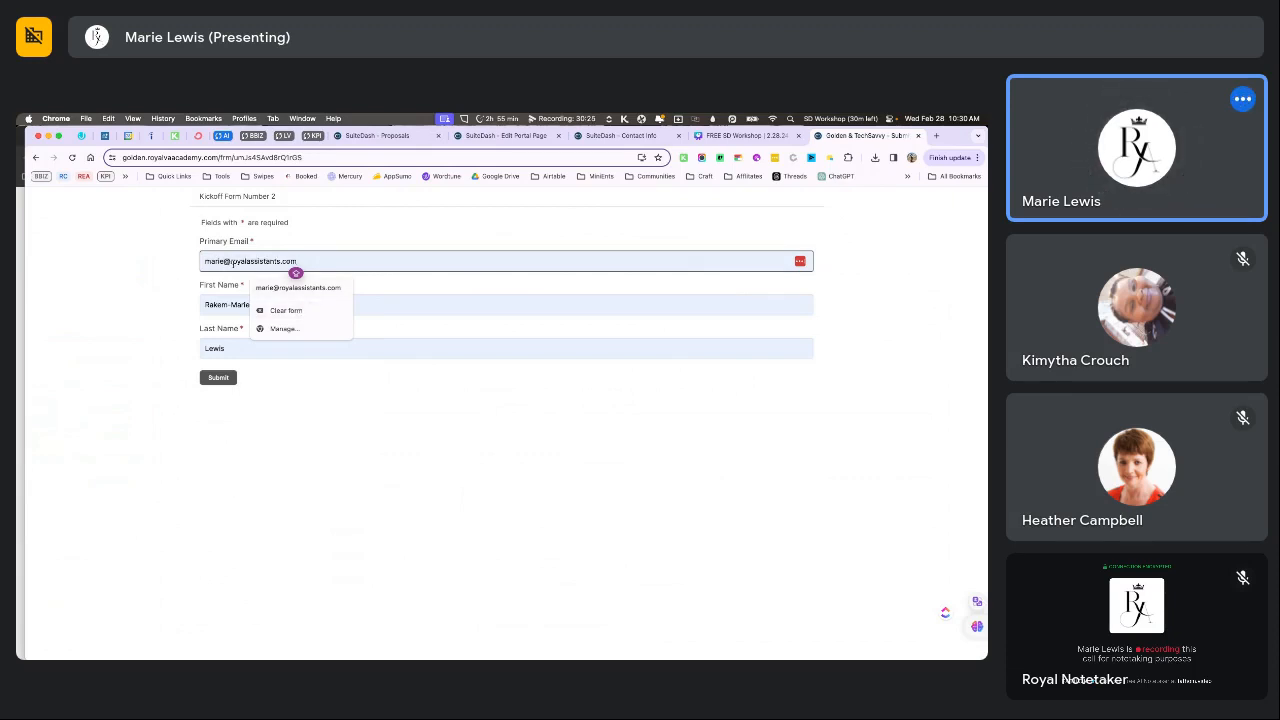
Add a + alias to the primary email, enter a new first name, and submit the form
{"action": "left_click", "coordinate": [229, 261]}
{"action": "type", "text": "+ARI"}
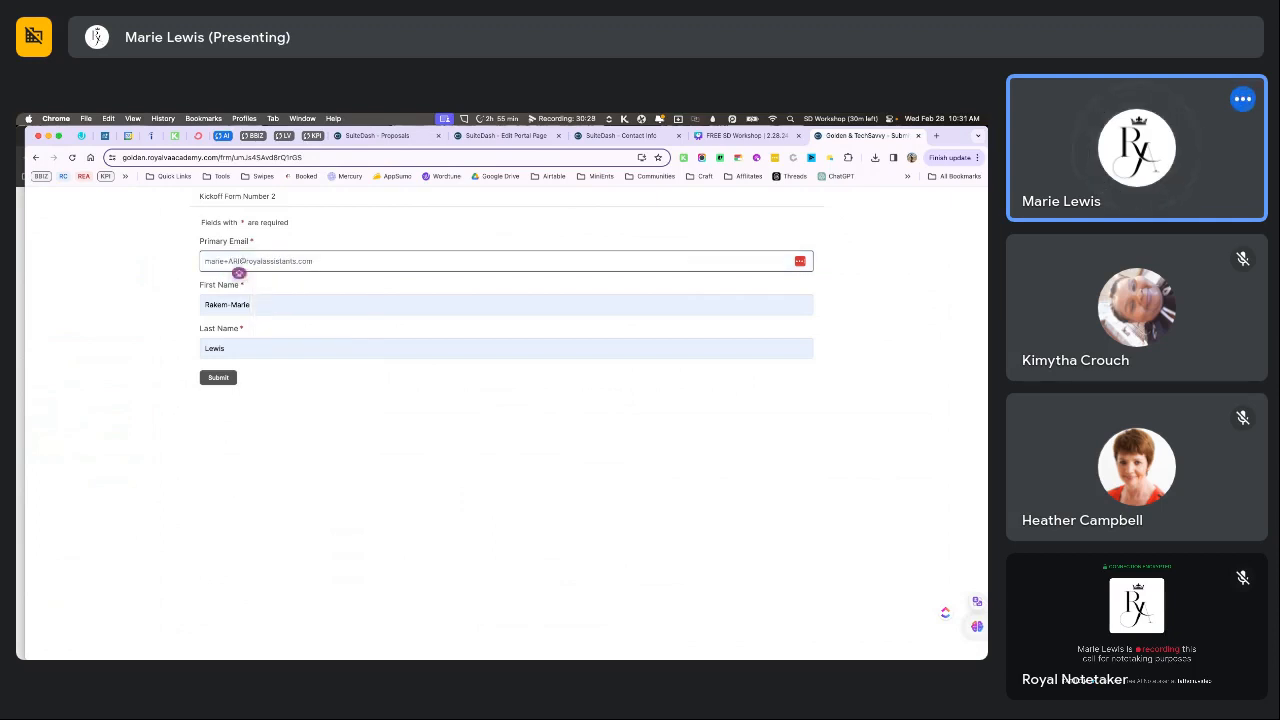
{"action": "key", "text": "super+a"}
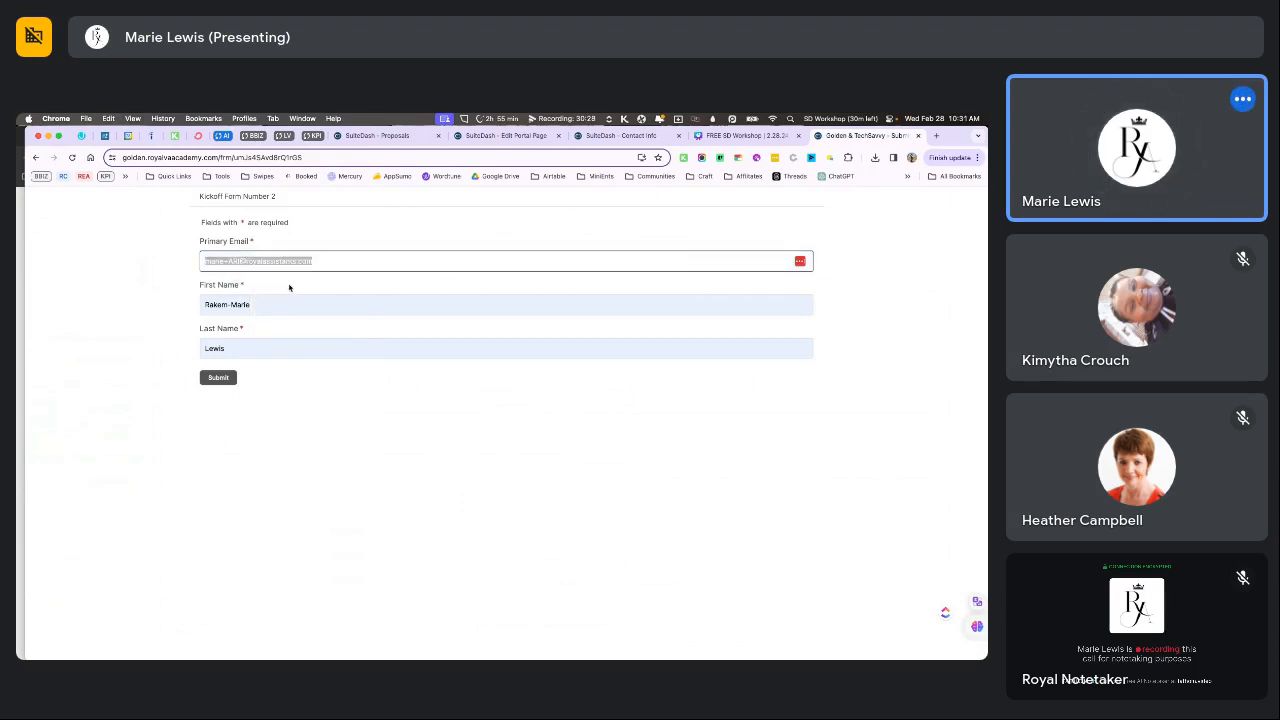
{"action": "left_click", "coordinate": [229, 304]}
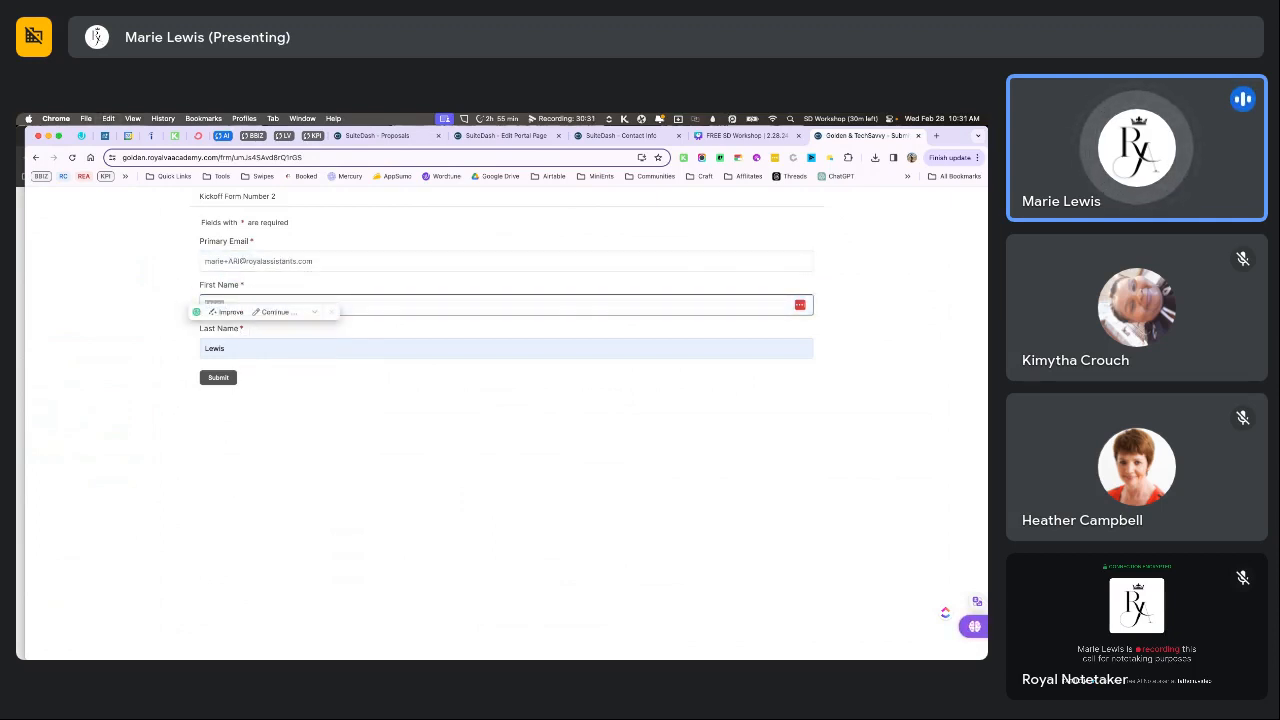
{"action": "type", "text": "Ari"}
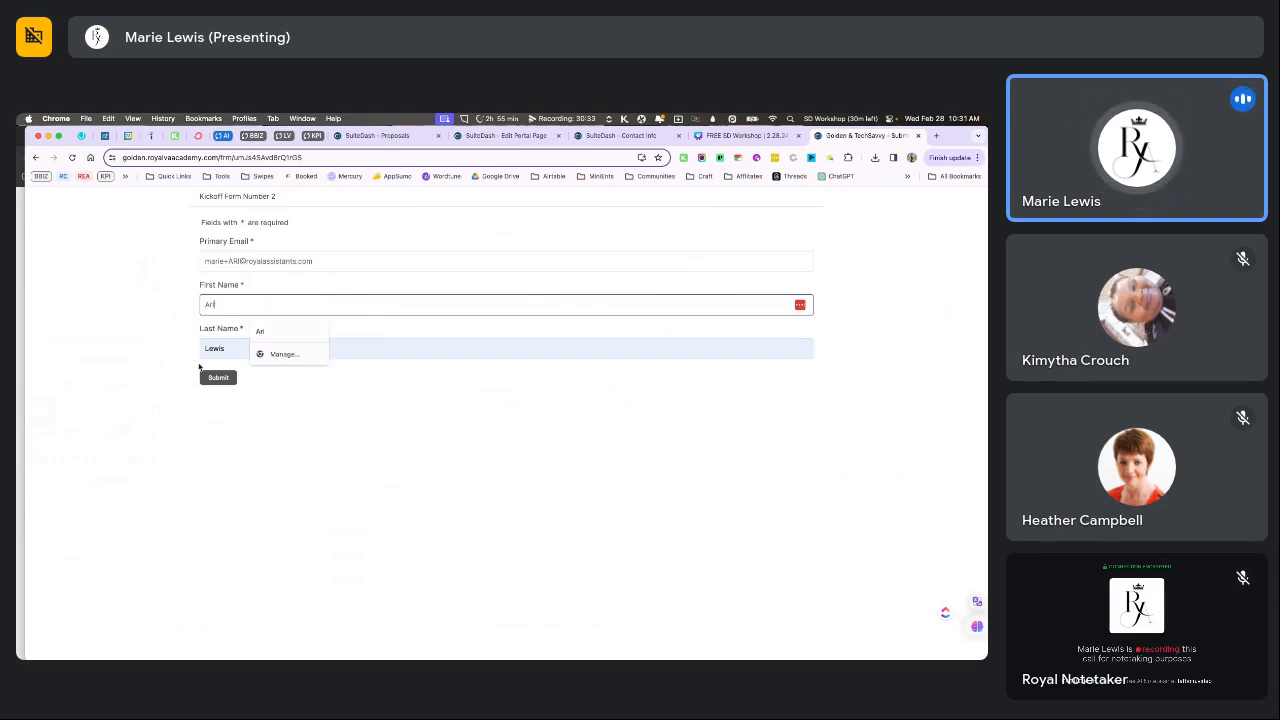
{"action": "left_click", "coordinate": [218, 377]}
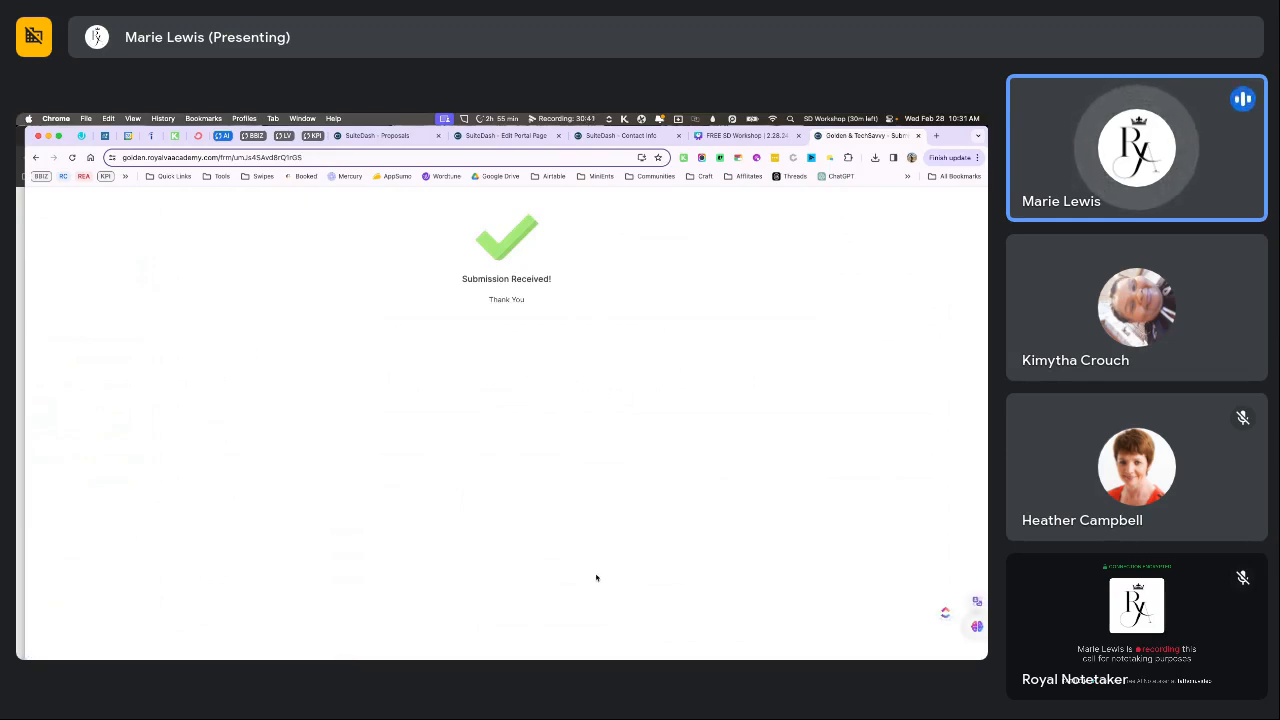
{"action": "key", "text": "ctrl+Up"}
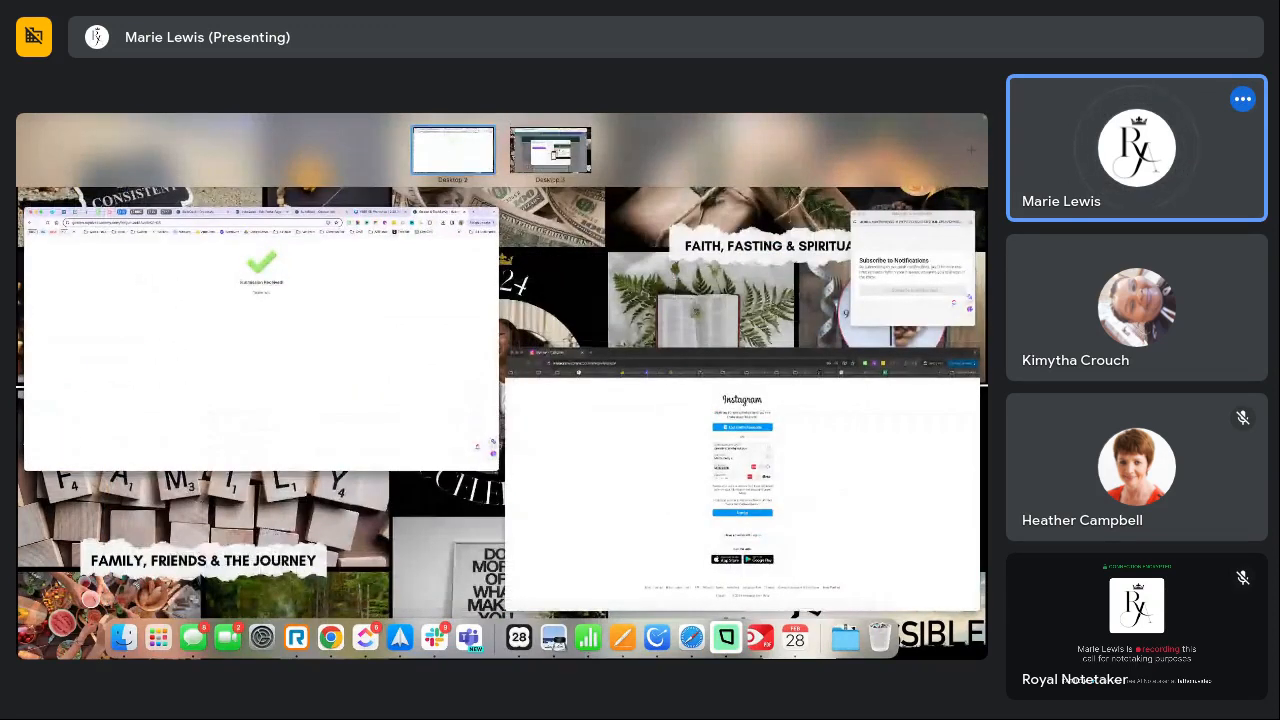
Enter and confirm a password of at least 8 characters for the test client, then log in
{"action": "key", "text": "ctrl+Up"}
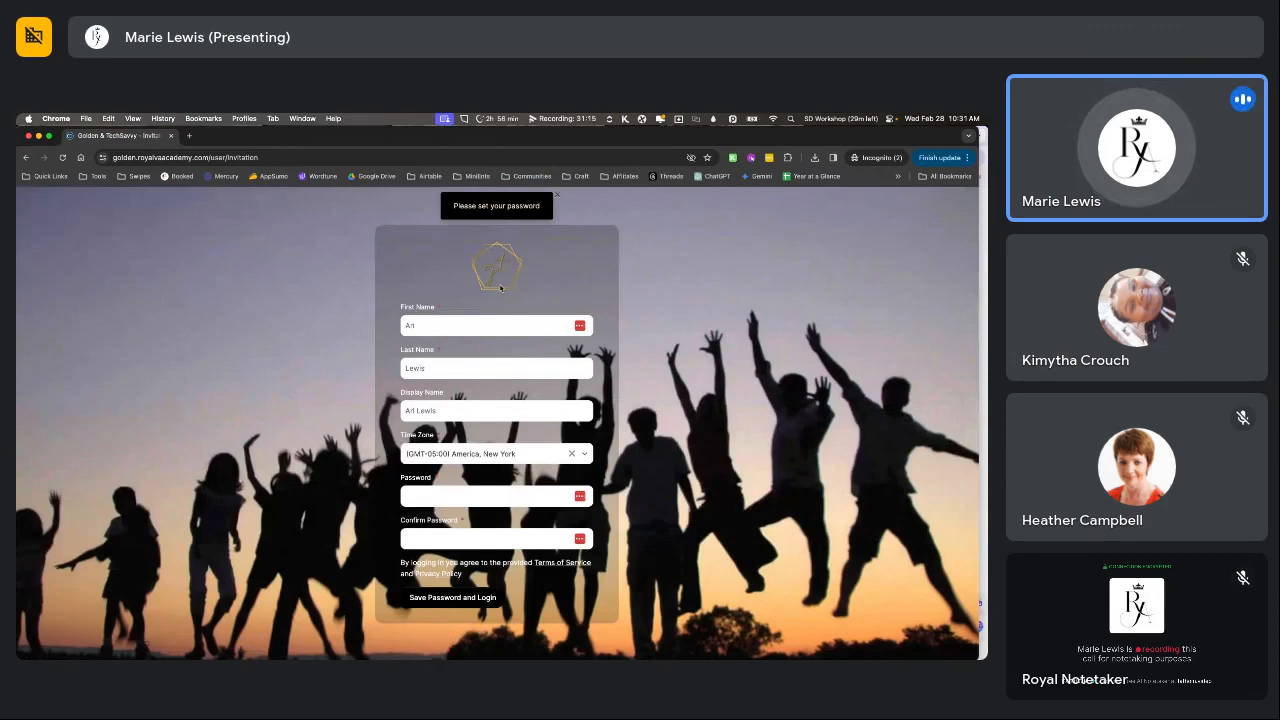
{"action": "type", "text": "••••"}
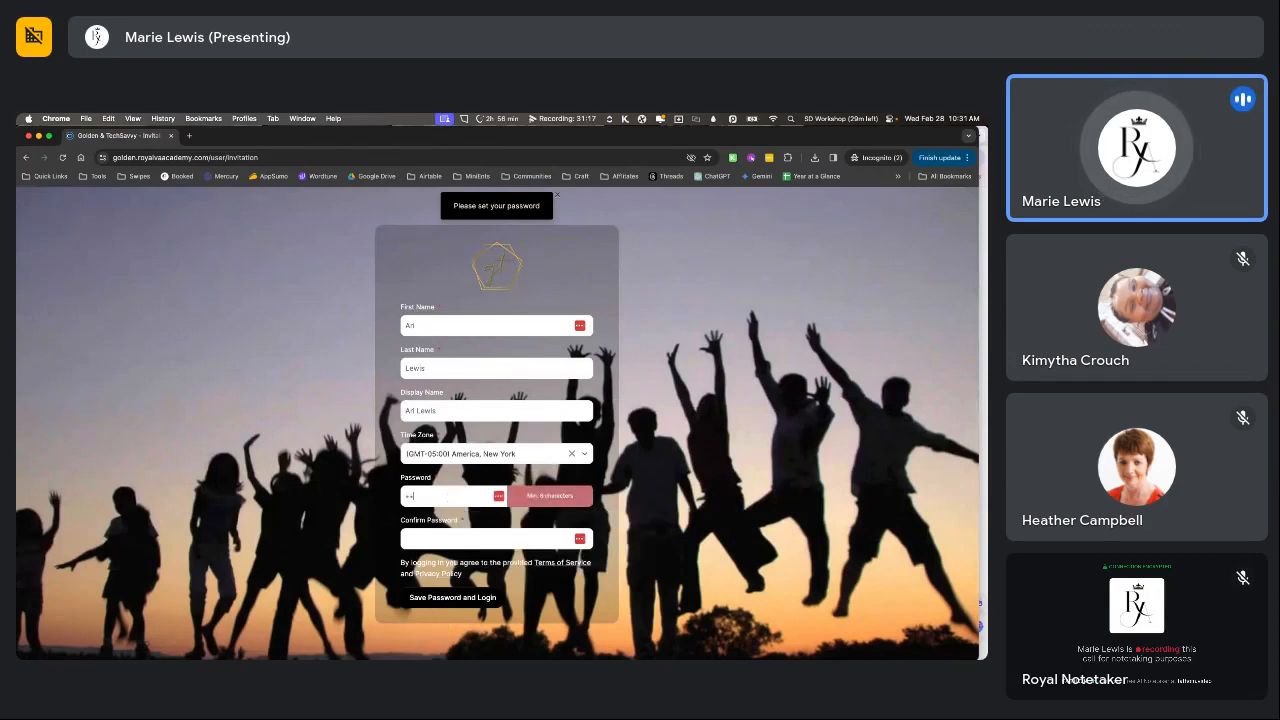
{"action": "key", "text": "Tab"}
{"action": "type", "text": "•"}
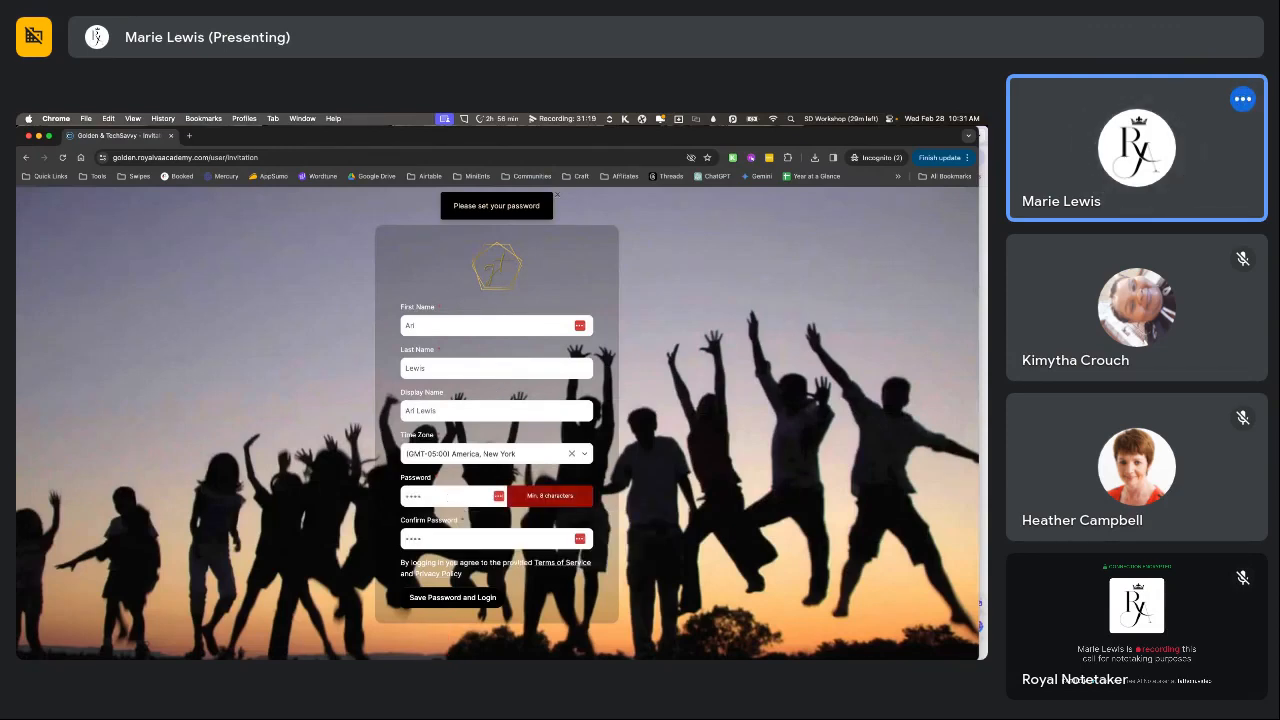
{"action": "left_click", "coordinate": [455, 598]}
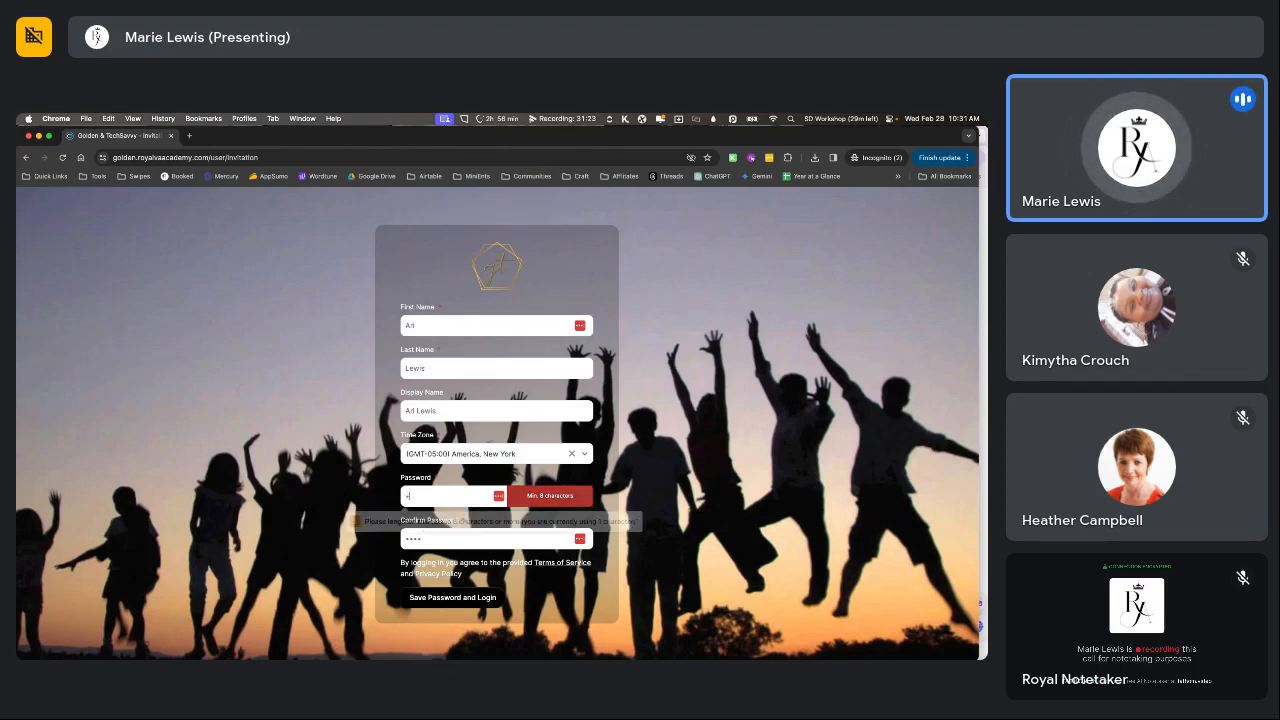
{"action": "key", "text": "BackSpace"}
{"action": "key", "text": "BackSpace"}
{"action": "key", "text": "BackSpace"}
{"action": "key", "text": "BackSpace"}
{"action": "type", "text": "••••"}
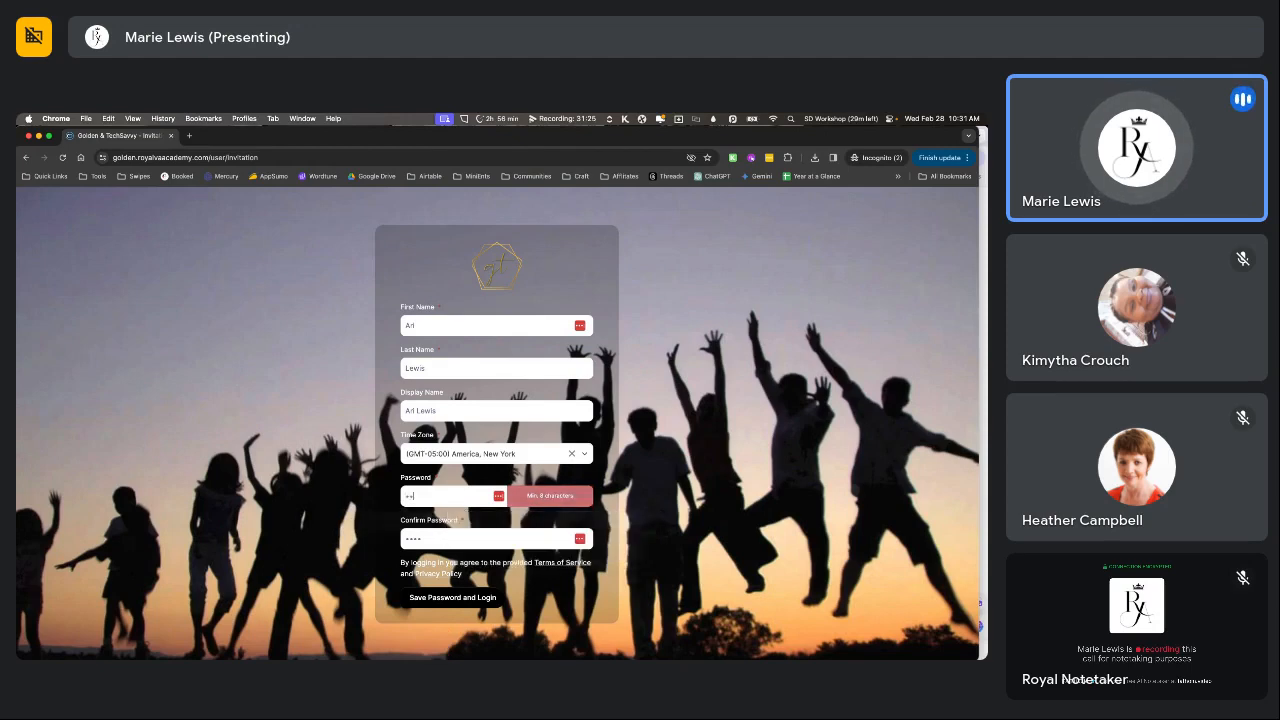
{"action": "type", "text": "••"}
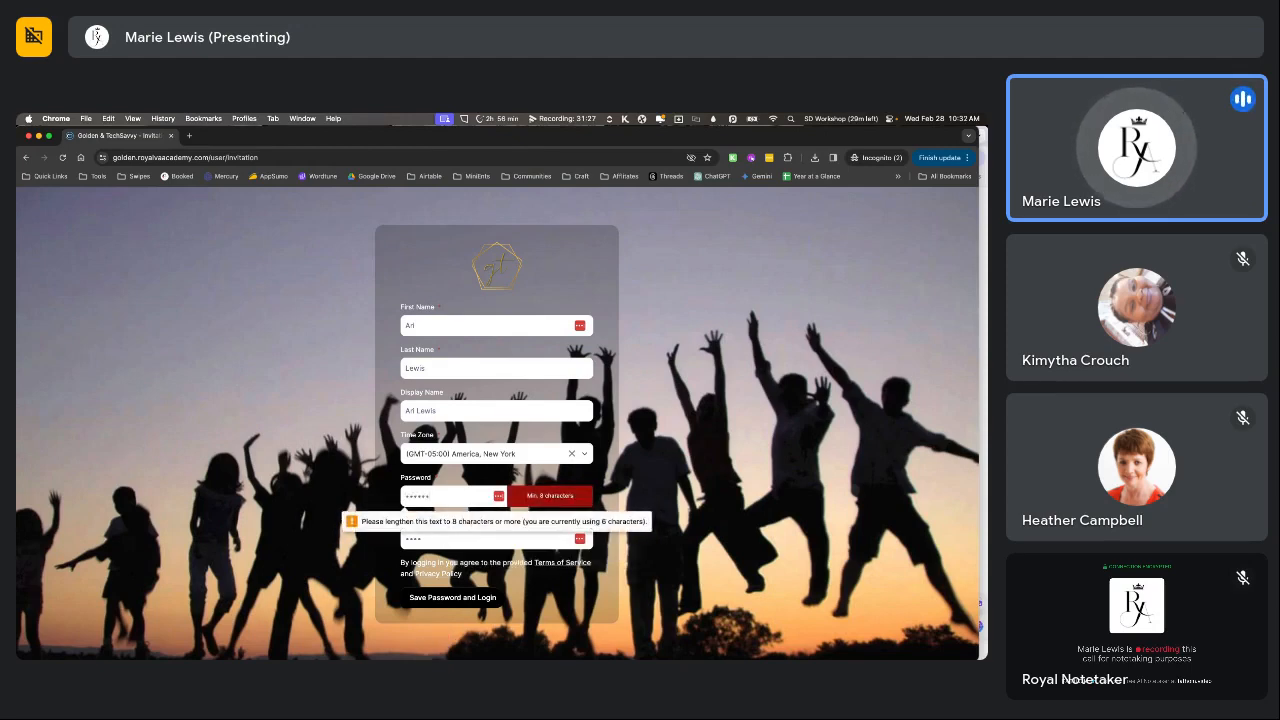
{"action": "type", "text": "••"}
{"action": "key", "text": "Tab"}
{"action": "type", "text": "•"}
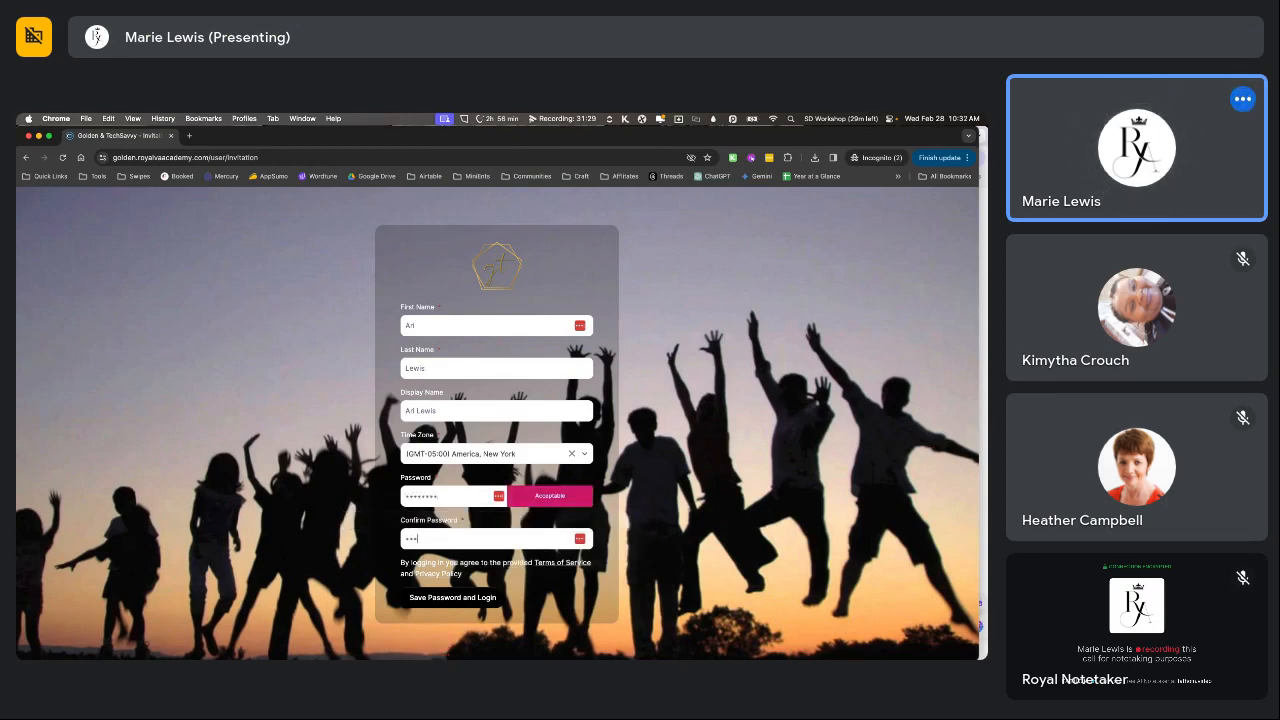
{"action": "type", "text": "•••••"}
{"action": "left_click", "coordinate": [446, 597]}
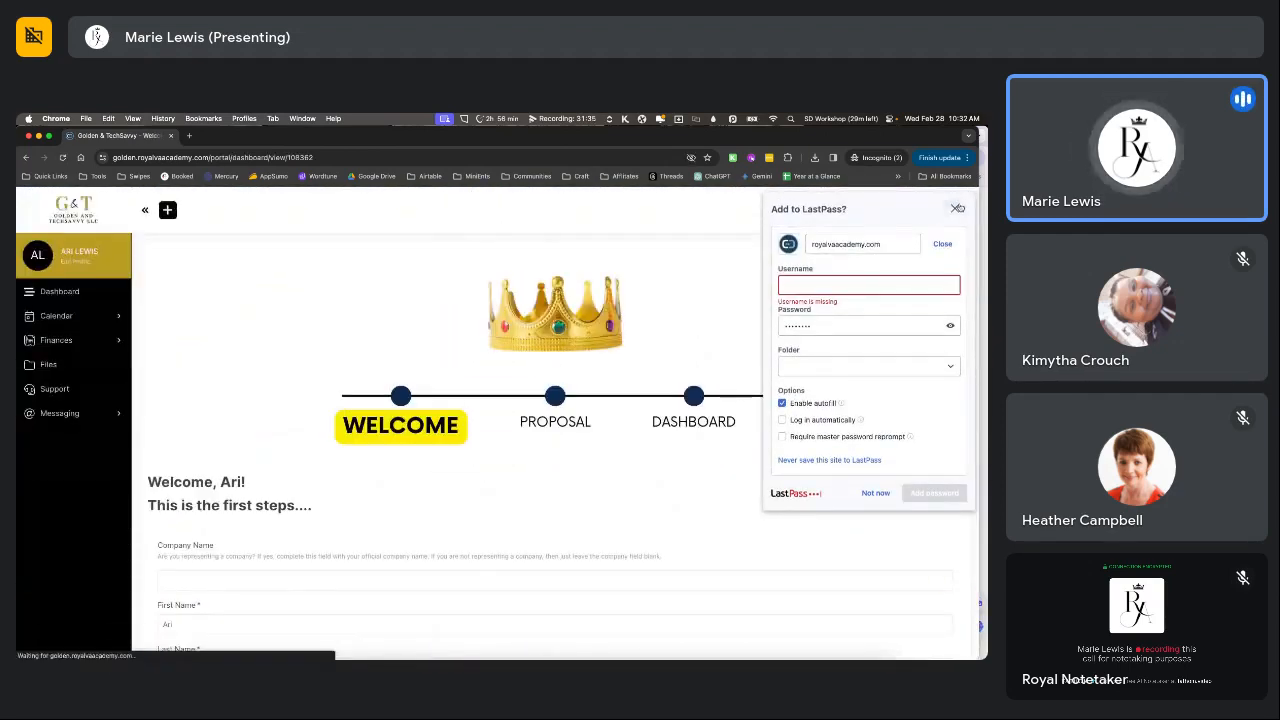
Pick the 4:30 PM Discovery Call slot in the welcome form's calendar and submit the form
{"action": "scroll", "coordinate": [534, 503], "scroll_direction": "down", "scroll_amount": 2}
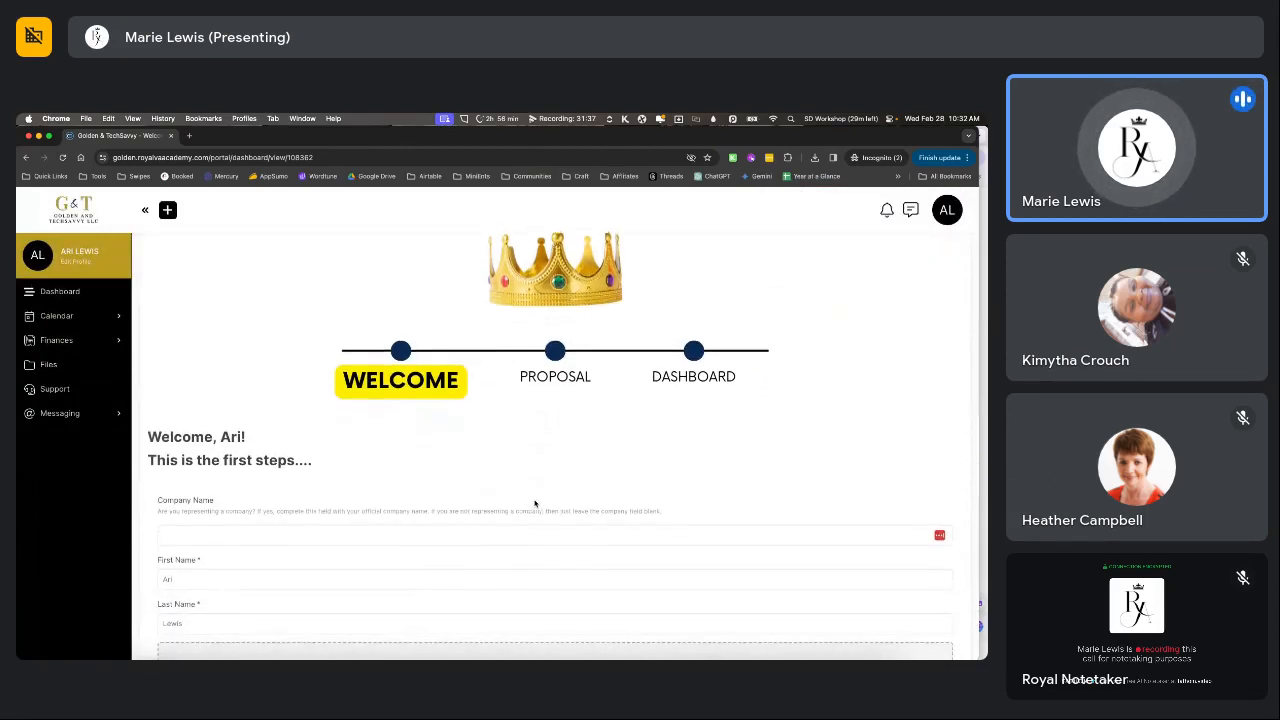
{"action": "scroll", "coordinate": [534, 503], "scroll_direction": "up", "scroll_amount": 2}
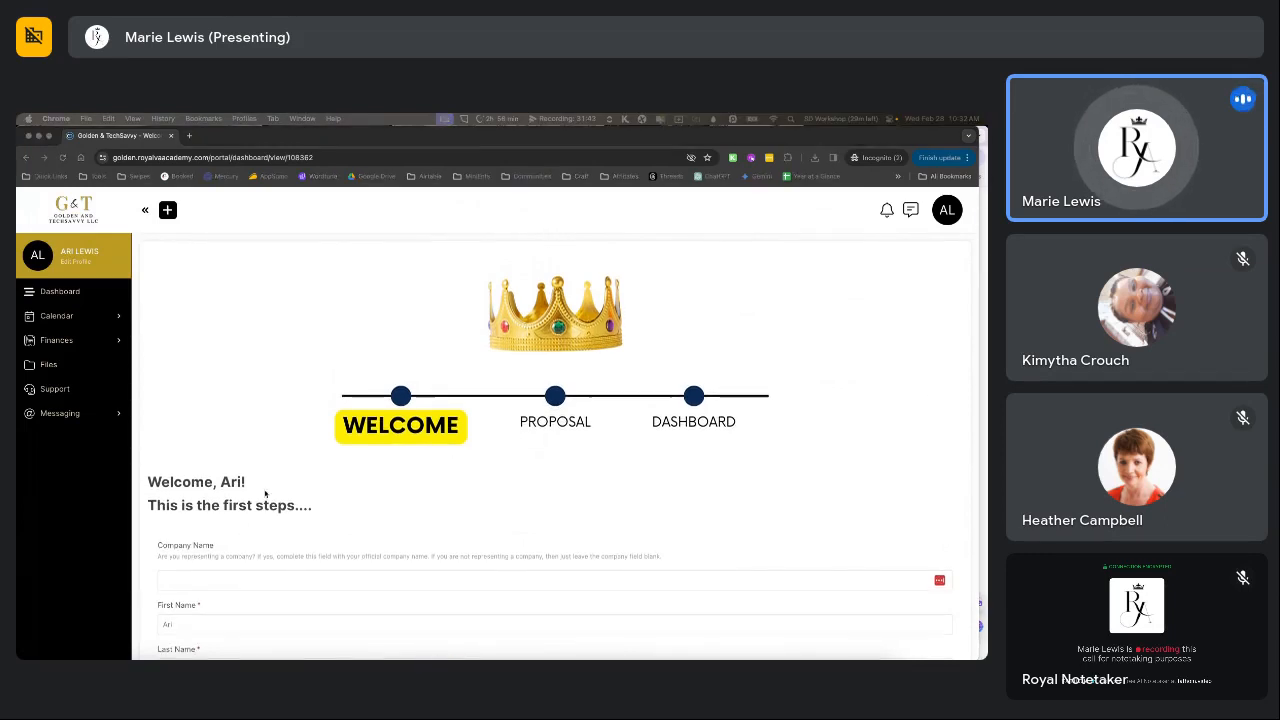
{"action": "scroll", "coordinate": [248, 521], "scroll_direction": "down", "scroll_amount": 3}
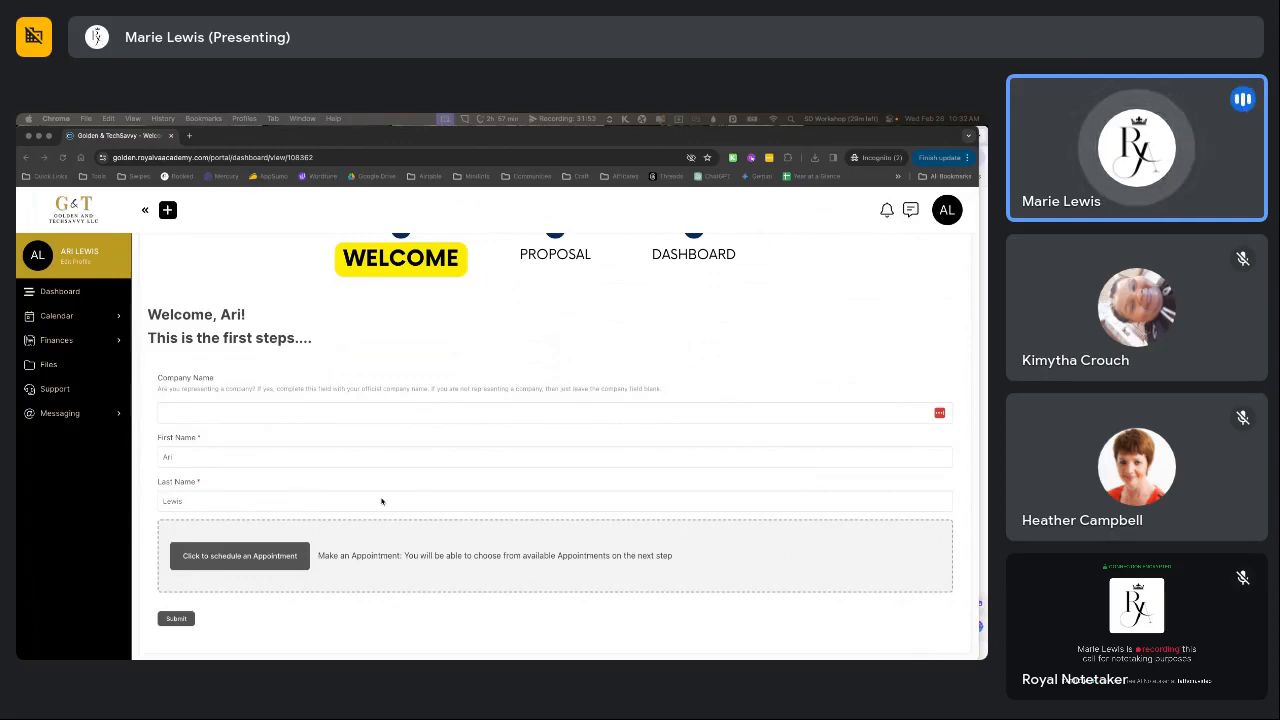
{"action": "left_click", "coordinate": [230, 410]}
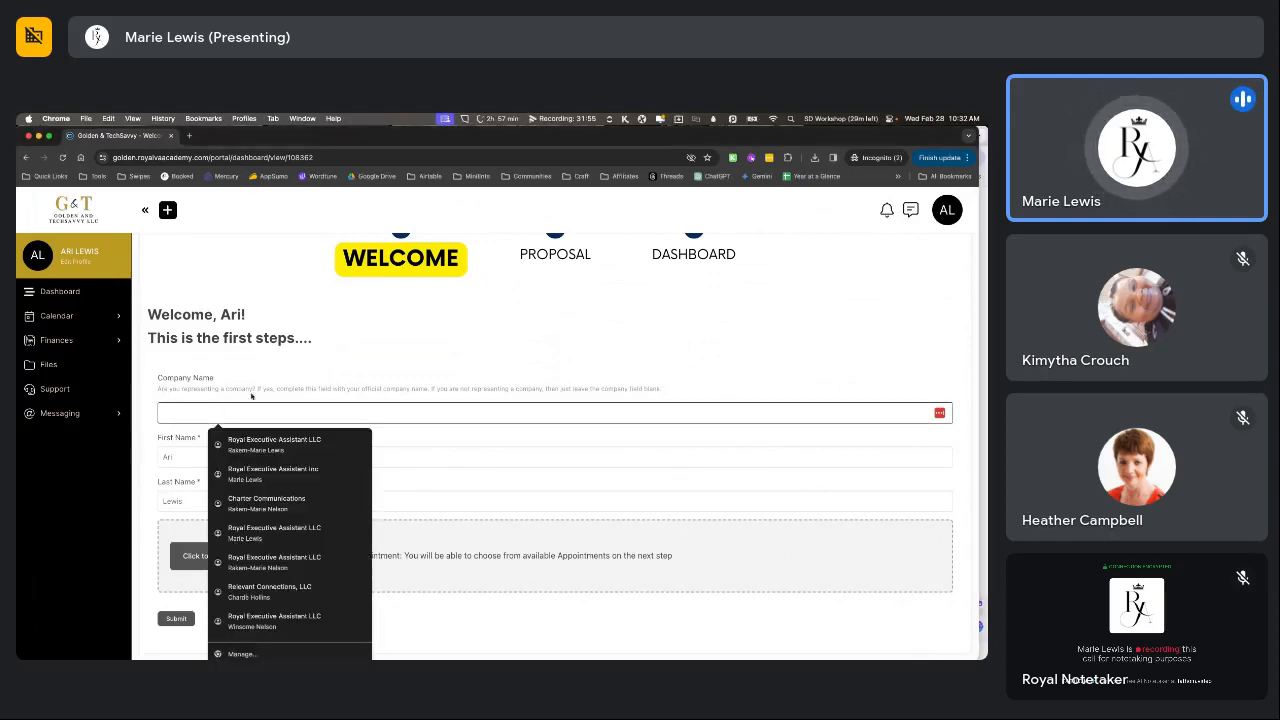
{"action": "left_click", "coordinate": [345, 376]}
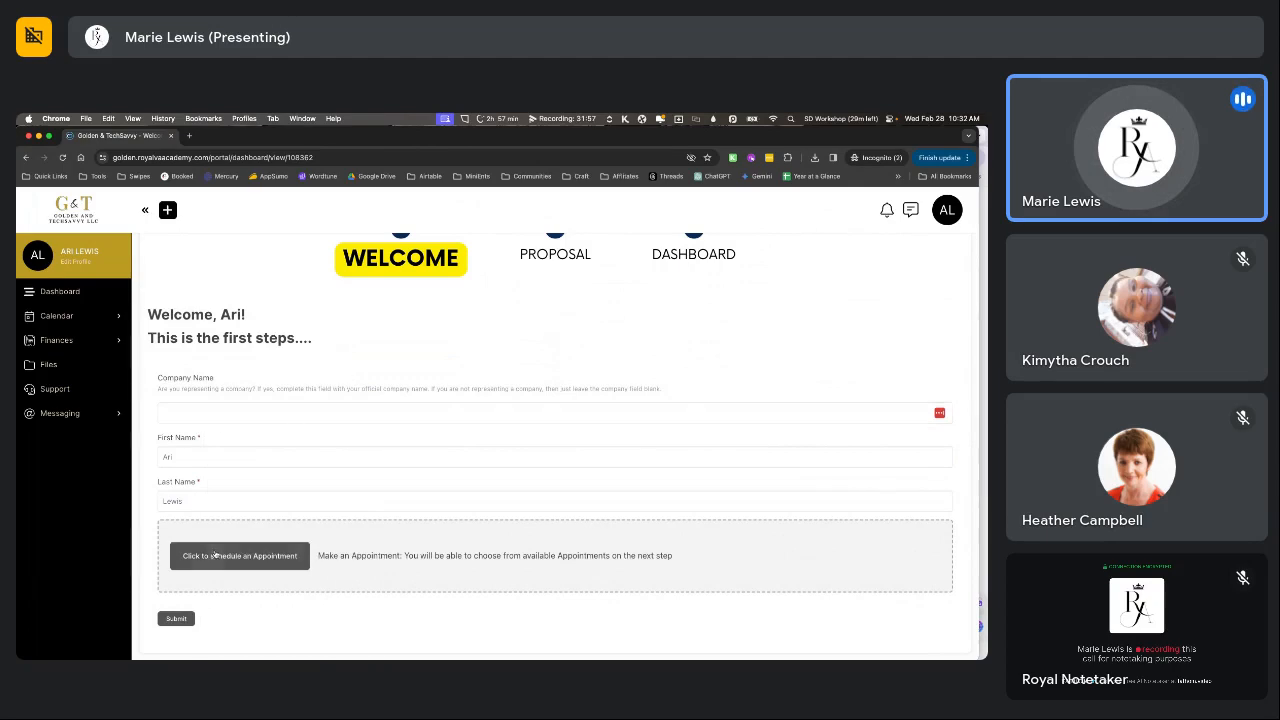
{"action": "left_click", "coordinate": [240, 556]}
{"action": "scroll", "coordinate": [296, 554], "scroll_direction": "down", "scroll_amount": 3}
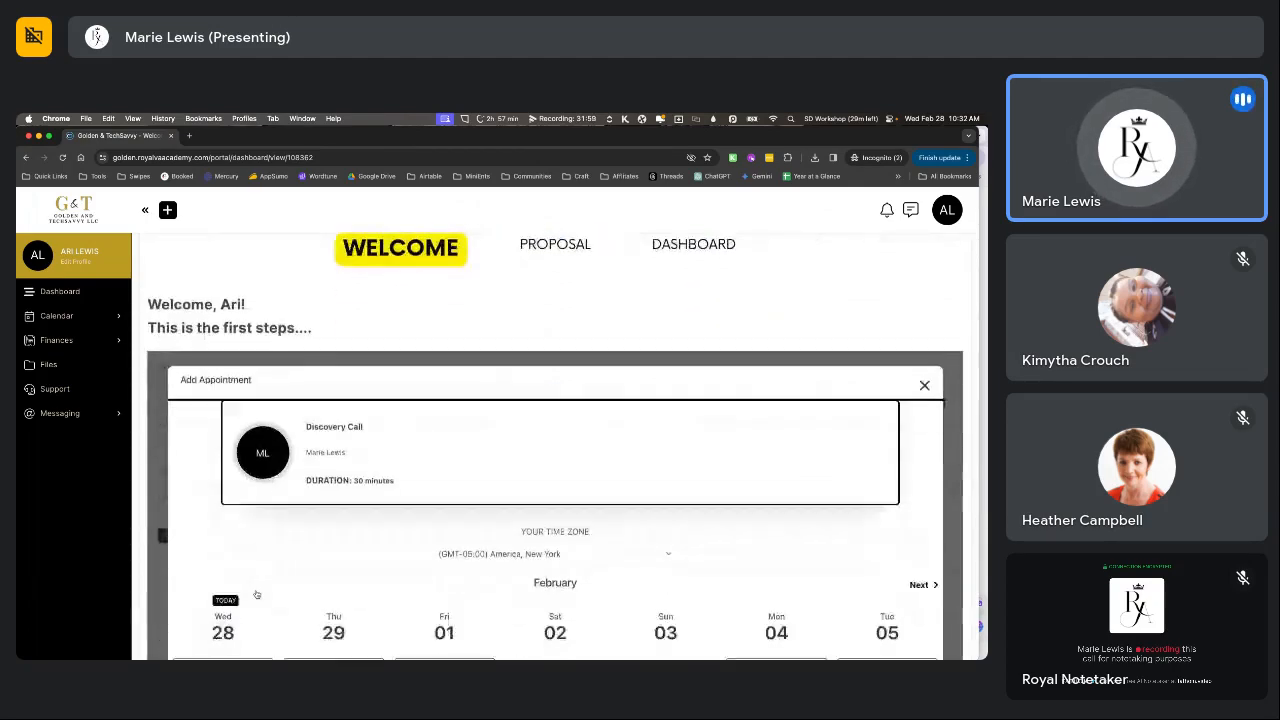
{"action": "scroll", "coordinate": [415, 584], "scroll_direction": "down", "scroll_amount": 6}
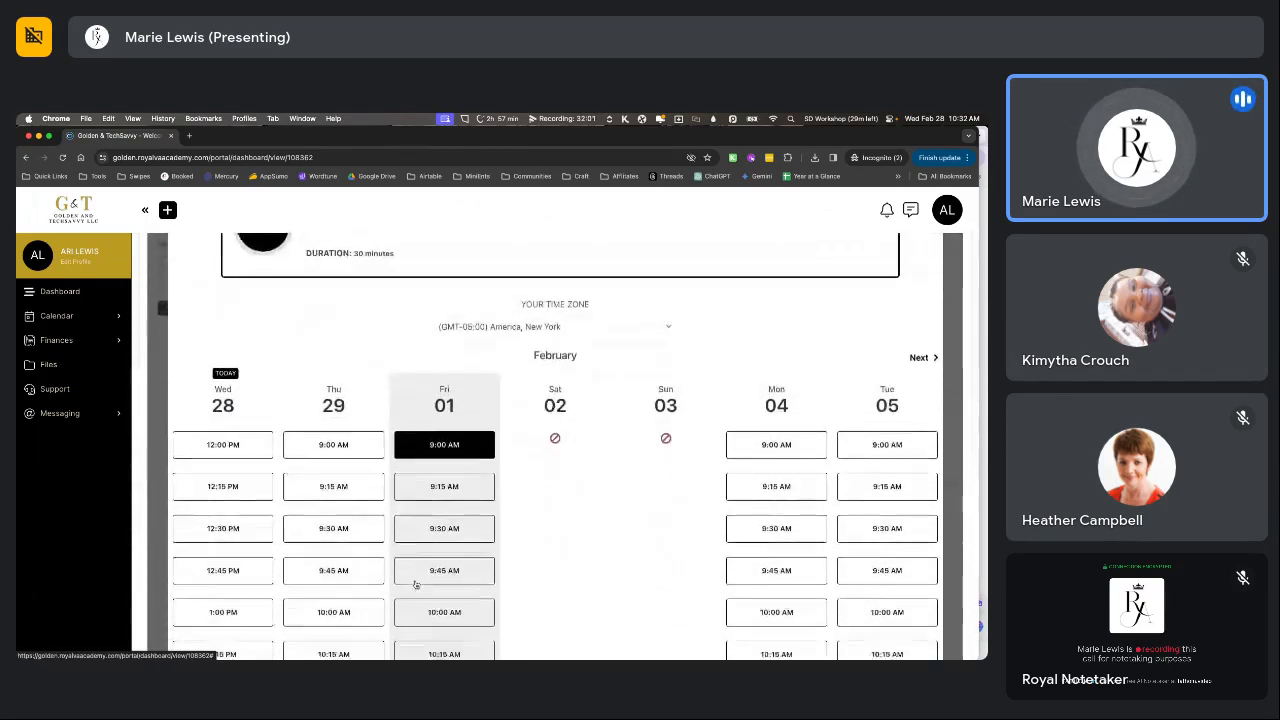
{"action": "scroll", "coordinate": [452, 484], "scroll_direction": "down", "scroll_amount": 4}
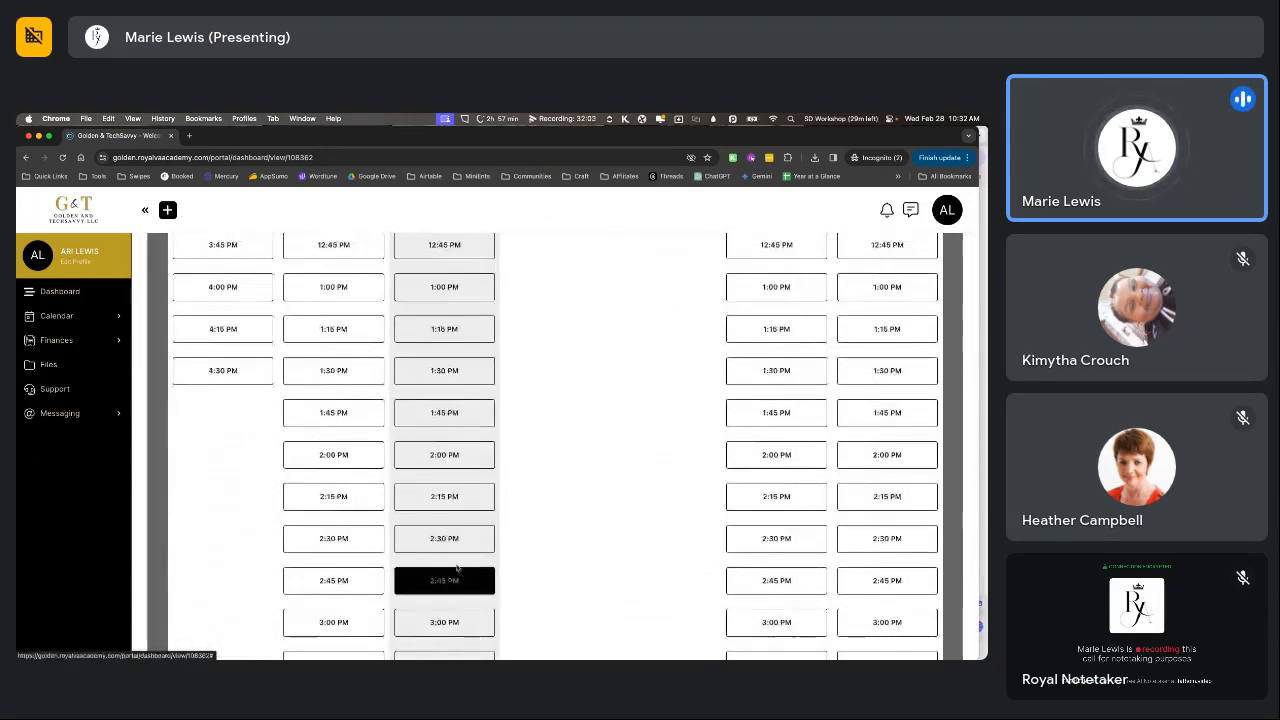
{"action": "left_click", "coordinate": [207, 344]}
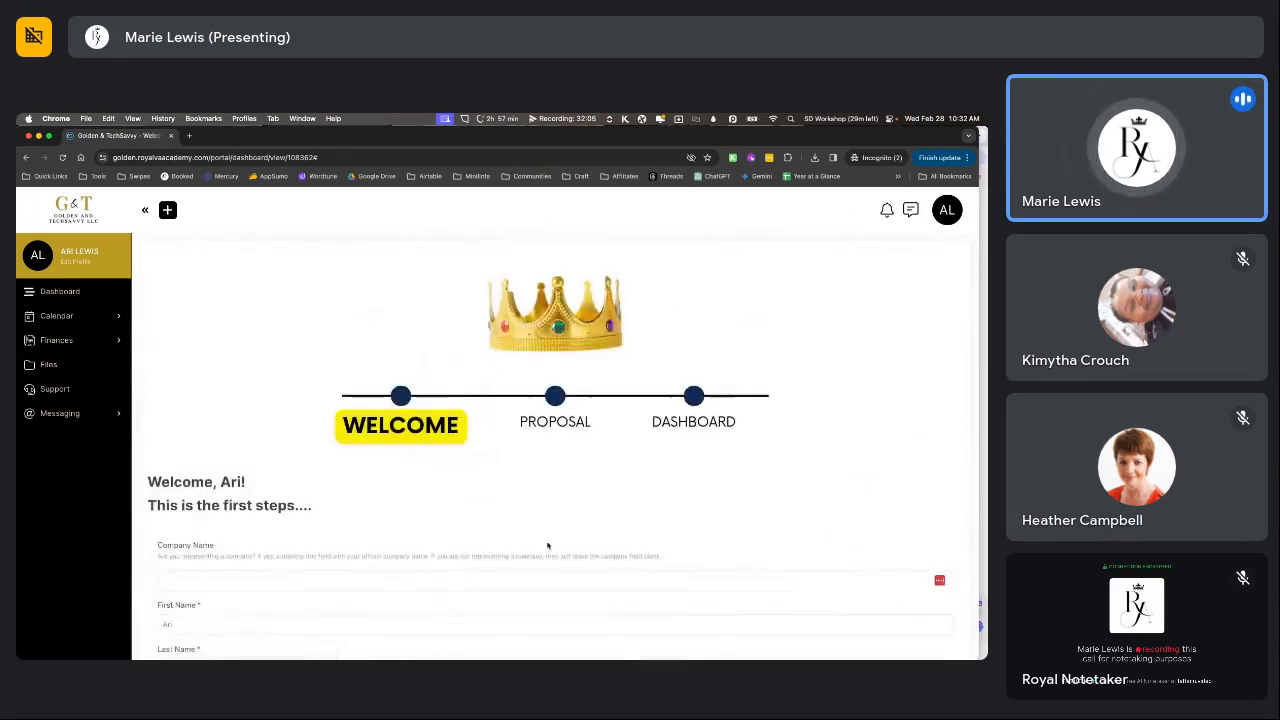
{"action": "left_click", "coordinate": [176, 618]}
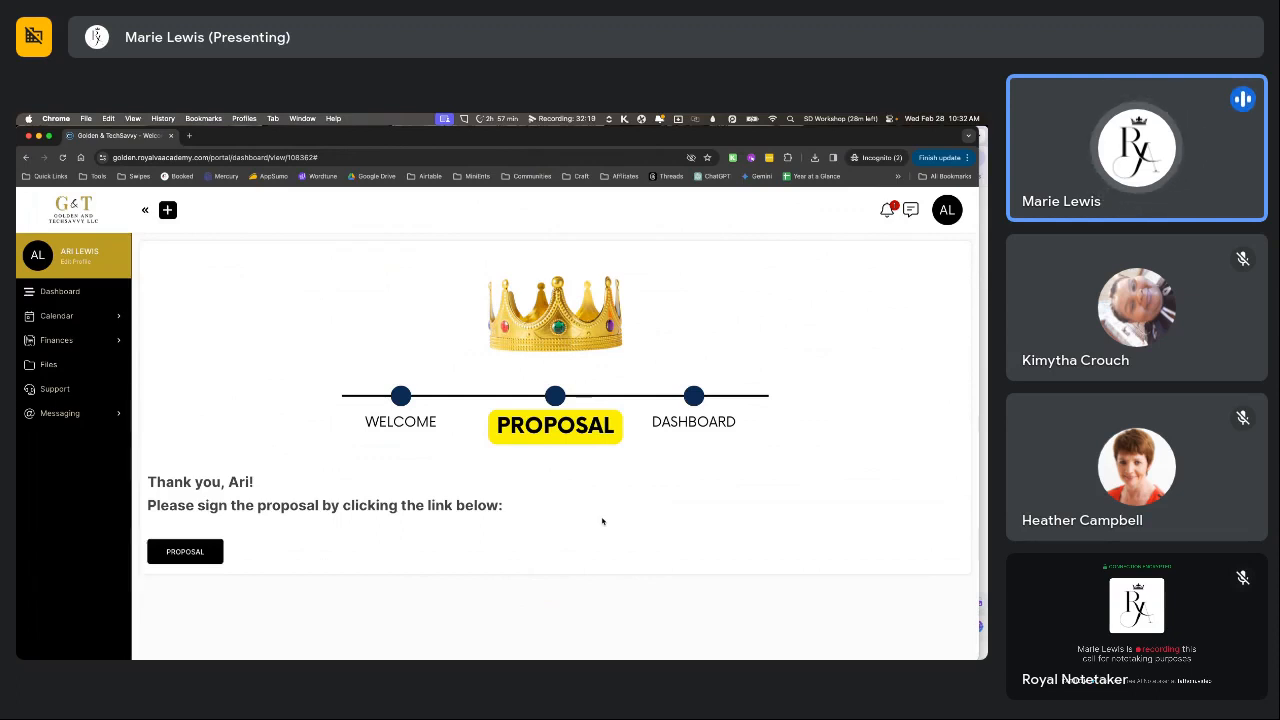
Open the RTC Standard proposal, sign it with a typed name, and accept it
{"action": "left_click", "coordinate": [197, 555]}
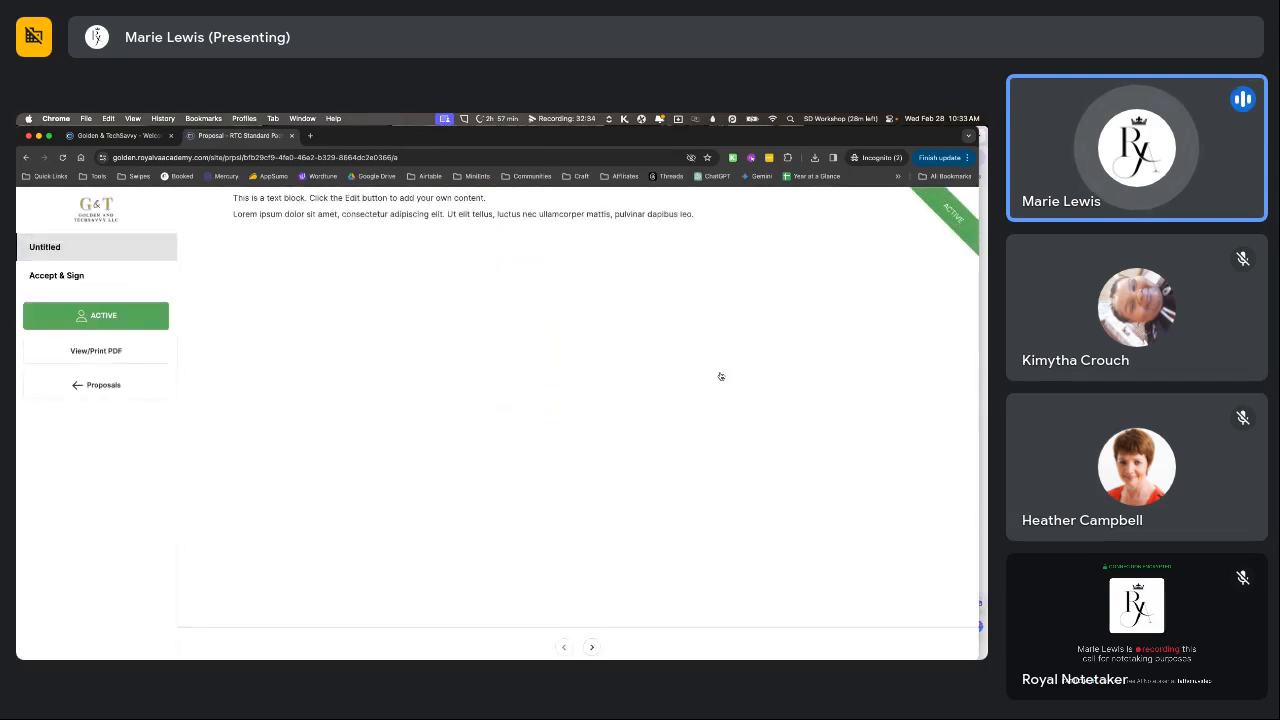
{"action": "left_click", "coordinate": [113, 278]}
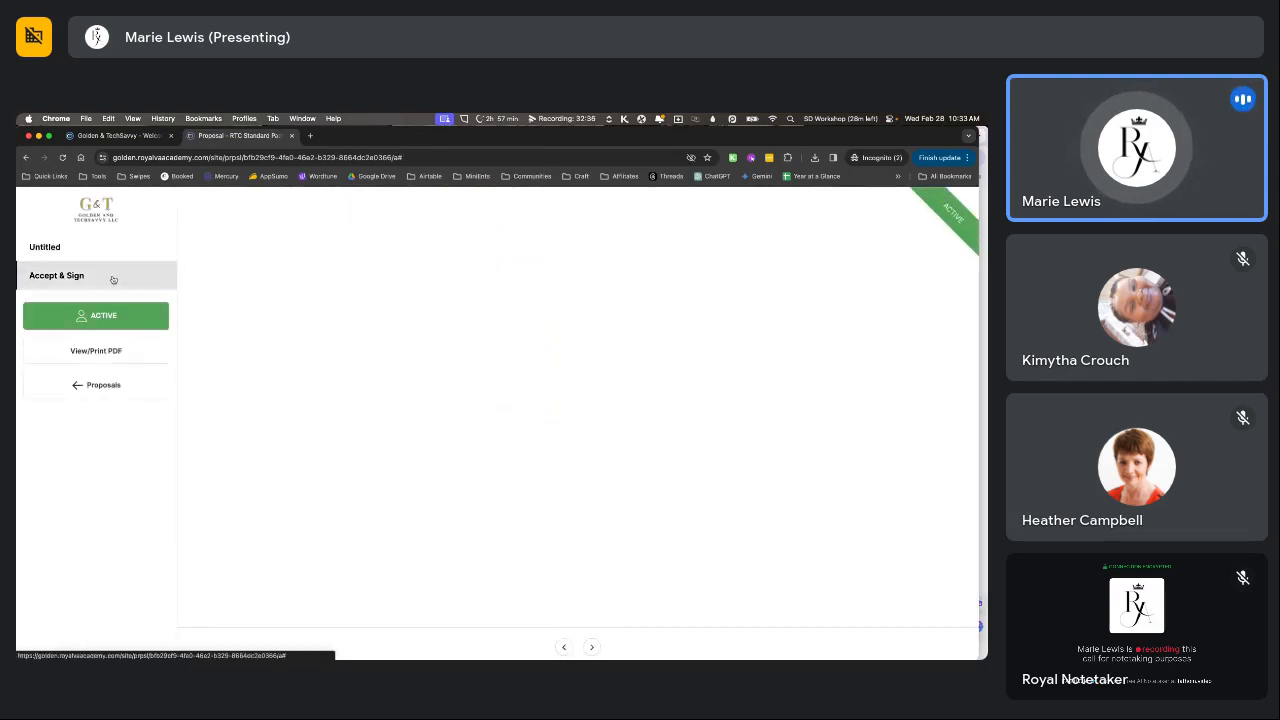
{"action": "left_click", "coordinate": [460, 266]}
{"action": "type", "text": "r"}
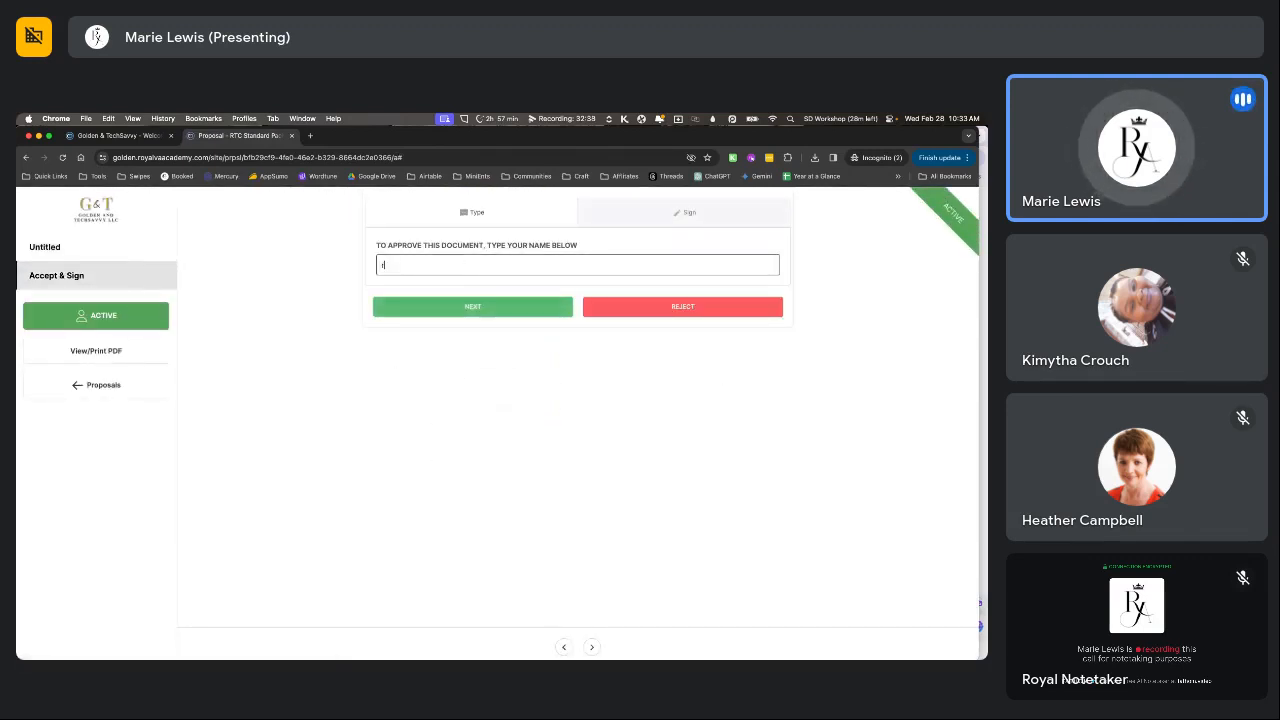
{"action": "key", "text": "BackSpace"}
{"action": "type", "text": "Ar"}
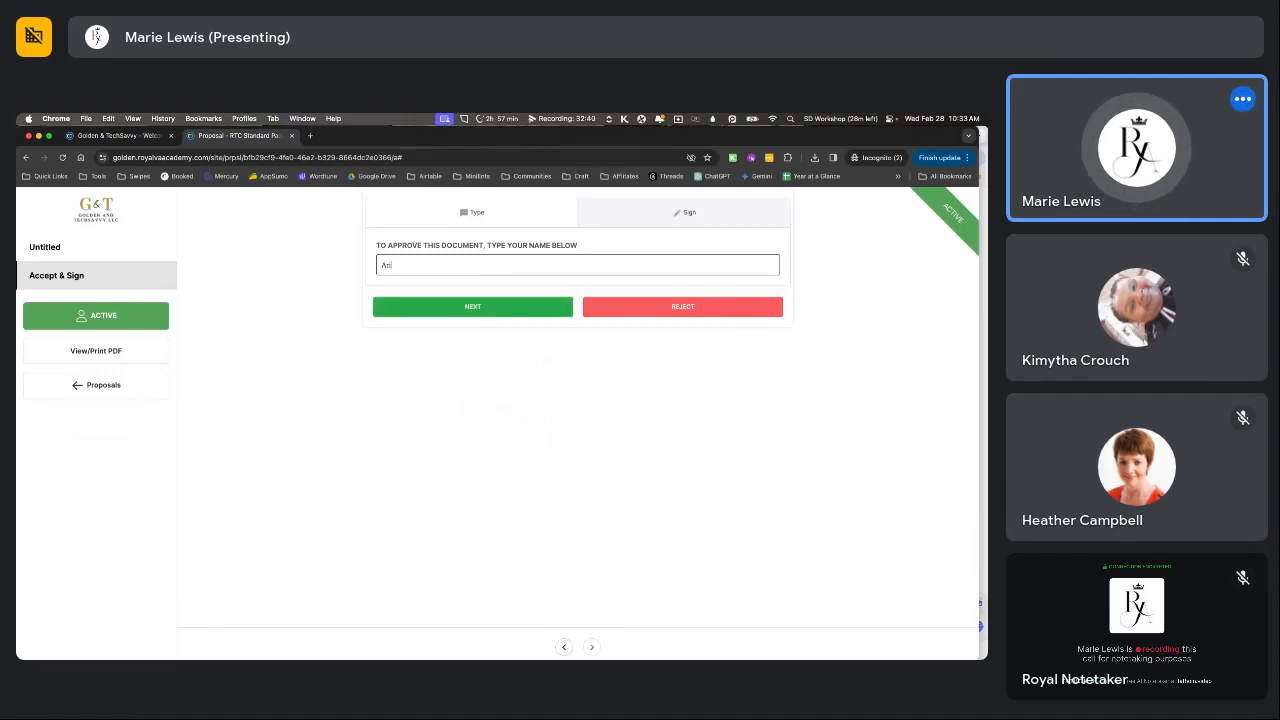
{"action": "type", "text": "i"}
{"action": "left_click", "coordinate": [480, 307]}
{"action": "left_click", "coordinate": [510, 368]}
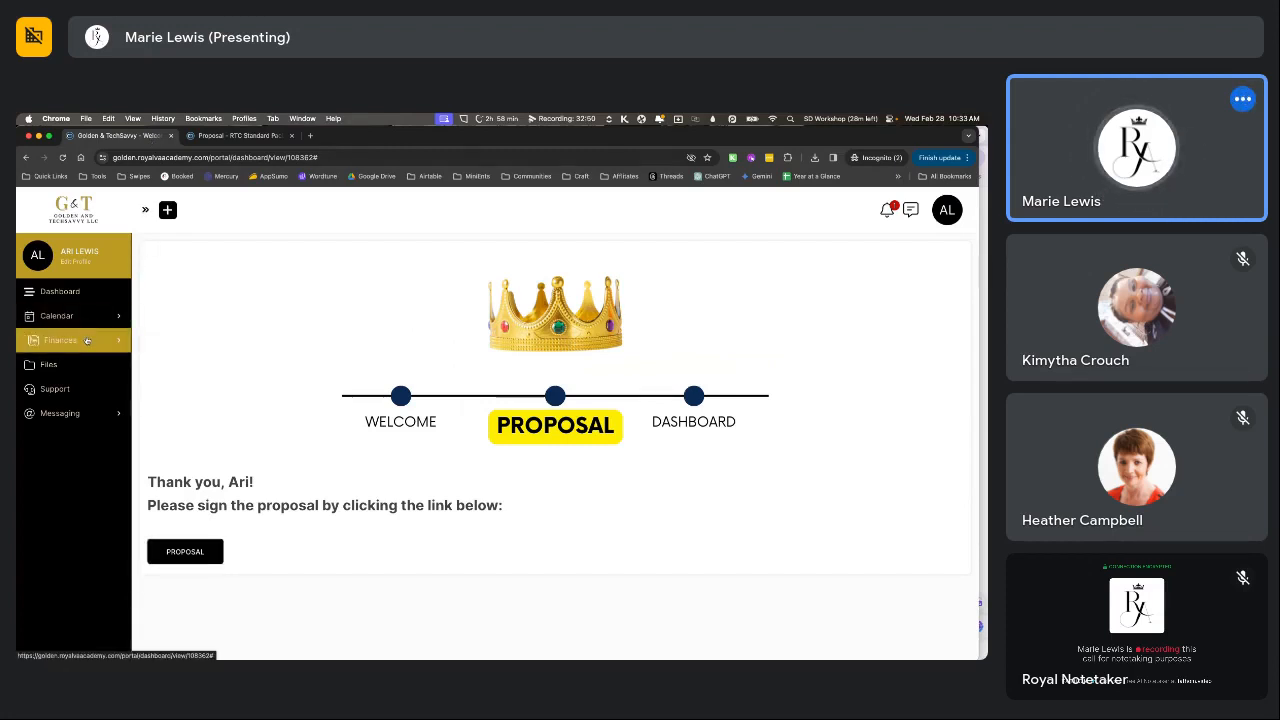
Expand Finances in the client portal sidebar and open the Invoices page
{"action": "left_click", "coordinate": [58, 341]}
{"action": "left_click", "coordinate": [74, 337]}
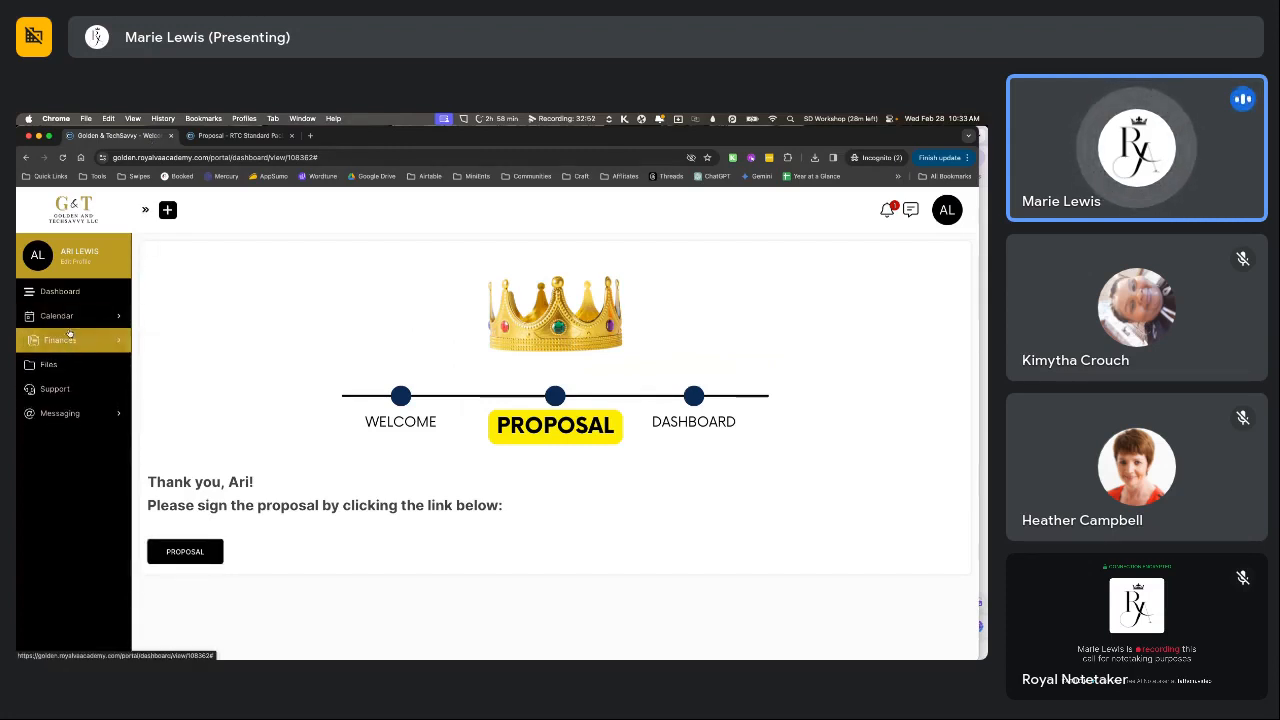
{"action": "left_click", "coordinate": [62, 157]}
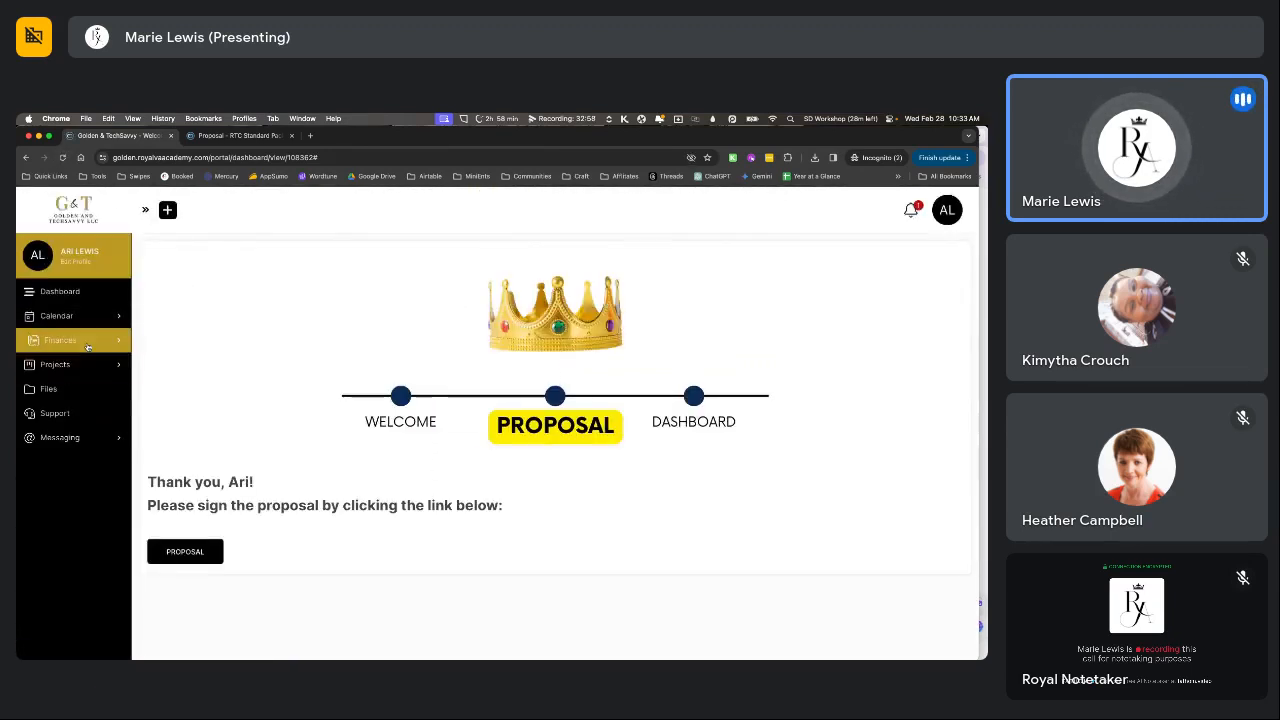
{"action": "left_click", "coordinate": [73, 342]}
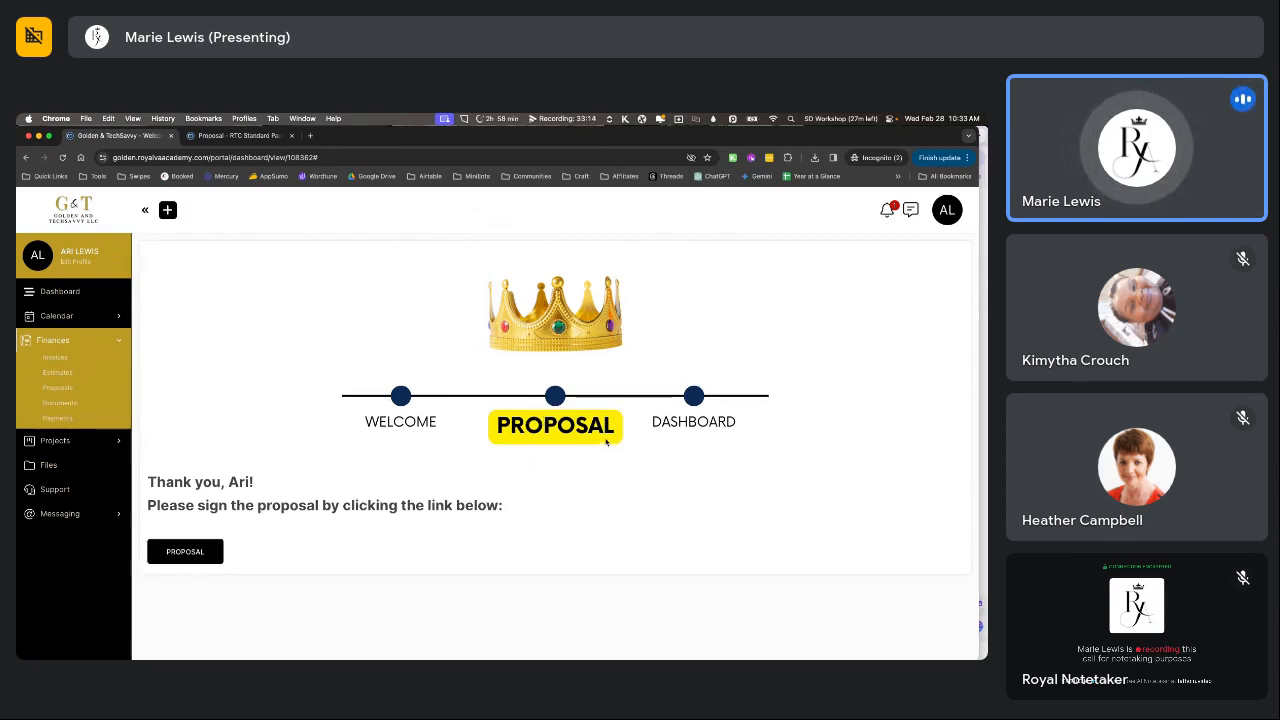
{"action": "left_click", "coordinate": [60, 358]}
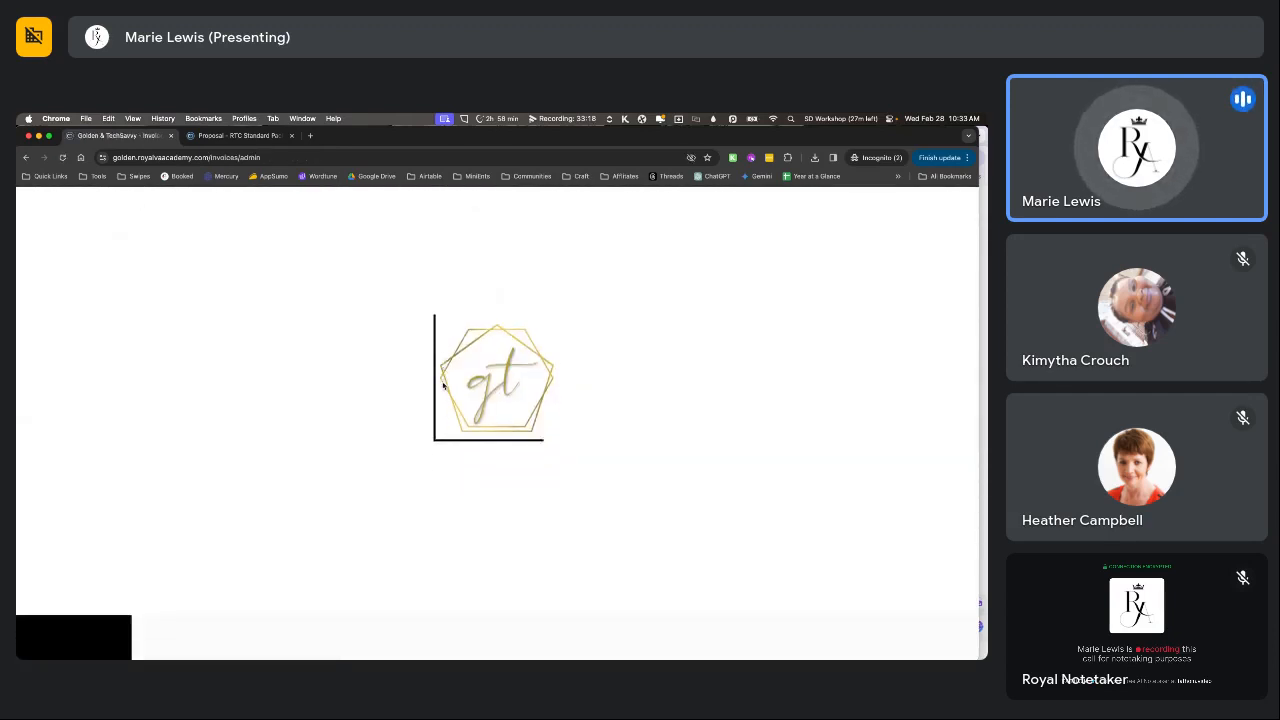
Open the February 2024 invoice preview and scroll through its charges and $100.00 balance due
{"action": "left_click", "coordinate": [460, 348]}
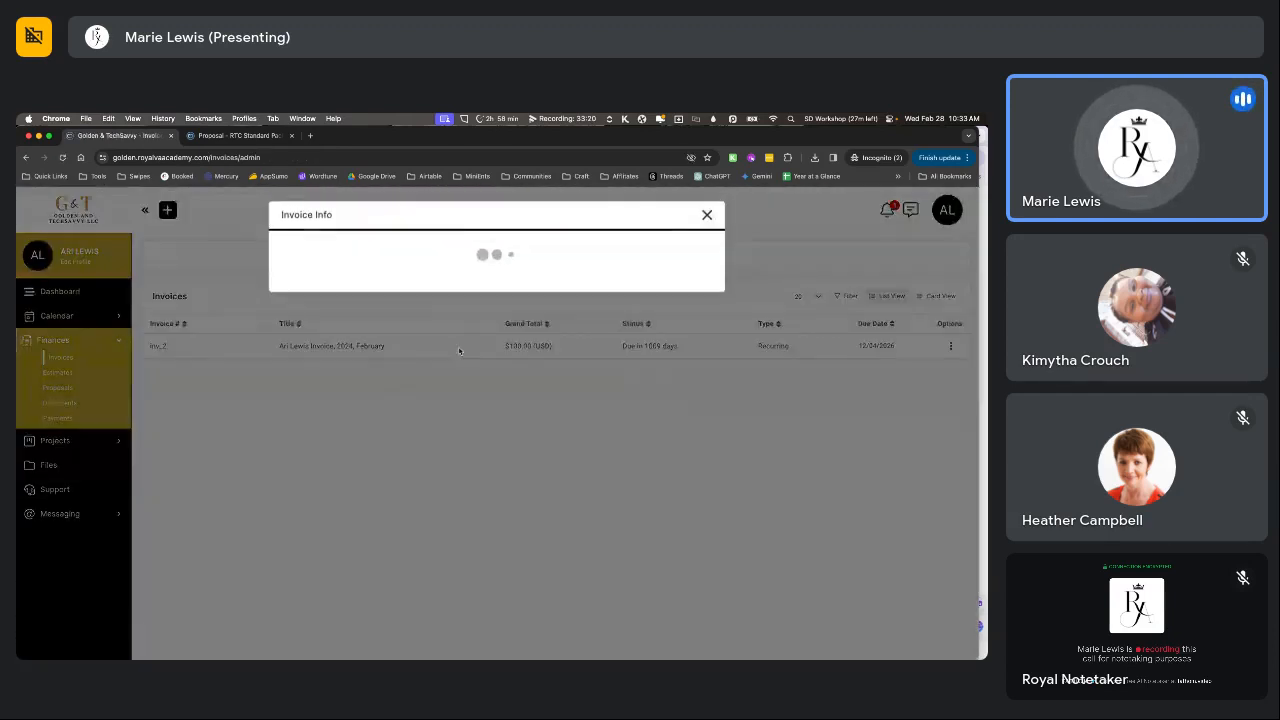
{"action": "scroll", "coordinate": [437, 585], "scroll_direction": "down", "scroll_amount": 3}
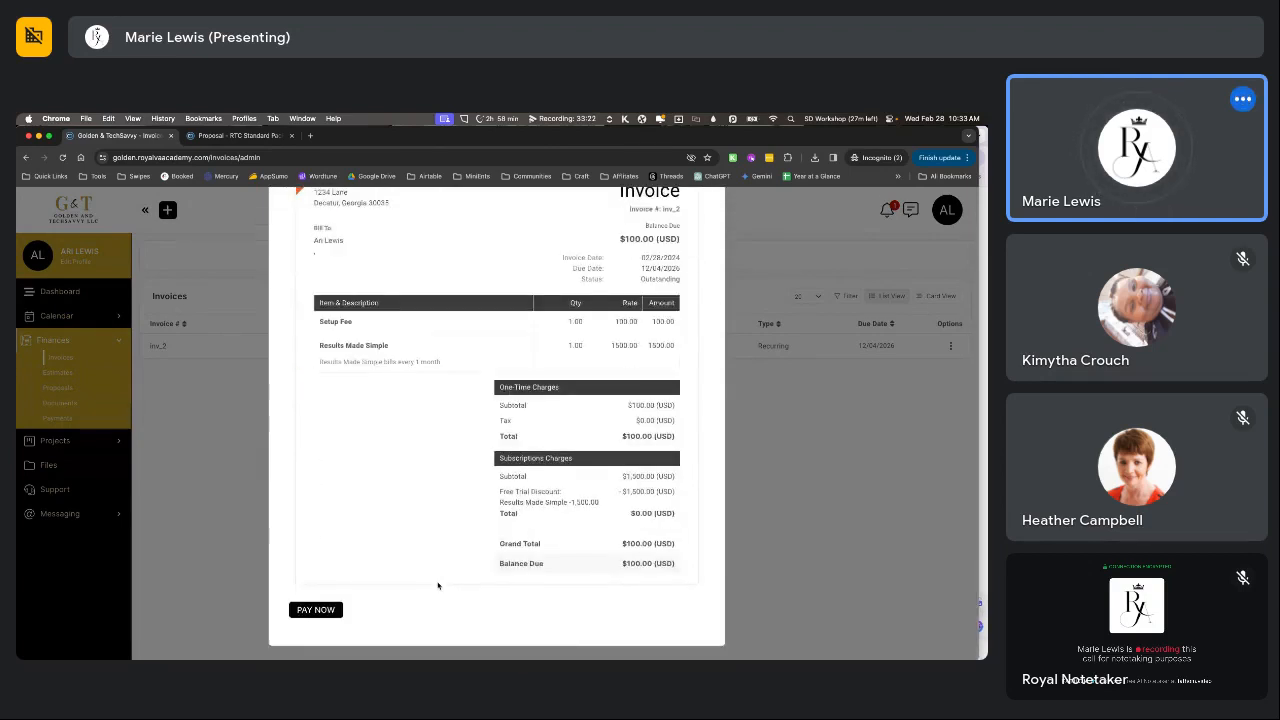
{"action": "scroll", "coordinate": [561, 494], "scroll_direction": "up", "scroll_amount": 4}
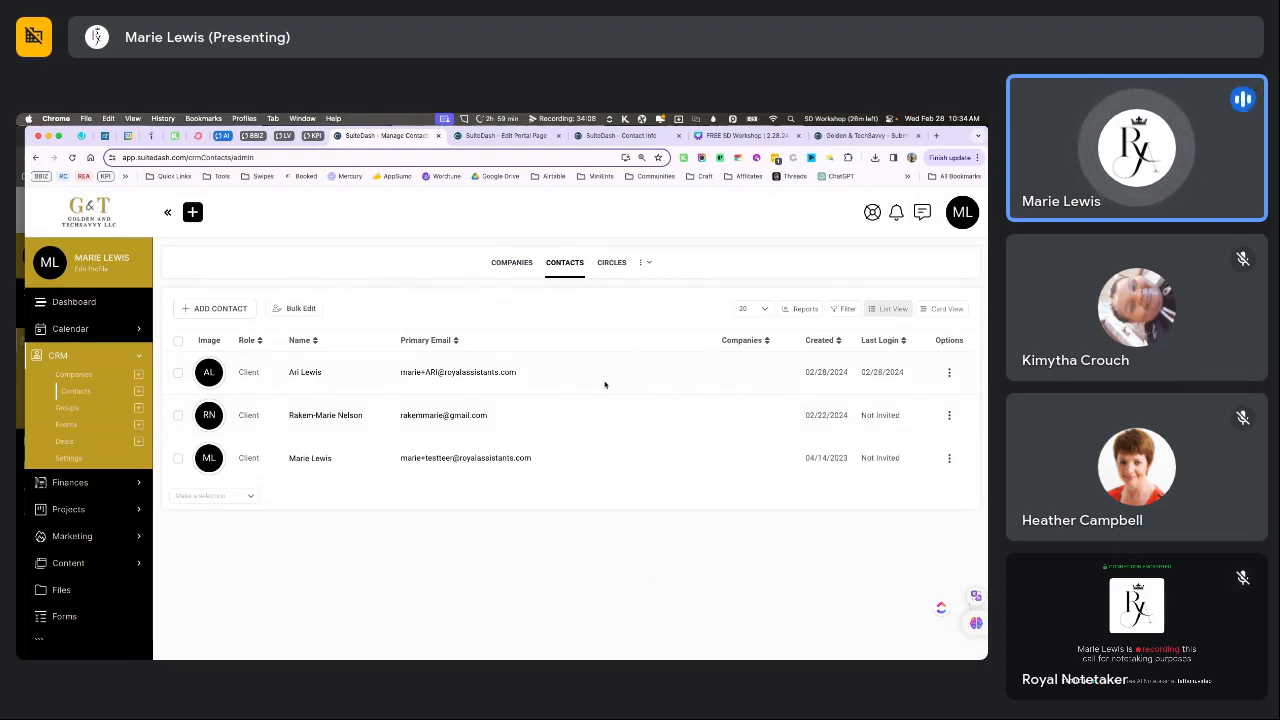
Look over the Edit Portal Page and Contact Info tabs, then open Forms in the admin sidebar
{"action": "left_click", "coordinate": [501, 138]}
{"action": "scroll", "coordinate": [428, 455], "scroll_direction": "down", "scroll_amount": 15}
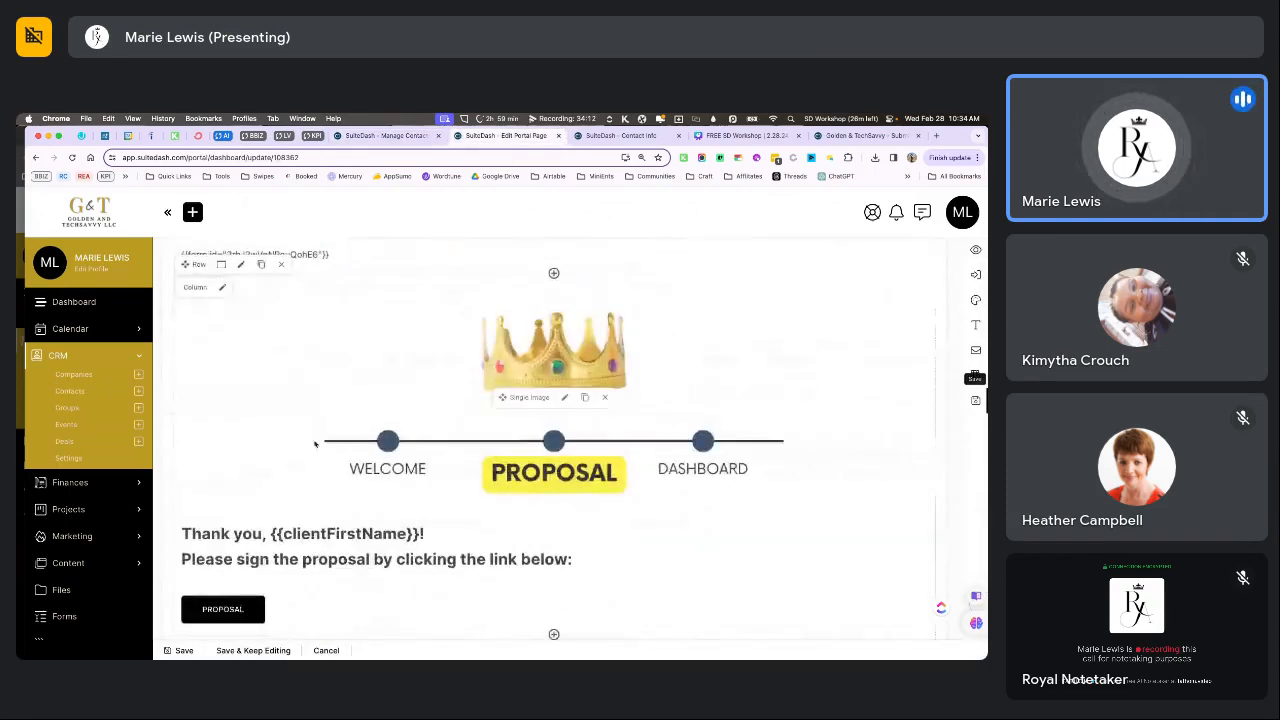
{"action": "scroll", "coordinate": [317, 440], "scroll_direction": "up", "scroll_amount": 3}
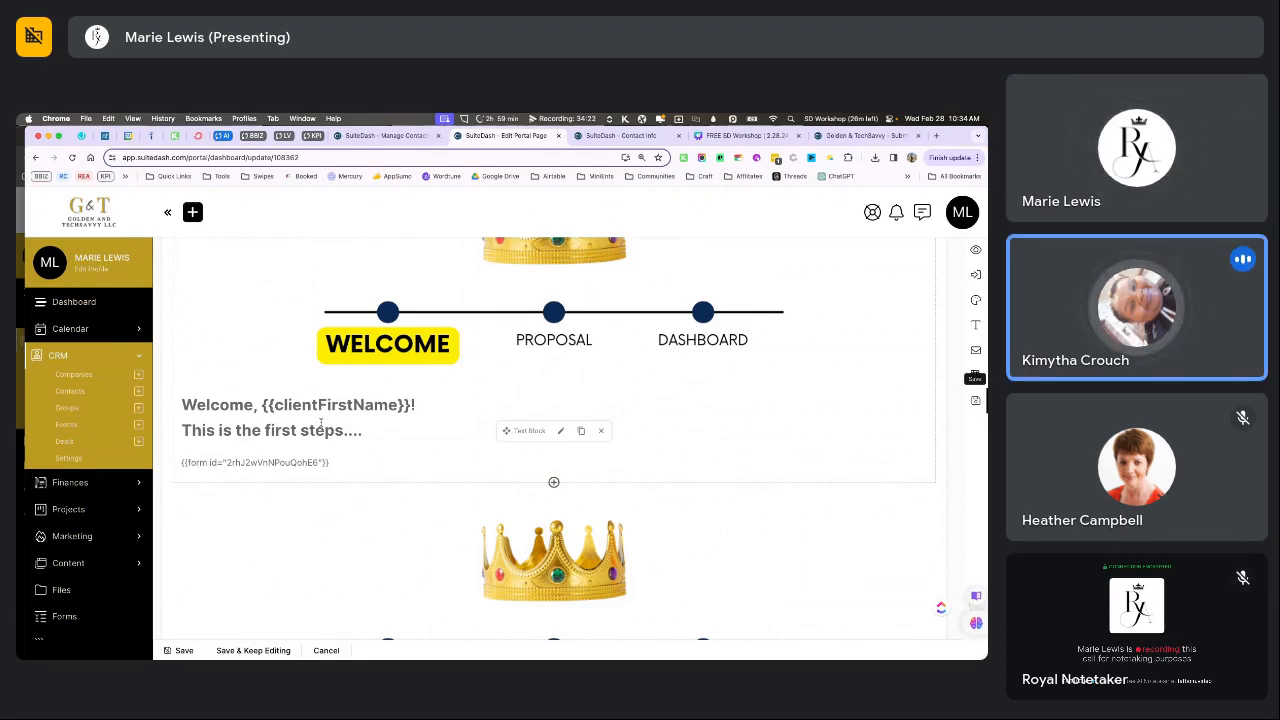
{"action": "left_click", "coordinate": [641, 137]}
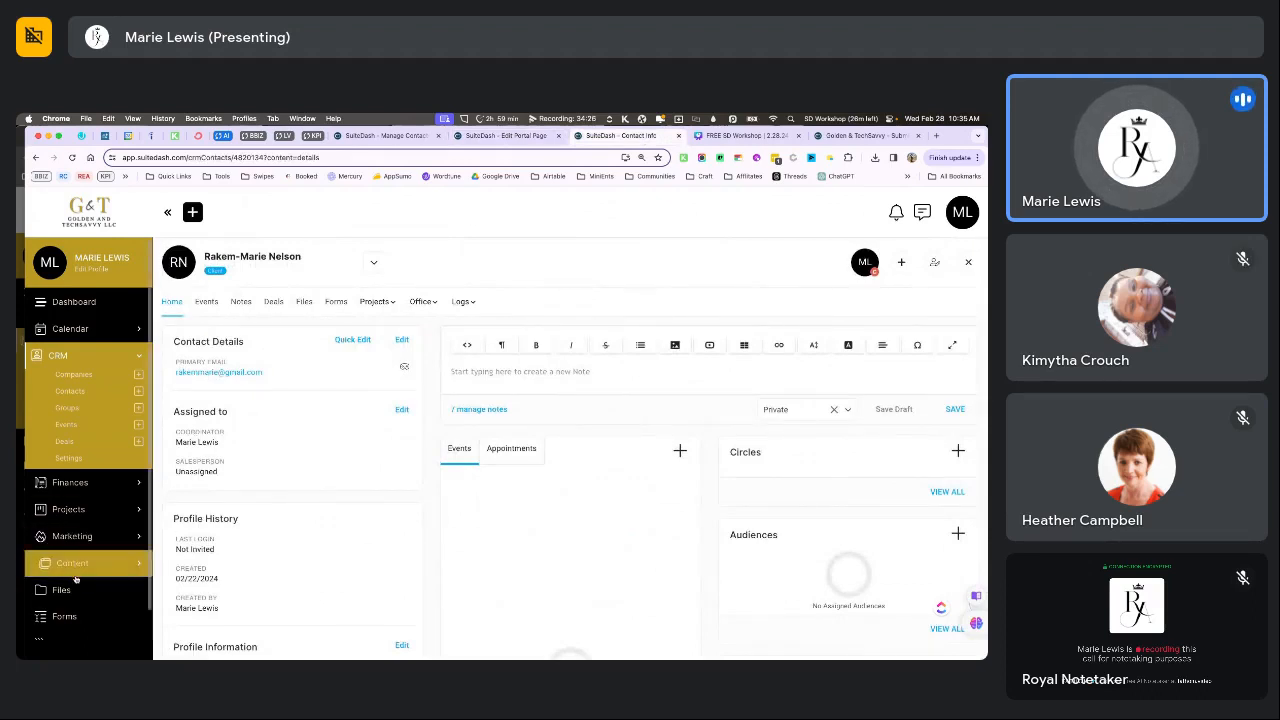
{"action": "scroll", "coordinate": [70, 560], "scroll_direction": "down", "scroll_amount": 1}
{"action": "left_click", "coordinate": [66, 604]}
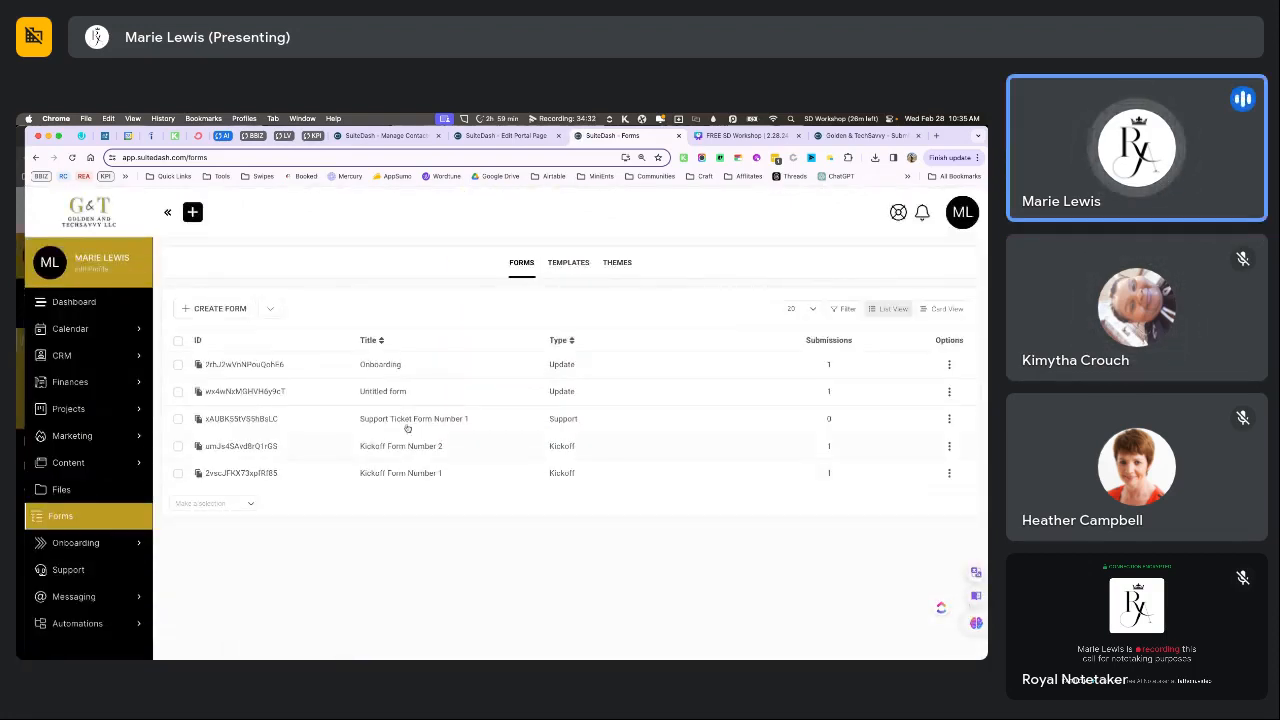
Open the Onboarding form and add a Choice Block from Advanced Blocks
{"action": "left_click", "coordinate": [418, 372]}
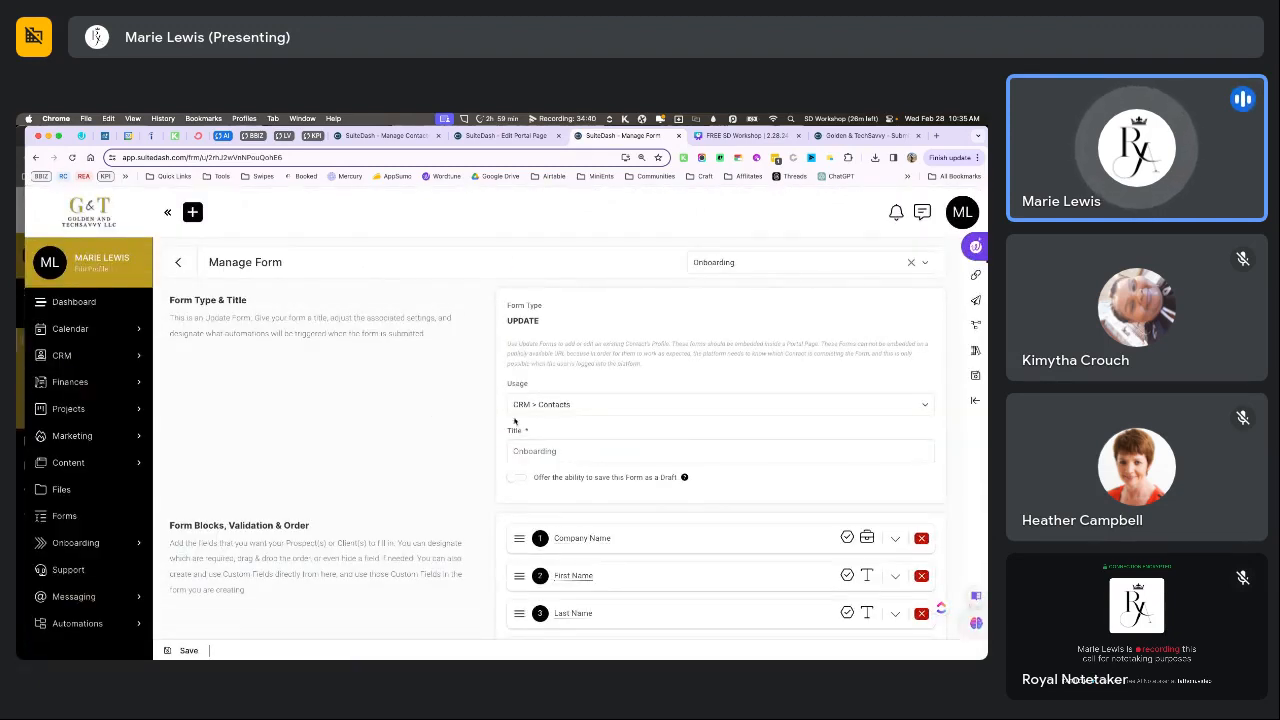
{"action": "scroll", "coordinate": [590, 497], "scroll_direction": "down", "scroll_amount": 5}
{"action": "left_click", "coordinate": [576, 512]}
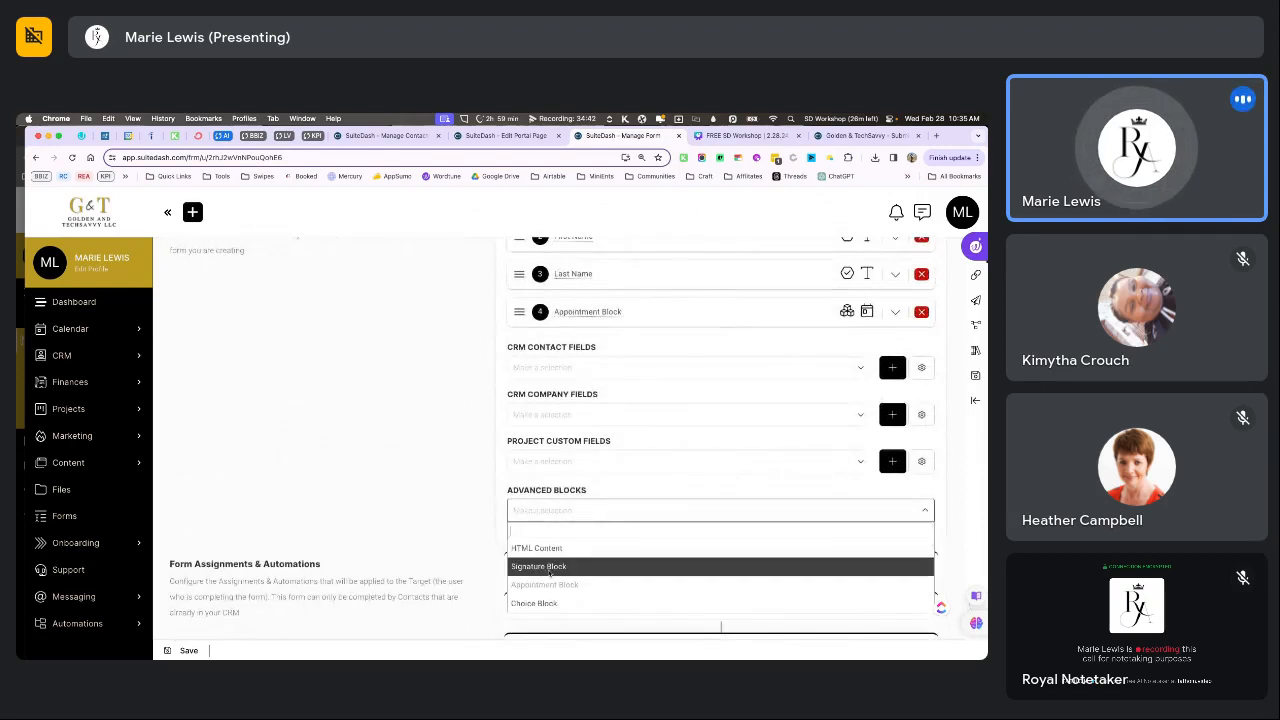
{"action": "left_click", "coordinate": [548, 605]}
Title the first choice 'Plan 1' and begin adding an action to it
{"action": "left_click", "coordinate": [612, 388]}
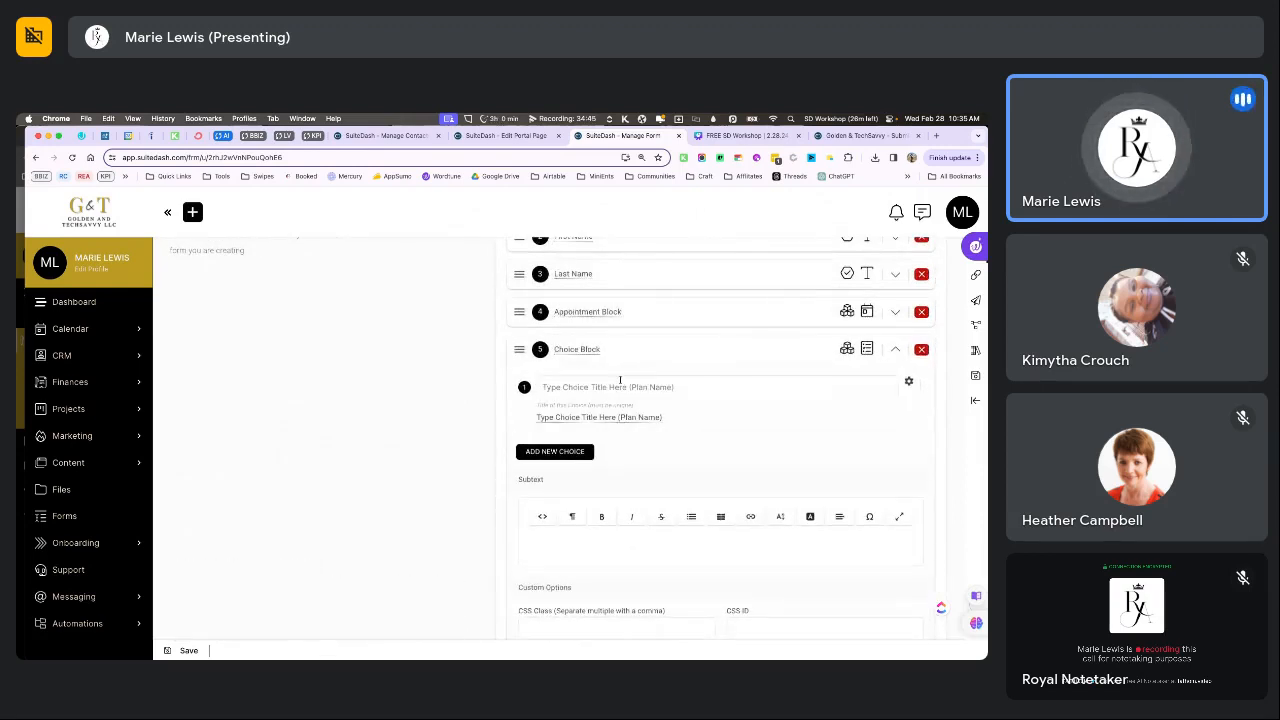
{"action": "left_click_drag", "start_coordinate": [678, 387], "coordinate": [537, 386]}
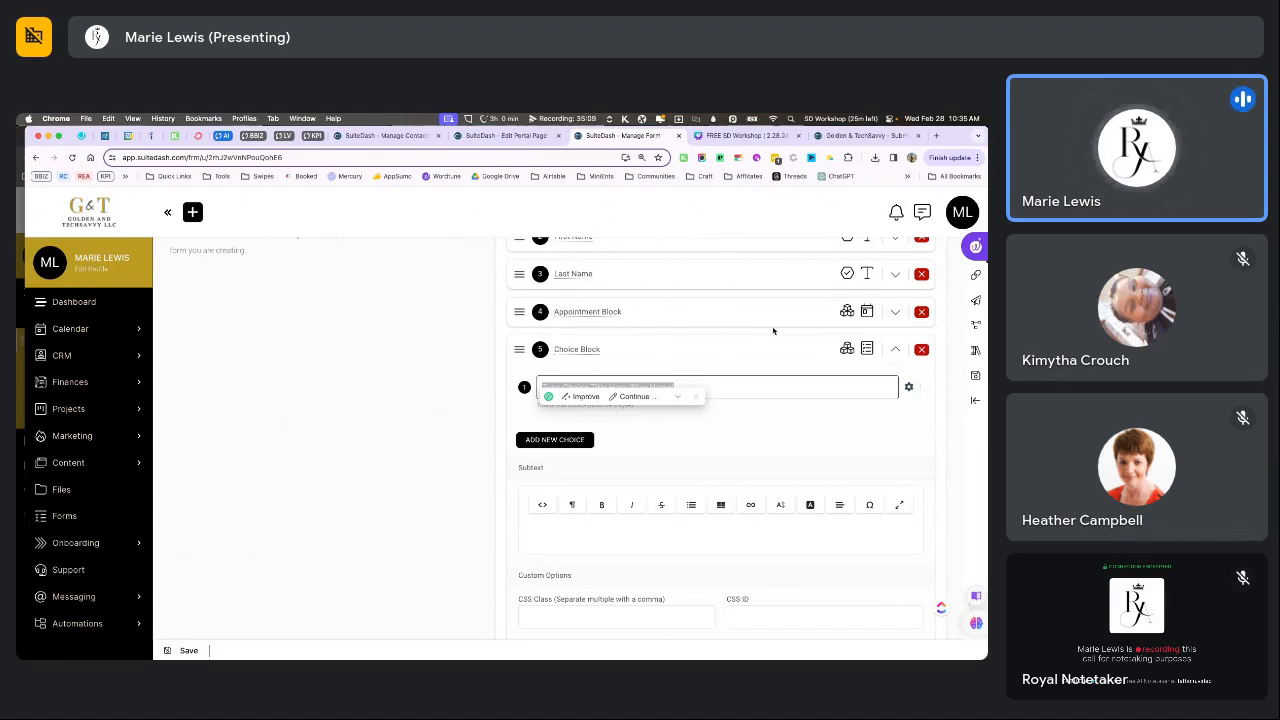
{"action": "left_click", "coordinate": [682, 388]}
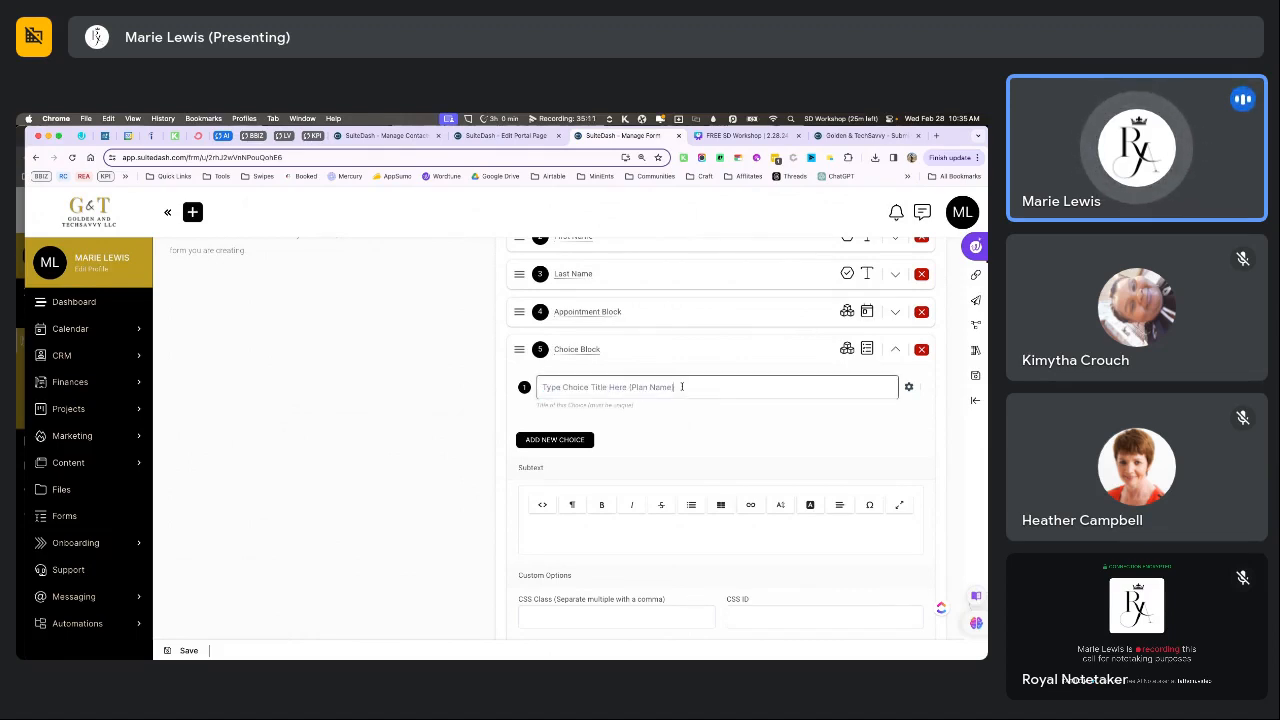
{"action": "triple_click", "coordinate": [682, 387]}
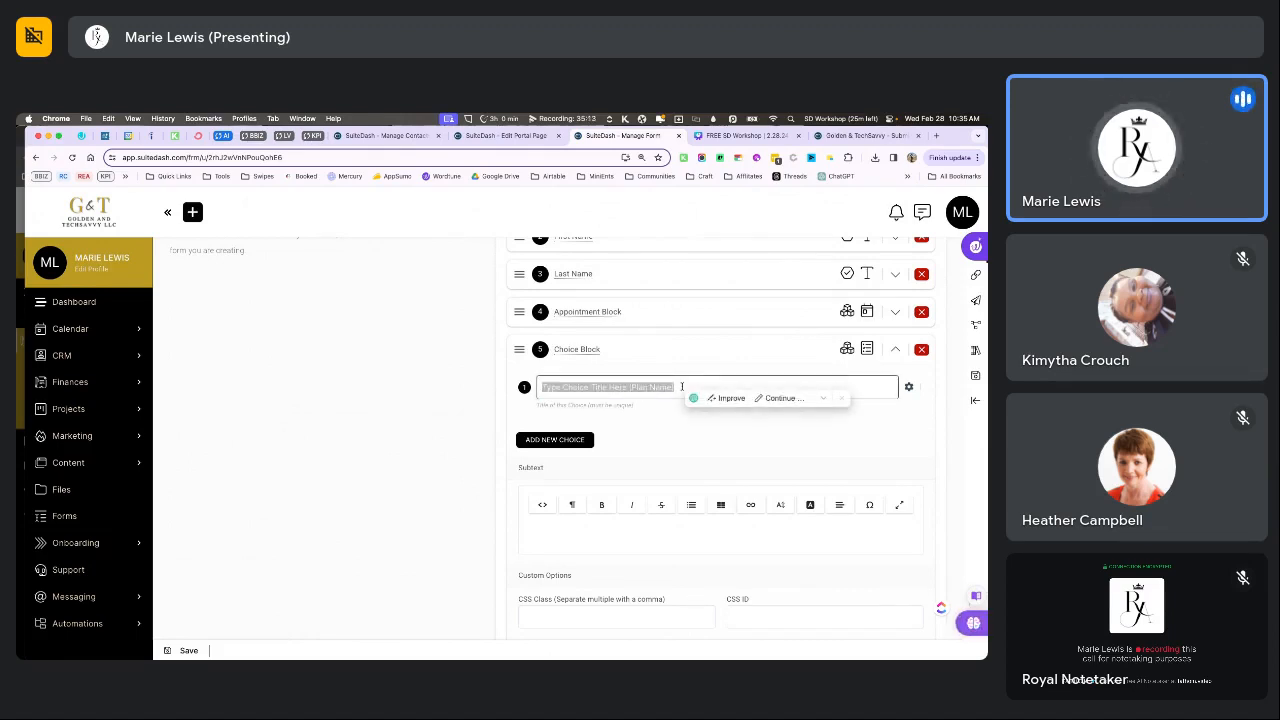
{"action": "type", "text": "Plan 1"}
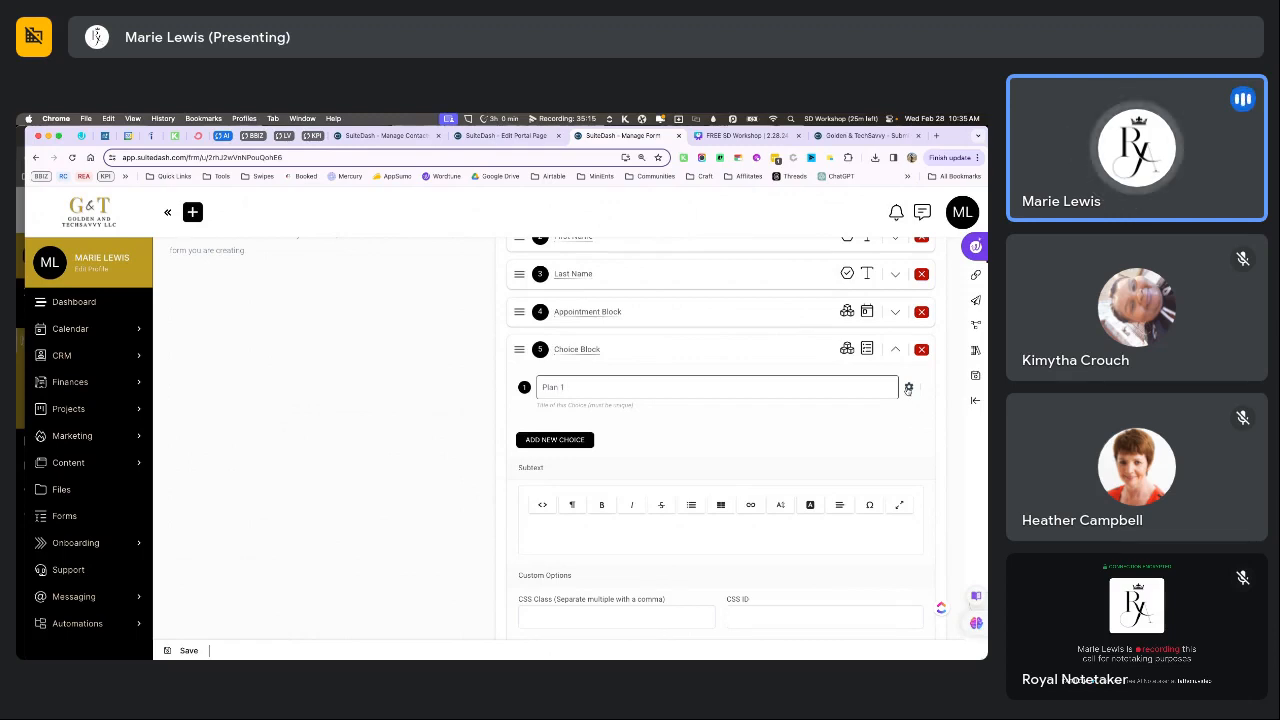
{"action": "left_click", "coordinate": [908, 387]}
{"action": "left_click", "coordinate": [504, 336]}
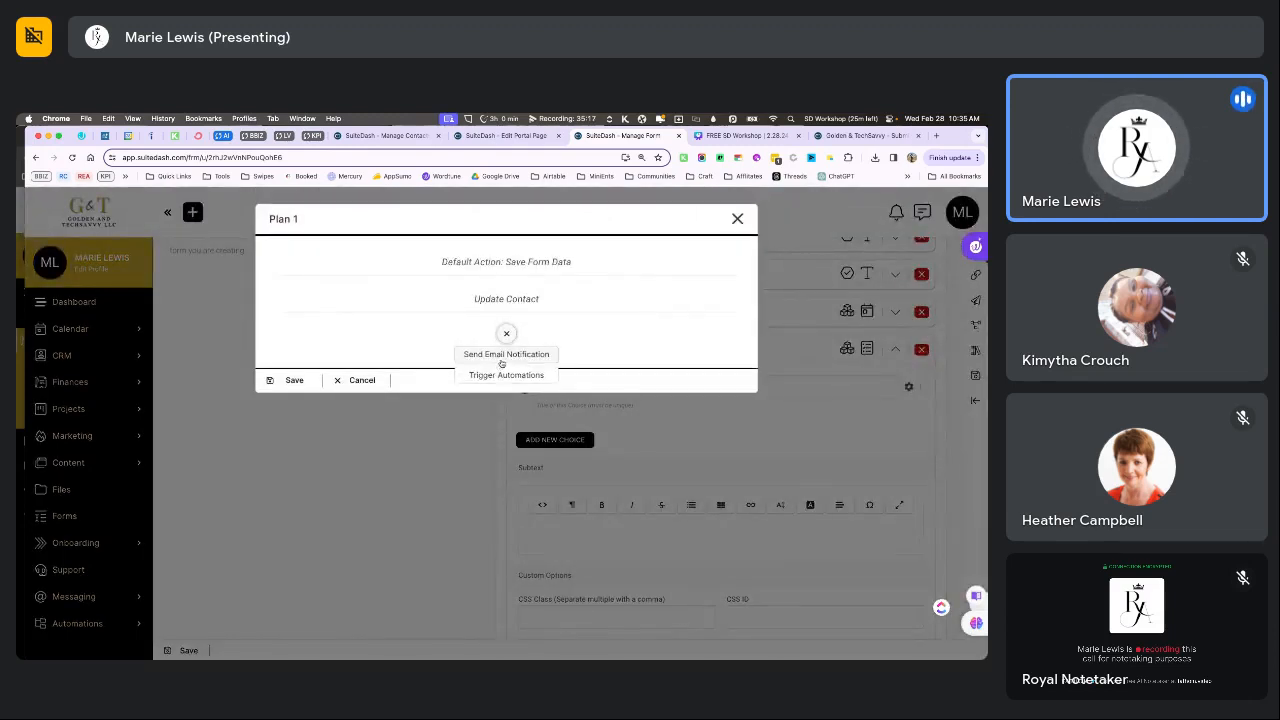
Review the Trigger Automations options for Plan 1, close the dialogs, and delete the Choice Block
{"action": "left_click", "coordinate": [502, 367]}
{"action": "left_click", "coordinate": [689, 339]}
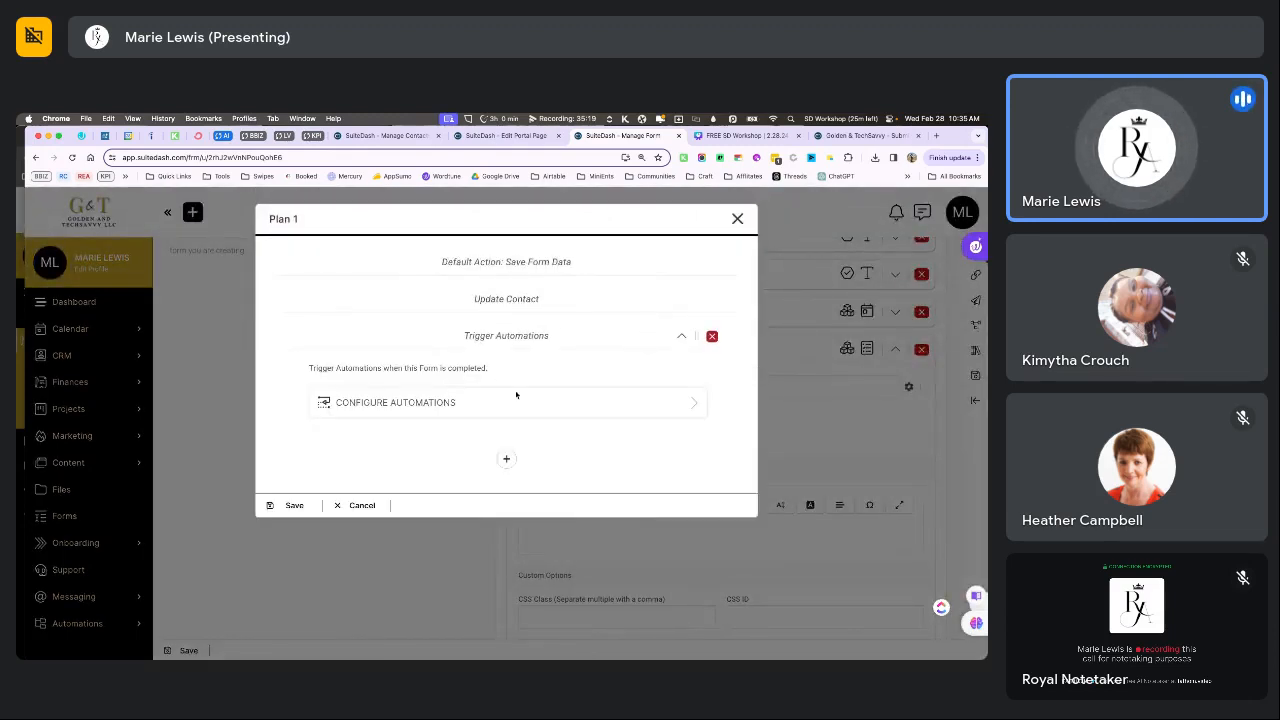
{"action": "left_click", "coordinate": [514, 395]}
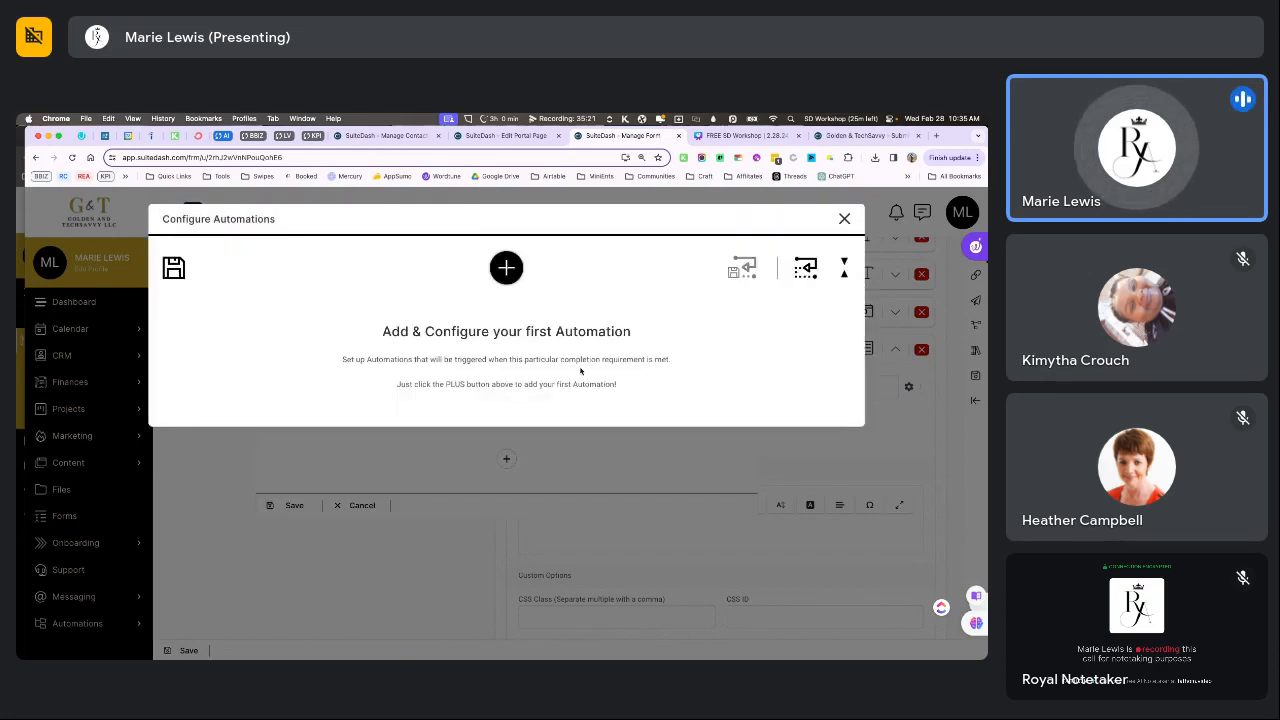
{"action": "left_click", "coordinate": [508, 268]}
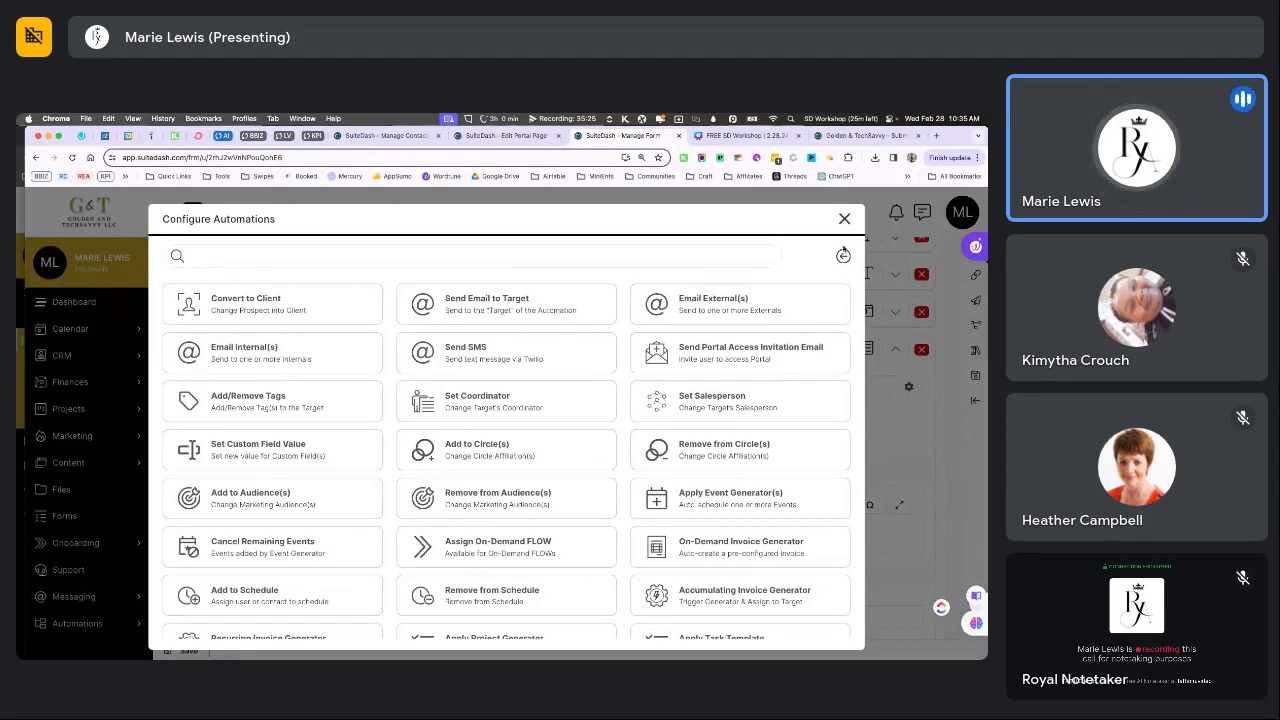
{"action": "left_click", "coordinate": [844, 219]}
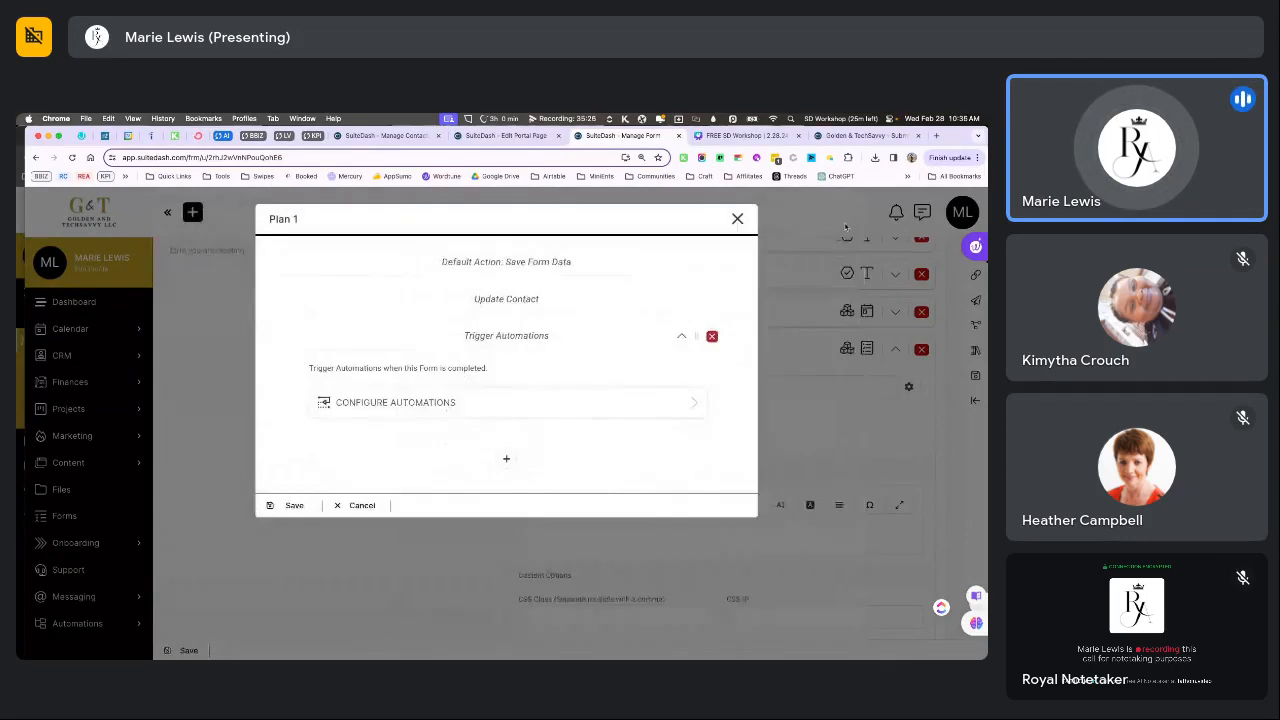
{"action": "left_click", "coordinate": [737, 219]}
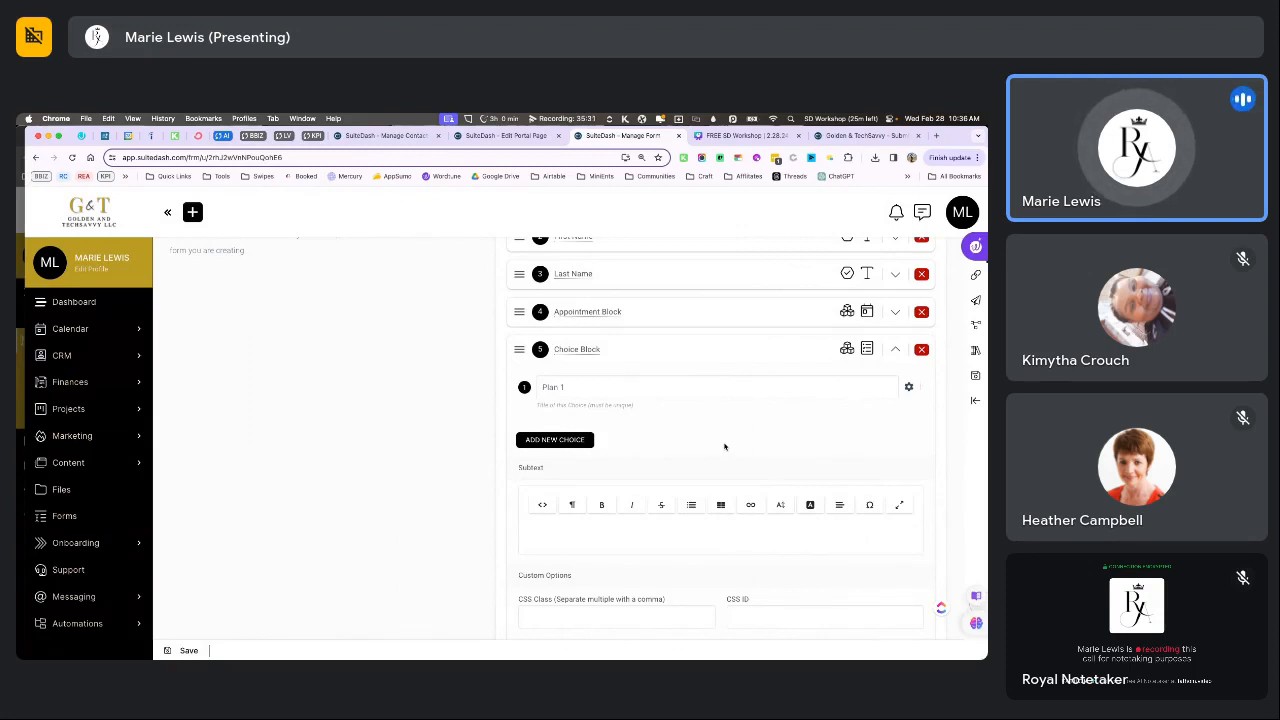
{"action": "left_click", "coordinate": [921, 351]}
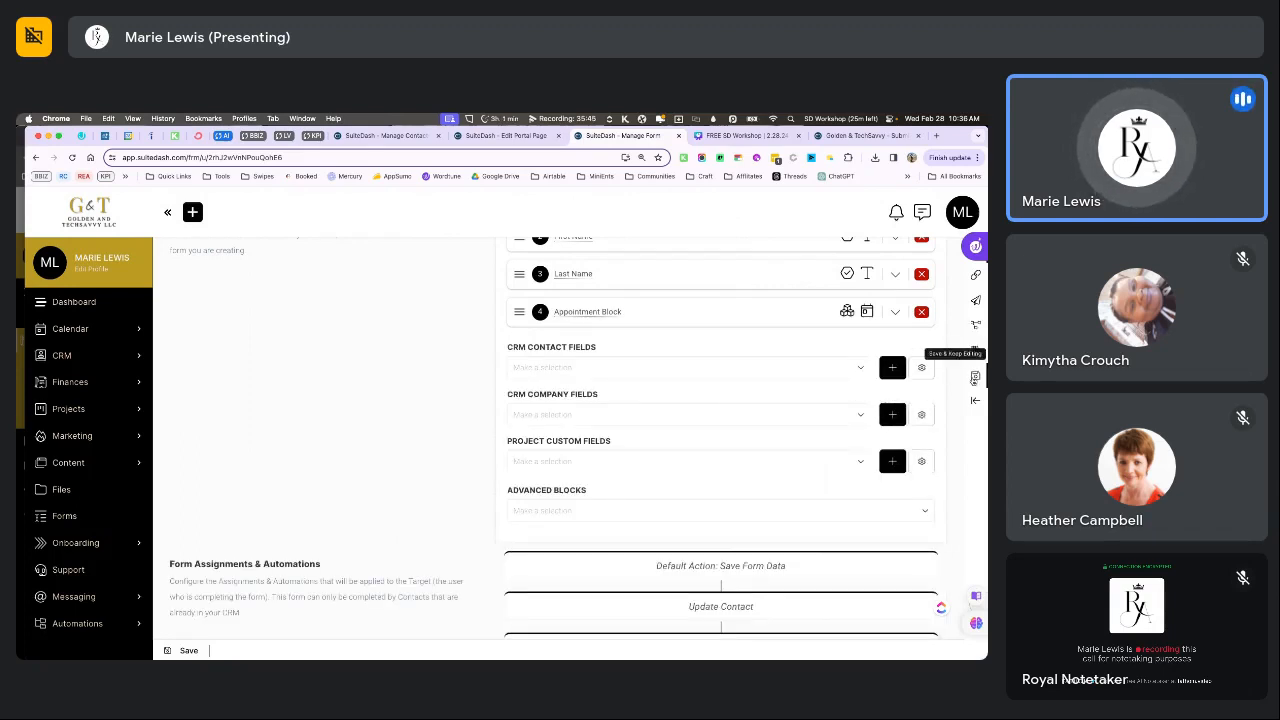
Save the Onboarding form and go back to the Edit Portal Page tab
{"action": "left_click", "coordinate": [975, 350]}
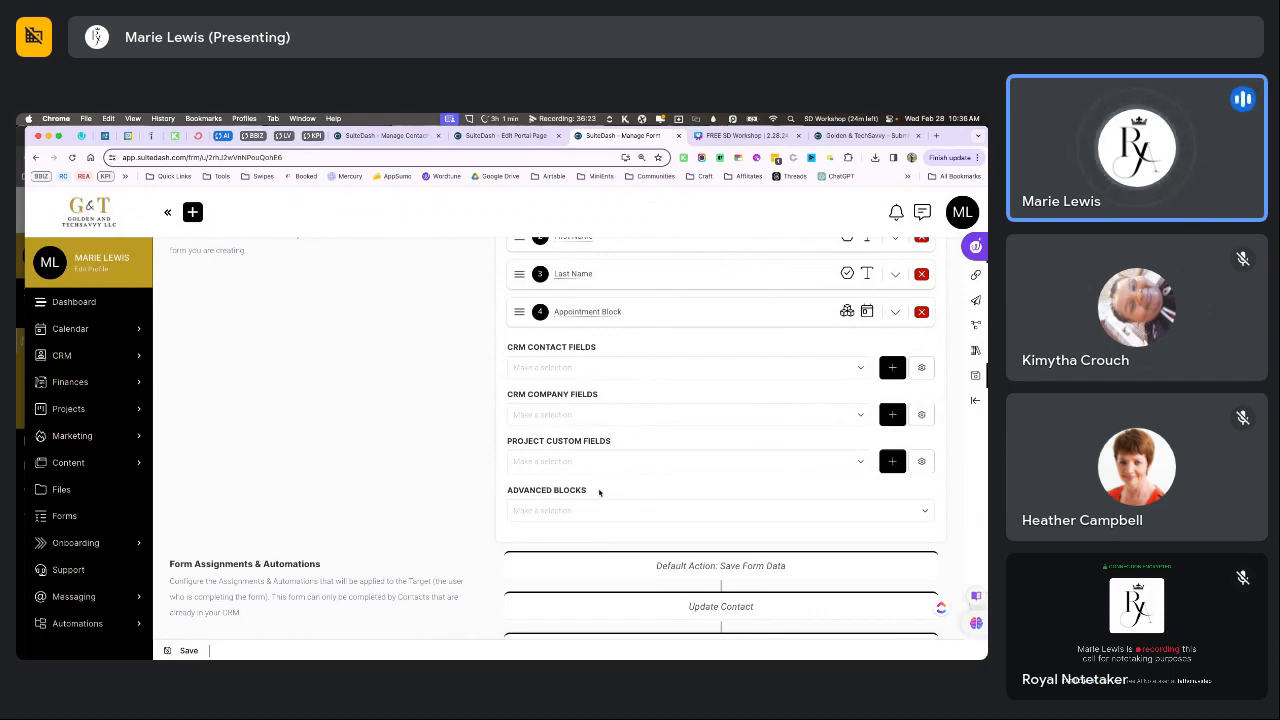
{"action": "left_click", "coordinate": [515, 135]}
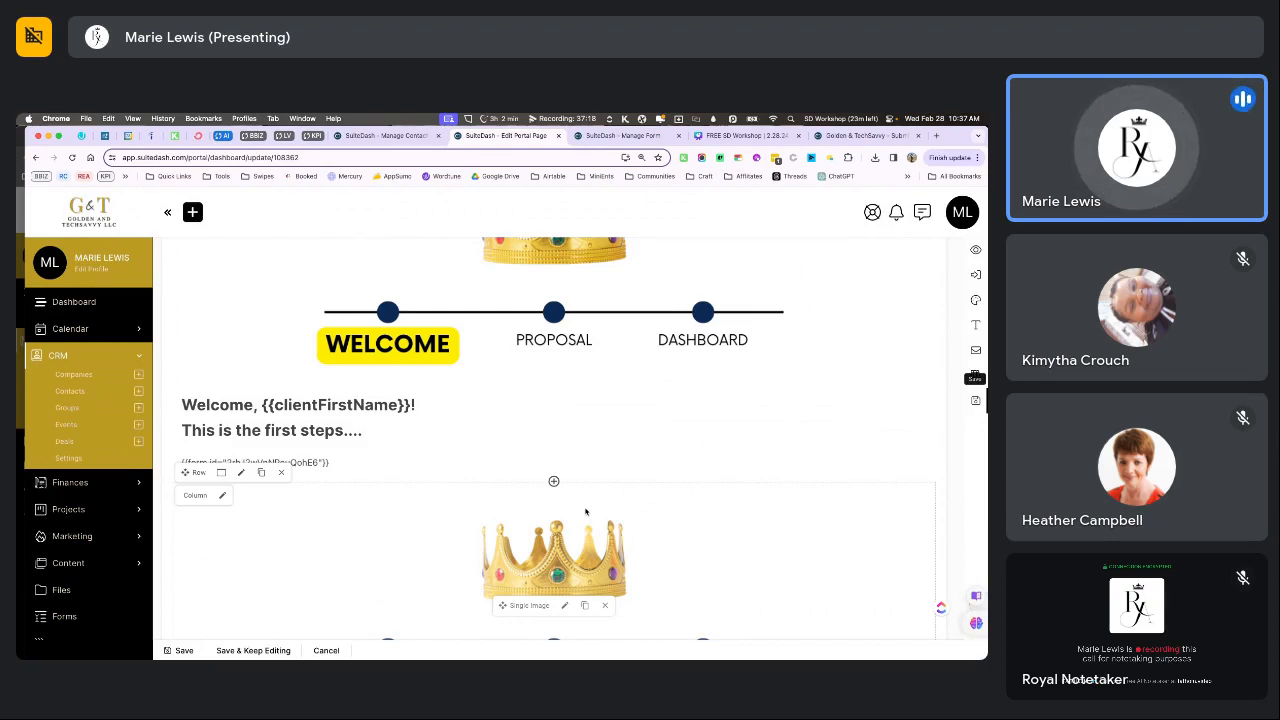
{"action": "scroll", "coordinate": [587, 517], "scroll_direction": "down", "scroll_amount": 1}
{"action": "scroll", "coordinate": [587, 517], "scroll_direction": "up", "scroll_amount": 1}
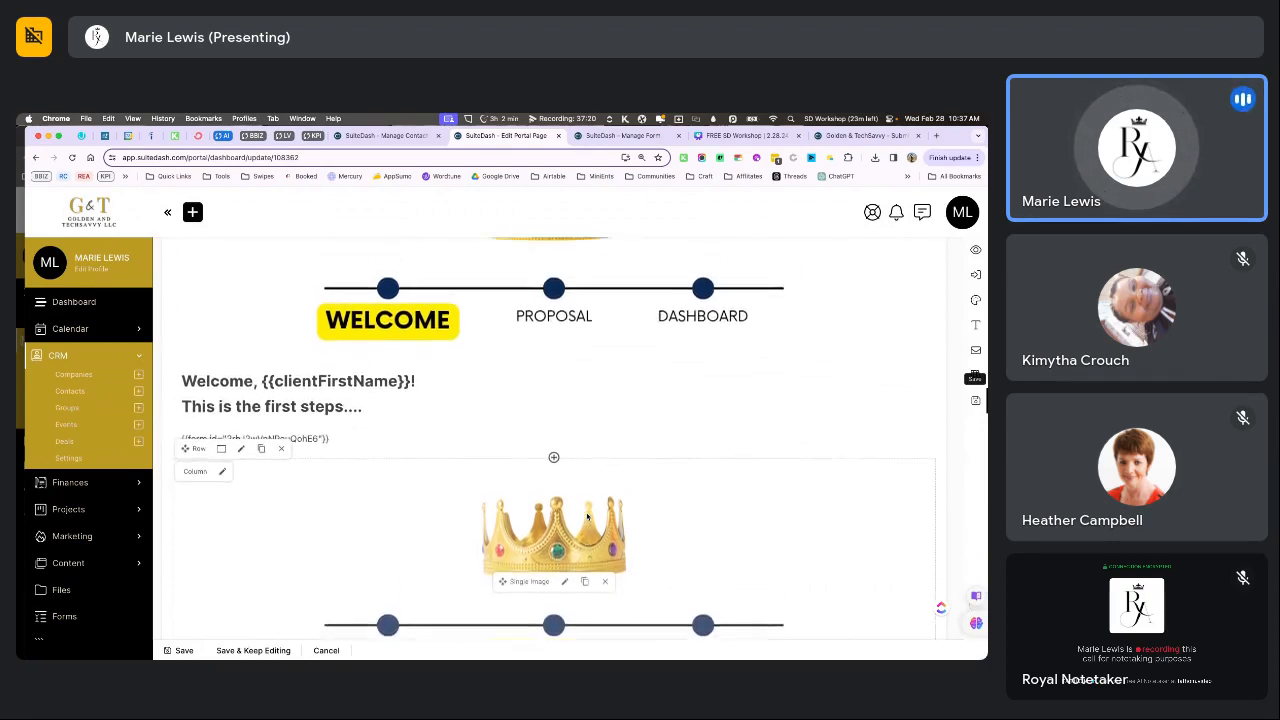
{"action": "mouse_move", "coordinate": [588, 386]}
{"action": "scroll", "coordinate": [565, 423], "scroll_direction": "up", "scroll_amount": 1}
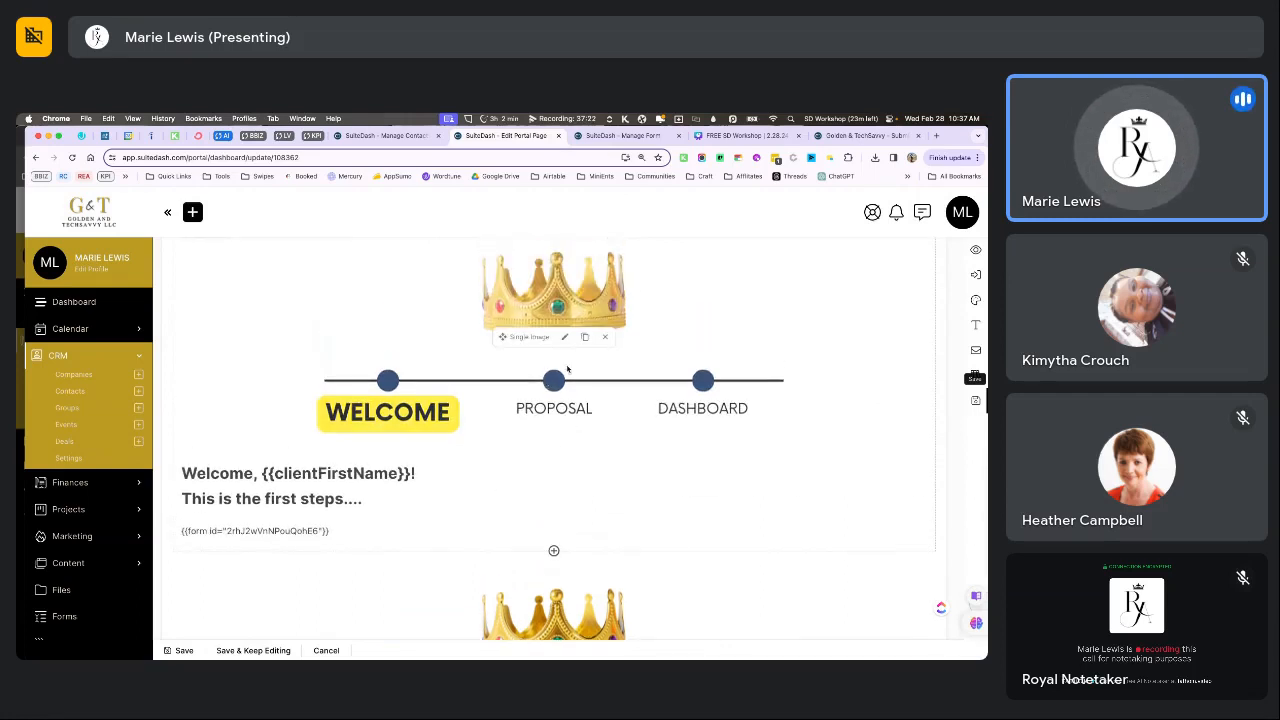
{"action": "left_click", "coordinate": [552, 551]}
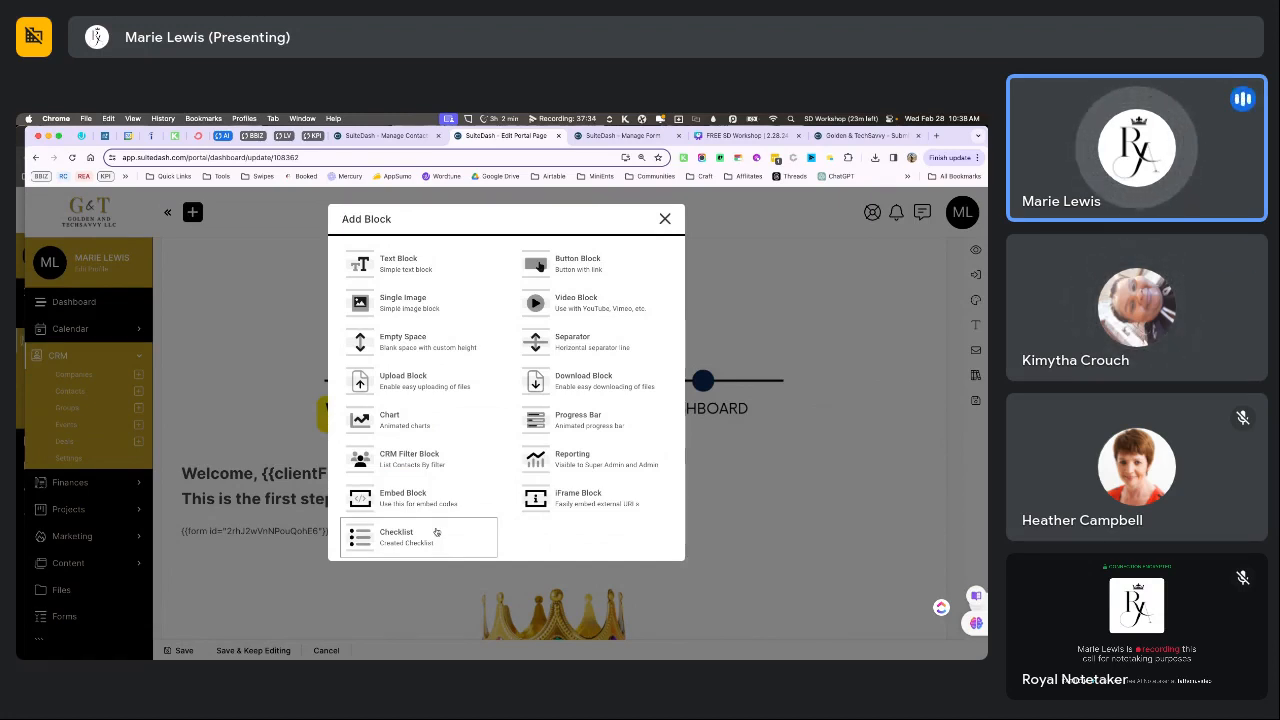
{"action": "left_click", "coordinate": [665, 219]}
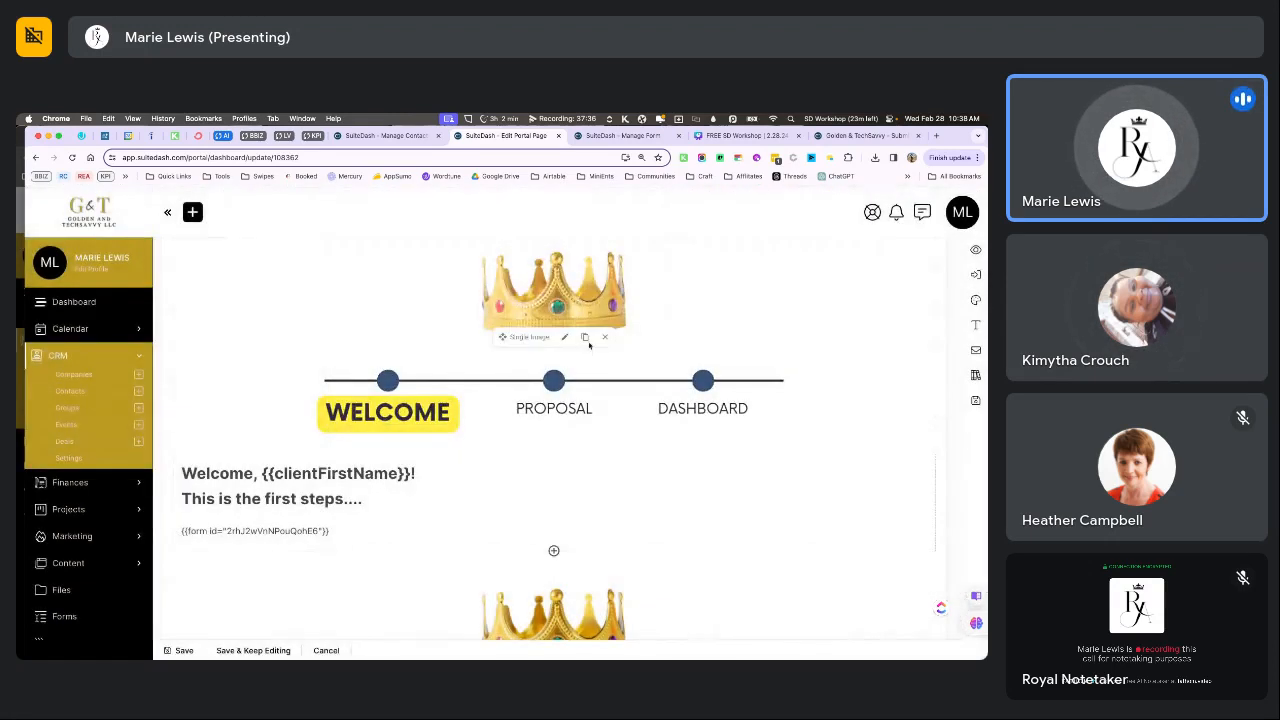
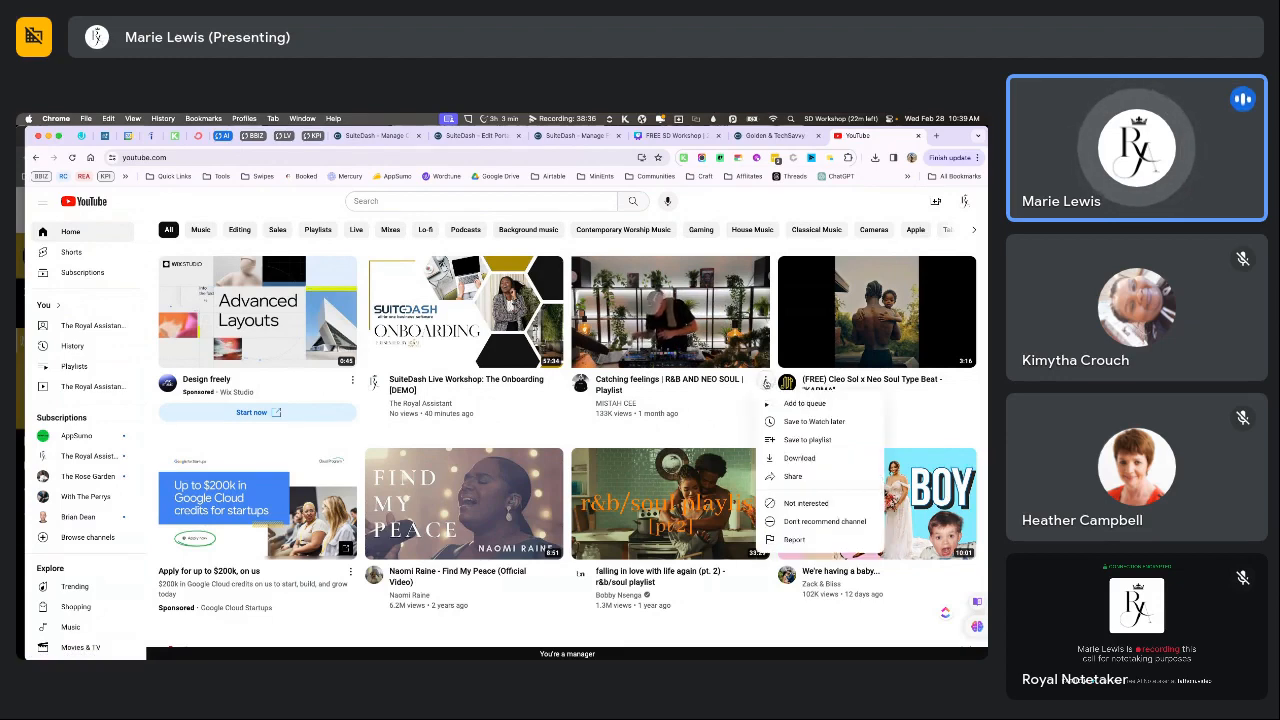
Copy the Catching feelings video's YouTube share link and return to the SuiteDash portal editor
{"action": "left_click", "coordinate": [787, 482]}
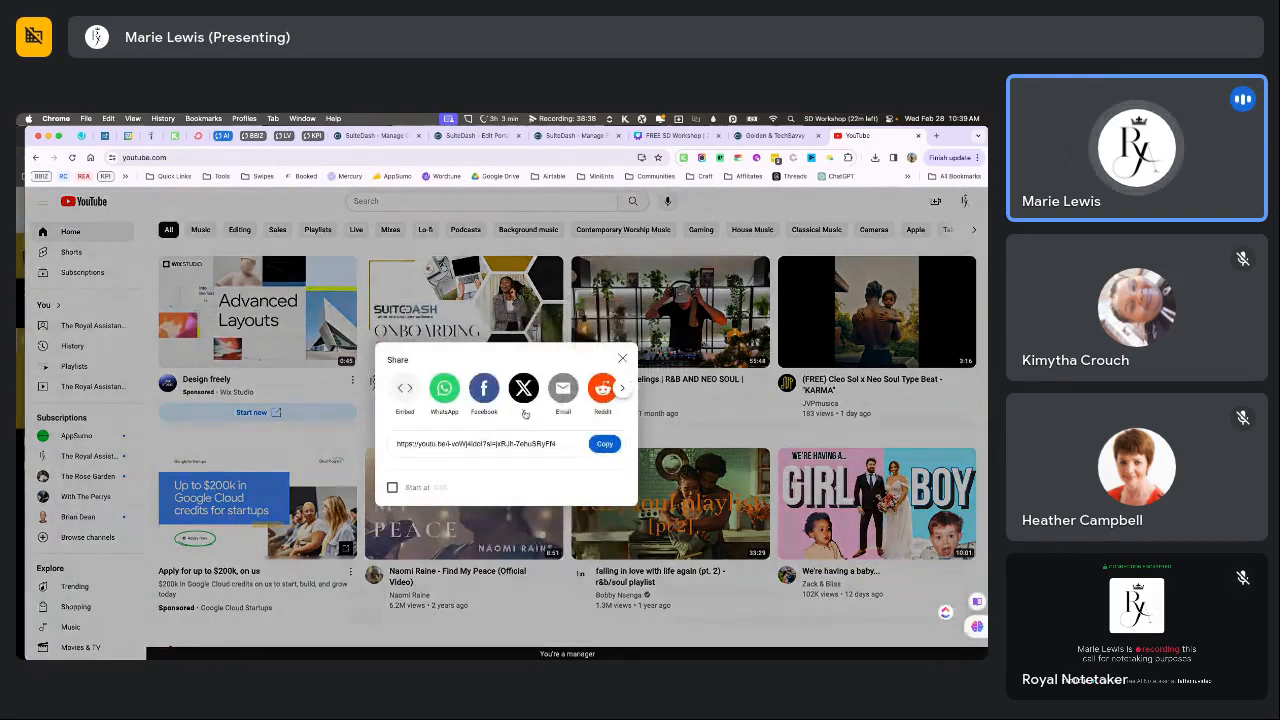
{"action": "left_click", "coordinate": [604, 443]}
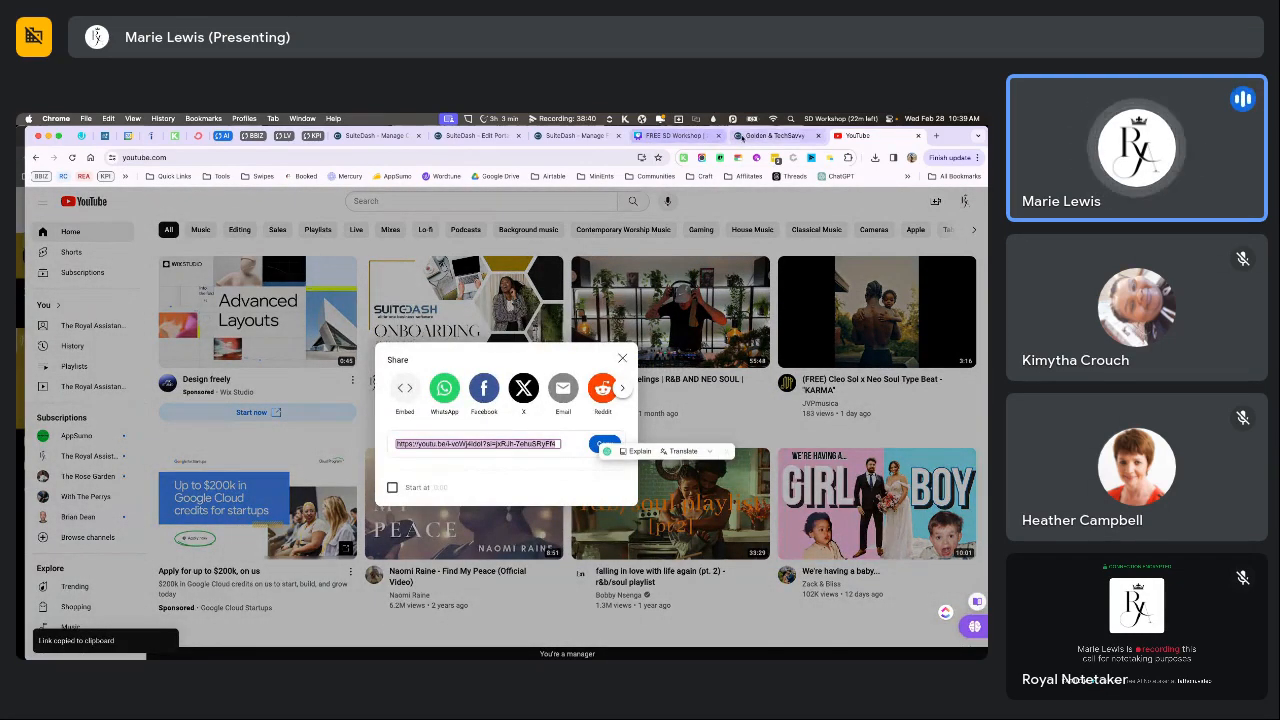
{"action": "left_click", "coordinate": [752, 139]}
{"action": "left_click", "coordinate": [481, 138]}
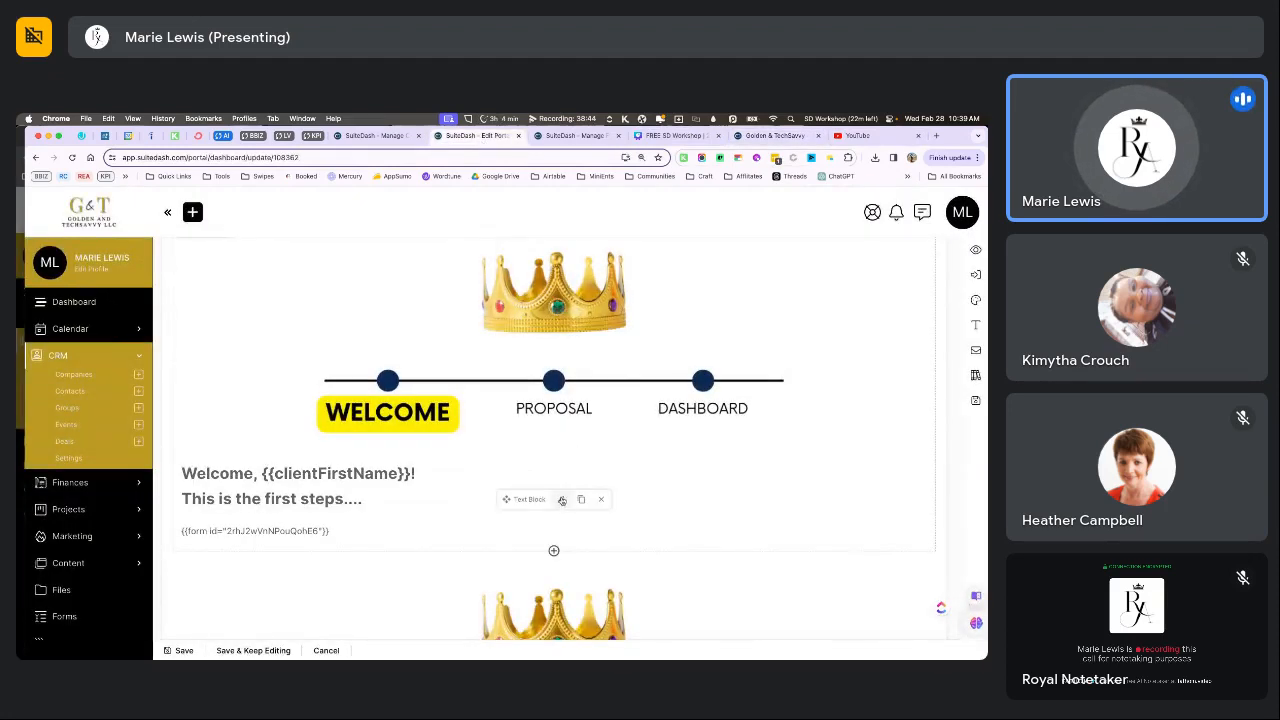
Embed the copied Catching feelings YouTube link as a video on a new line of the welcome text block
{"action": "left_click", "coordinate": [561, 498]}
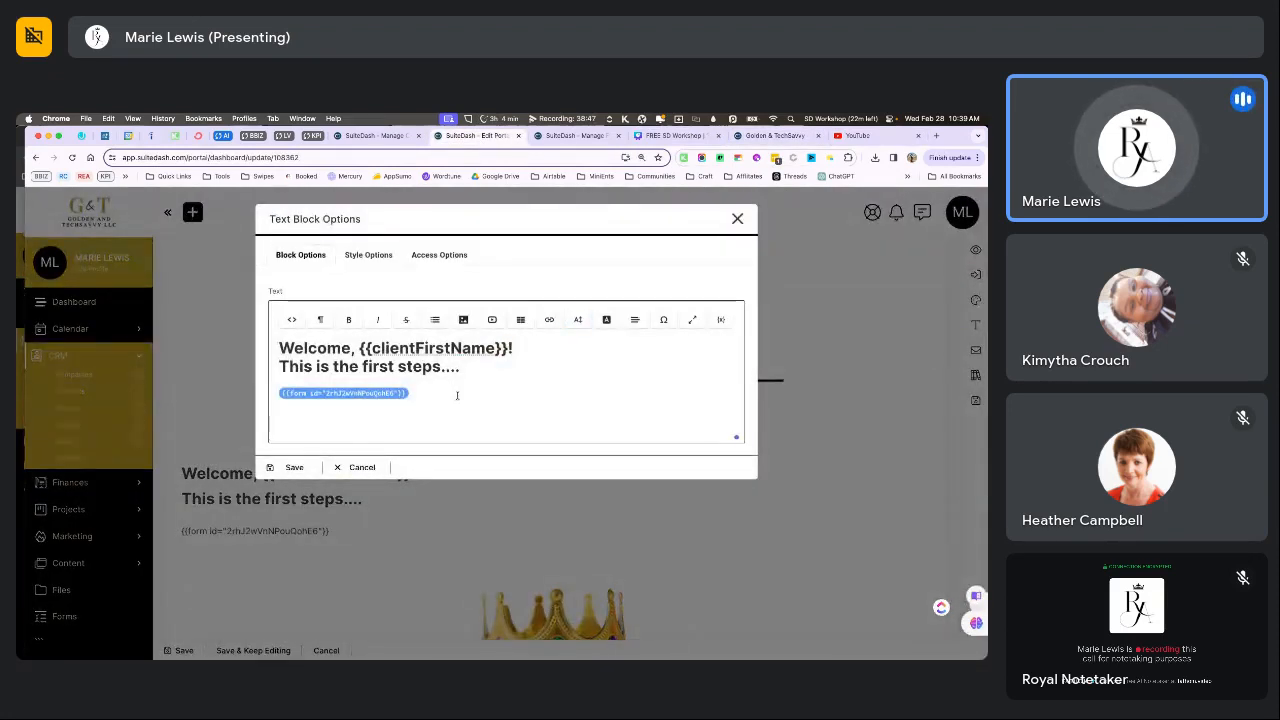
{"action": "key", "text": "Return"}
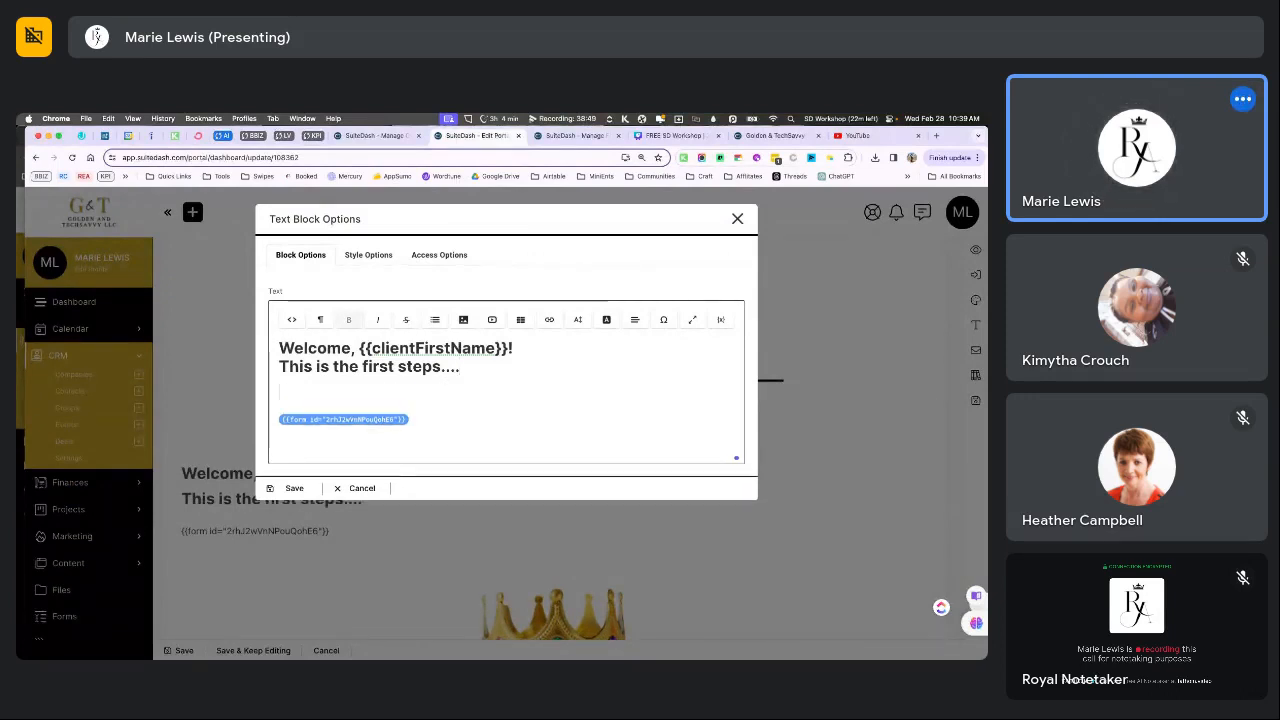
{"action": "left_click", "coordinate": [492, 319]}
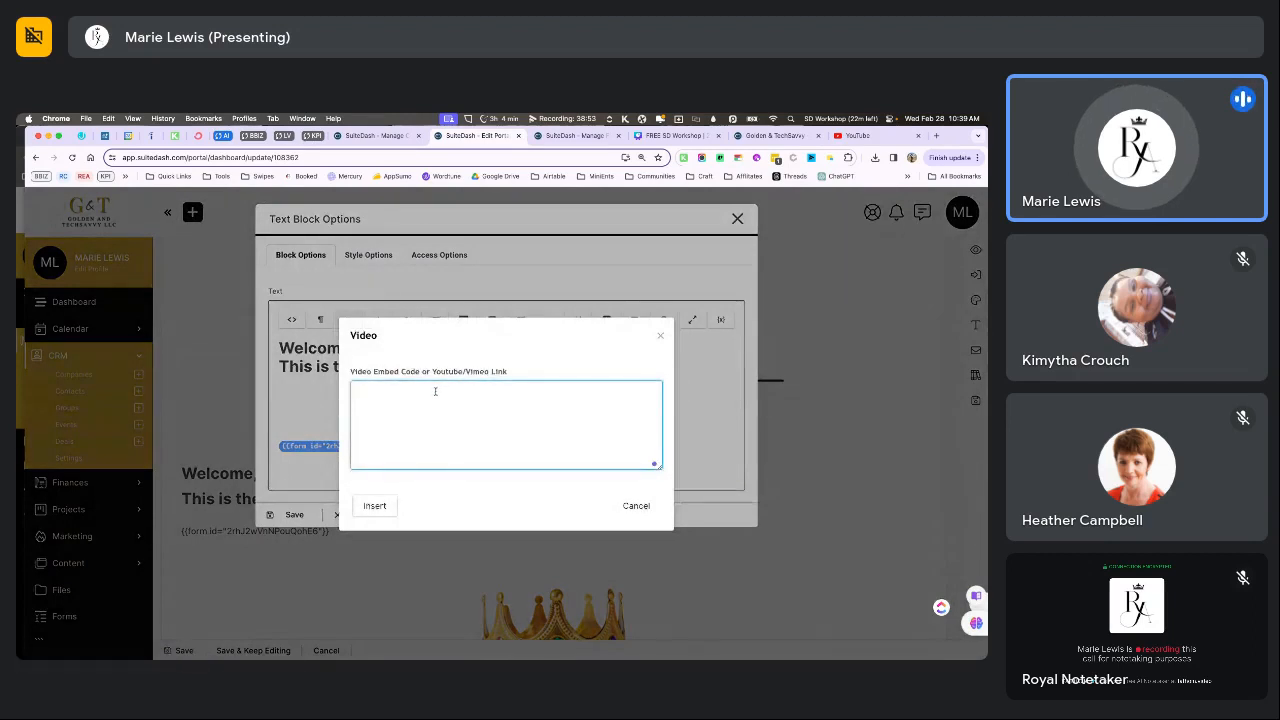
{"action": "key", "text": "super+v"}
{"action": "left_click", "coordinate": [377, 502]}
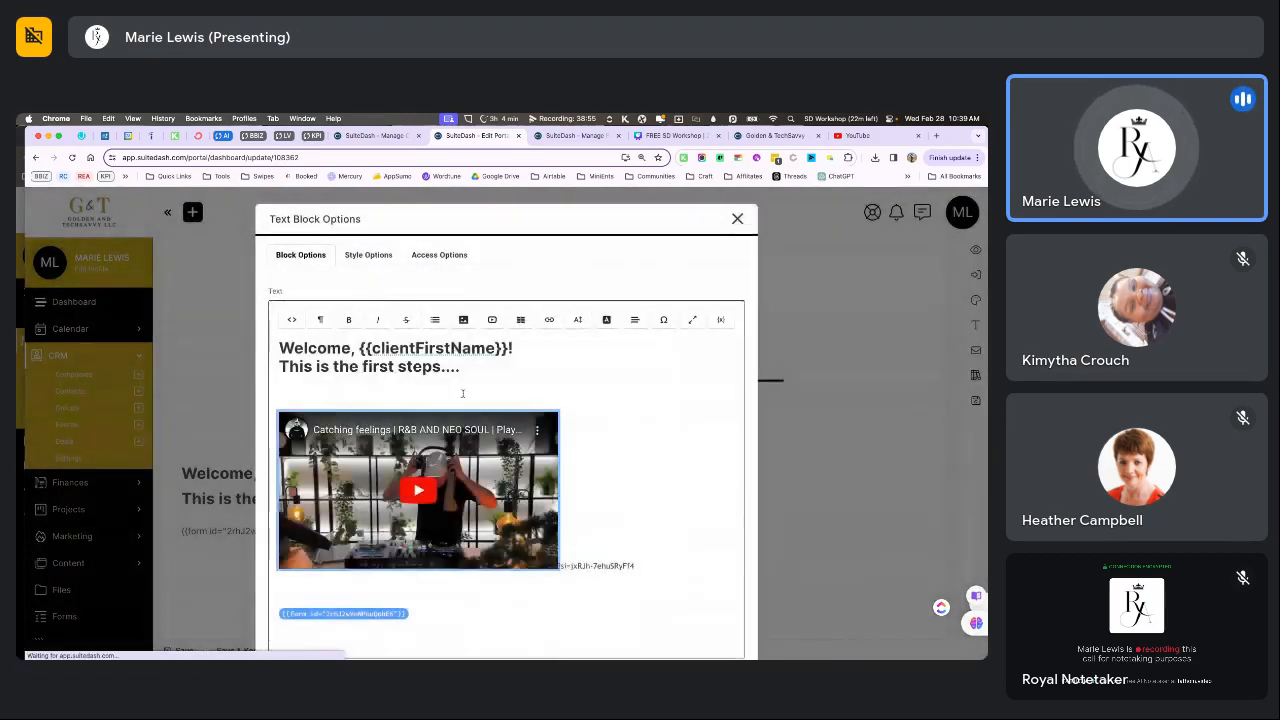
Remove the extra blank line above the embedded video and save the text block
{"action": "left_click", "coordinate": [554, 565]}
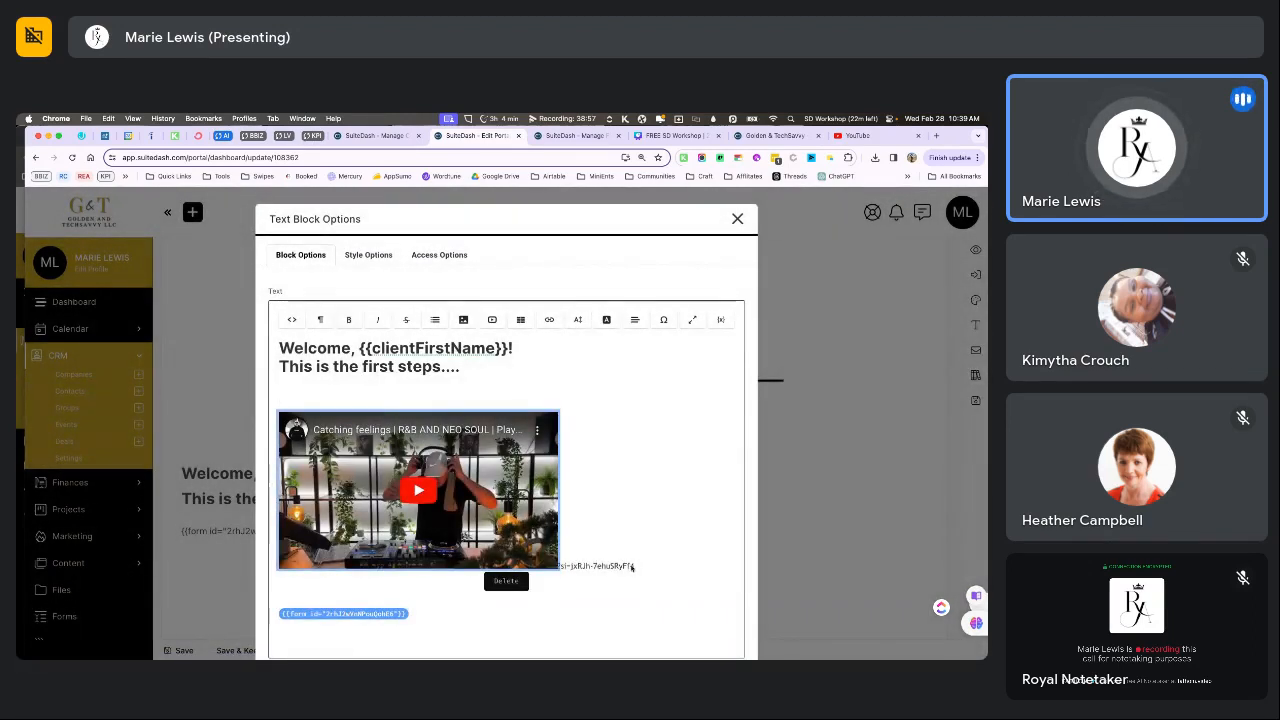
{"action": "left_click", "coordinate": [401, 380]}
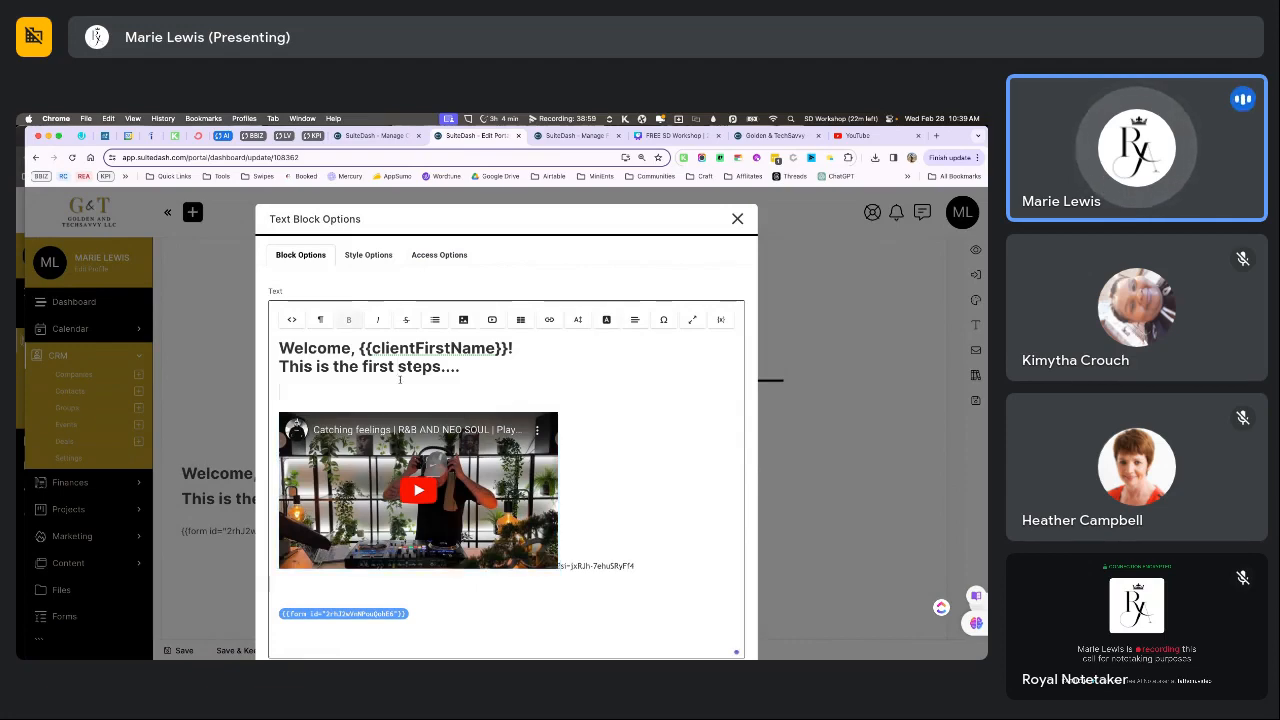
{"action": "key", "text": "BackSpace"}
{"action": "scroll", "coordinate": [320, 630], "scroll_direction": "down", "scroll_amount": 1}
{"action": "left_click", "coordinate": [294, 632]}
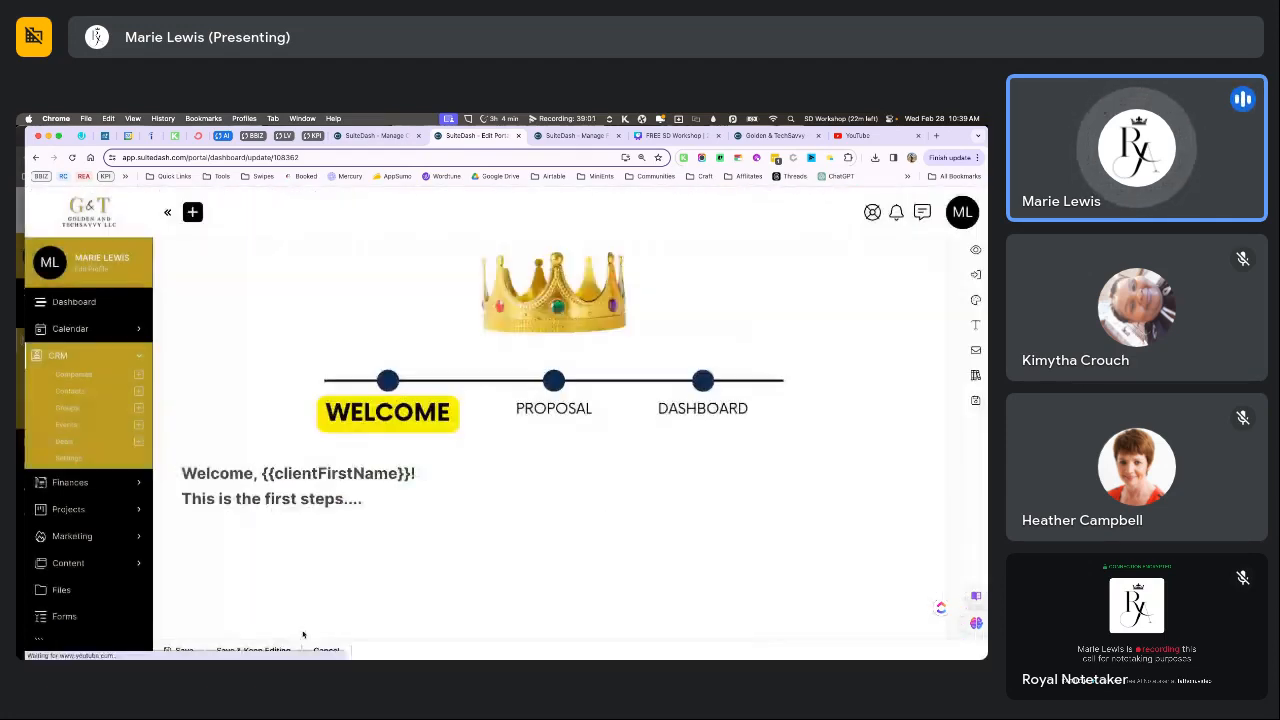
{"action": "scroll", "coordinate": [440, 450], "scroll_direction": "down", "scroll_amount": 5}
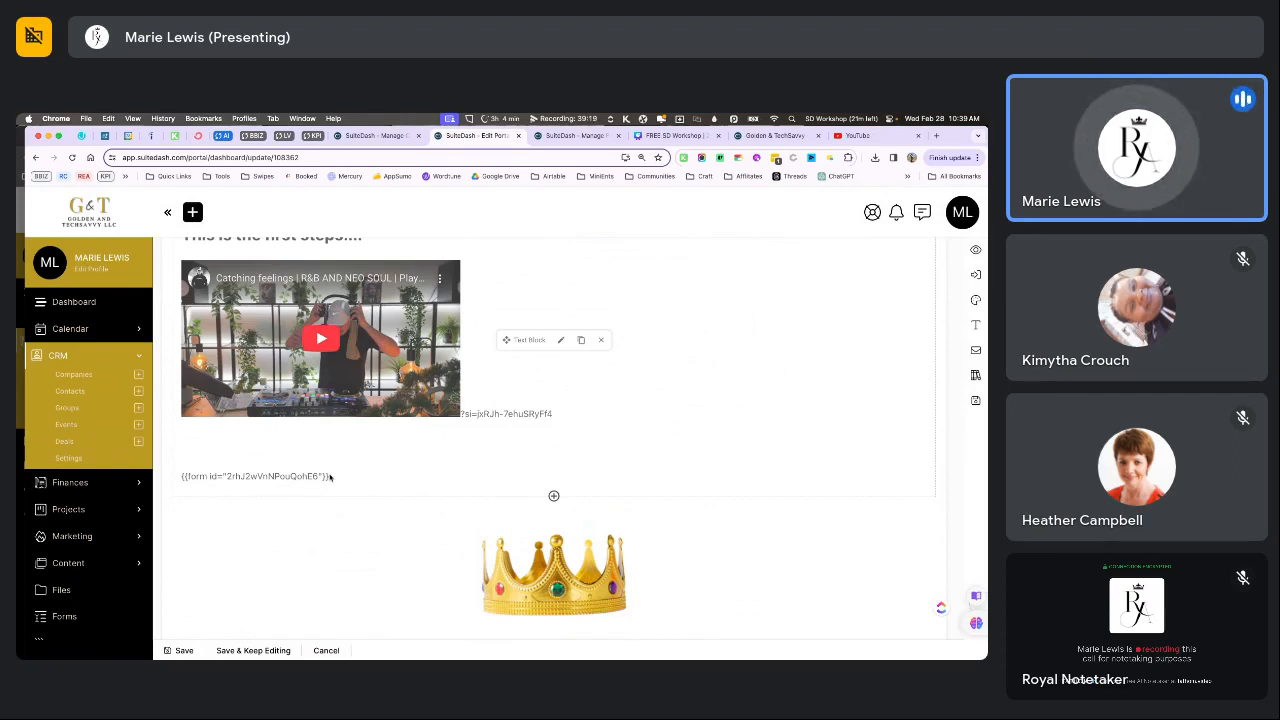
Open Automations > Auto-Templates in a new browser tab
{"action": "scroll", "coordinate": [75, 595], "scroll_direction": "down", "scroll_amount": 2}
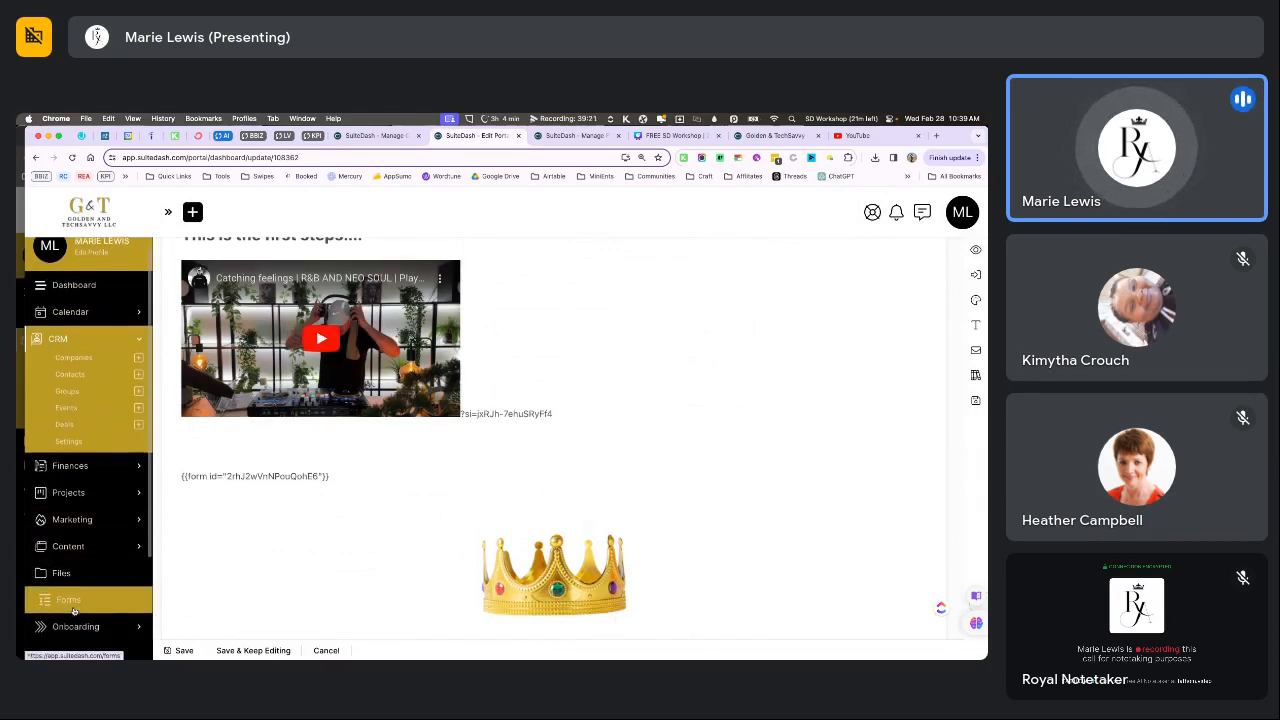
{"action": "scroll", "coordinate": [78, 608], "scroll_direction": "down", "scroll_amount": 3}
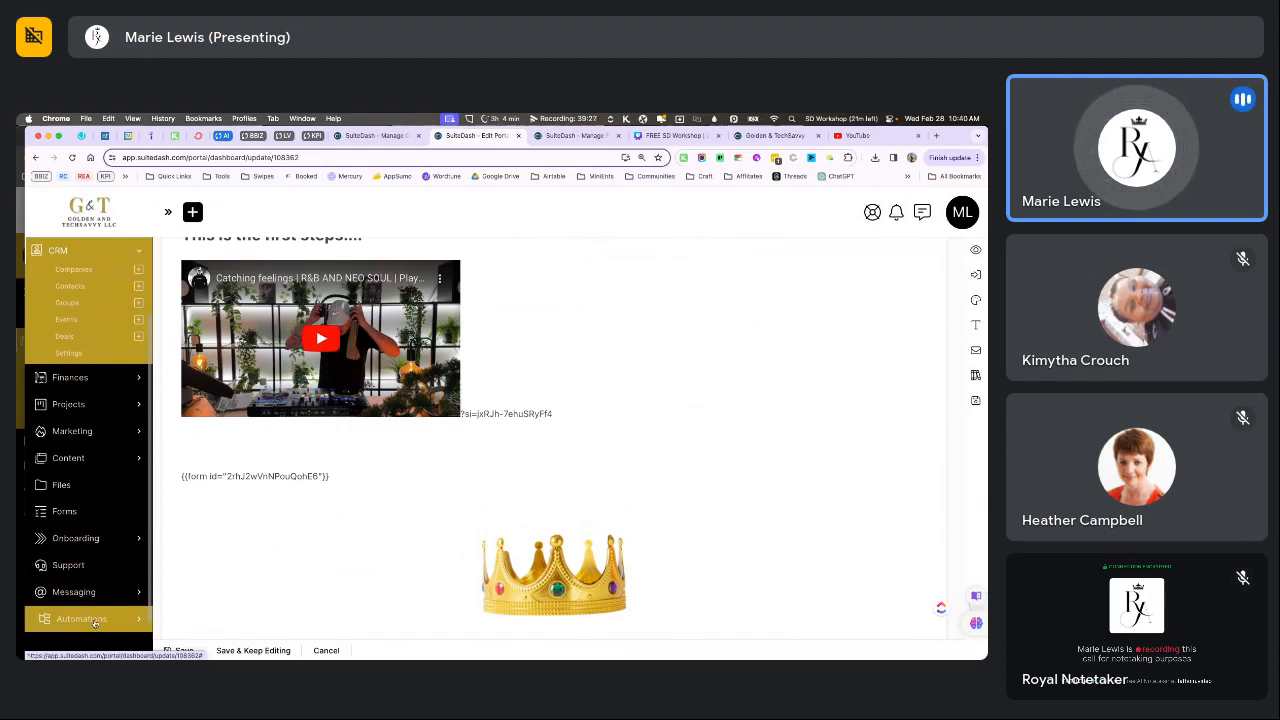
{"action": "left_click", "coordinate": [95, 620]}
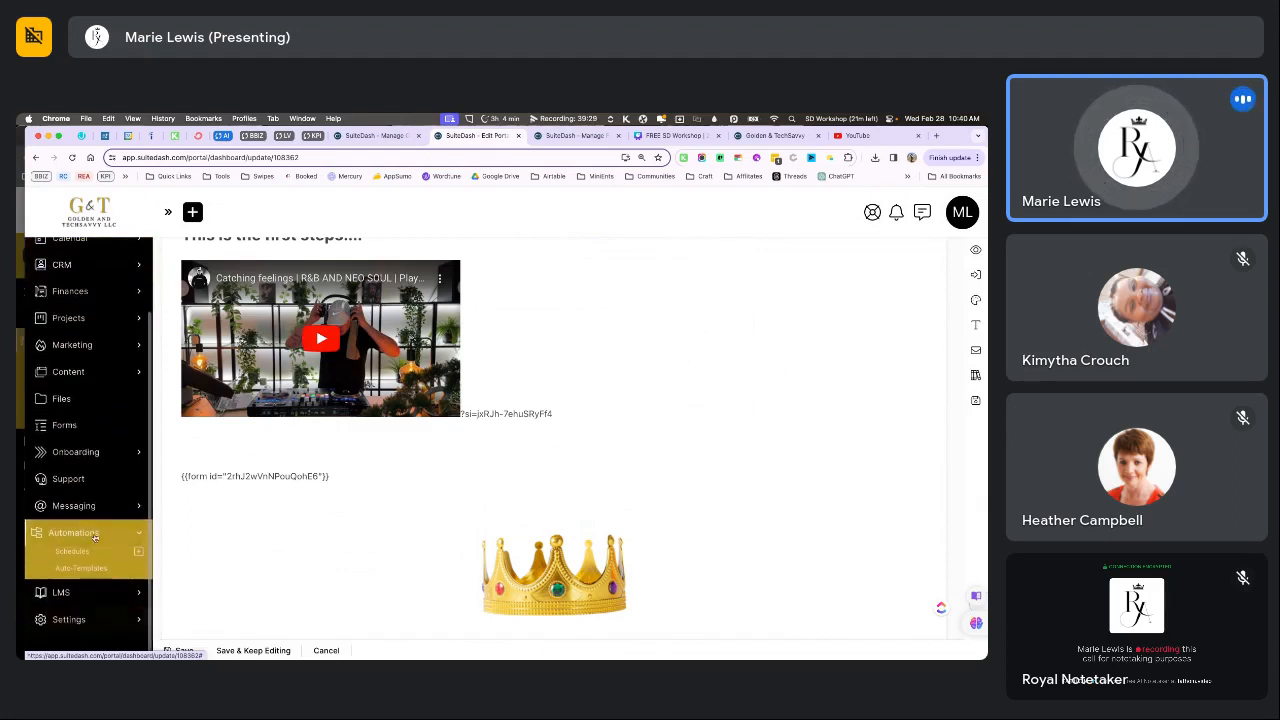
{"action": "right_click", "coordinate": [81, 569]}
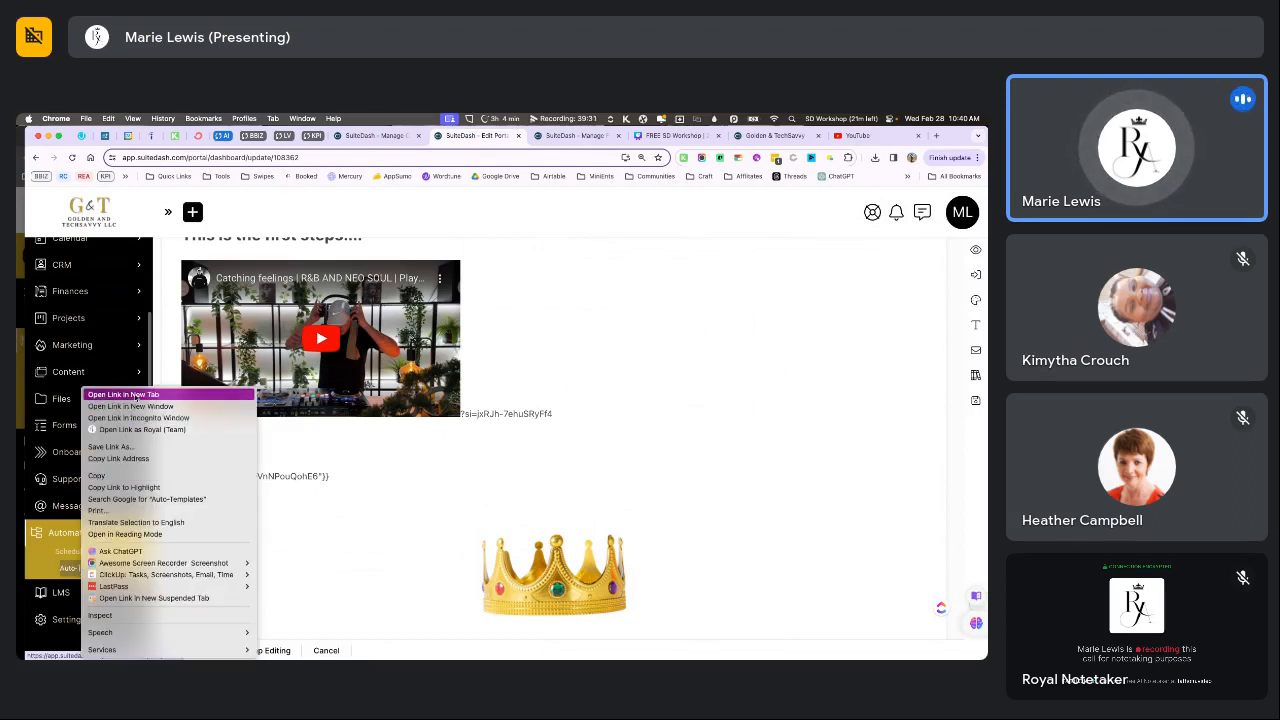
{"action": "left_click", "coordinate": [120, 392]}
{"action": "left_click", "coordinate": [535, 135]}
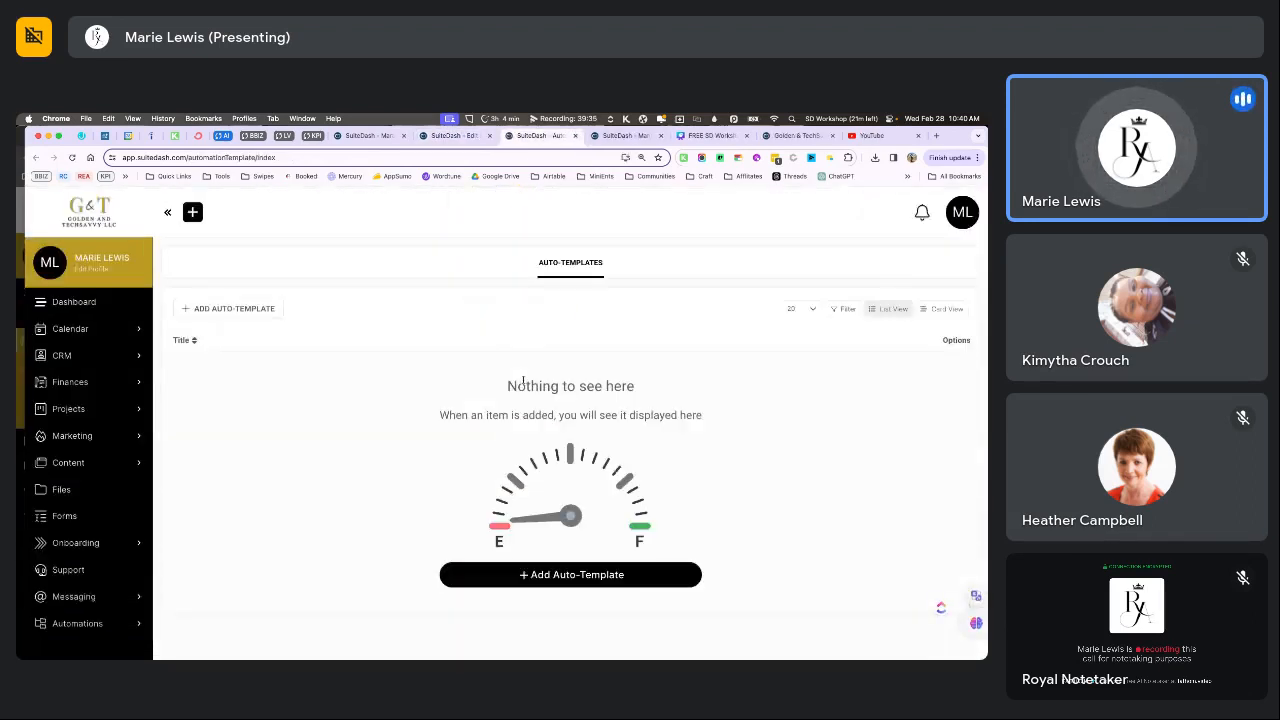
Start creating a new auto-template titled 'QBO setup'
{"action": "left_click", "coordinate": [241, 310]}
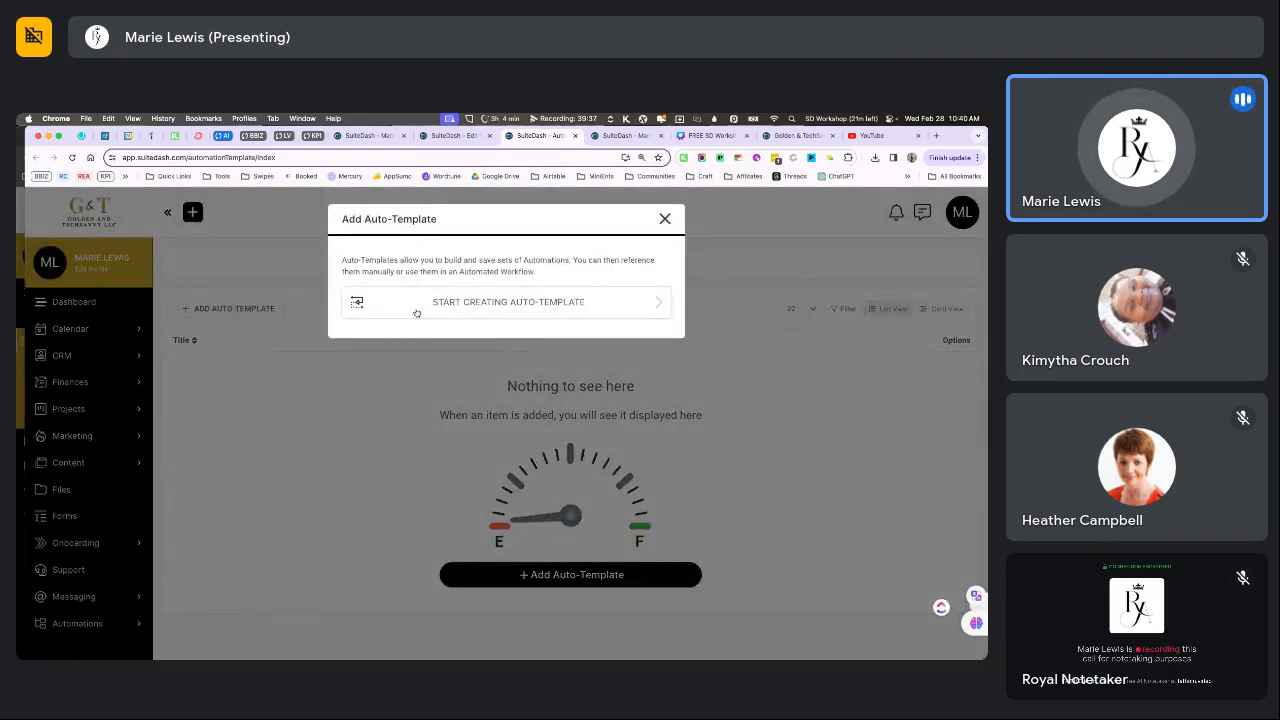
{"action": "left_click", "coordinate": [417, 310]}
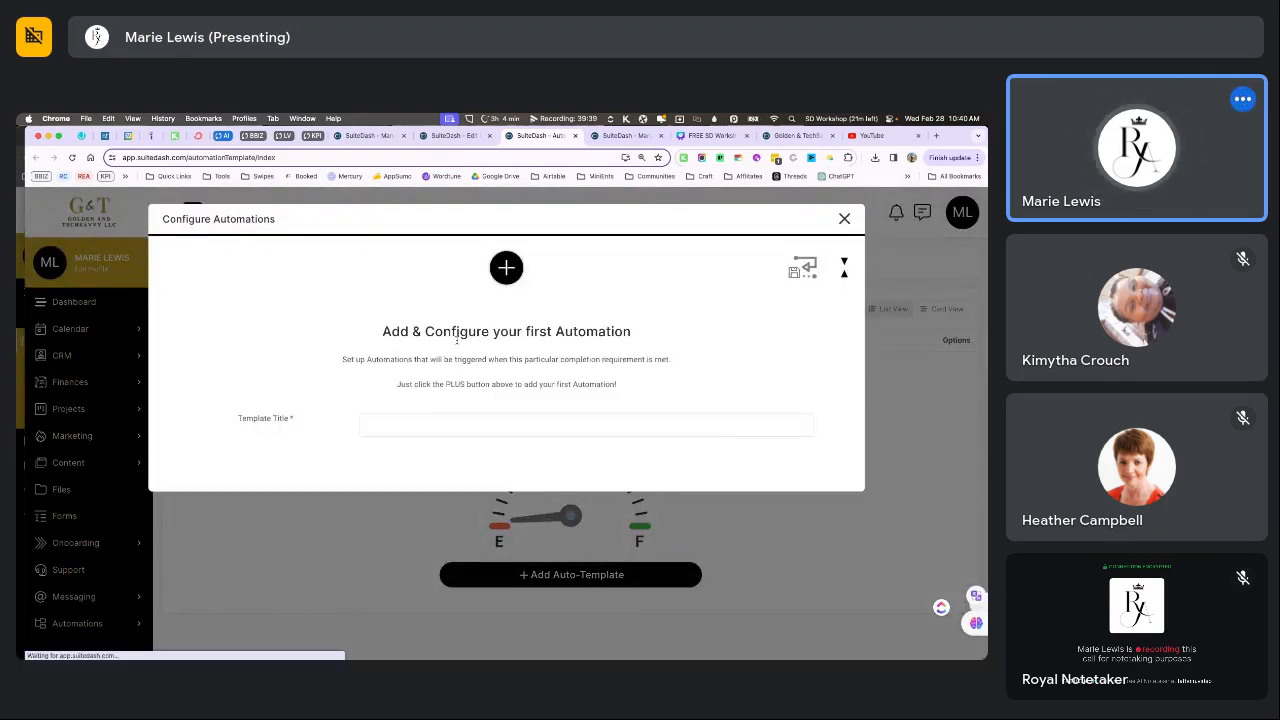
{"action": "left_click", "coordinate": [431, 426]}
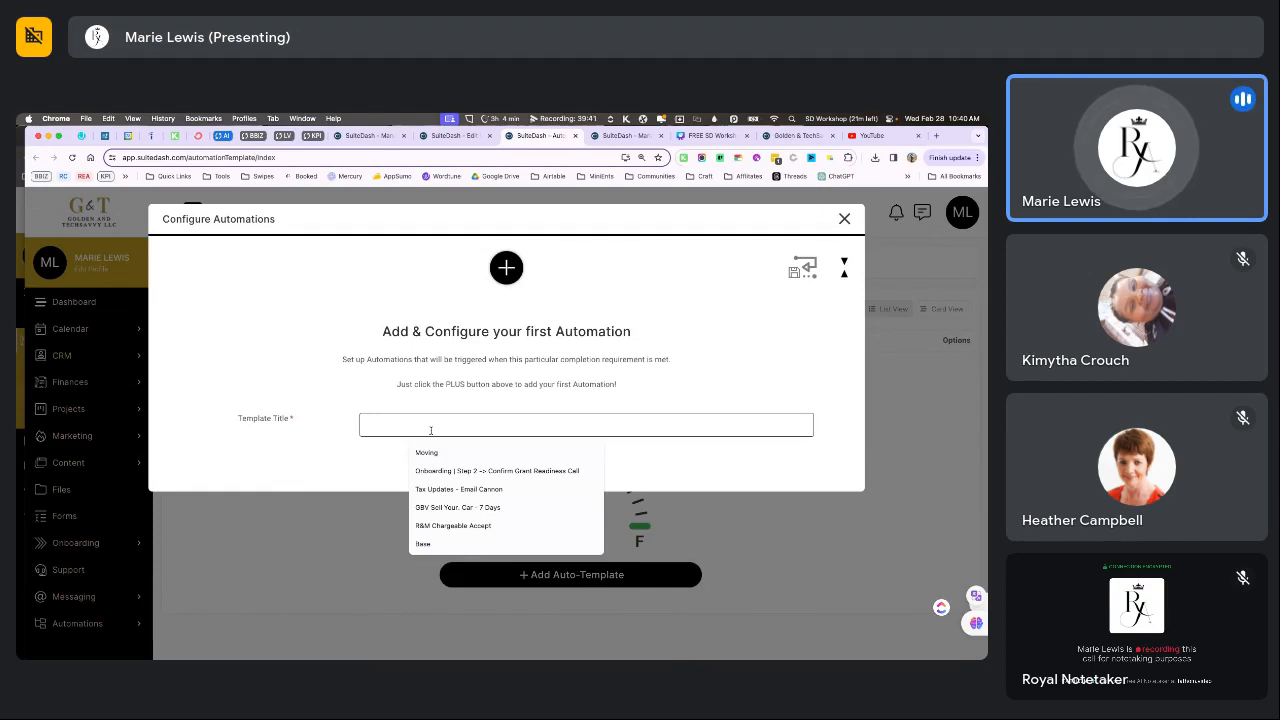
{"action": "type", "text": "Q"}
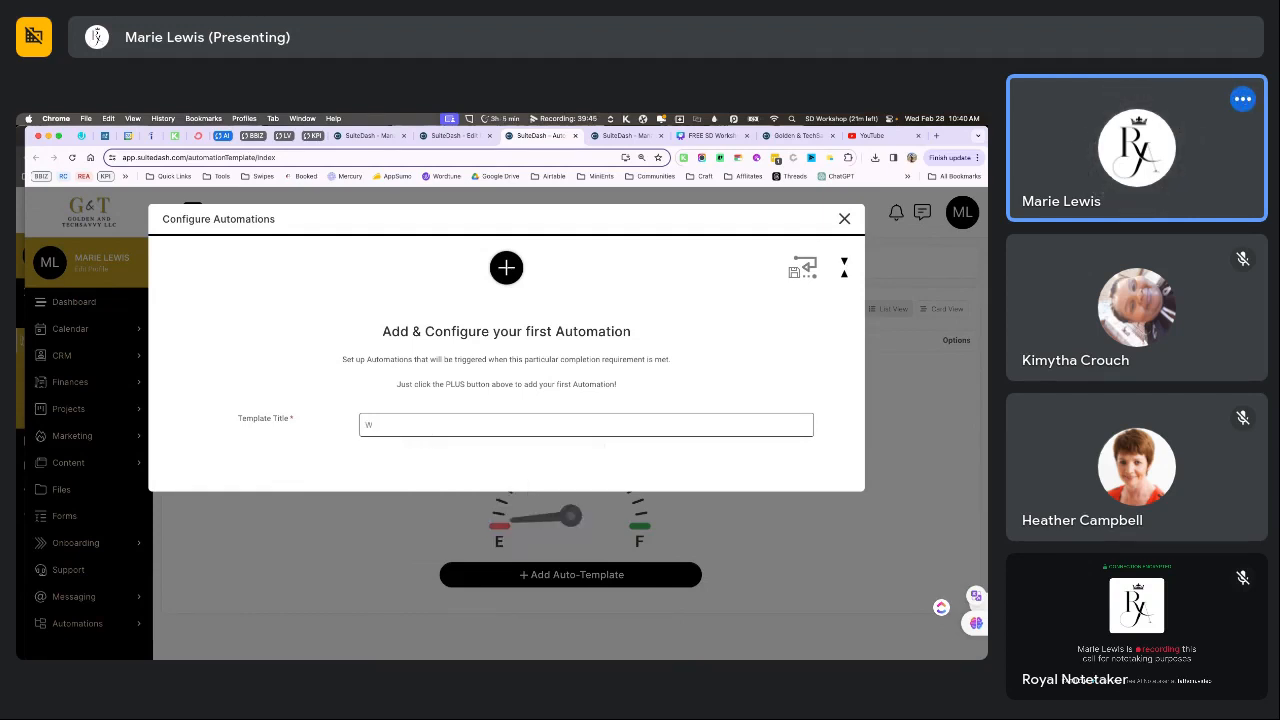
{"action": "type", "text": "uBO setup"}
Bring up the catalogue of automation actions and browse through the available options
{"action": "left_click", "coordinate": [513, 281]}
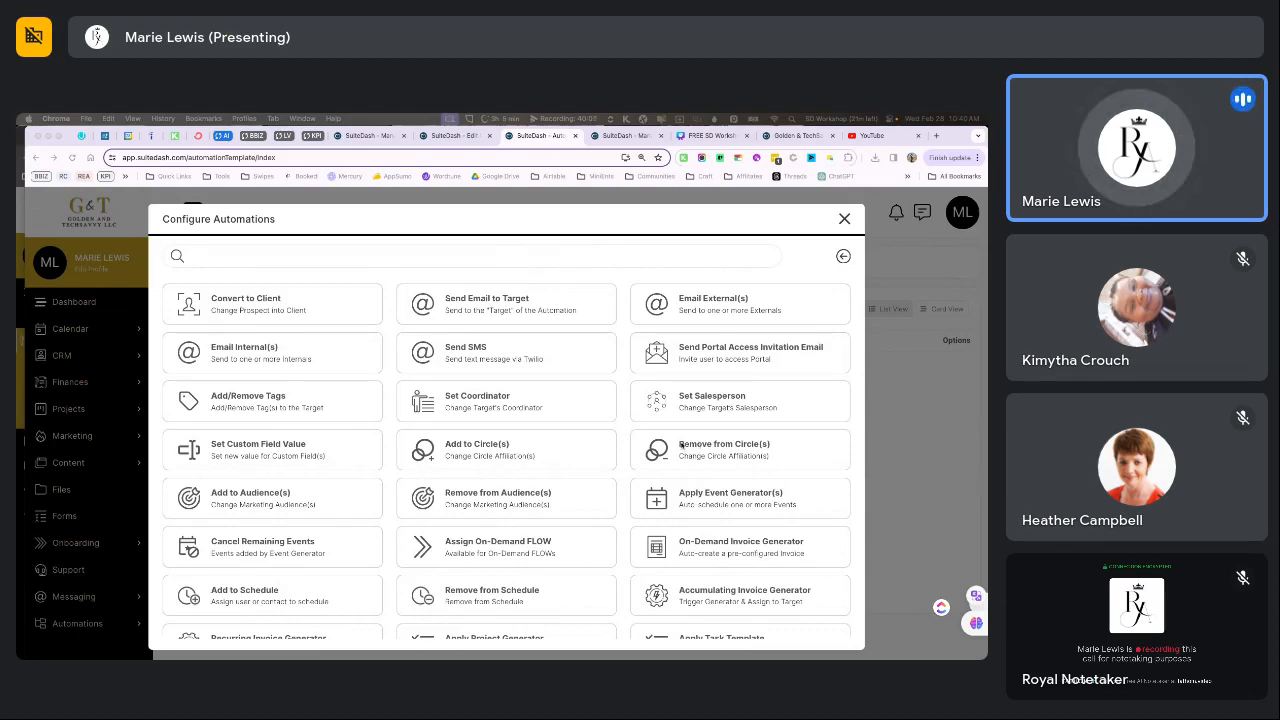
{"action": "scroll", "coordinate": [642, 474], "scroll_direction": "down", "scroll_amount": 2}
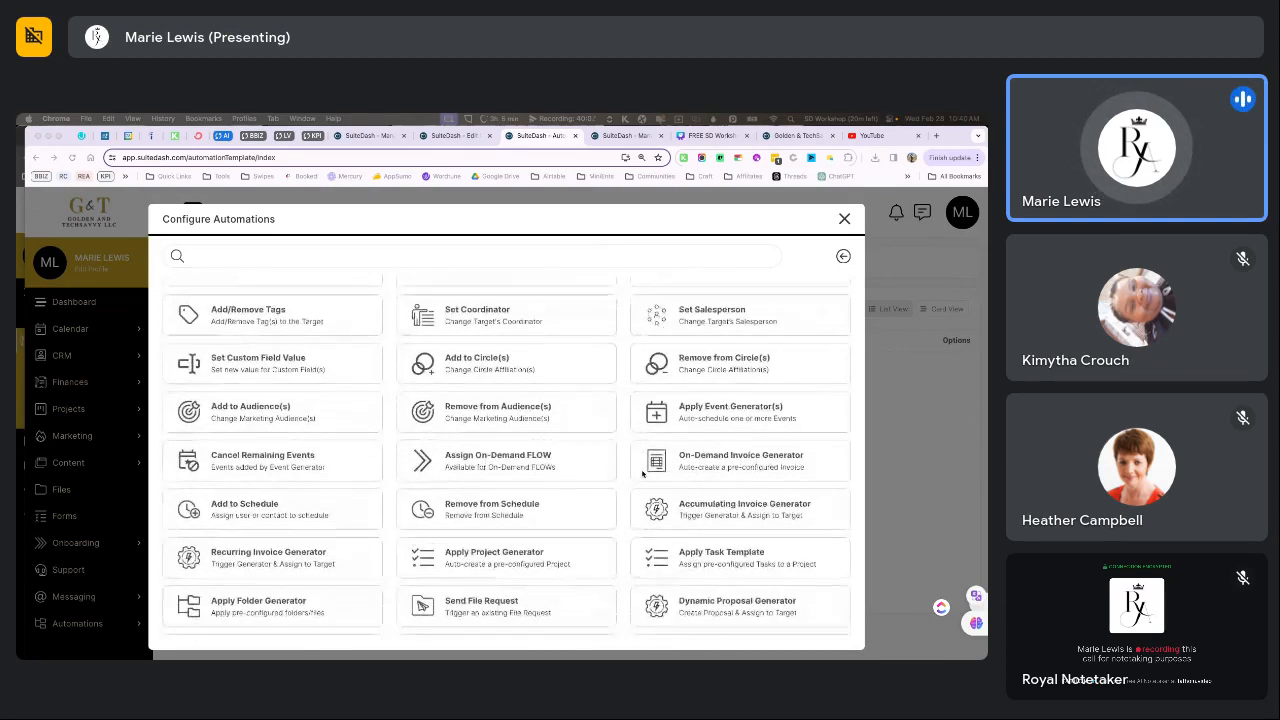
{"action": "scroll", "coordinate": [642, 474], "scroll_direction": "down", "scroll_amount": 1}
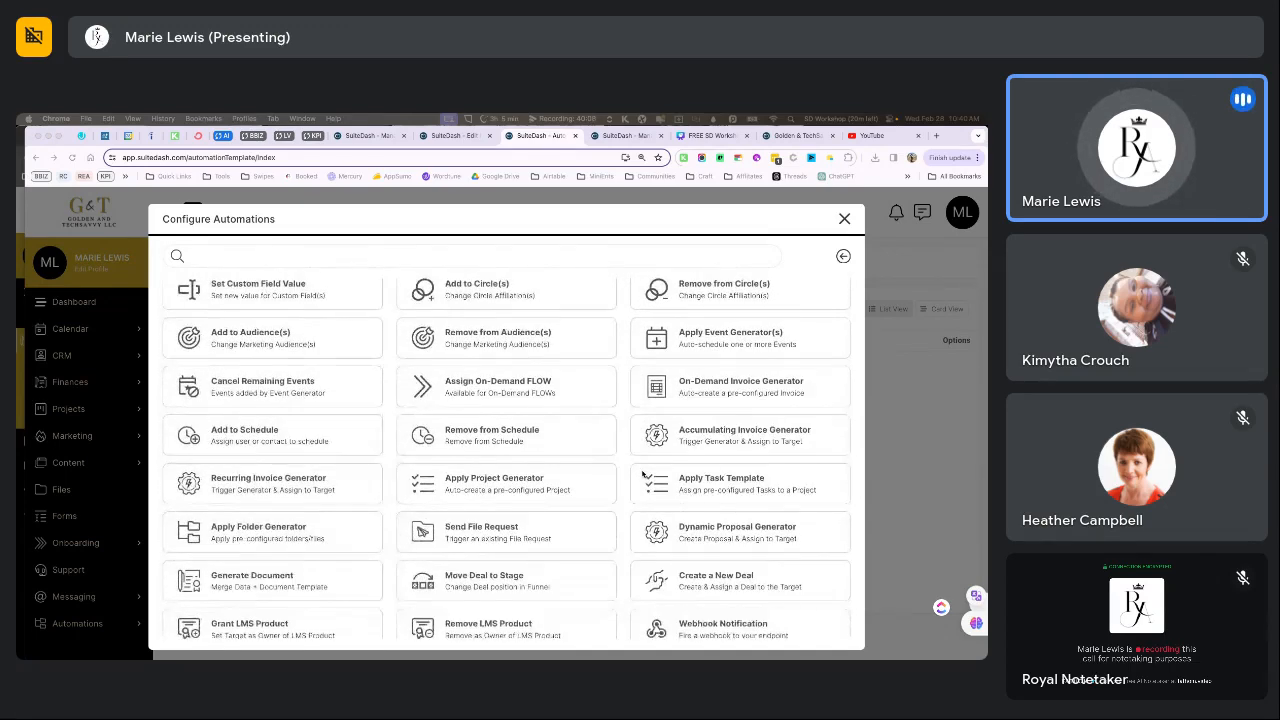
{"action": "scroll", "coordinate": [642, 474], "scroll_direction": "down", "scroll_amount": 1}
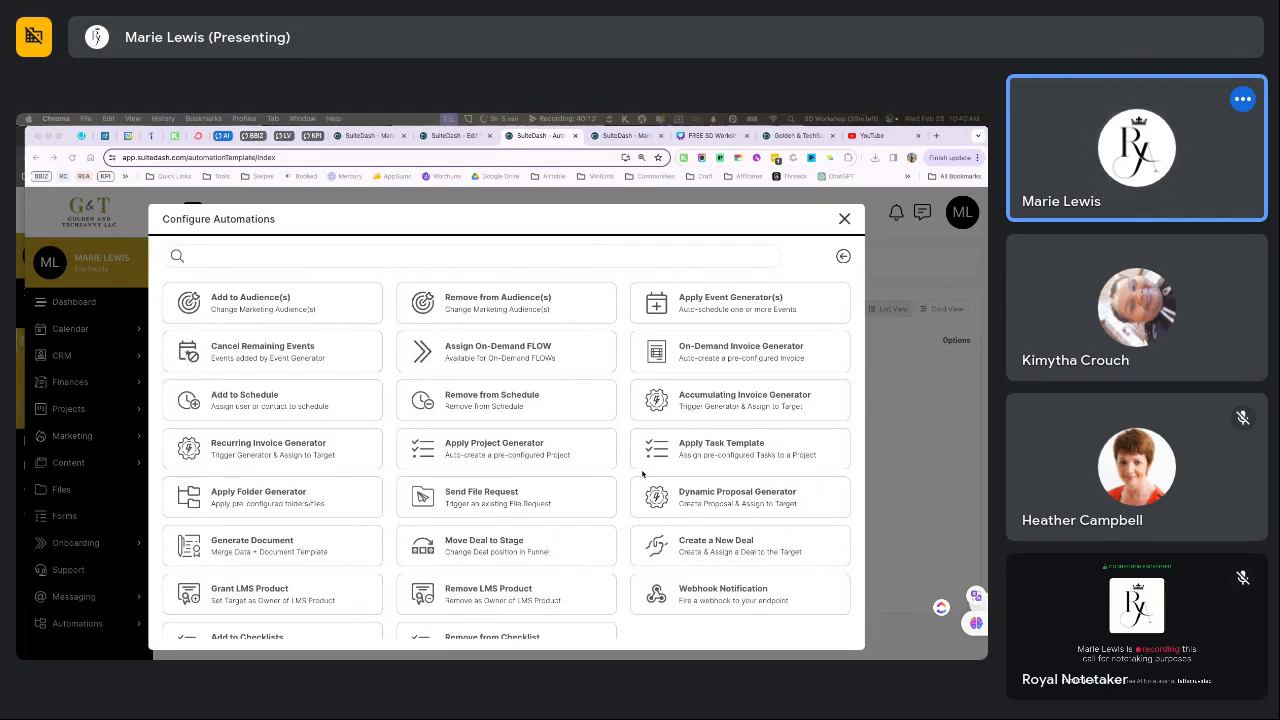
{"action": "scroll", "coordinate": [643, 475], "scroll_direction": "down", "scroll_amount": 1}
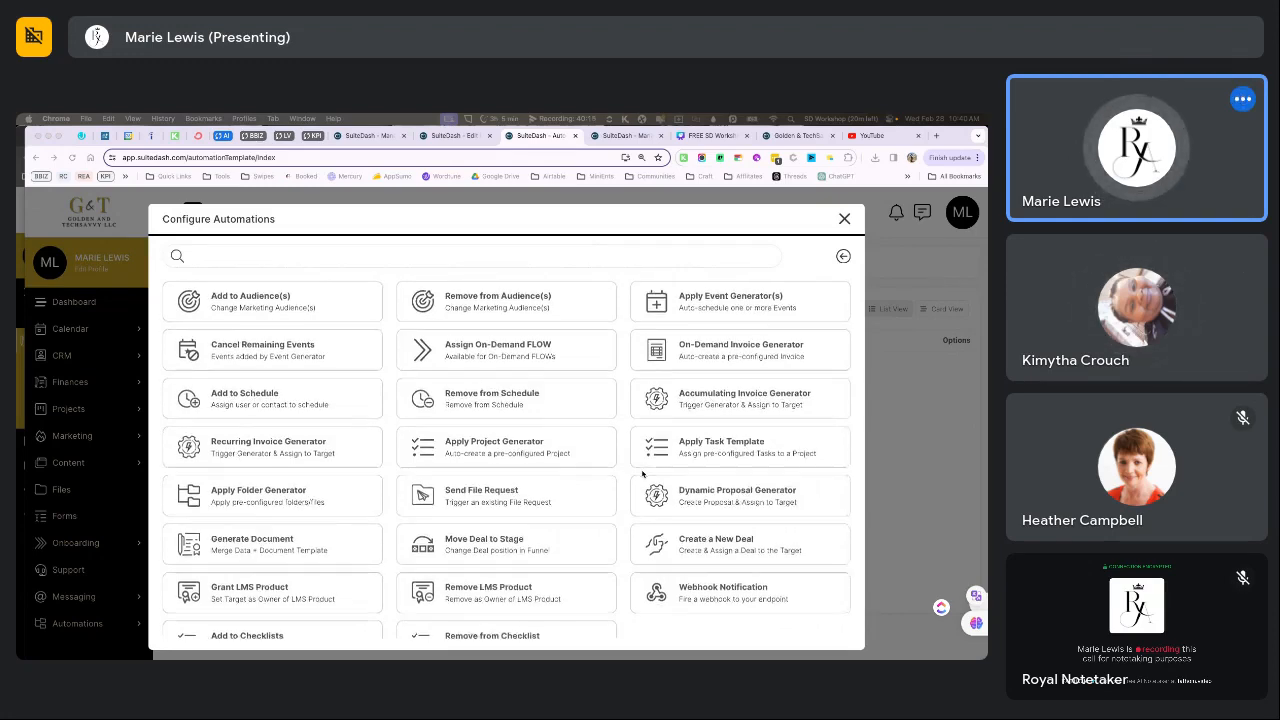
{"action": "scroll", "coordinate": [642, 474], "scroll_direction": "down", "scroll_amount": 1}
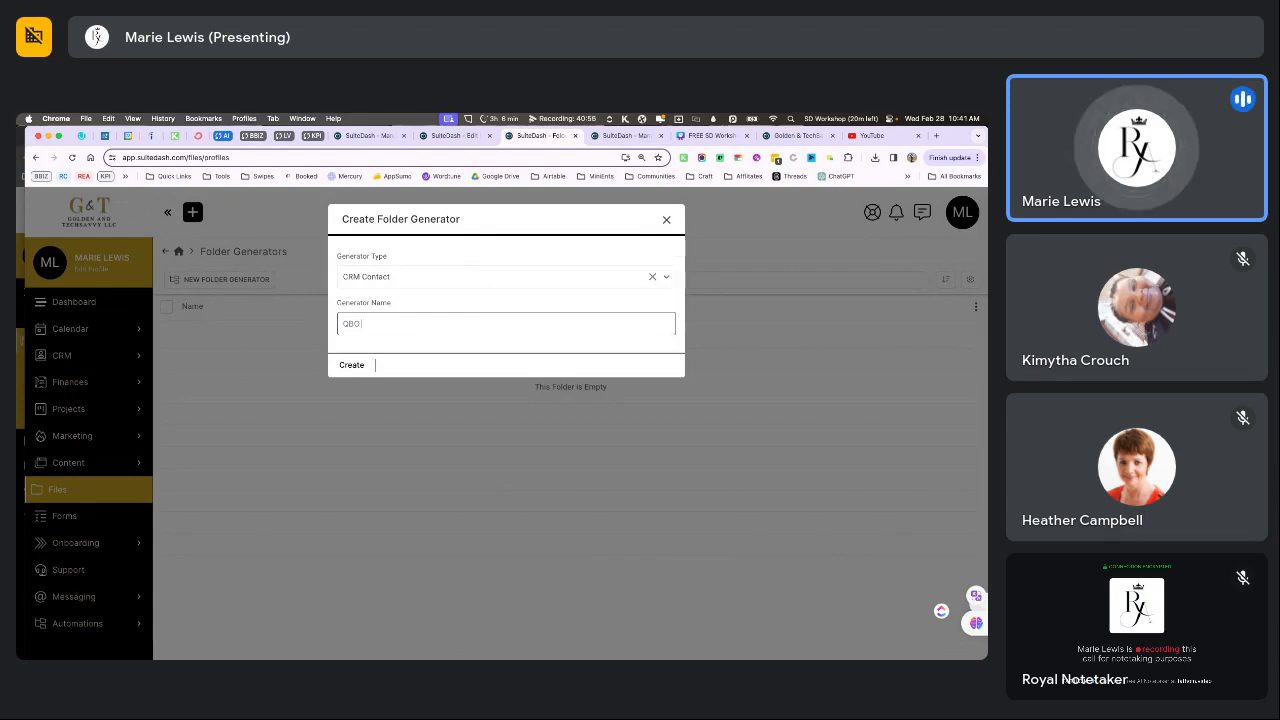
Create the CRM Contact folder generator named QBO and open it
{"action": "type", "text": "ients"}
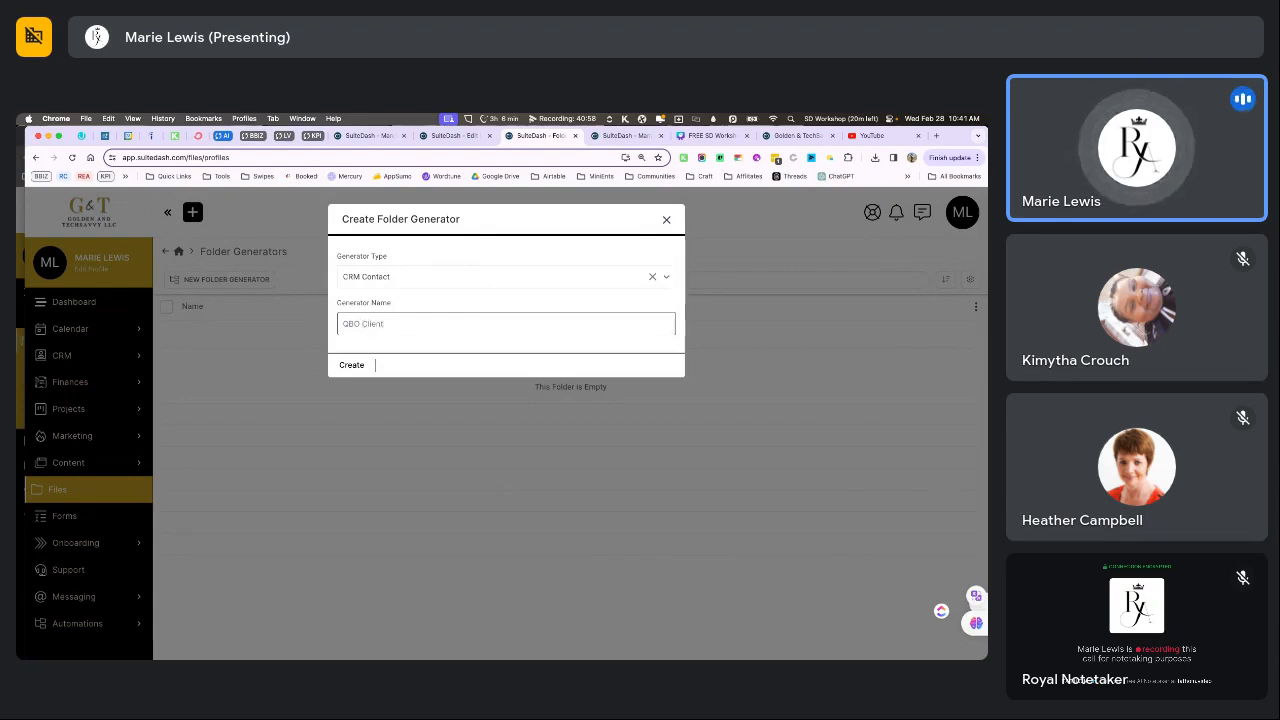
{"action": "key", "text": "BackSpace"}
{"action": "key", "text": "BackSpace"}
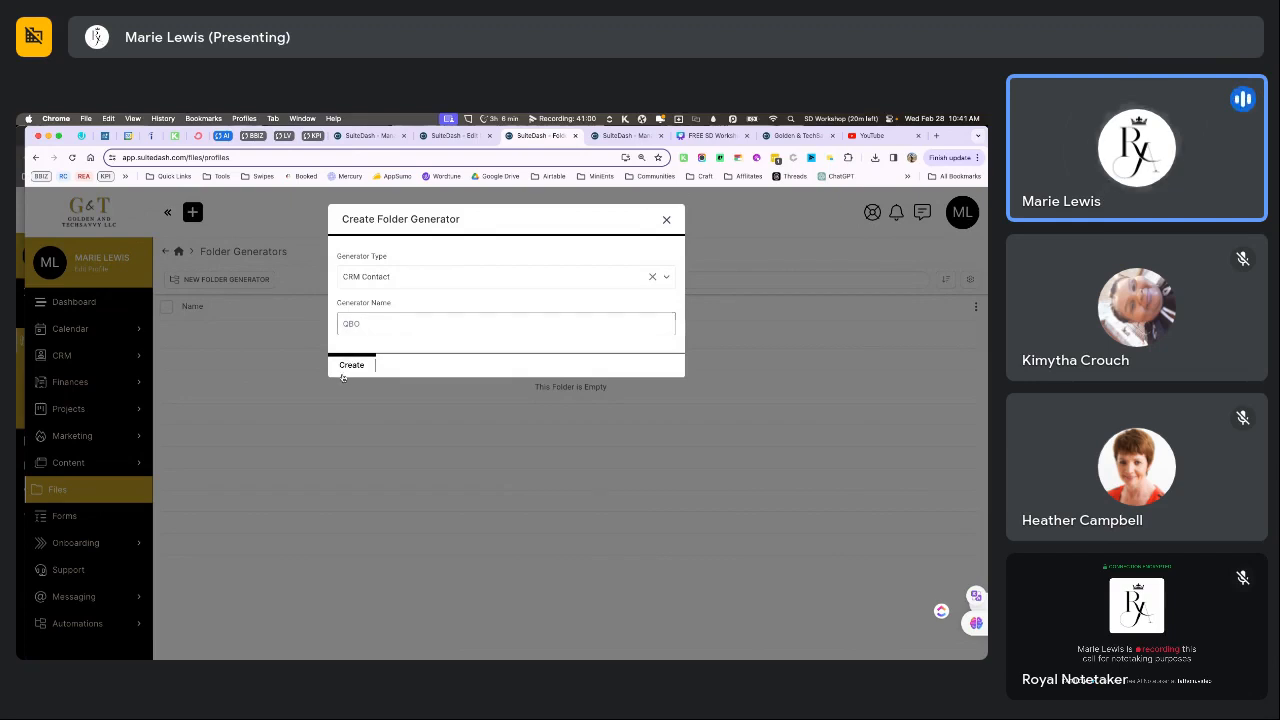
{"action": "left_click", "coordinate": [355, 364]}
{"action": "left_click", "coordinate": [221, 349]}
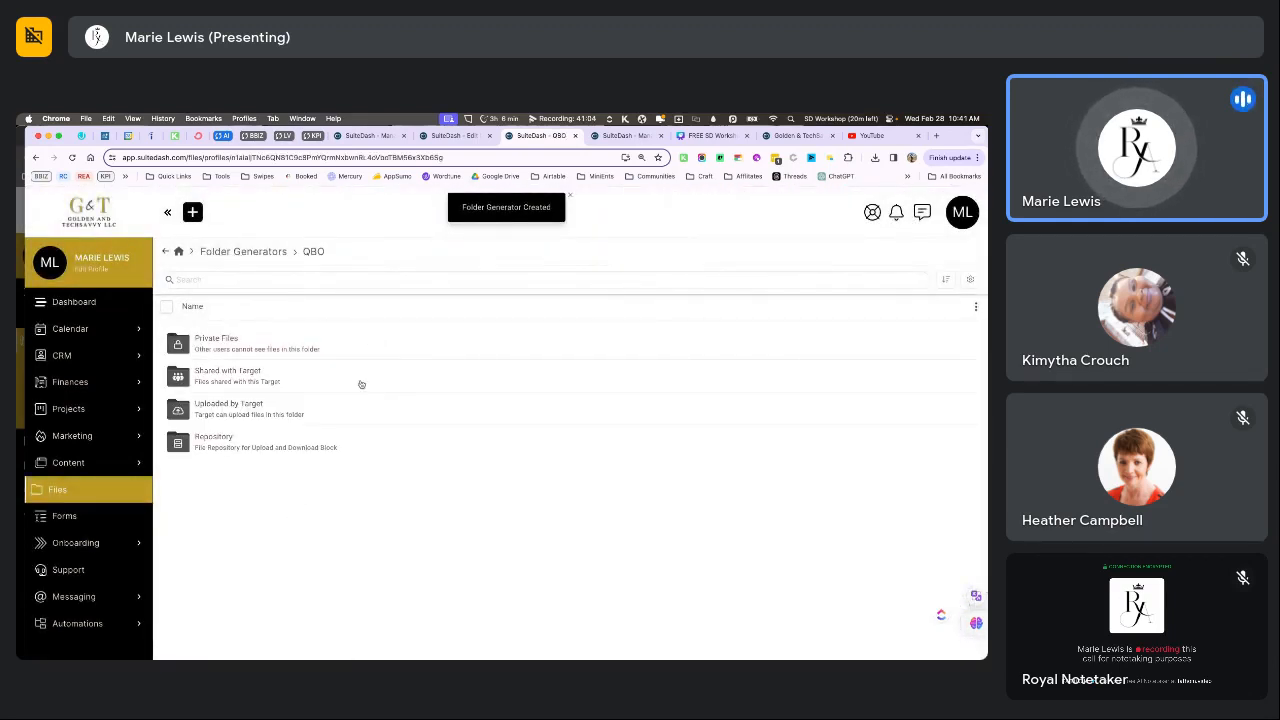
Inside Shared with Target, add the subfolders 'Bank Statements' and 'Company Docs'
{"action": "left_click", "coordinate": [250, 381]}
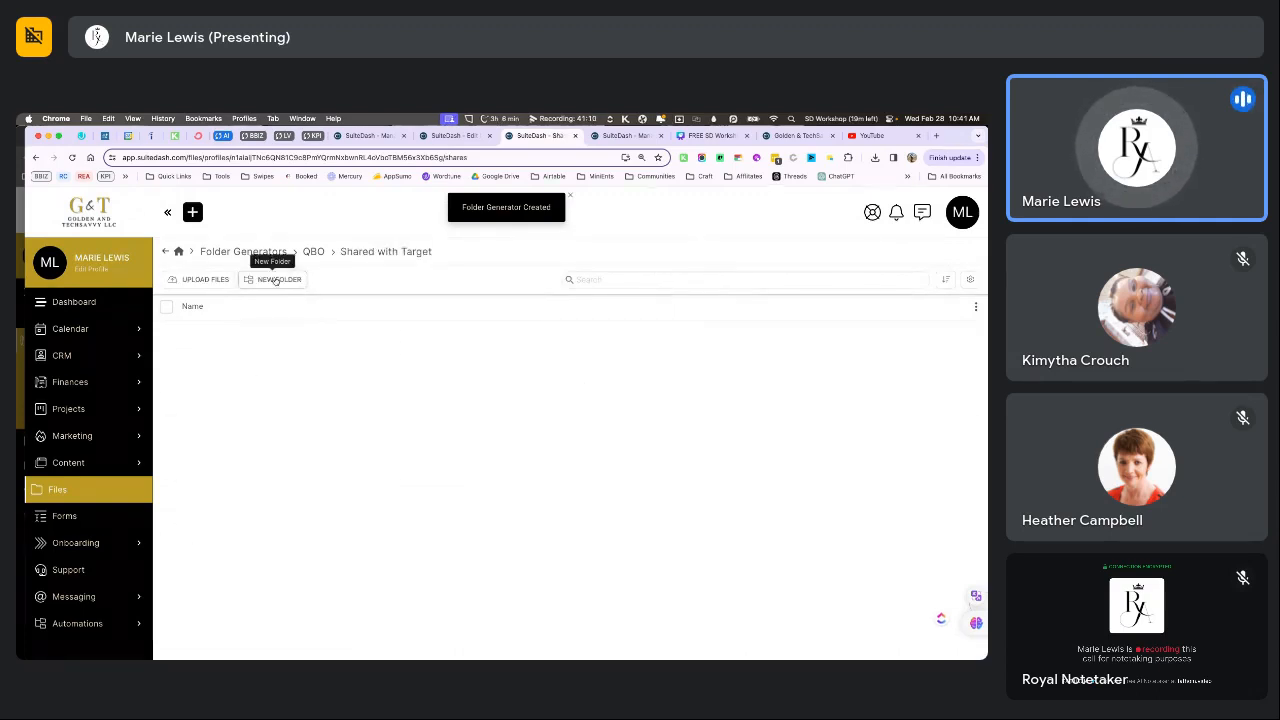
{"action": "left_click", "coordinate": [275, 281]}
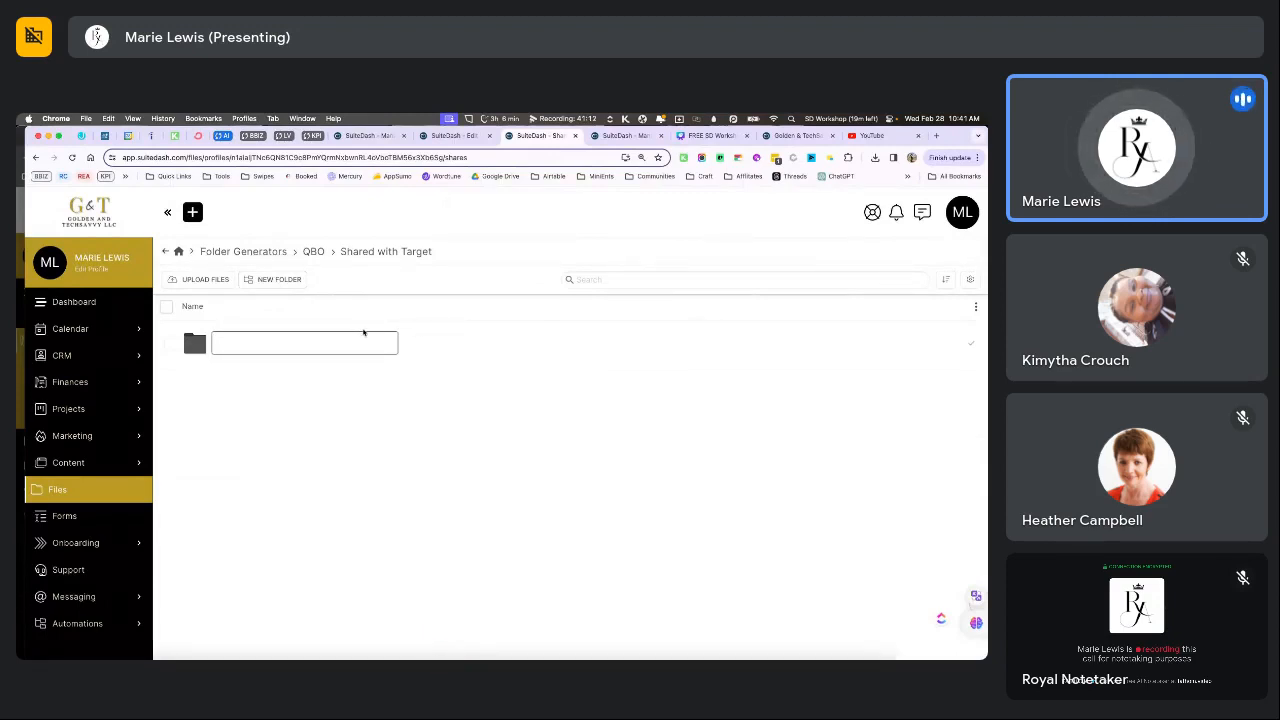
{"action": "type", "text": "Bank St"}
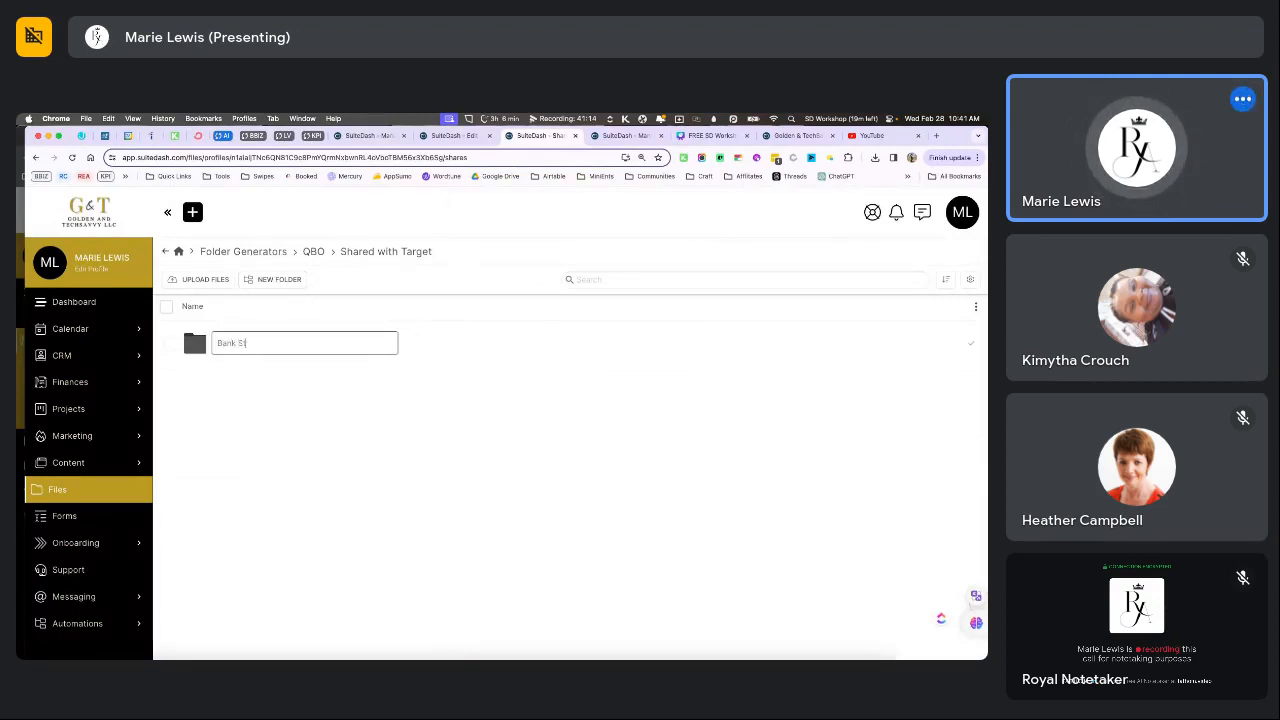
{"action": "type", "text": "atements"}
{"action": "key", "text": "Return"}
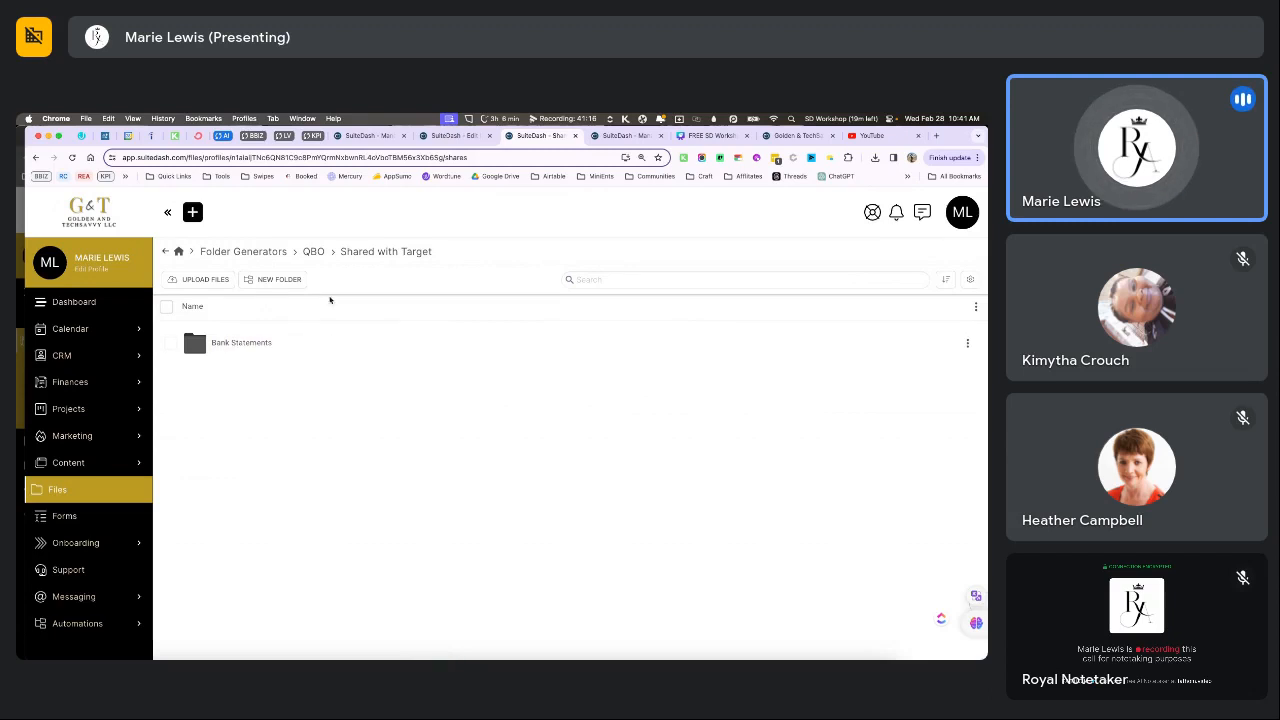
{"action": "left_click", "coordinate": [272, 280]}
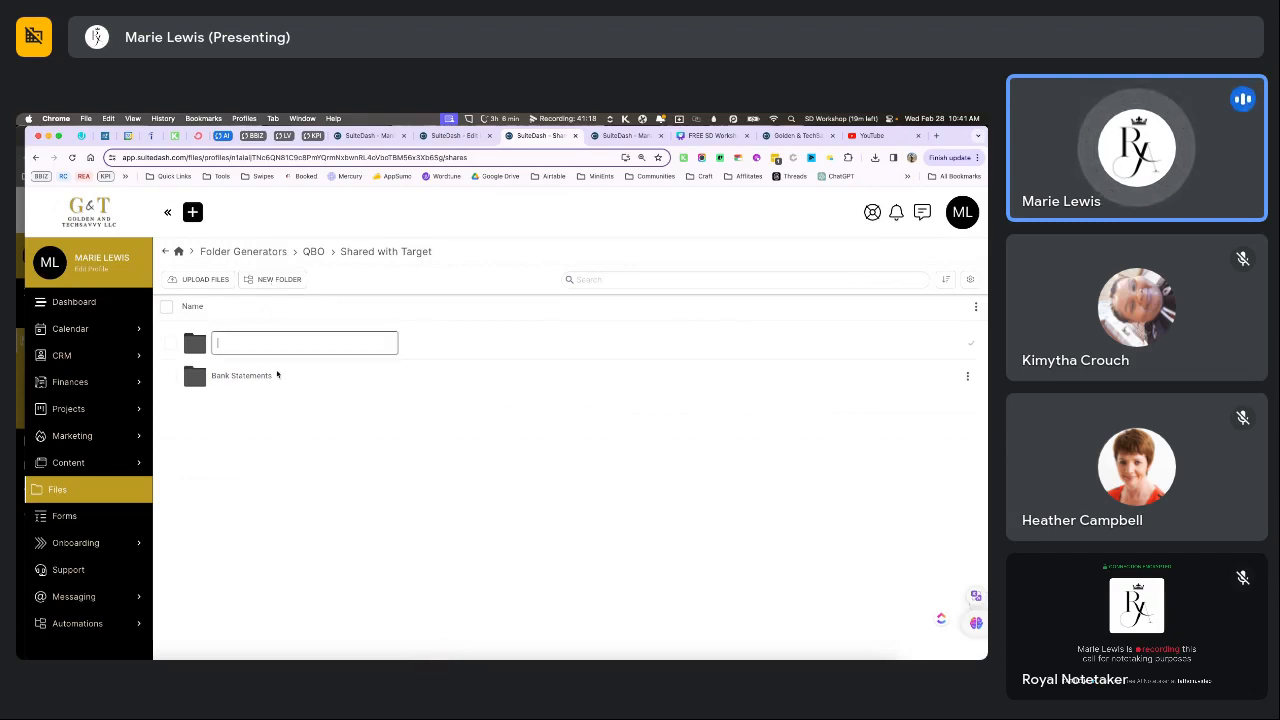
{"action": "type", "text": "Company "}
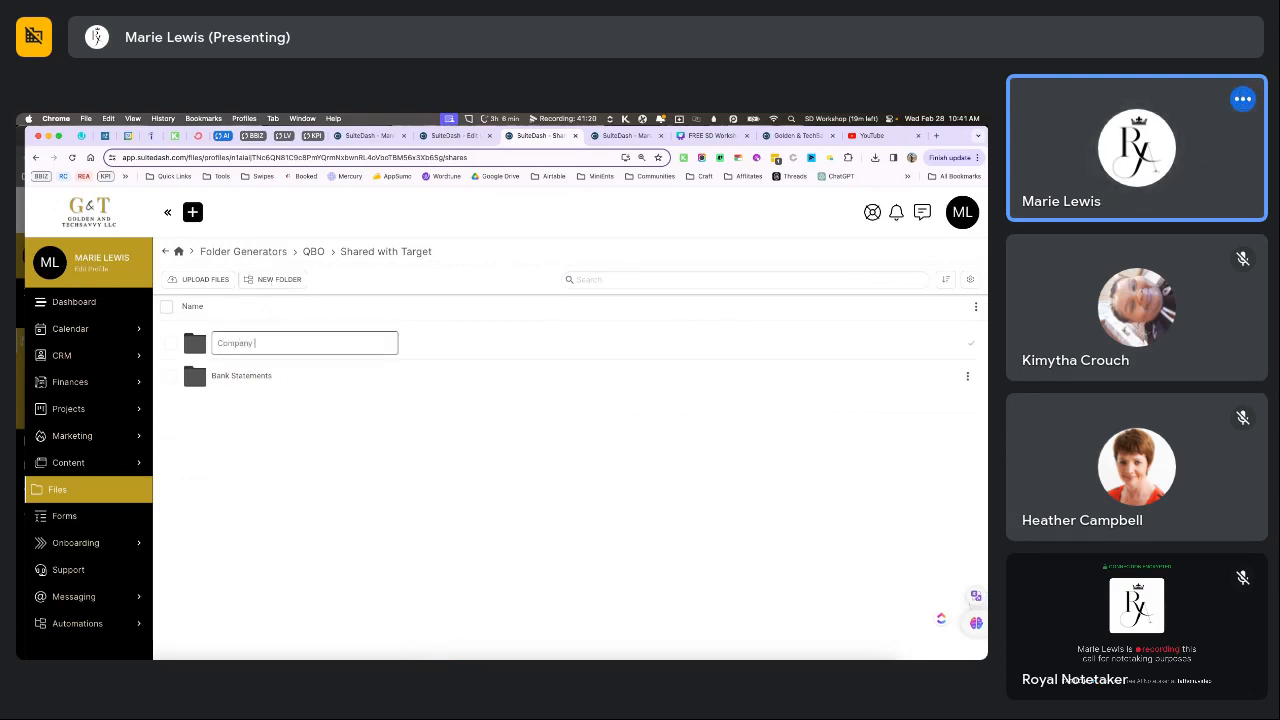
{"action": "type", "text": "Docs"}
{"action": "key", "text": "Return"}
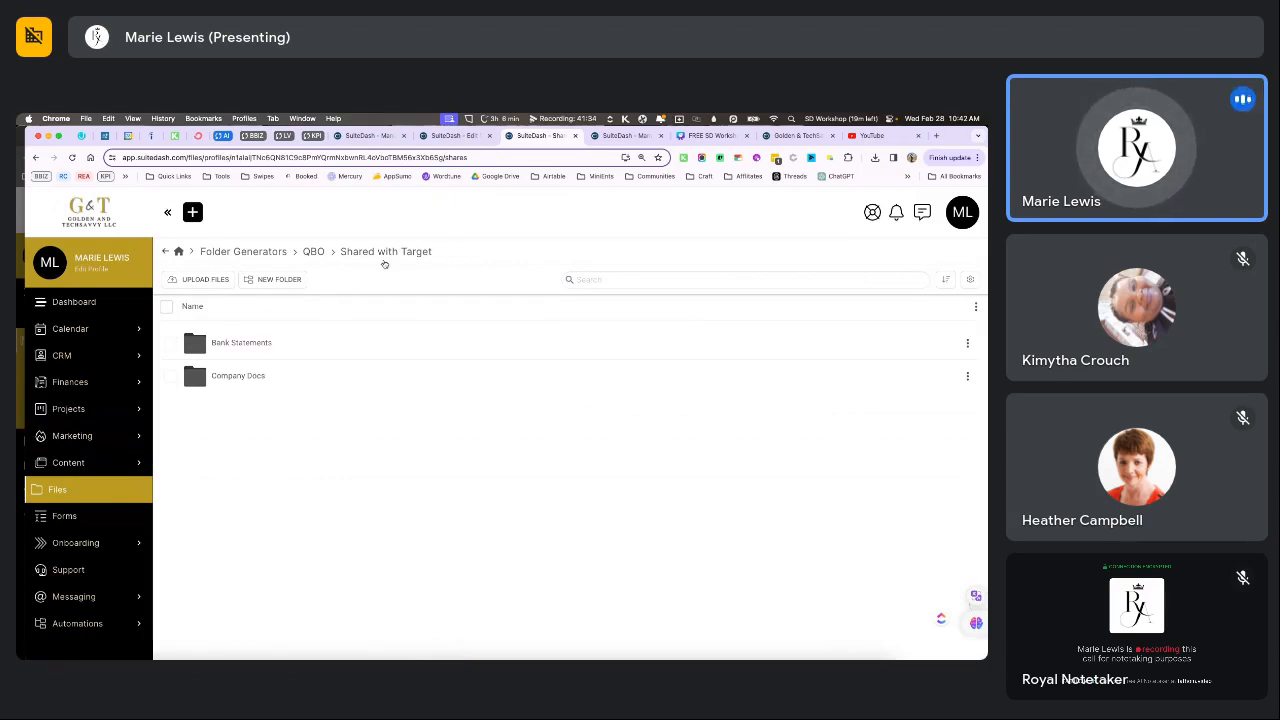
Add a Button Block to the portal page, review its Click Action choices, and close Button Options
{"action": "left_click", "coordinate": [468, 136]}
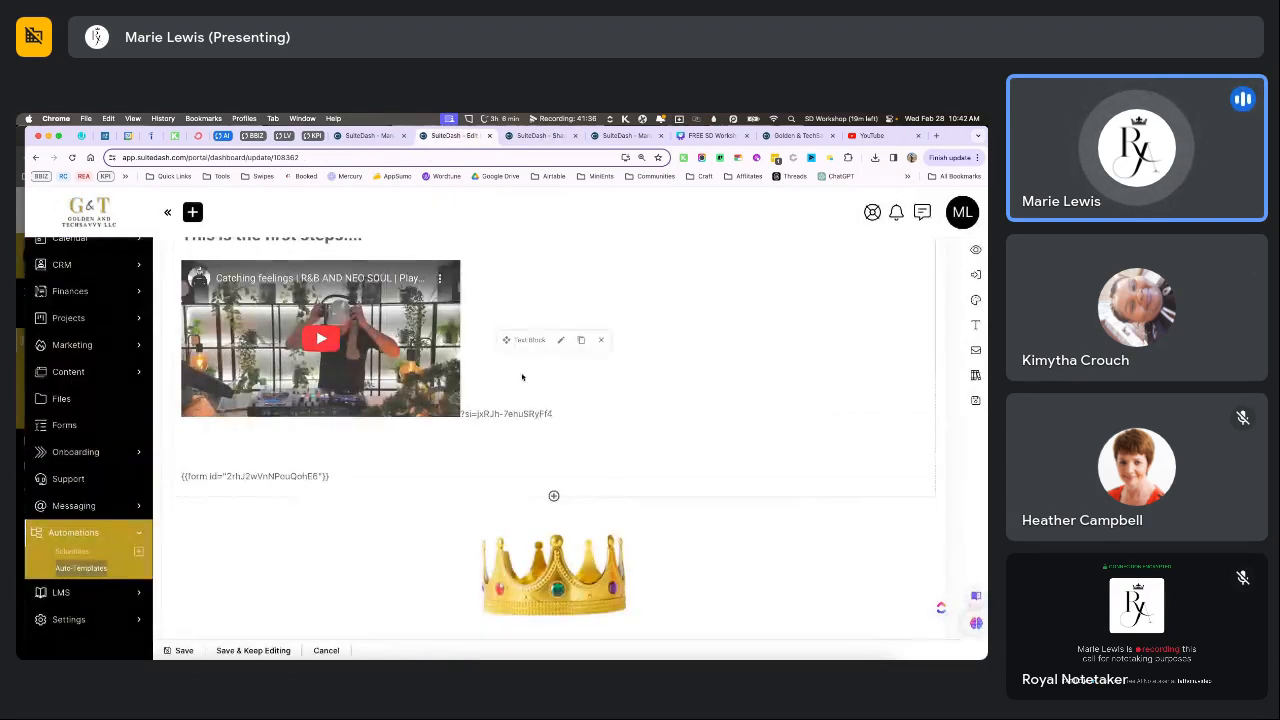
{"action": "left_click", "coordinate": [554, 496]}
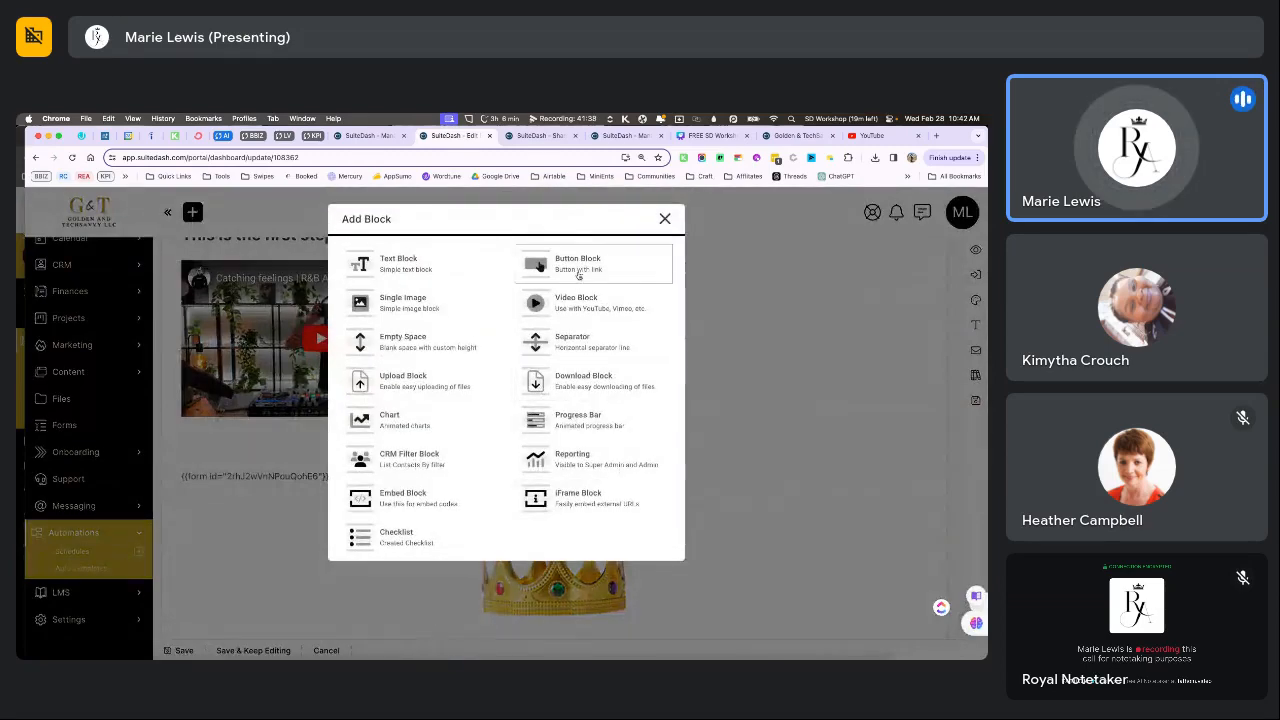
{"action": "left_click", "coordinate": [578, 268]}
{"action": "left_click", "coordinate": [490, 329]}
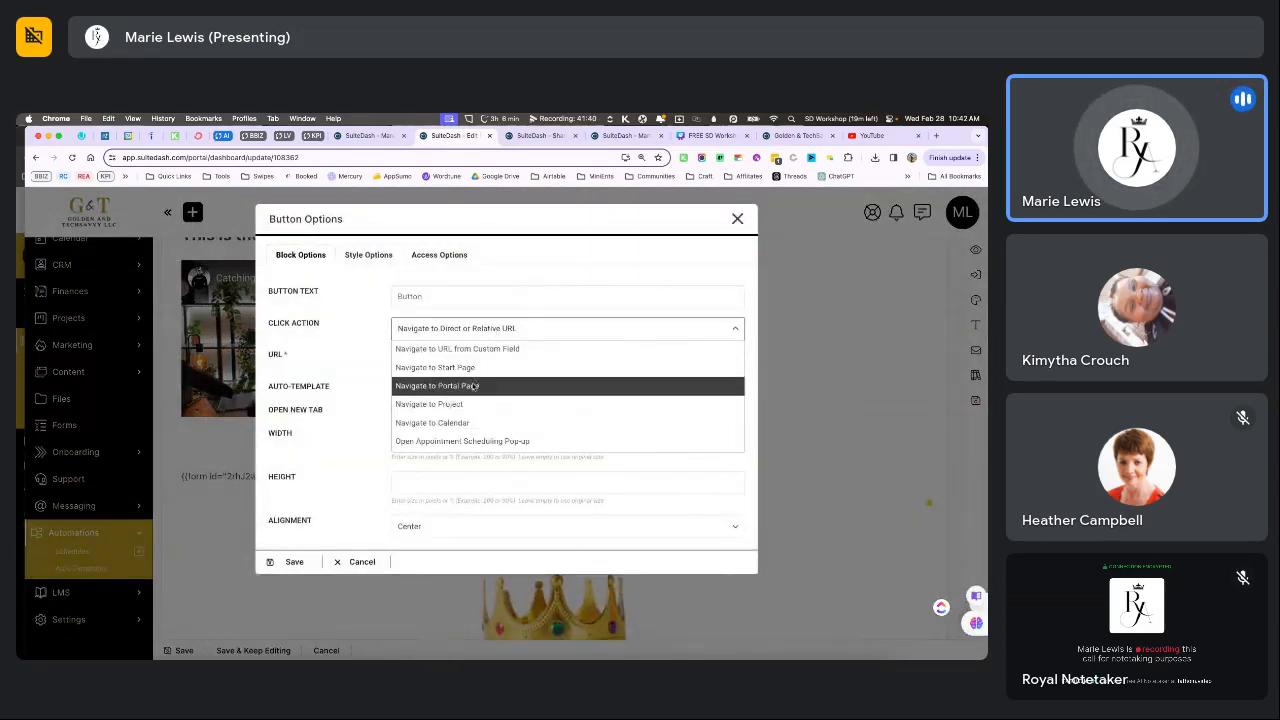
{"action": "scroll", "coordinate": [474, 386], "scroll_direction": "down", "scroll_amount": 6}
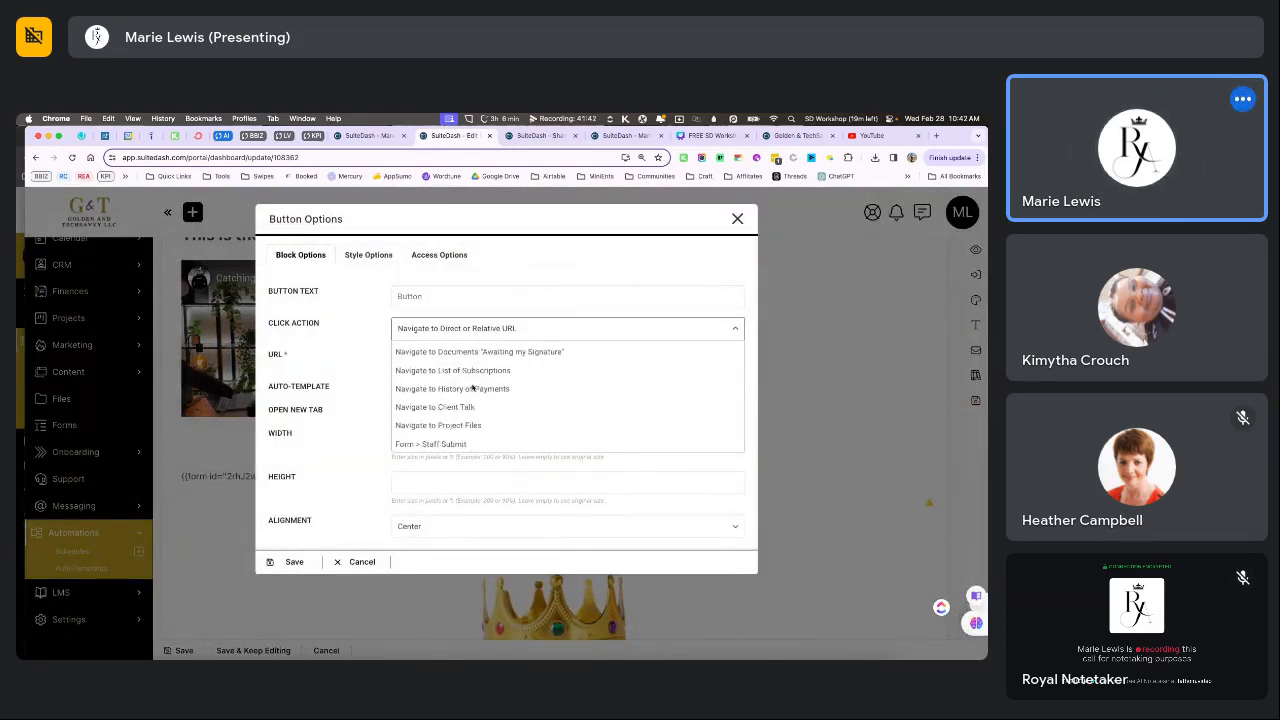
{"action": "scroll", "coordinate": [473, 388], "scroll_direction": "down", "scroll_amount": 1}
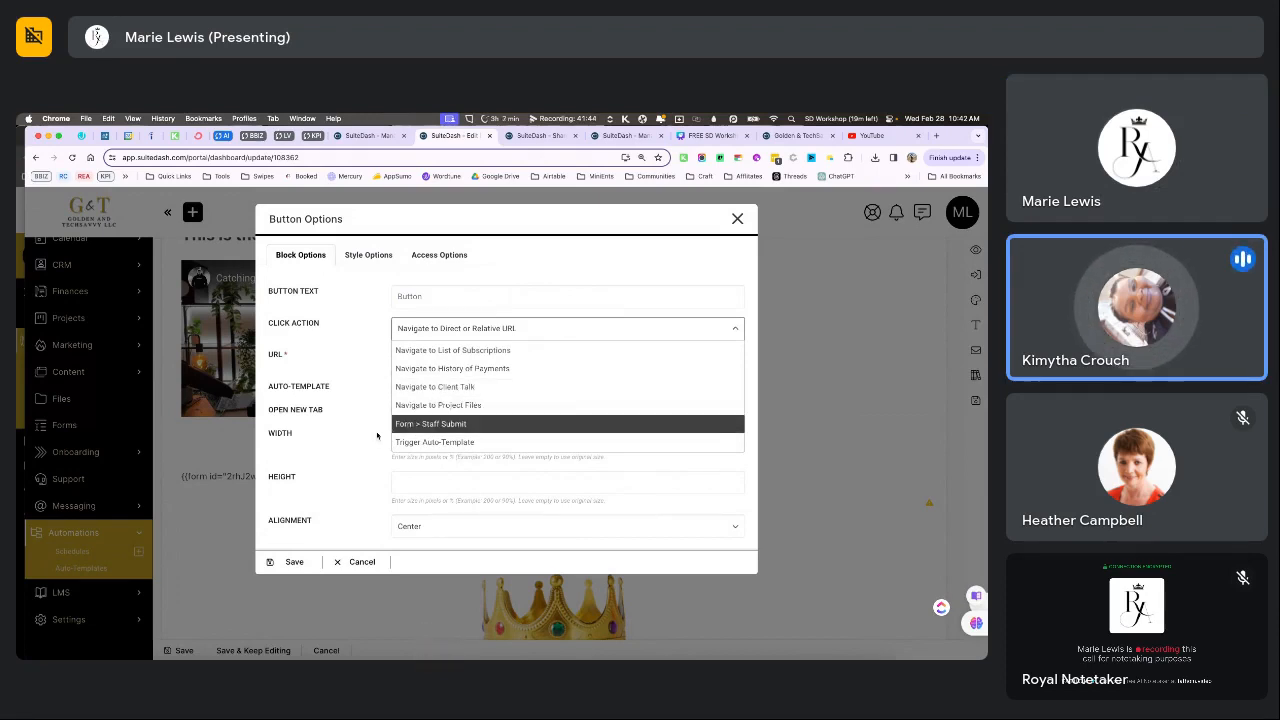
{"action": "scroll", "coordinate": [429, 393], "scroll_direction": "up", "scroll_amount": 5}
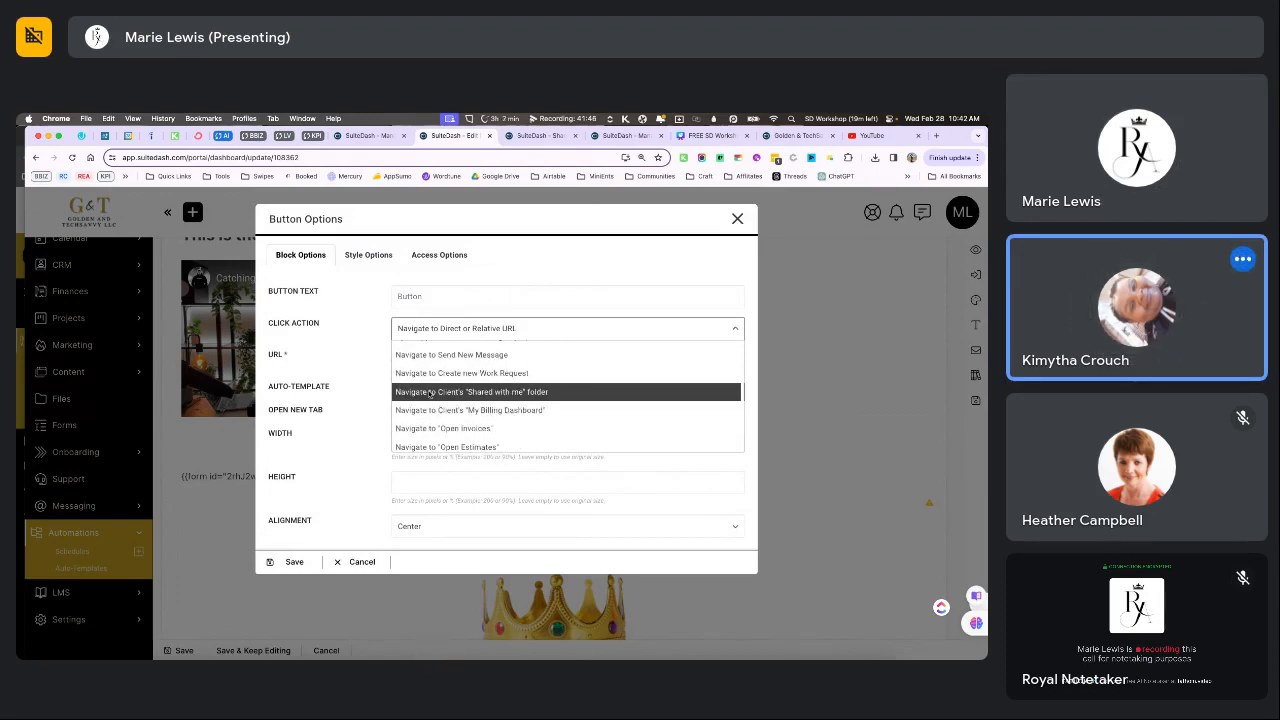
{"action": "scroll", "coordinate": [429, 393], "scroll_direction": "up", "scroll_amount": 3}
{"action": "scroll", "coordinate": [440, 380], "scroll_direction": "up", "scroll_amount": 2}
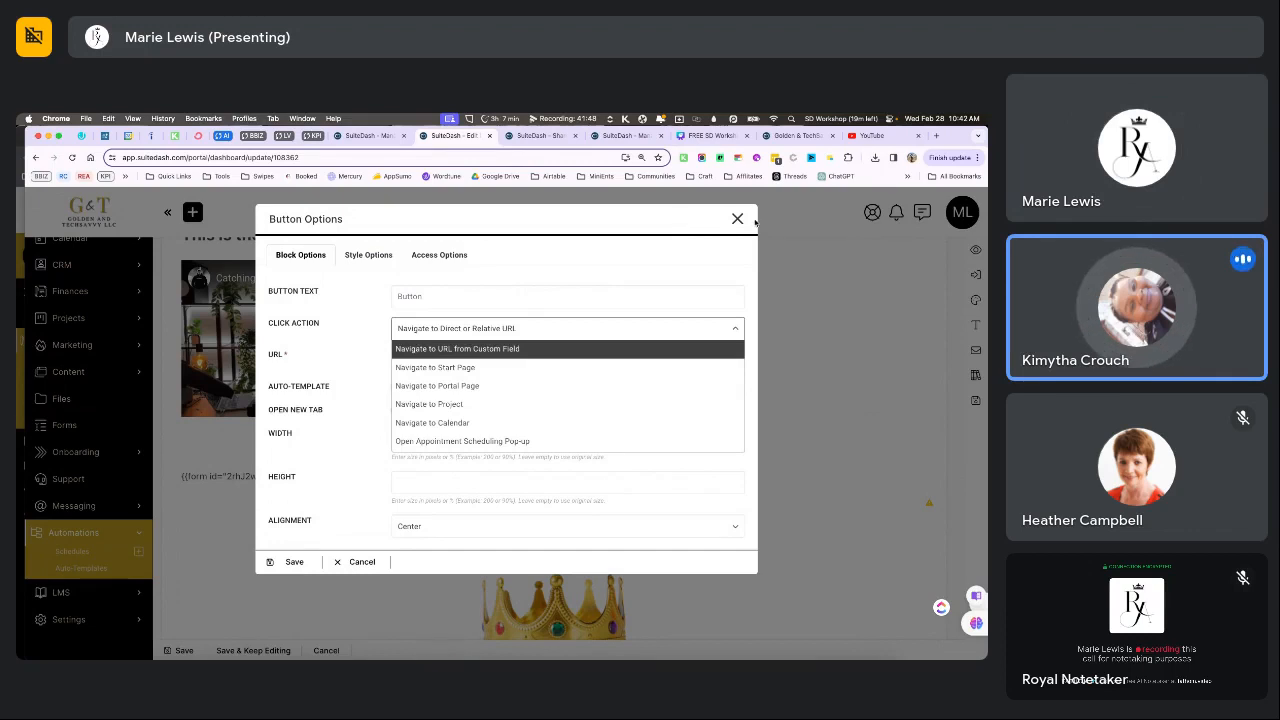
{"action": "left_click", "coordinate": [740, 221]}
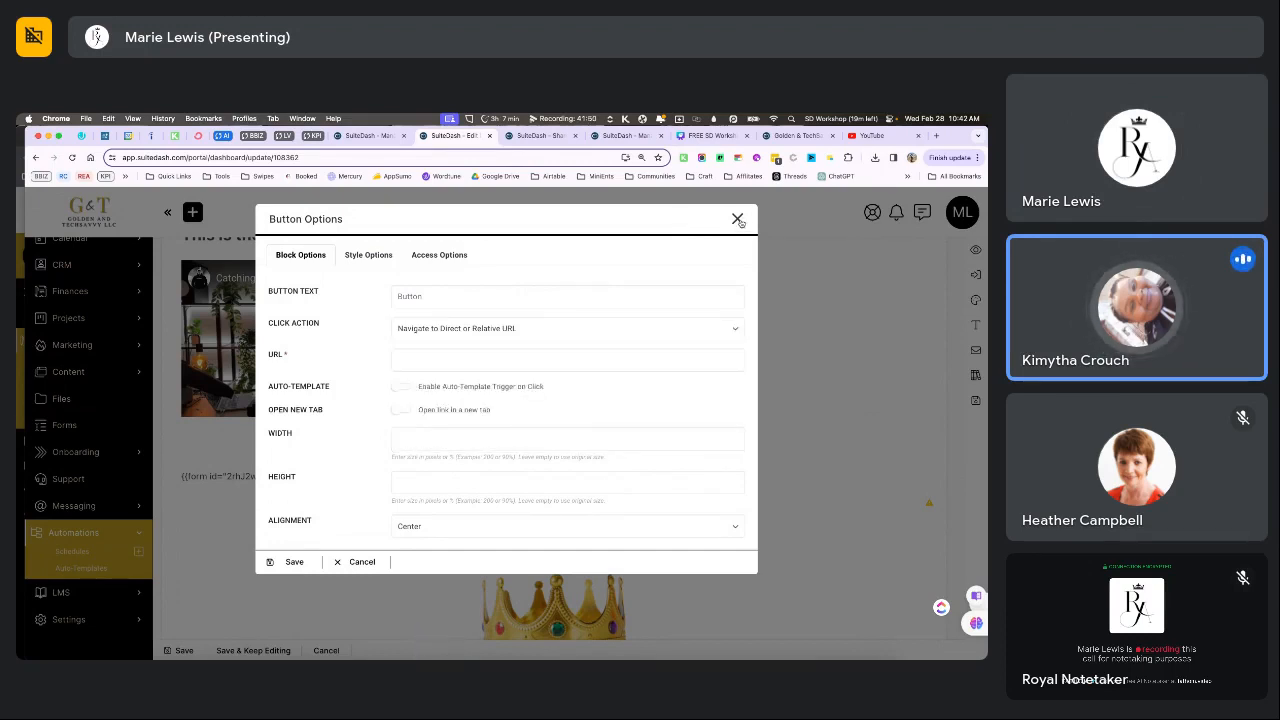
{"action": "left_click", "coordinate": [740, 221]}
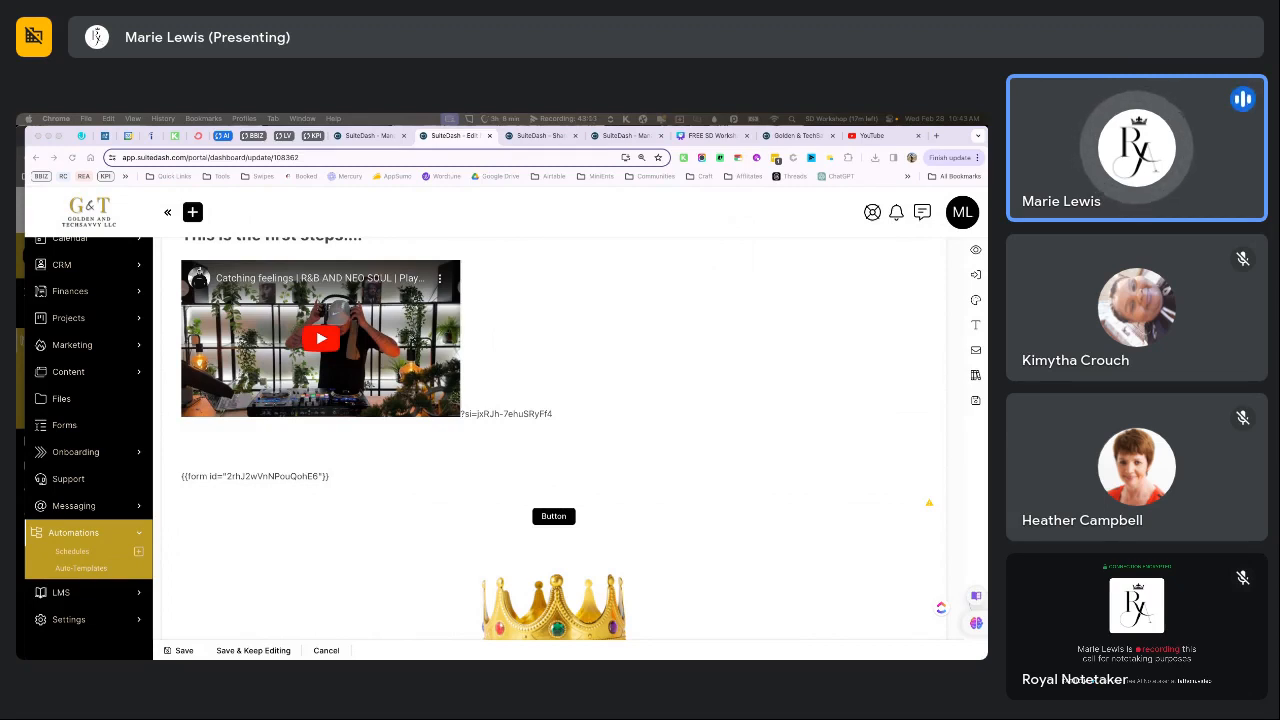
{"action": "scroll", "coordinate": [646, 498], "scroll_direction": "up", "scroll_amount": 4}
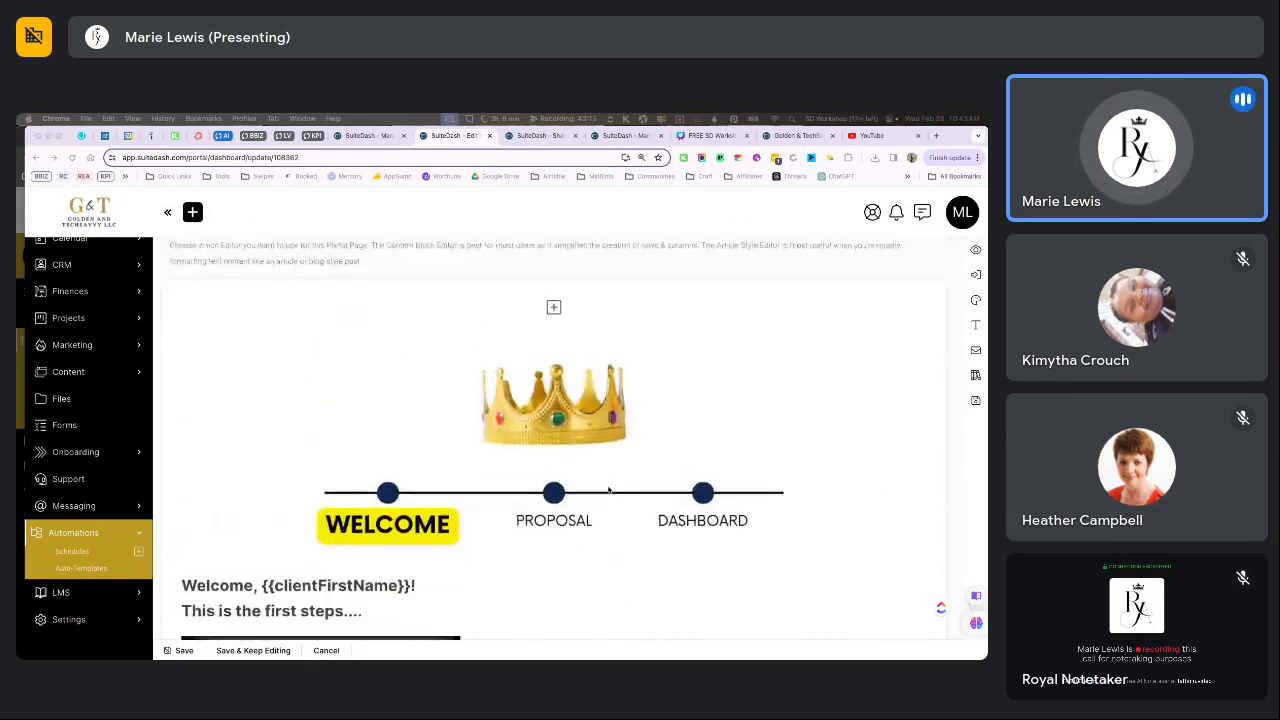
{"action": "scroll", "coordinate": [610, 490], "scroll_direction": "down", "scroll_amount": 1}
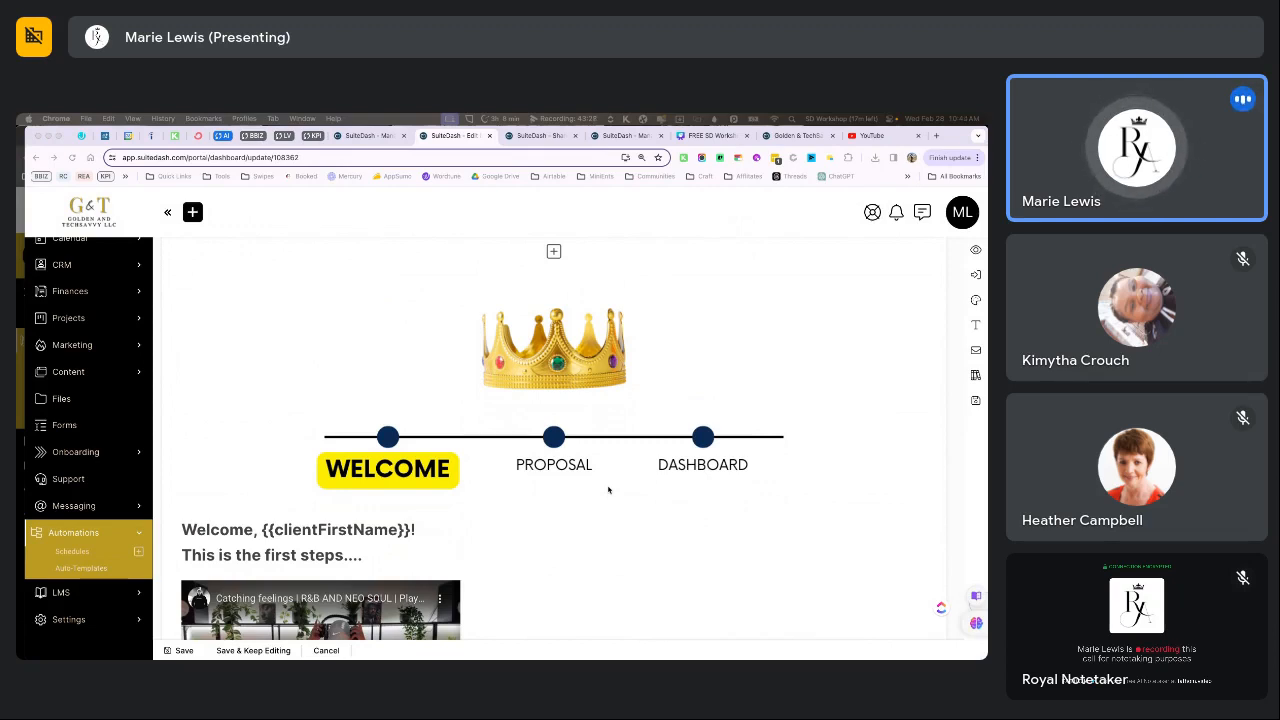
{"action": "scroll", "coordinate": [608, 489], "scroll_direction": "down", "scroll_amount": 3}
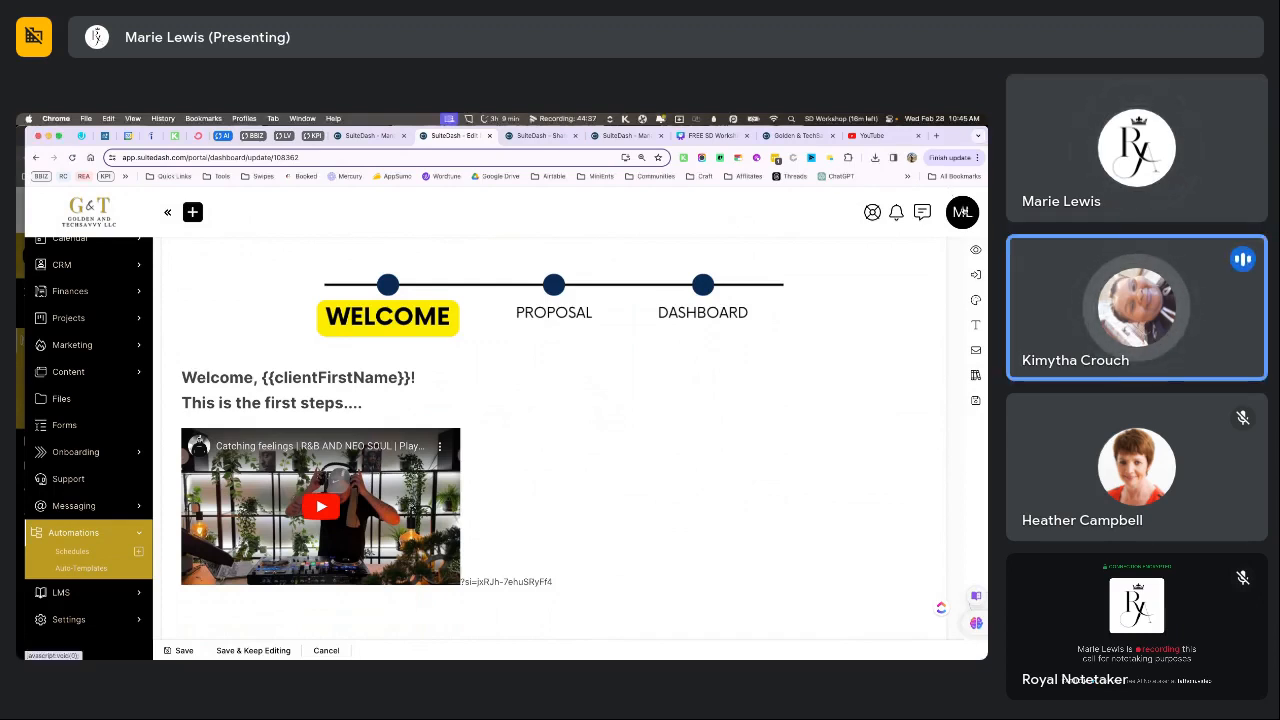
Log out and sign in using the saved login for the other company's account
{"action": "left_click", "coordinate": [962, 212]}
{"action": "left_click", "coordinate": [950, 260]}
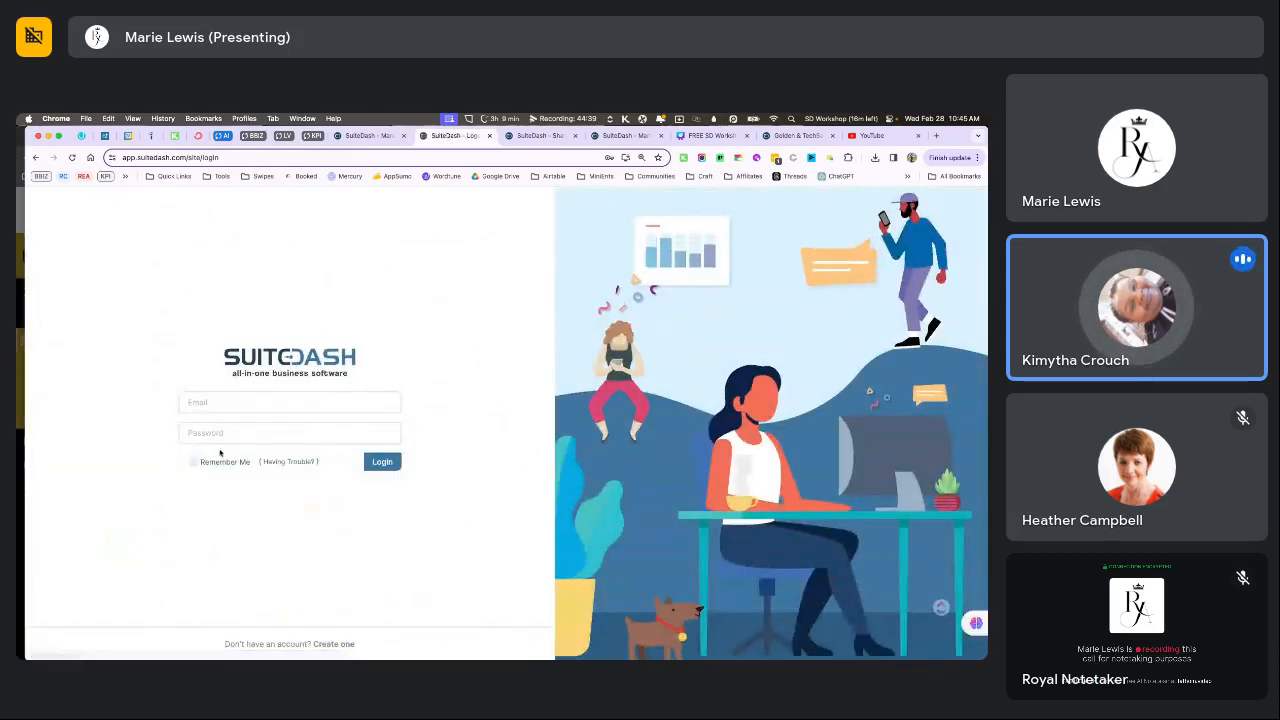
{"action": "left_click", "coordinate": [246, 403]}
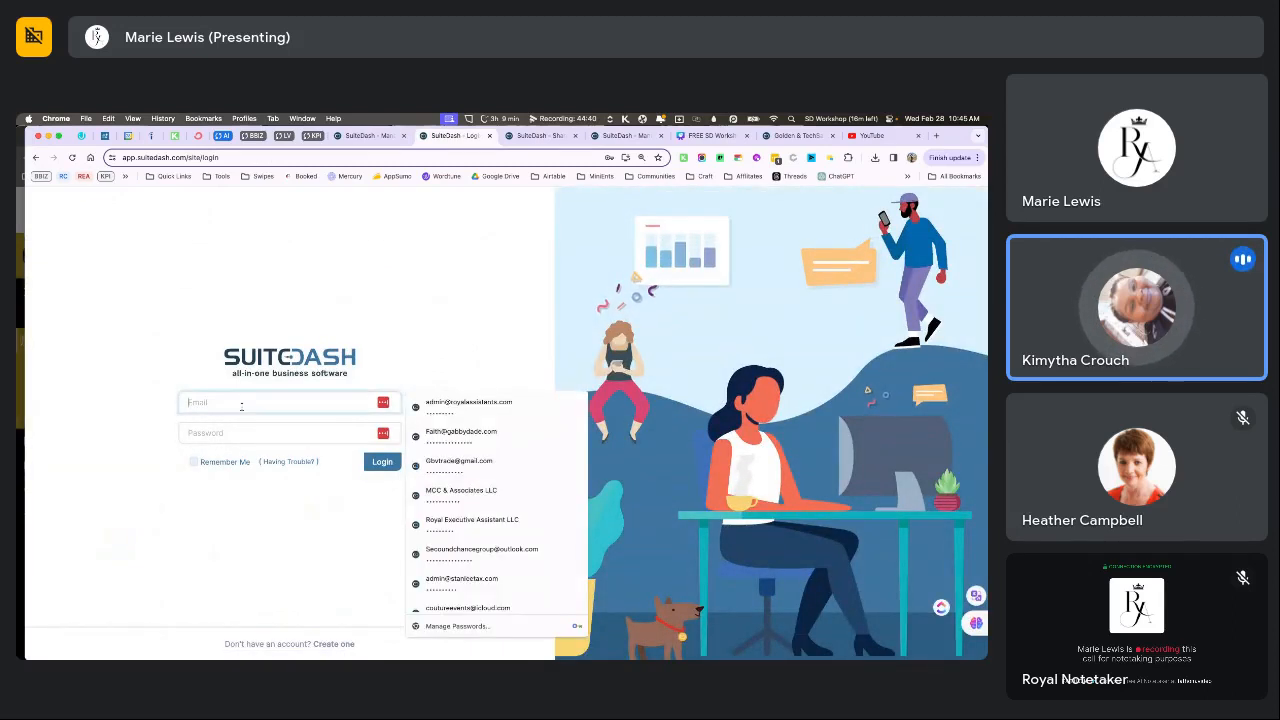
{"action": "type", "text": "h"}
{"action": "left_click", "coordinate": [279, 462]}
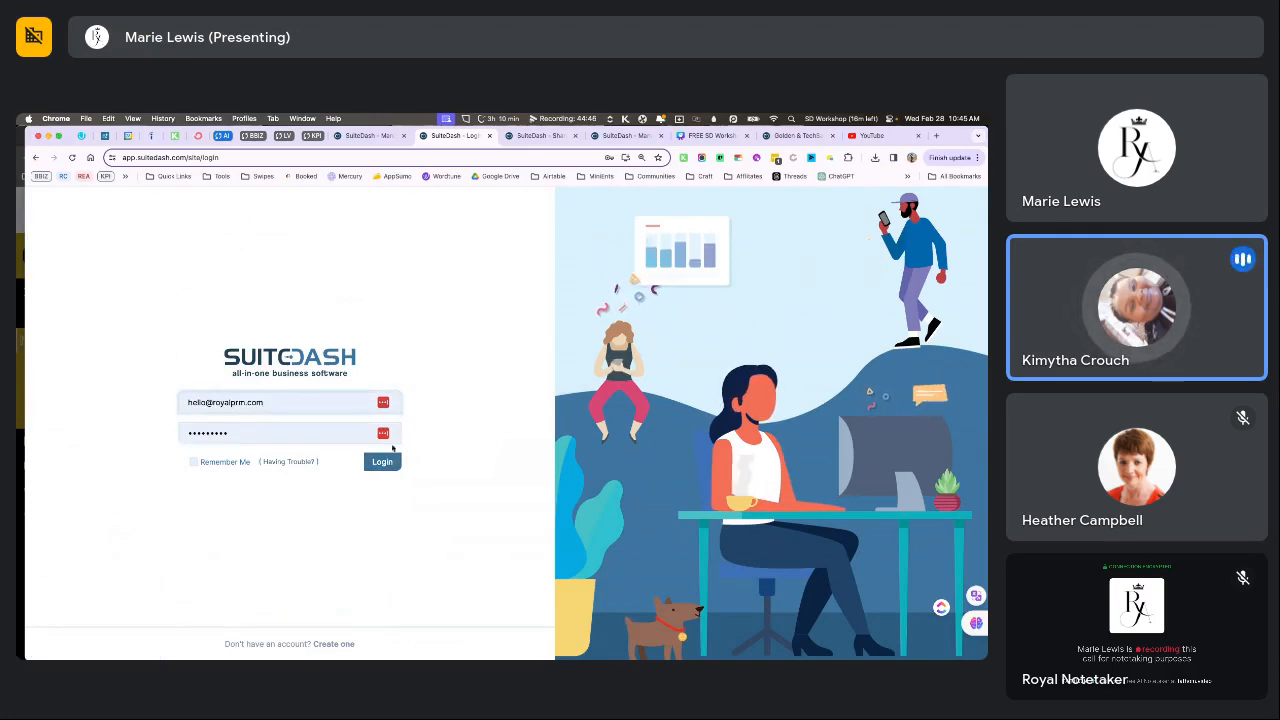
{"action": "left_click", "coordinate": [396, 462]}
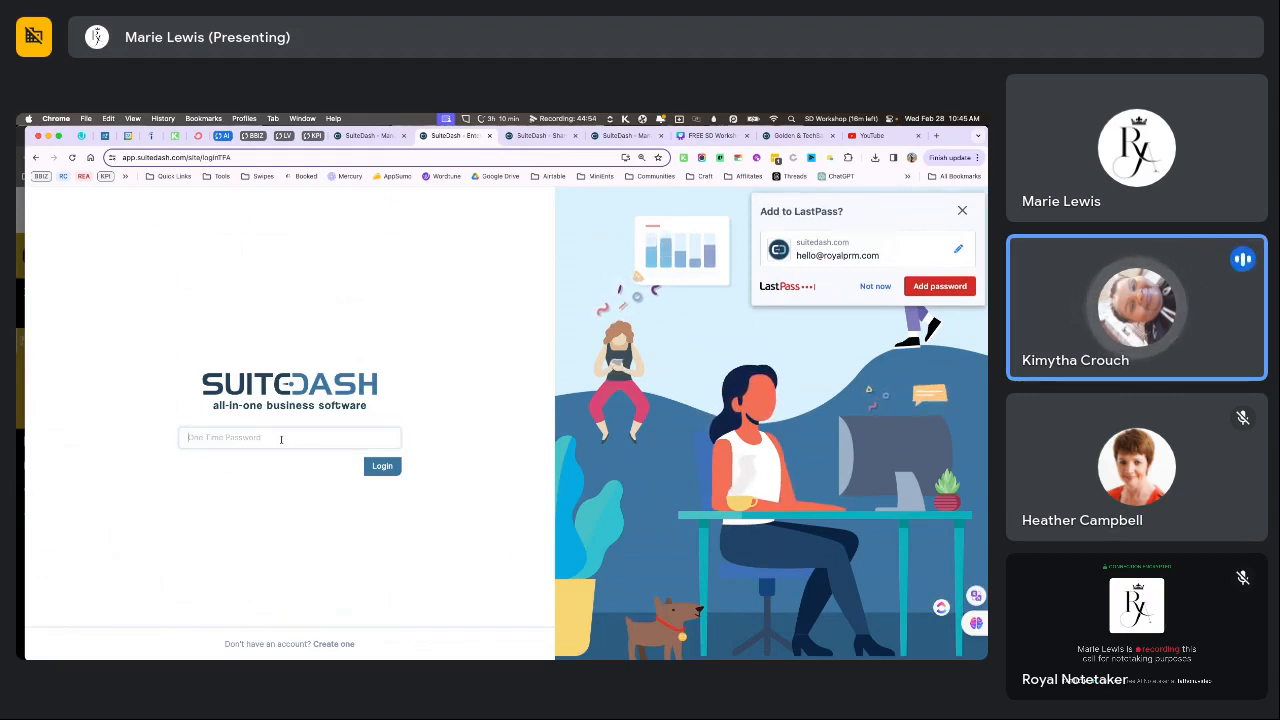
Enter the emailed one-time password to complete the sign-in
{"action": "left_click", "coordinate": [281, 440]}
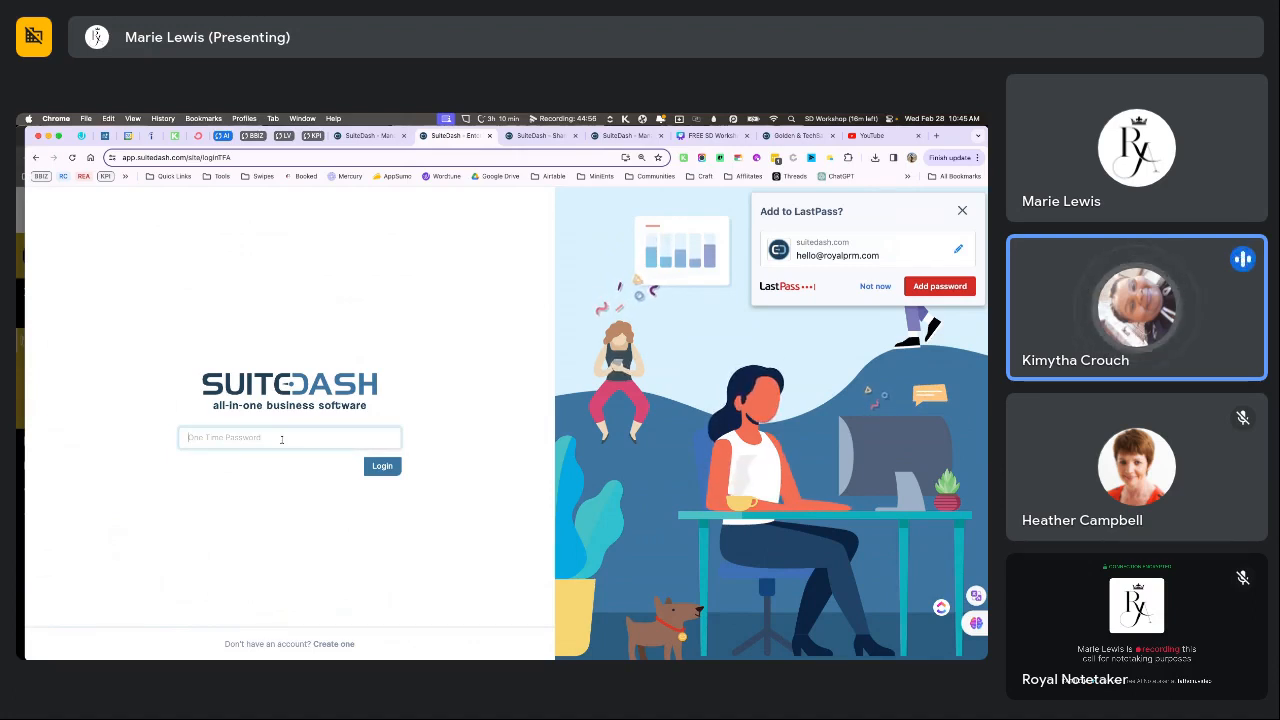
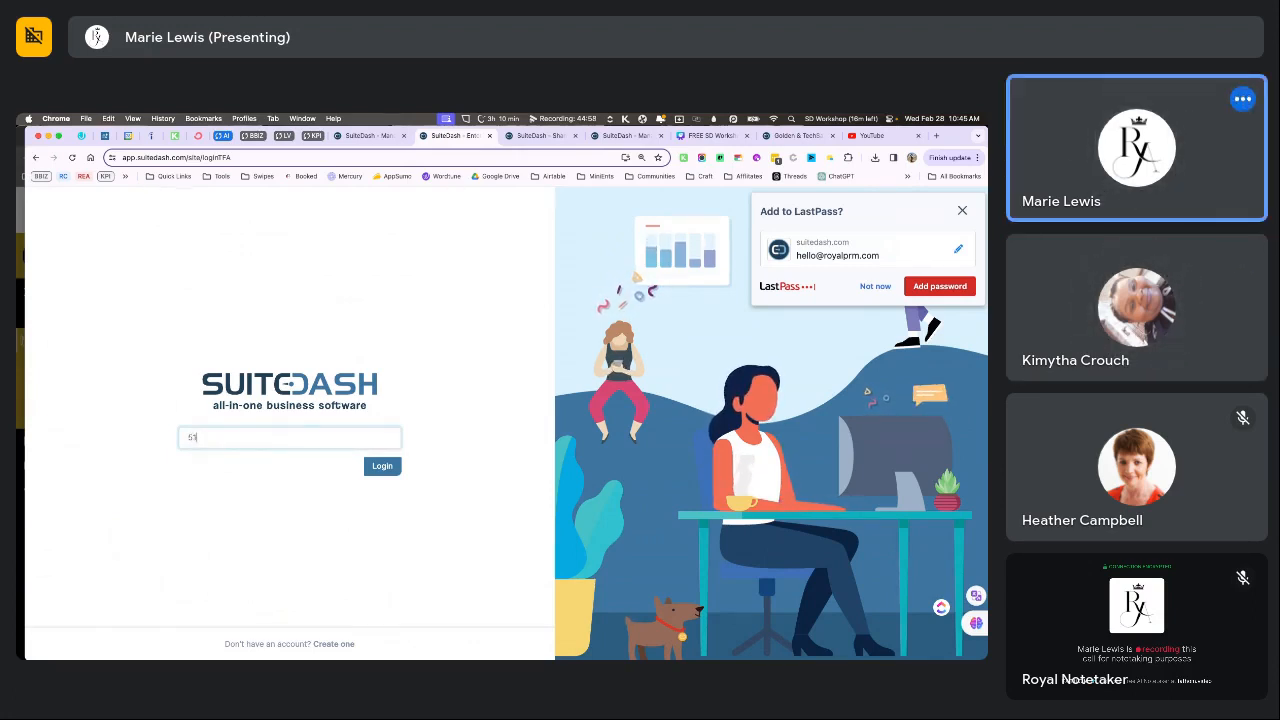
{"action": "key", "text": "Return"}
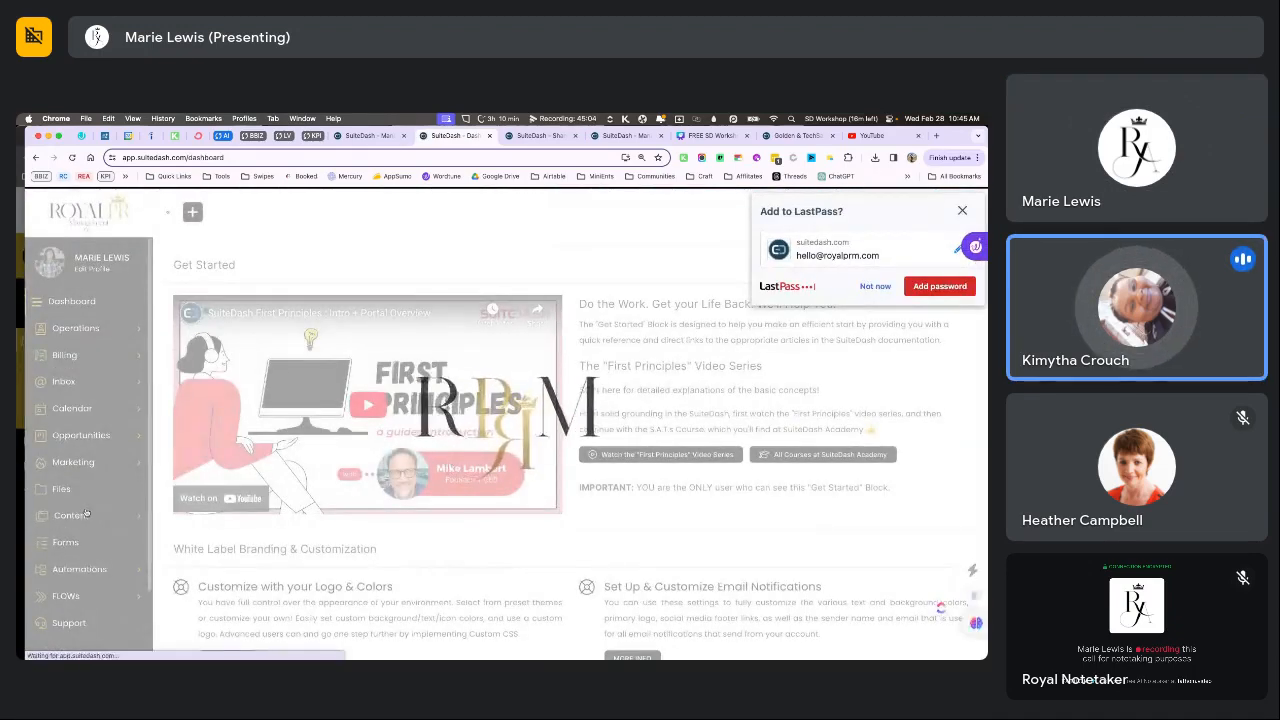
Under Content > Portal Pages, dismiss the LastPass prompt and preview Portal Page Template #1
{"action": "left_click", "coordinate": [86, 514]}
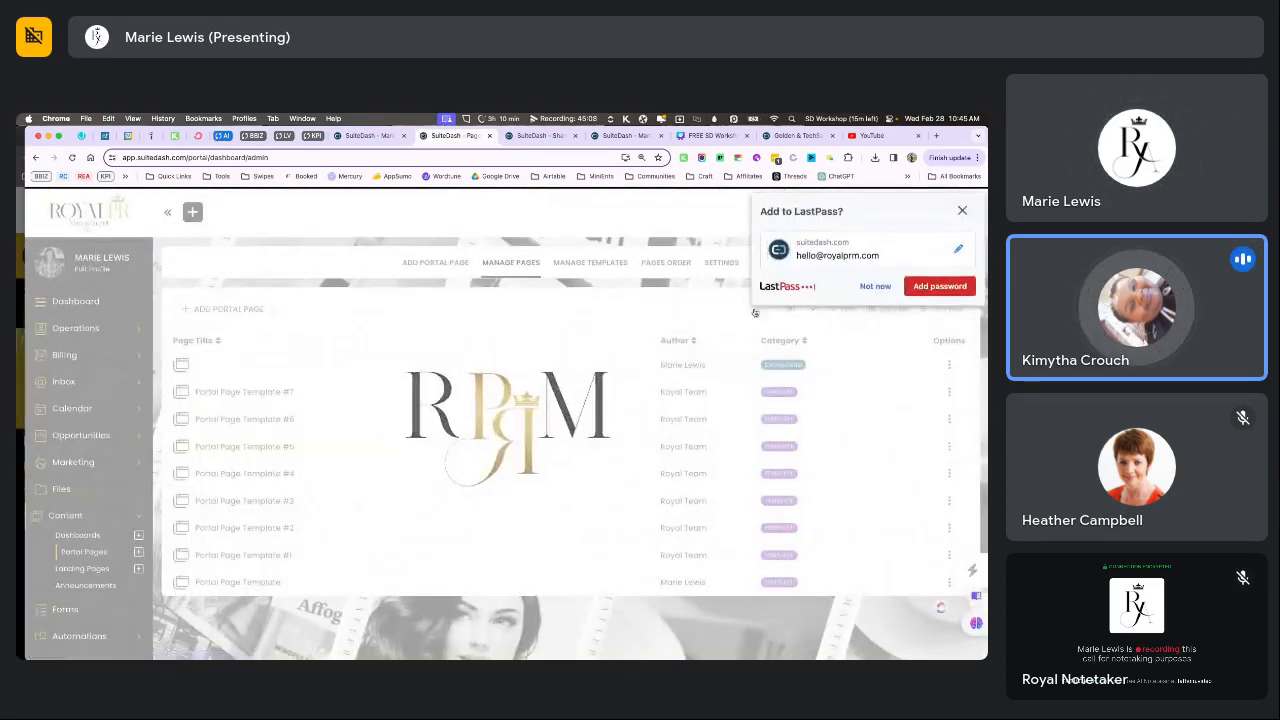
{"action": "left_click", "coordinate": [875, 286]}
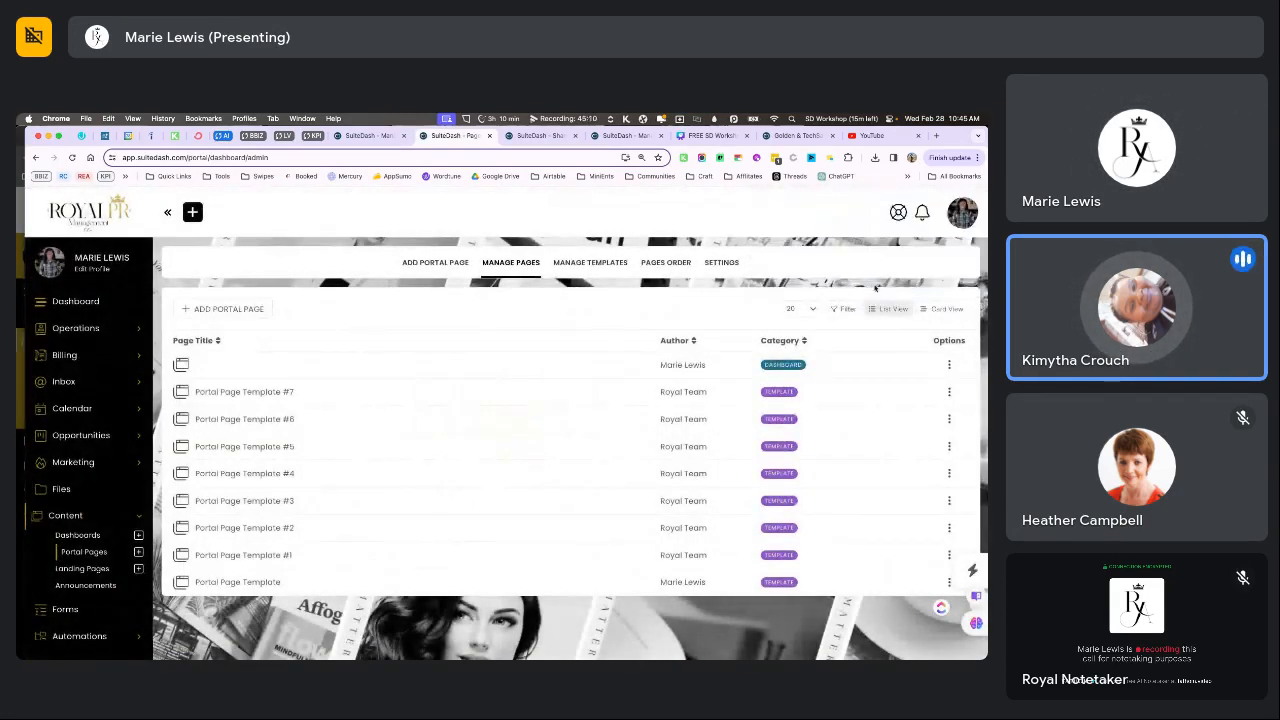
{"action": "left_click", "coordinate": [948, 554]}
{"action": "left_click", "coordinate": [926, 437]}
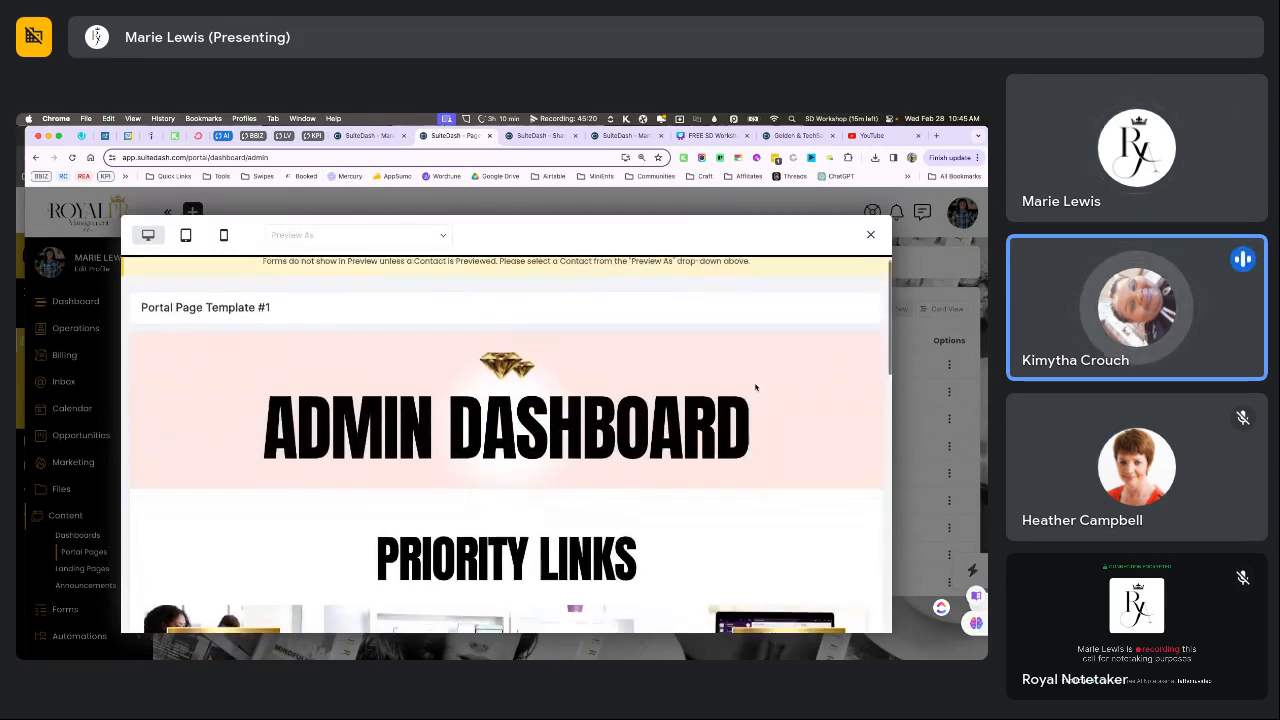
Close the template preview and copy the first portal page's link from its Options menu
{"action": "scroll", "coordinate": [755, 387], "scroll_direction": "down", "scroll_amount": 3}
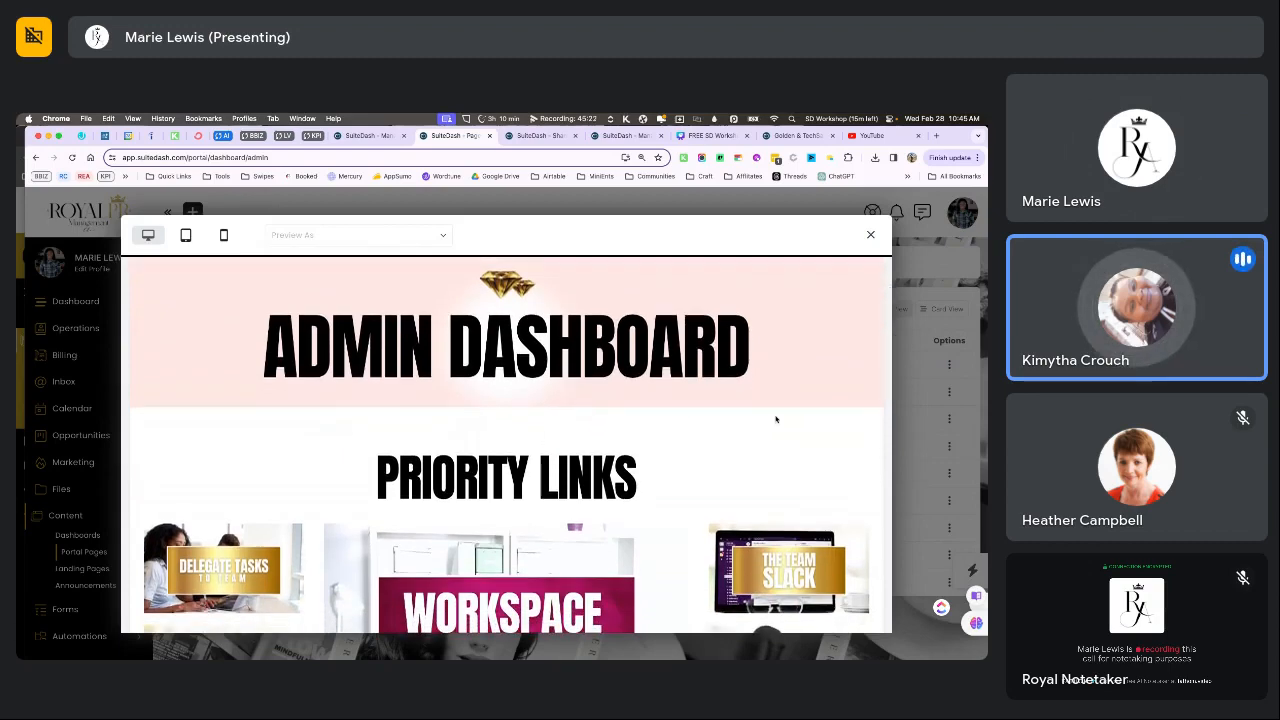
{"action": "scroll", "coordinate": [775, 419], "scroll_direction": "down", "scroll_amount": 1}
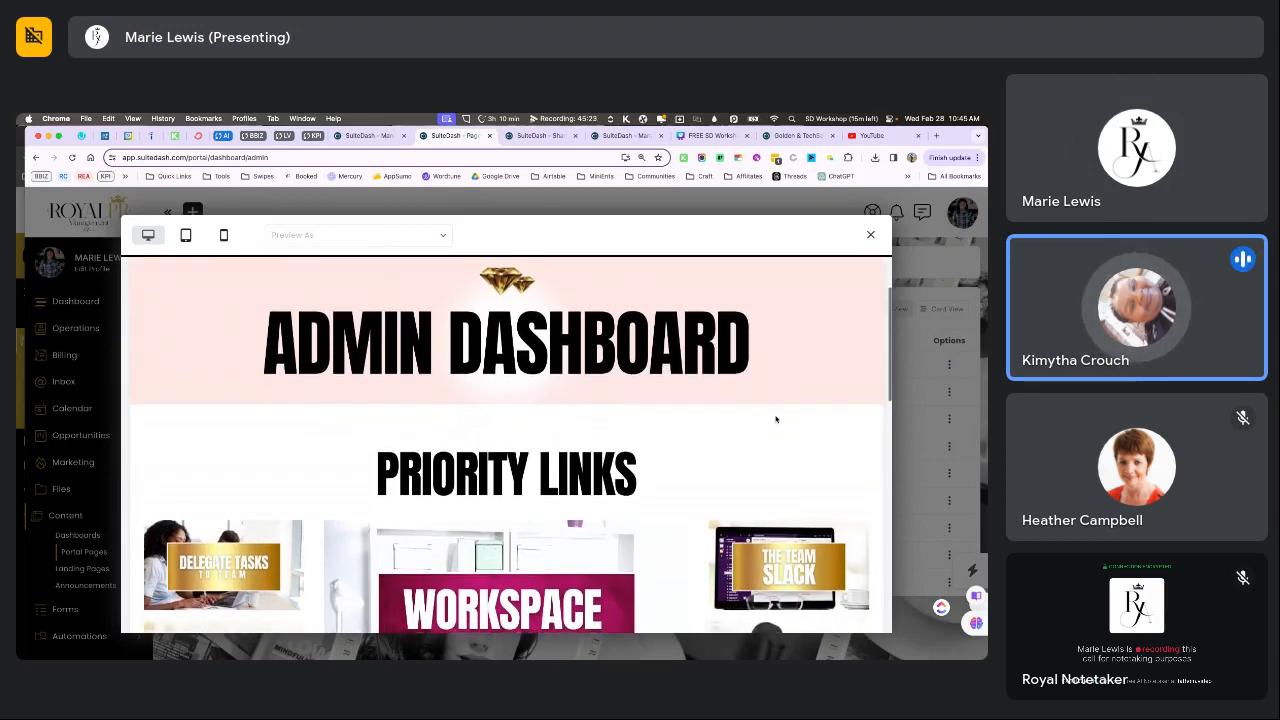
{"action": "left_click", "coordinate": [871, 236]}
{"action": "right_click", "coordinate": [950, 528]}
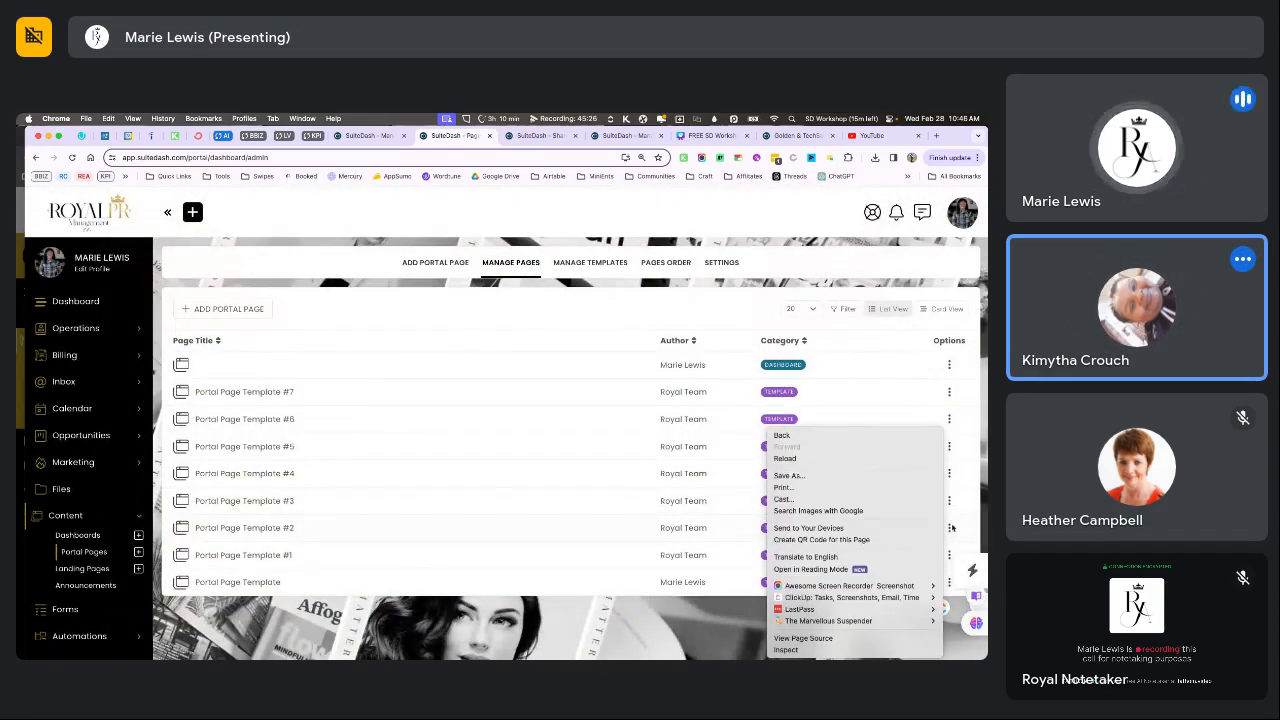
{"action": "left_click", "coordinate": [950, 528]}
{"action": "left_click", "coordinate": [948, 529]}
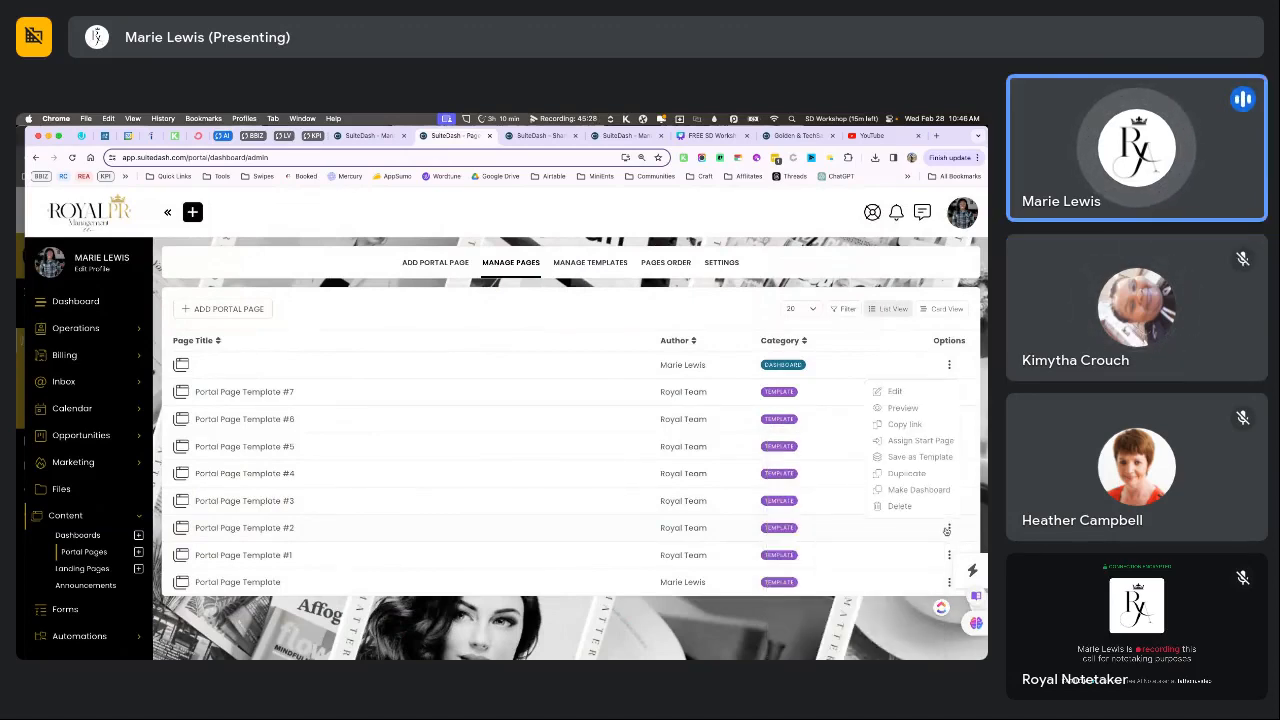
{"action": "left_click", "coordinate": [934, 424]}
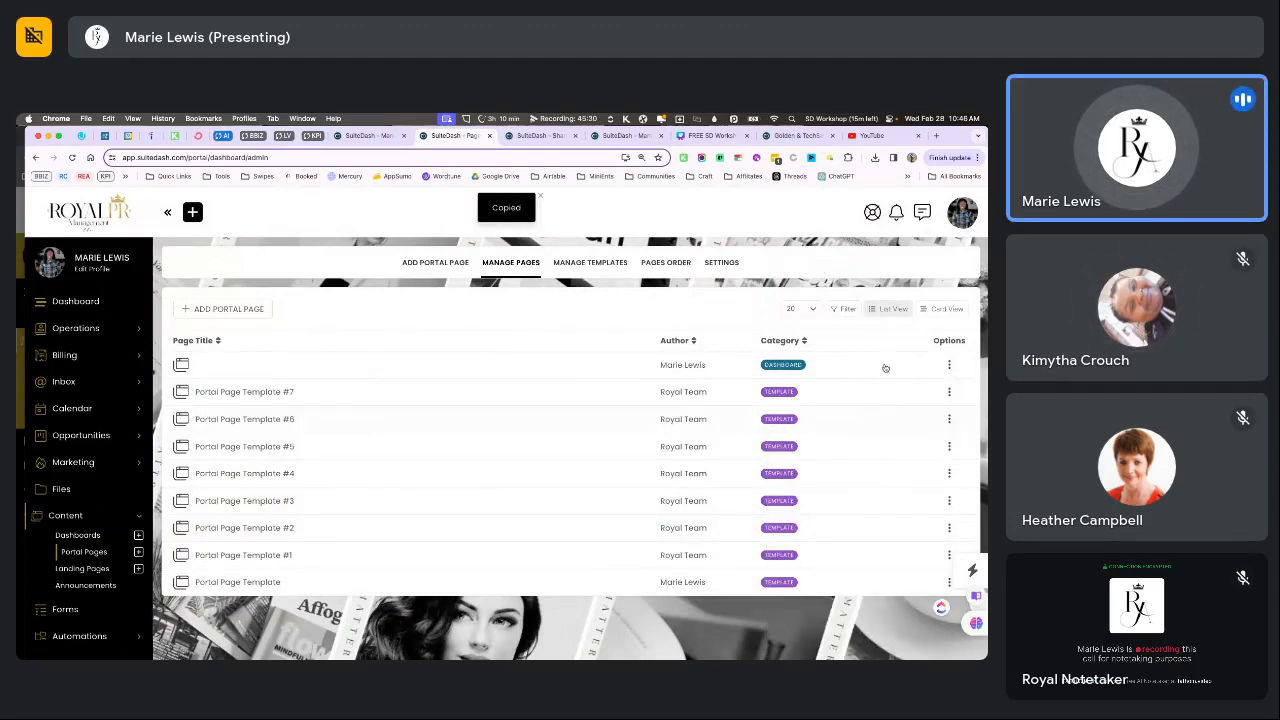
Load the copied portal page link in a new tab, then close the portal login tab
{"action": "left_click", "coordinate": [937, 135]}
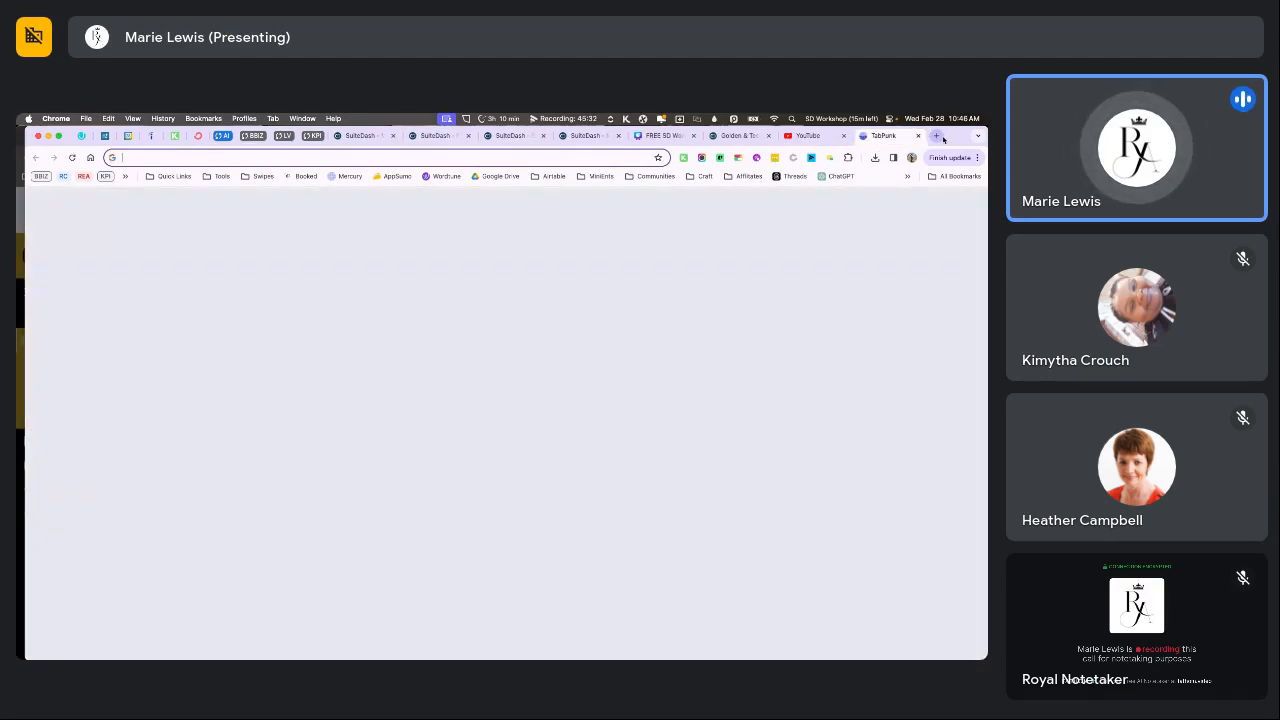
{"action": "key", "text": "ctrl+v"}
{"action": "key", "text": "Return"}
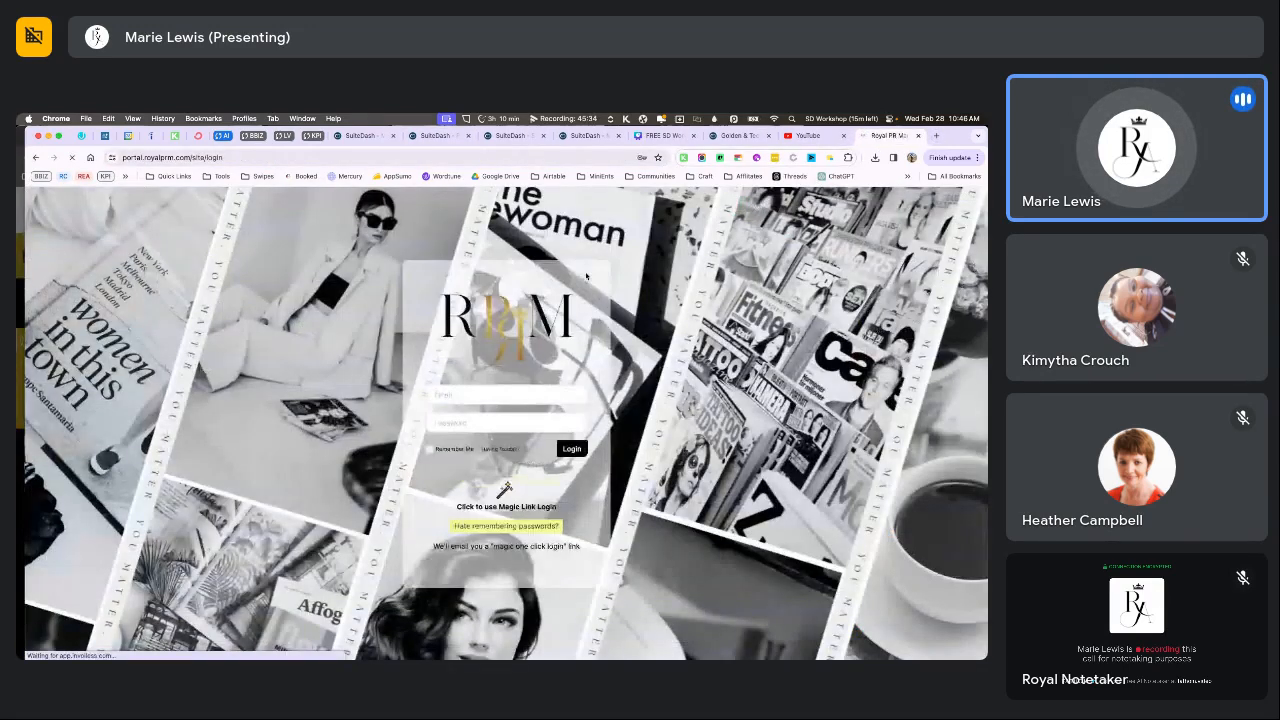
{"action": "left_click", "coordinate": [919, 137]}
Close the workshop and submission confirmation tabs and return to the portal pages list
{"action": "left_click", "coordinate": [546, 134]}
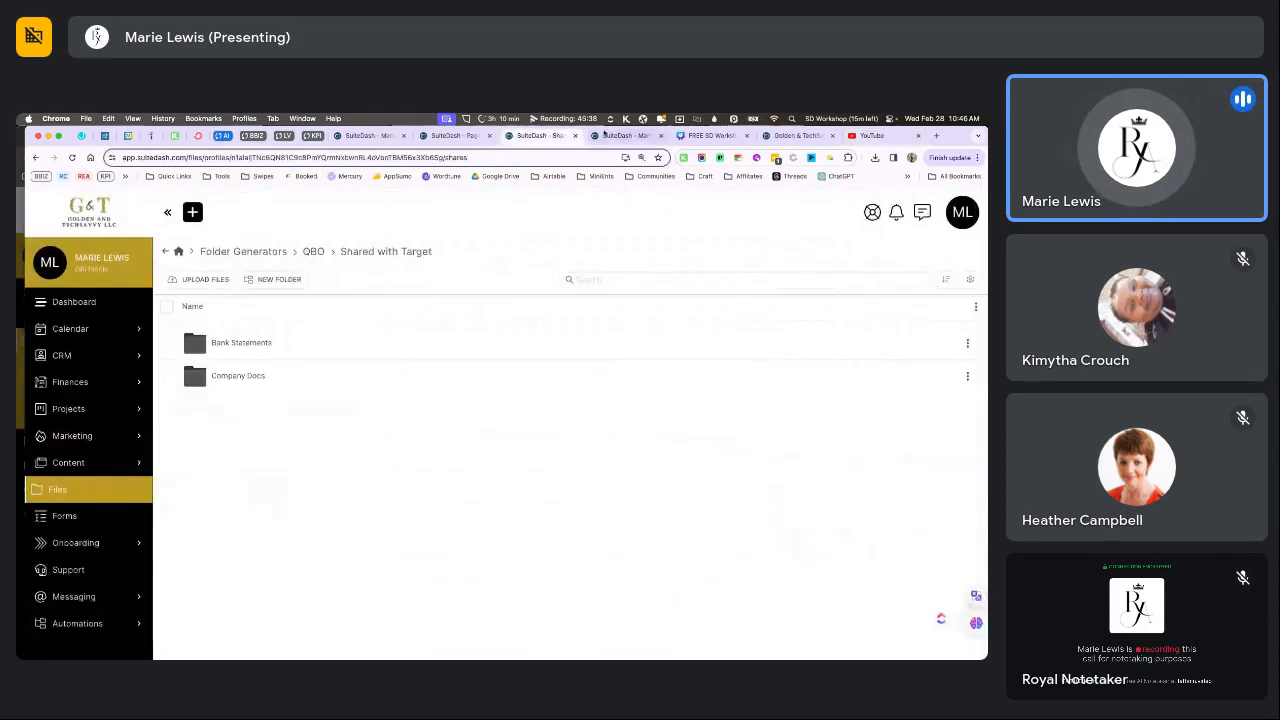
{"action": "left_click", "coordinate": [611, 136]}
{"action": "left_click", "coordinate": [362, 136]}
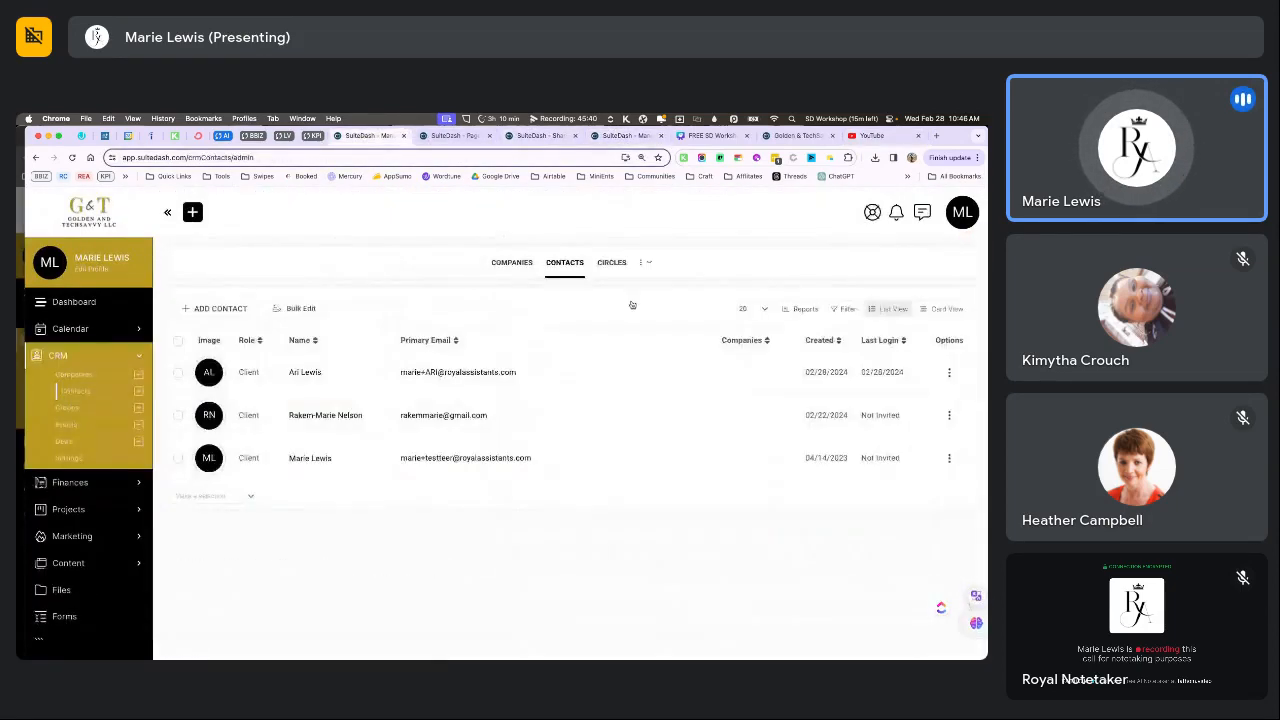
{"action": "left_click", "coordinate": [789, 137]}
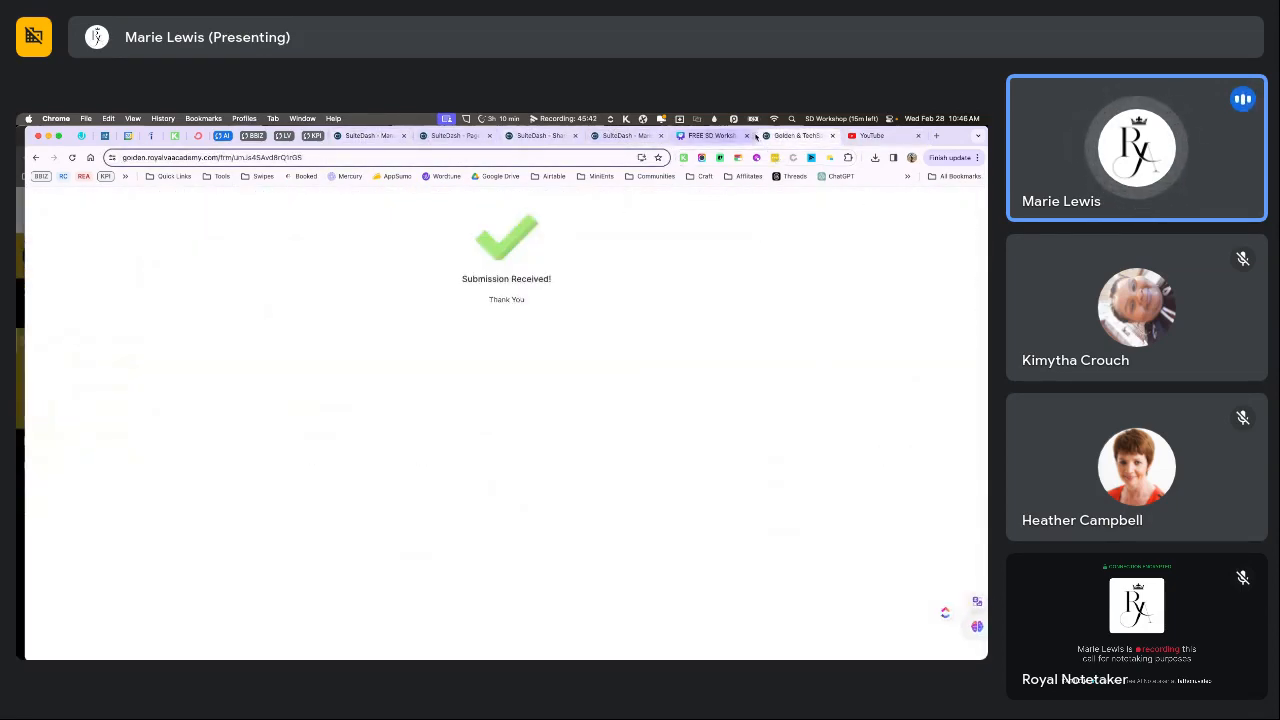
{"action": "left_click", "coordinate": [746, 137]}
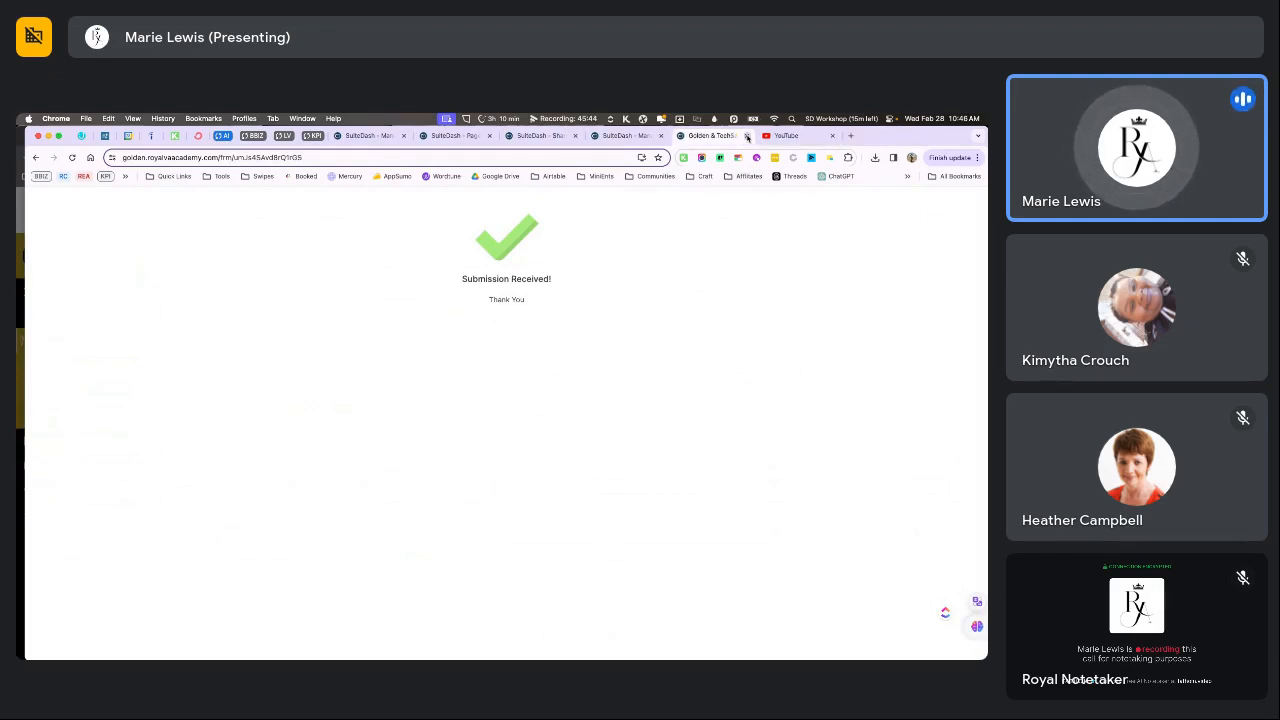
{"action": "left_click", "coordinate": [562, 140]}
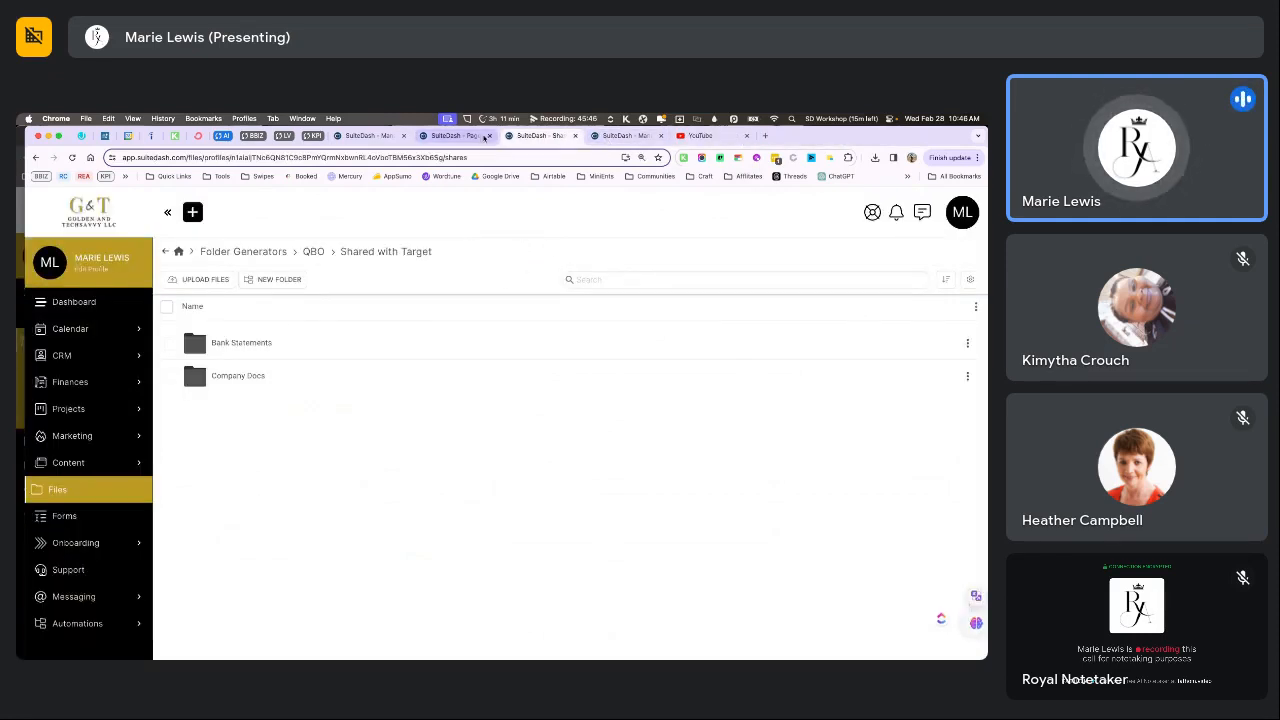
{"action": "left_click", "coordinate": [480, 137]}
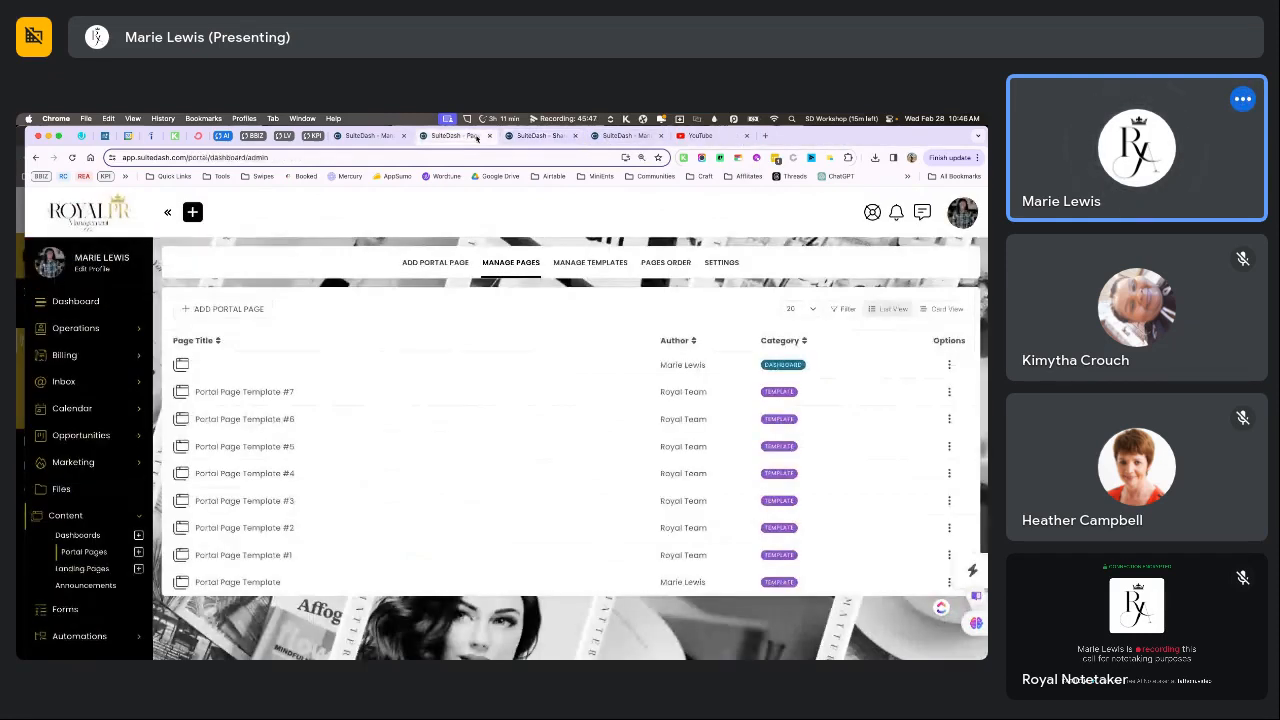
Preview Portal Page Template #1, scroll through it, and close the preview
{"action": "left_click", "coordinate": [949, 555]}
{"action": "left_click", "coordinate": [920, 441]}
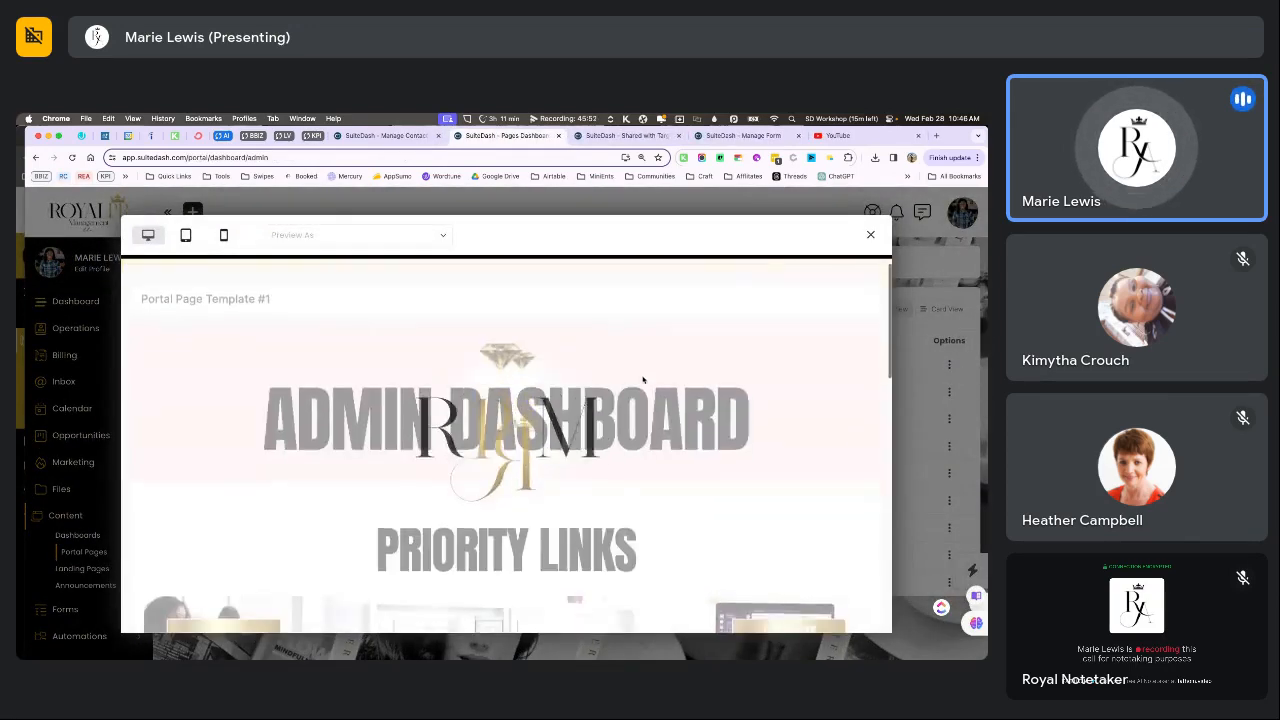
{"action": "scroll", "coordinate": [642, 380], "scroll_direction": "down", "scroll_amount": 2}
{"action": "scroll", "coordinate": [642, 380], "scroll_direction": "down", "scroll_amount": 5}
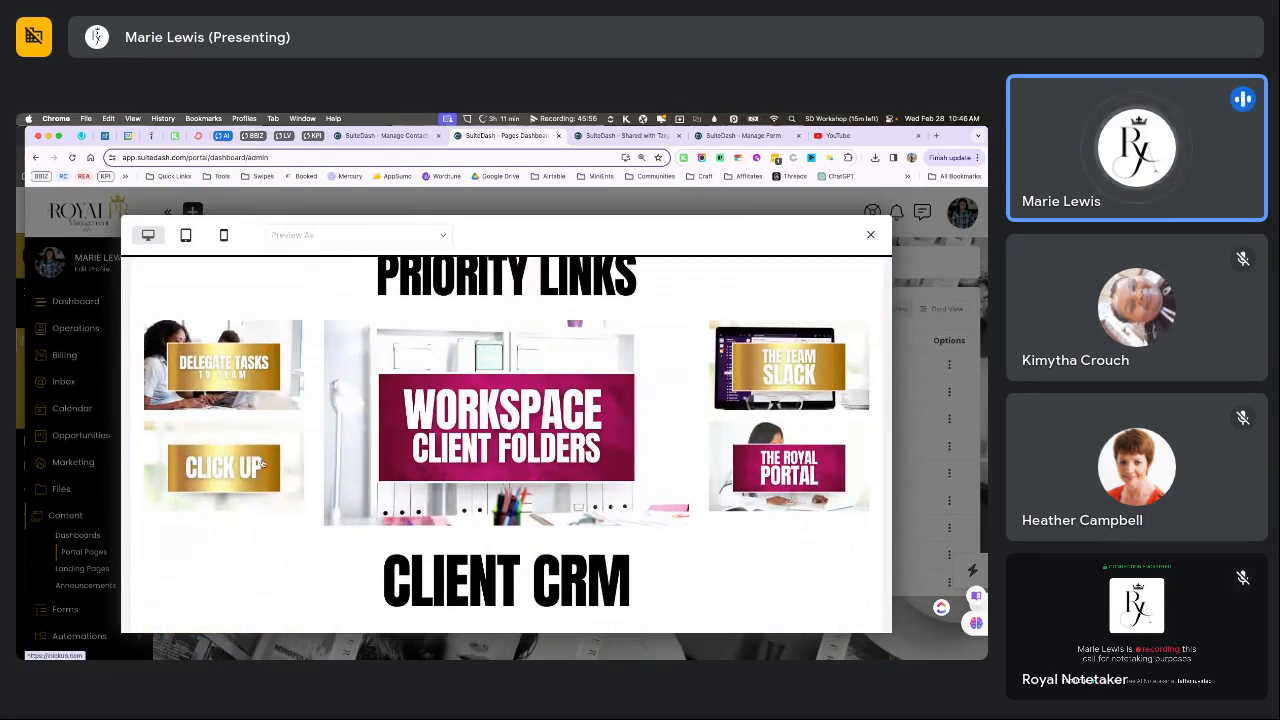
{"action": "scroll", "coordinate": [657, 471], "scroll_direction": "down", "scroll_amount": 7}
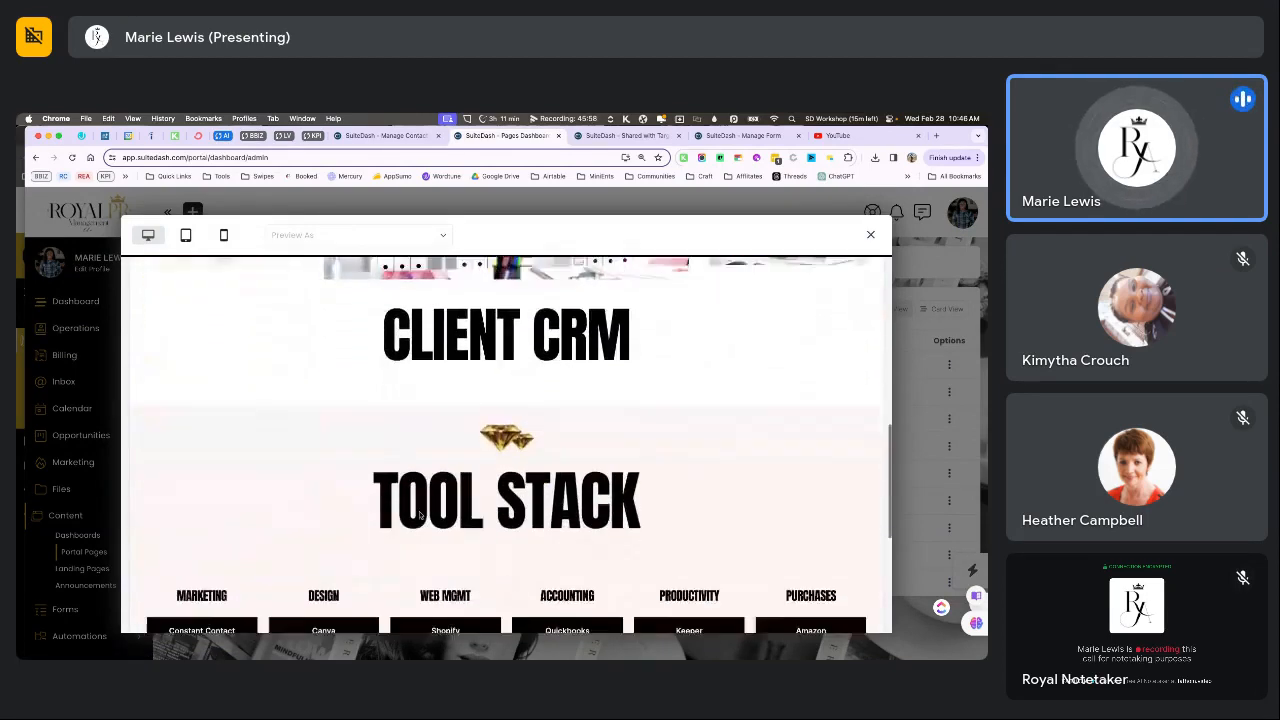
{"action": "scroll", "coordinate": [420, 515], "scroll_direction": "down", "scroll_amount": 1}
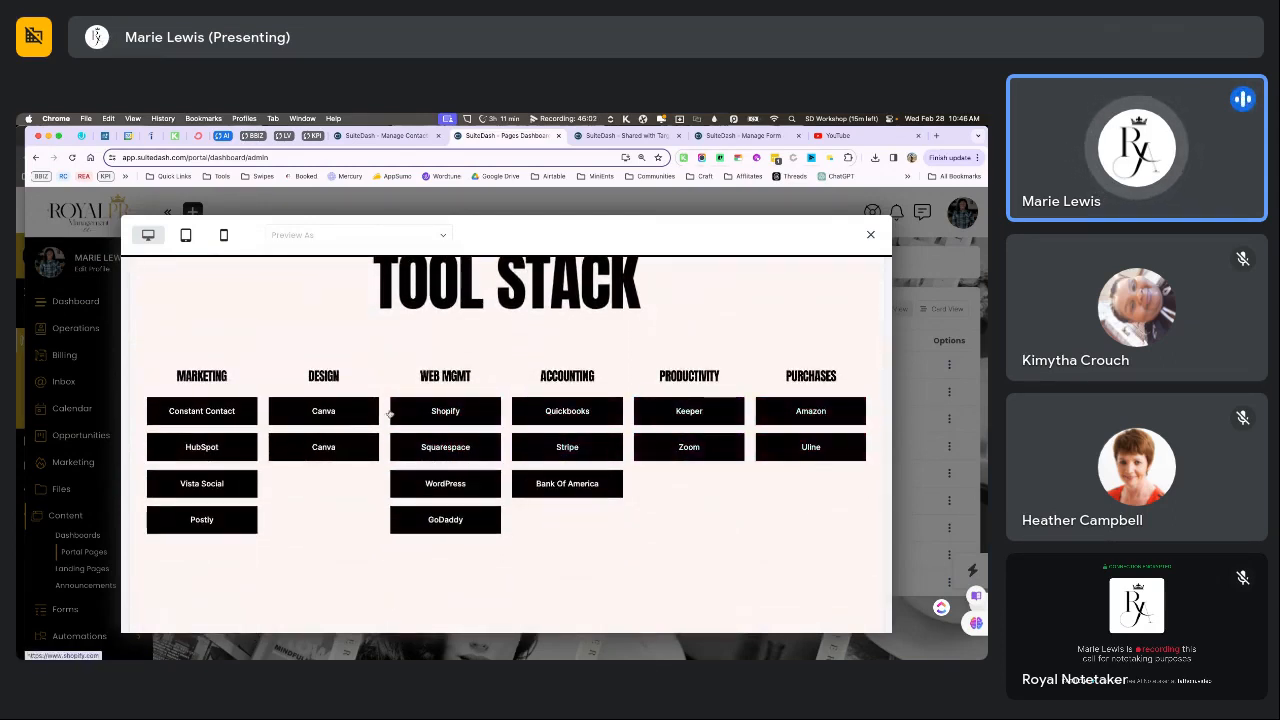
{"action": "scroll", "coordinate": [385, 520], "scroll_direction": "down", "scroll_amount": 2}
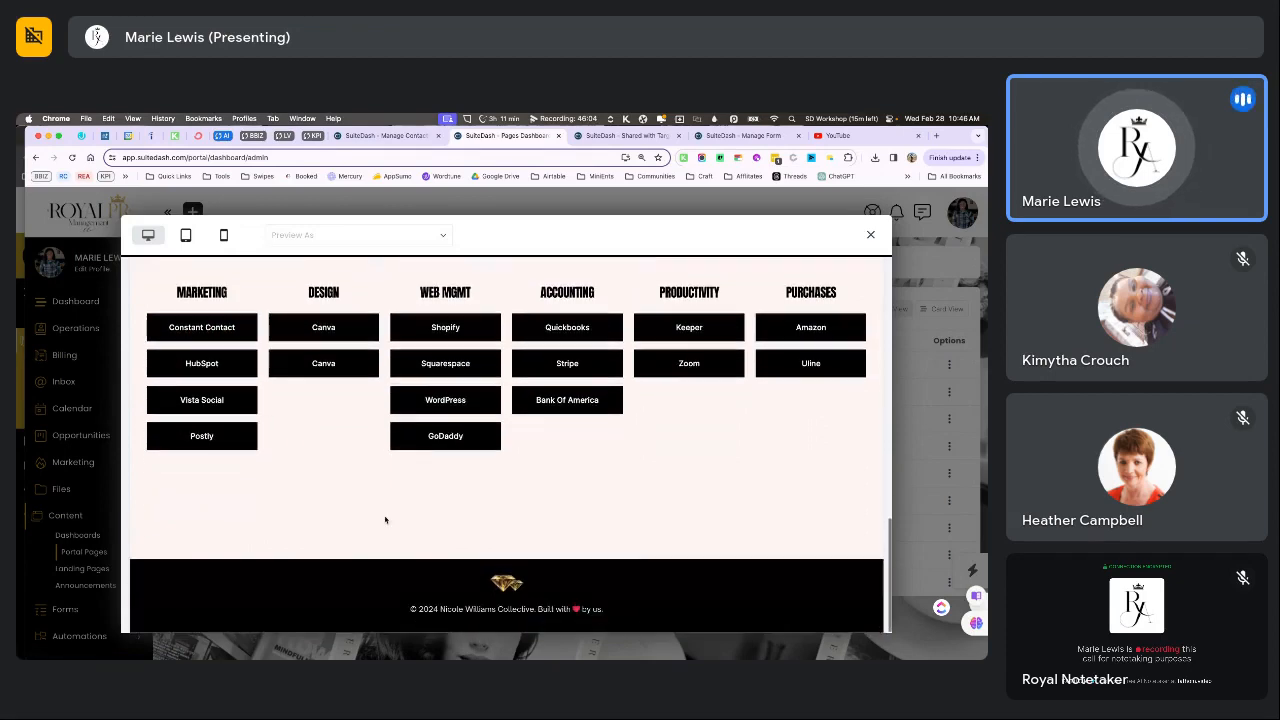
{"action": "left_click", "coordinate": [871, 235]}
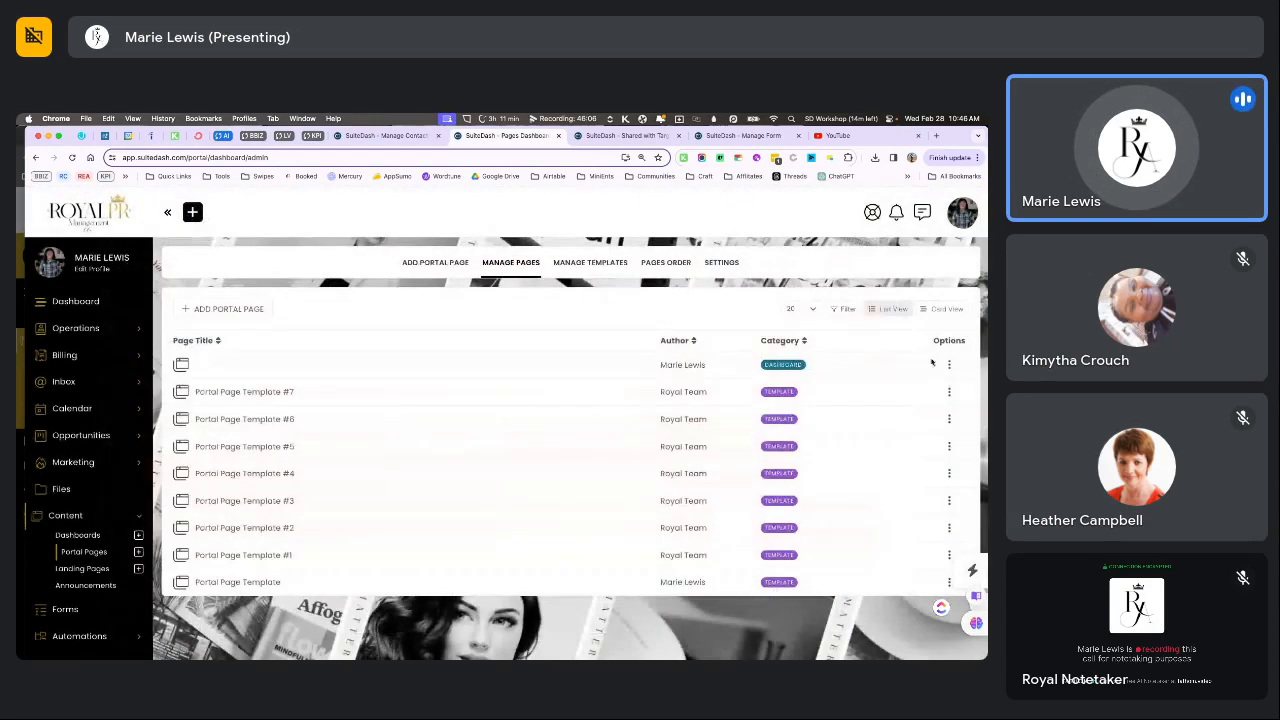
Preview Portal Page Template #3, scroll through it, and close the preview
{"action": "left_click", "coordinate": [950, 501]}
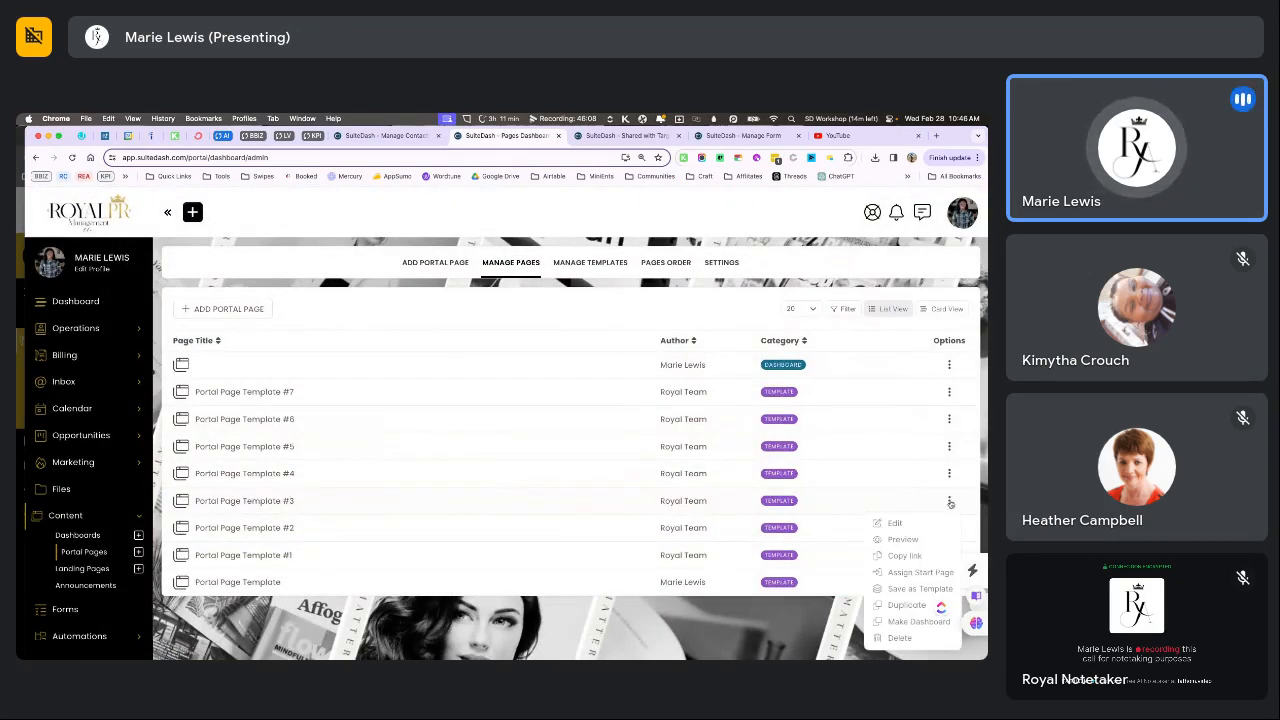
{"action": "left_click", "coordinate": [903, 540]}
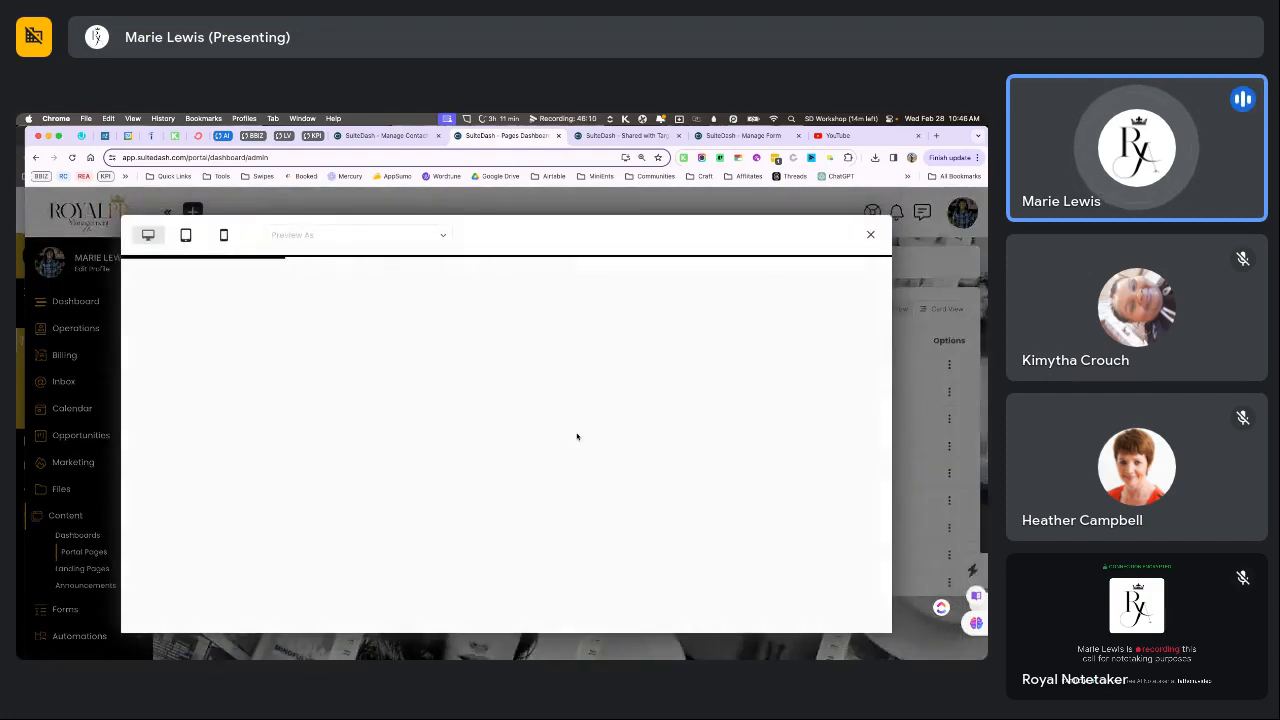
{"action": "scroll", "coordinate": [577, 436], "scroll_direction": "down", "scroll_amount": 5}
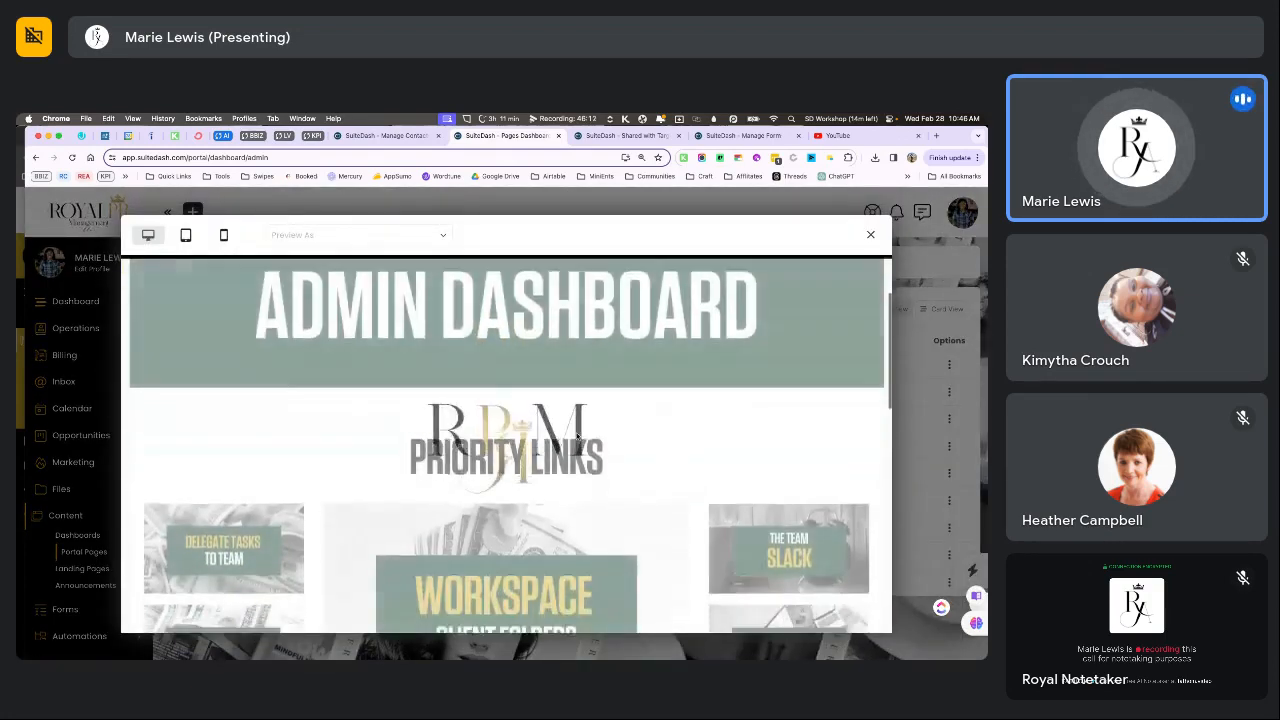
{"action": "scroll", "coordinate": [576, 436], "scroll_direction": "down", "scroll_amount": 5}
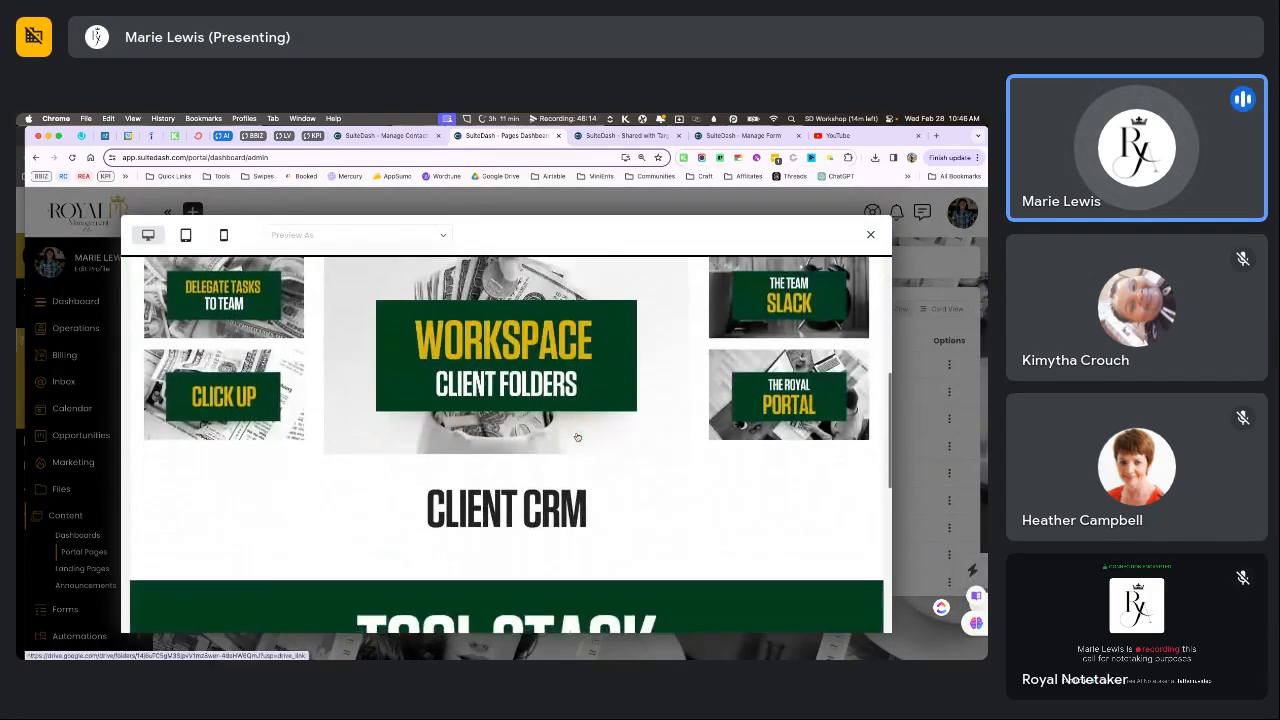
{"action": "scroll", "coordinate": [577, 436], "scroll_direction": "down", "scroll_amount": 3}
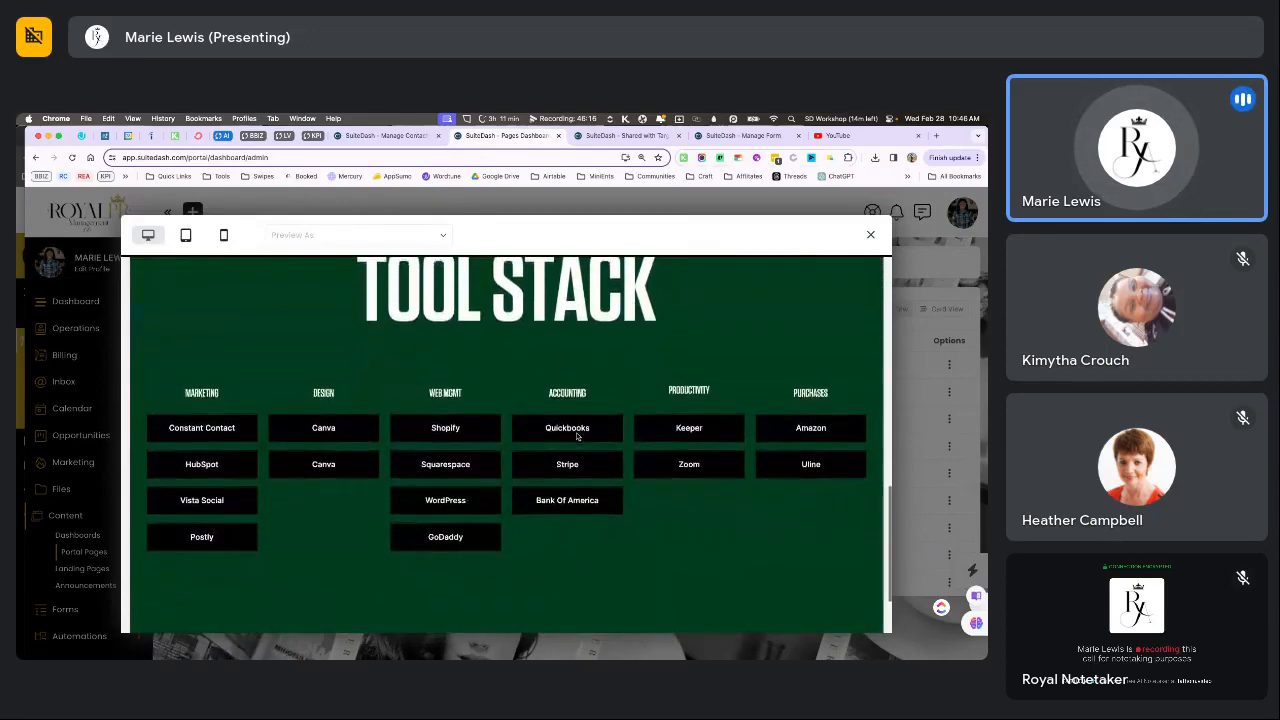
{"action": "scroll", "coordinate": [634, 432], "scroll_direction": "down", "scroll_amount": 2}
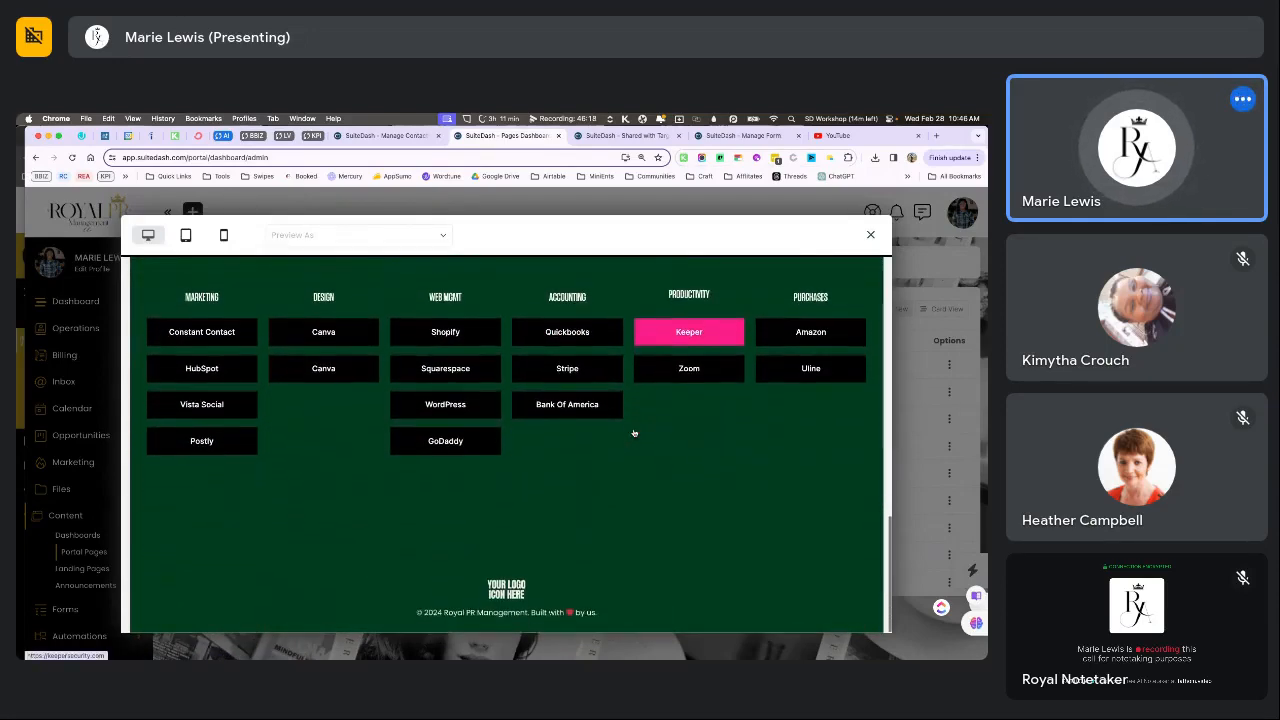
{"action": "scroll", "coordinate": [634, 432], "scroll_direction": "up", "scroll_amount": 10}
{"action": "scroll", "coordinate": [634, 432], "scroll_direction": "up", "scroll_amount": 3}
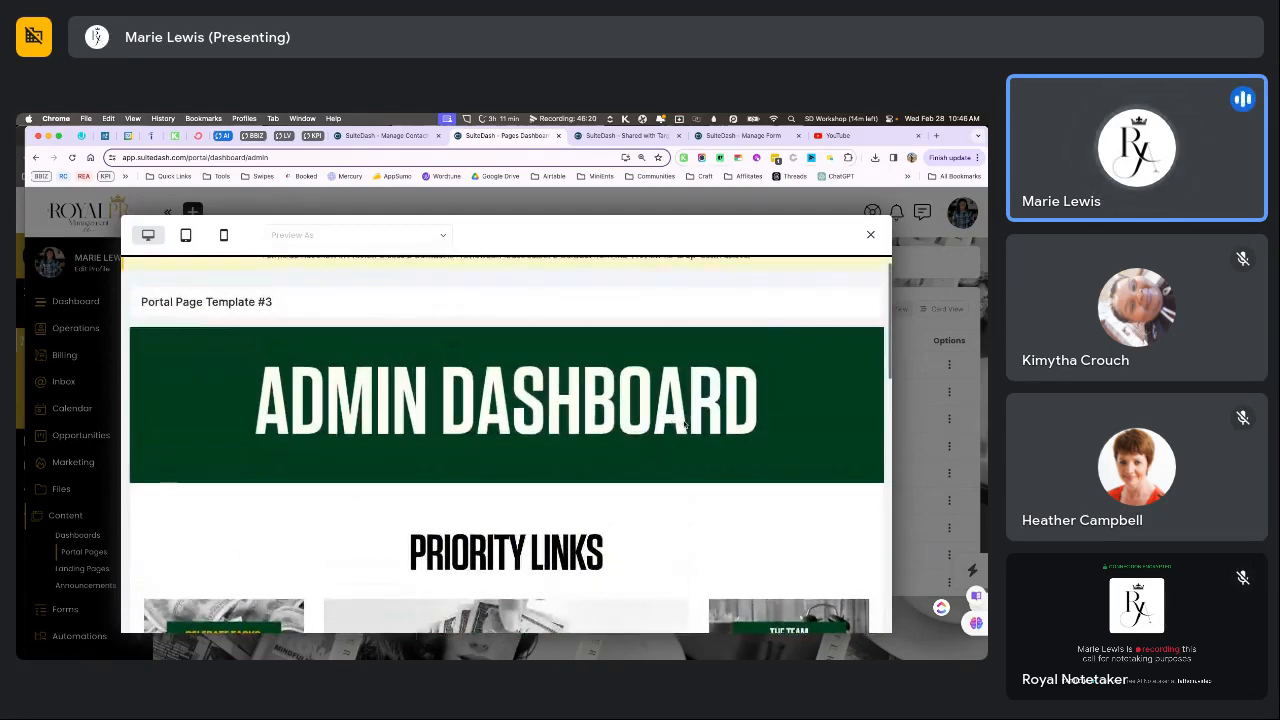
{"action": "left_click", "coordinate": [870, 236]}
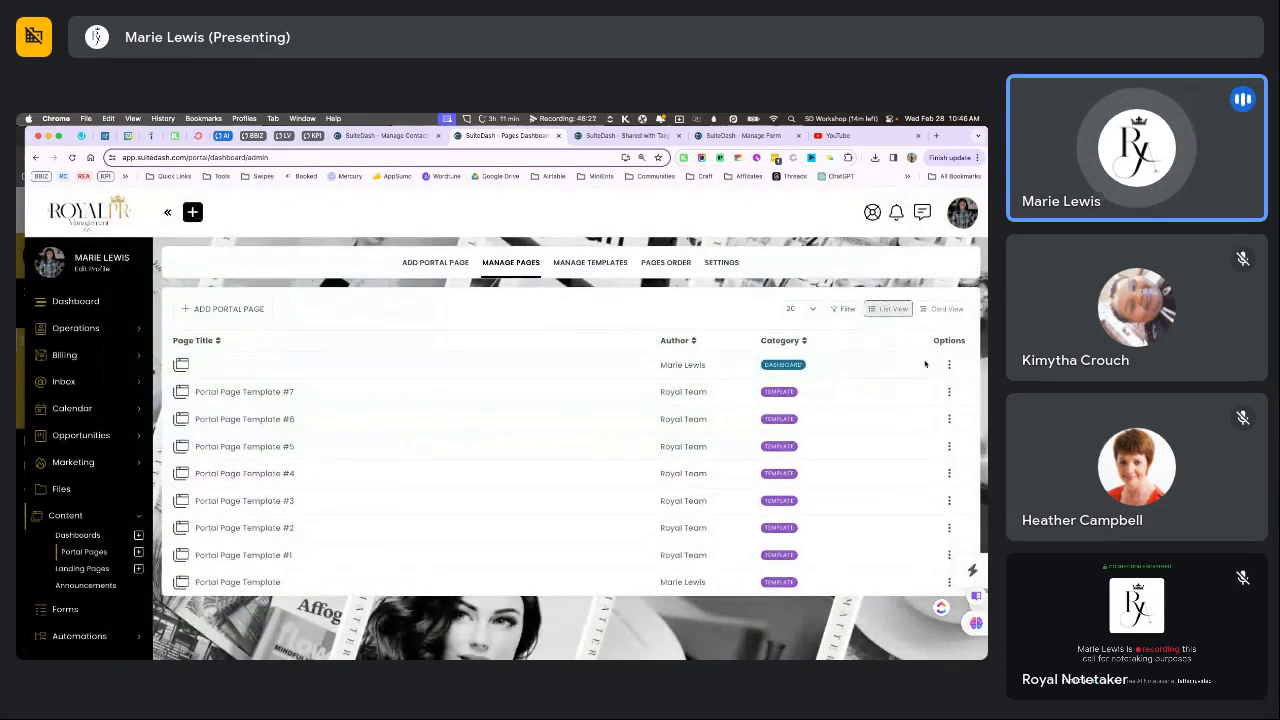
Preview Portal Page Template #7, scroll through it, and close the preview
{"action": "left_click", "coordinate": [948, 393]}
{"action": "left_click", "coordinate": [891, 432]}
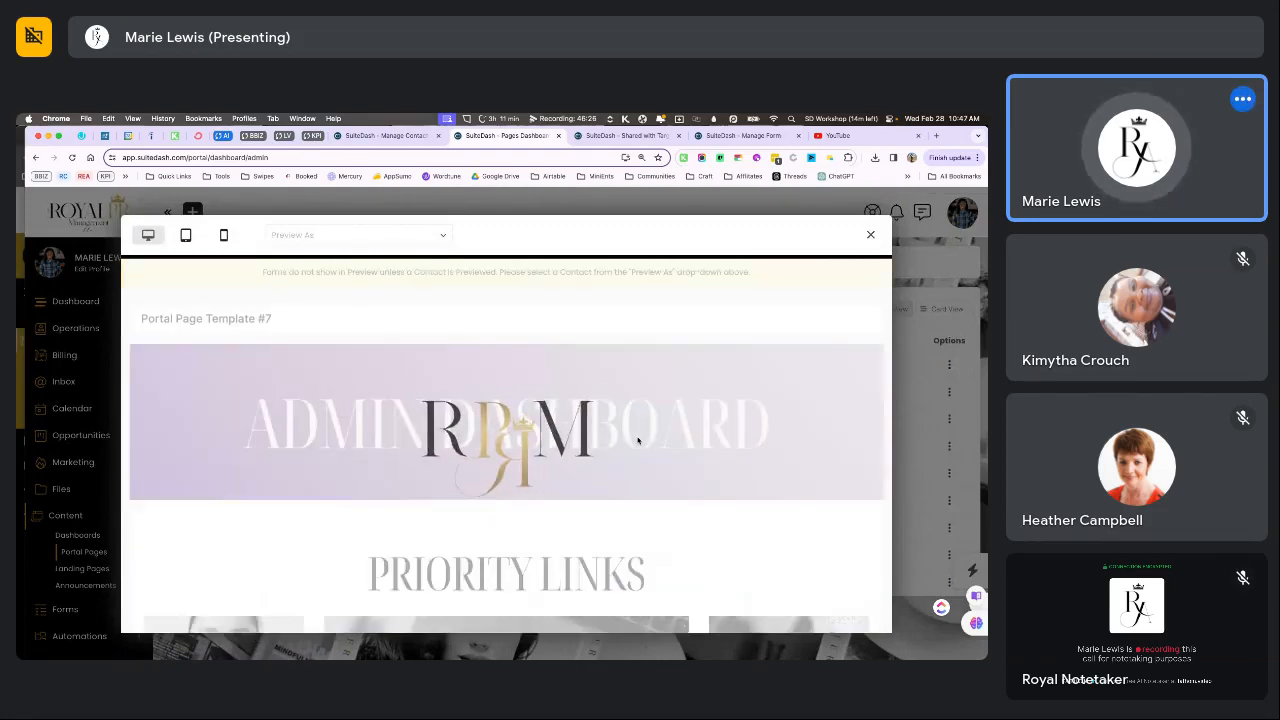
{"action": "scroll", "coordinate": [637, 440], "scroll_direction": "down", "scroll_amount": 5}
{"action": "scroll", "coordinate": [637, 440], "scroll_direction": "down", "scroll_amount": 5}
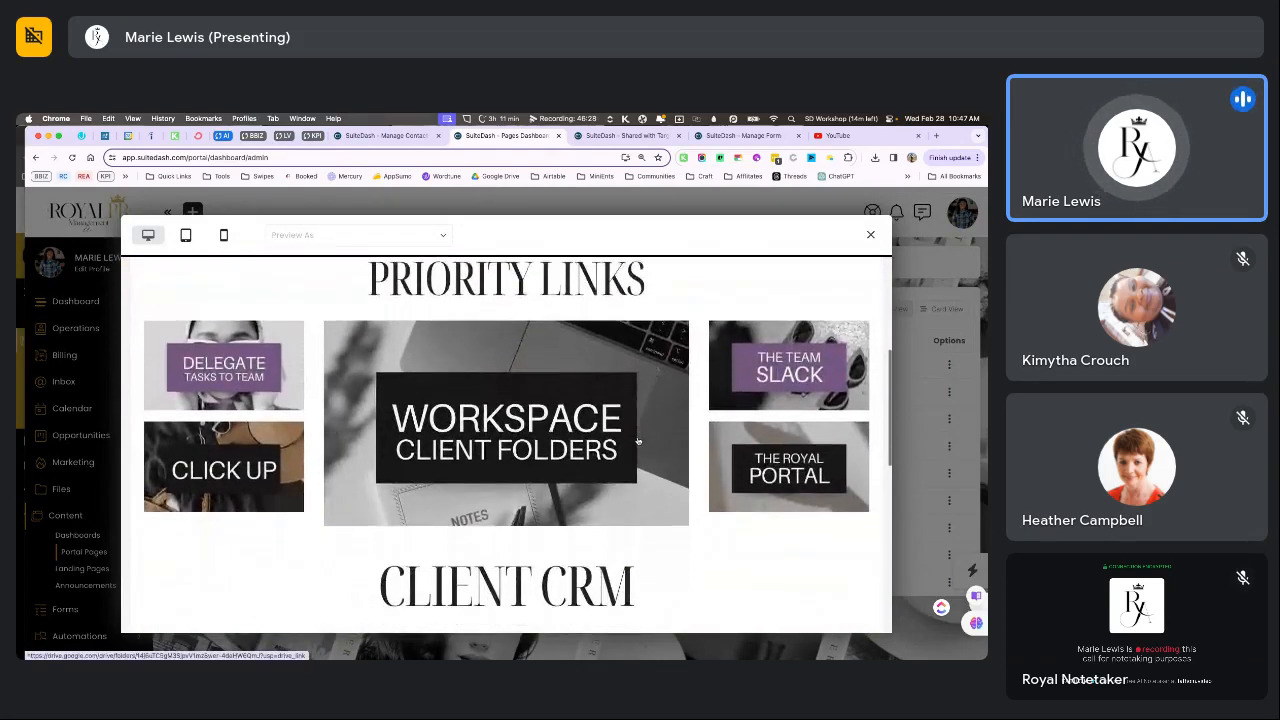
{"action": "scroll", "coordinate": [637, 440], "scroll_direction": "down", "scroll_amount": 2}
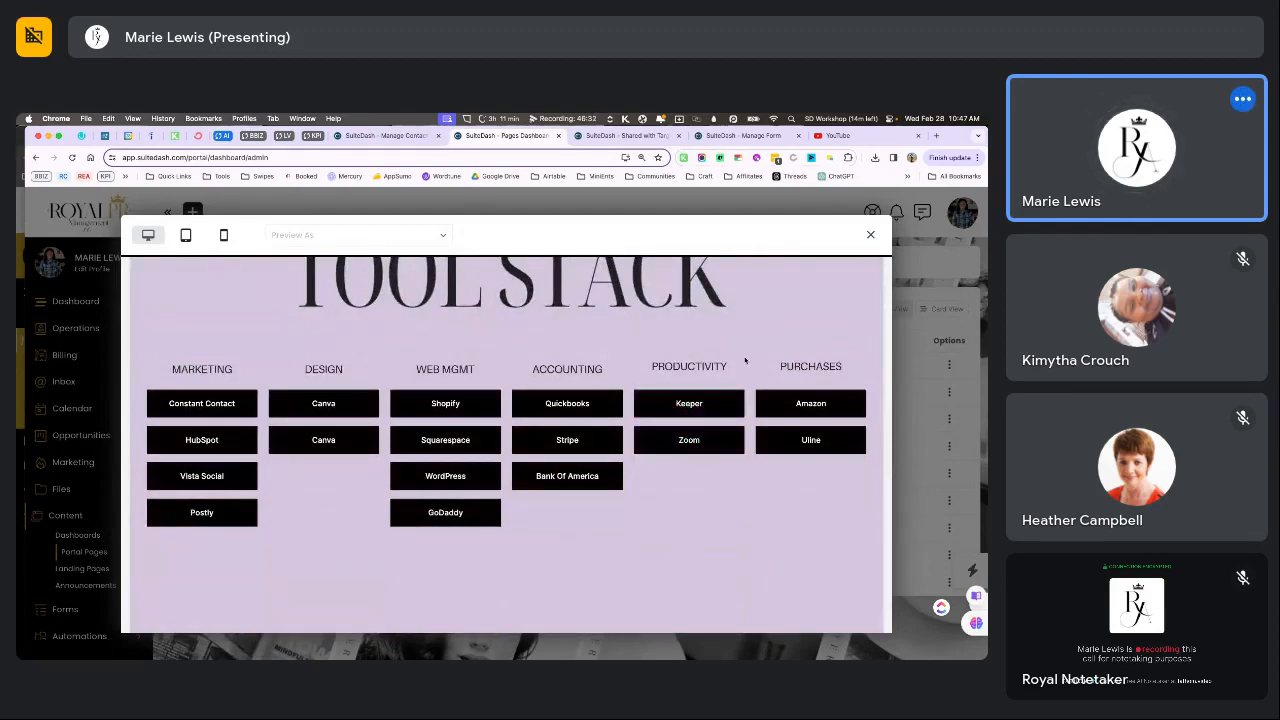
{"action": "left_click", "coordinate": [869, 236]}
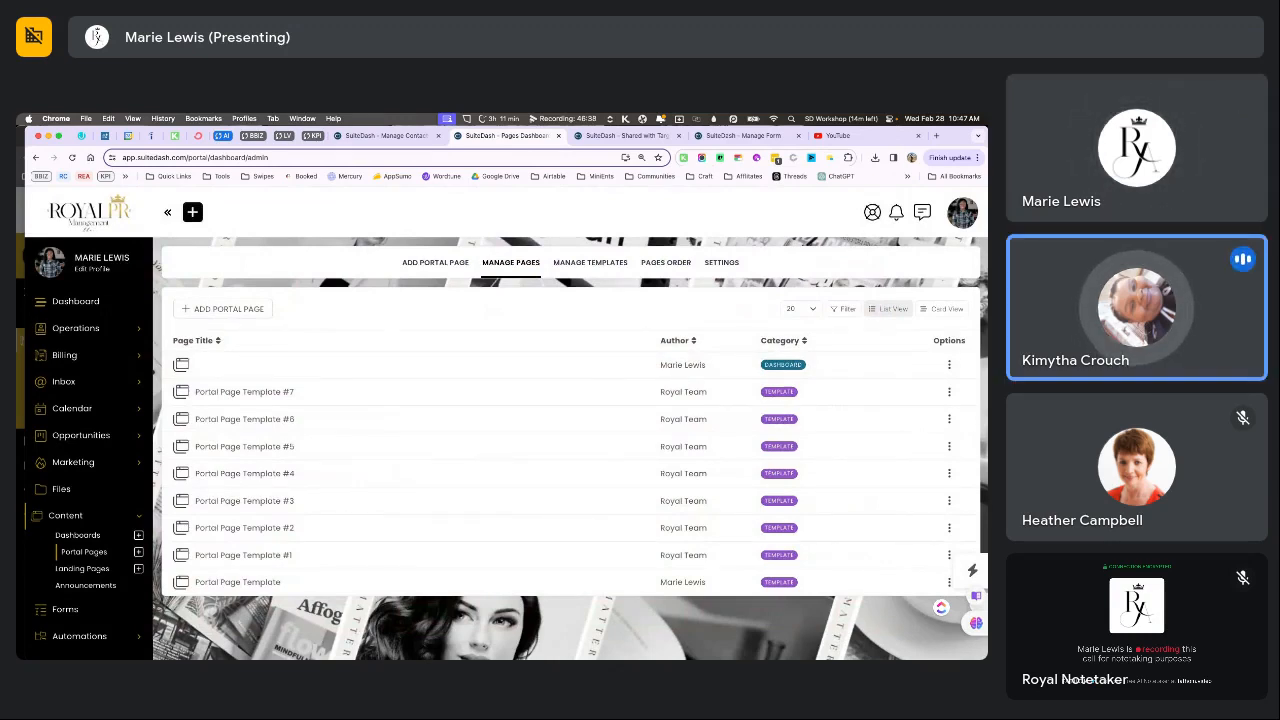
Preview Portal Page Template #6, scroll through it, and return to Manage Pages
{"action": "left_click", "coordinate": [949, 420]}
{"action": "left_click", "coordinate": [914, 461]}
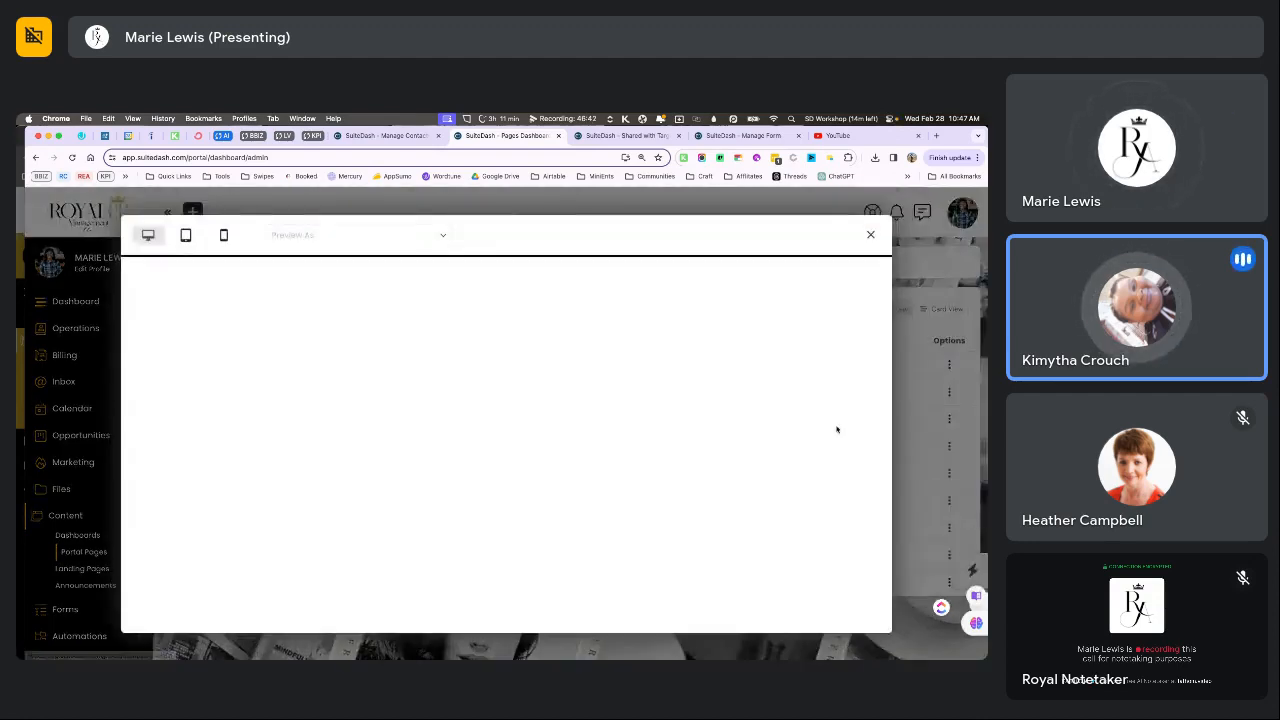
{"action": "scroll", "coordinate": [640, 448], "scroll_direction": "down", "scroll_amount": 2}
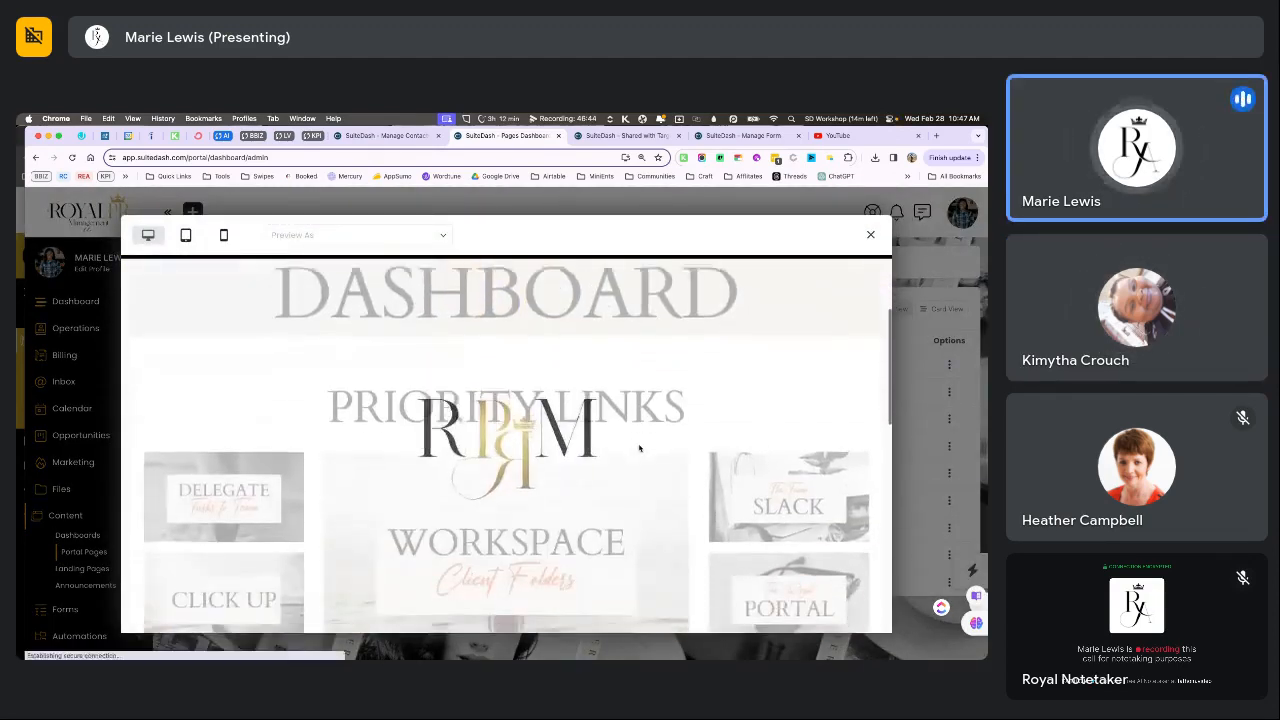
{"action": "scroll", "coordinate": [640, 449], "scroll_direction": "up", "scroll_amount": 1}
{"action": "scroll", "coordinate": [640, 448], "scroll_direction": "up", "scroll_amount": 1}
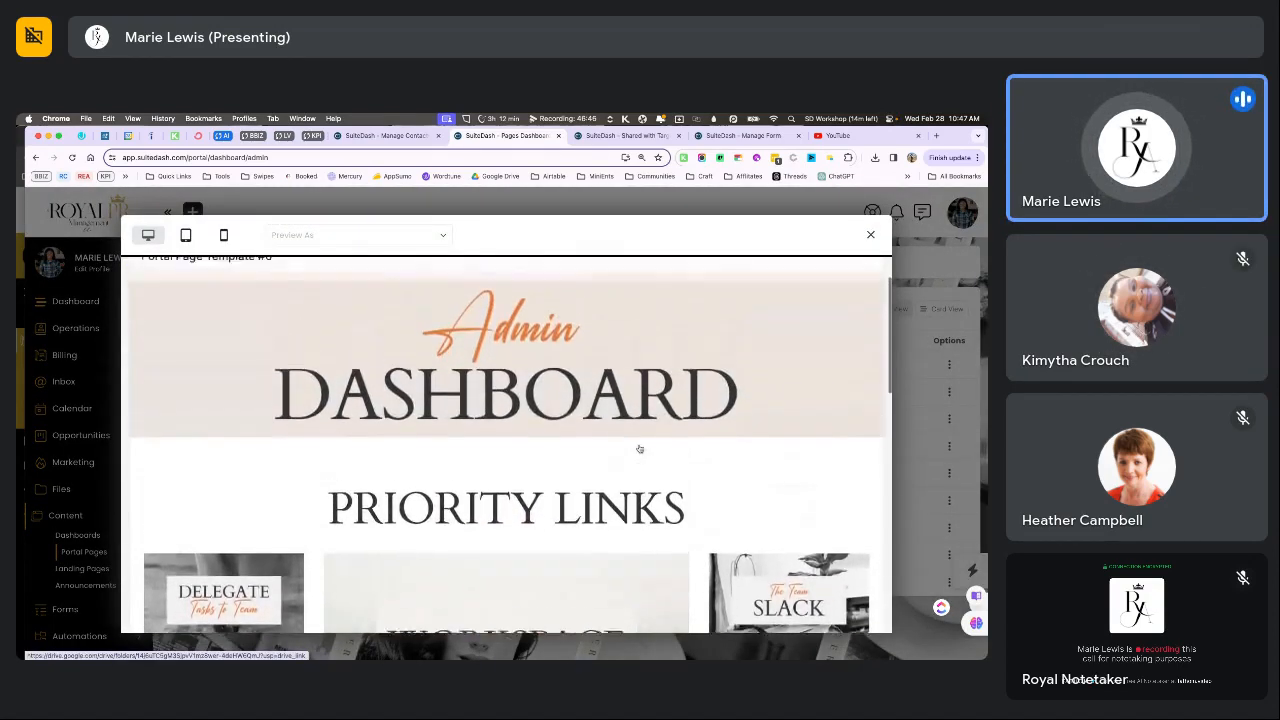
{"action": "scroll", "coordinate": [640, 448], "scroll_direction": "down", "scroll_amount": 2}
{"action": "scroll", "coordinate": [640, 448], "scroll_direction": "down", "scroll_amount": 3}
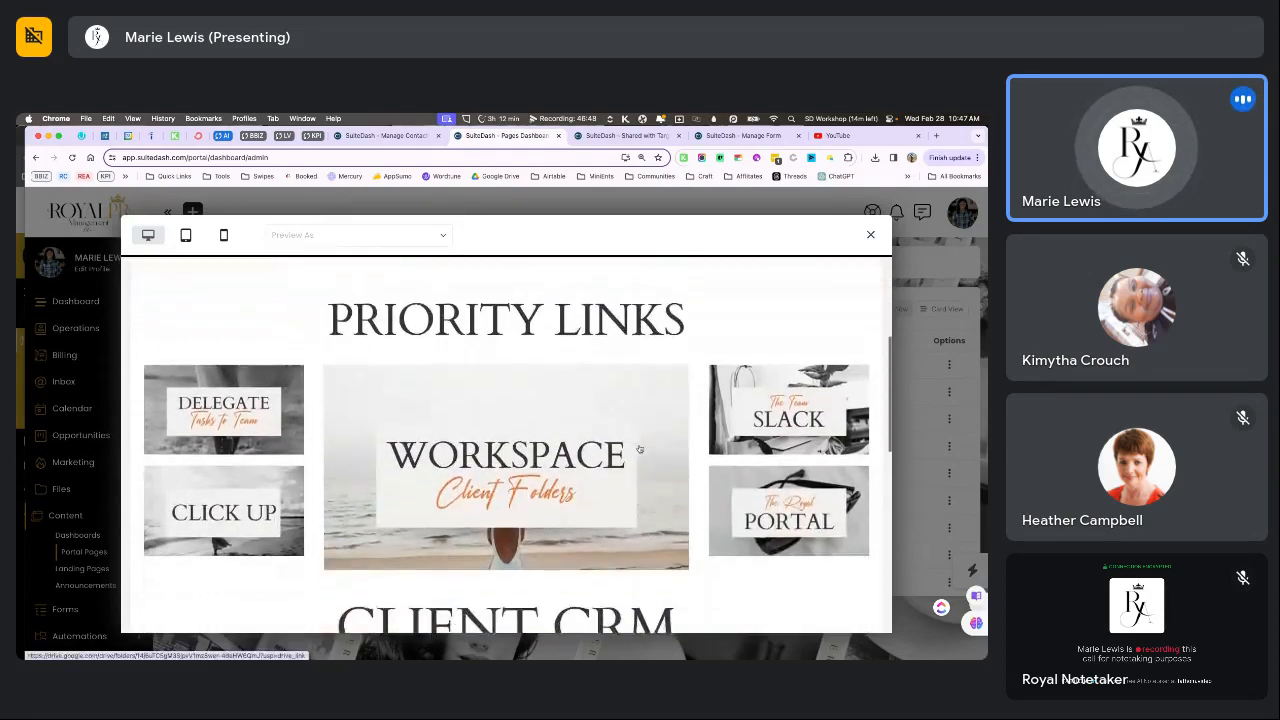
{"action": "left_click", "coordinate": [868, 235]}
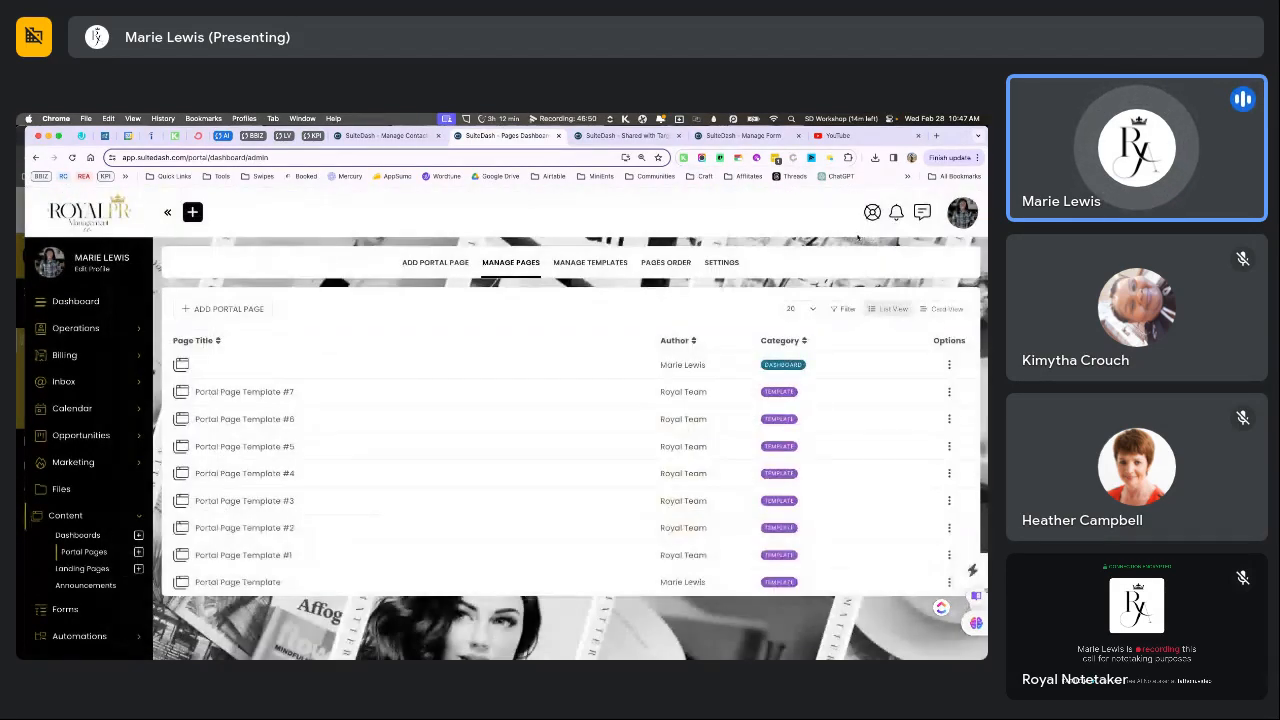
Copy the public link of Landing Template # 1 | Clementine from the Landing Pages list
{"action": "left_click", "coordinate": [87, 568]}
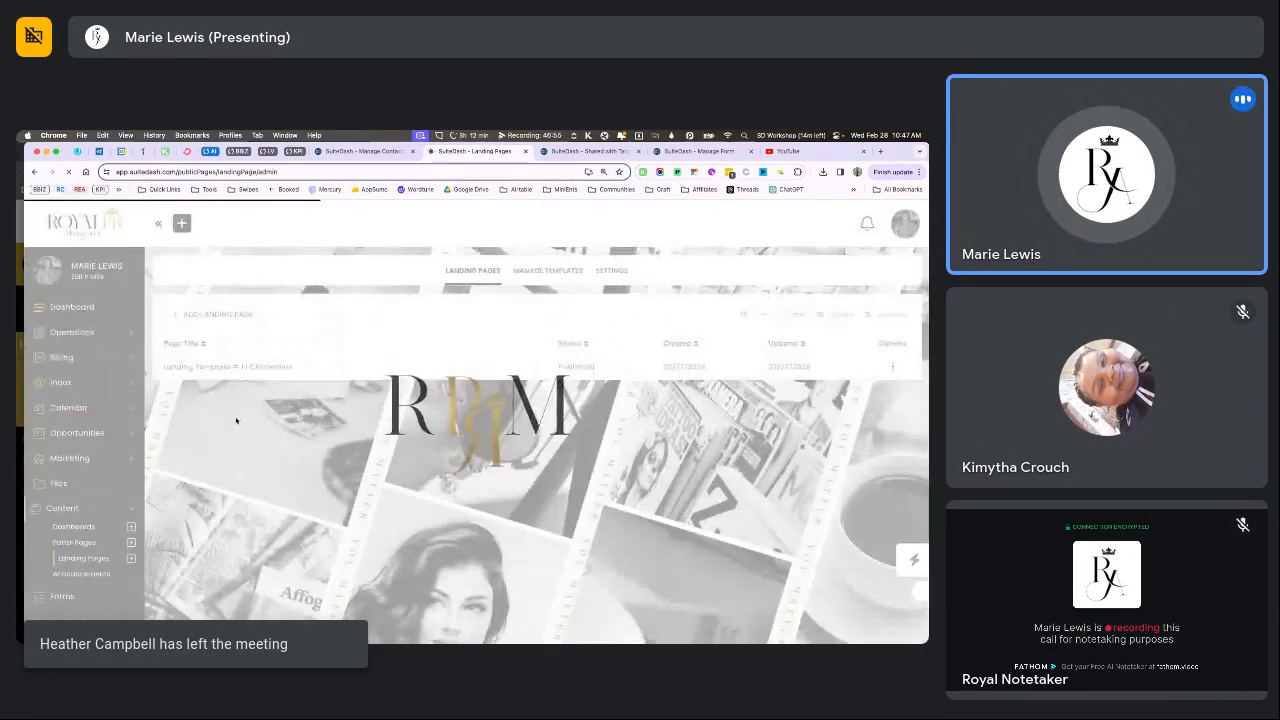
{"action": "left_click", "coordinate": [893, 368]}
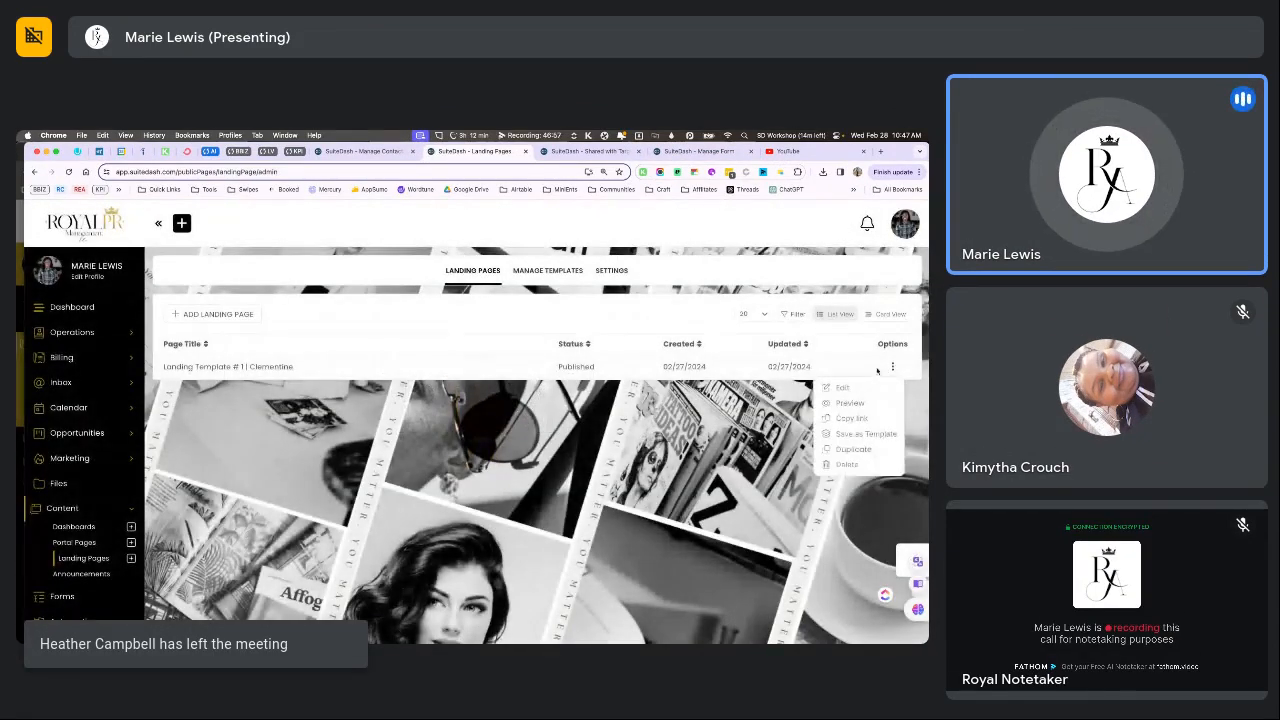
{"action": "left_click", "coordinate": [860, 419]}
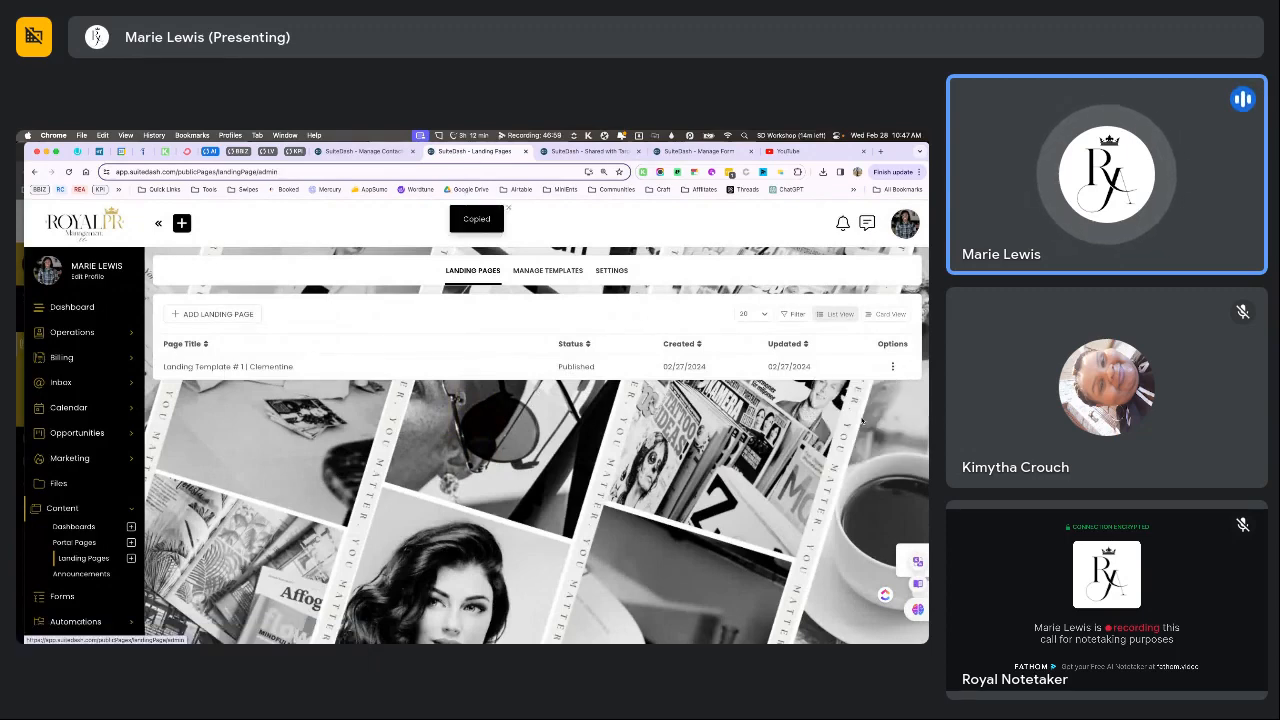
Load the copied Clementine landing page link in another browser tab
{"action": "left_click", "coordinate": [567, 151]}
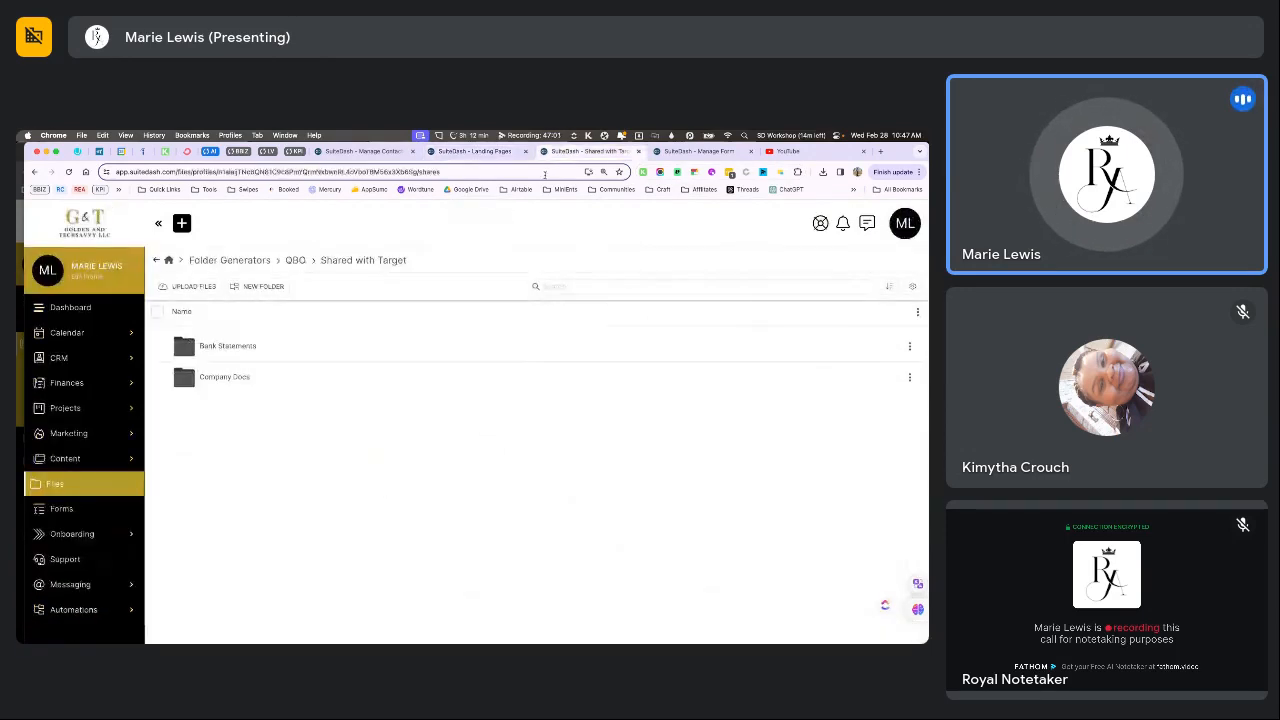
{"action": "left_click", "coordinate": [545, 171]}
{"action": "key", "text": "ctrl+v"}
{"action": "key", "text": "Return"}
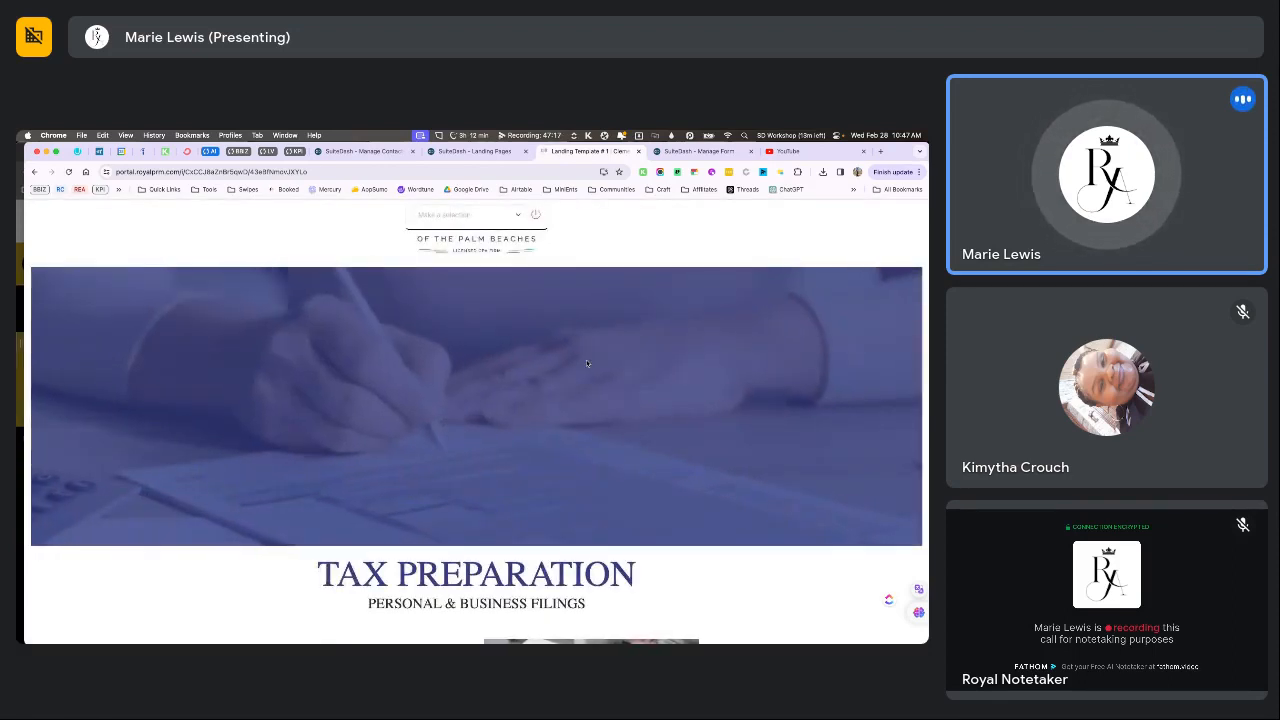
Scroll through the entire tax preparation landing page, then close its Landing Template # 1 tab
{"action": "scroll", "coordinate": [754, 443], "scroll_direction": "down", "scroll_amount": 5}
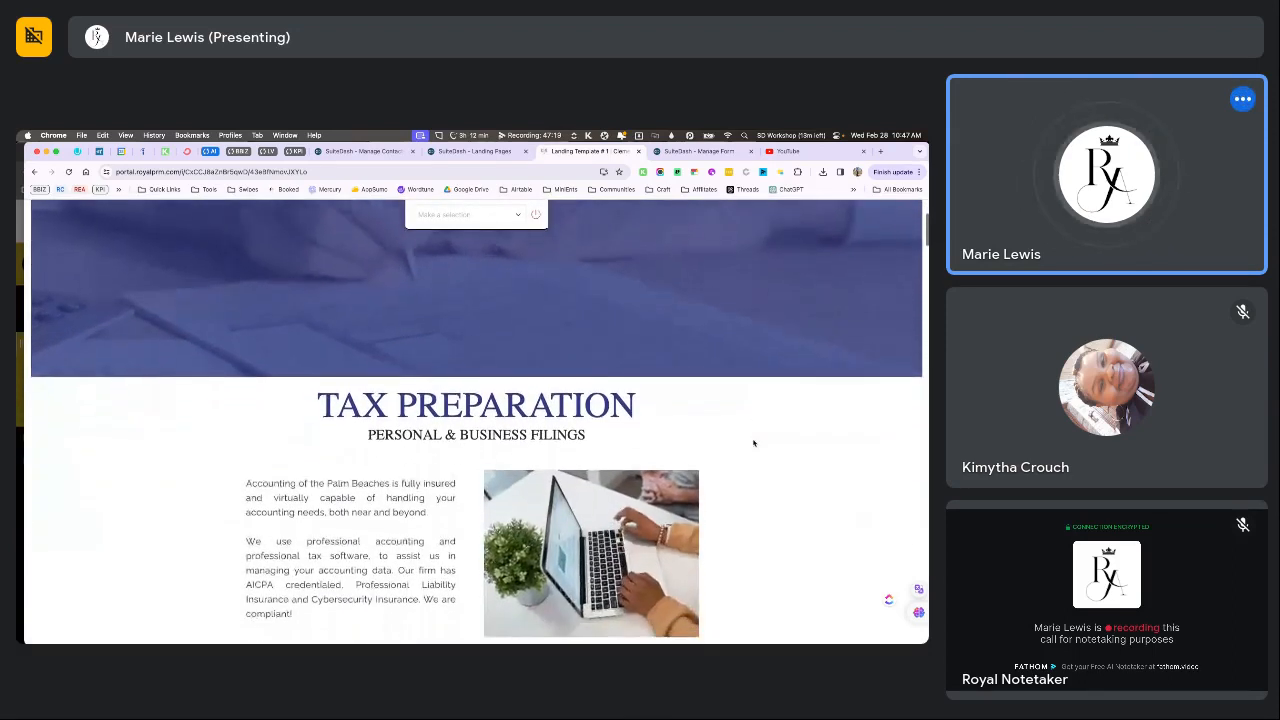
{"action": "scroll", "coordinate": [754, 443], "scroll_direction": "down", "scroll_amount": 7}
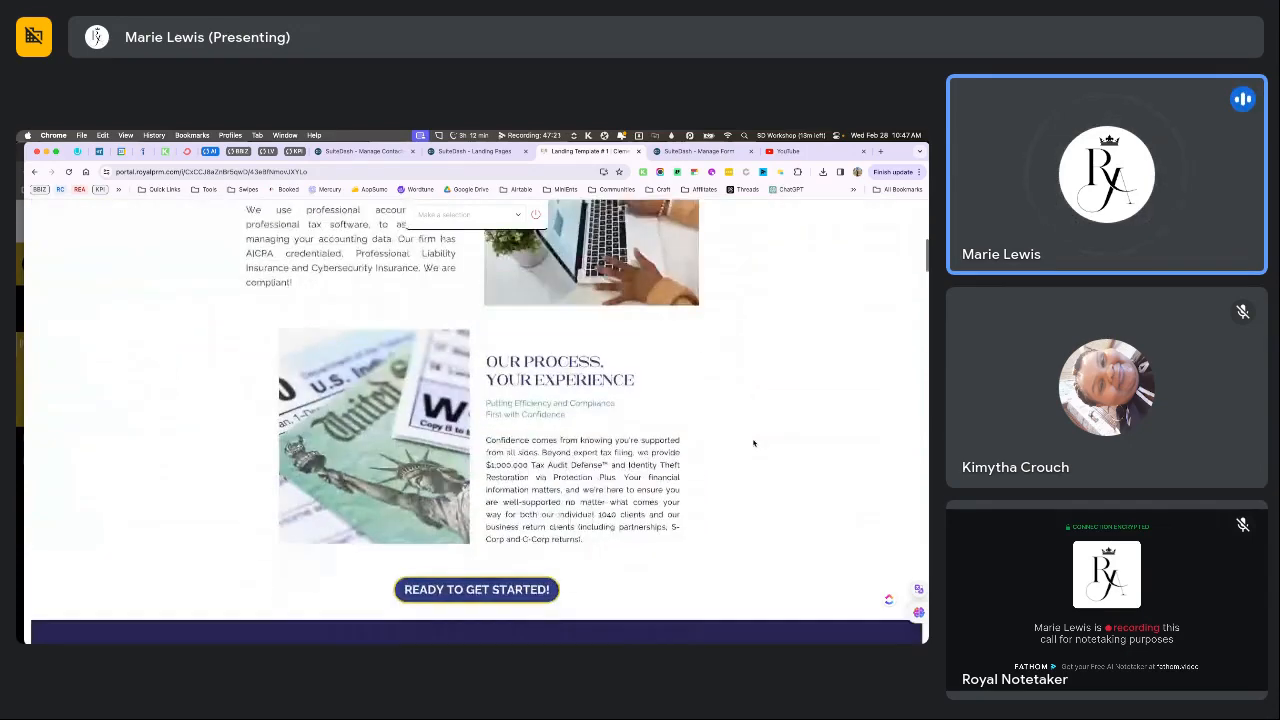
{"action": "scroll", "coordinate": [754, 443], "scroll_direction": "down", "scroll_amount": 6}
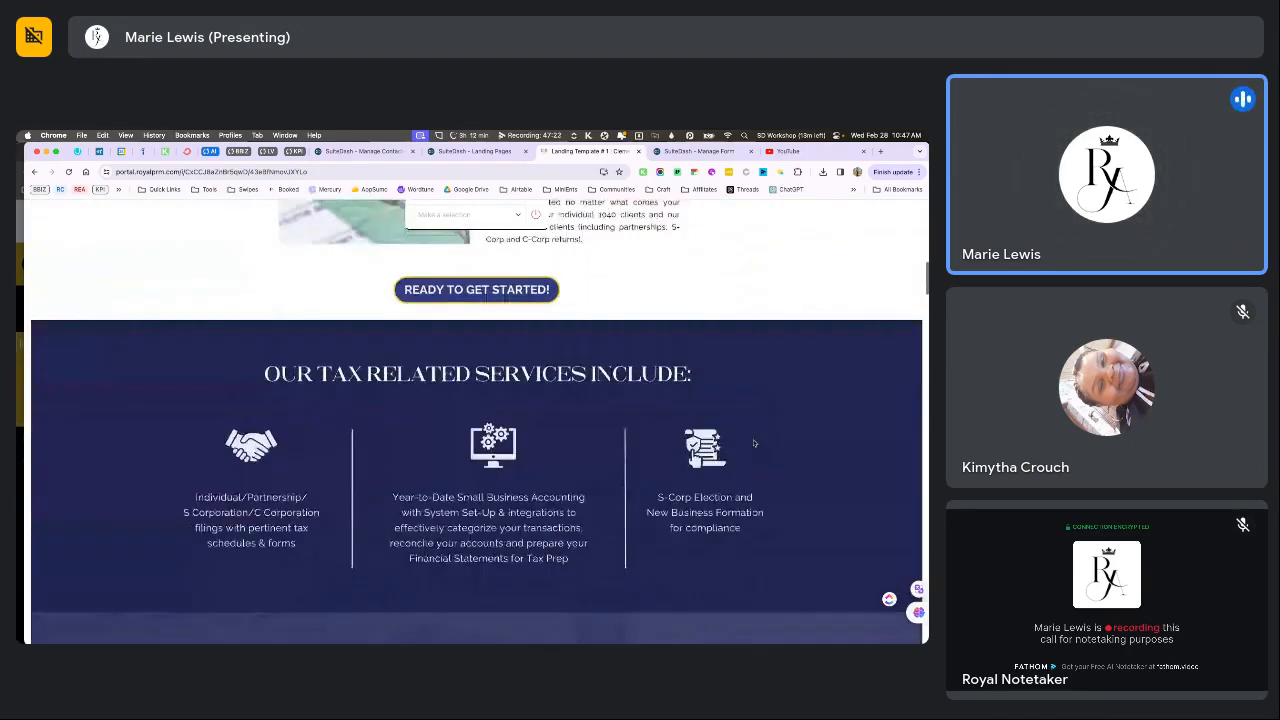
{"action": "scroll", "coordinate": [754, 443], "scroll_direction": "down", "scroll_amount": 8}
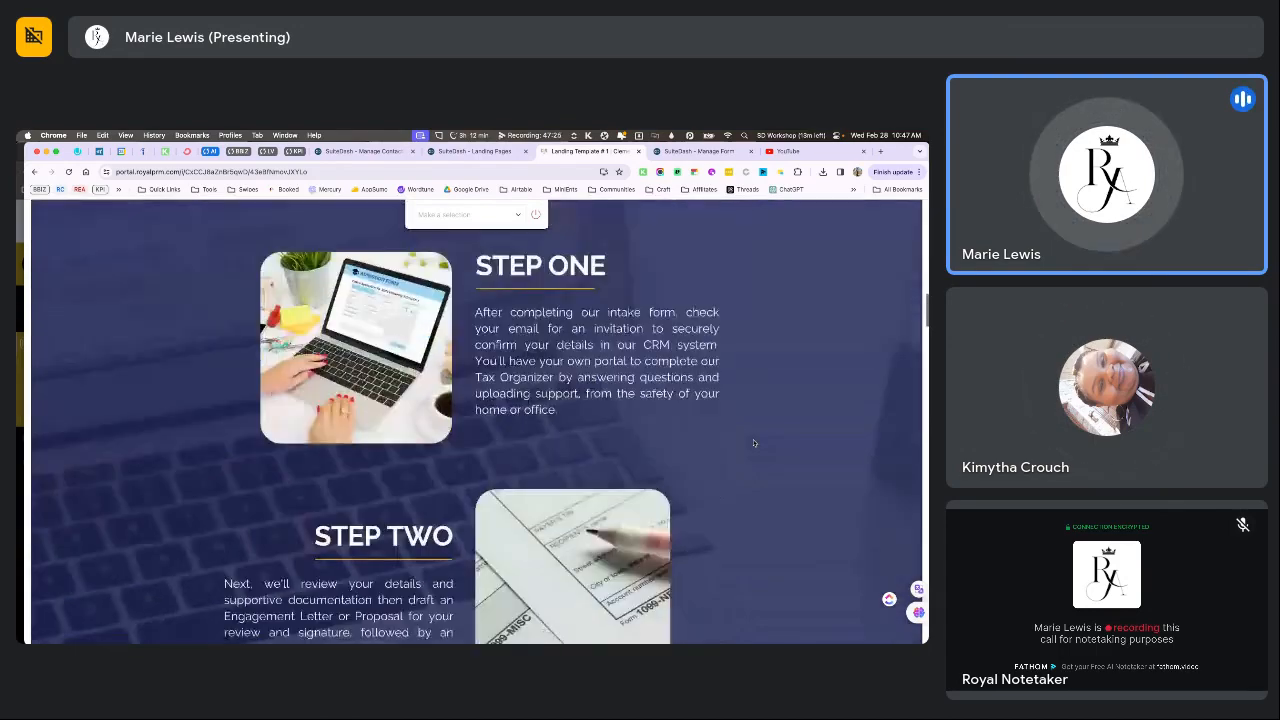
{"action": "scroll", "coordinate": [754, 443], "scroll_direction": "down", "scroll_amount": 8}
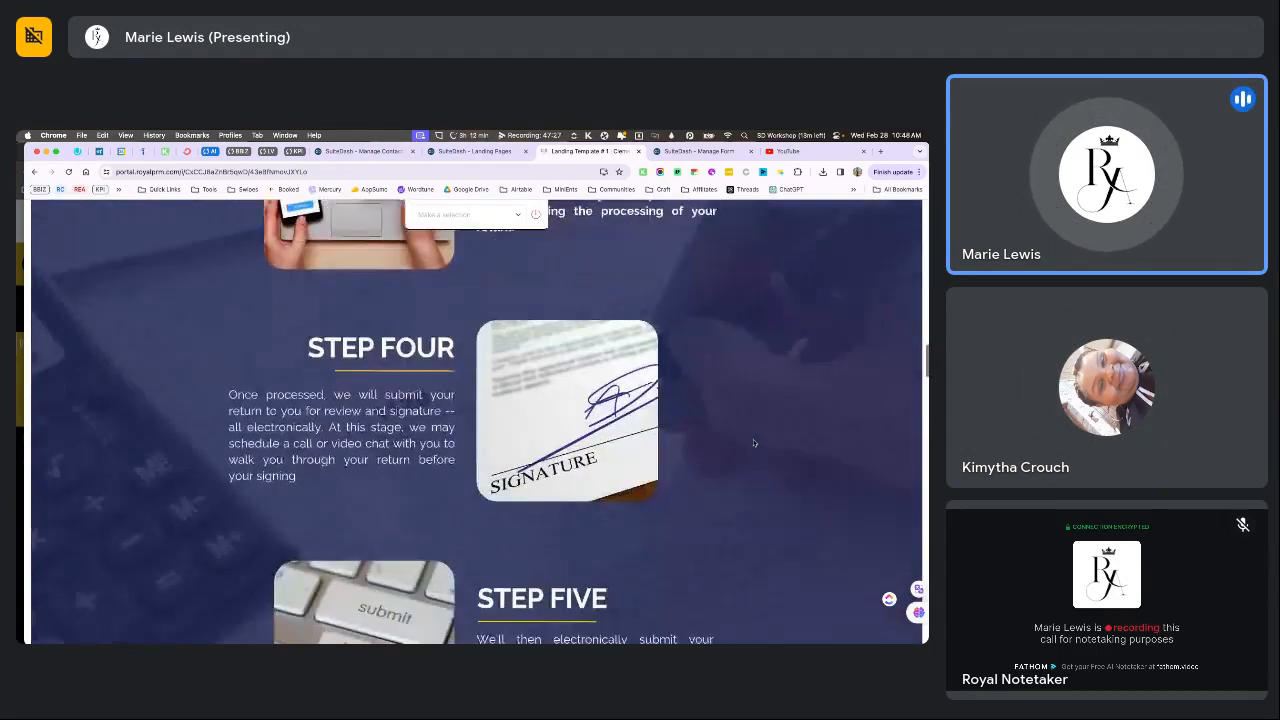
{"action": "scroll", "coordinate": [754, 443], "scroll_direction": "down", "scroll_amount": 8}
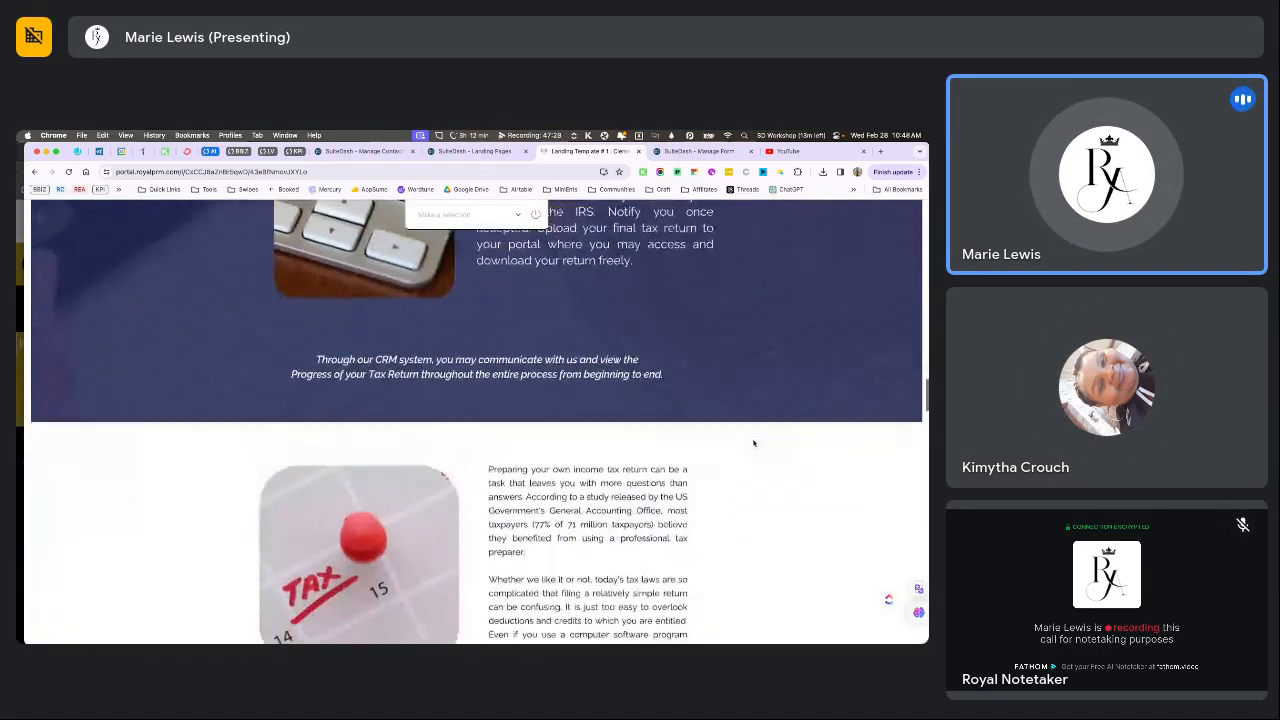
{"action": "scroll", "coordinate": [754, 443], "scroll_direction": "down", "scroll_amount": 5}
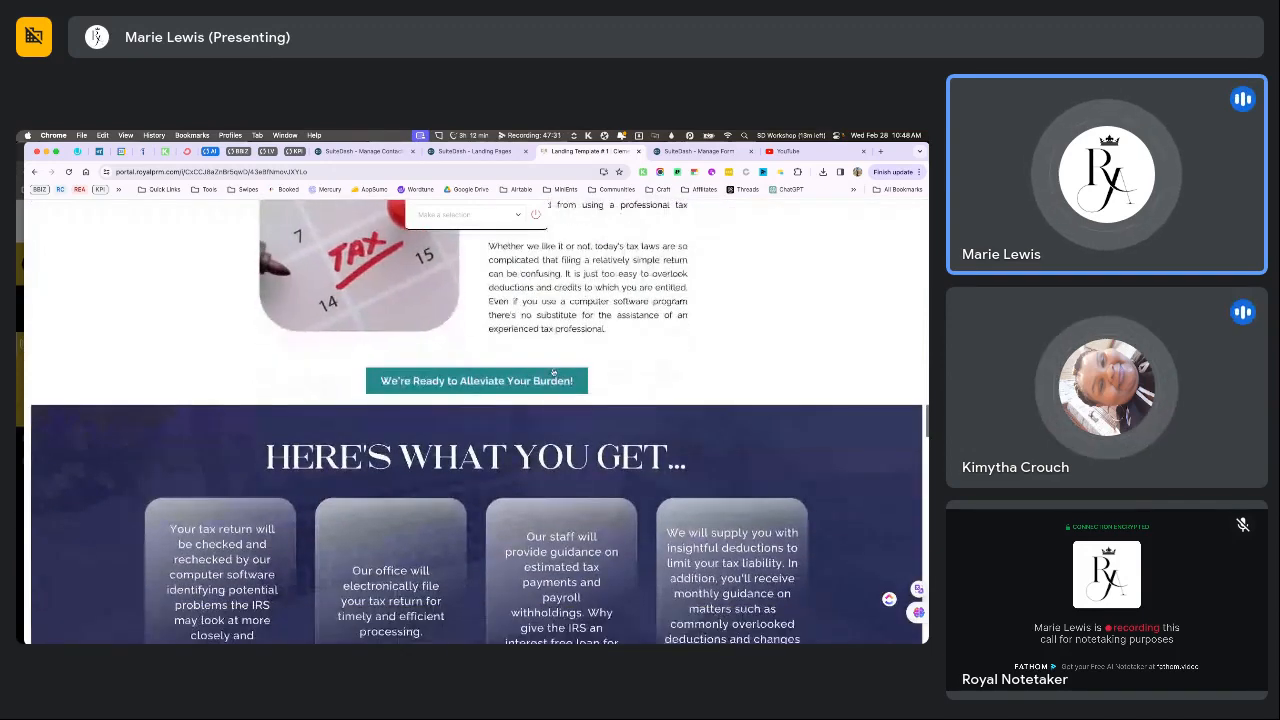
{"action": "scroll", "coordinate": [614, 398], "scroll_direction": "down", "scroll_amount": 10}
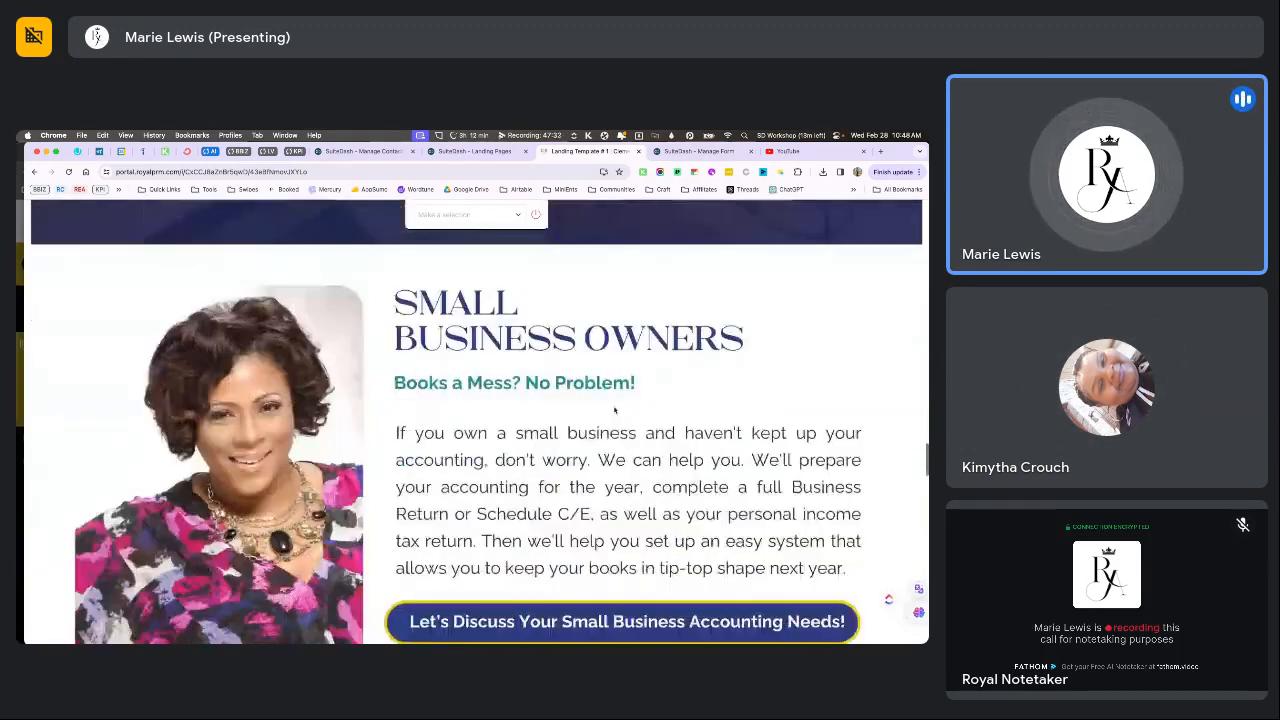
{"action": "scroll", "coordinate": [614, 408], "scroll_direction": "down", "scroll_amount": 8}
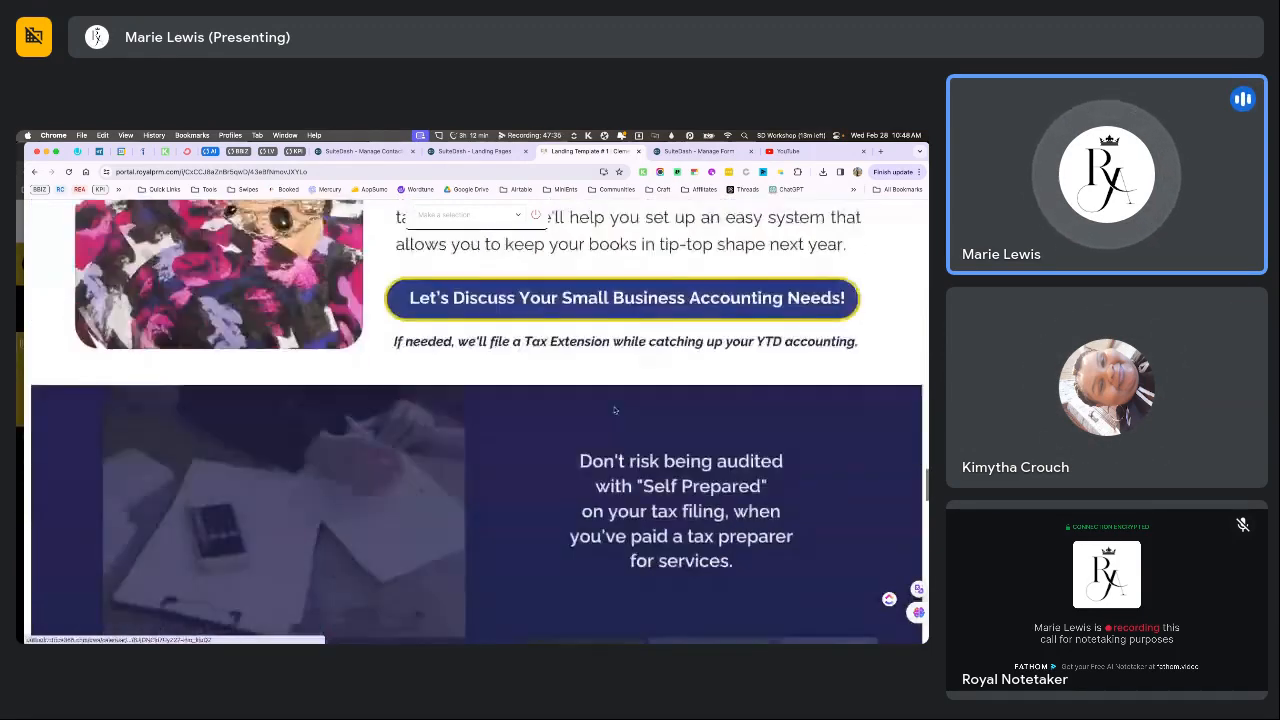
{"action": "scroll", "coordinate": [614, 411], "scroll_direction": "down", "scroll_amount": 8}
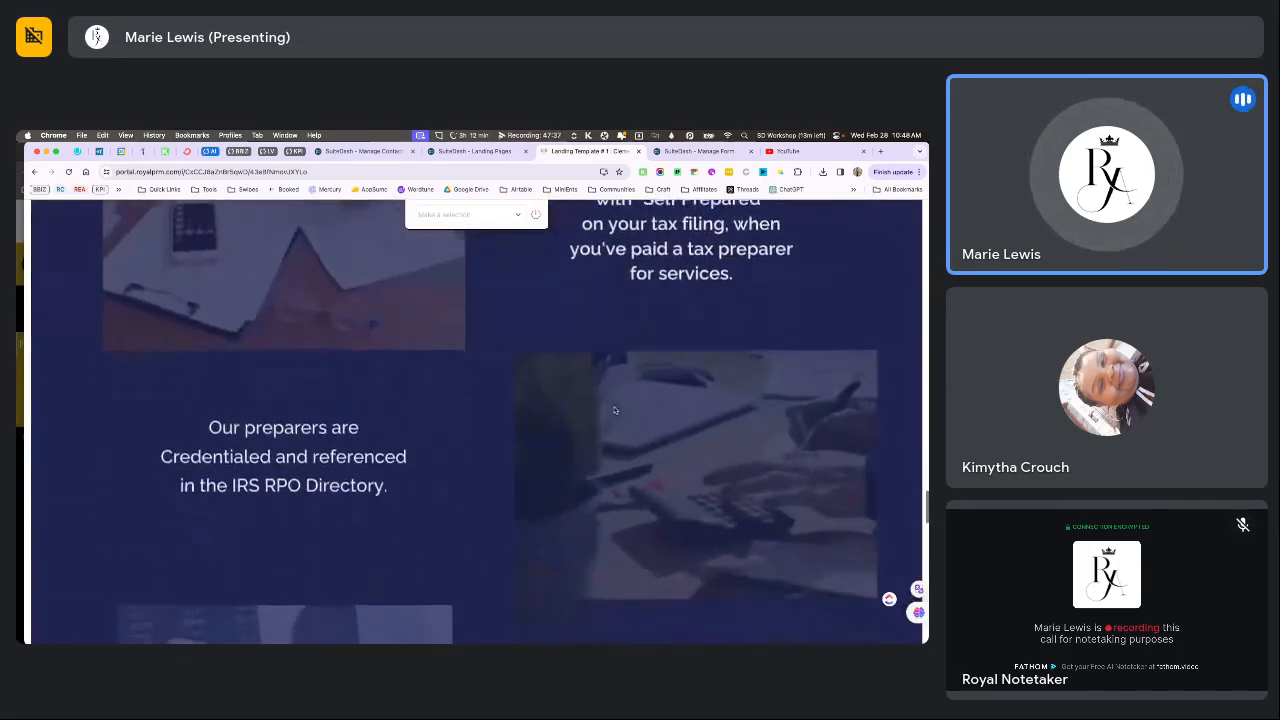
{"action": "scroll", "coordinate": [614, 410], "scroll_direction": "down", "scroll_amount": 8}
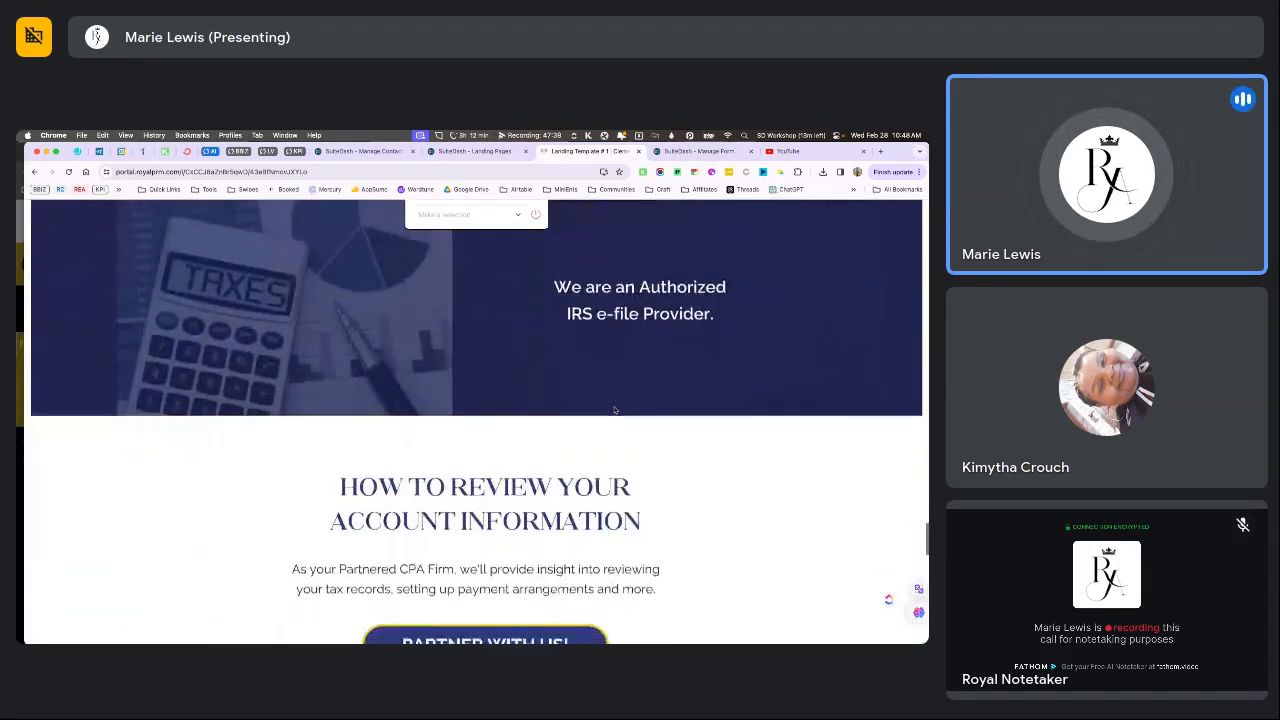
{"action": "scroll", "coordinate": [614, 410], "scroll_direction": "down", "scroll_amount": 6}
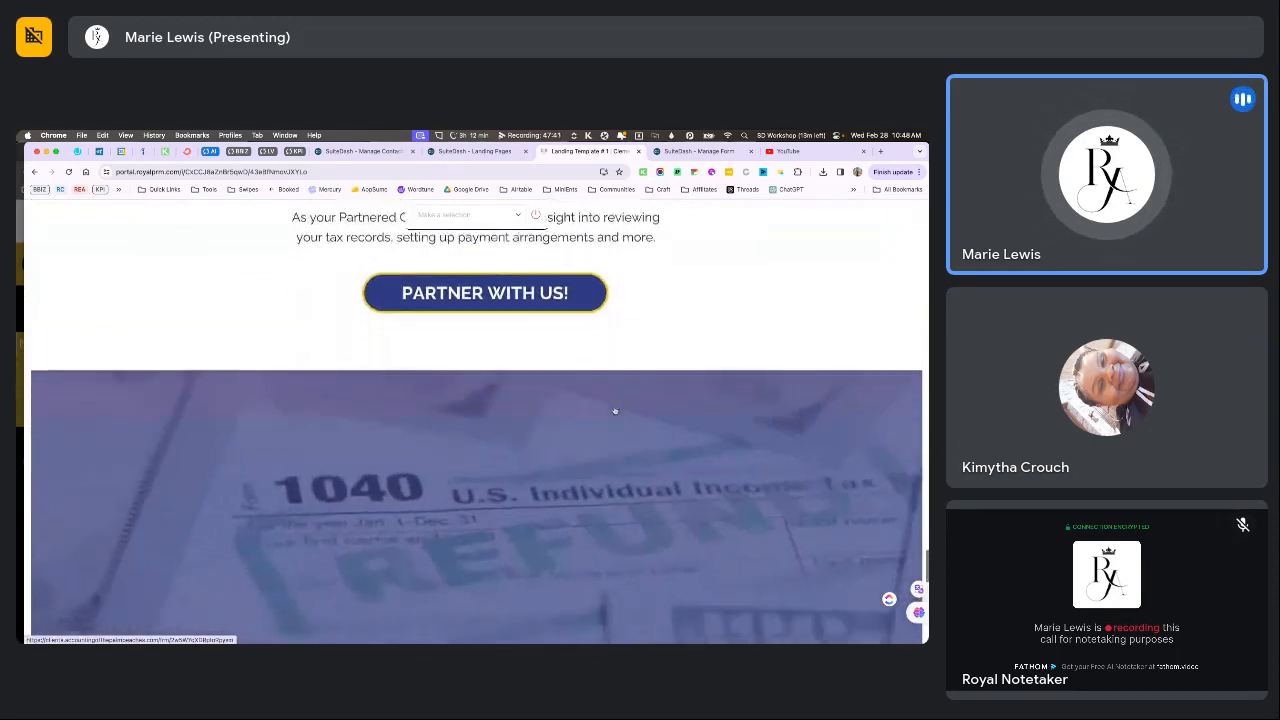
{"action": "scroll", "coordinate": [614, 410], "scroll_direction": "down", "scroll_amount": 6}
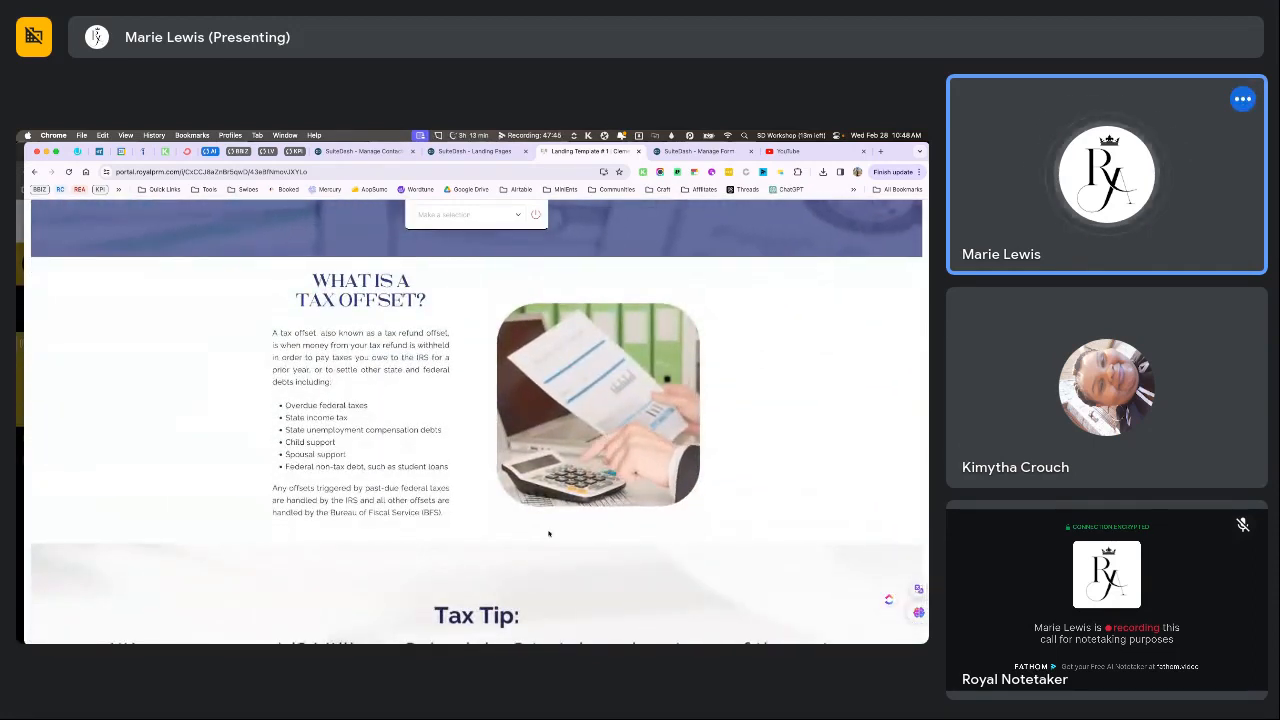
{"action": "scroll", "coordinate": [548, 533], "scroll_direction": "down", "scroll_amount": 3}
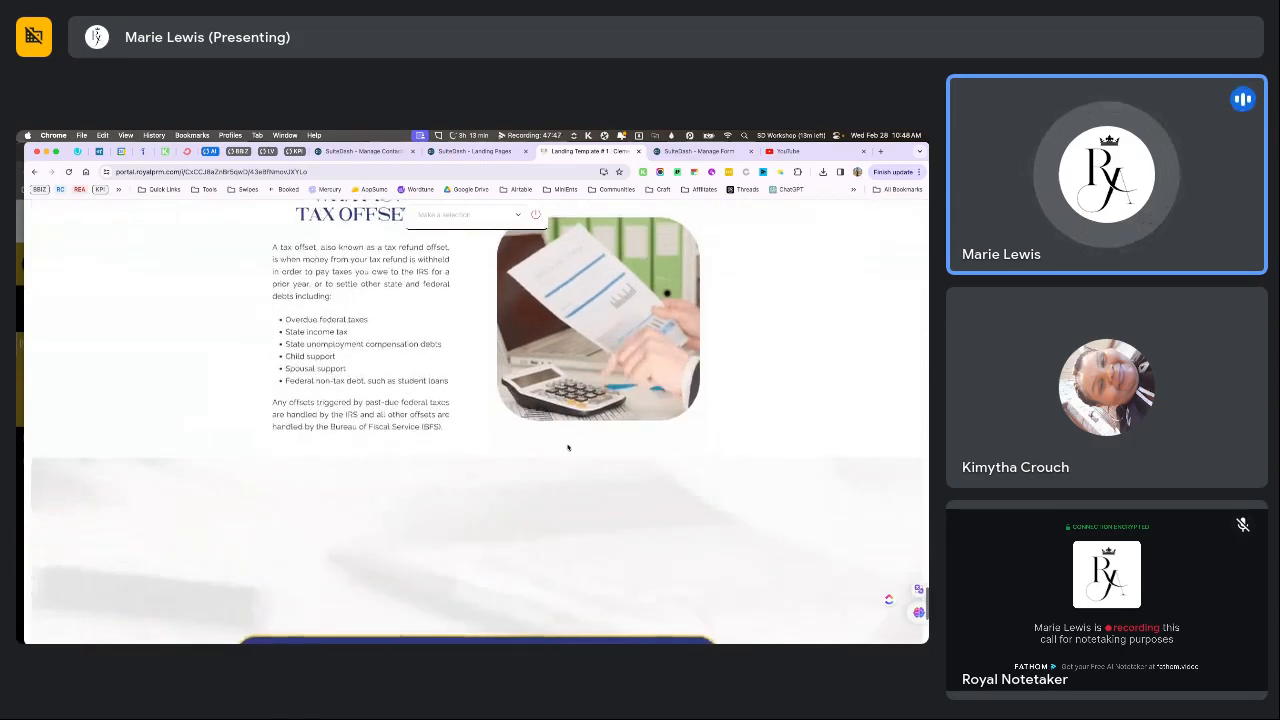
{"action": "scroll", "coordinate": [568, 447], "scroll_direction": "down", "scroll_amount": 5}
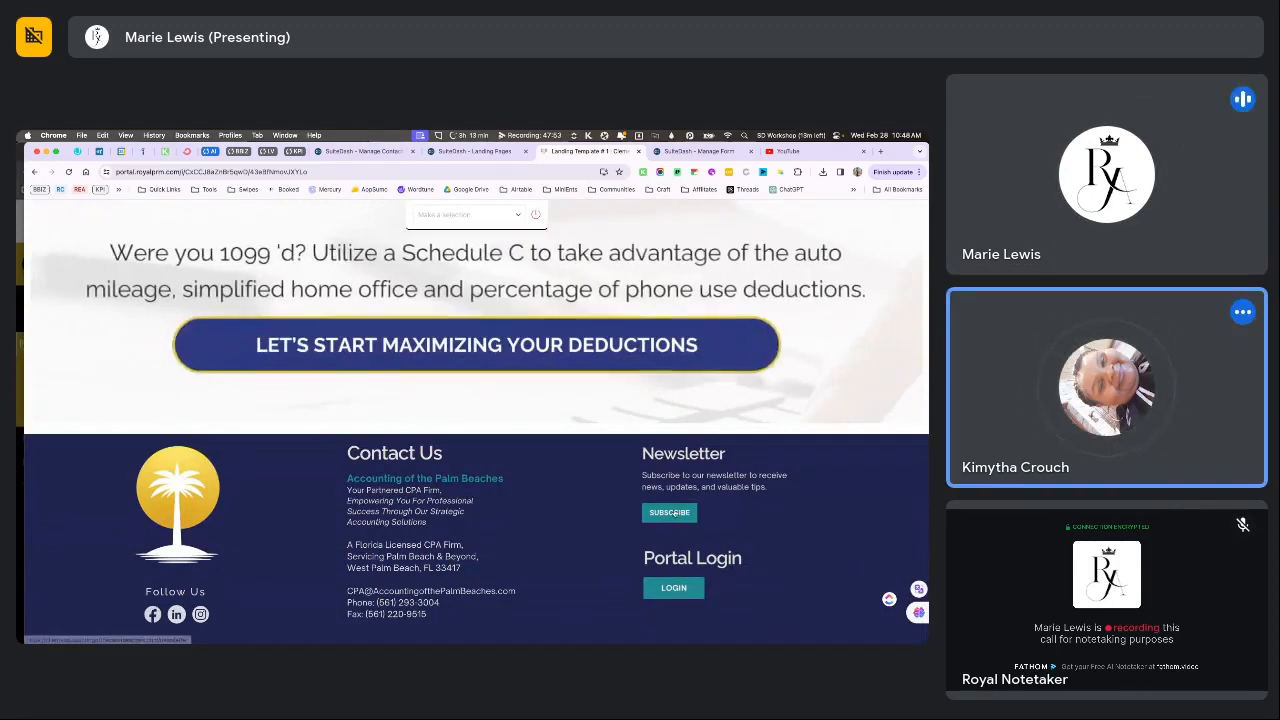
{"action": "scroll", "coordinate": [657, 541], "scroll_direction": "up", "scroll_amount": 1}
{"action": "scroll", "coordinate": [657, 541], "scroll_direction": "up", "scroll_amount": 4}
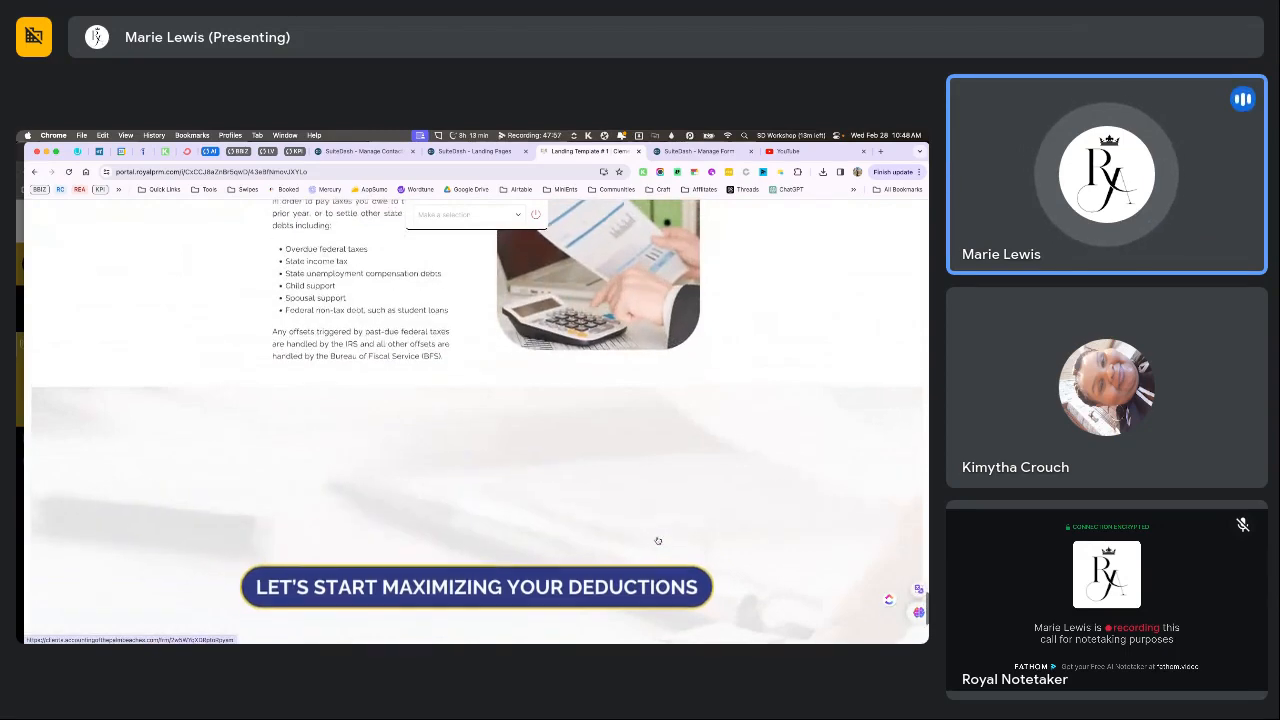
{"action": "scroll", "coordinate": [657, 541], "scroll_direction": "up", "scroll_amount": 1}
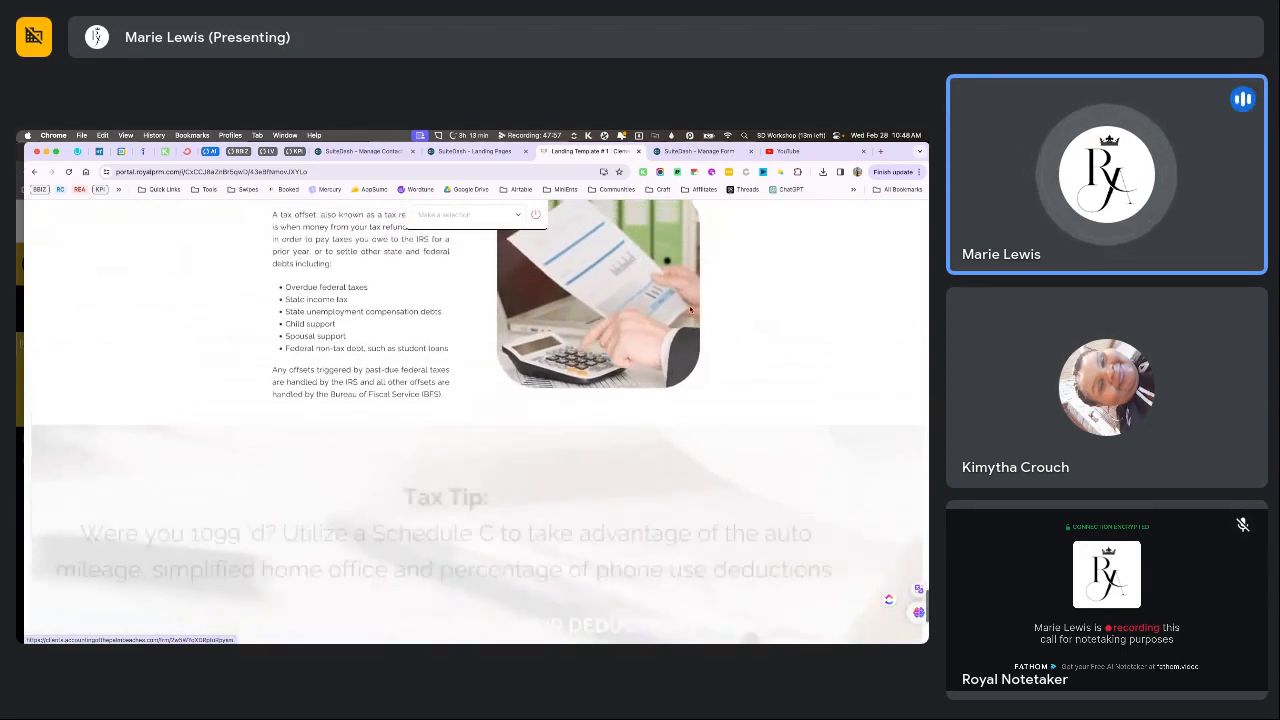
{"action": "left_click", "coordinate": [637, 152]}
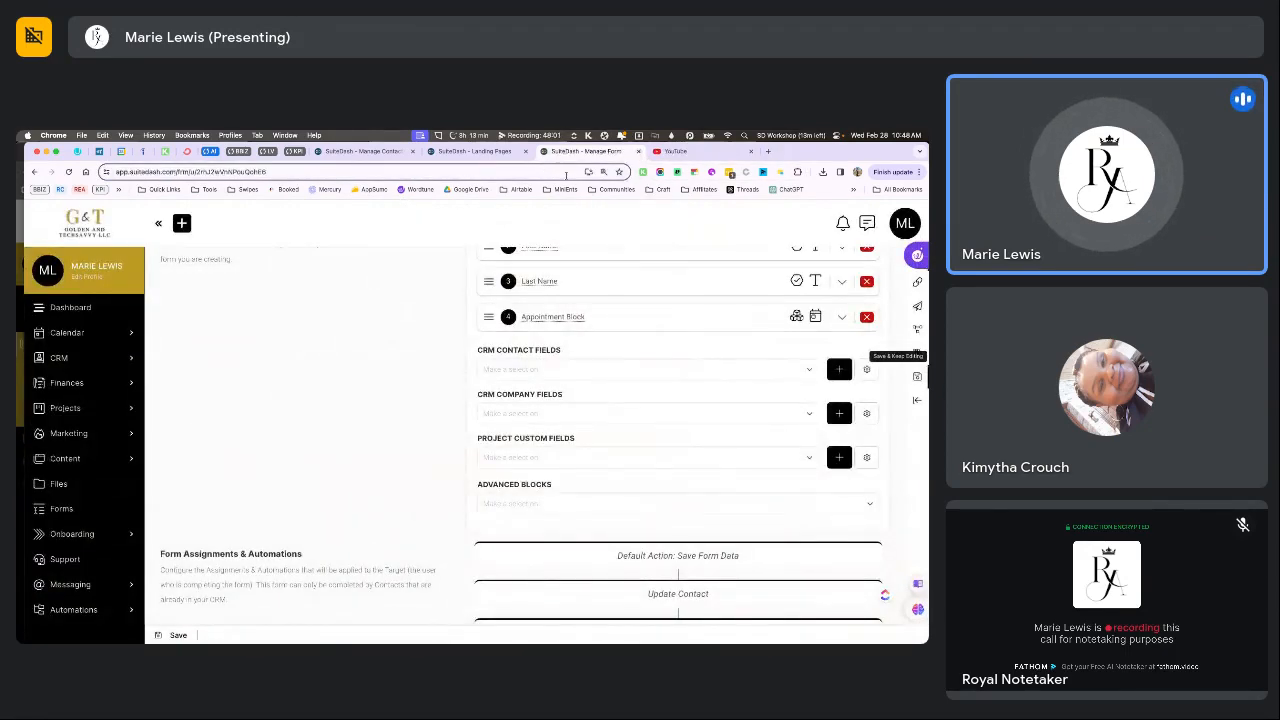